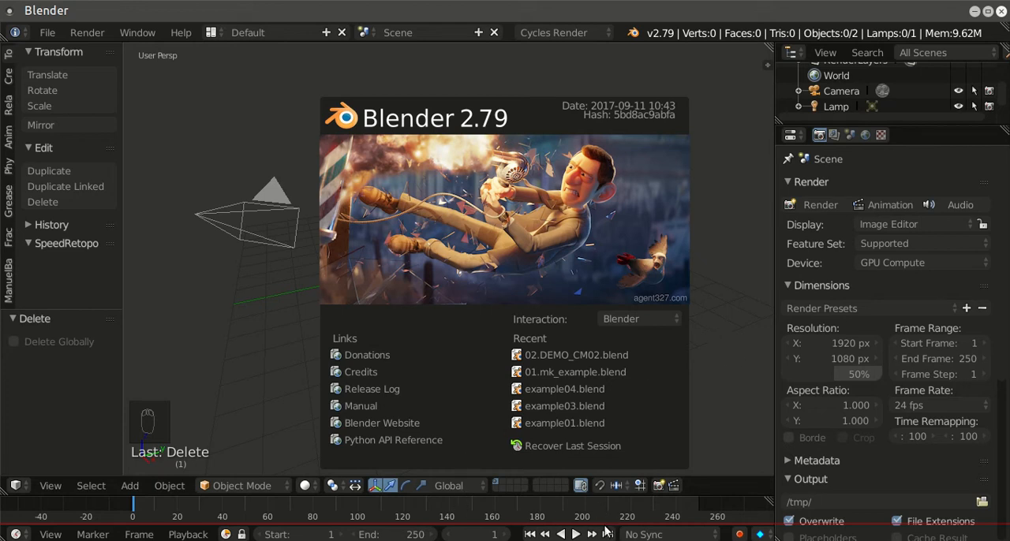
Step: Switch to the browser and review the MakeHuman home page and the downloads offered for MakeHuman 1.1.1
key(alt+Tab)
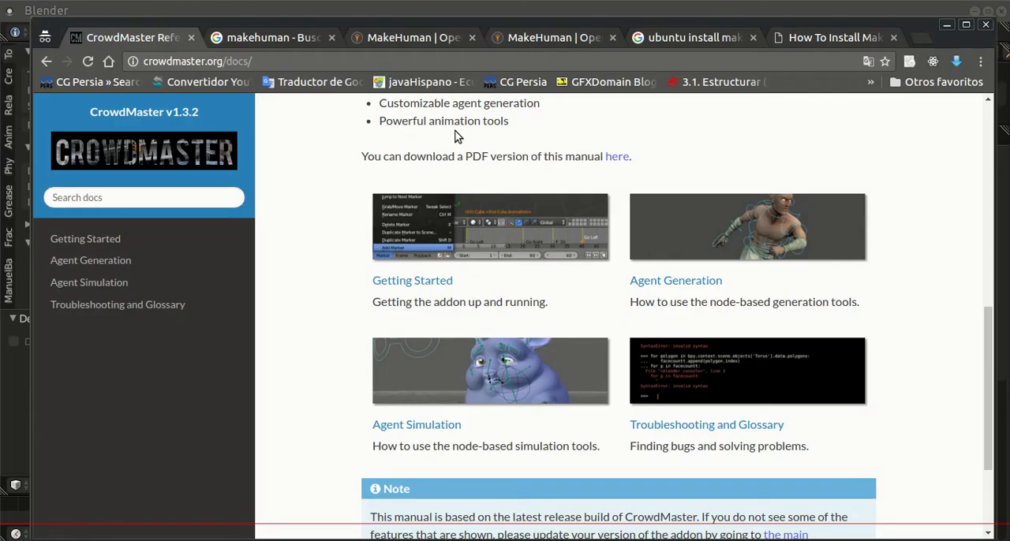
click(429, 38)
scroll(598, 189, up, 1)
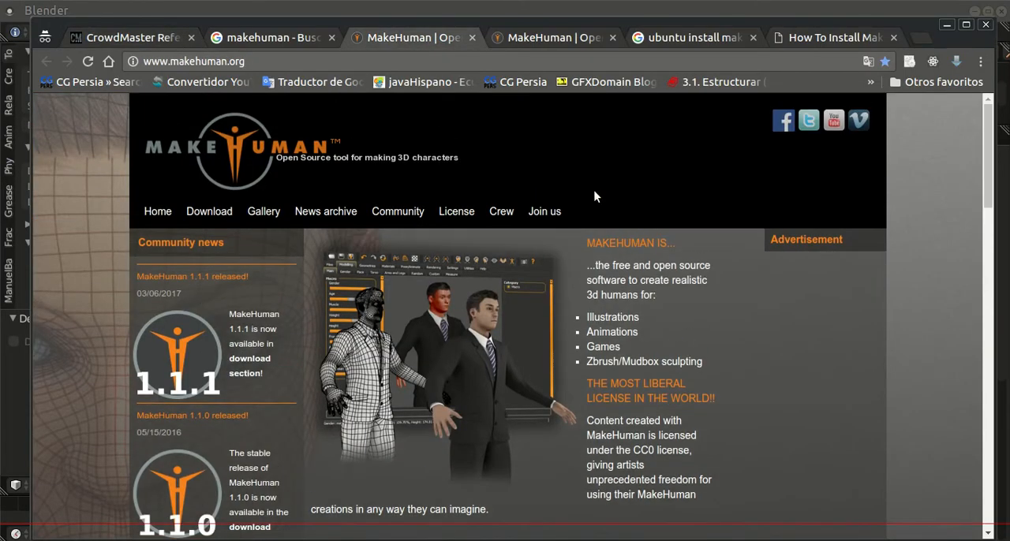
scroll(623, 221, down, 5)
scroll(651, 252, up, 5)
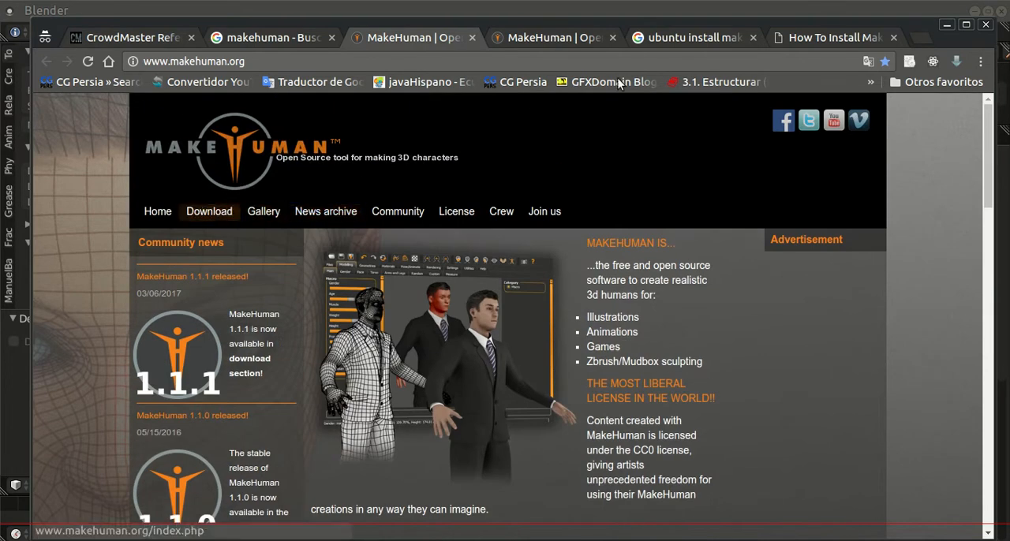
click(553, 37)
scroll(566, 237, up, 5)
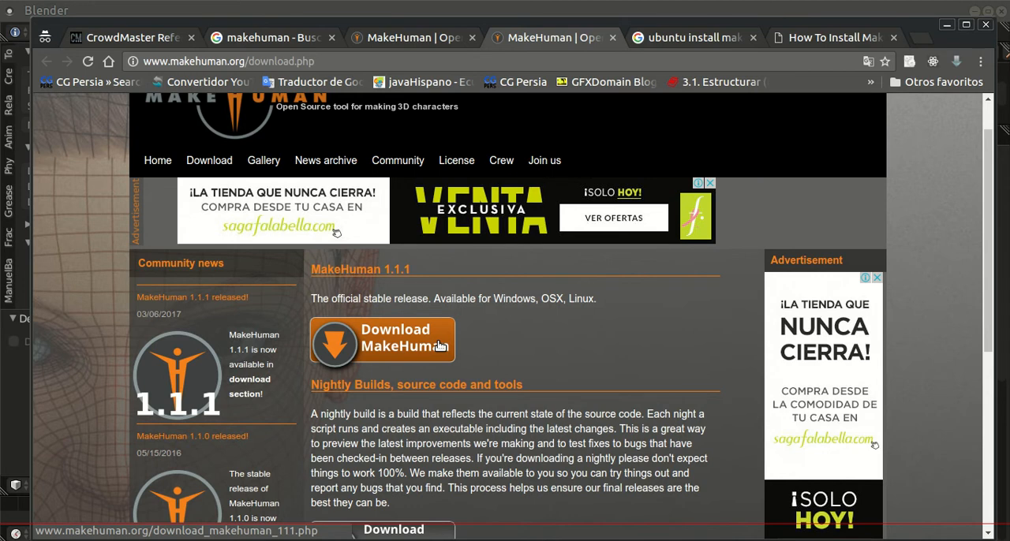
scroll(451, 340, down, 4)
scroll(477, 332, up, 3)
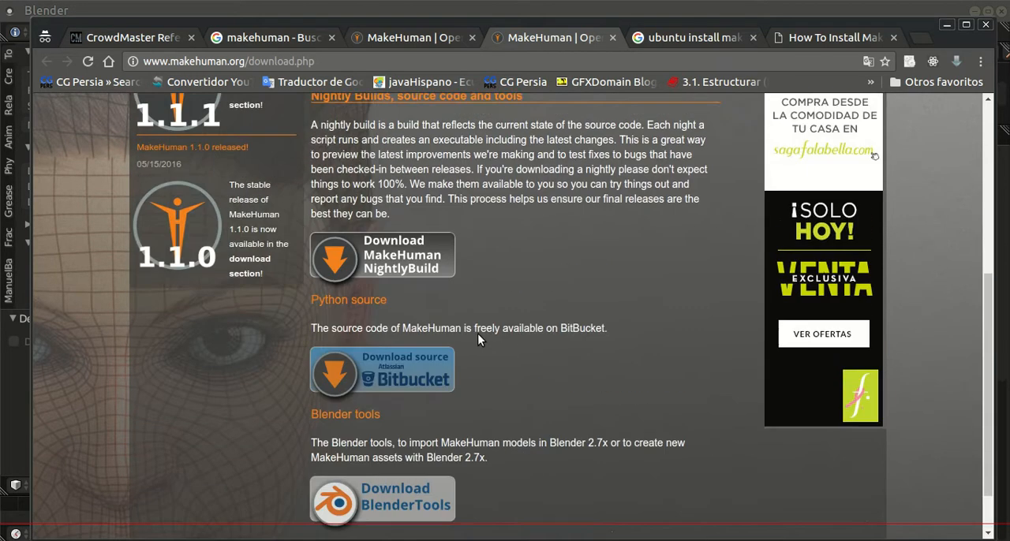
Step: Read the linuxg.net commands for installing MakeHuman on Ubuntu, including the full repository line, and put the browser away
click(686, 37)
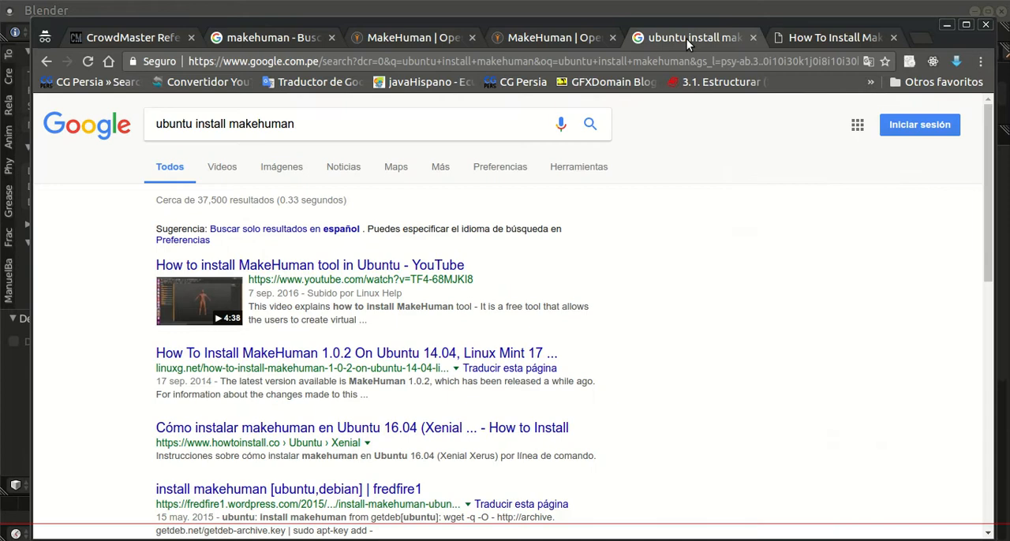
click(820, 39)
click(414, 347)
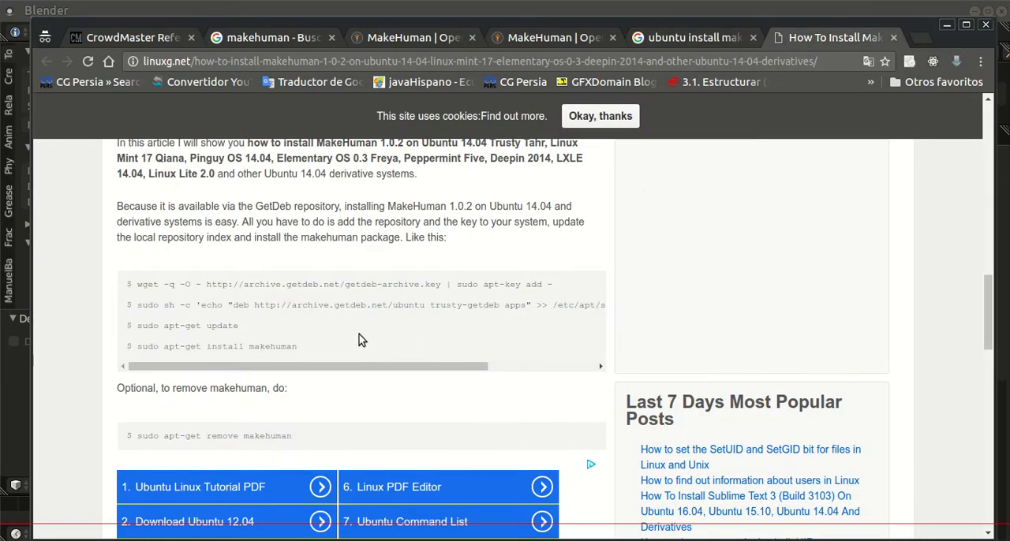
drag(307, 369, 251, 368)
drag(344, 366, 586, 354)
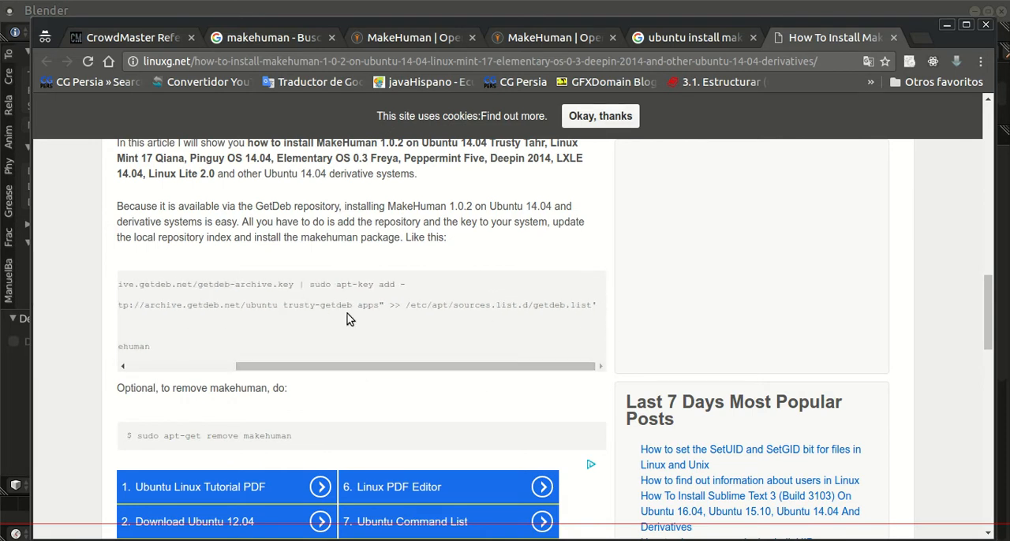
drag(308, 363, 181, 368)
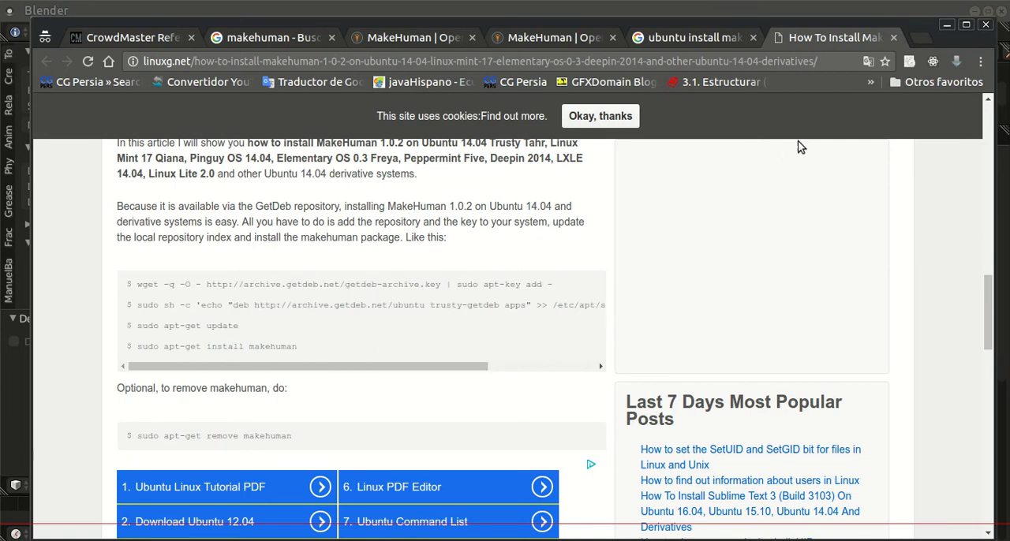
click(947, 25)
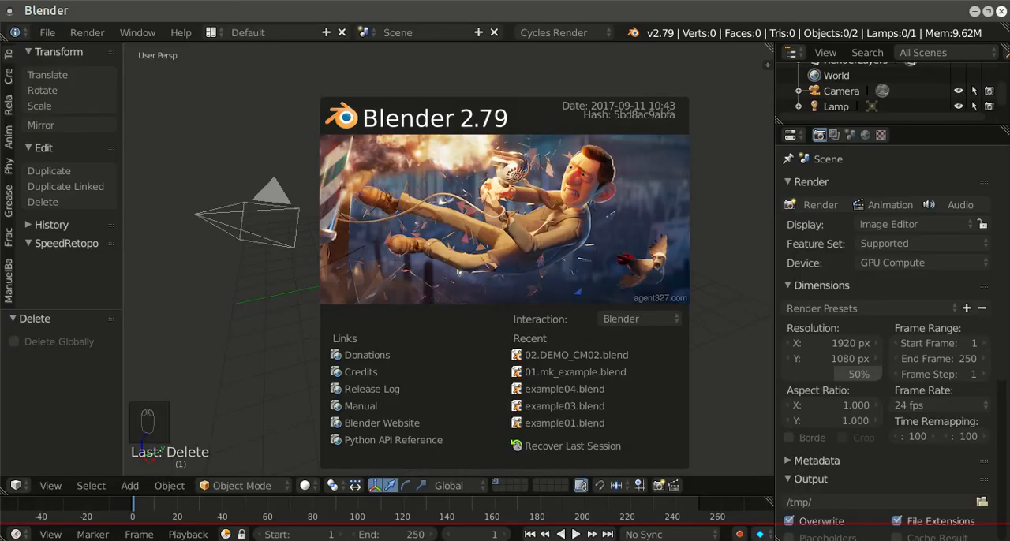
Step: Launch MakeHuman from the system's installed graphics applications
click(9, 534)
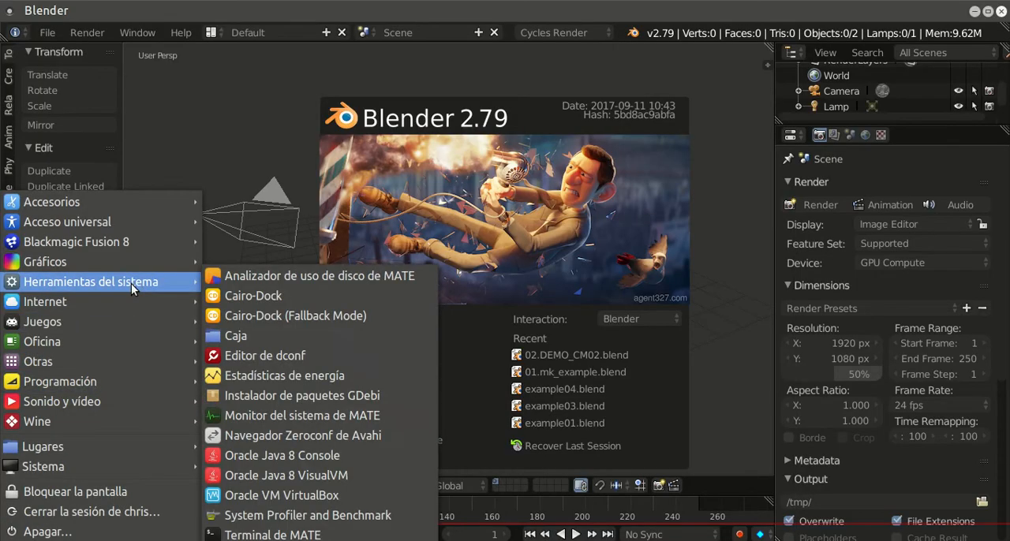
mouse_move(146, 268)
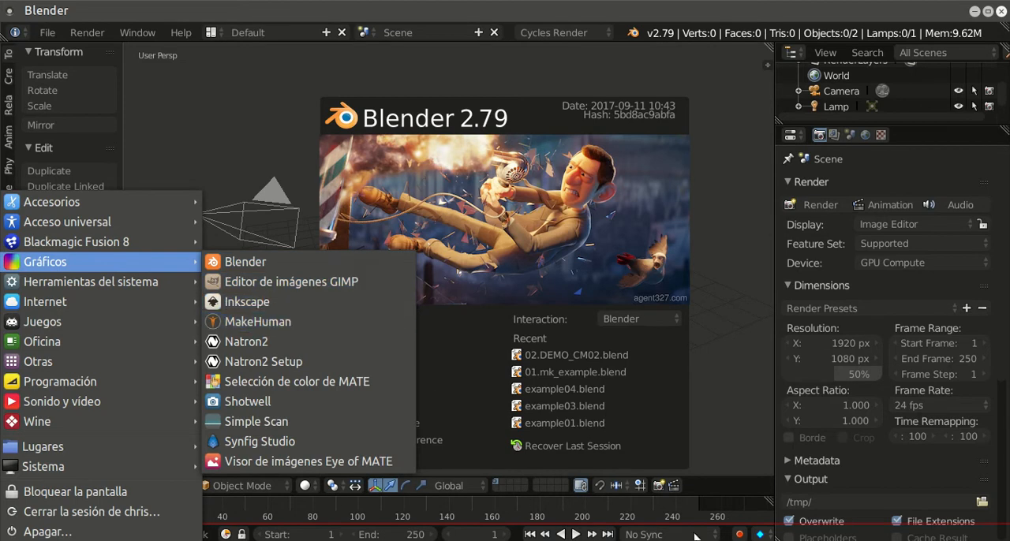
click(723, 439)
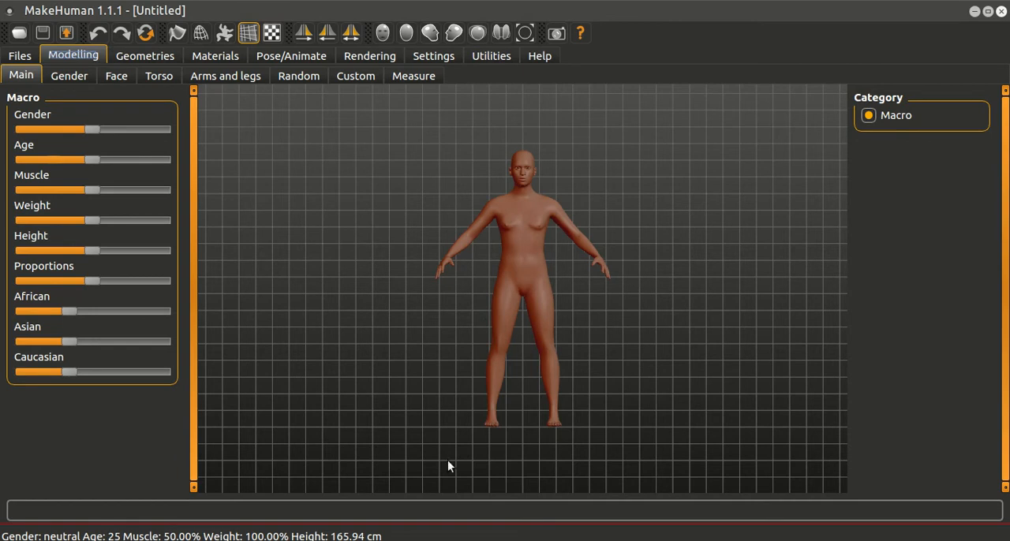
Step: Switch to the browser and go from the CrowdMaster manual to the site's home page, crowdmaster.org
key(alt+Tab)
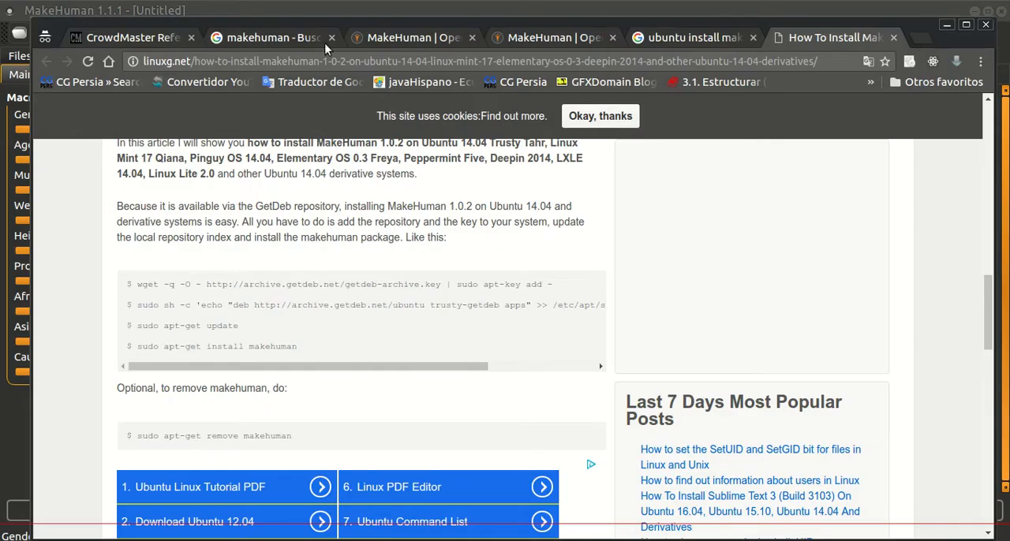
click(136, 38)
scroll(520, 229, up, 7)
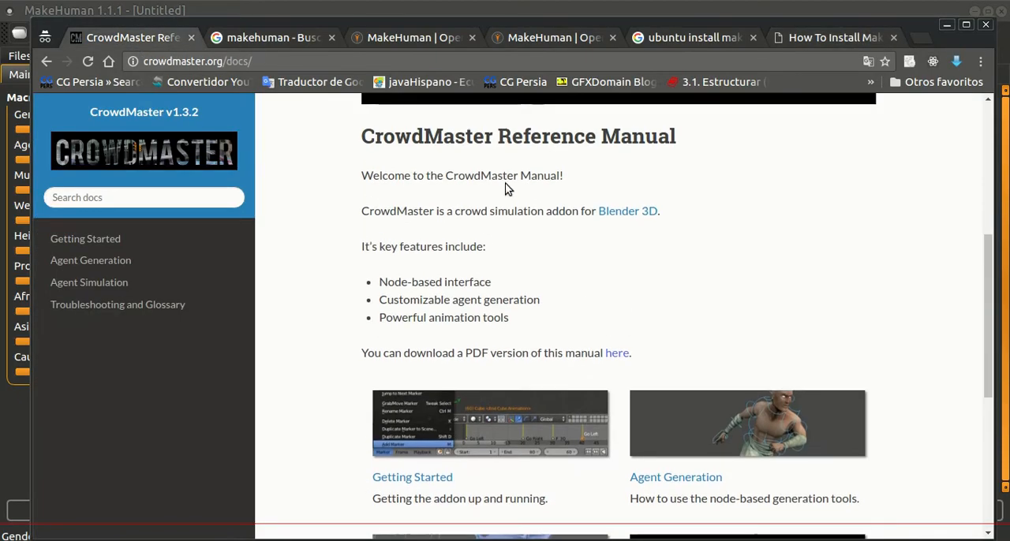
click(284, 62)
click(284, 62)
key(BackSpace)
key(BackSpace)
key(BackSpace)
key(BackSpace)
key(BackSpace)
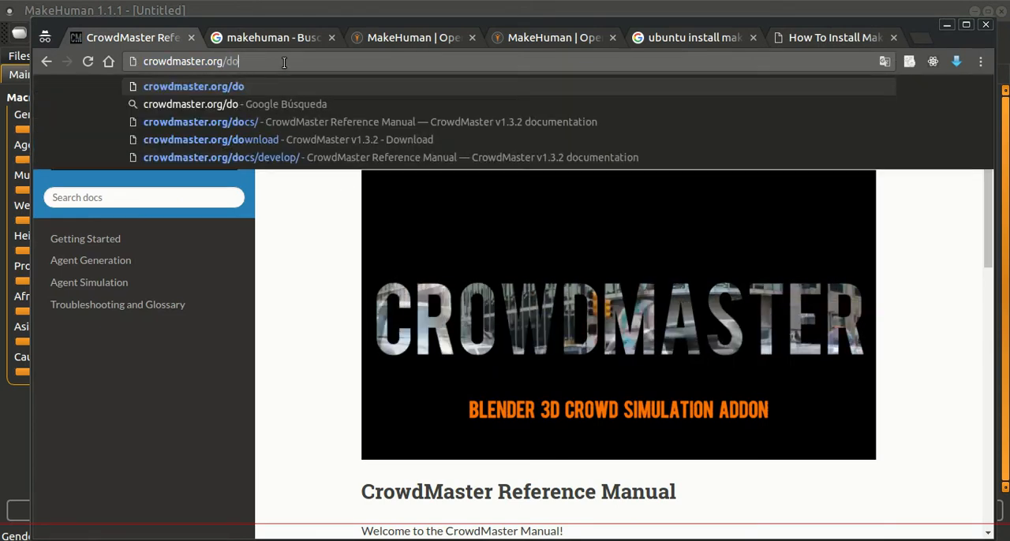
key(Return)
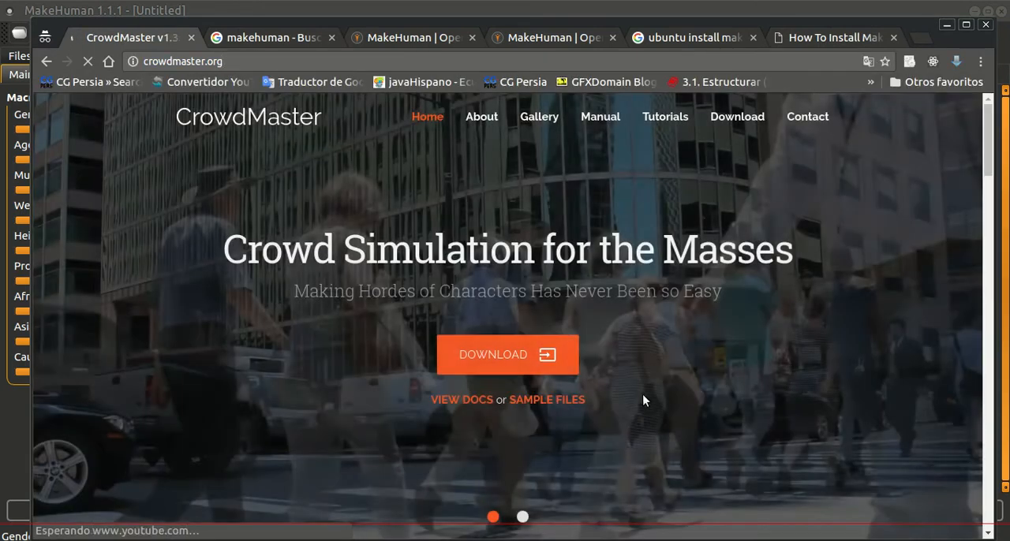
scroll(829, 203, down, 3)
scroll(815, 213, up, 3)
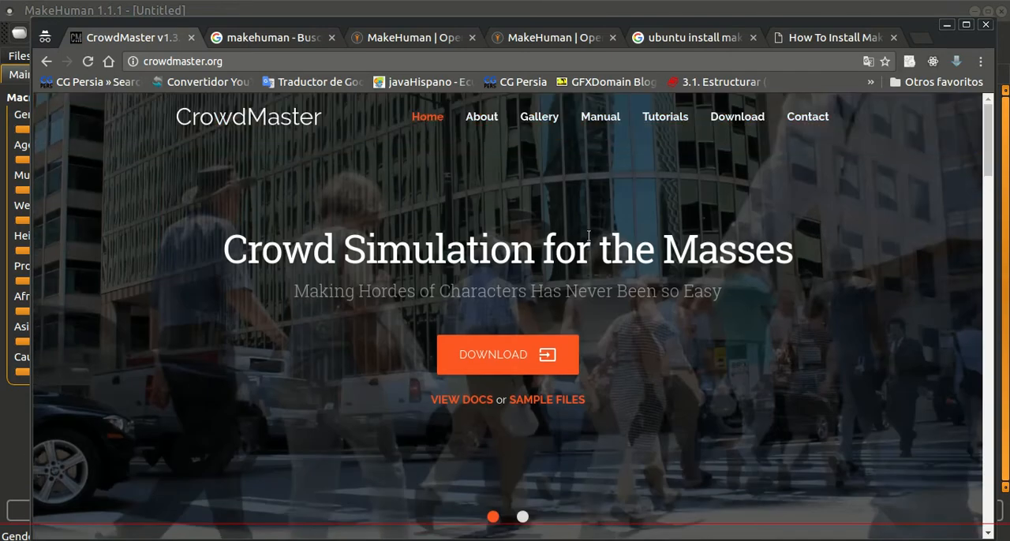
Step: Open the CrowdMaster download page in a separate tab and review the release and example file downloads
middle_click(736, 117)
click(241, 37)
scroll(509, 258, down, 4)
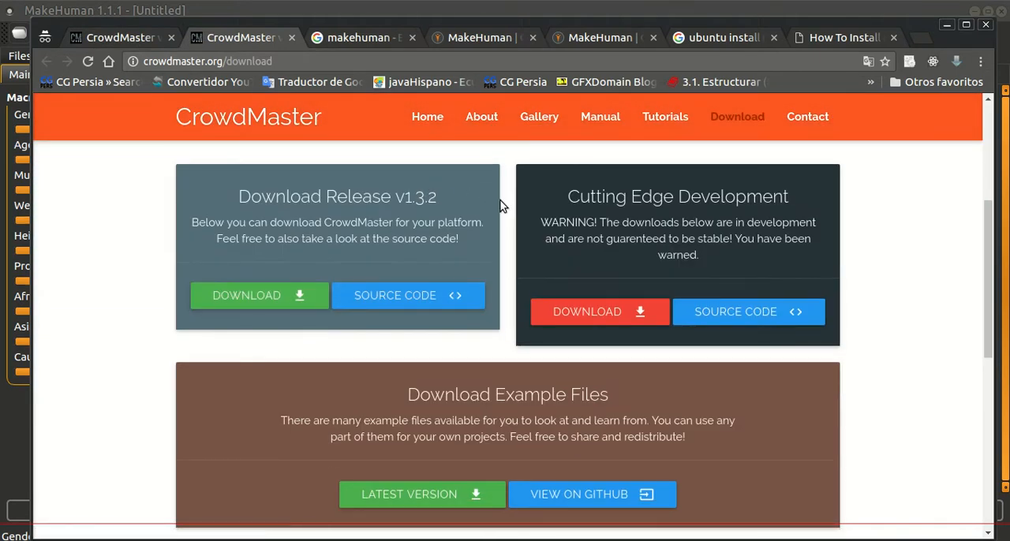
click(115, 37)
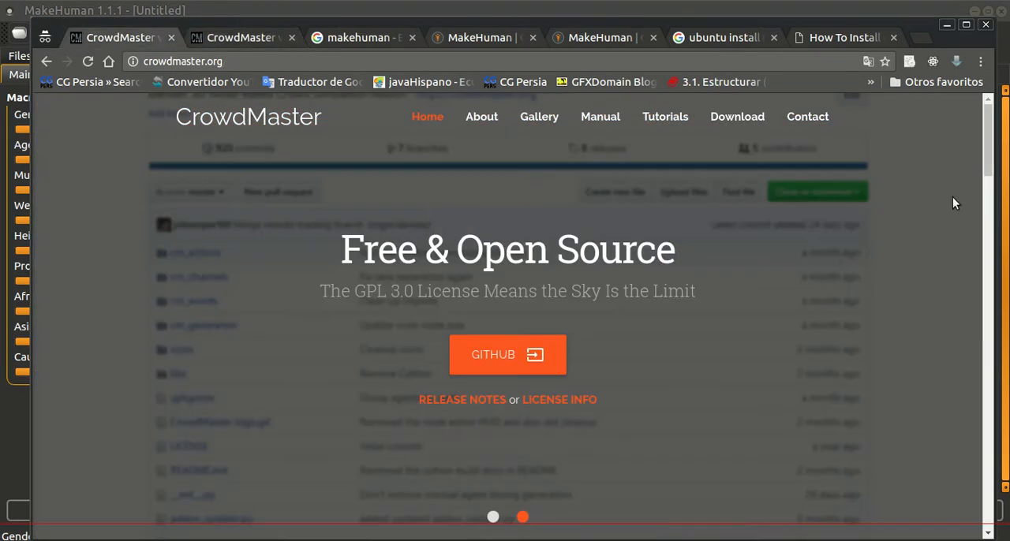
Step: Look through the sections of the CrowdMaster home page, then return to MakeHuman
scroll(941, 478, down, 15)
scroll(947, 442, up, 4)
scroll(951, 426, down, 1)
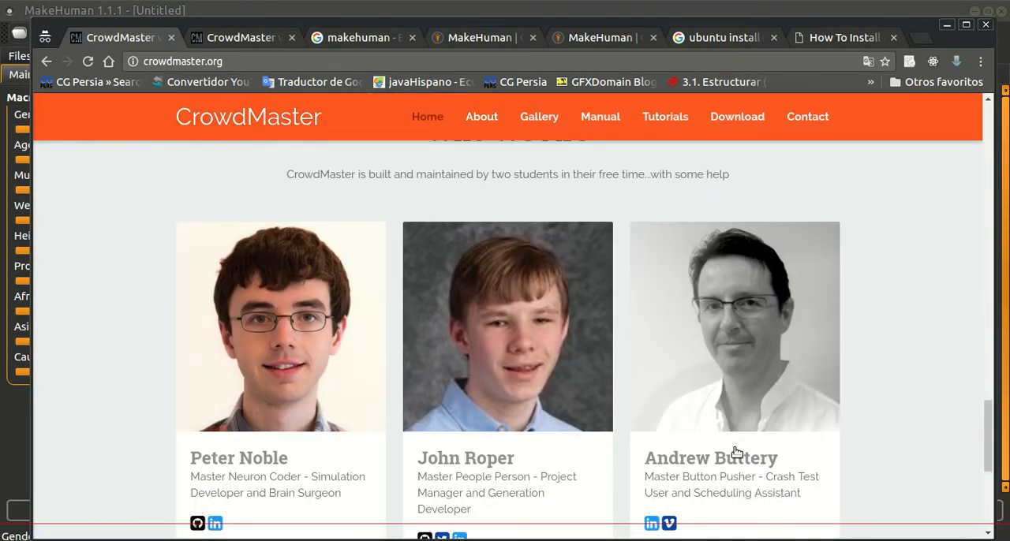
scroll(845, 311, up, 6)
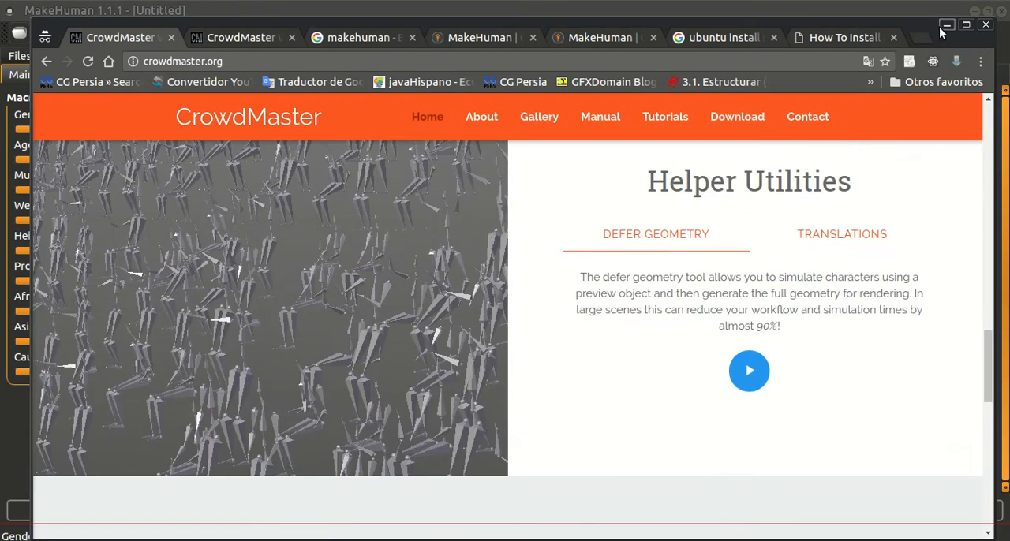
click(942, 26)
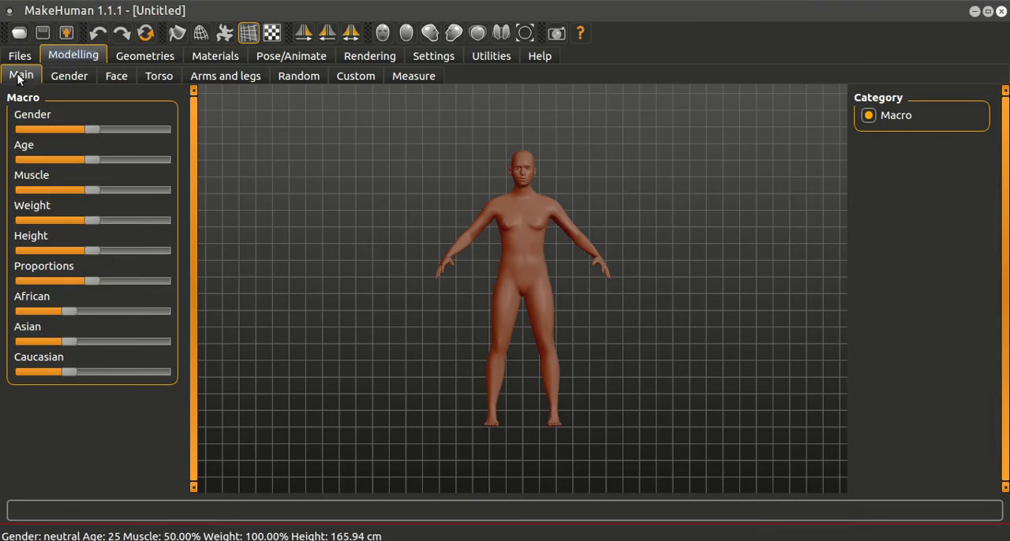
Step: Make the figure fully male, aged 42, with 85.30% muscle and 150% weight
drag(94, 130, 180, 160)
drag(98, 162, 140, 189)
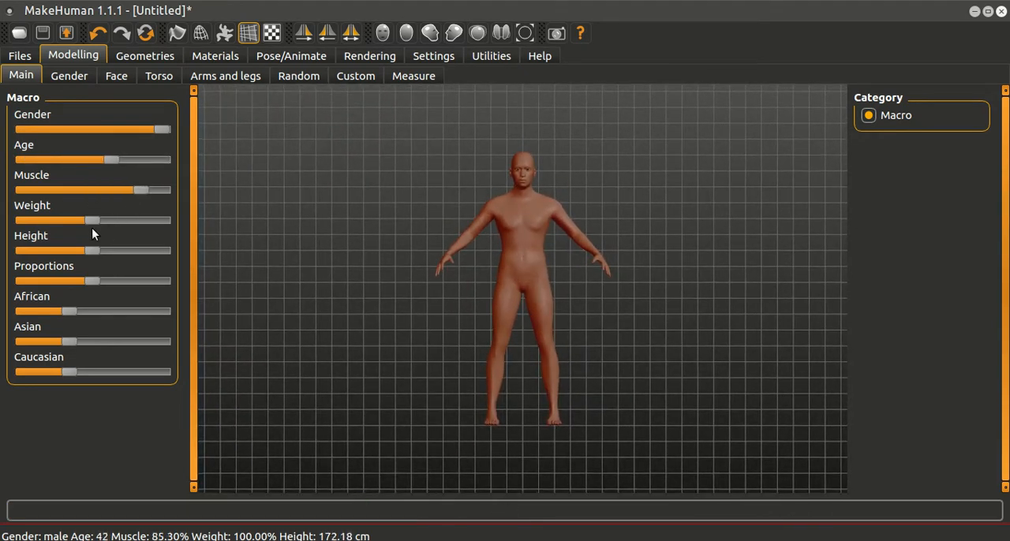
drag(88, 220, 203, 214)
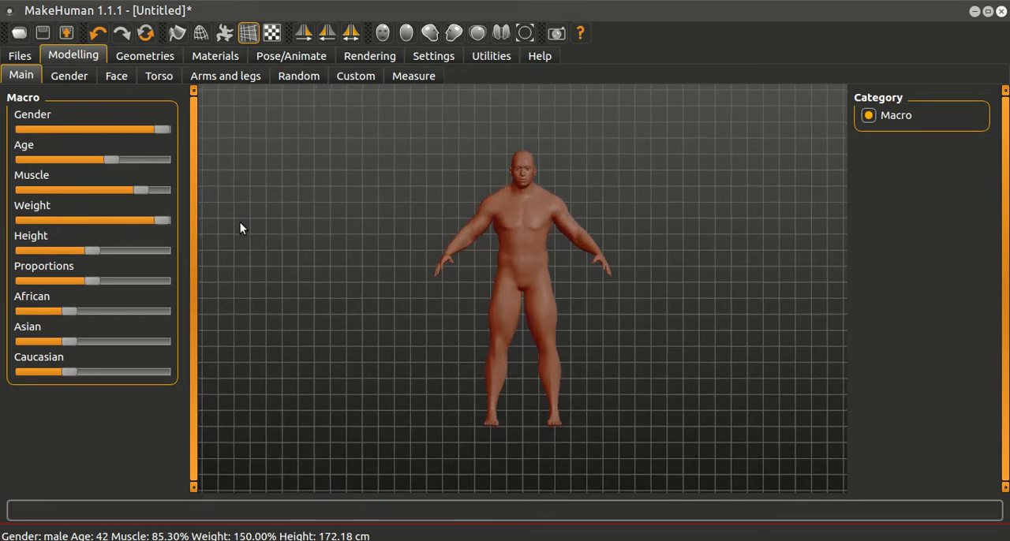
Step: Inspect the figure from an angle and raise its body proportions moderately above the midpoint
drag(662, 310, 623, 331)
scroll(603, 373, up, 5)
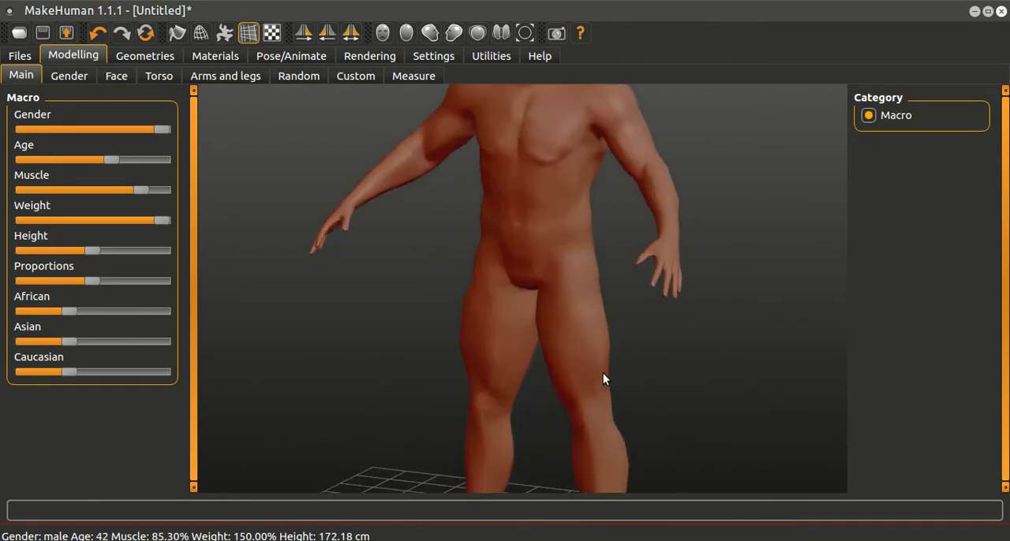
scroll(603, 374, down, 5)
scroll(602, 373, up, 5)
scroll(603, 373, down, 5)
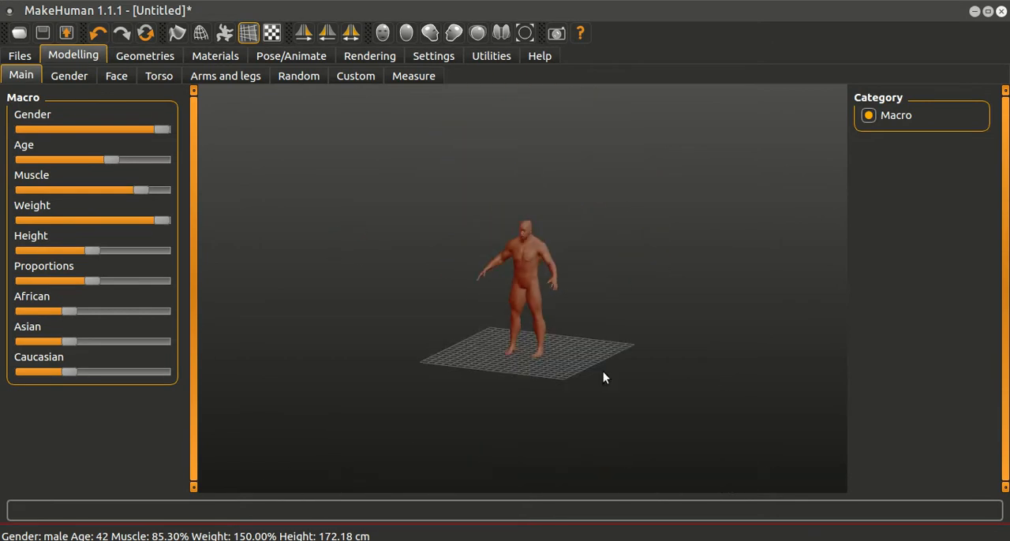
scroll(603, 371, up, 5)
drag(603, 372, 503, 363)
drag(93, 281, 116, 281)
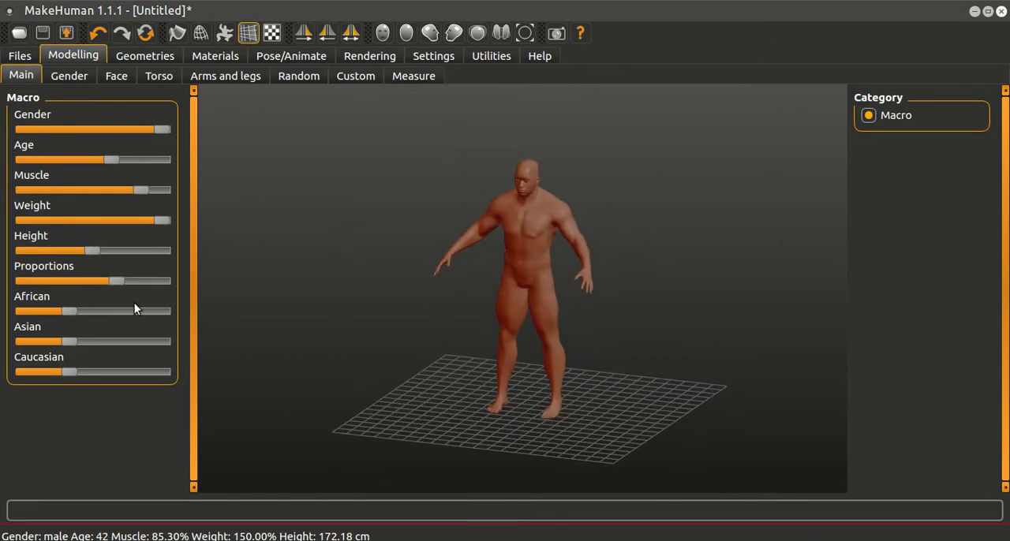
Step: Adjust the figure's ethnic mix to equal African and Asian shares with no Caucasian share
drag(77, 313, 165, 304)
mouse_move(576, 279)
mouse_down()
mouse_move(671, 250)
mouse_move(582, 272)
mouse_up()
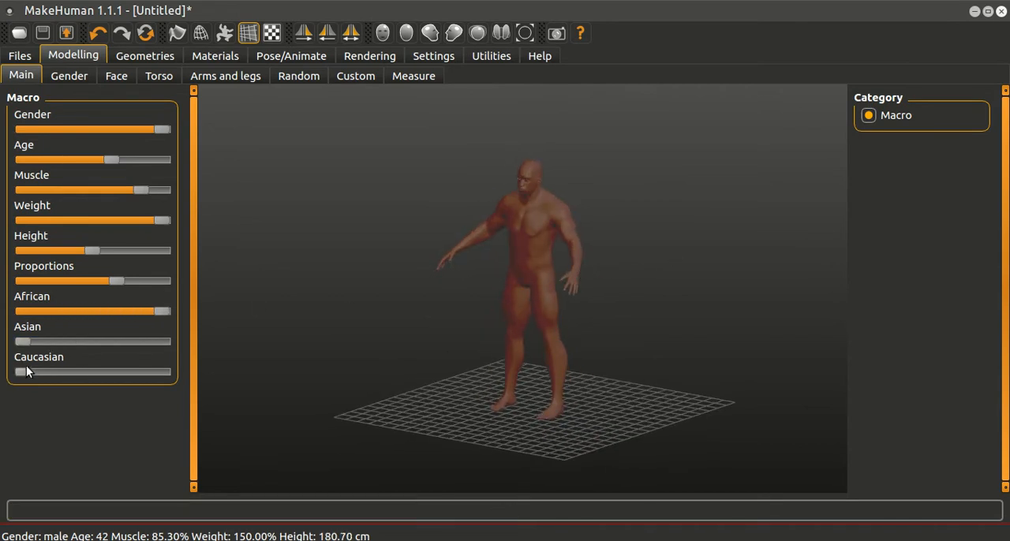
mouse_move(22, 340)
mouse_down()
mouse_move(93, 341)
mouse_move(11, 341)
mouse_up()
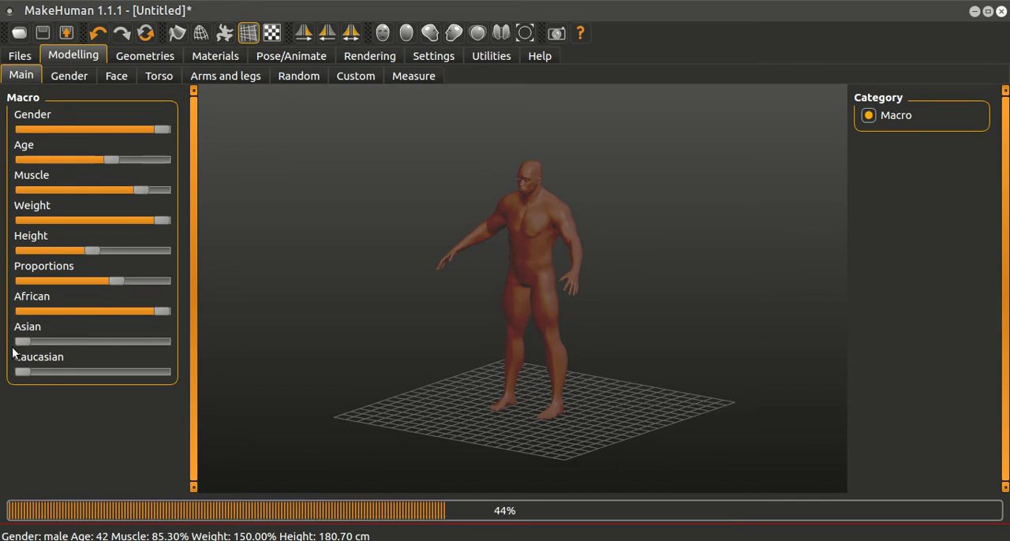
drag(37, 372, 6, 371)
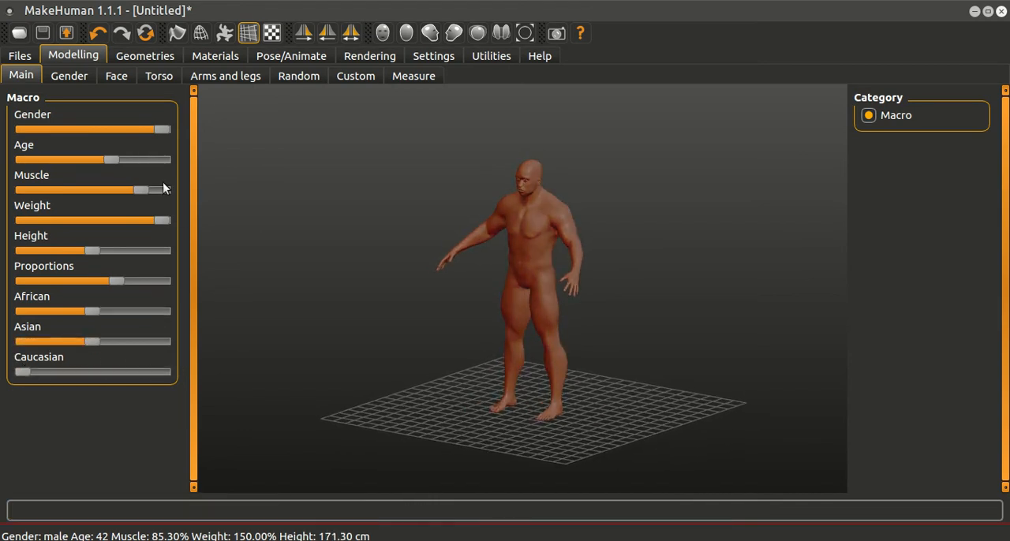
Step: Examine the breast shape settings among the gender modelling options
click(68, 76)
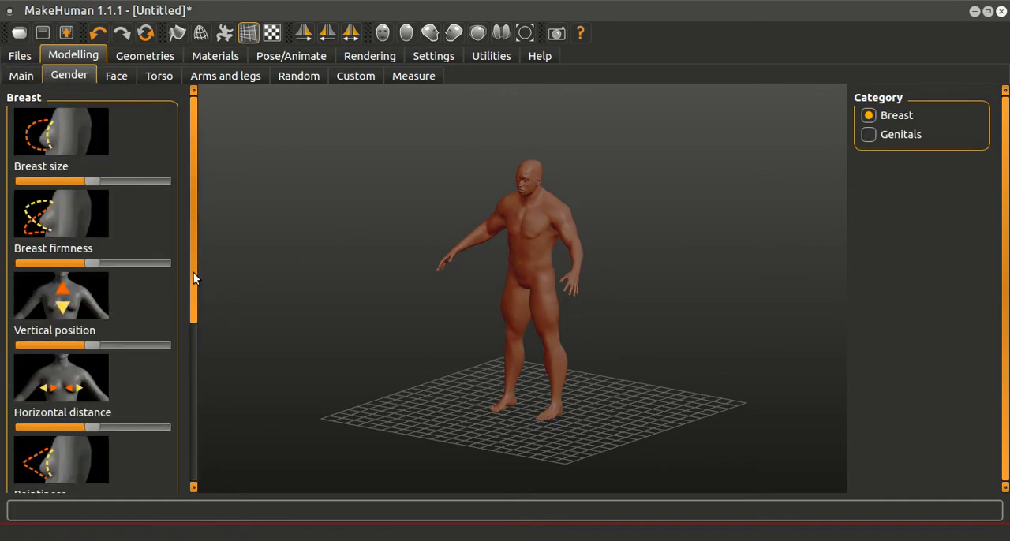
drag(191, 269, 216, 368)
drag(558, 313, 555, 301)
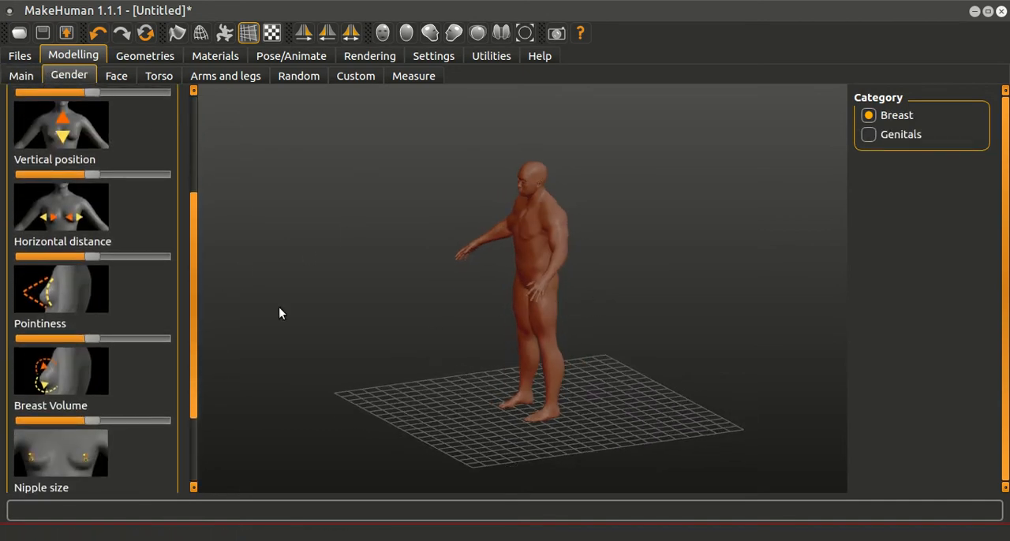
drag(191, 311, 207, 192)
Step: Make the head shape moderately rectangular in the face modelling settings
click(117, 75)
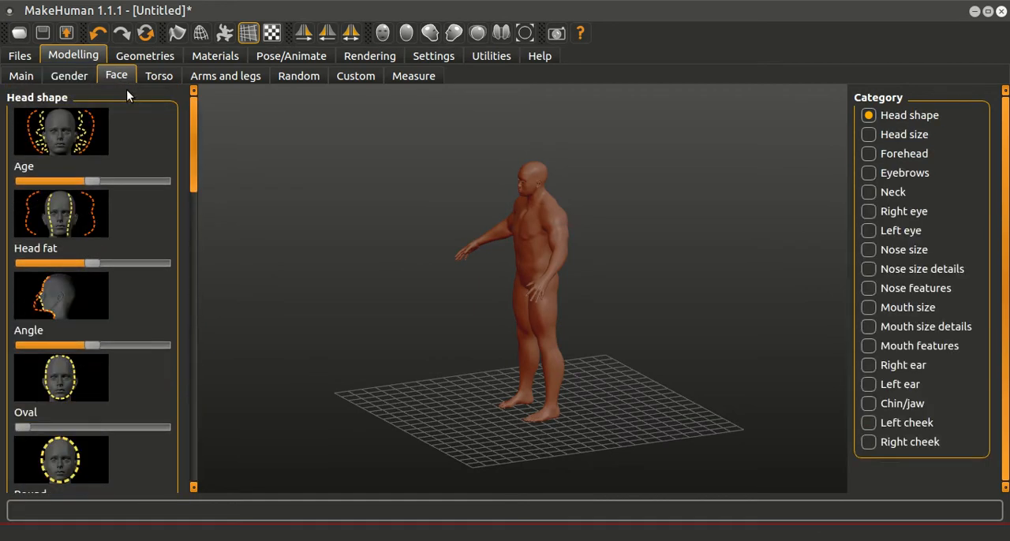
drag(193, 162, 146, 229)
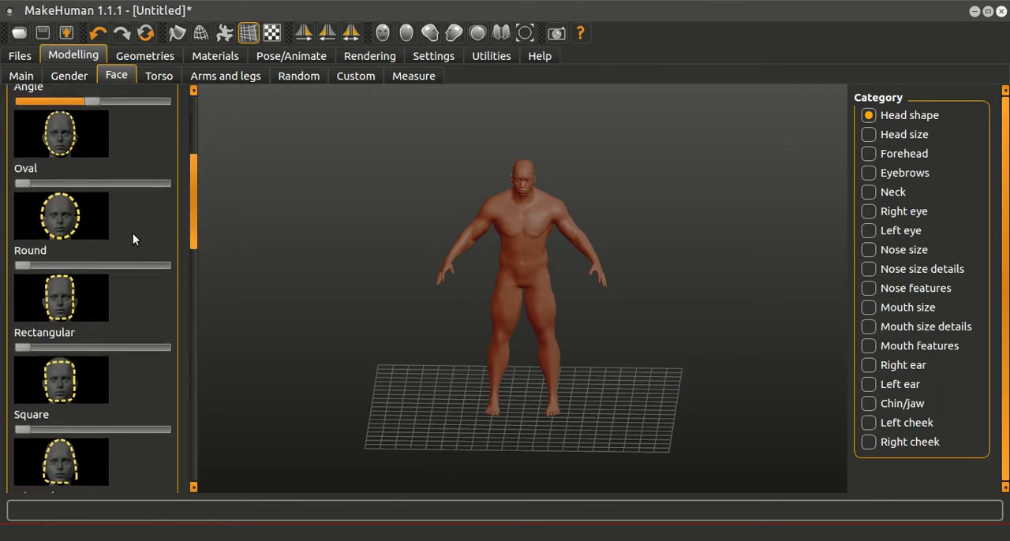
drag(29, 348, 71, 348)
Step: Increase the torso's depth scale well above the midpoint while viewing the figure from the side
click(158, 76)
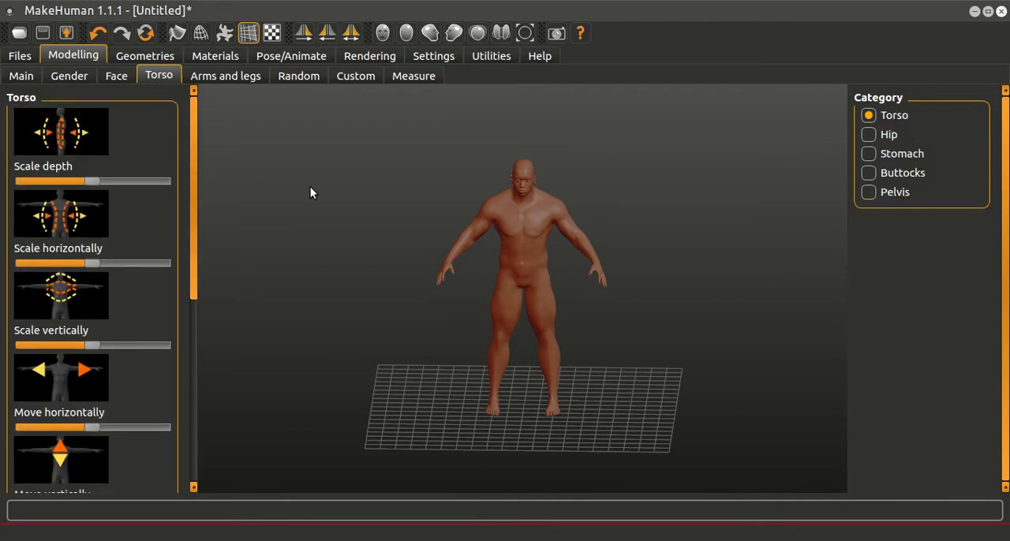
drag(599, 234, 583, 223)
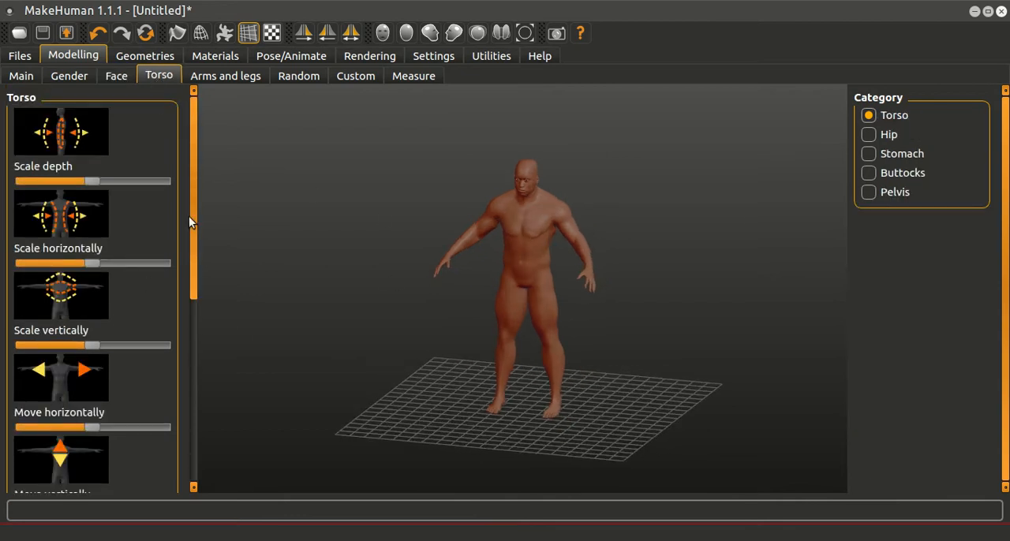
drag(314, 231, 217, 215)
drag(97, 182, 140, 179)
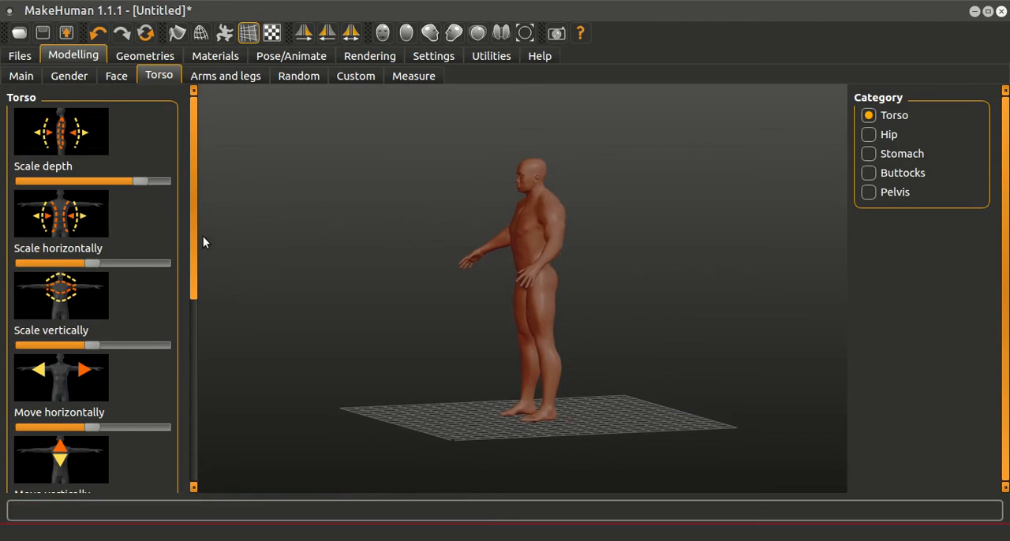
Step: Raise the torso's cone-shape scale well above the midpoint to broaden the upper body
drag(194, 244, 175, 385)
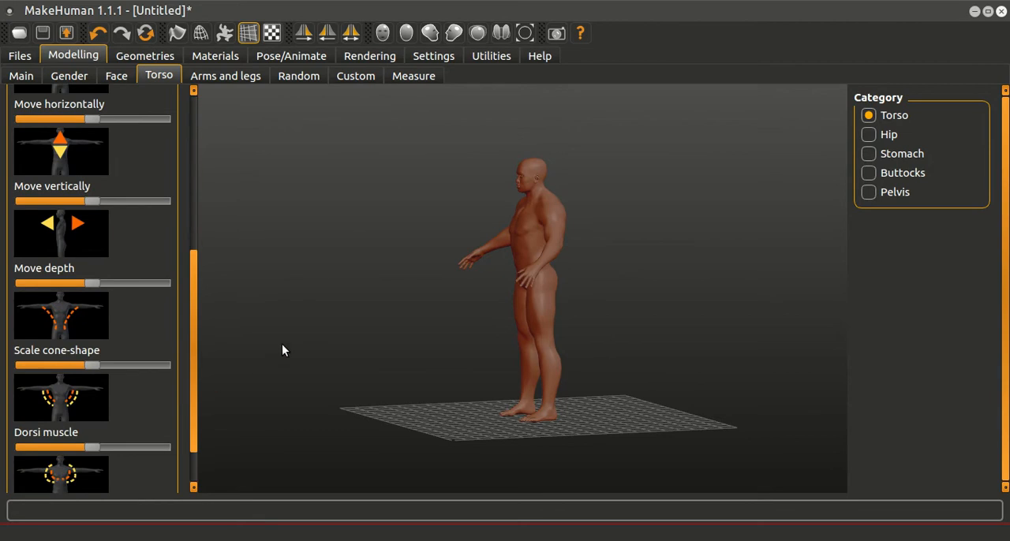
drag(277, 351, 394, 339)
drag(87, 369, 135, 366)
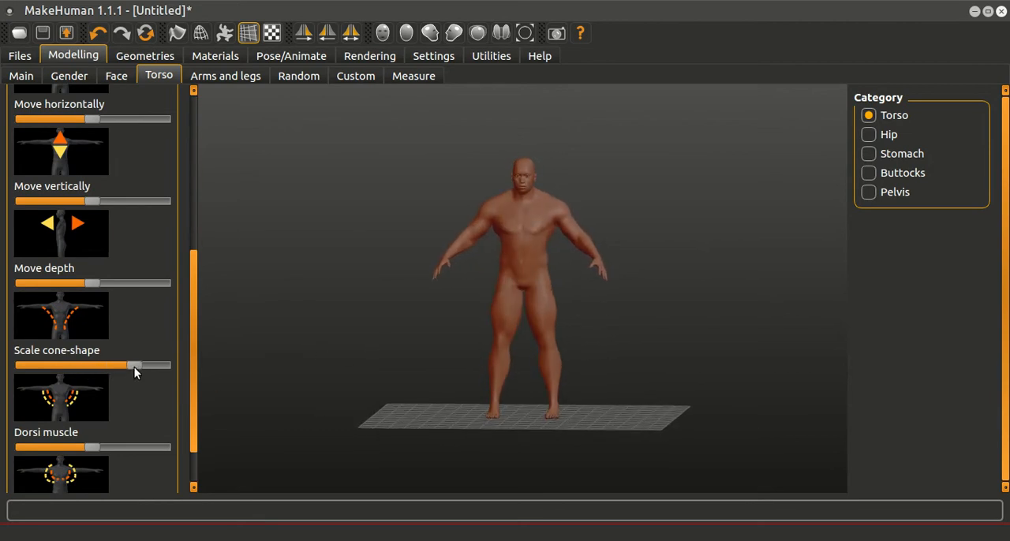
scroll(377, 337, up, 2)
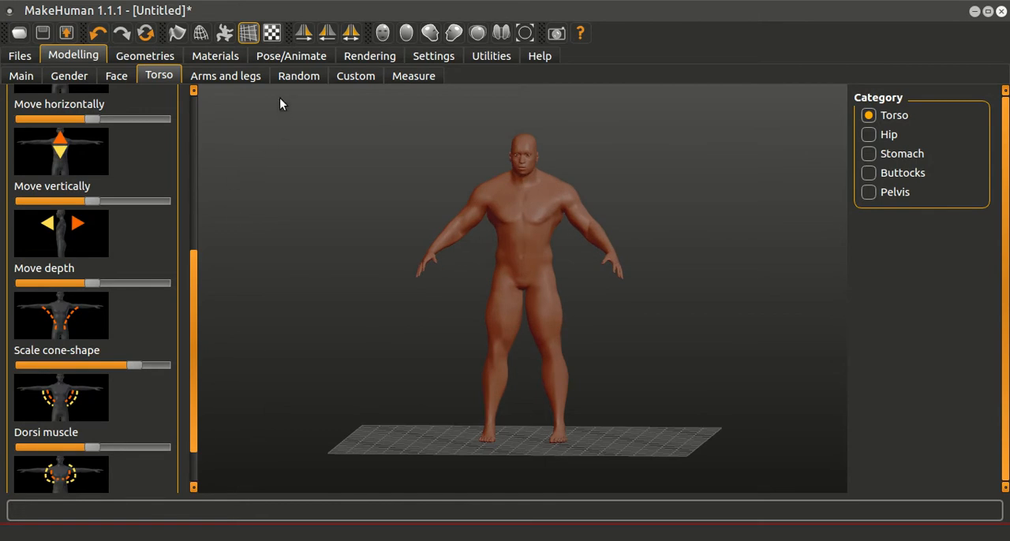
Step: Dress the character in the Male elegantsuit01 outfit and Shoes03
click(290, 55)
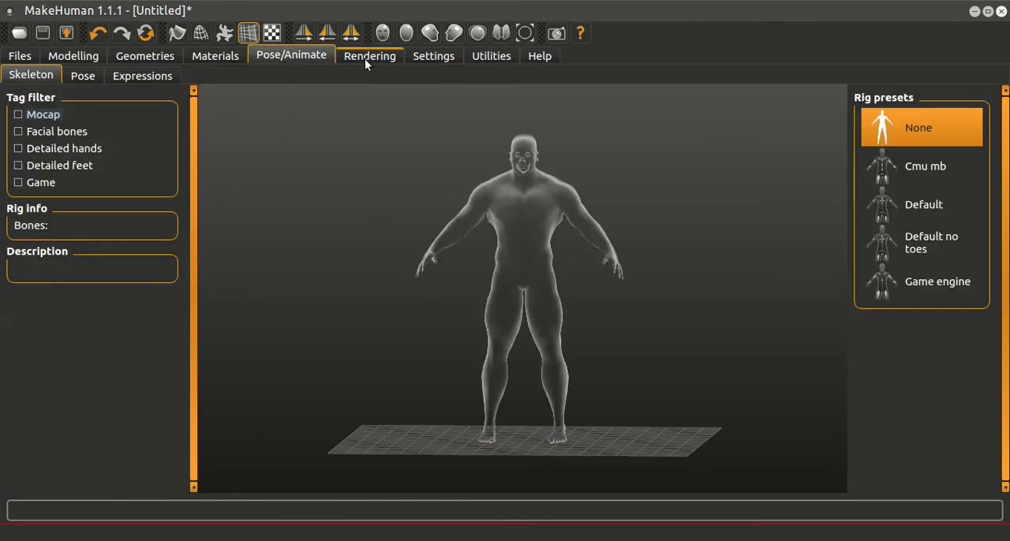
click(225, 55)
click(154, 57)
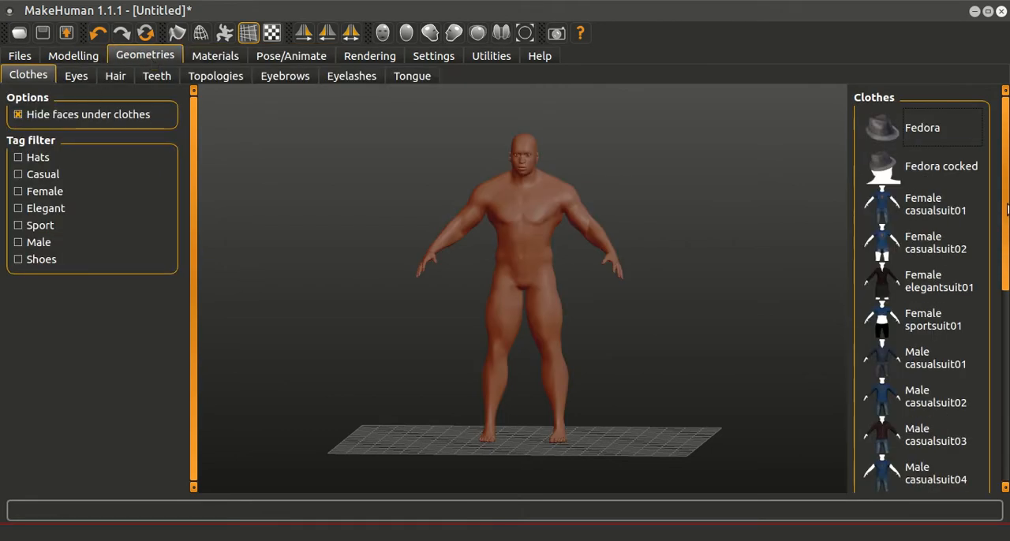
scroll(992, 335, down, 3)
scroll(992, 335, down, 2)
scroll(994, 336, up, 6)
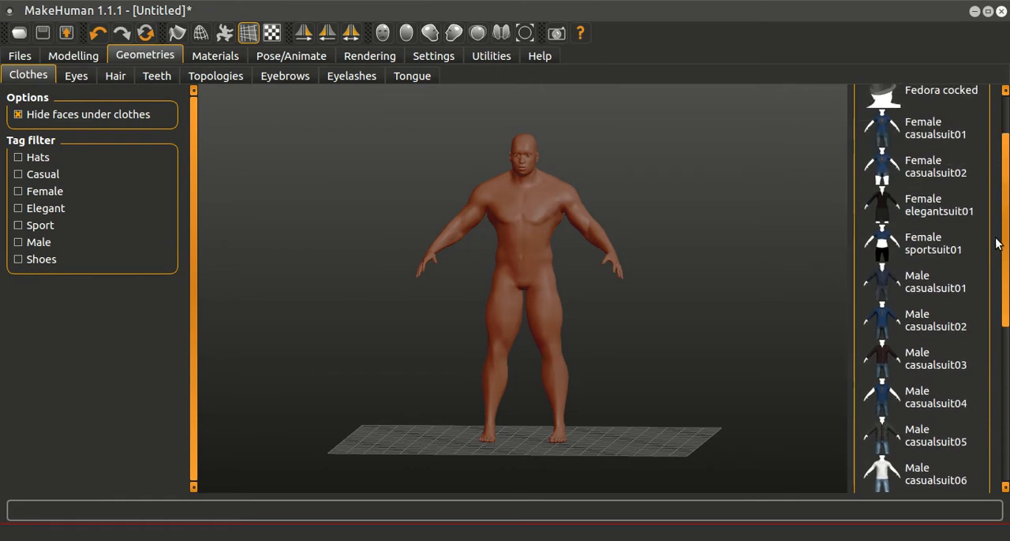
scroll(978, 300, down, 3)
click(960, 331)
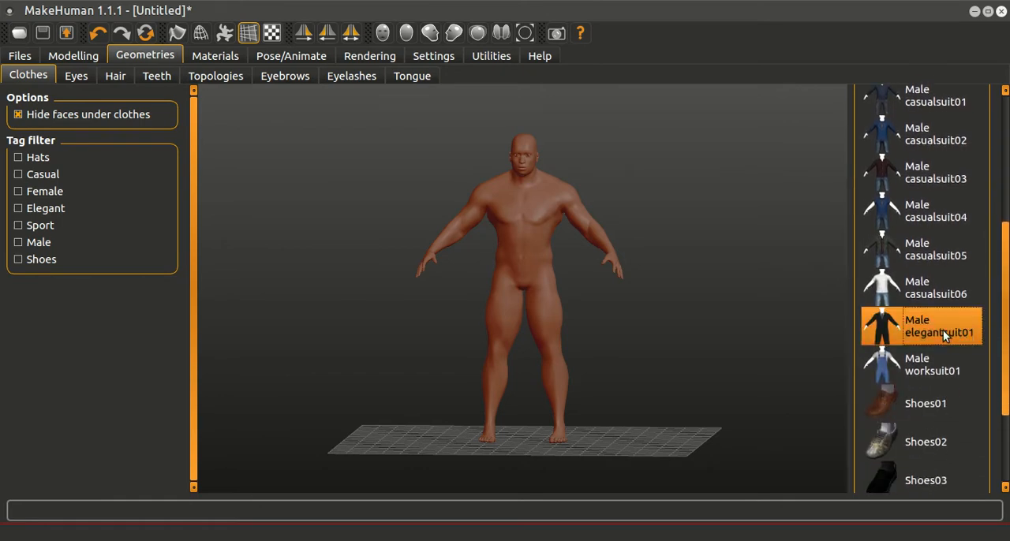
drag(707, 254, 694, 288)
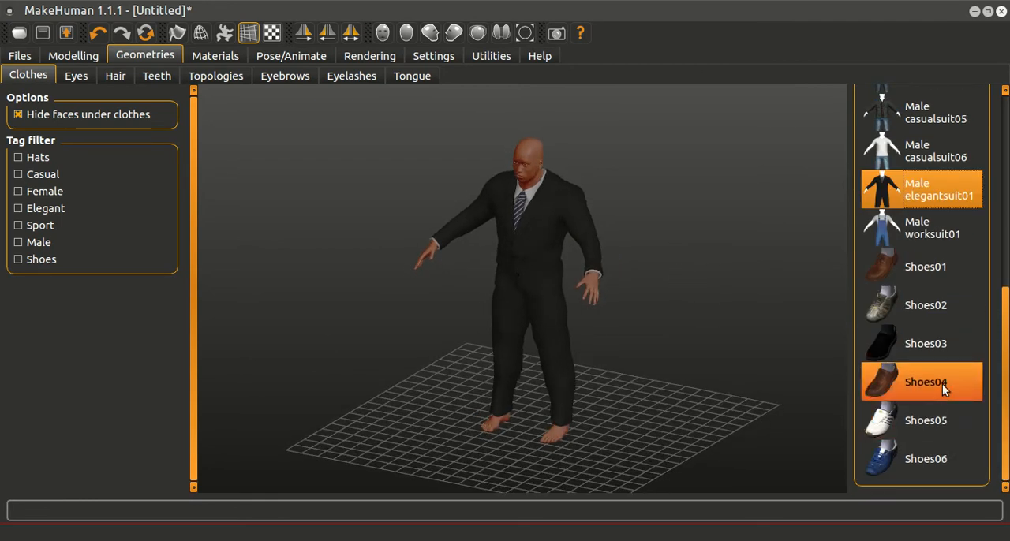
click(935, 348)
drag(655, 386, 680, 413)
Step: Look through the eye and teeth options and give the character the Afro01 hair
click(82, 78)
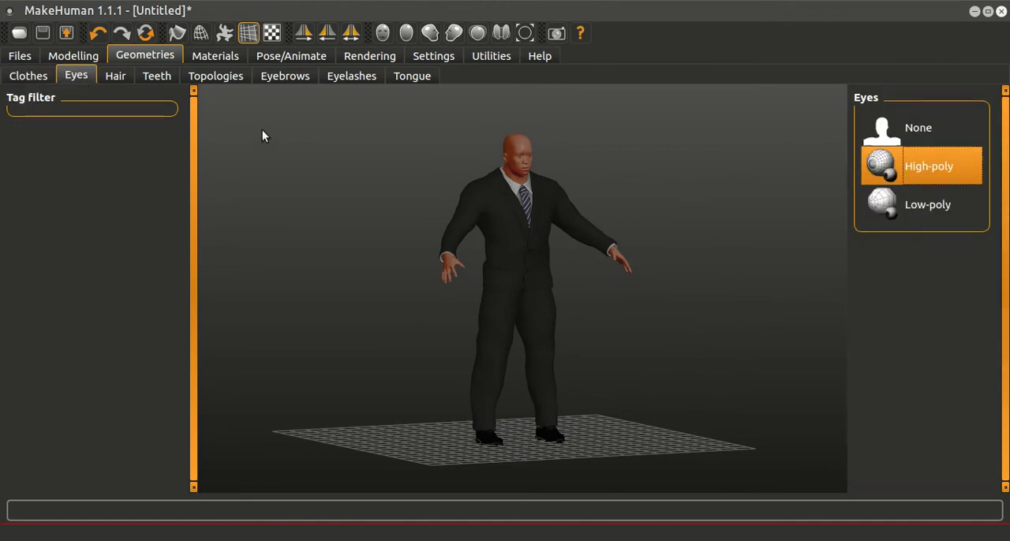
click(115, 76)
click(152, 78)
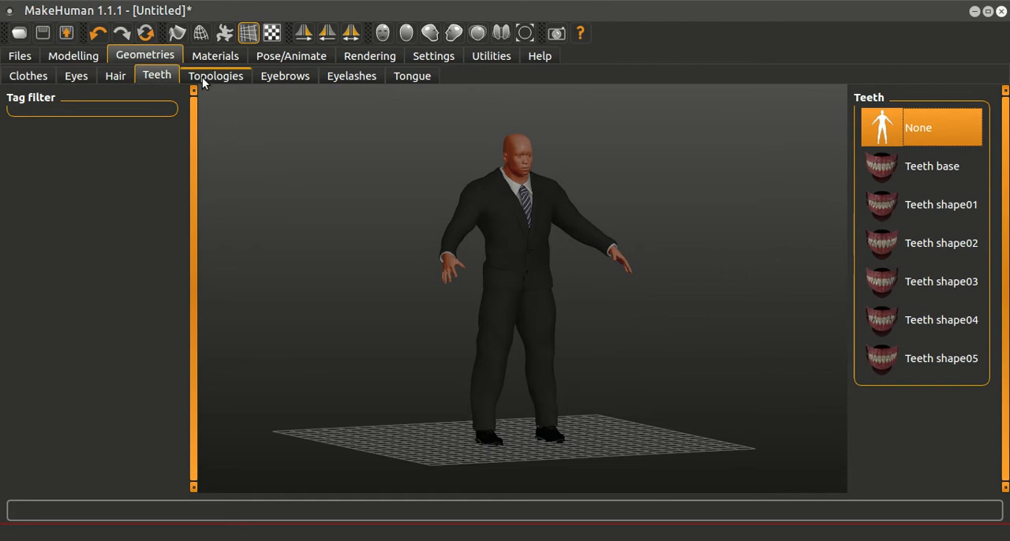
click(115, 76)
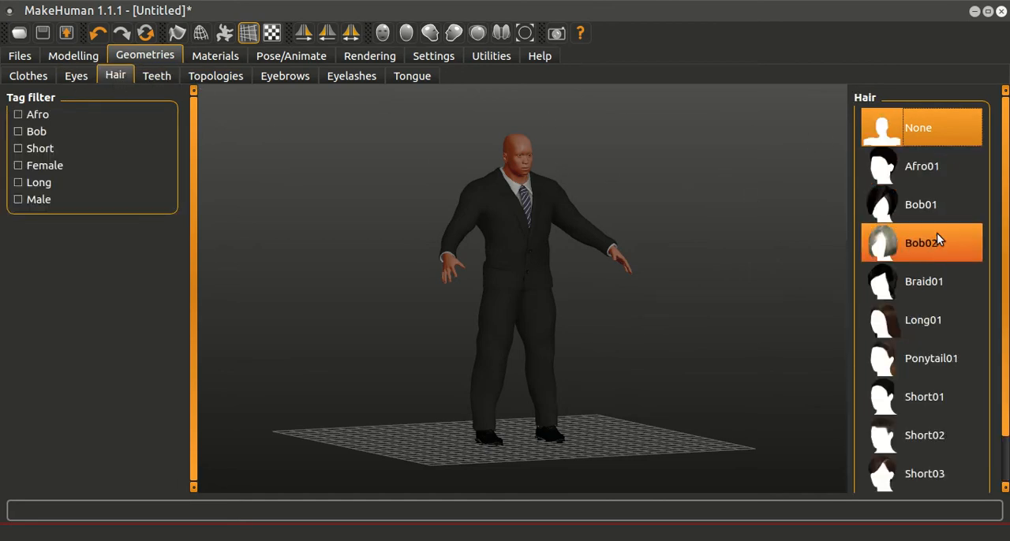
click(943, 172)
drag(701, 242, 674, 253)
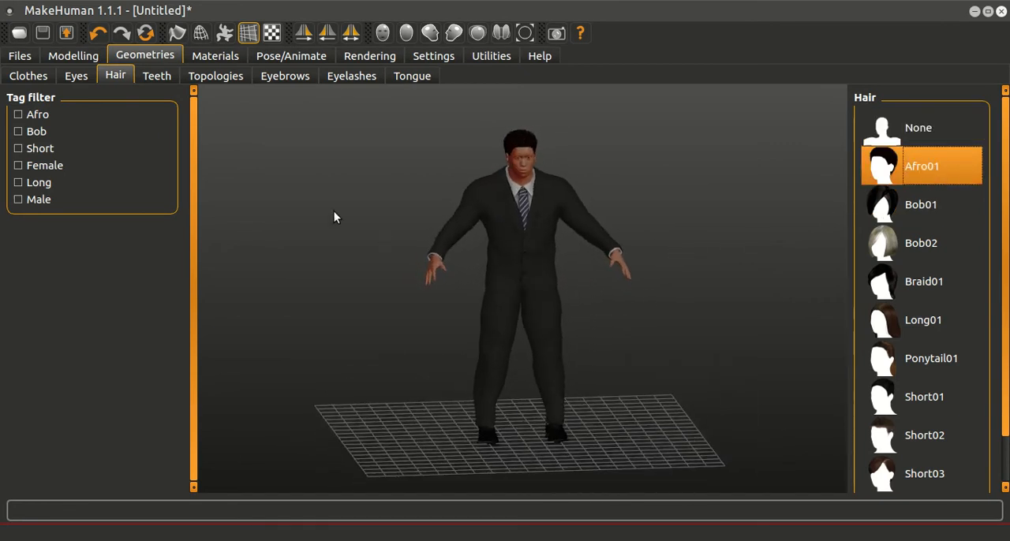
Step: Try the Default no toes, Cmu mb and Game engine rig presets on the character in turn
click(297, 58)
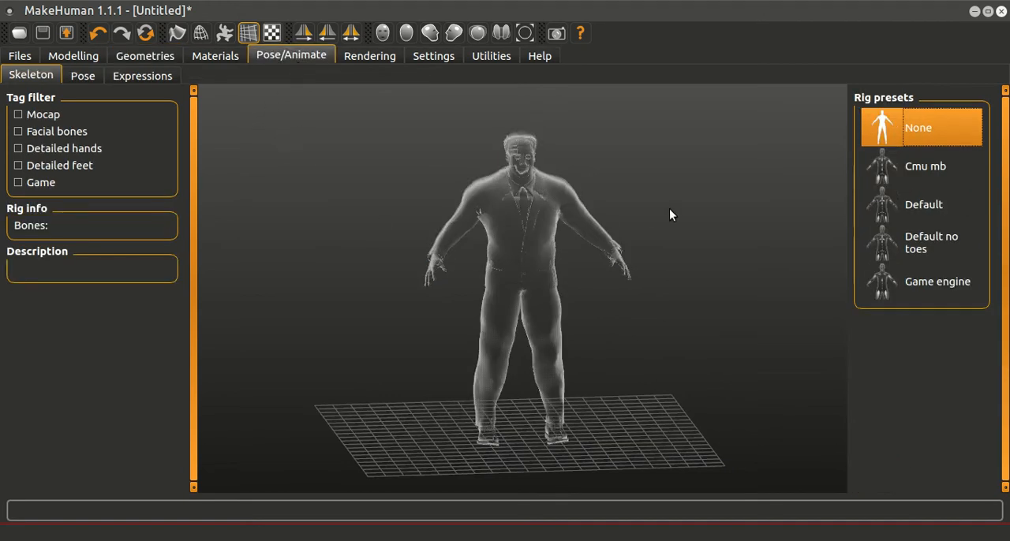
drag(687, 221, 661, 230)
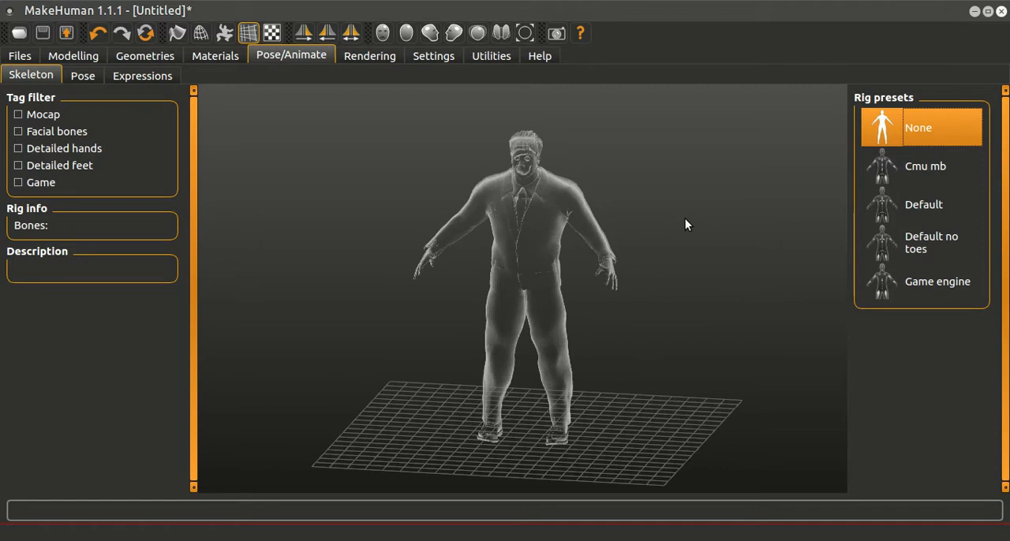
click(945, 243)
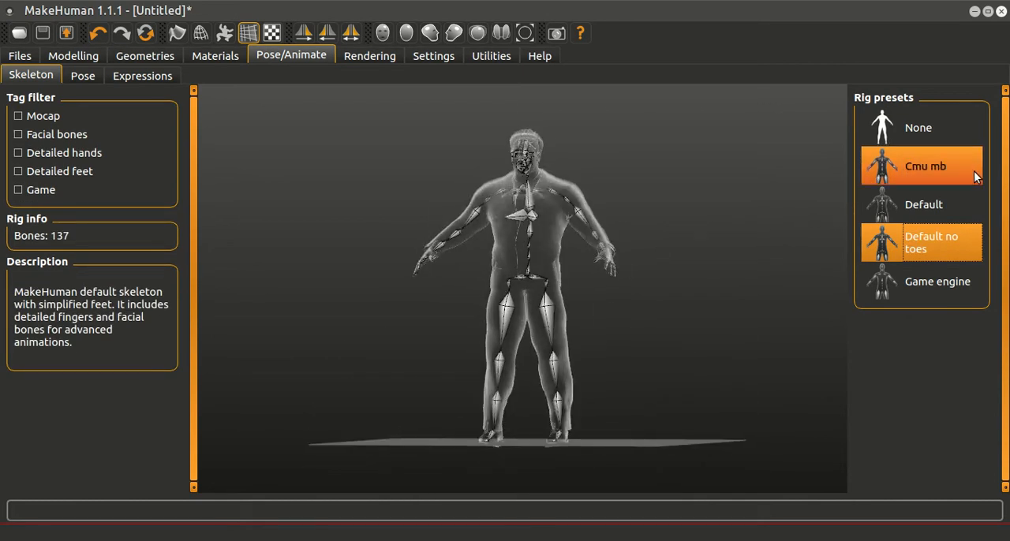
click(963, 171)
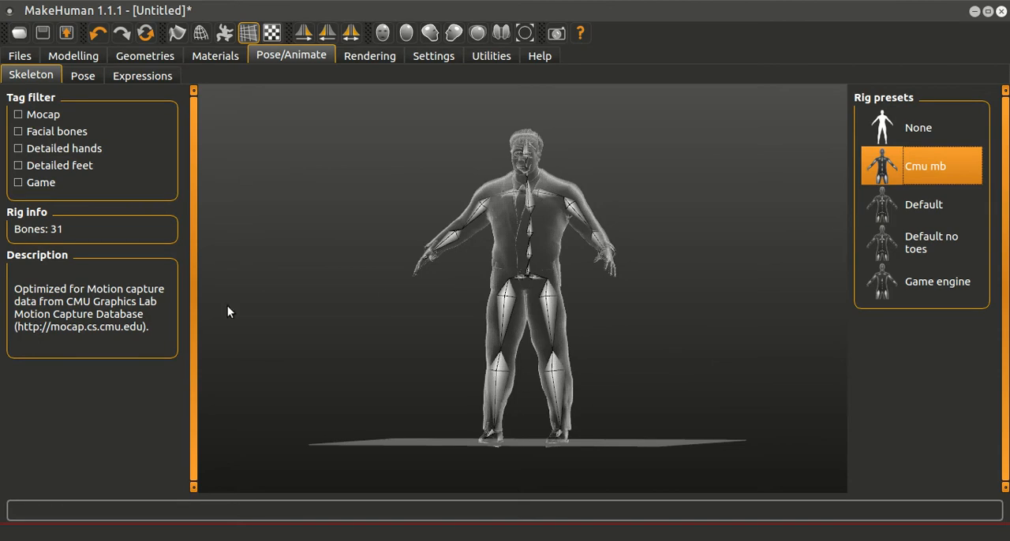
drag(624, 237, 692, 223)
click(925, 279)
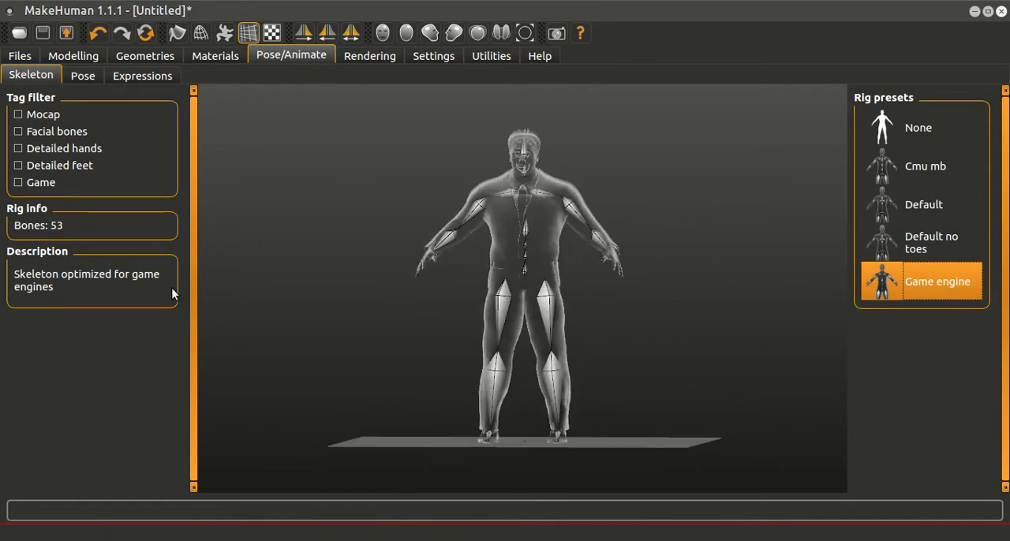
Step: Assign the Default no toes rig preset to the character and inspect the skeleton from an angle
drag(732, 166, 713, 185)
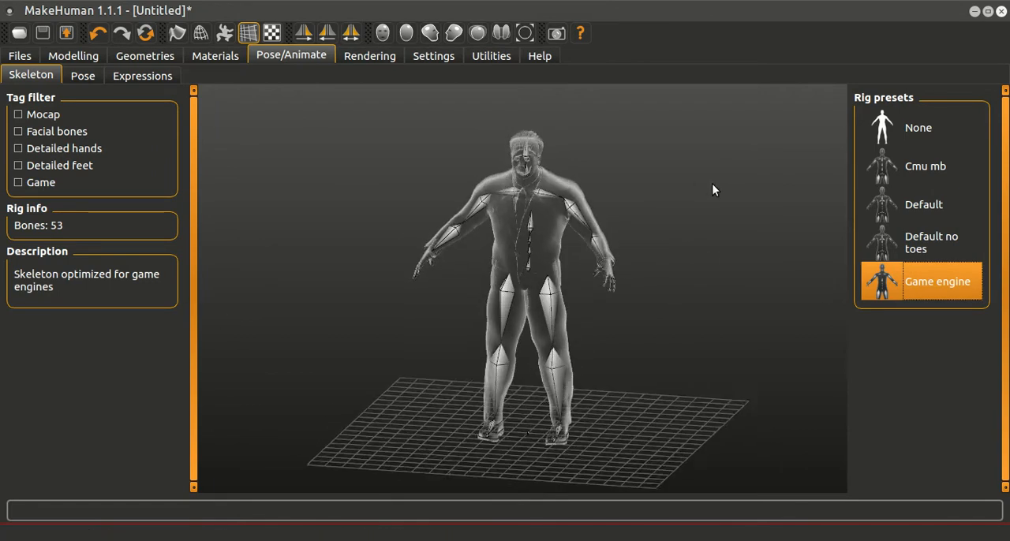
click(935, 239)
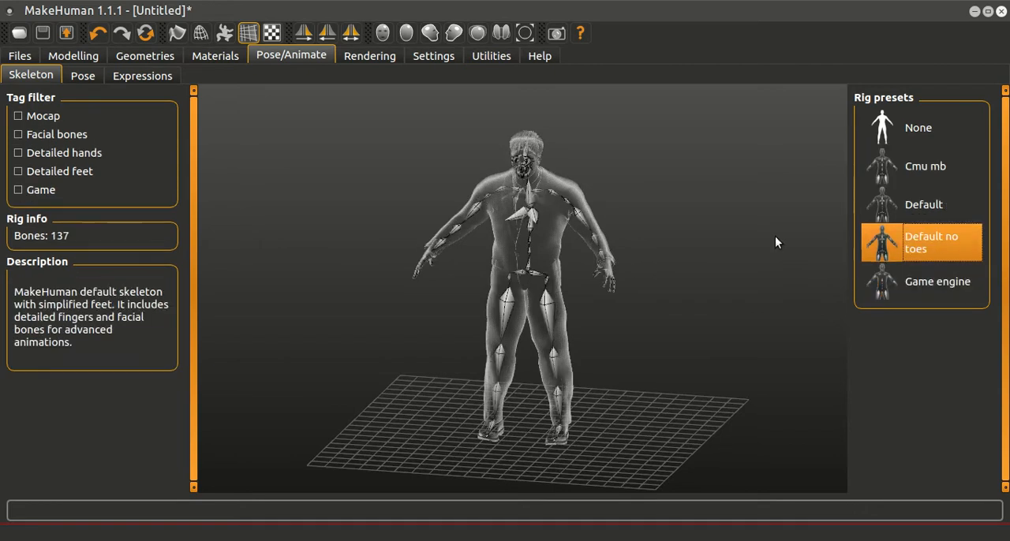
drag(335, 193, 383, 194)
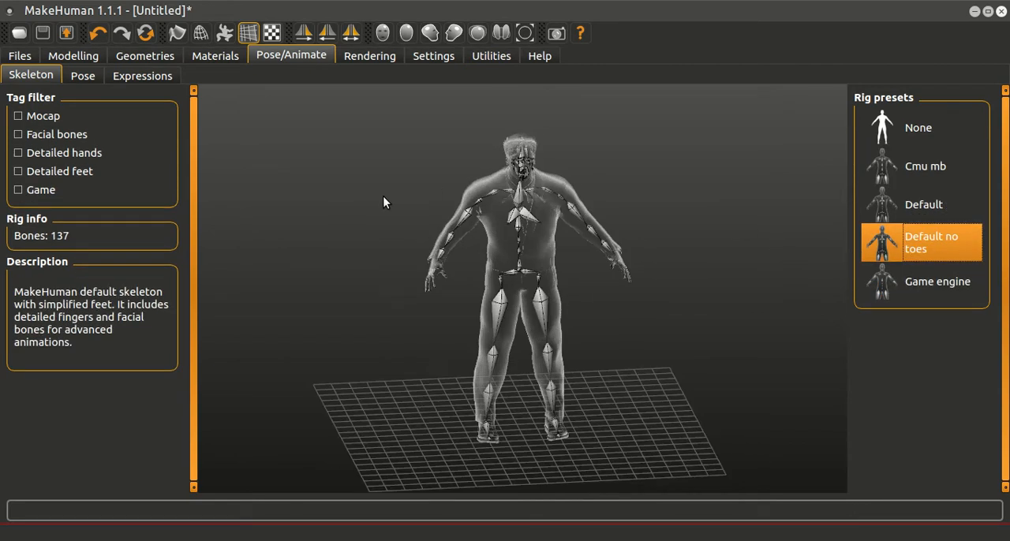
Step: Open the destination chooser for exporting the character in Collada (dae) format
click(23, 56)
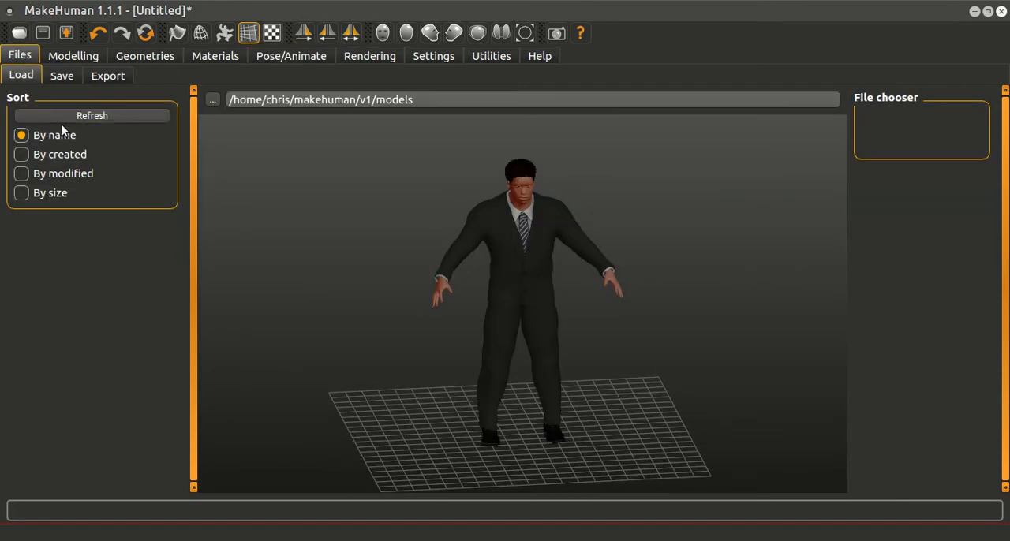
click(110, 76)
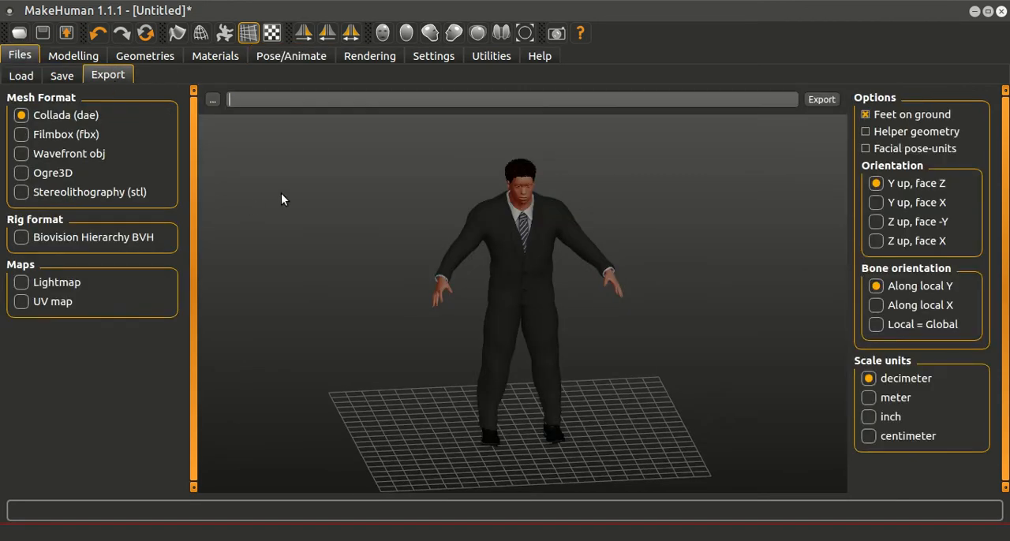
click(211, 100)
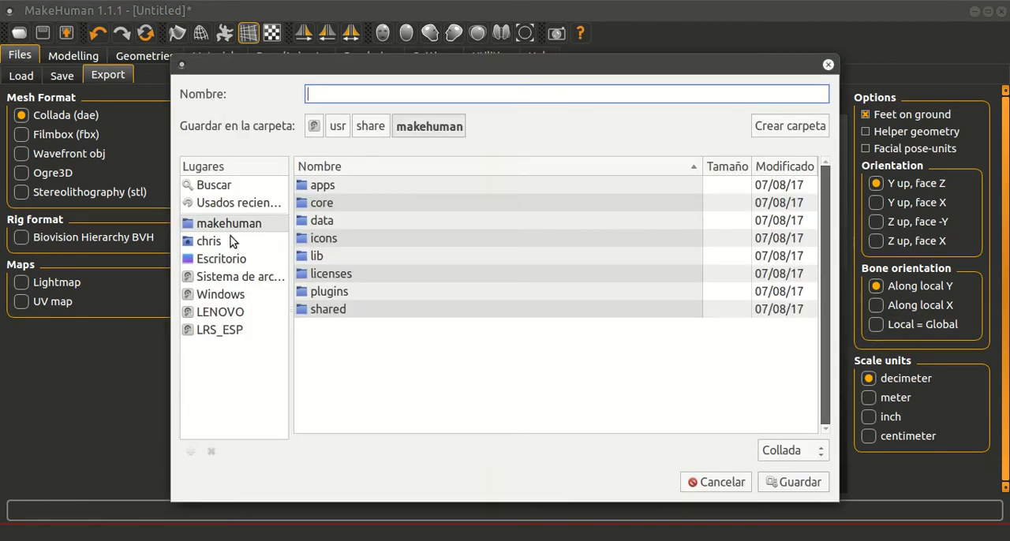
Step: Browse the exportar and characters folders in Escritorio for a suitable export destination
click(224, 258)
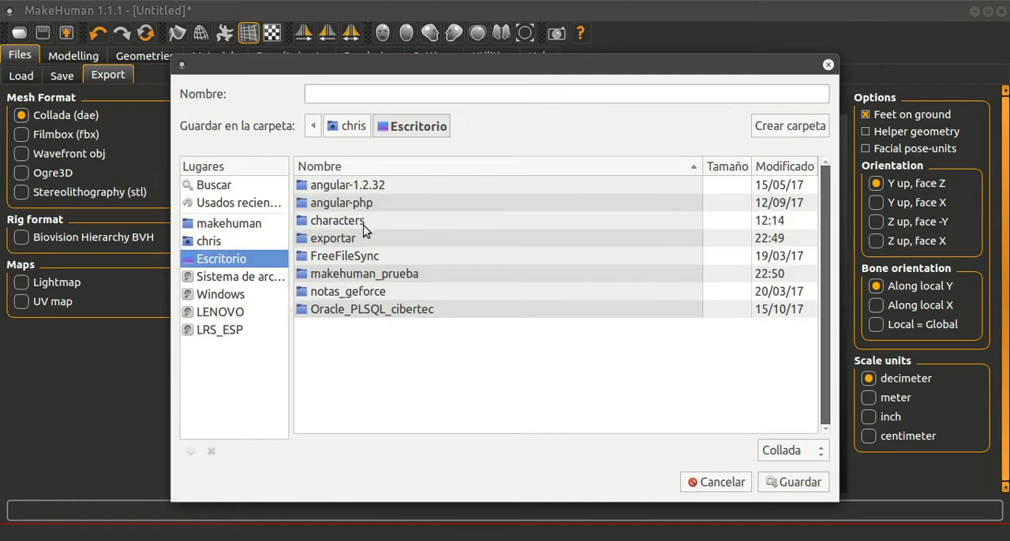
double_click(353, 239)
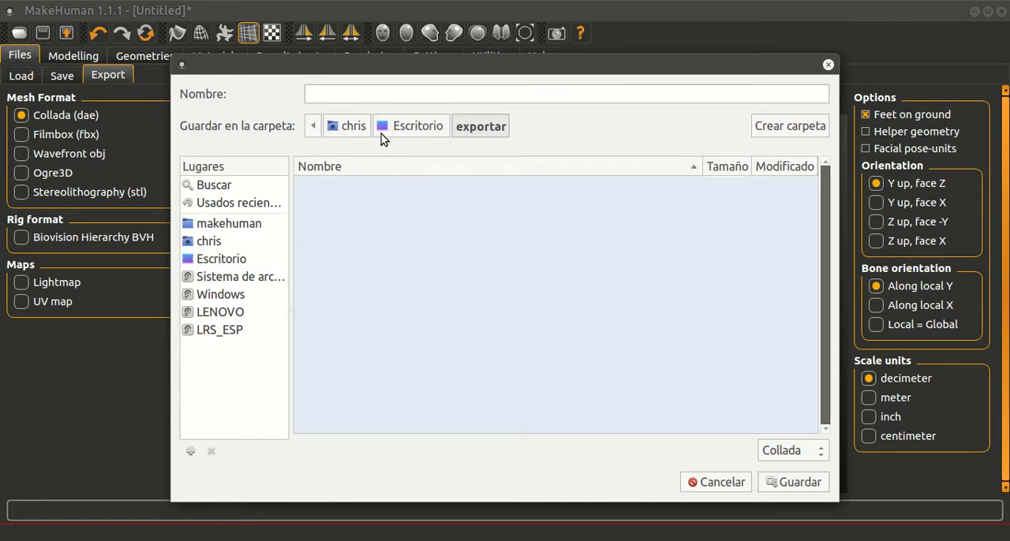
click(410, 140)
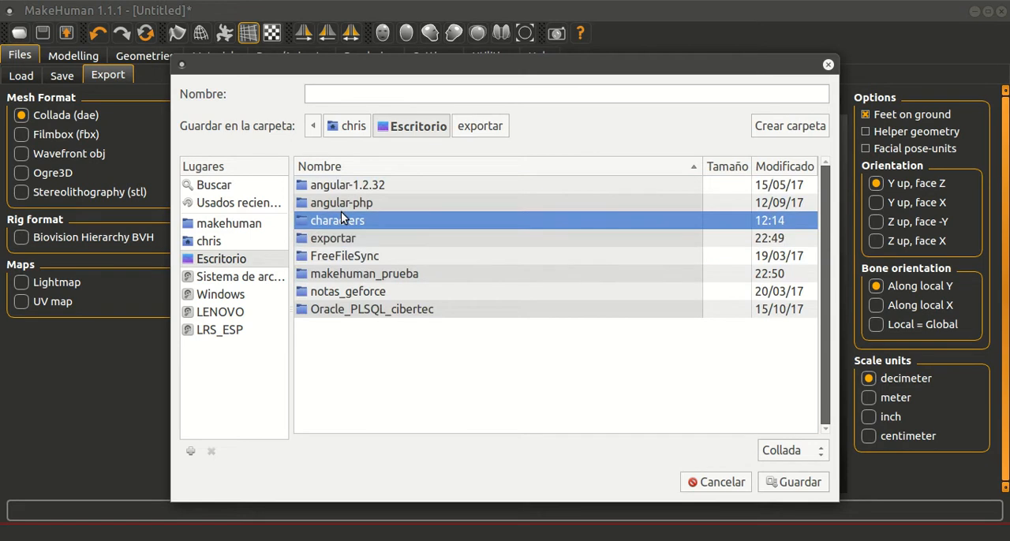
double_click(342, 214)
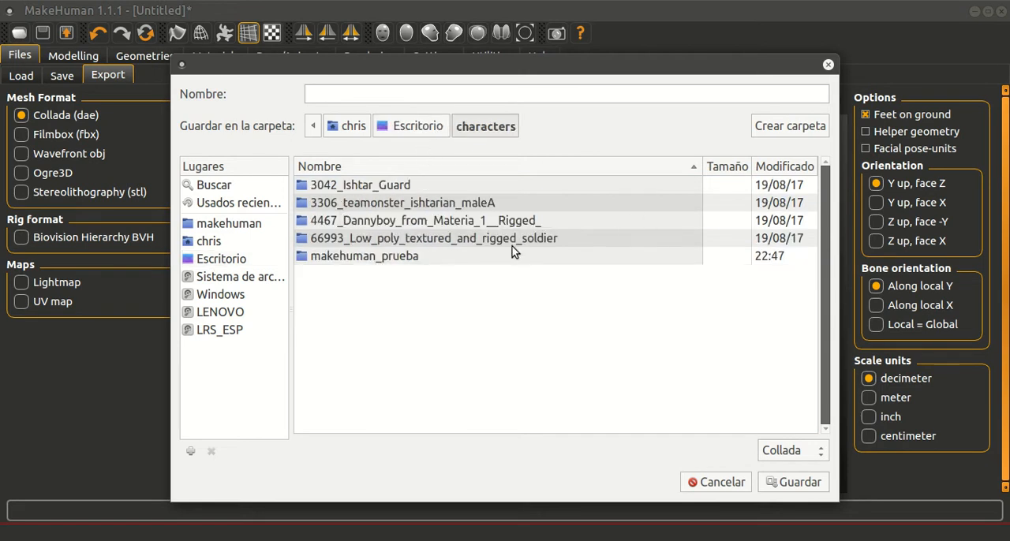
click(403, 126)
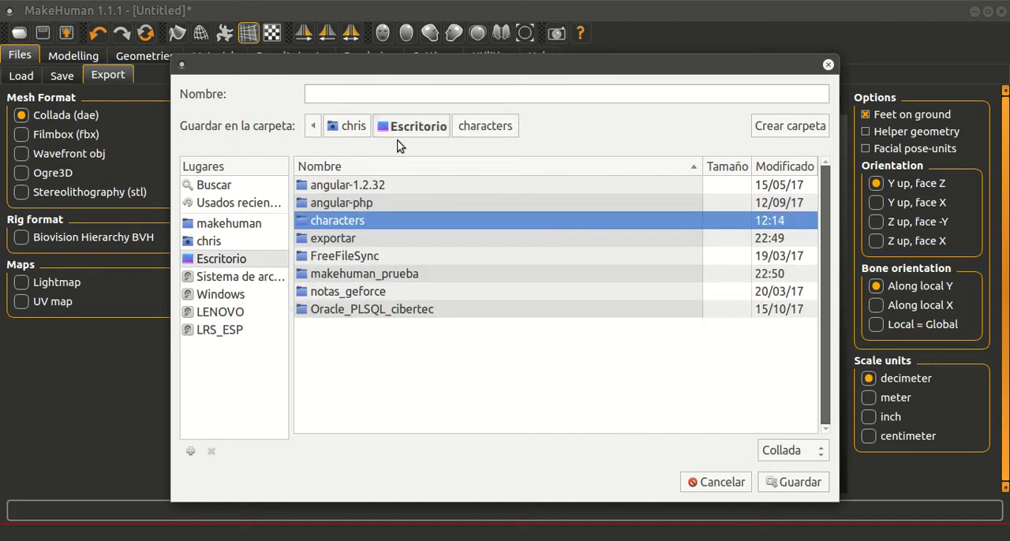
click(350, 241)
double_click(350, 239)
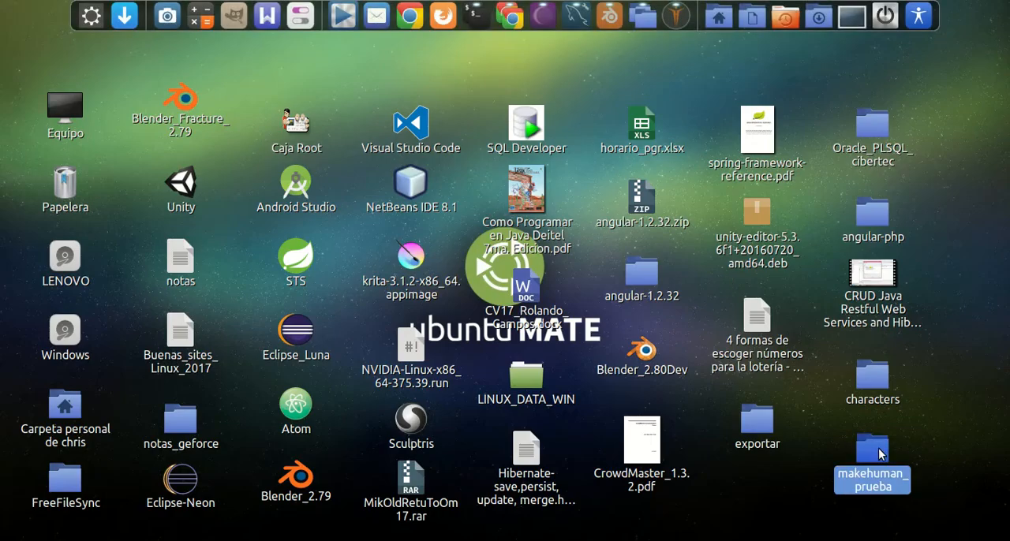
Step: Switch to the desktop and examine the contents of the exportar, characters and makehuman_prueba folders
double_click(756, 422)
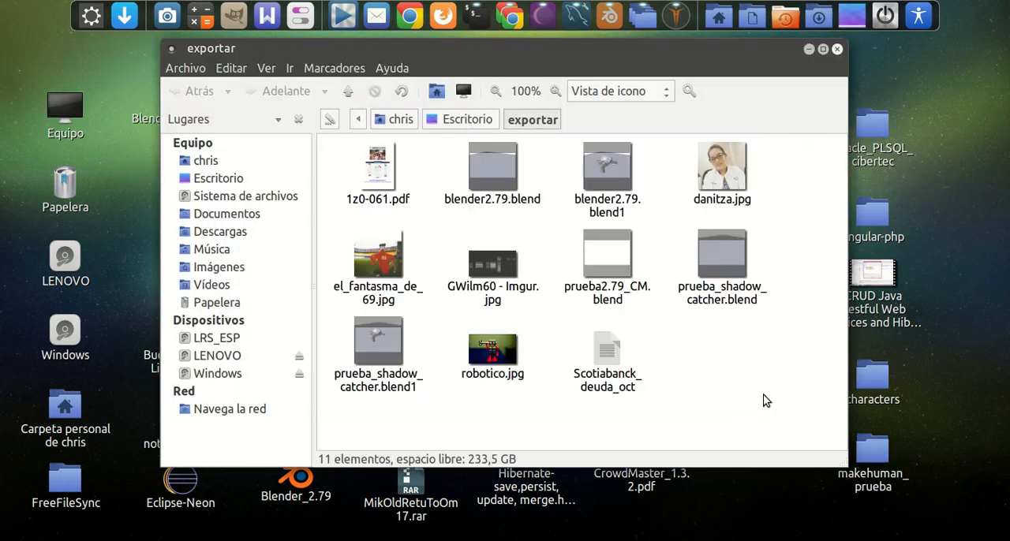
click(837, 49)
double_click(872, 377)
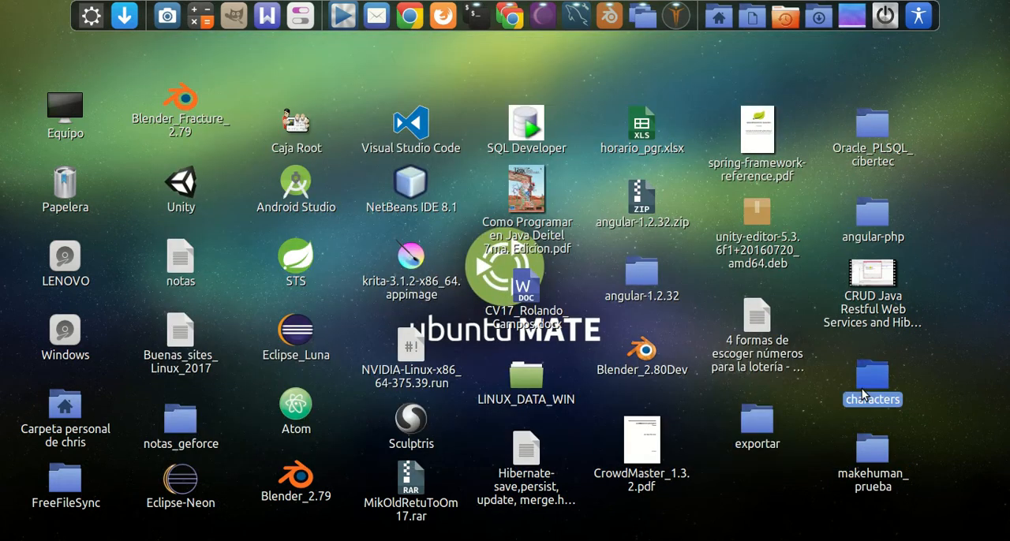
click(837, 49)
double_click(872, 450)
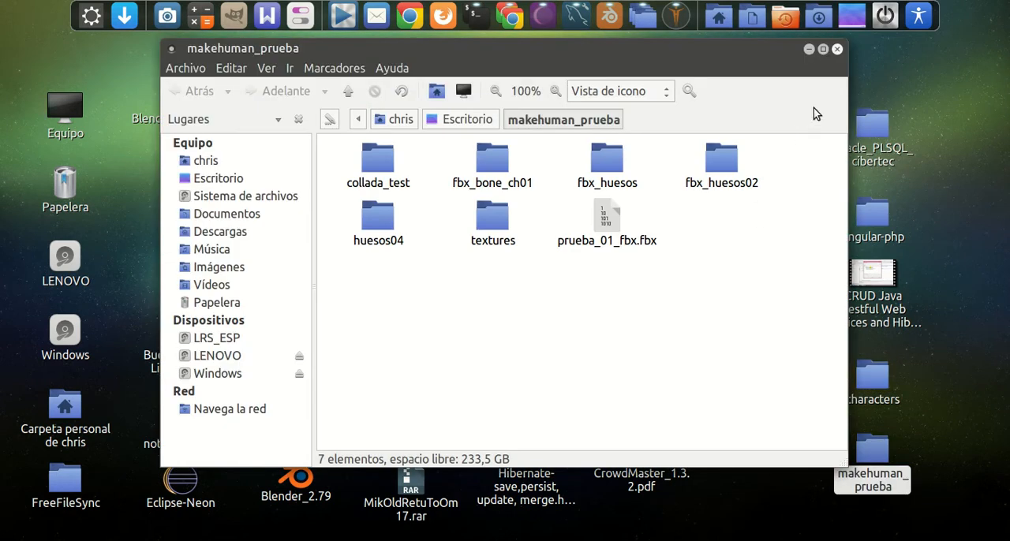
Step: Back in MakeHuman, create a collada_ch01 folder inside makehuman_prueba and export the character there in Collada format as char01_col
click(836, 49)
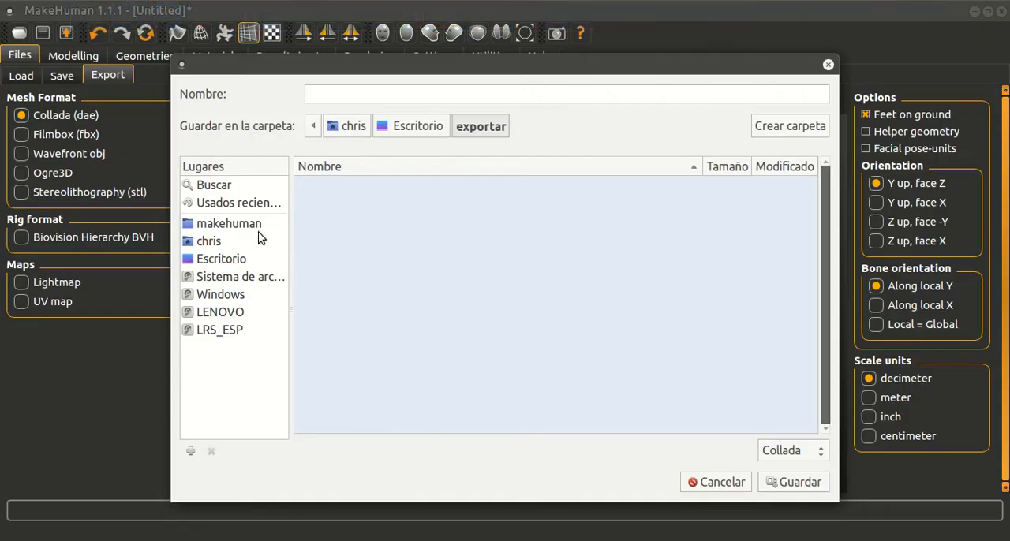
click(213, 258)
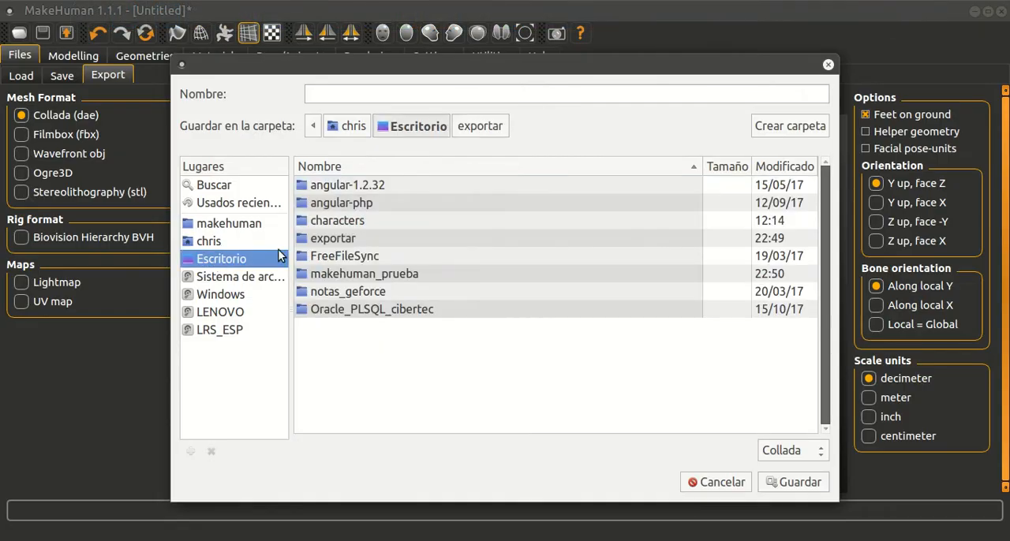
double_click(386, 273)
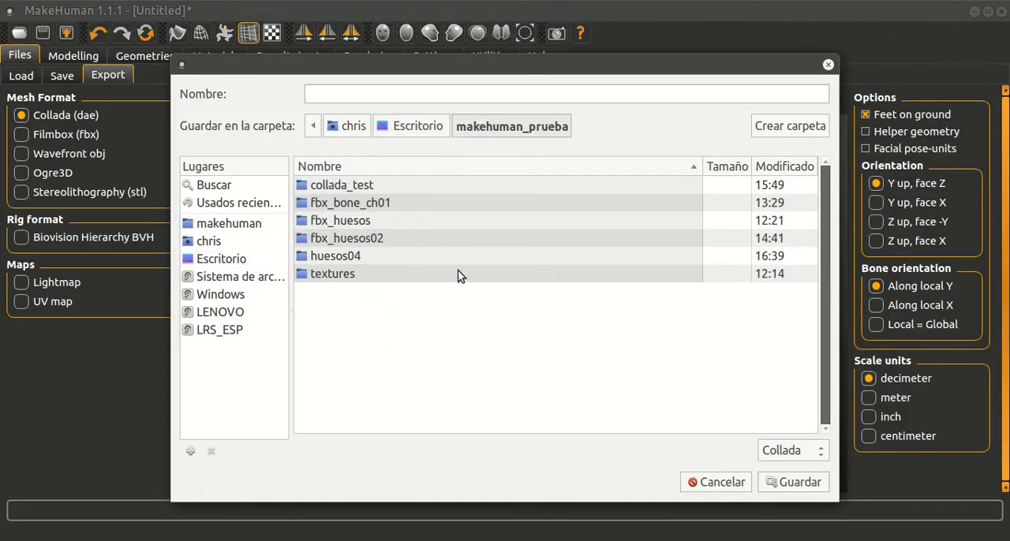
click(770, 127)
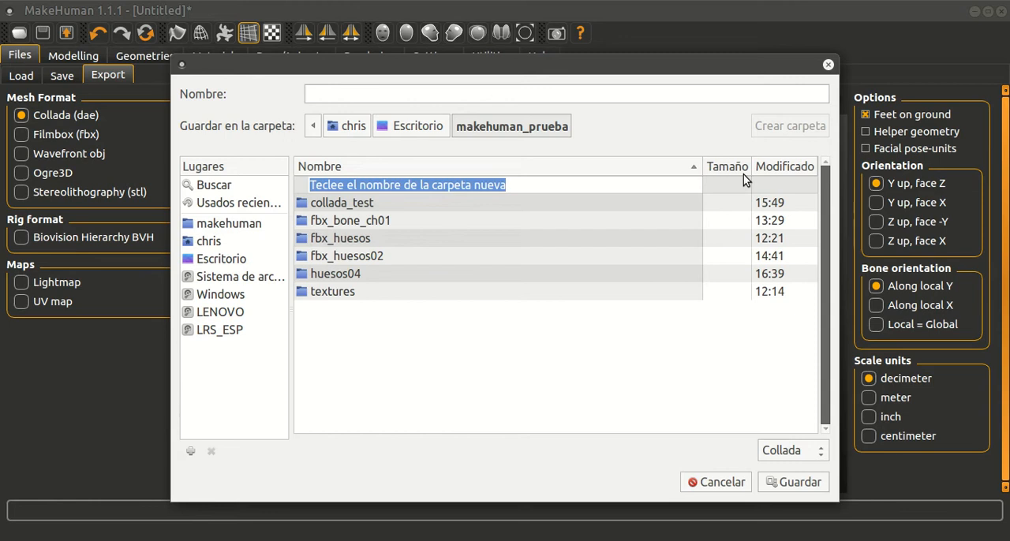
text(cola)
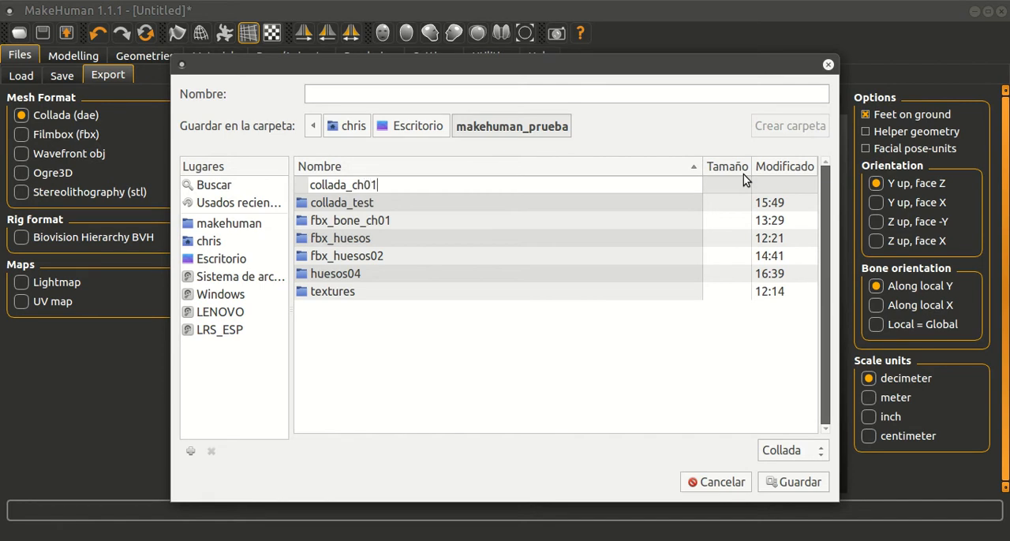
key(Return)
click(351, 93)
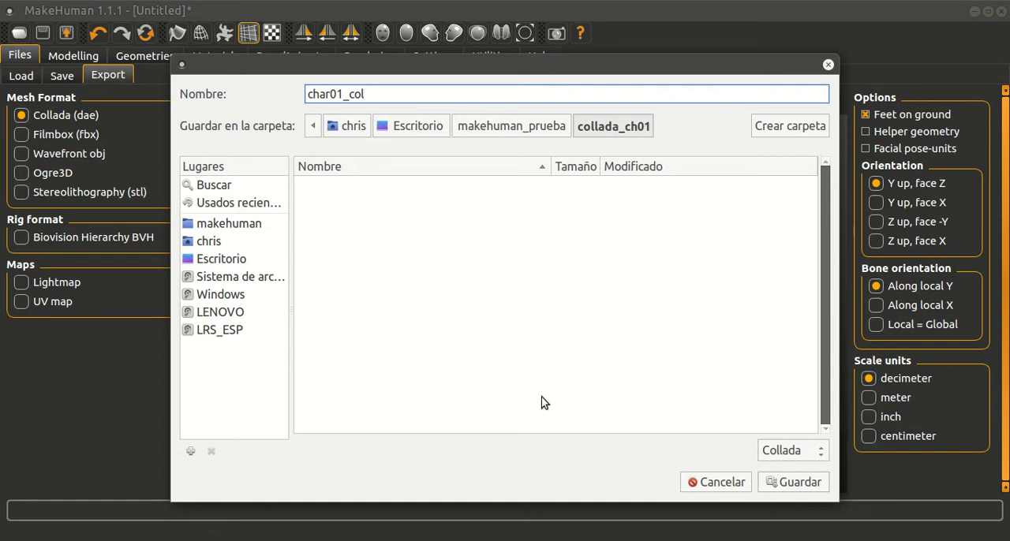
click(796, 482)
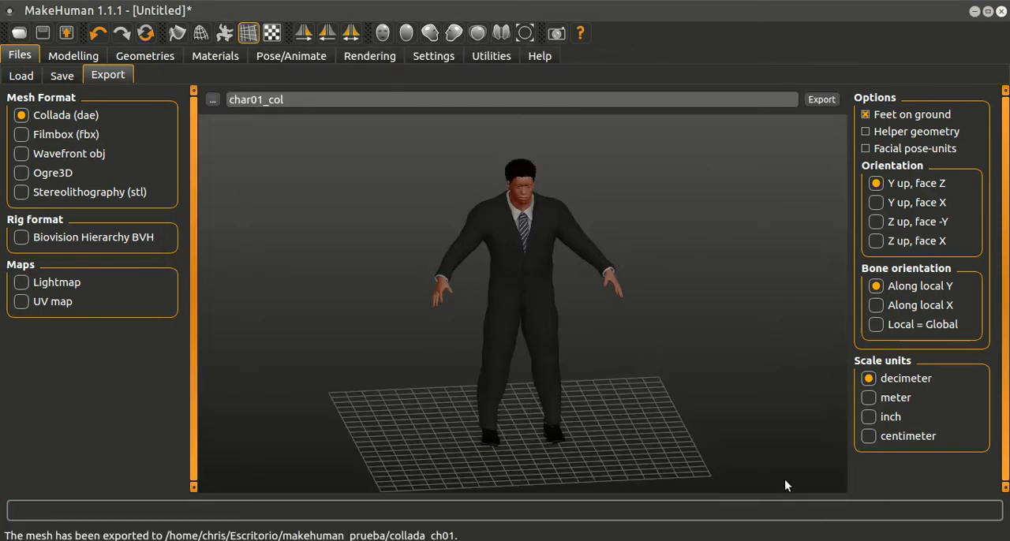
Step: Switch to the file manager and examine the contents of collada_test, collada_ch01 and its textures subfolder
key(alt+Tab)
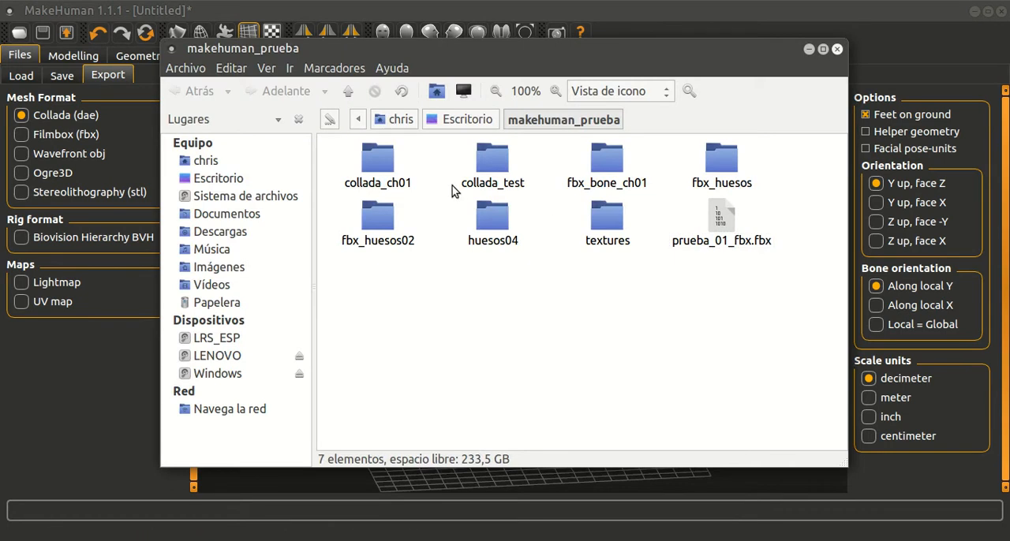
drag(575, 53, 597, 68)
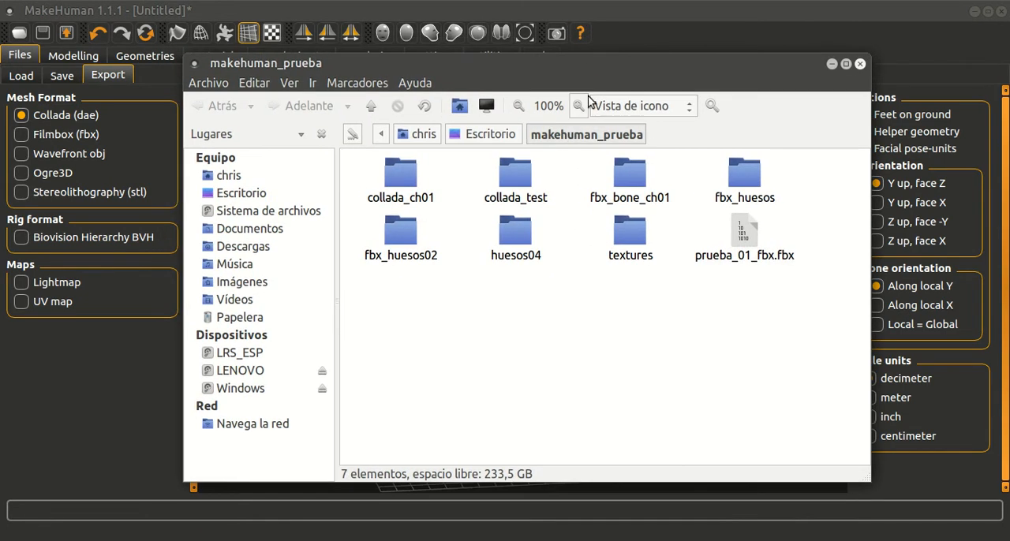
double_click(515, 178)
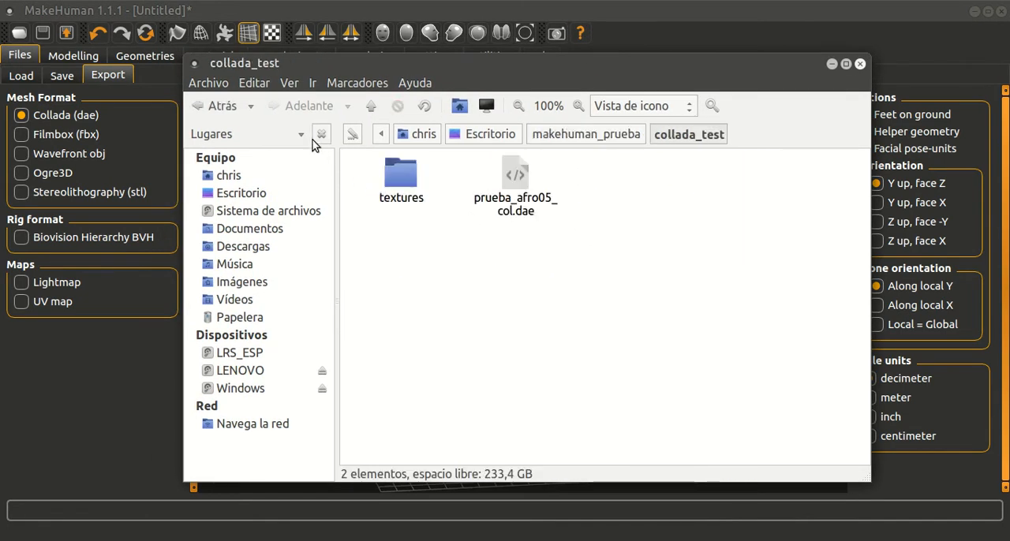
click(372, 106)
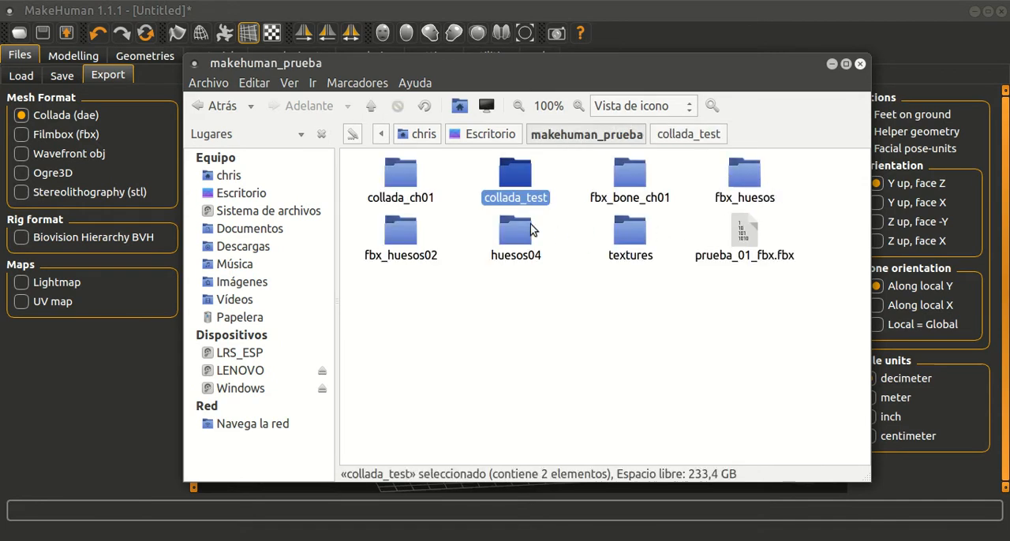
click(406, 181)
double_click(404, 181)
click(517, 177)
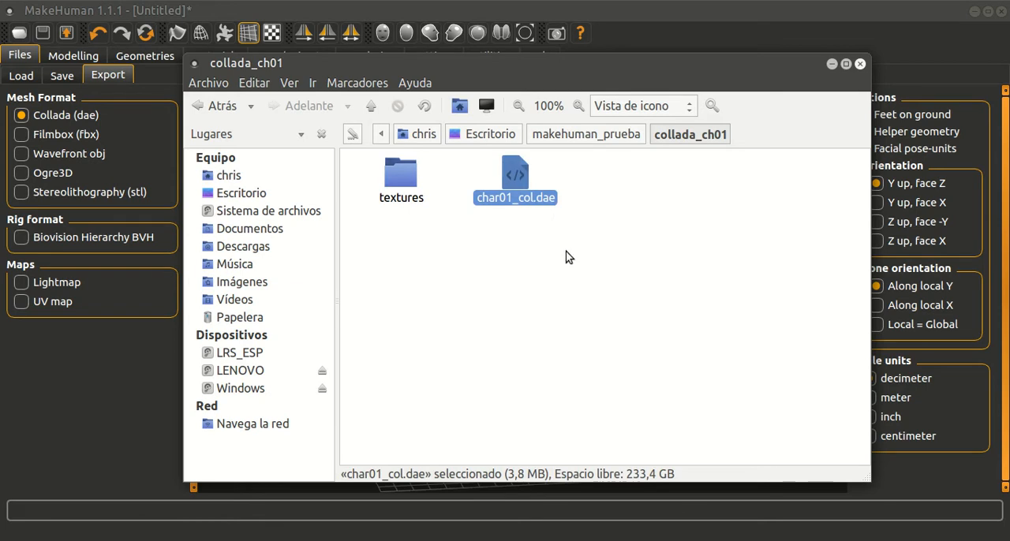
double_click(402, 176)
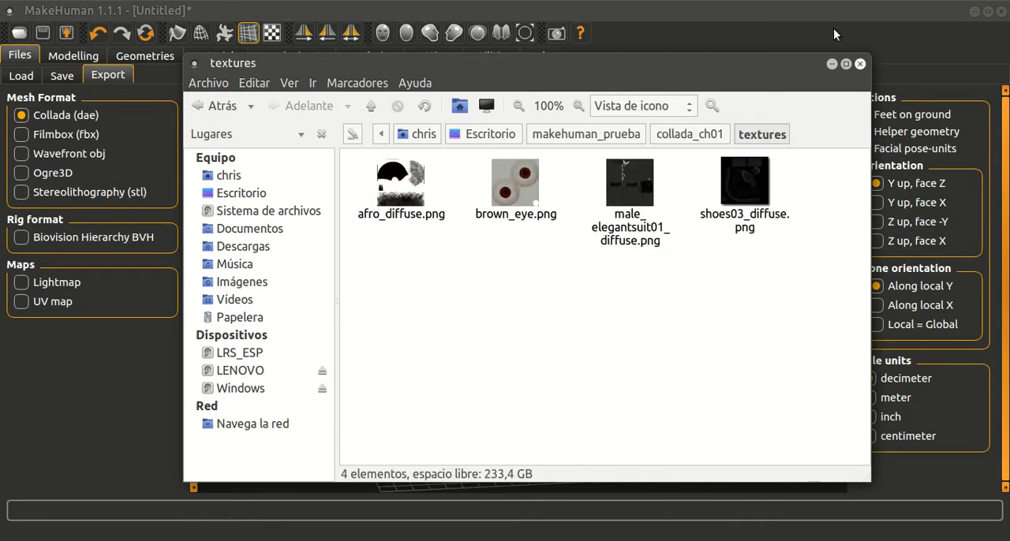
click(833, 62)
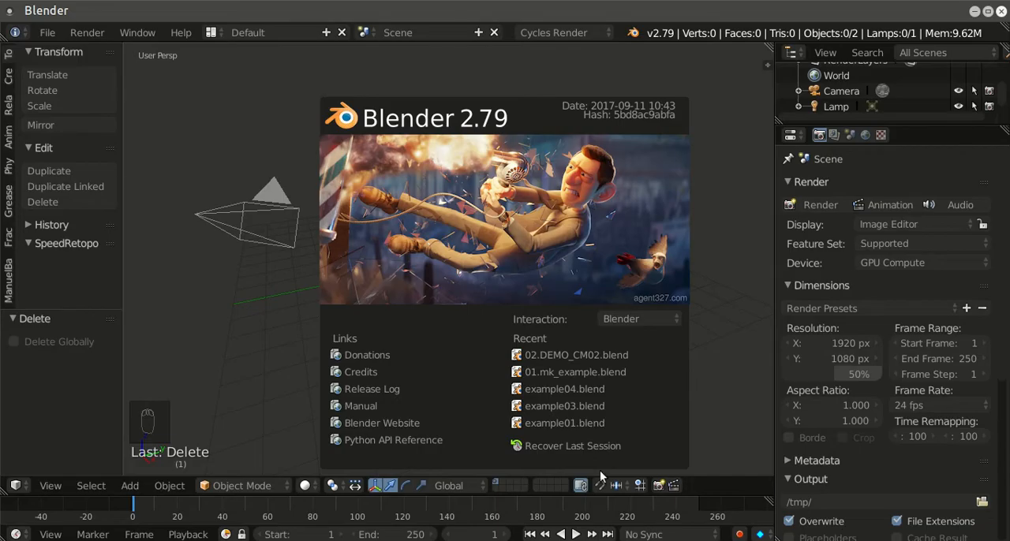
Step: In Blender, dismiss the splash screen and open the Collada (.dae) import browser
click(645, 81)
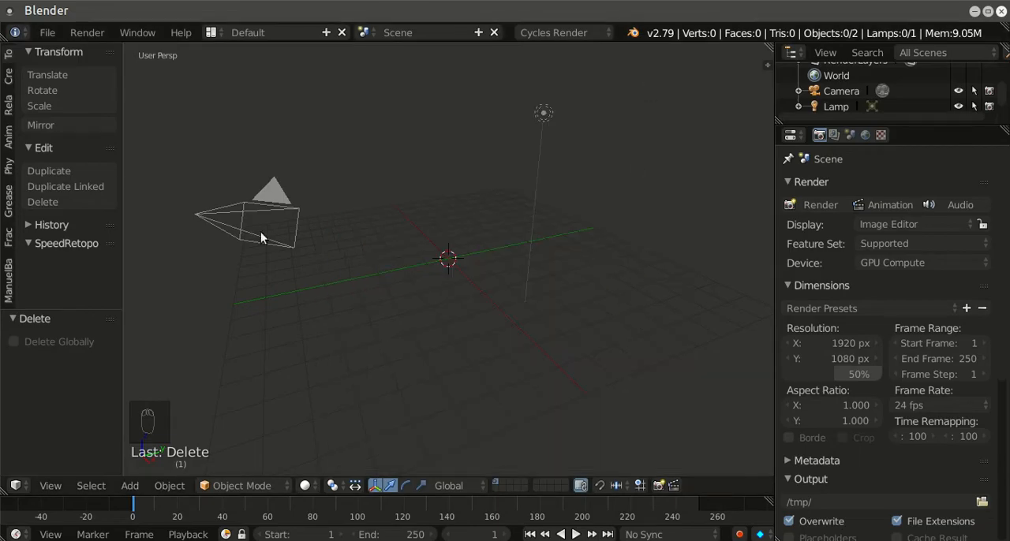
click(48, 32)
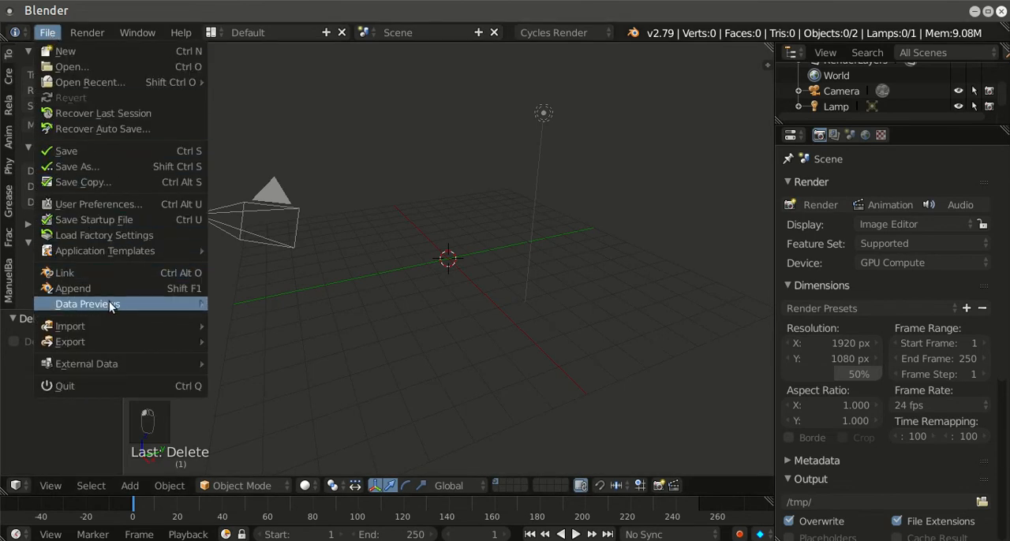
mouse_move(118, 328)
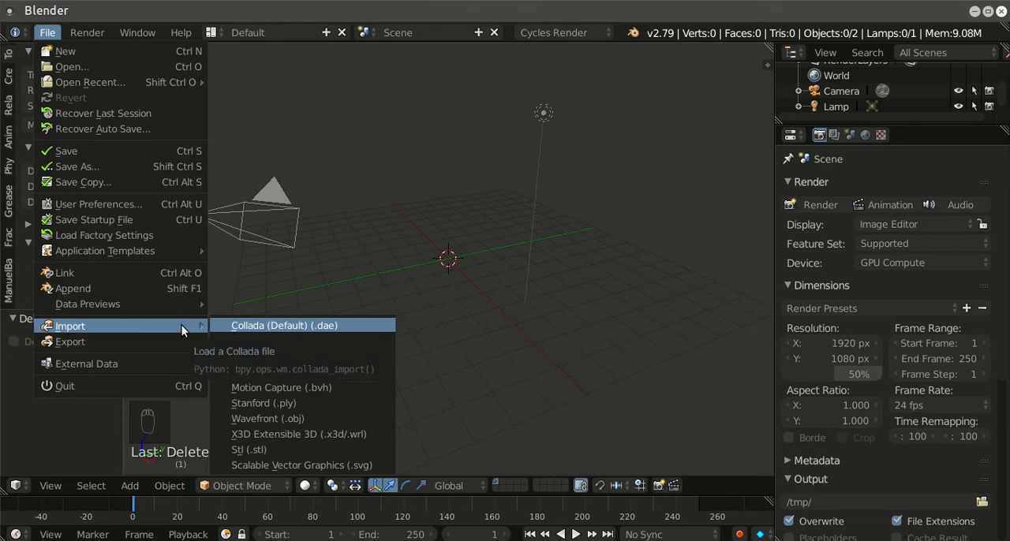
click(276, 328)
Step: Import char01_col.dae from the collada_ch01 folder within makehuman_prueba in Escritorio
scroll(55, 197, down, 2)
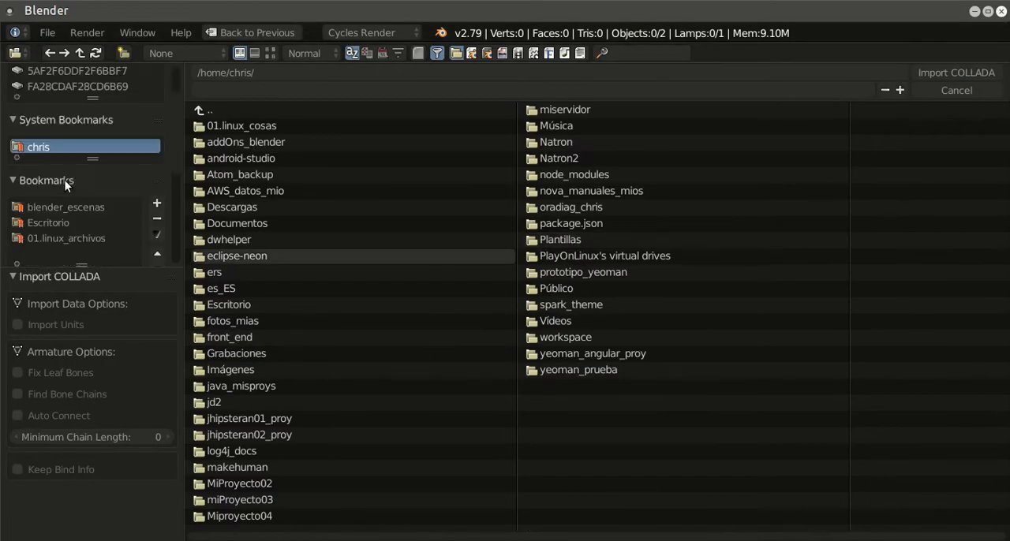
click(43, 219)
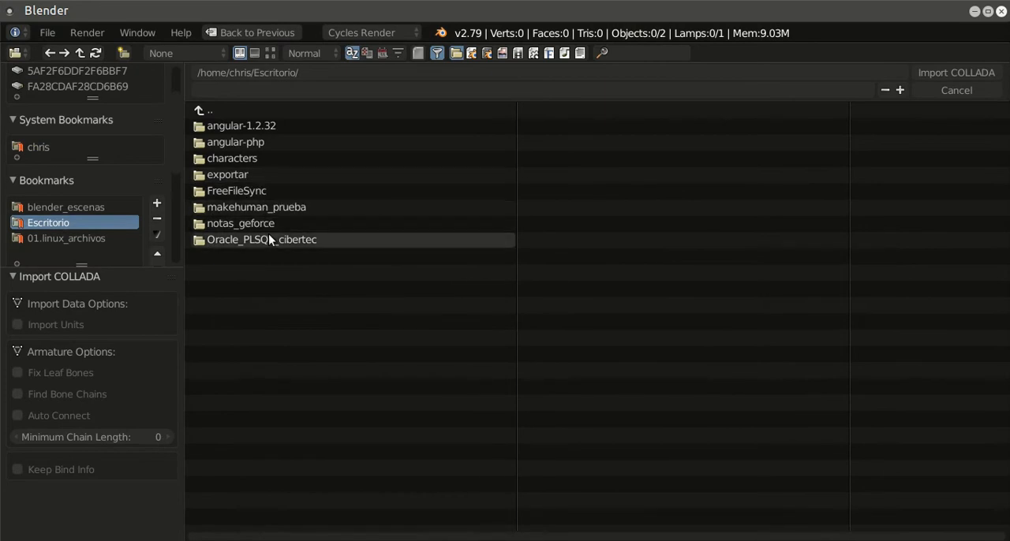
click(284, 174)
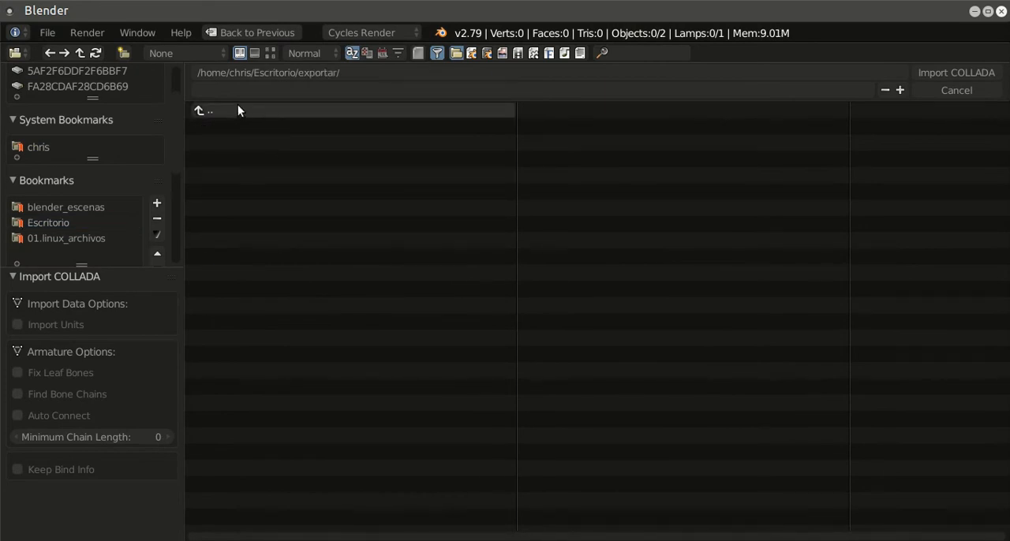
click(237, 111)
click(268, 206)
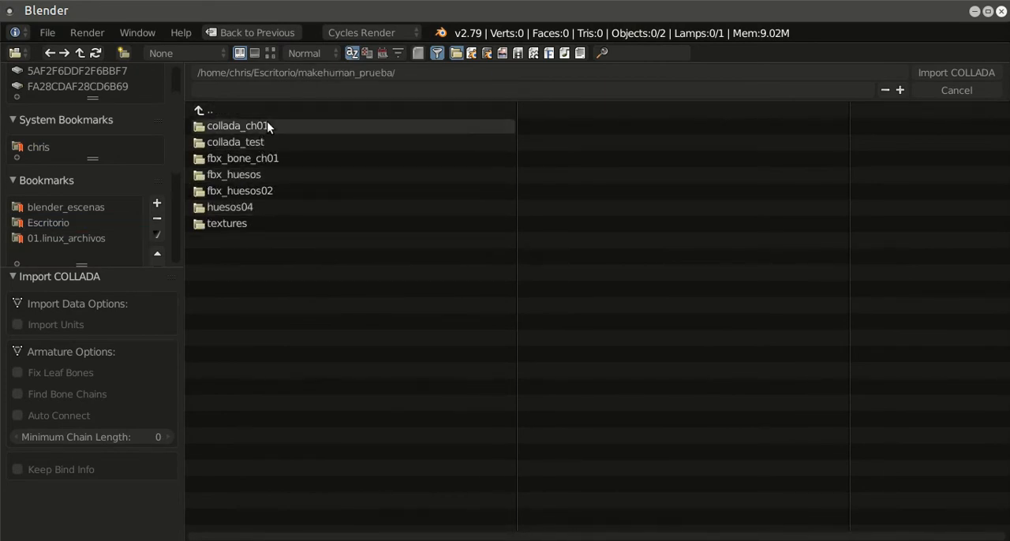
click(267, 125)
click(254, 144)
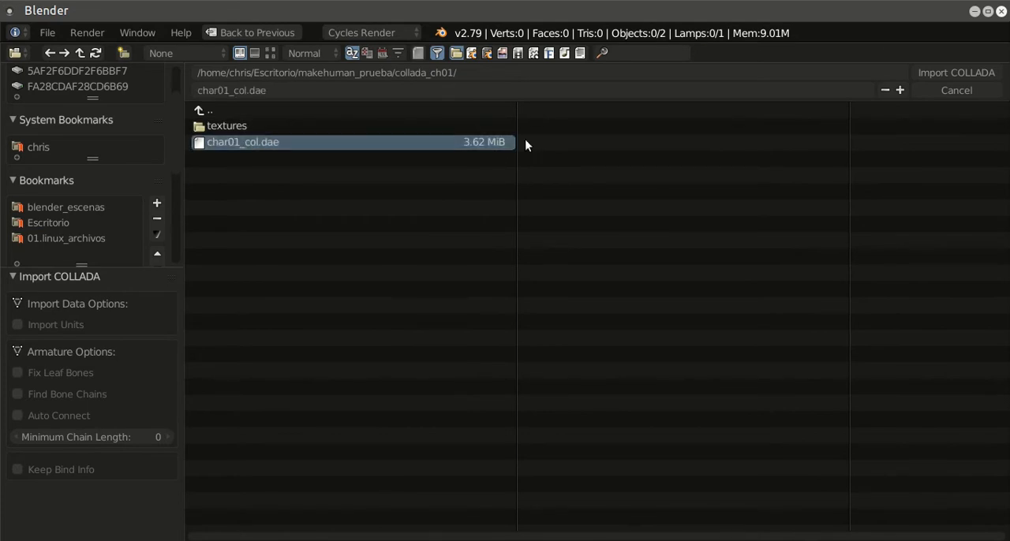
click(931, 75)
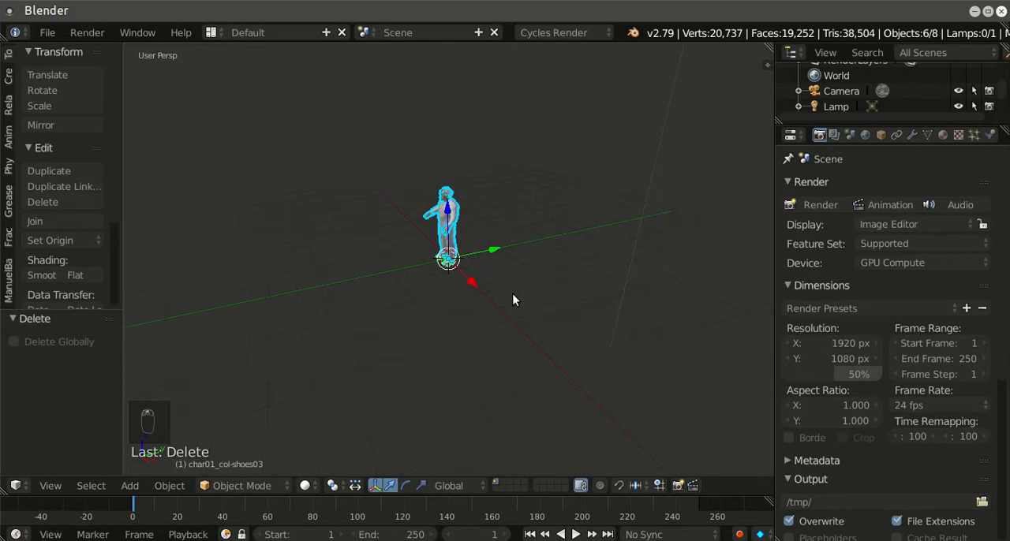
Step: Inspect the imported character in front orthographic view and display its transform properties
middle_drag(477, 364, 539, 355)
scroll(531, 337, up, 3)
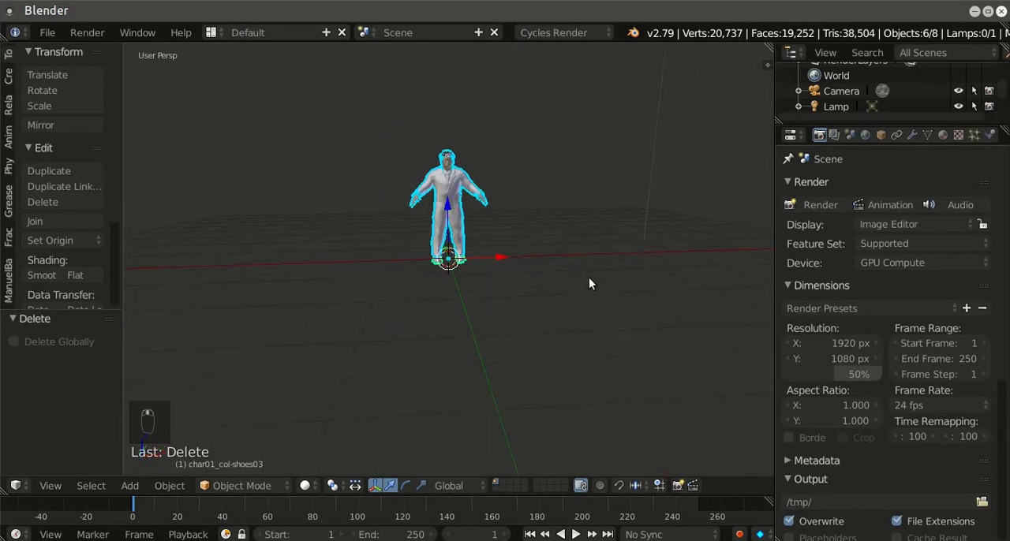
key(KP_1)
key(n)
key(n)
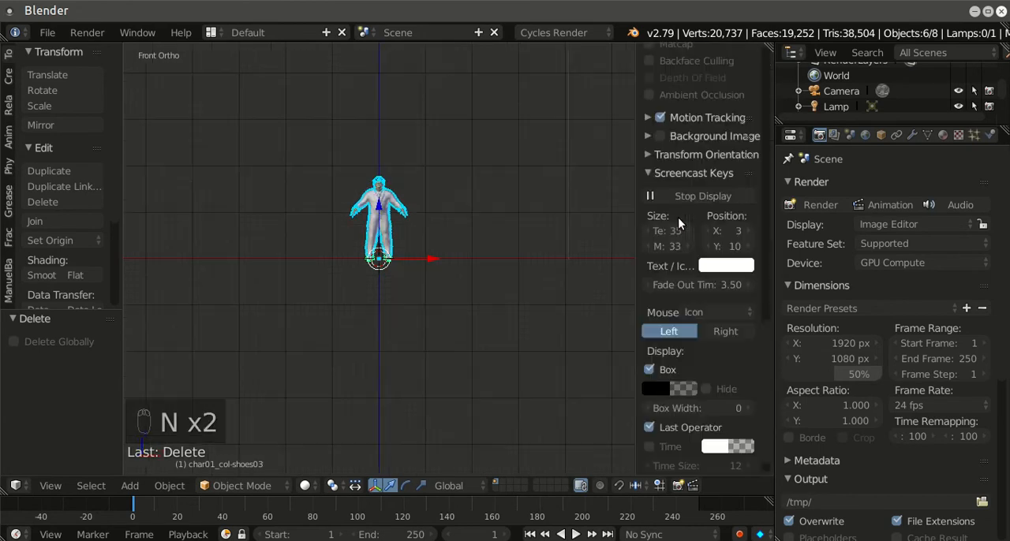
scroll(689, 284, up, 20)
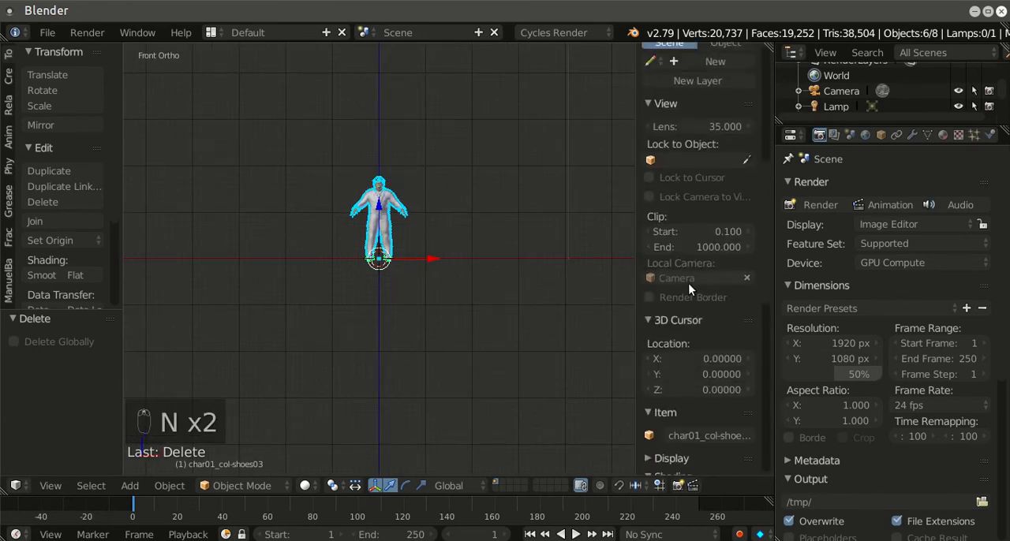
scroll(686, 286, up, 5)
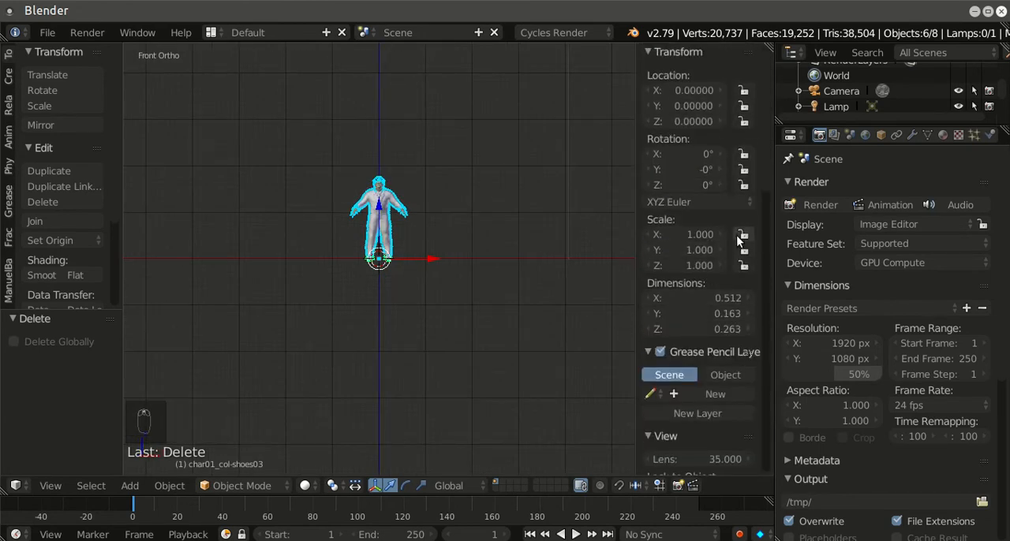
scroll(379, 273, up, 5)
scroll(548, 249, down, 4)
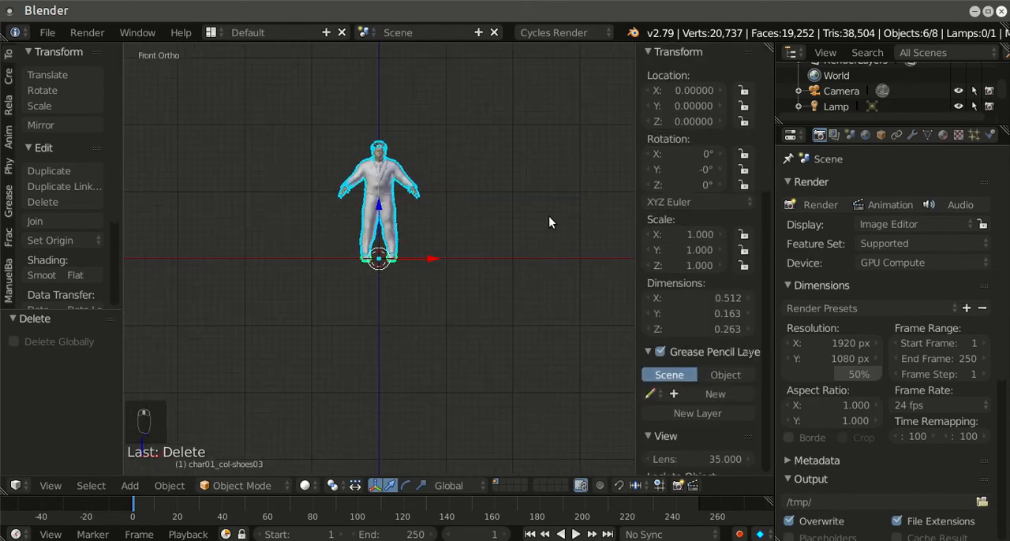
Step: Enlarge the outliner, select the char01_col armature and enable X-Ray display for its bones
drag(888, 127, 889, 226)
click(856, 149)
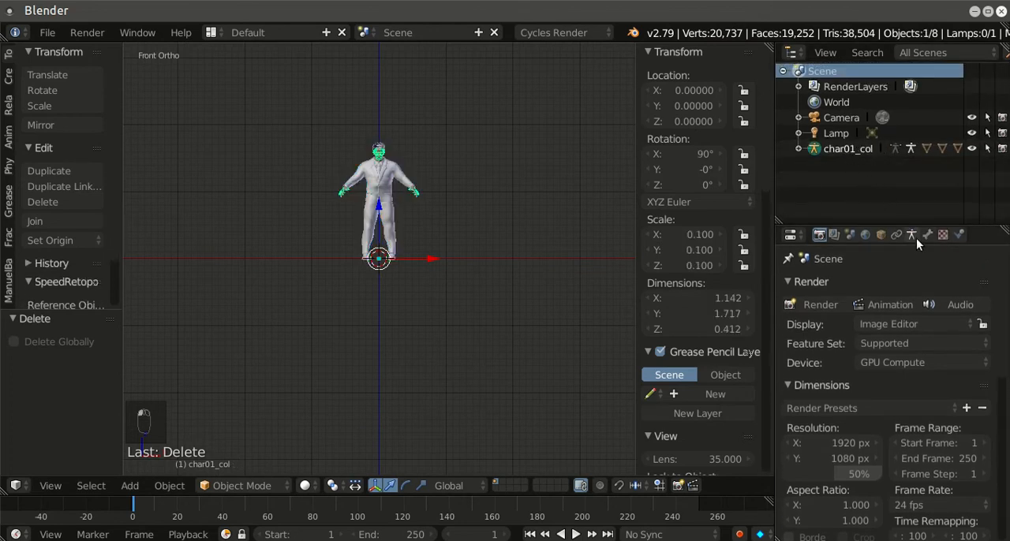
click(927, 236)
click(911, 236)
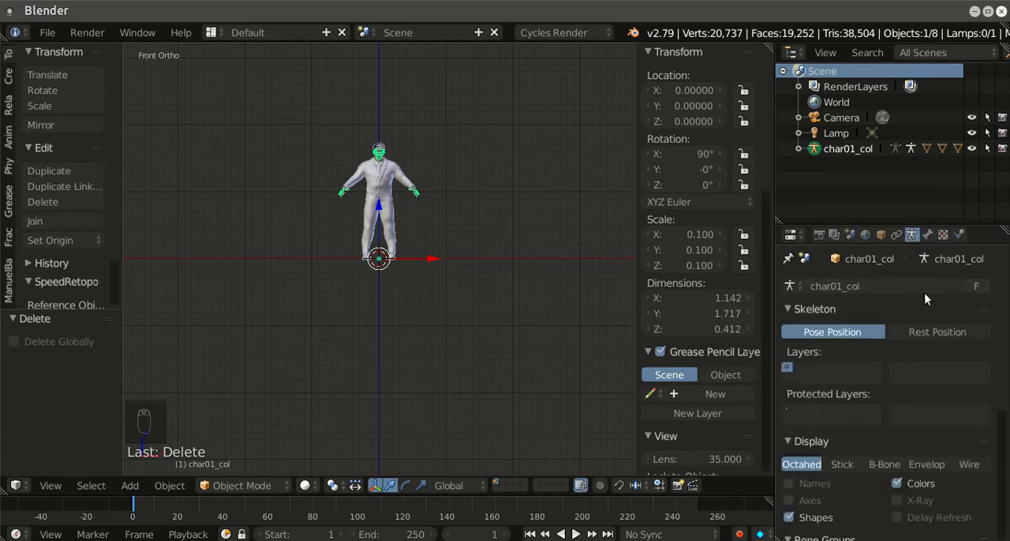
scroll(921, 316, down, 2)
click(896, 442)
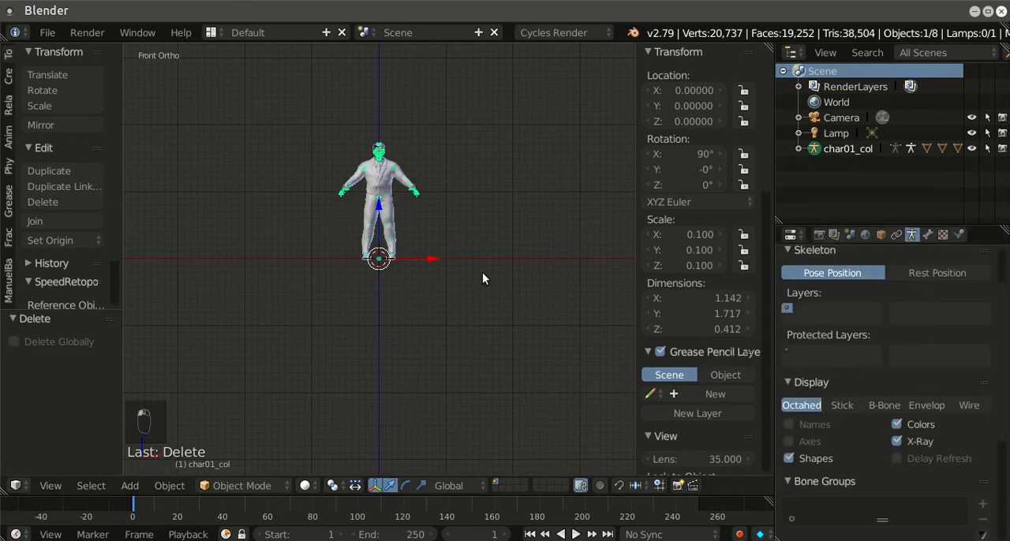
Step: Try the Stick, B-Bone and Wire bone displays on the armature and set it to Envelope
scroll(457, 249, up, 5)
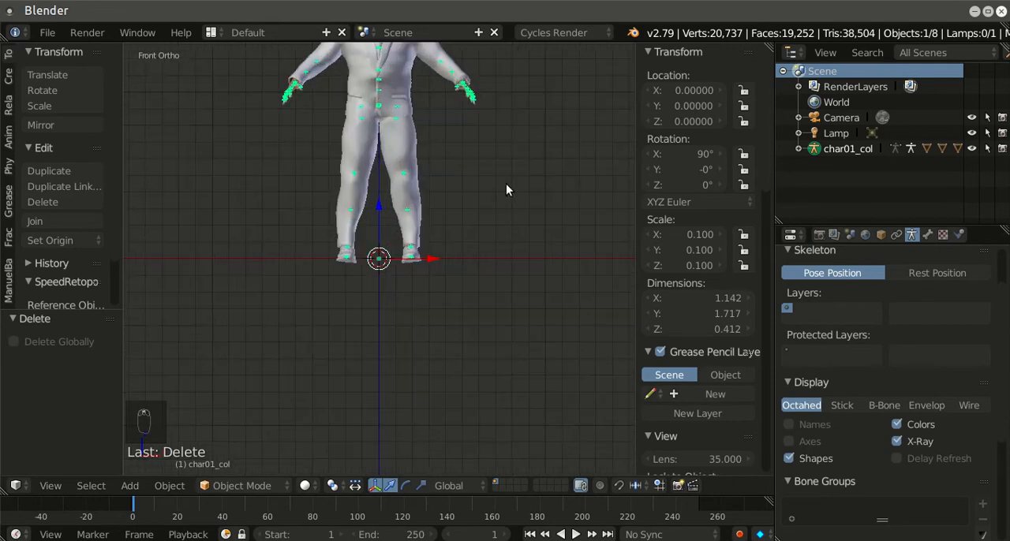
shift+middle_drag(506, 189, 509, 302)
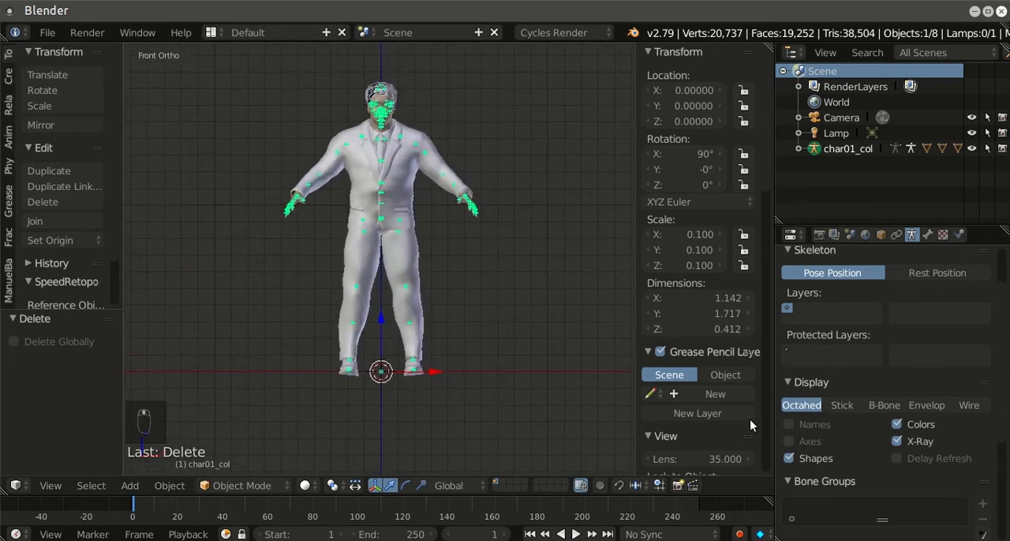
click(842, 404)
click(896, 405)
click(923, 405)
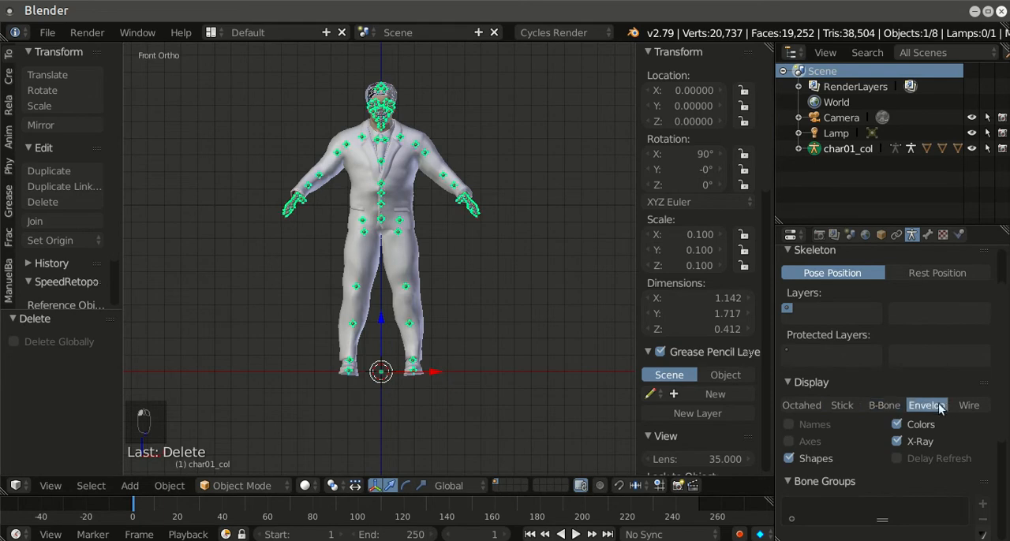
click(961, 404)
click(917, 405)
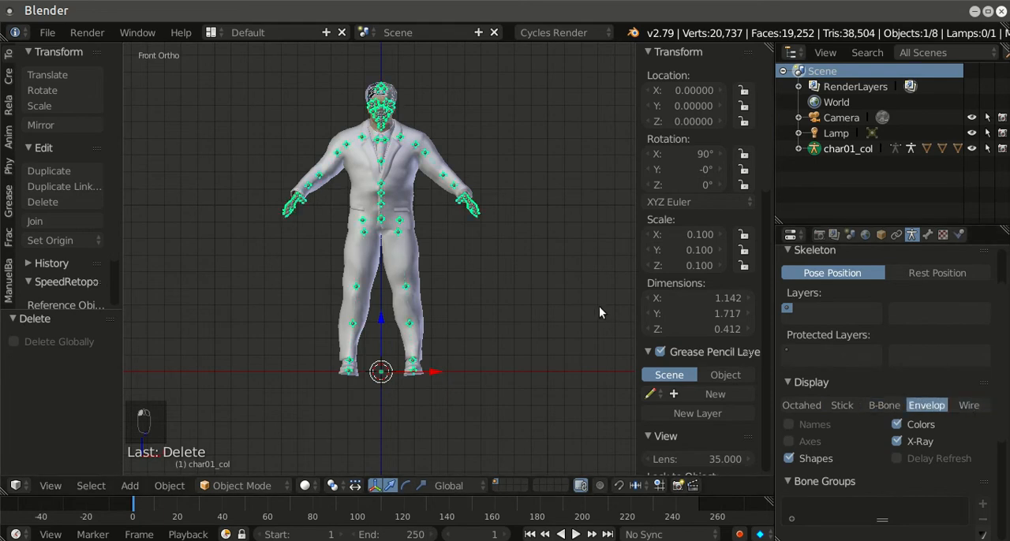
Step: Set the armature's bone display to Octahedral and hide the transform properties
middle_drag(573, 293, 484, 316)
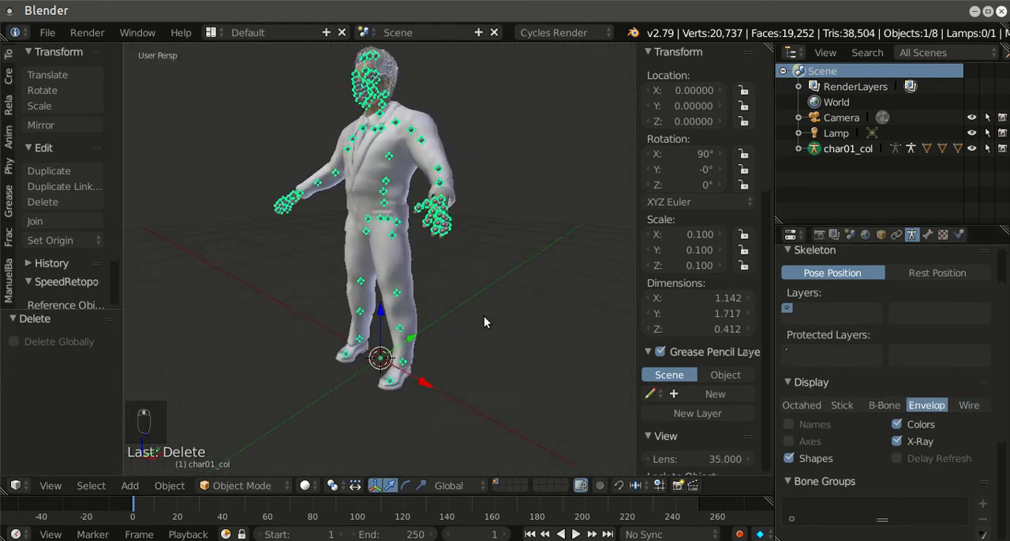
click(799, 404)
middle_drag(532, 280, 523, 254)
scroll(444, 332, up, 8)
scroll(445, 332, down, 8)
key(n)
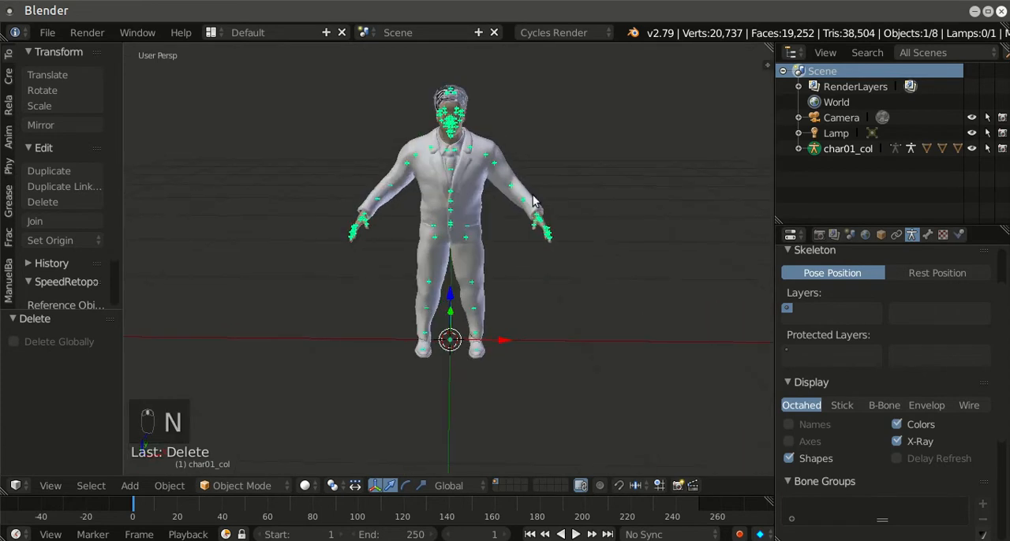
Step: Preview the character in rendered shading, select its suit mesh and return to solid shading
key(shift+z)
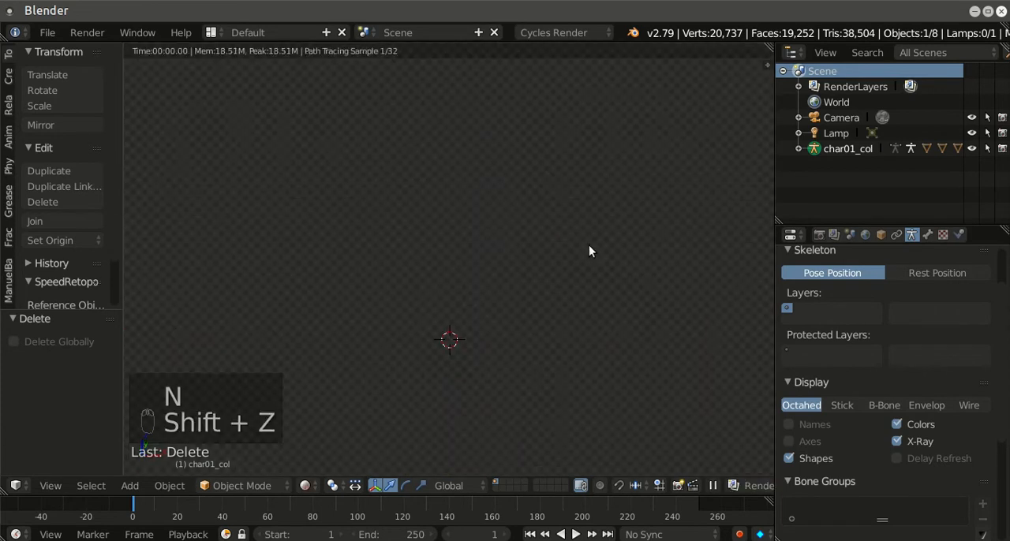
middle_drag(550, 239, 586, 240)
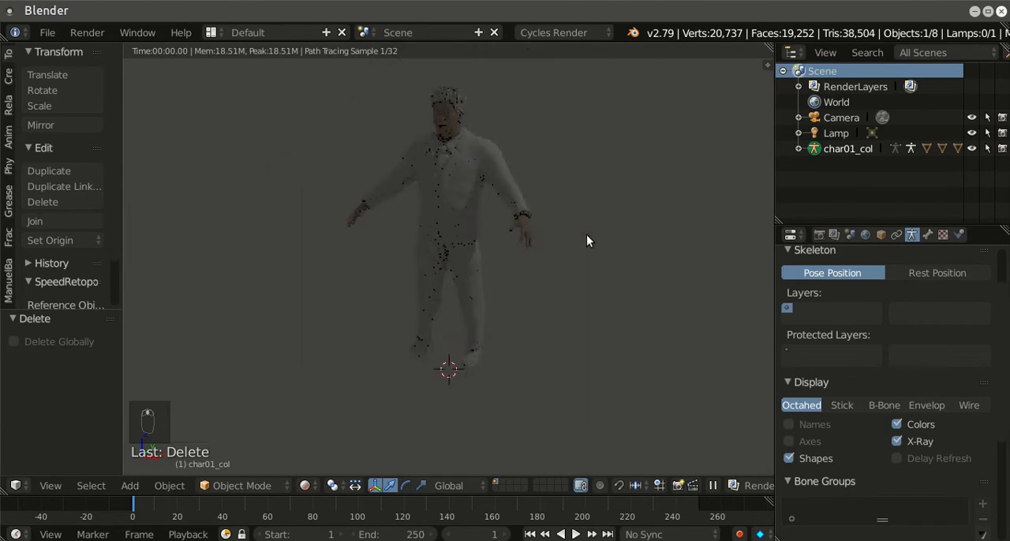
right_click(449, 217)
scroll(516, 203, up, 3)
scroll(505, 197, down, 4)
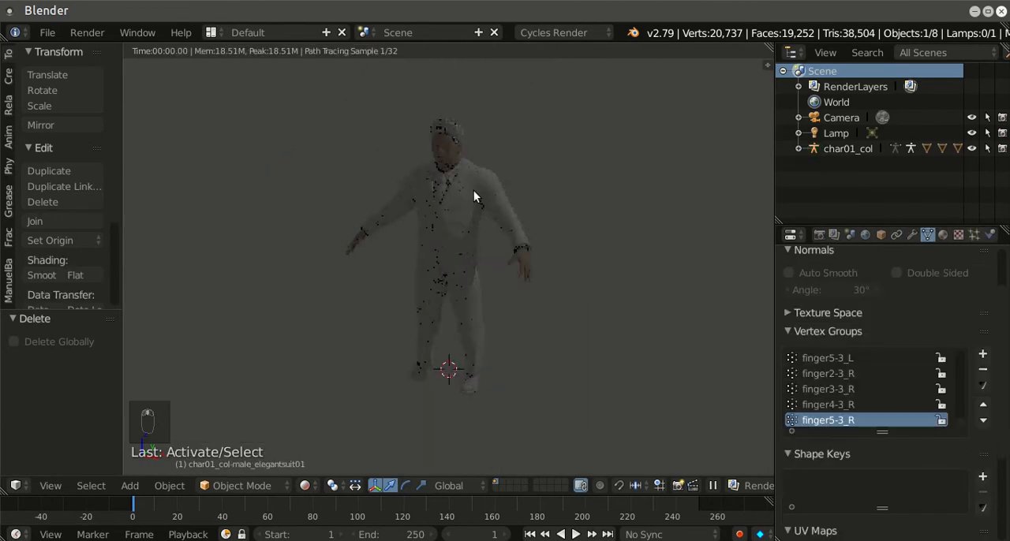
key(shift+z)
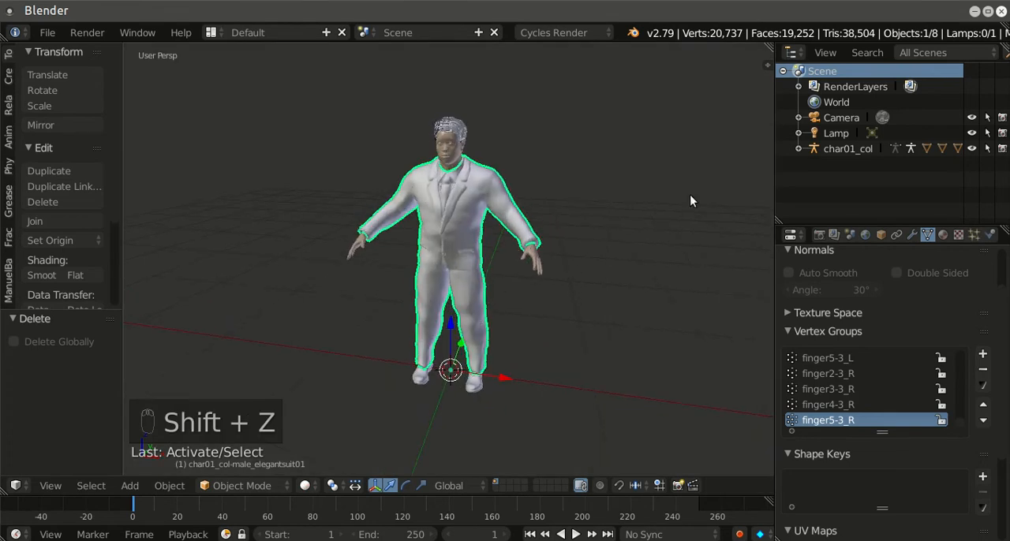
Step: Enable nodes on the suit's male_elegantsuit01 material and assign an Image Texture to its diffuse color
click(943, 235)
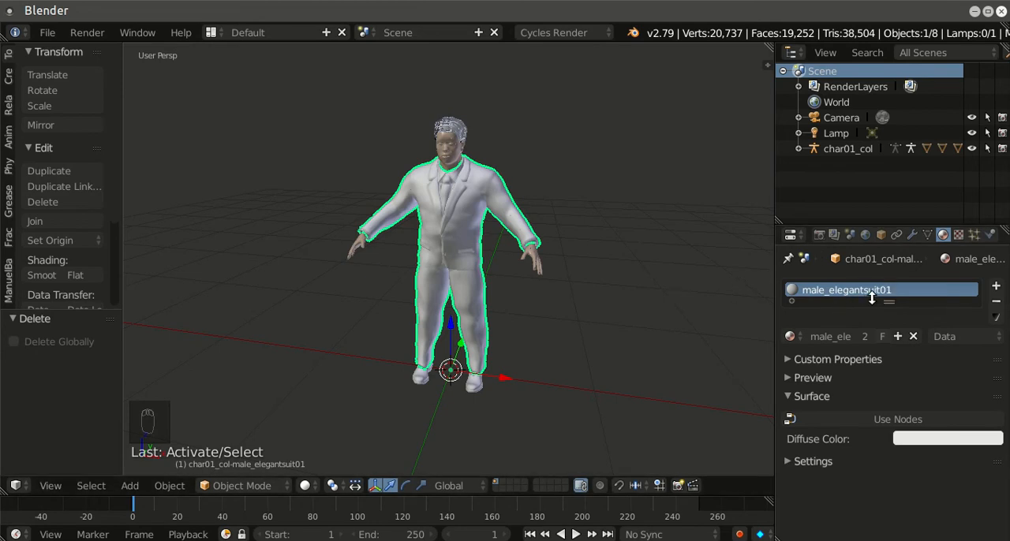
click(858, 418)
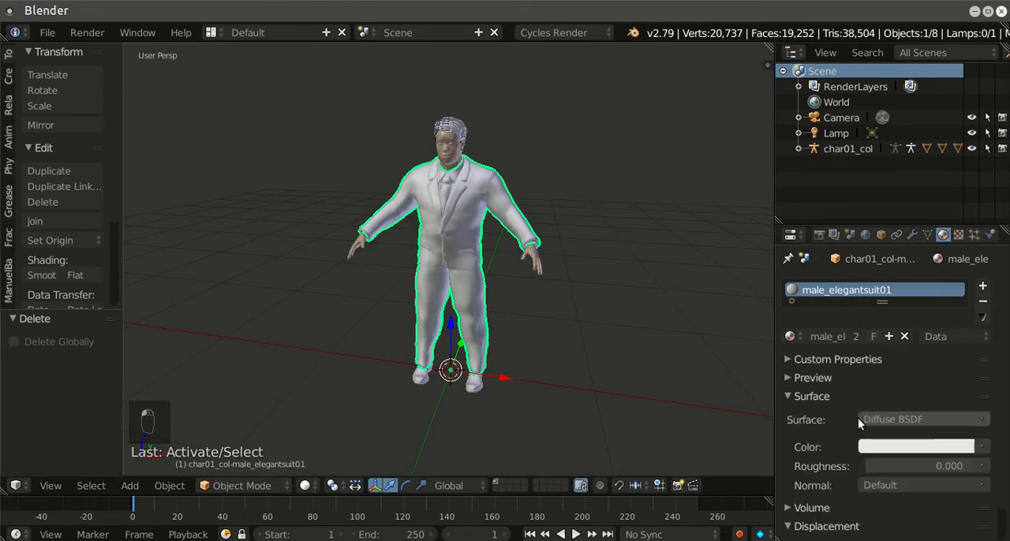
click(983, 448)
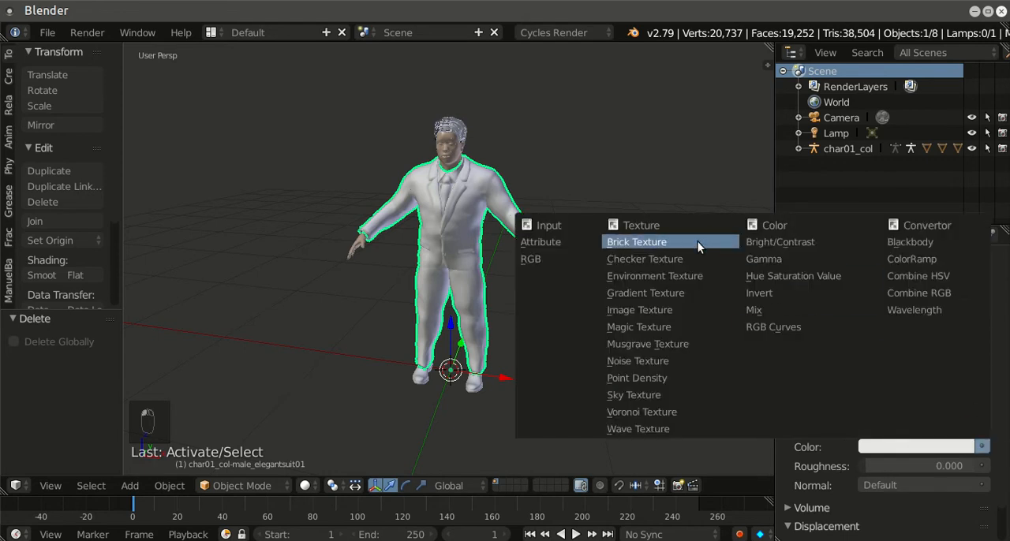
click(656, 309)
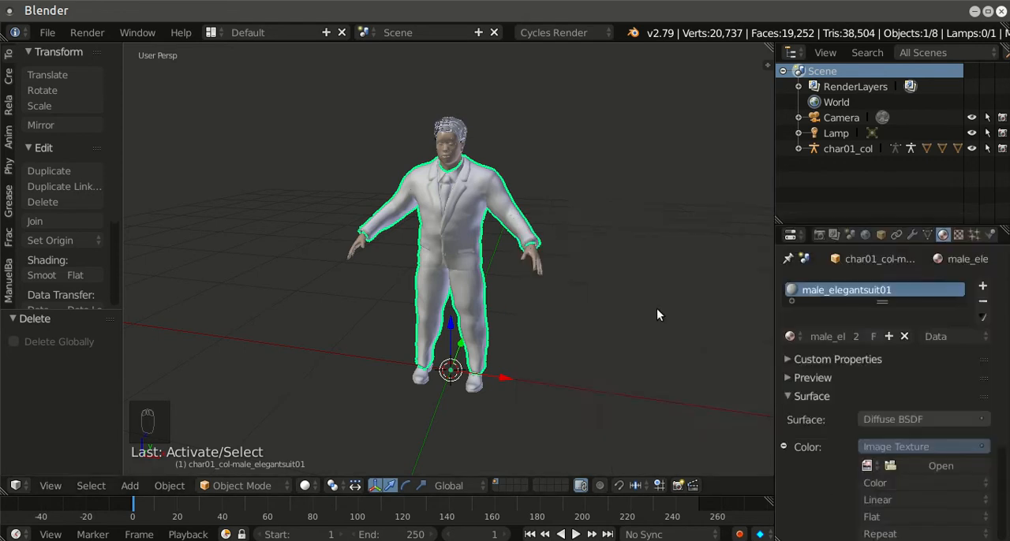
Step: Load male_elegantsuit01_diffuse.png from makehuman_prueba/collada_ch01/textures in Escritorio as the suit's color image
click(919, 466)
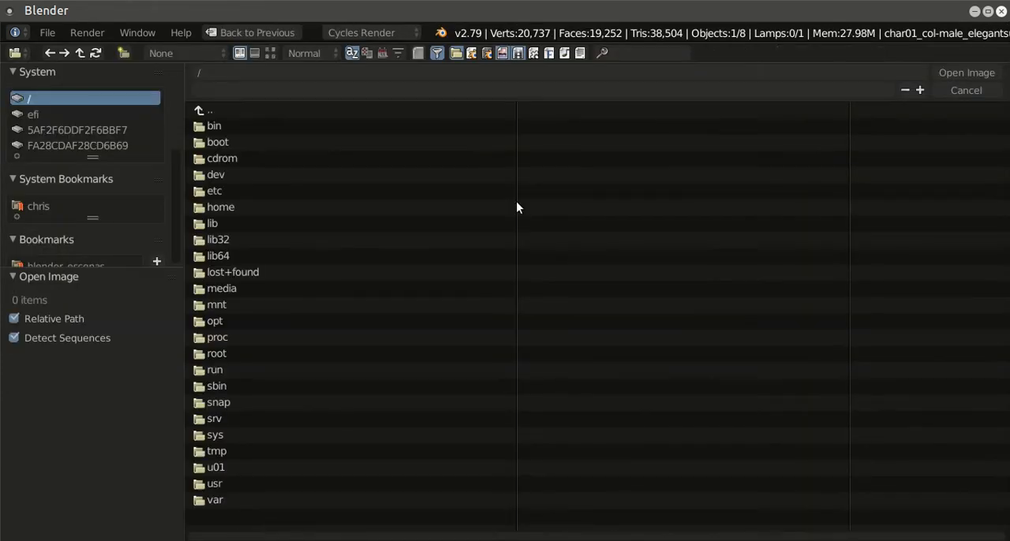
scroll(122, 198, down, 3)
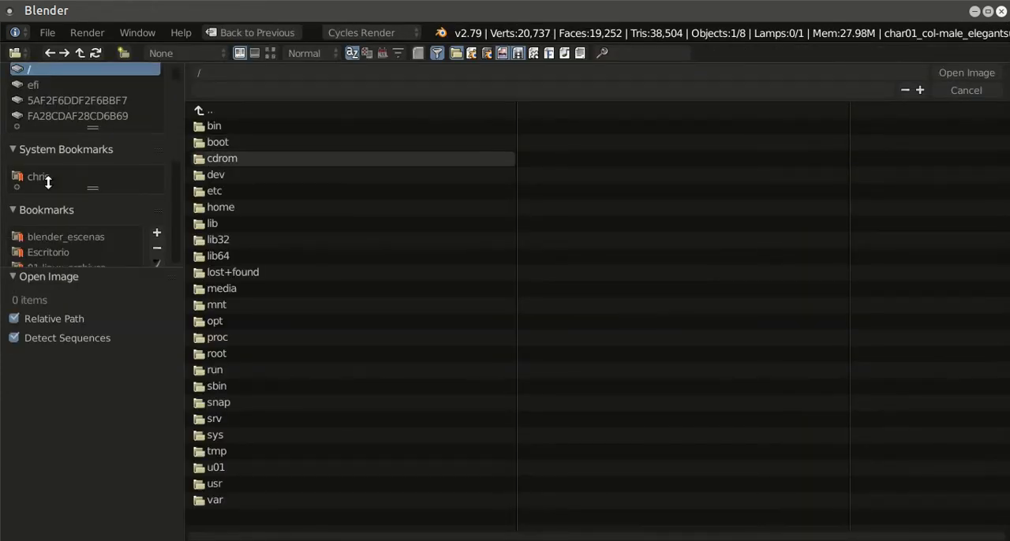
click(46, 222)
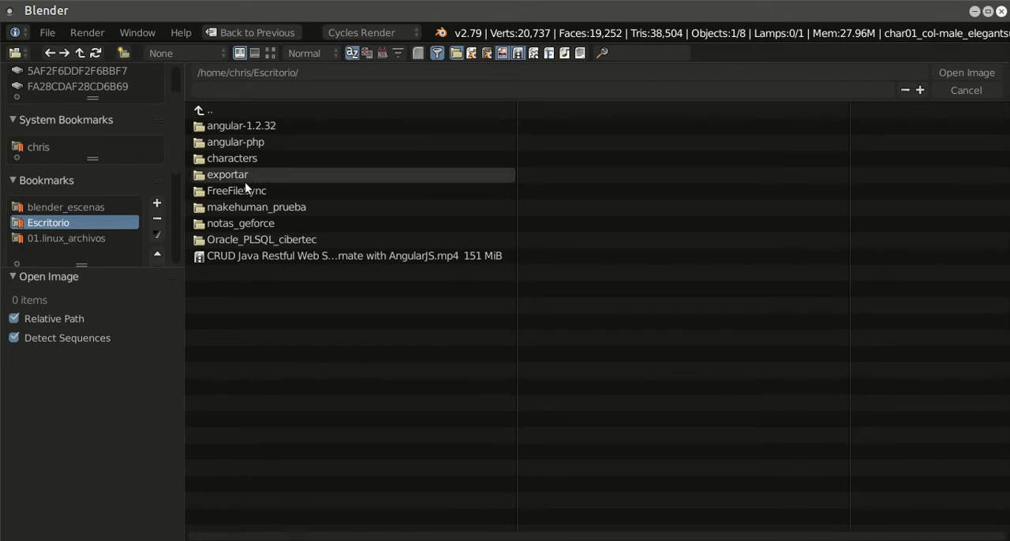
click(287, 207)
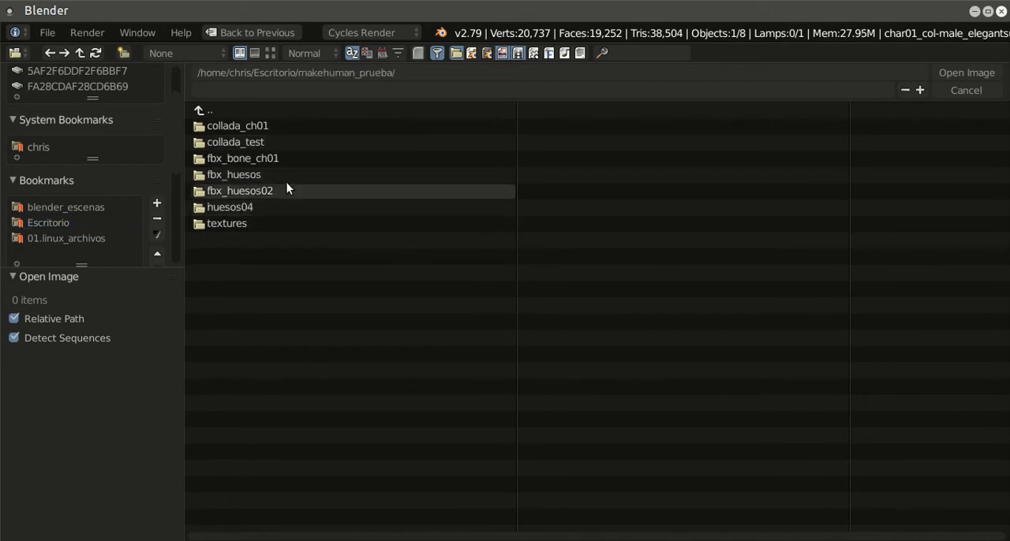
click(267, 128)
click(230, 126)
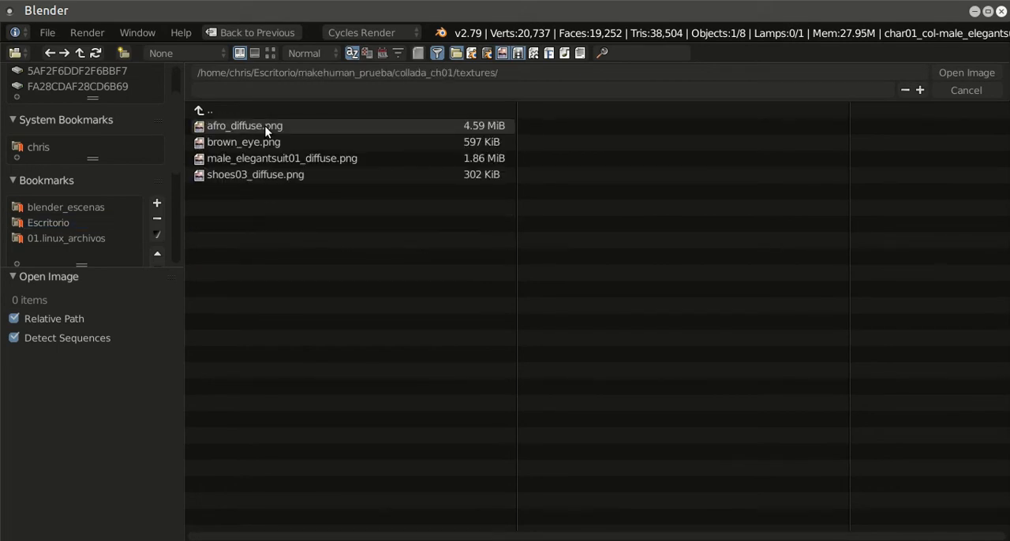
click(269, 54)
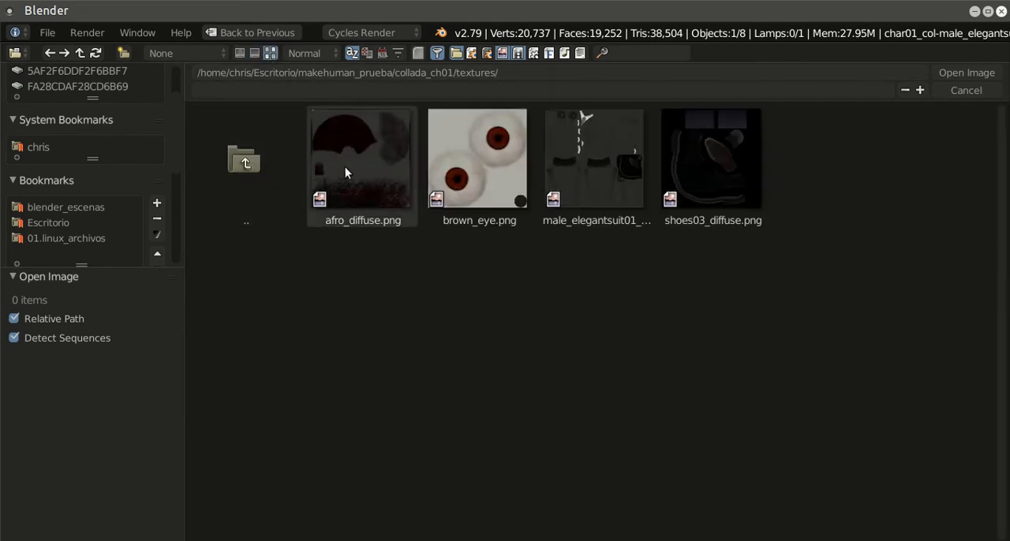
click(586, 162)
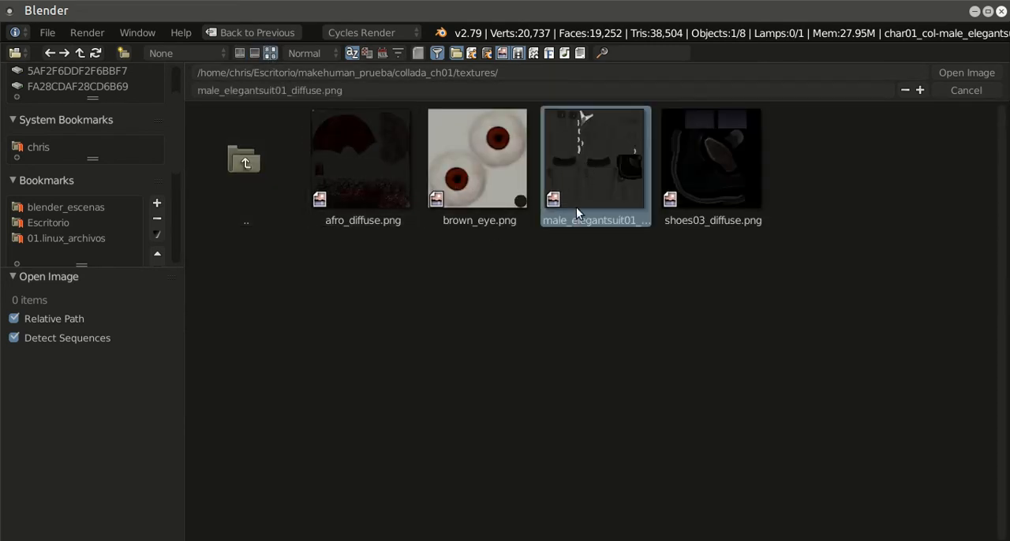
click(970, 74)
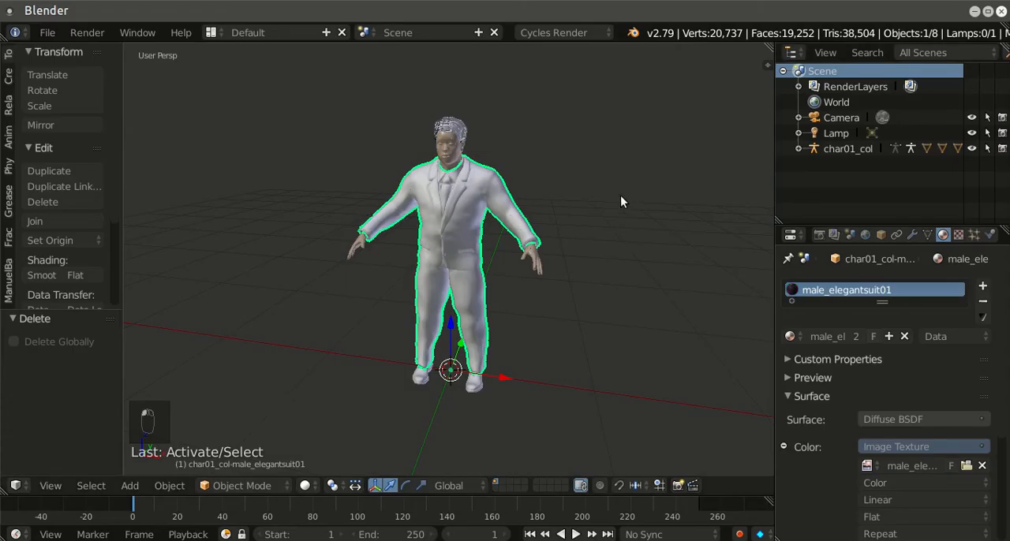
Step: Change the viewport shading to display image textures and inspect the textured suit
click(305, 485)
click(332, 416)
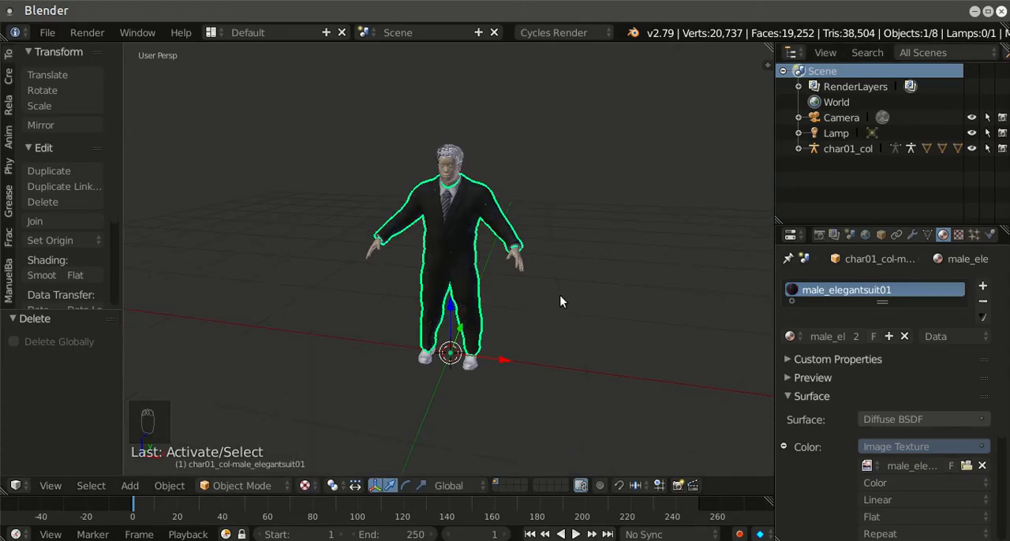
drag(567, 293, 555, 305)
middle_drag(555, 304, 601, 321)
scroll(601, 325, up, 2)
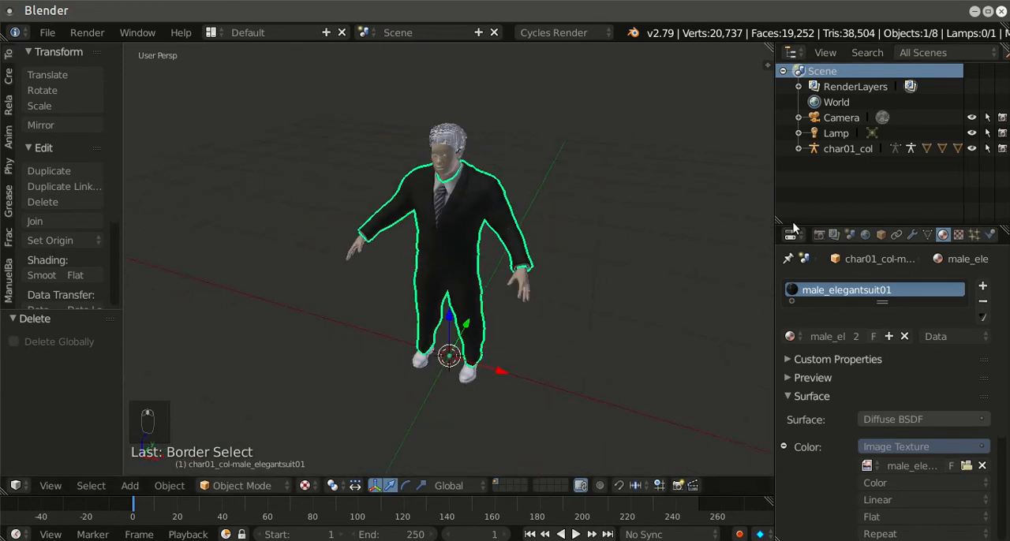
Step: Select the hair mesh, enable nodes on its afro01 material and assign an Image Texture to its diffuse color
right_click(463, 140)
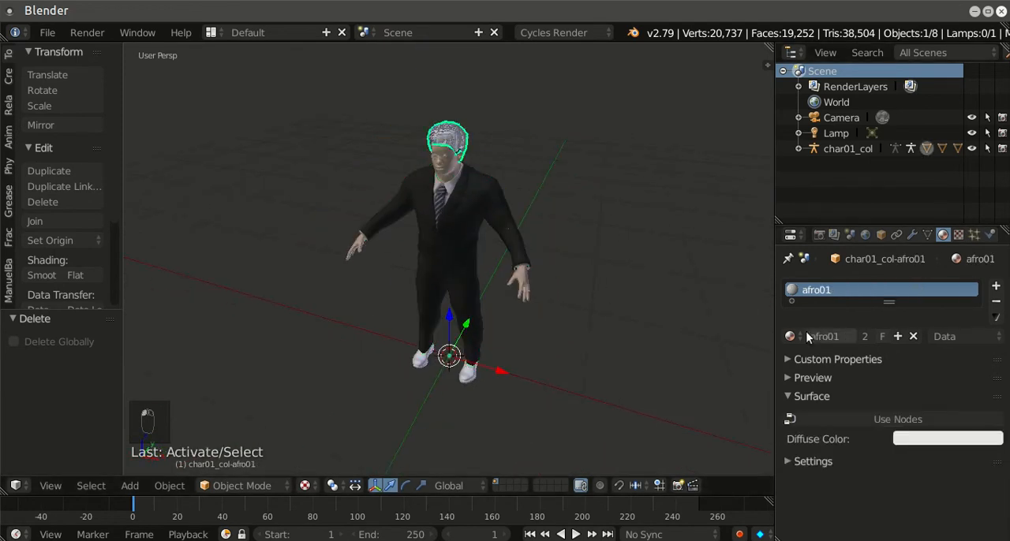
click(844, 415)
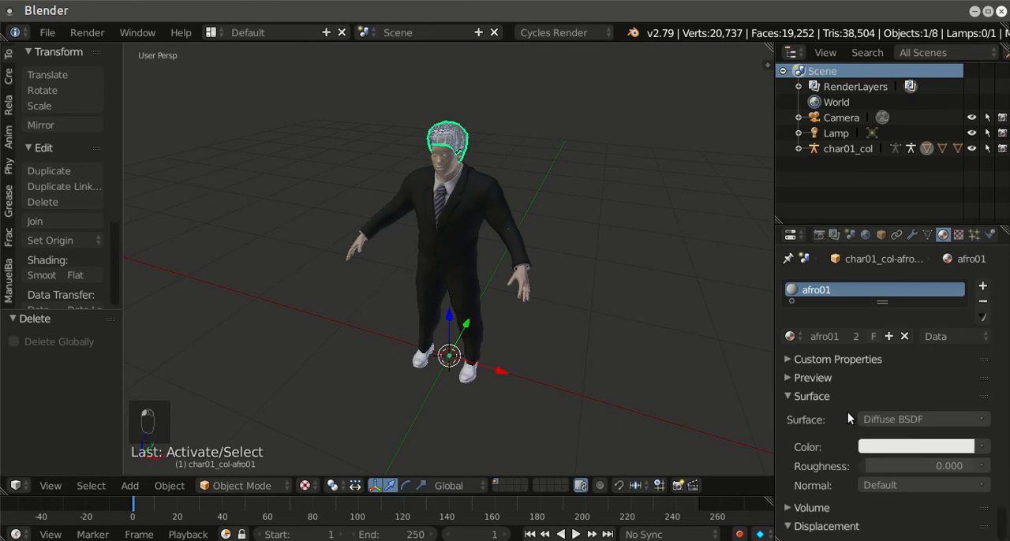
click(974, 446)
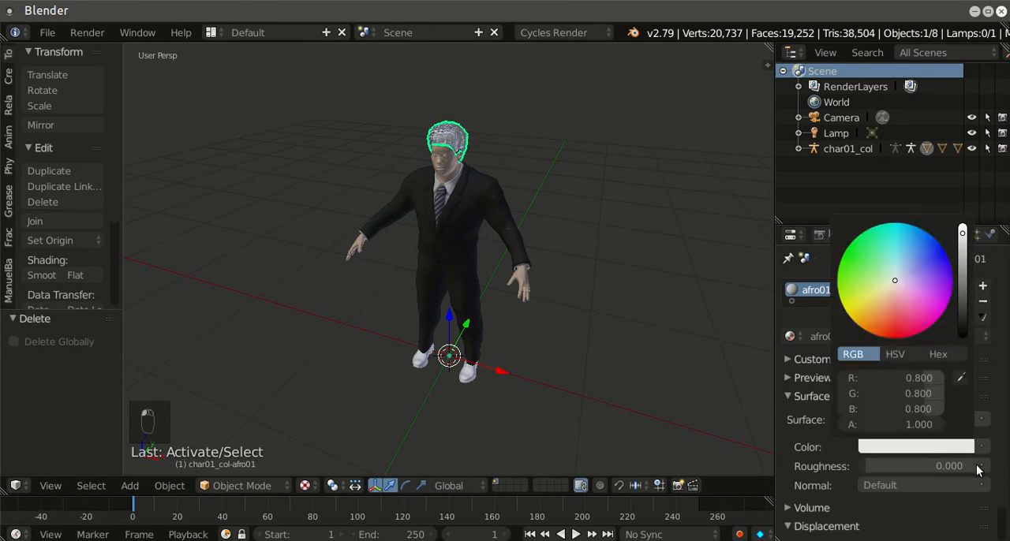
click(982, 446)
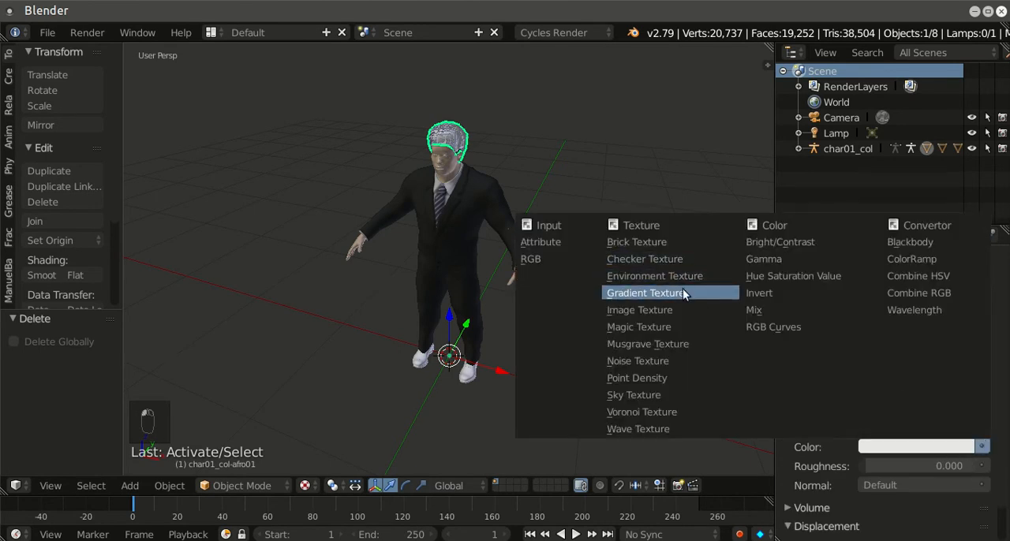
click(671, 310)
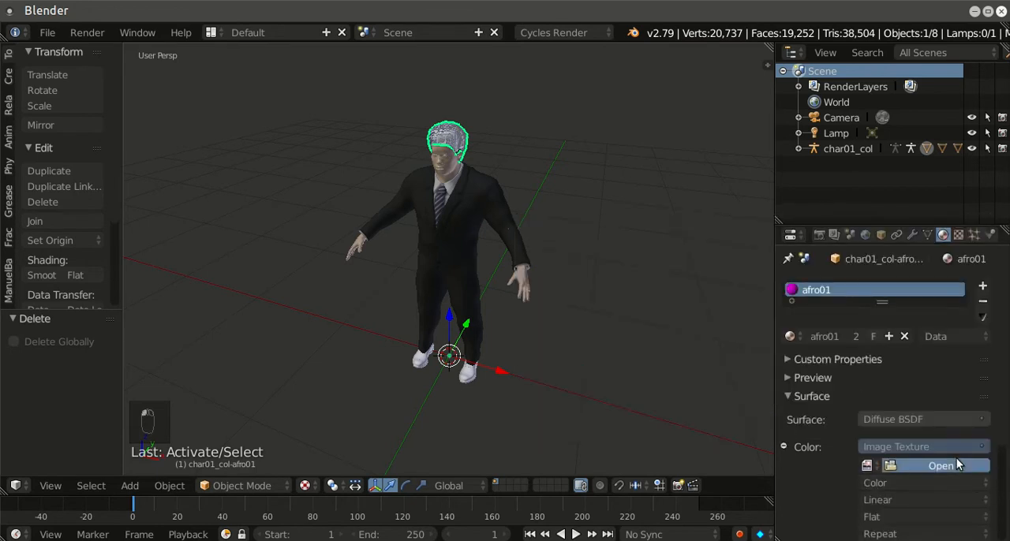
Step: Load afro_diffuse.png from the collada_ch01 textures folder as the hair's color image
click(958, 465)
scroll(102, 209, down, 4)
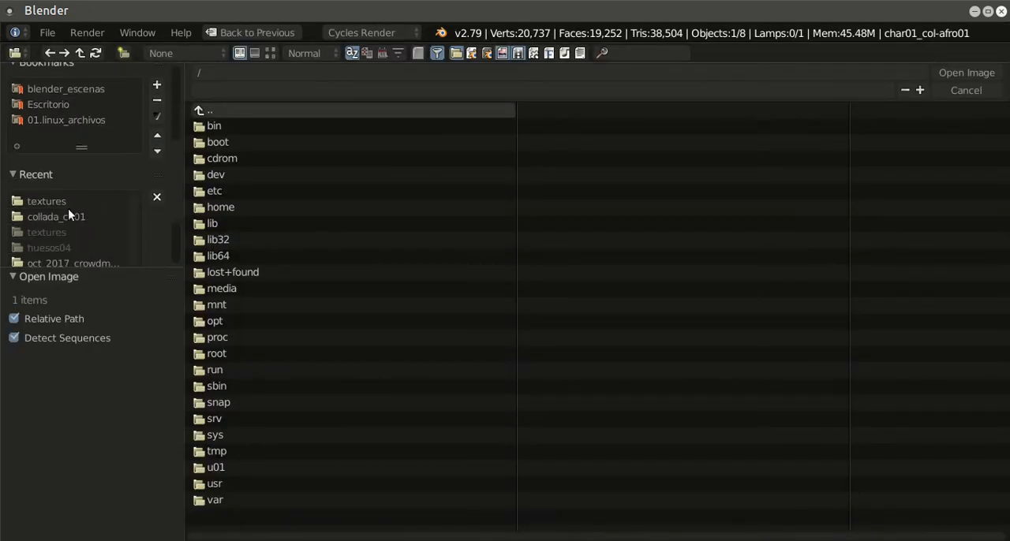
click(75, 216)
click(250, 126)
key(BackSpace)
click(280, 127)
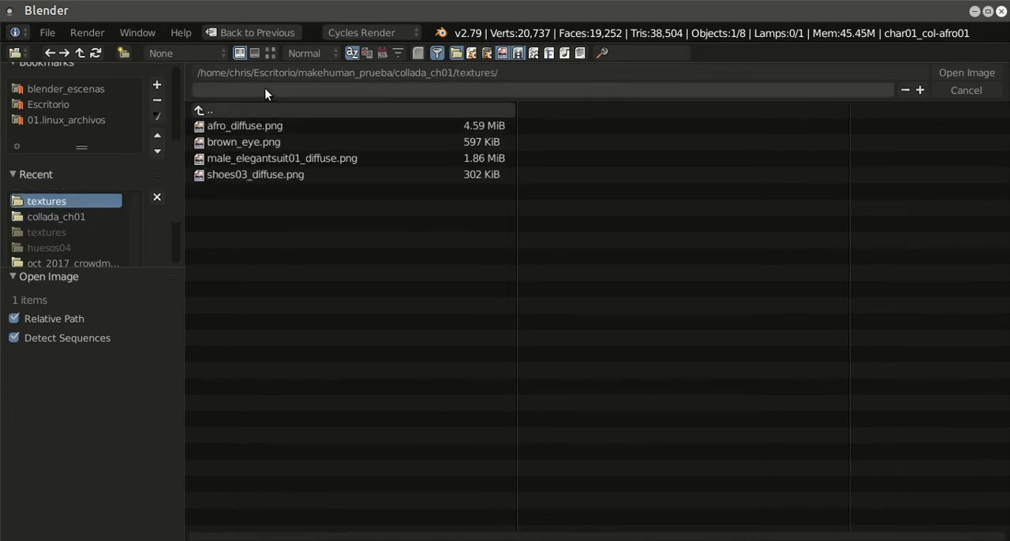
click(269, 53)
click(412, 188)
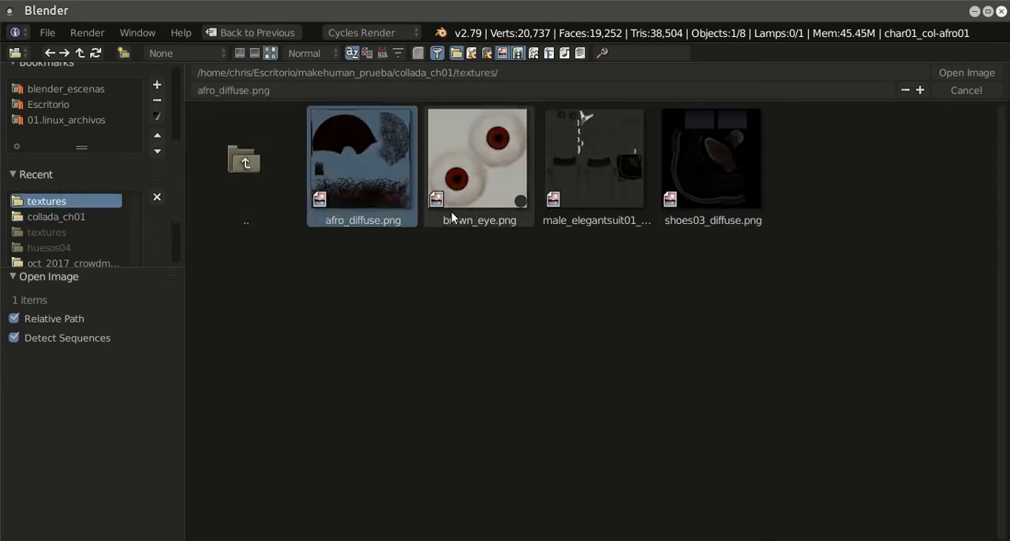
click(946, 72)
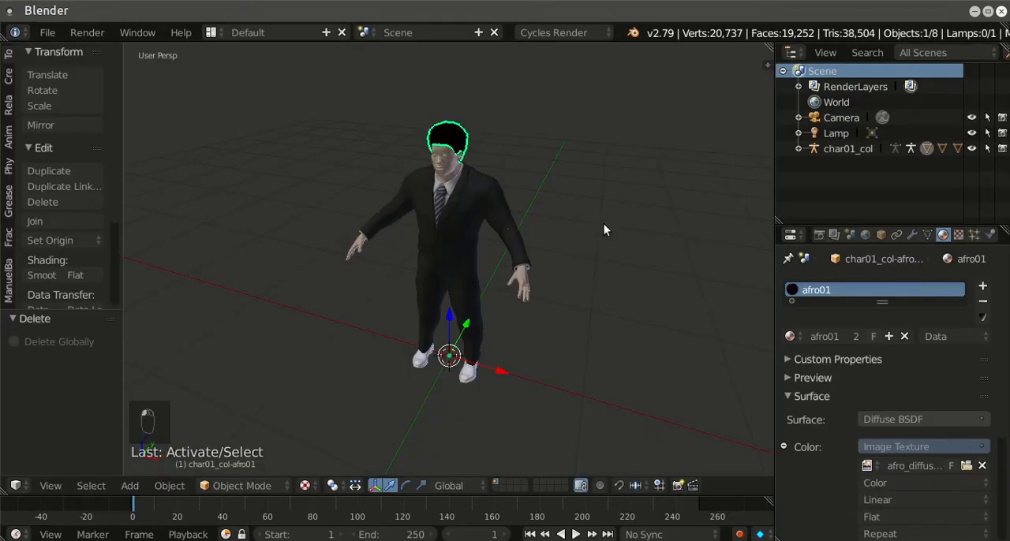
Step: Select the shoes, enable nodes on their shoes03 material and assign an Image Texture to its diffuse color
right_click(469, 376)
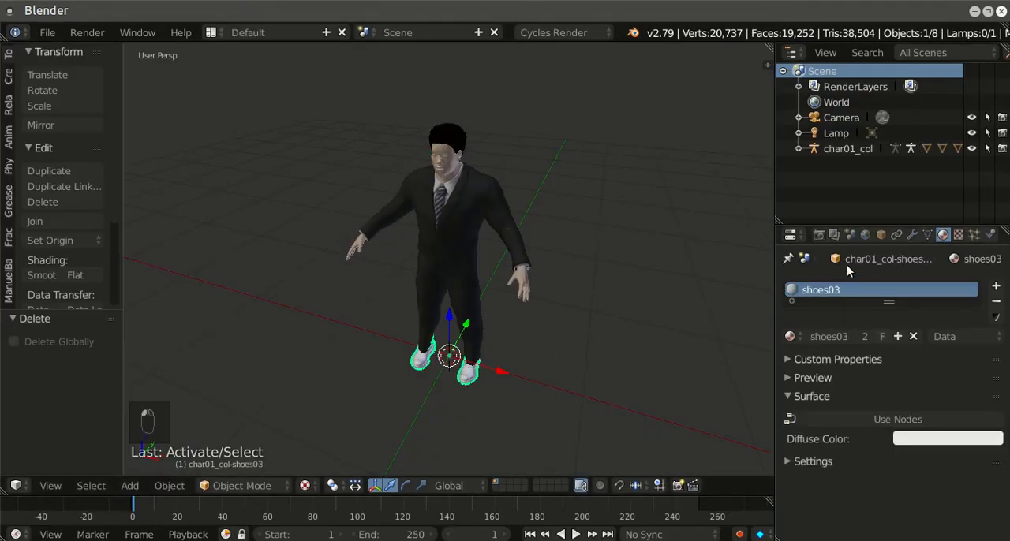
click(899, 419)
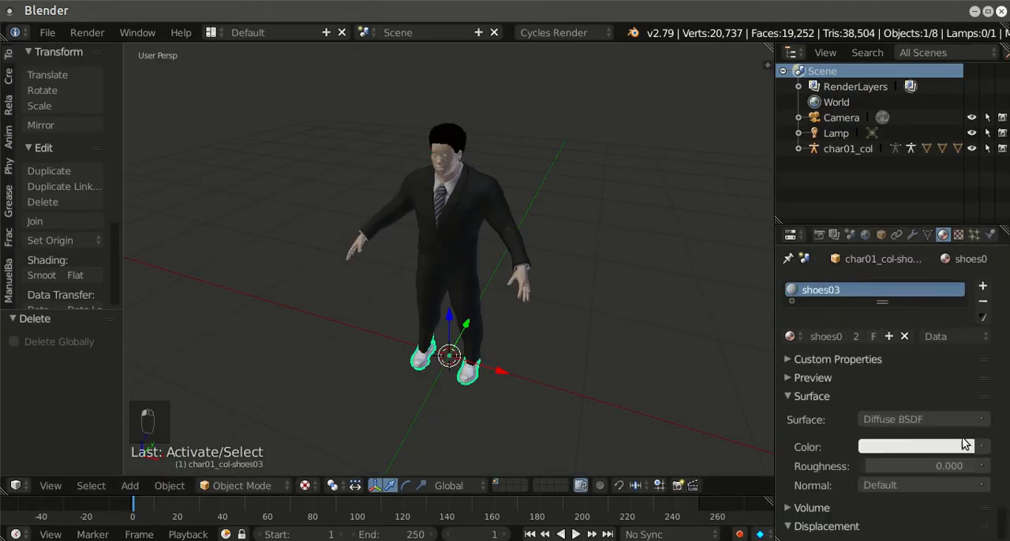
click(981, 447)
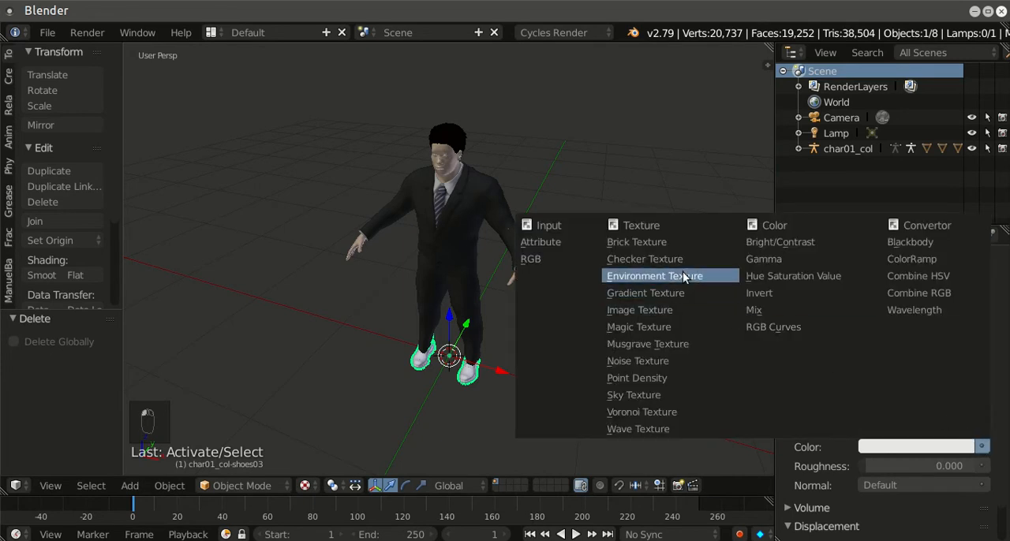
click(656, 311)
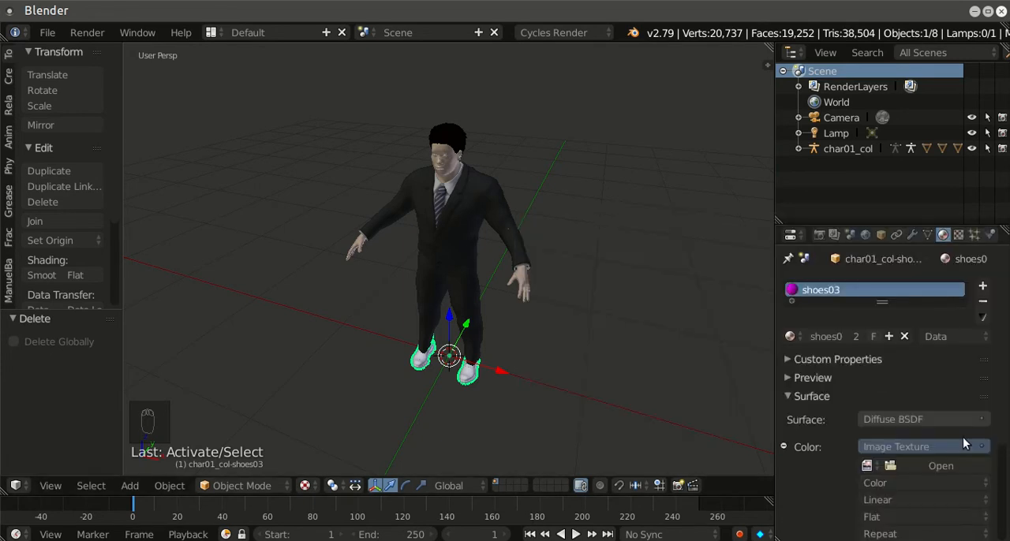
Step: Browse for the shoes' color image in the collada_ch01 textures folder inside makehuman_prueba on Escritorio
click(942, 466)
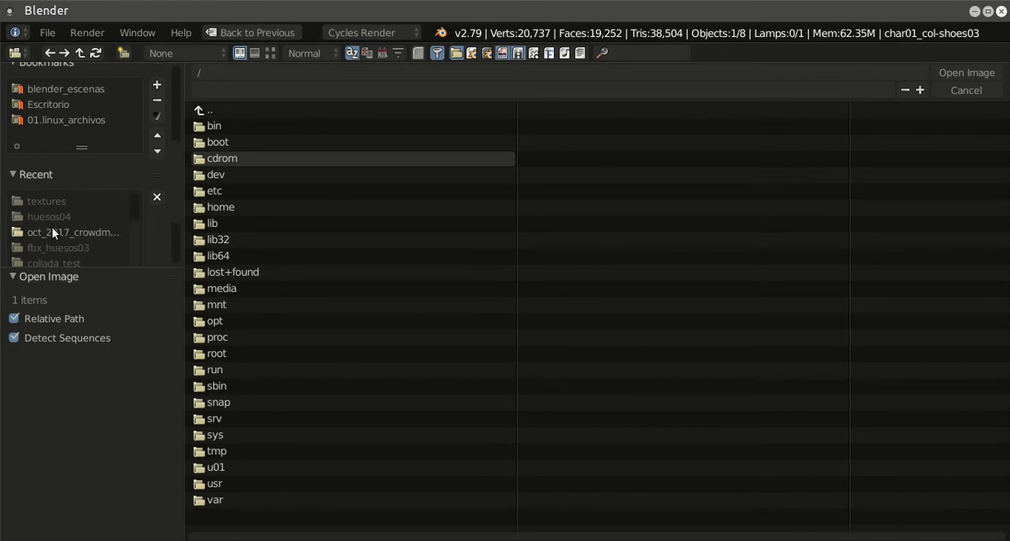
scroll(71, 223, up, 2)
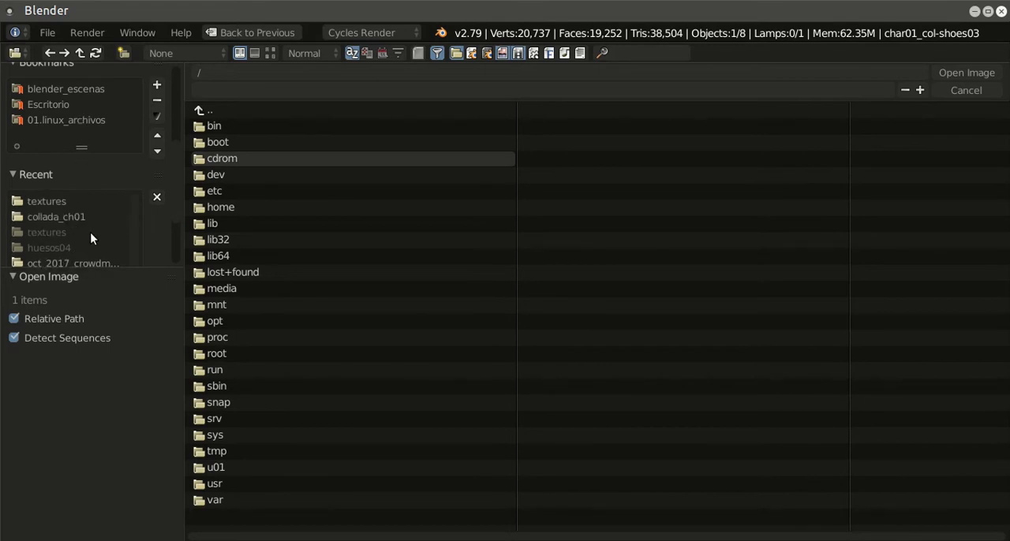
scroll(127, 223, down, 2)
scroll(177, 227, down, 2)
scroll(181, 205, up, 6)
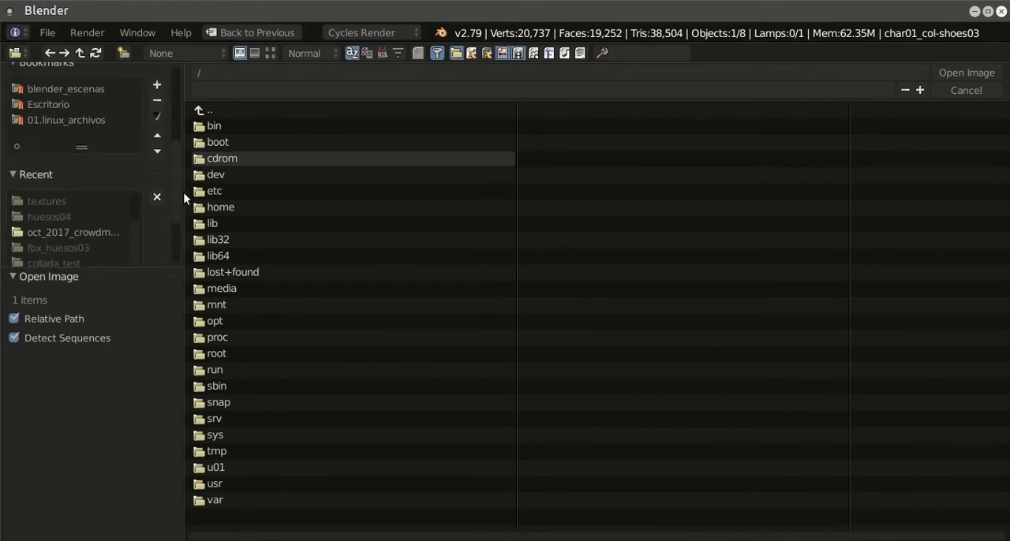
scroll(142, 170, down, 1)
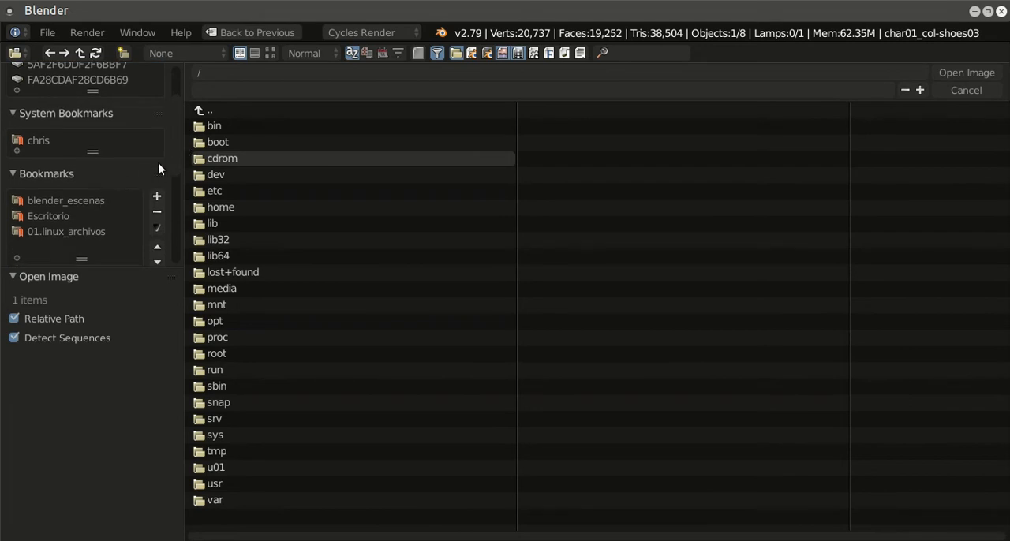
scroll(176, 181, down, 6)
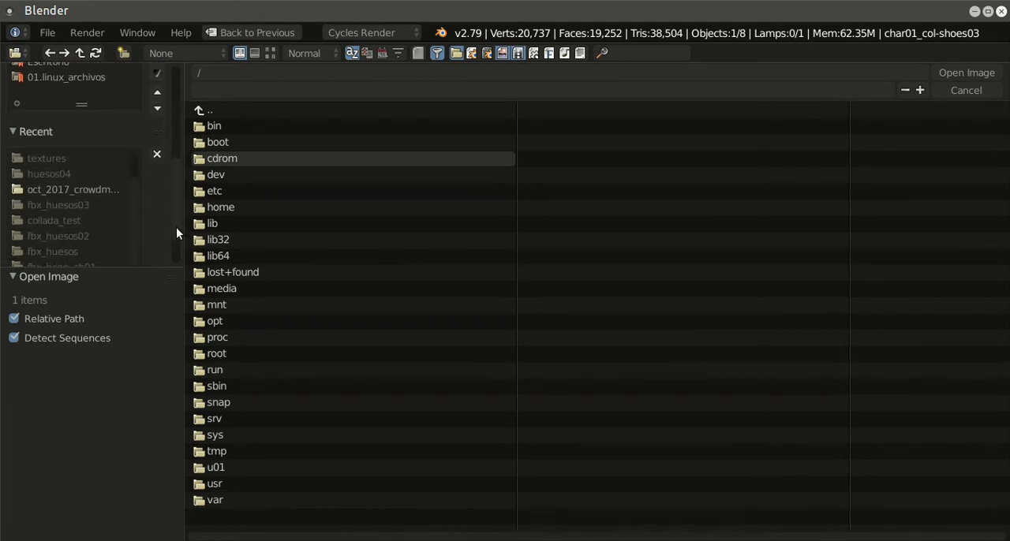
scroll(174, 245, up, 6)
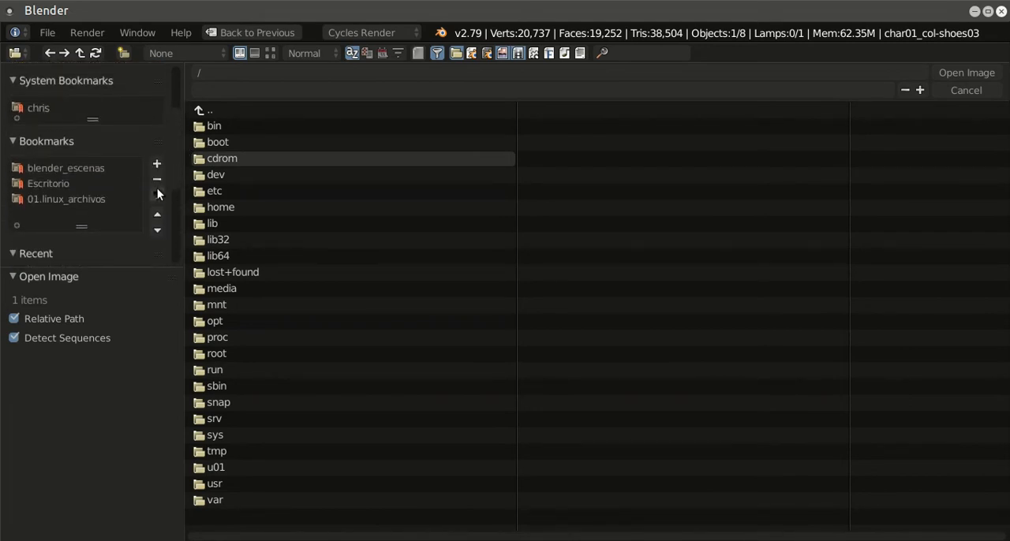
click(65, 185)
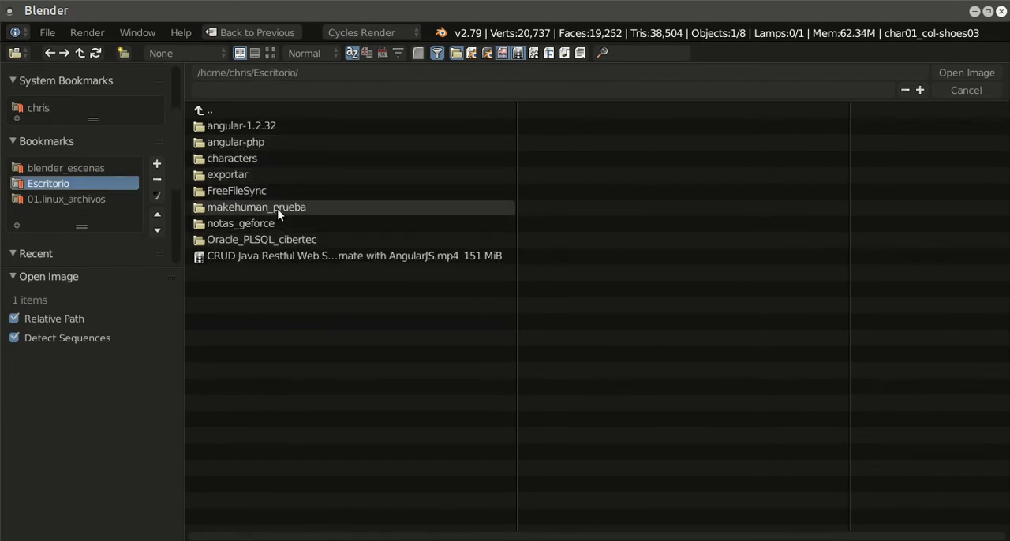
click(277, 209)
click(256, 128)
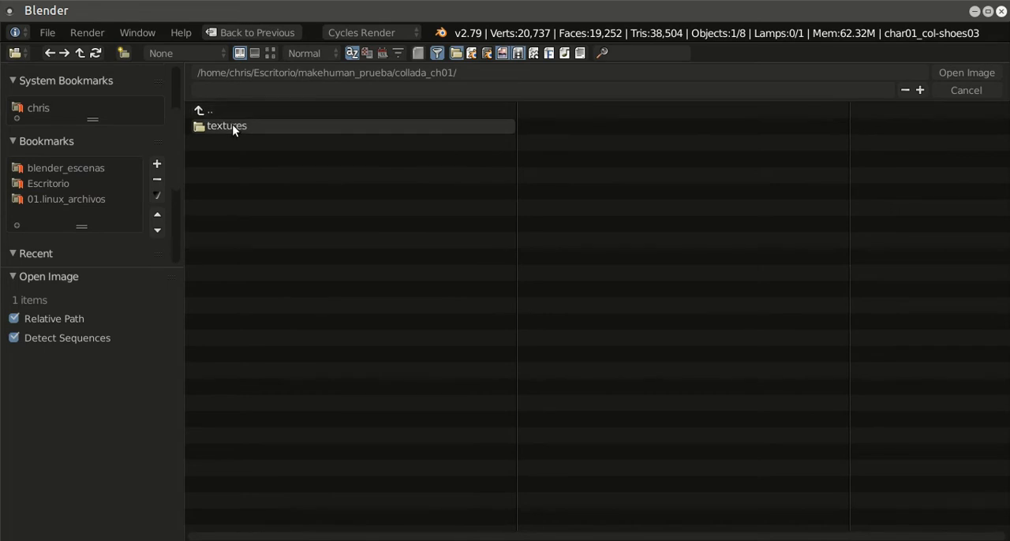
click(235, 125)
Step: Show the image files as thumbnails and load shoes03_diffuse.png as the shoes' color texture
click(269, 52)
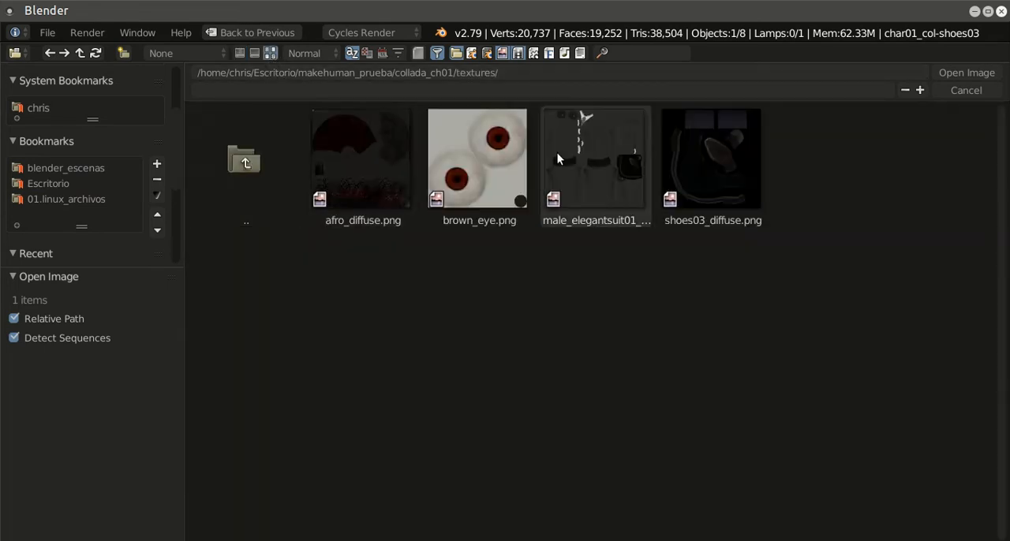
click(745, 167)
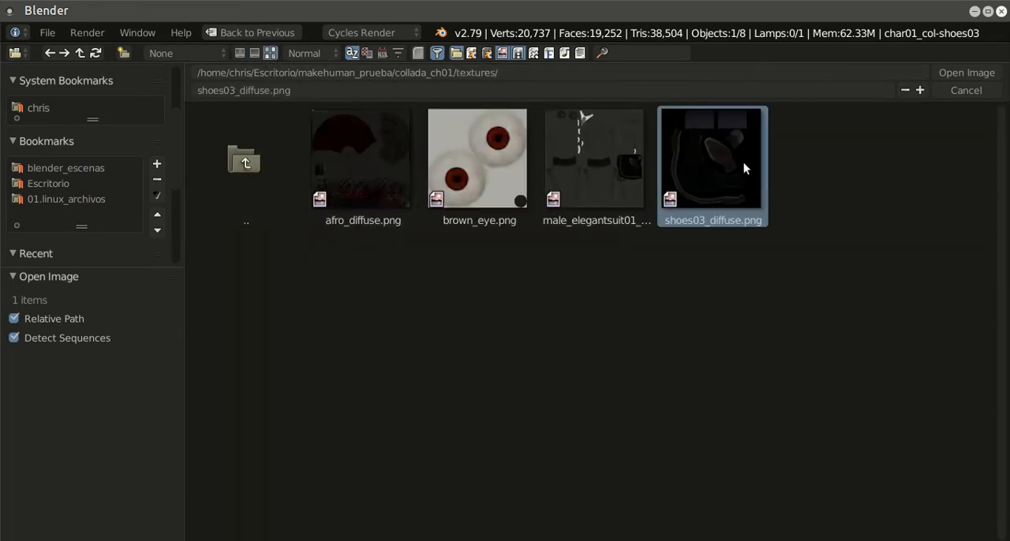
click(950, 70)
scroll(550, 237, down, 4)
scroll(568, 250, up, 4)
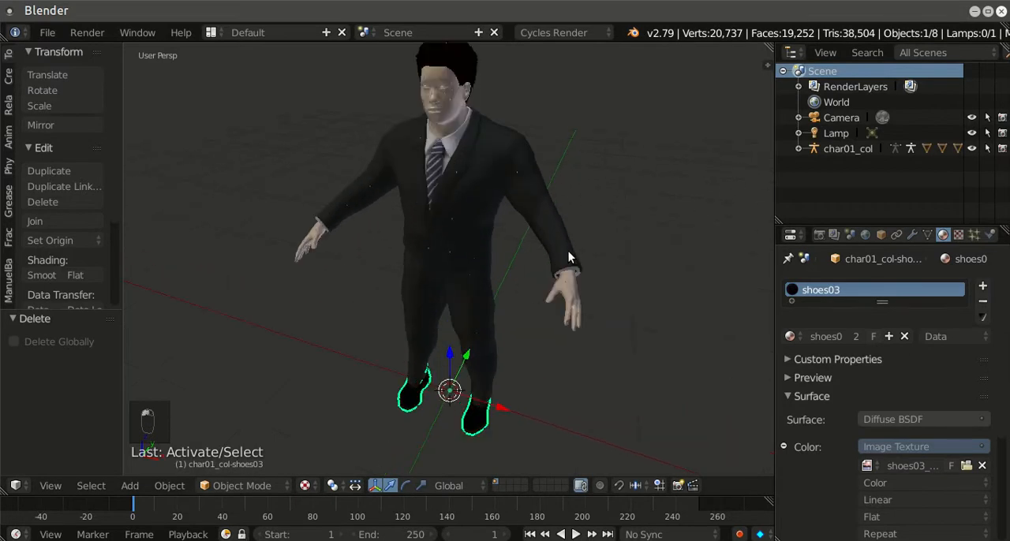
Step: Select the char01_col-highpolyeyes mesh, enable nodes on its Eye_brown material and assign an Image Texture to its diffuse color
click(799, 149)
scroll(864, 164, down, 3)
click(870, 188)
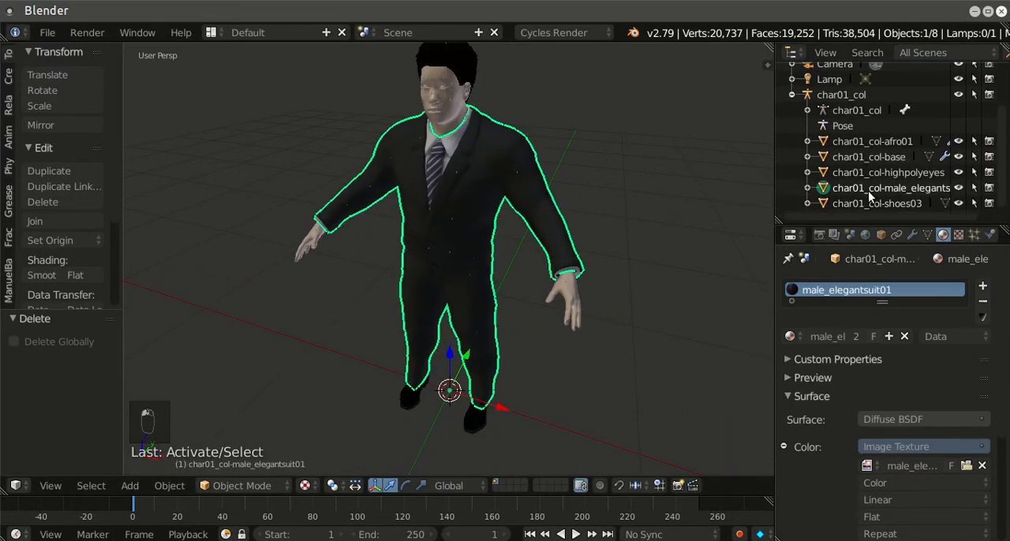
click(867, 173)
click(896, 419)
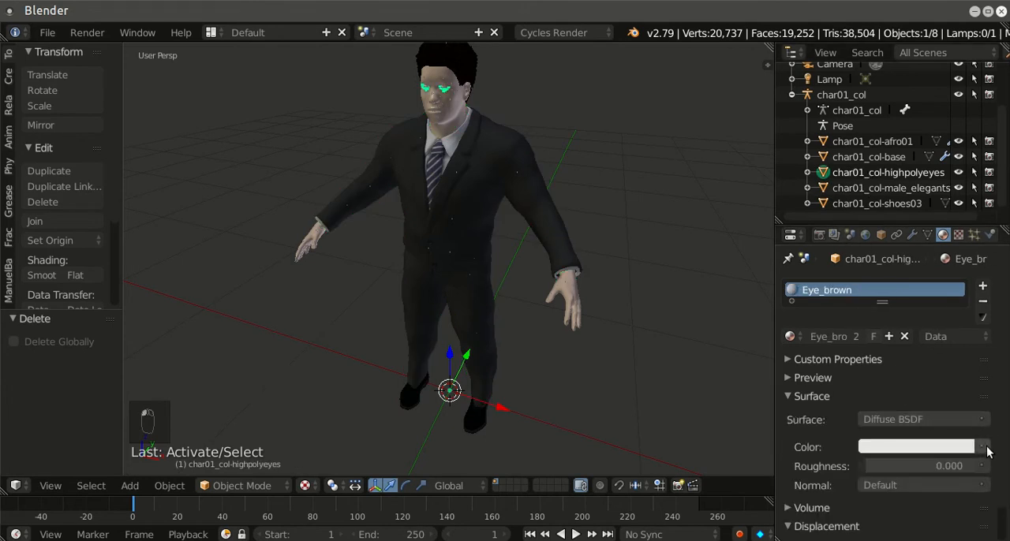
click(986, 448)
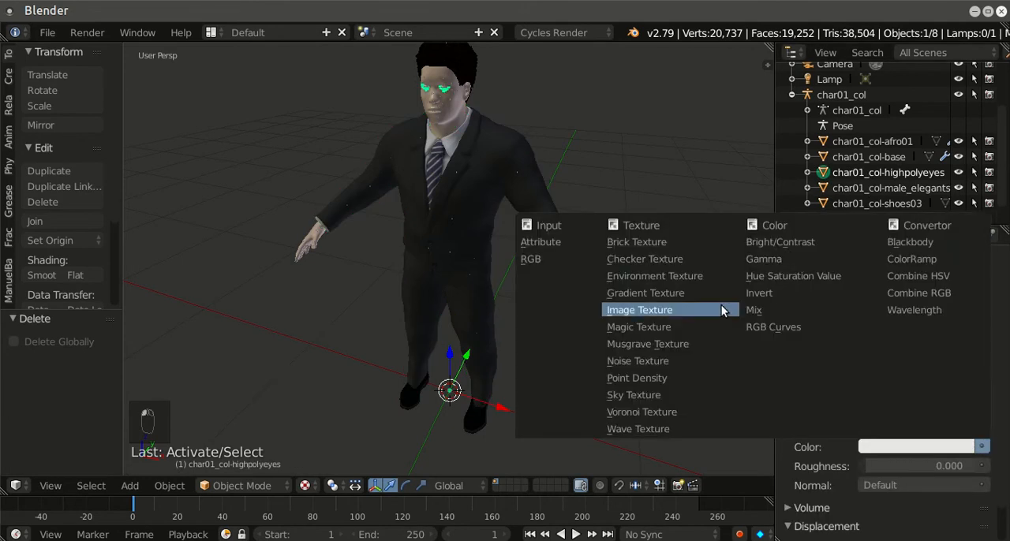
click(671, 309)
Step: Load brown_eye.png from the collada_ch01 textures folder as the eyes' color image
click(960, 467)
scroll(92, 180, down, 5)
click(87, 177)
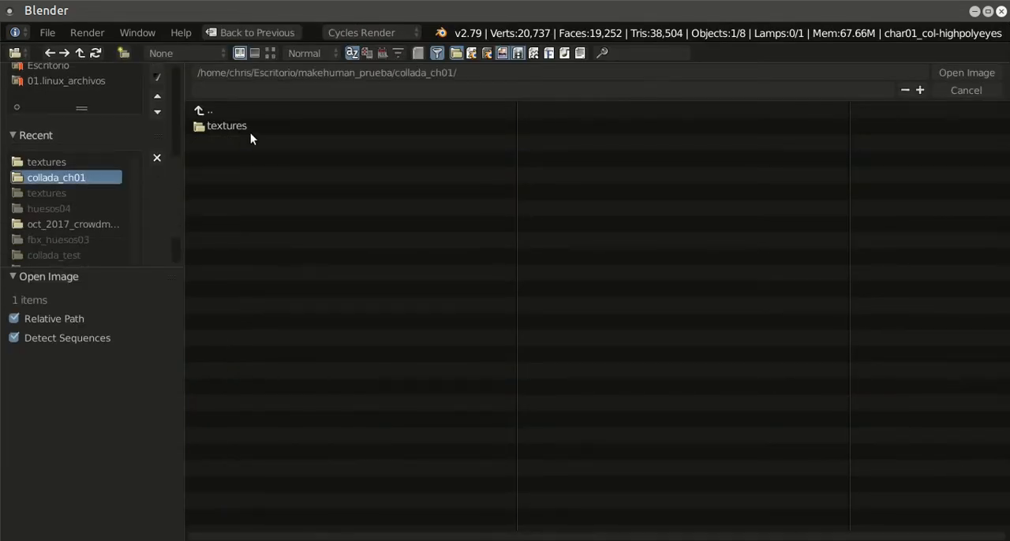
click(228, 126)
click(270, 53)
click(431, 139)
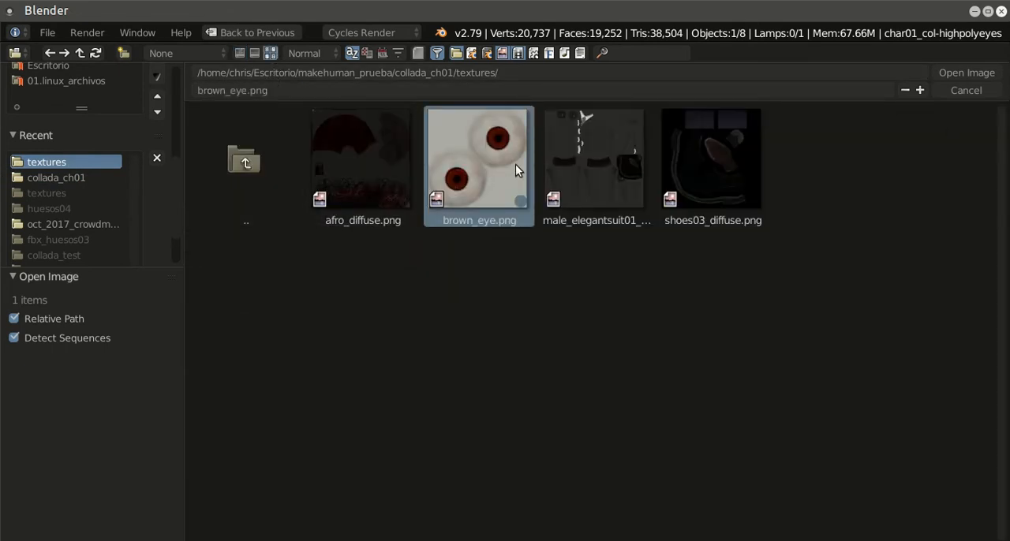
double_click(516, 166)
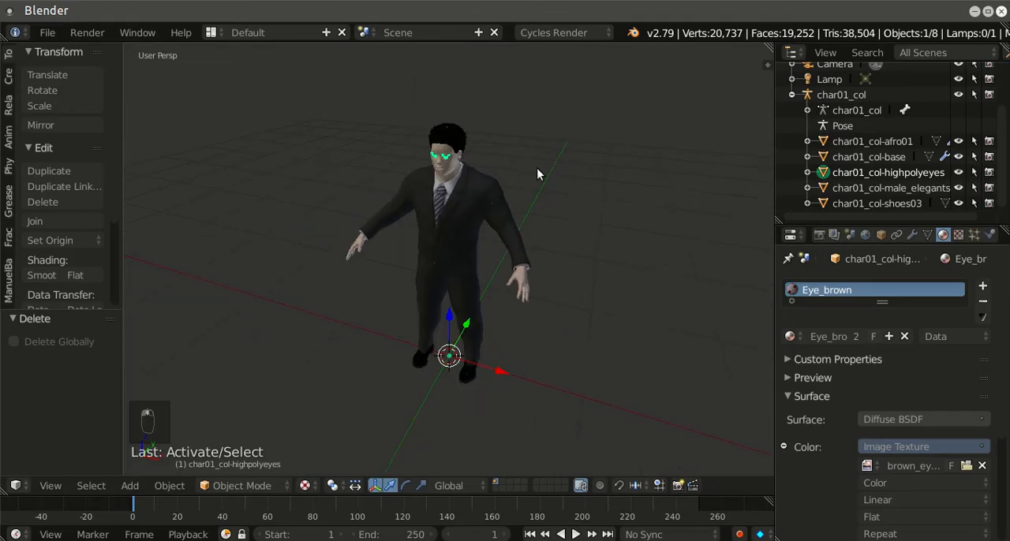
Step: Preview the textured character in rendered shading, then return to the textured viewport display
key(shift+z)
scroll(532, 182, up, 1)
drag(533, 182, 520, 191)
middle_drag(520, 191, 607, 170)
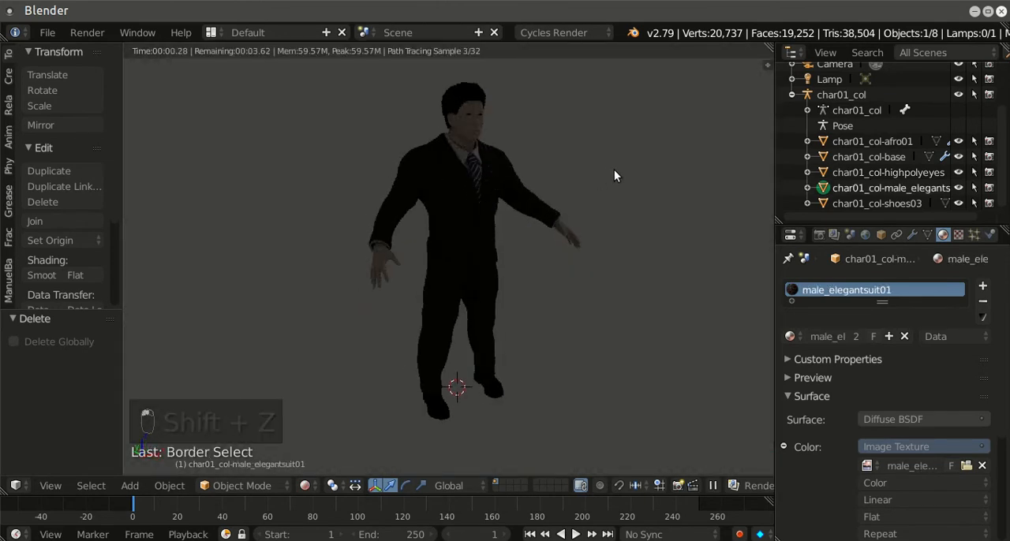
key(shift+z)
scroll(601, 175, down, 2)
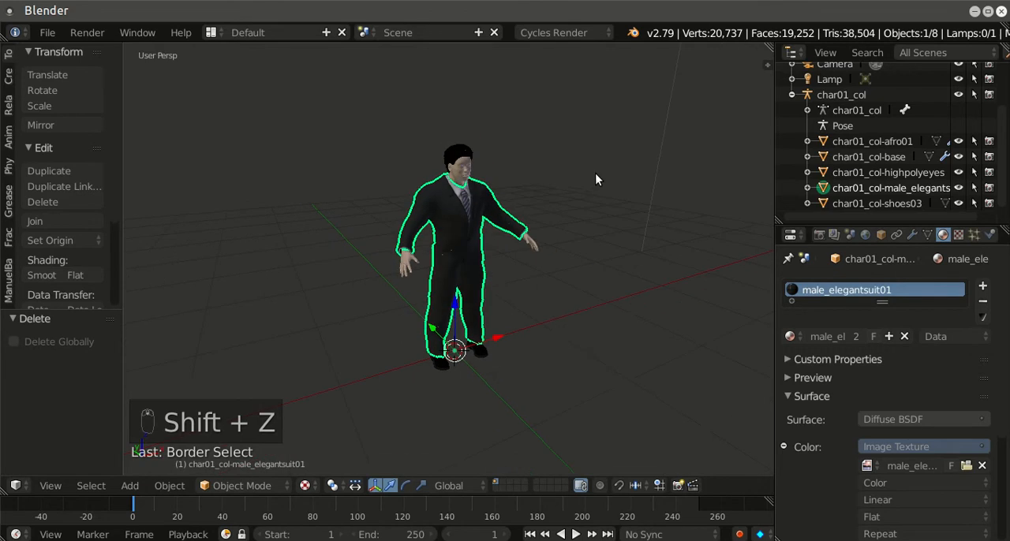
middle_drag(588, 190, 542, 187)
scroll(542, 187, up, 2)
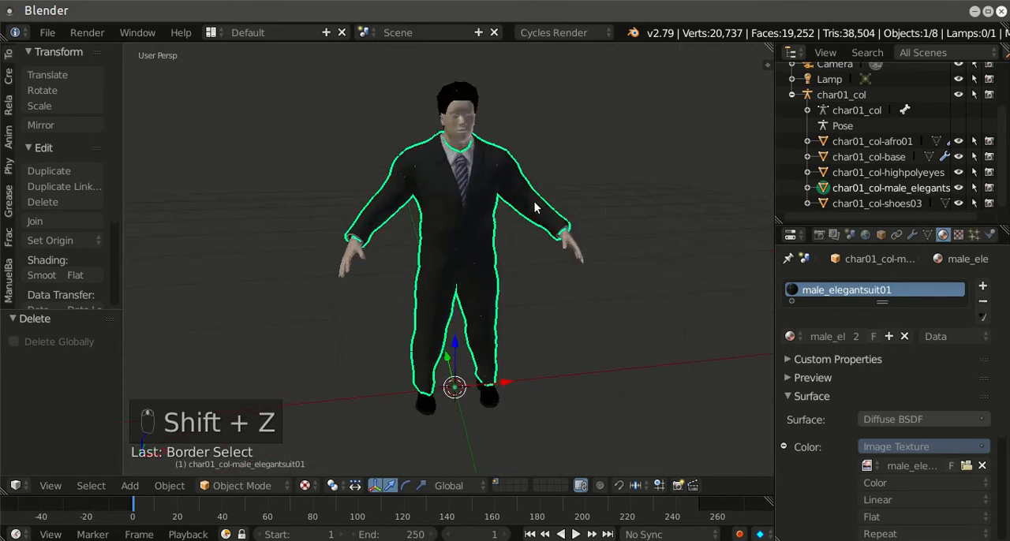
Step: Select the highpolyeyes mesh and inspect the whole character from several angles
click(870, 173)
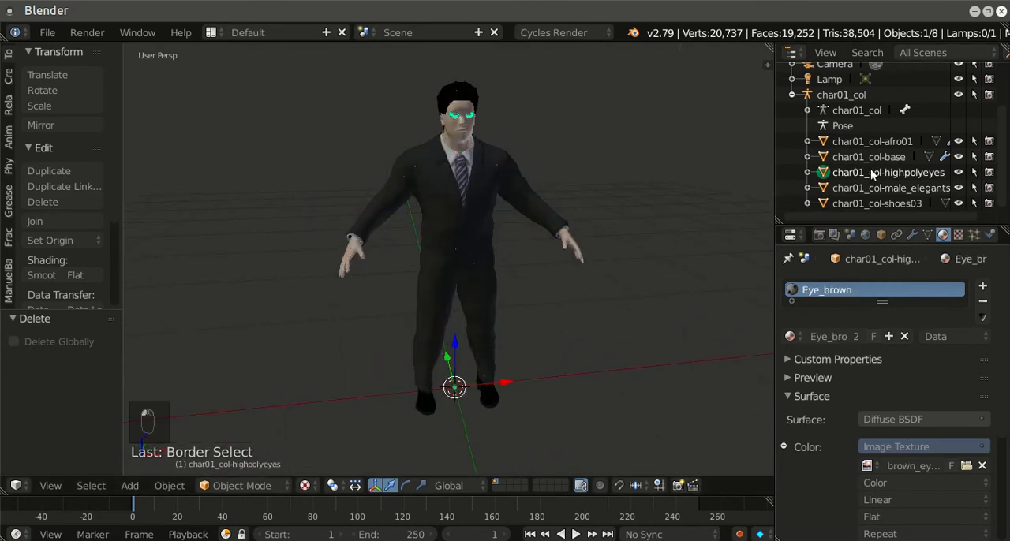
drag(597, 236, 536, 248)
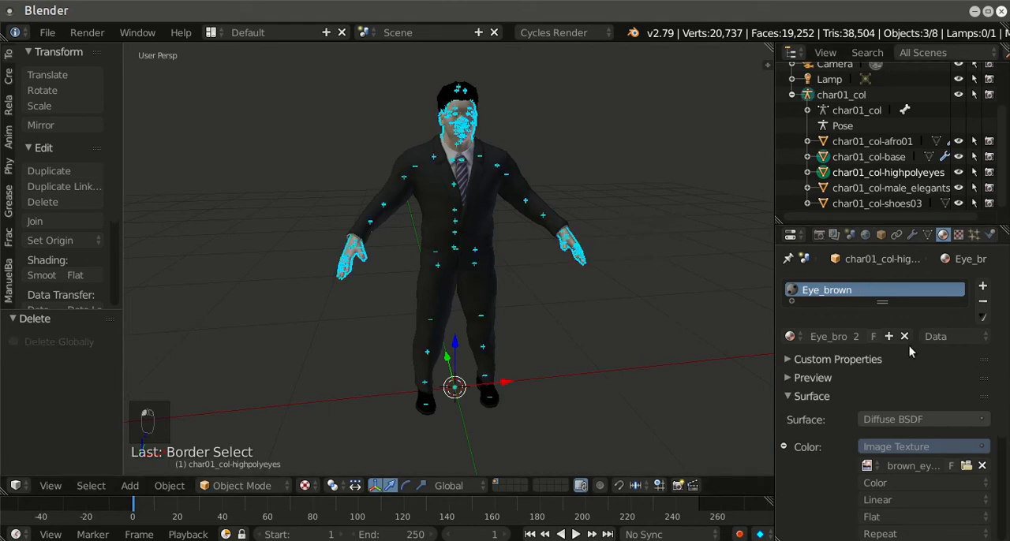
scroll(622, 255, down, 3)
middle_drag(622, 256, 535, 247)
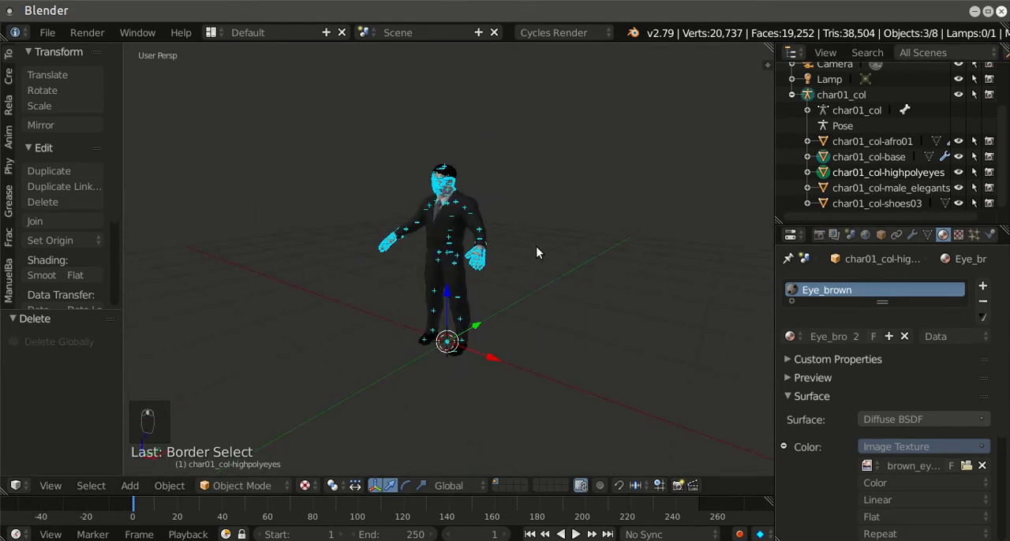
scroll(535, 246, up, 3)
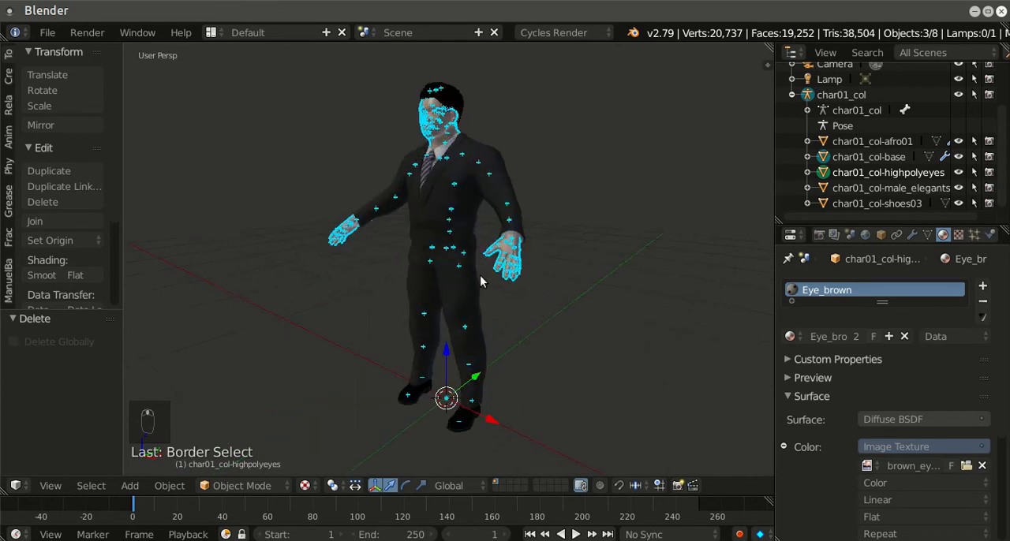
Step: Save the scene over the existing 02.DEMO_CM02.blend file in the oct_2017_crowdmaster folder
click(47, 33)
click(106, 167)
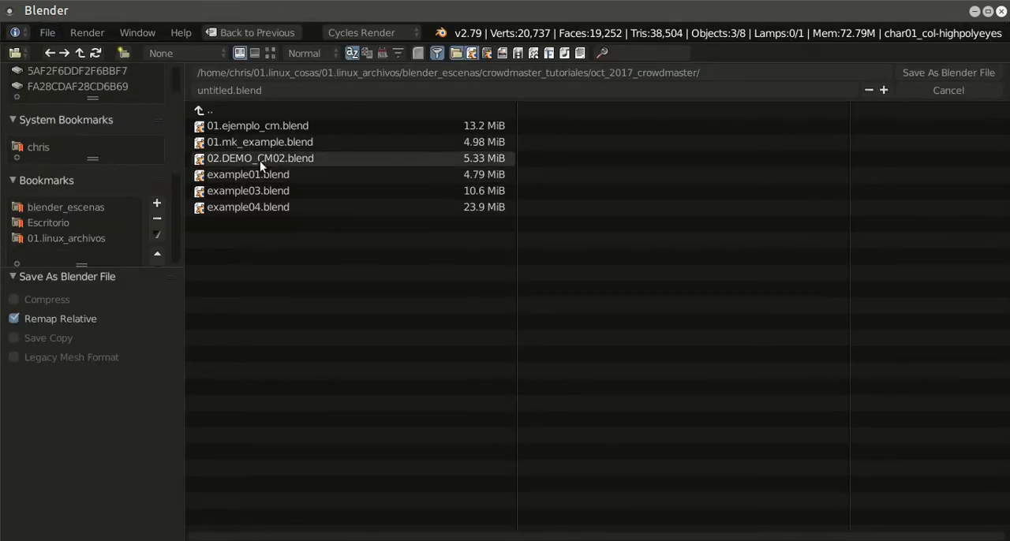
click(248, 92)
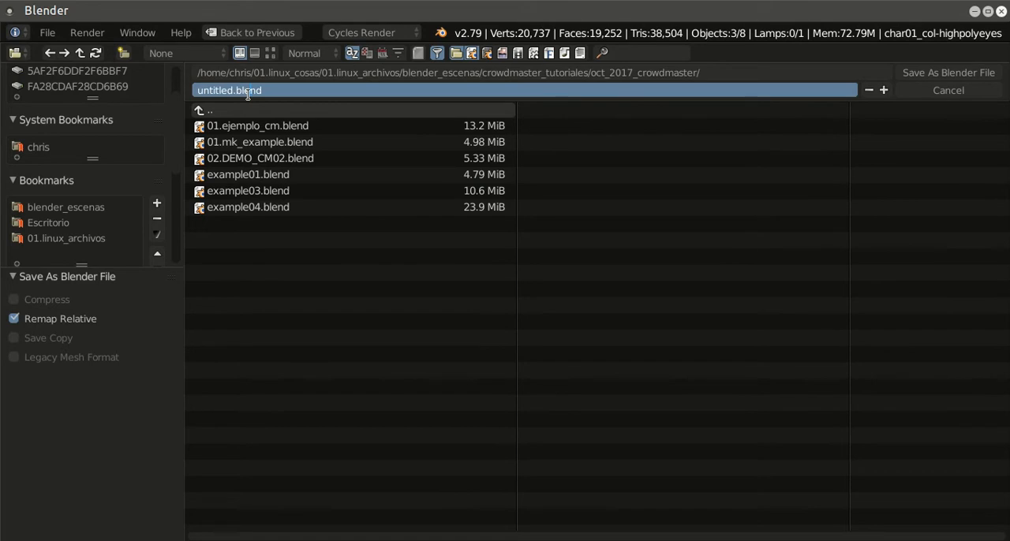
click(241, 159)
click(923, 72)
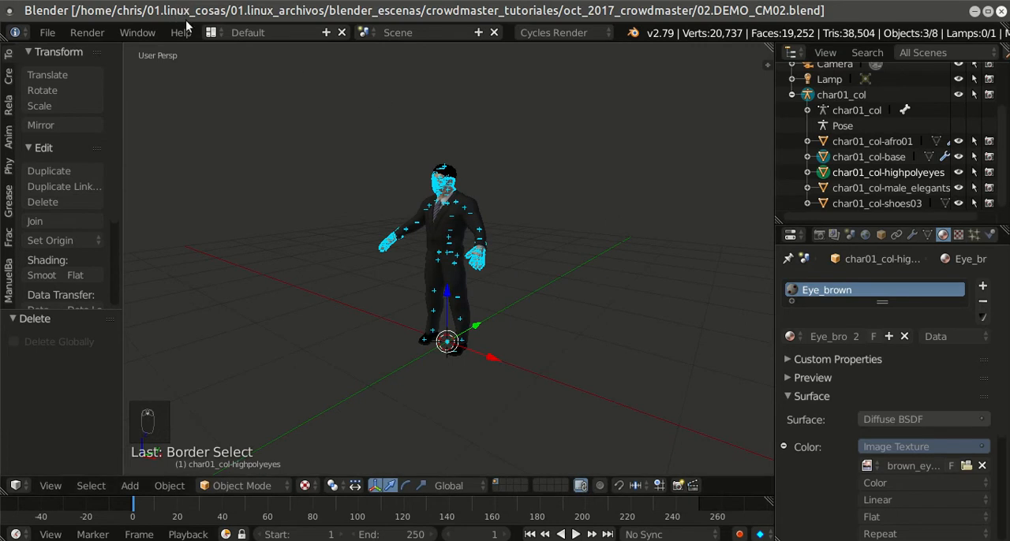
Step: Switch to the Animation screen layout and show the character in a front orthographic view
click(211, 33)
click(268, 71)
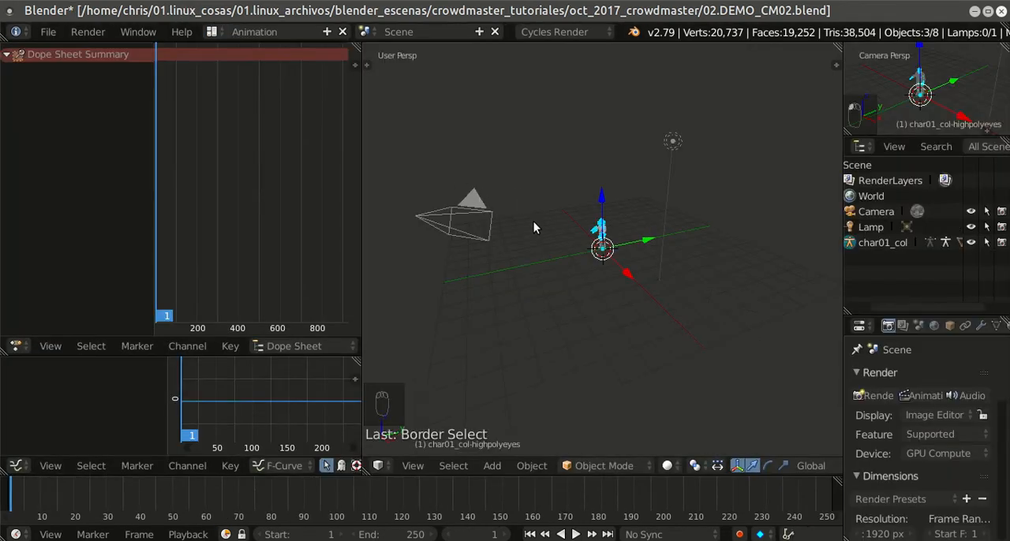
key(KP_1)
shift+middle_drag(743, 200, 762, 255)
scroll(732, 270, up, 5)
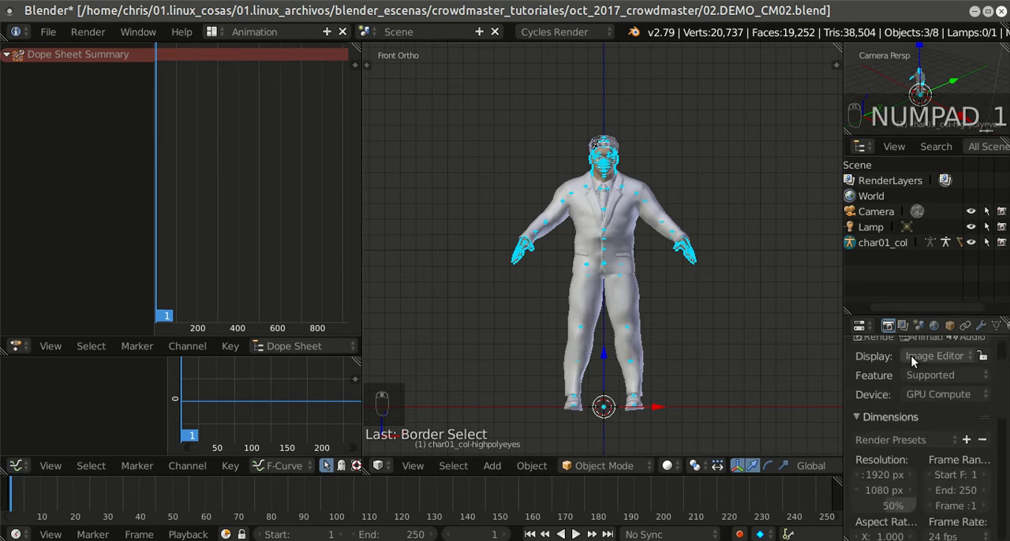
Step: Select the char01_col armature, open its armature data settings and put it in Pose Mode
click(884, 246)
click(979, 326)
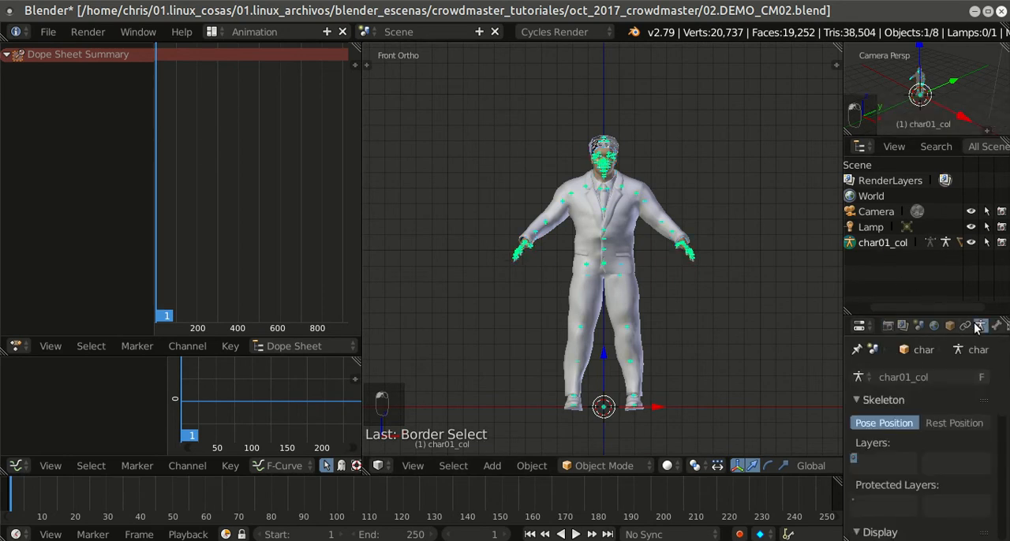
click(613, 464)
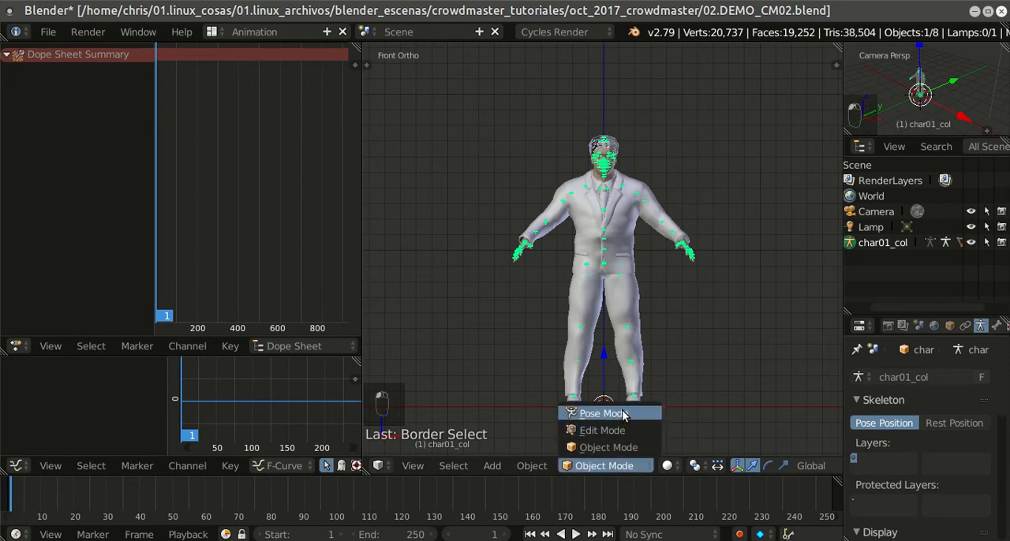
click(593, 413)
scroll(705, 331, up, 3)
scroll(704, 330, up, 1)
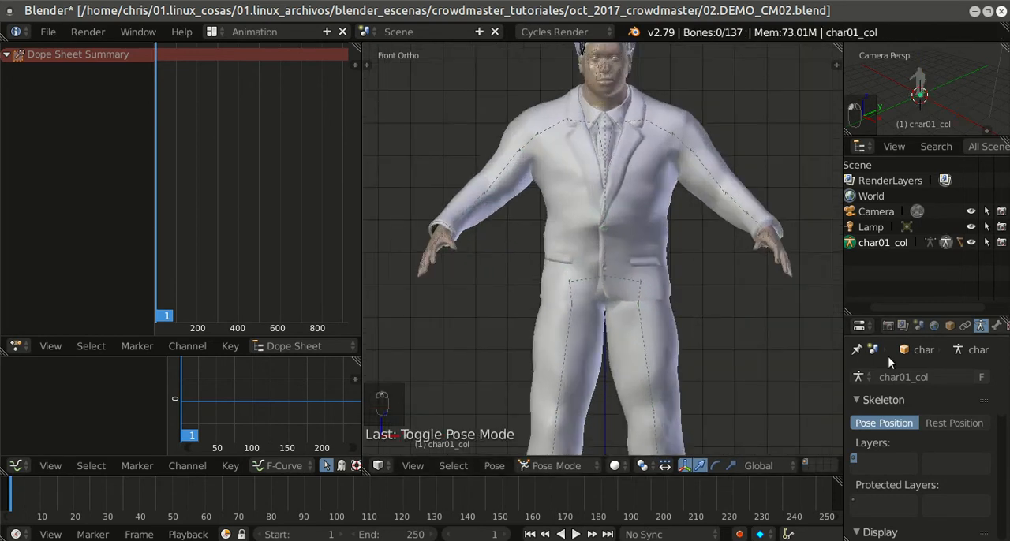
Step: Set the armature's bone display to Stick
click(996, 326)
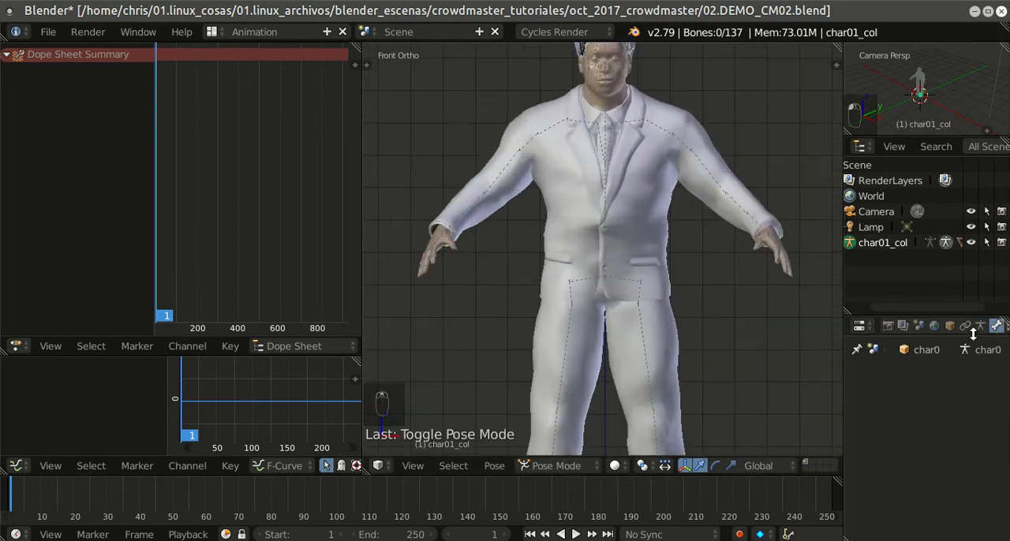
click(980, 326)
scroll(951, 388, down, 5)
click(891, 407)
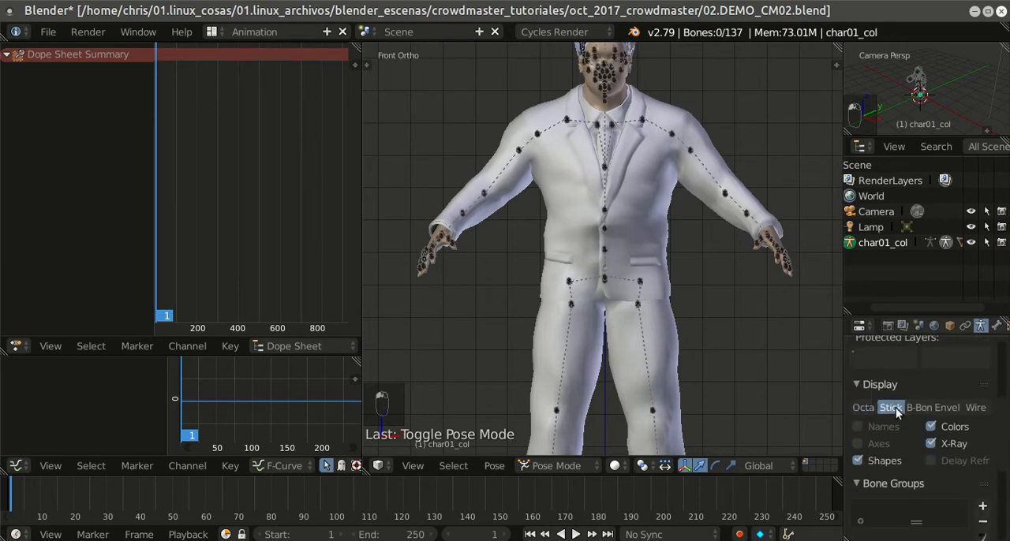
scroll(748, 296, down, 1)
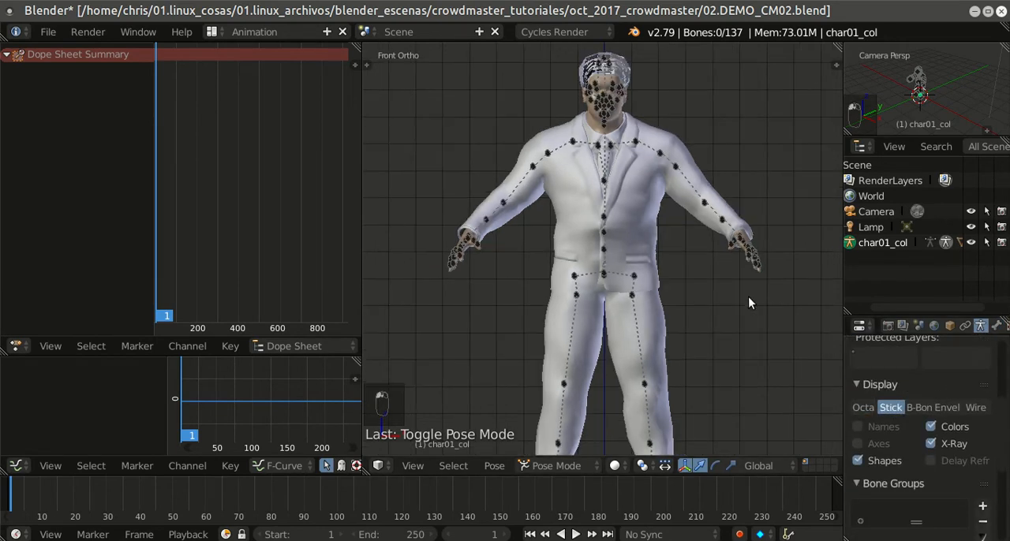
Step: Select all bones of the armature and insert a LocRotScale keyframe at frame 1
right_click(680, 179)
key(a)
key(a)
key(a)
key(a)
key(a)
key(a)
key(a)
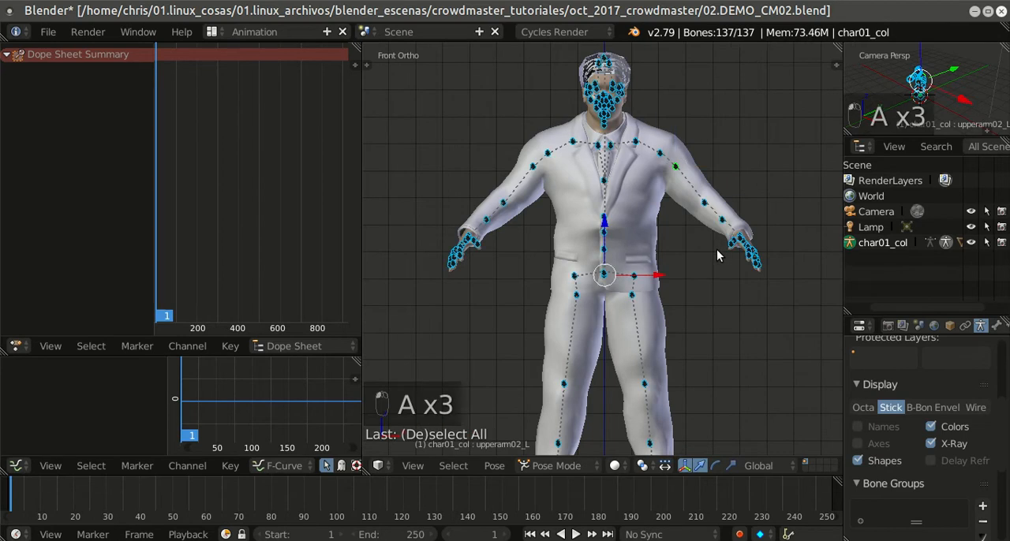
key(a)
key(a)
scroll(716, 249, down, 1)
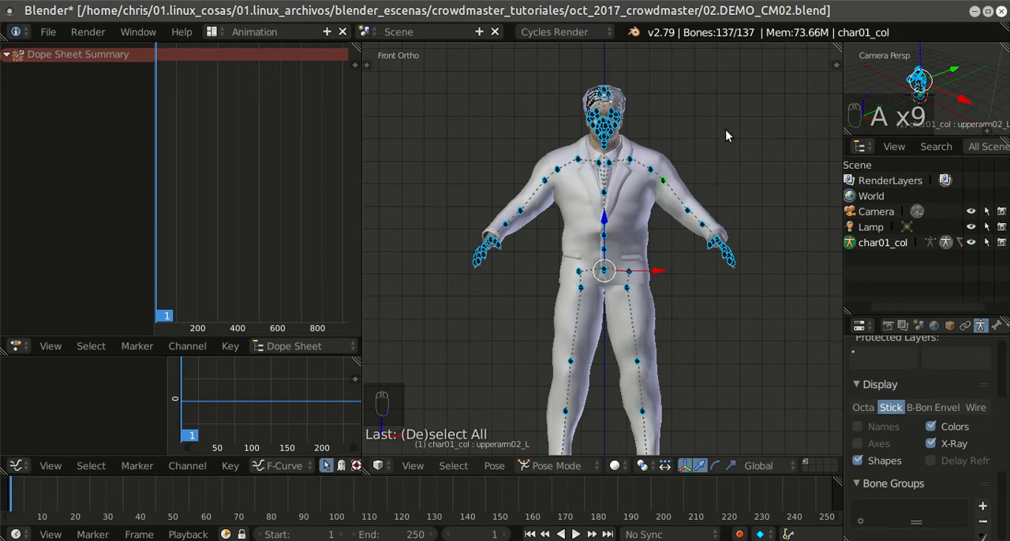
key(i)
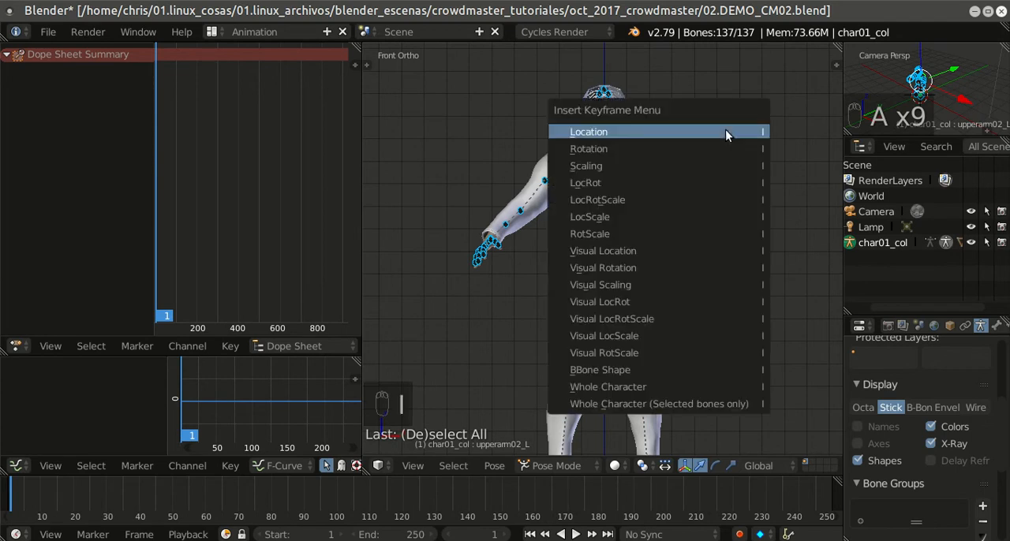
click(666, 199)
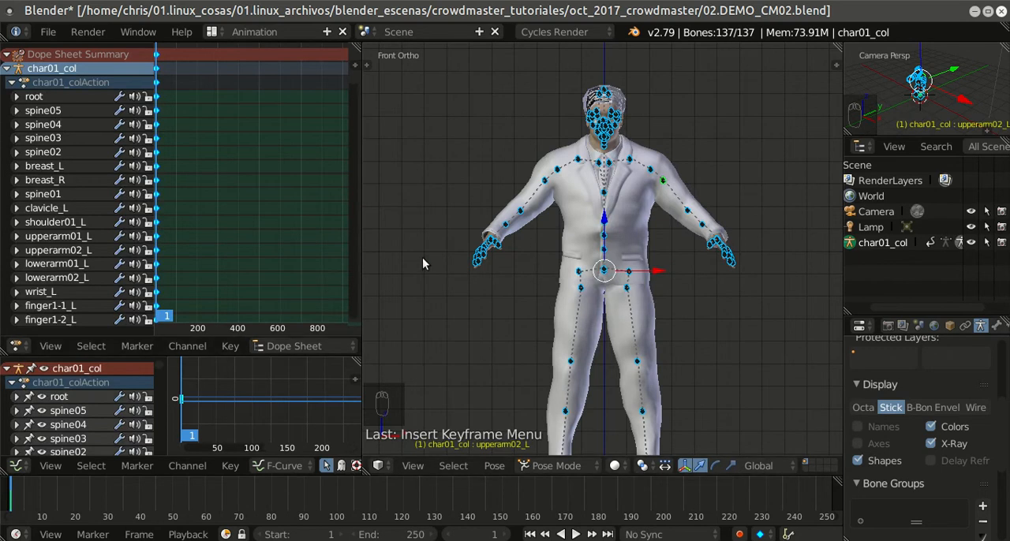
Step: Advance the timeline to frame 9 and select only the upperarm01_L bone
scroll(410, 268, down, 2)
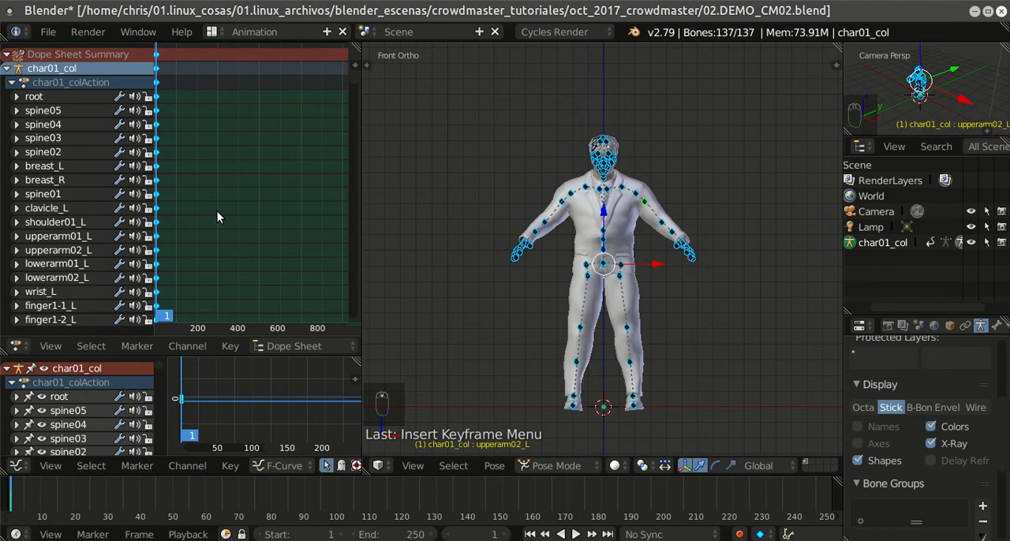
key(Right)
key(Right)
key(Right)
key(Right)
key(Right)
key(Right)
key(Right)
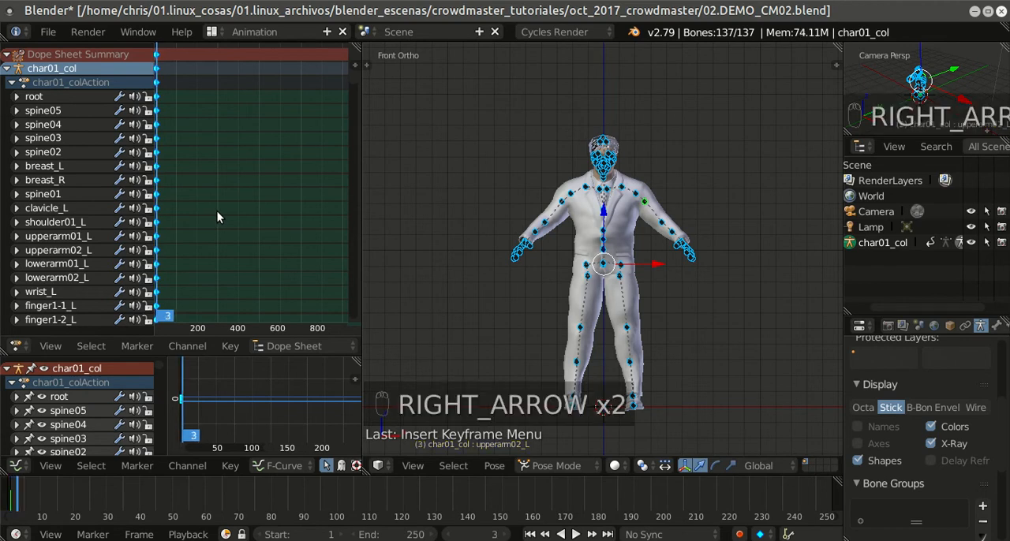
key(Right)
key(Right)
key(Right)
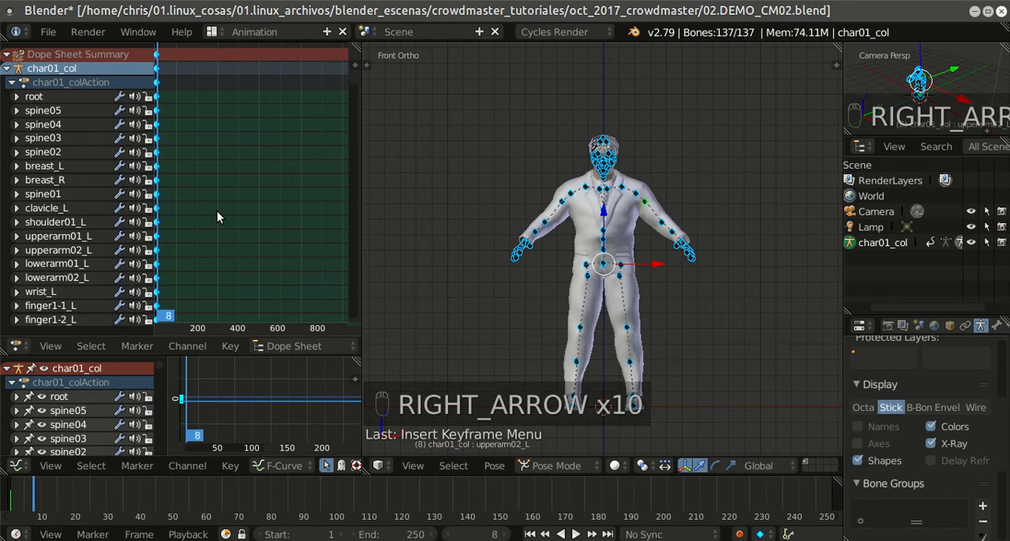
key(Right)
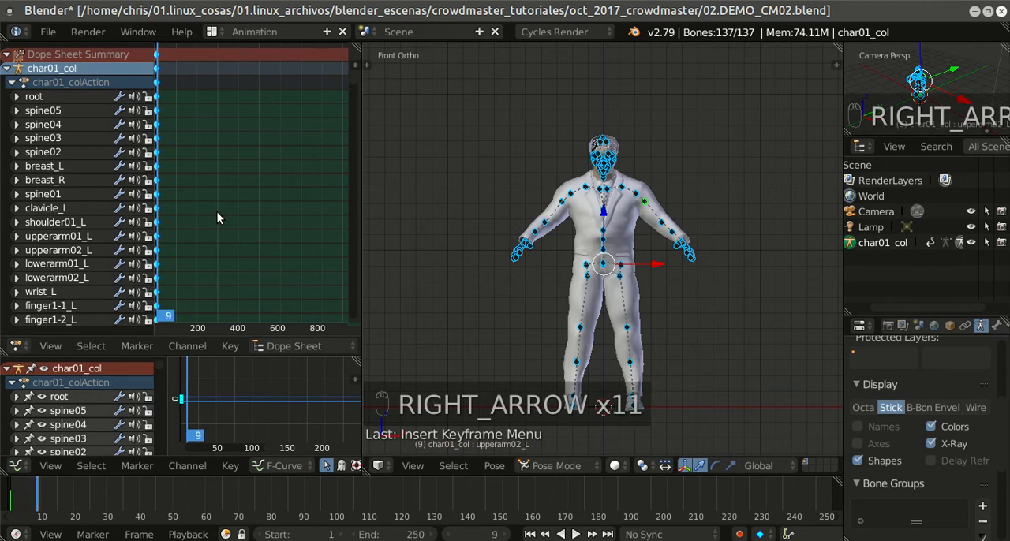
right_click(641, 190)
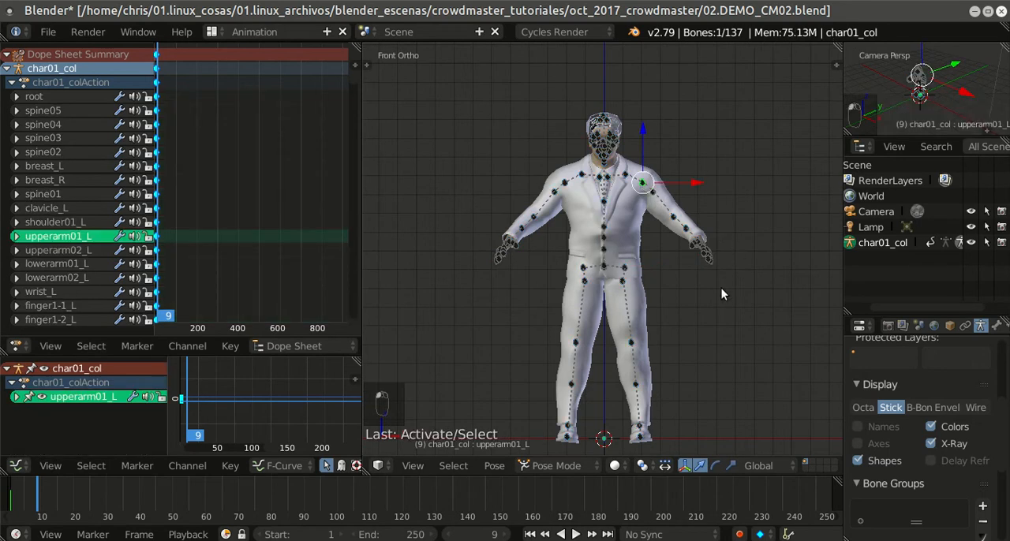
Step: Try raising the left arm sideways by rotating the upperarm01_L bone in the front view
key(r)
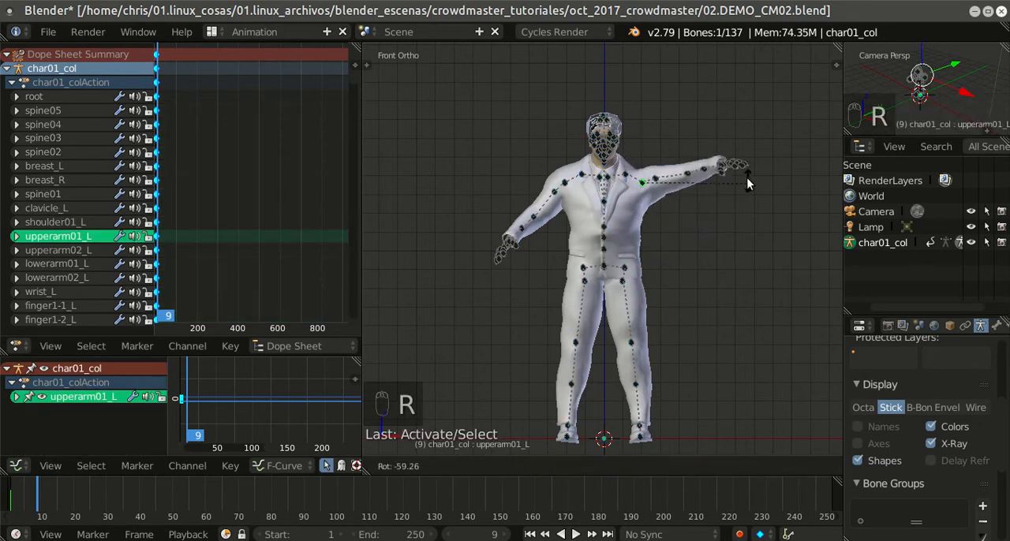
click(736, 159)
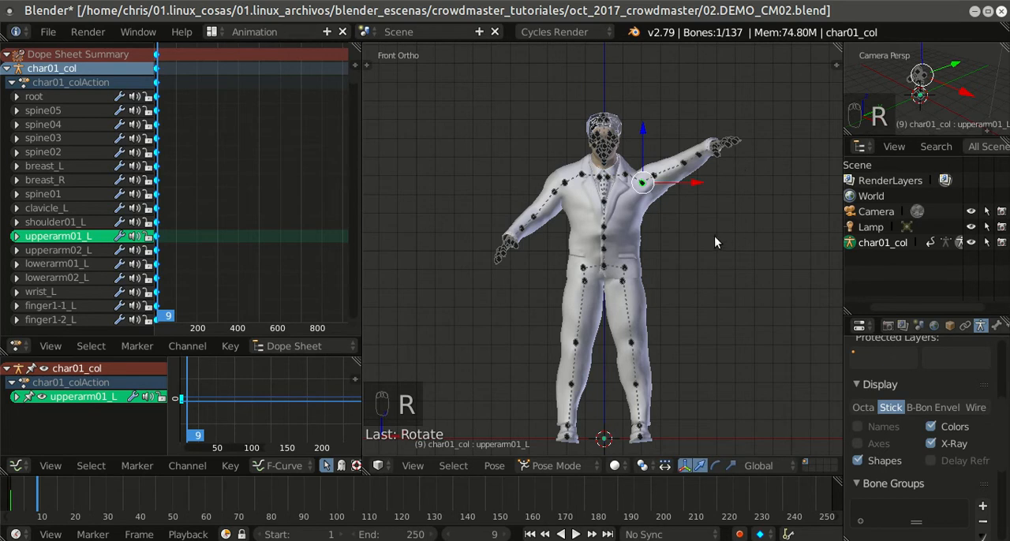
key(KP_3)
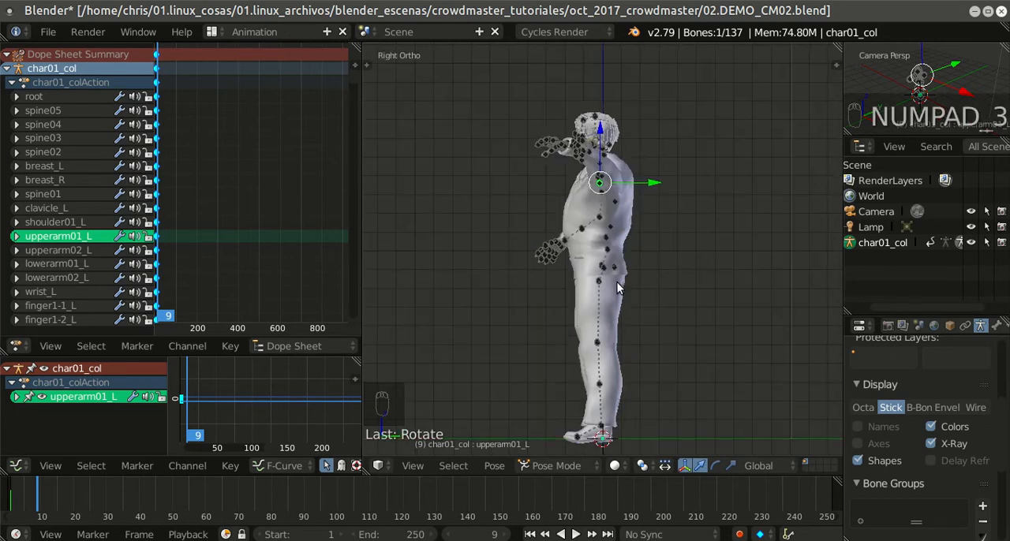
key(ctrl+z)
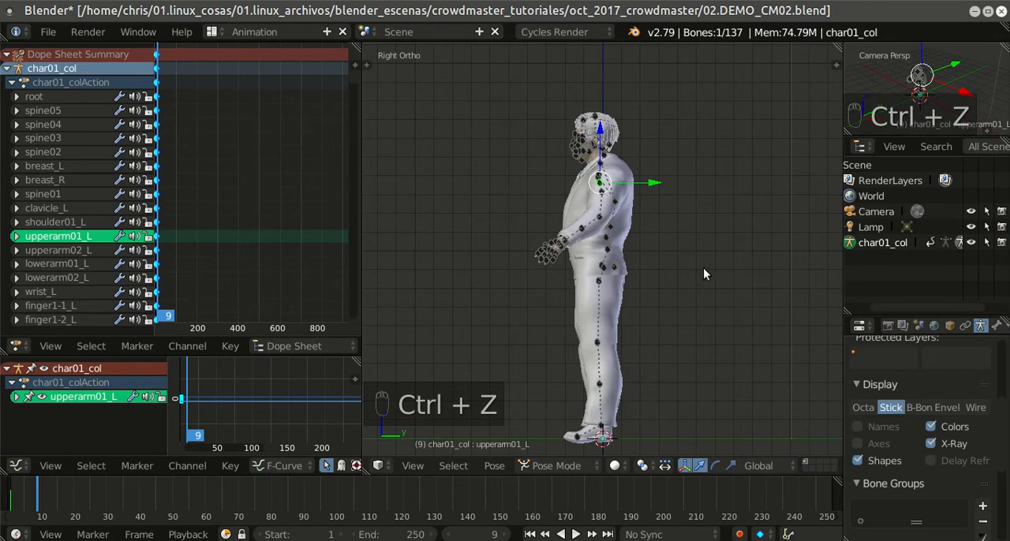
Step: In the right side view, rotate upperarm01_L to raise the arm forward and rotate upperleg02_L to swing the leg backward
key(r)
click(586, 252)
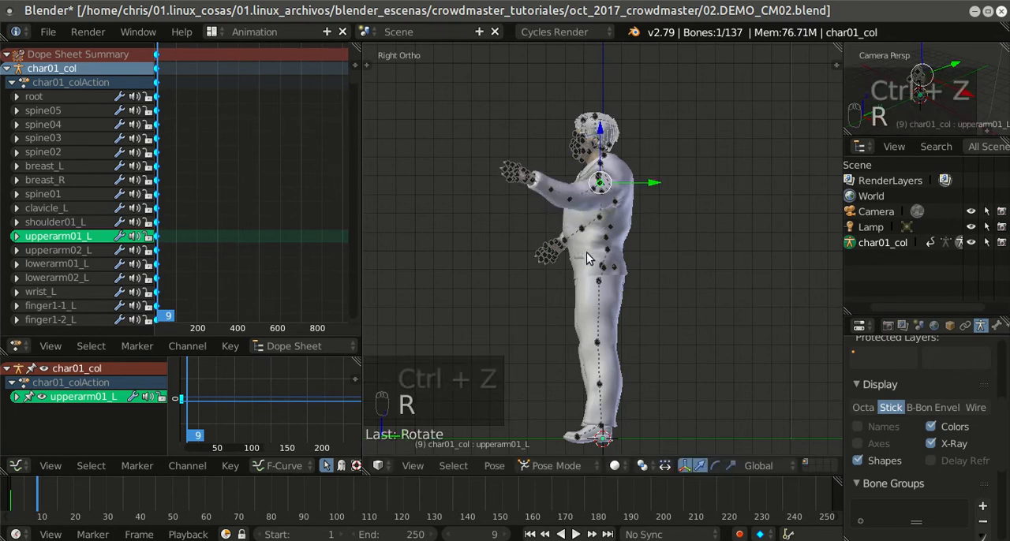
right_click(603, 294)
key(r)
click(666, 329)
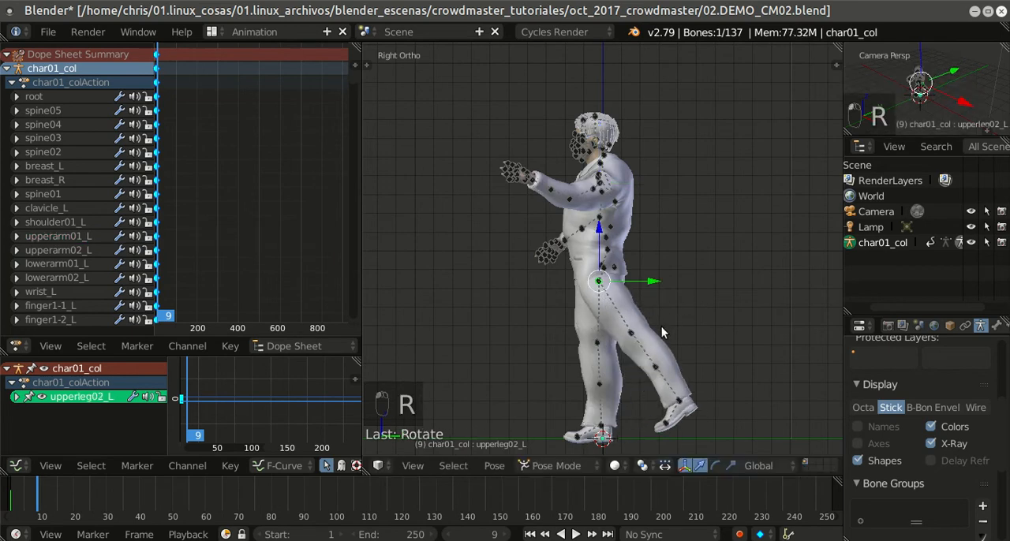
Step: Rotate the lowerleg01_L bone so the left knee bends and the foot lifts behind the character
right_click(641, 341)
key(r)
click(743, 298)
scroll(573, 340, down, 2)
scroll(572, 342, down, 1)
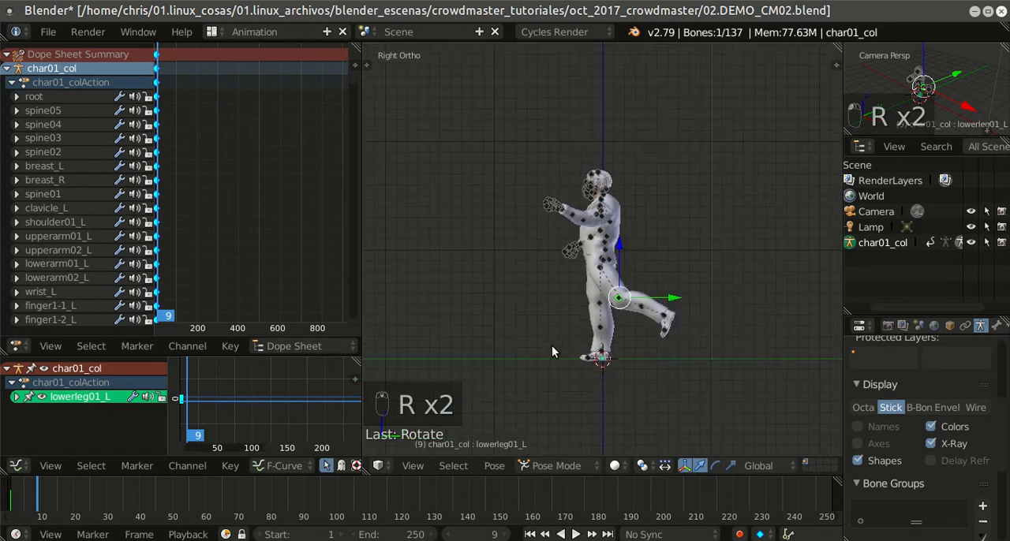
scroll(548, 340, up, 2)
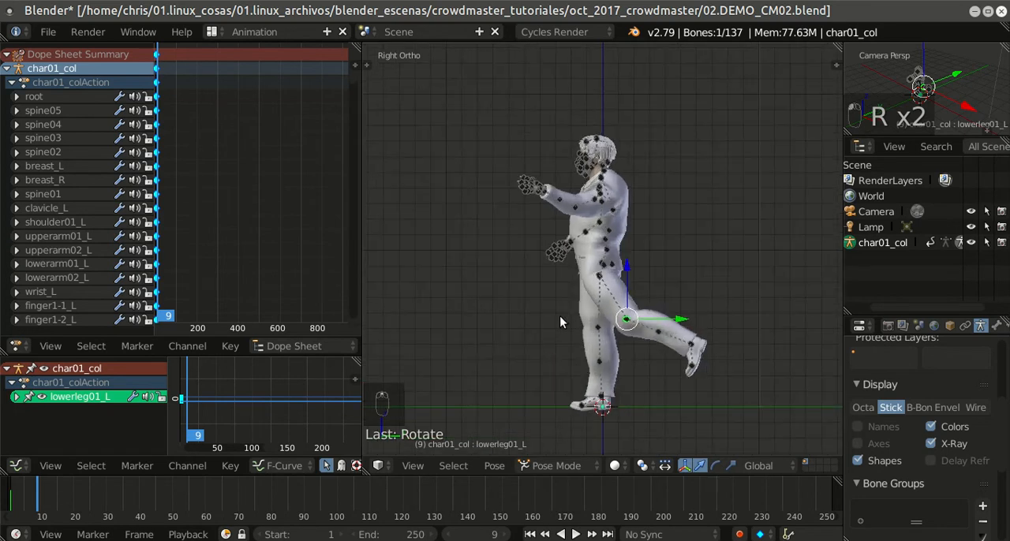
Step: In the front view, rotate the spine02 bone slightly so the torso leans toward the character's right side
key(KP_1)
right_click(602, 234)
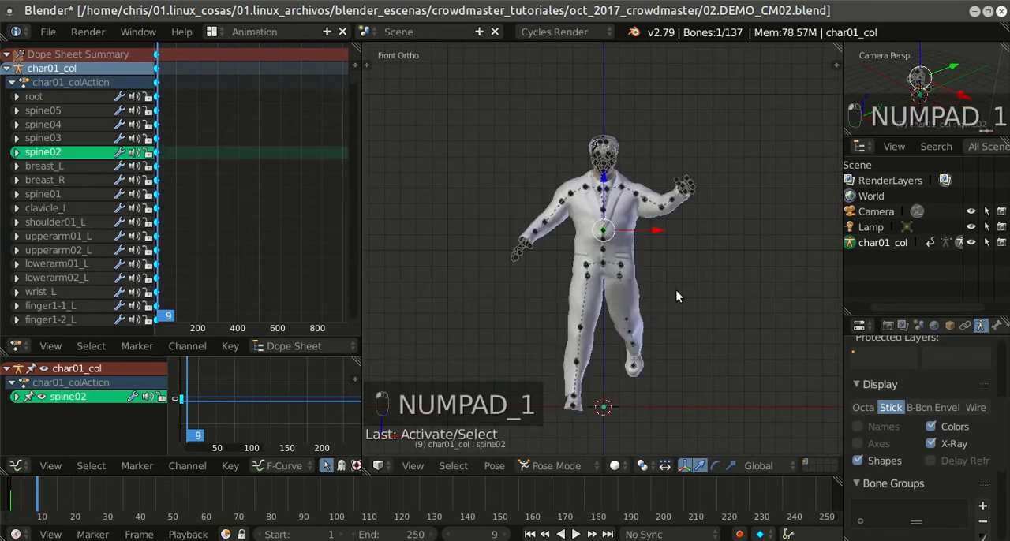
key(r)
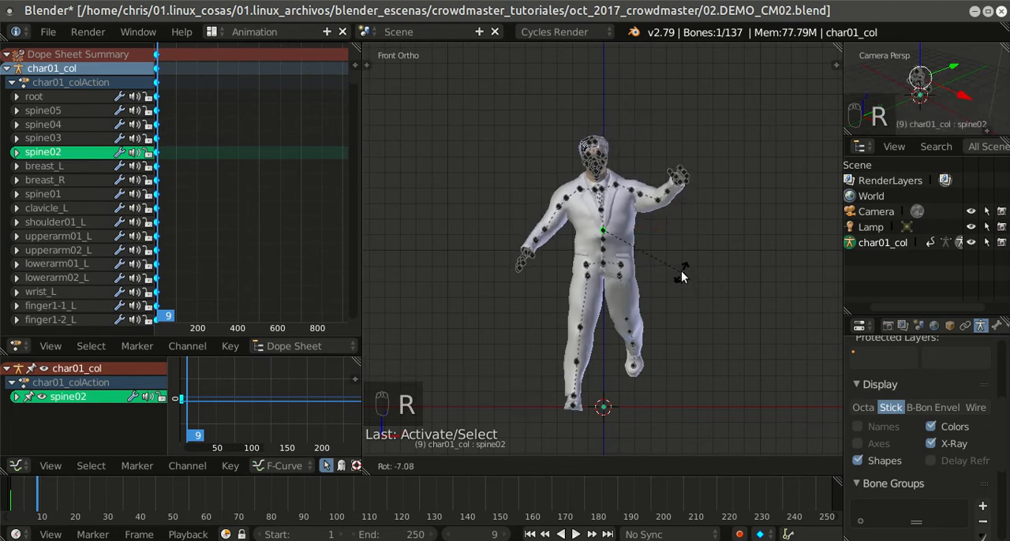
click(682, 297)
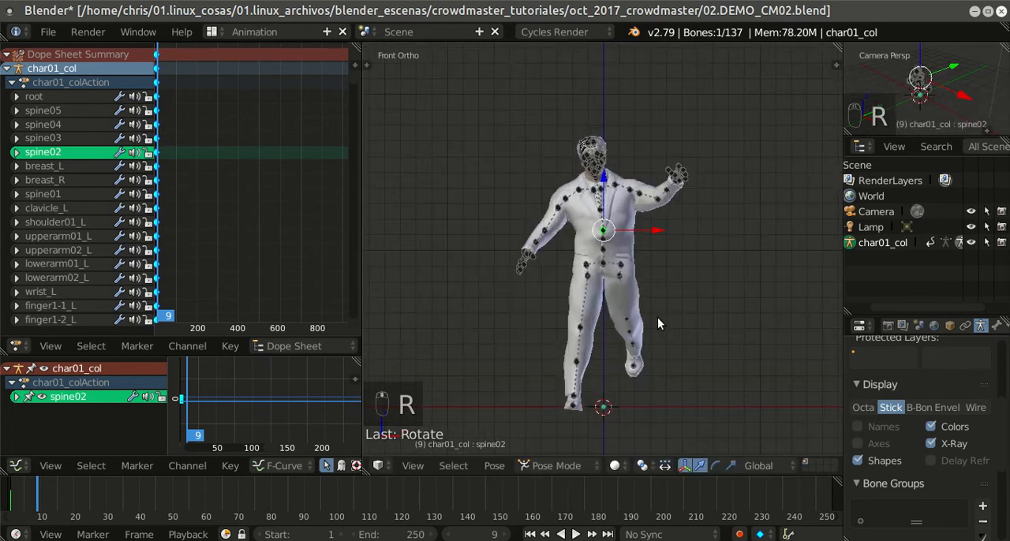
Step: Select all bones and insert a LocRotScale keyframe for the new pose at frame 9
key(a)
key(a)
key(a)
key(a)
key(a)
key(a)
key(a)
key(a)
key(a)
key(a)
key(a)
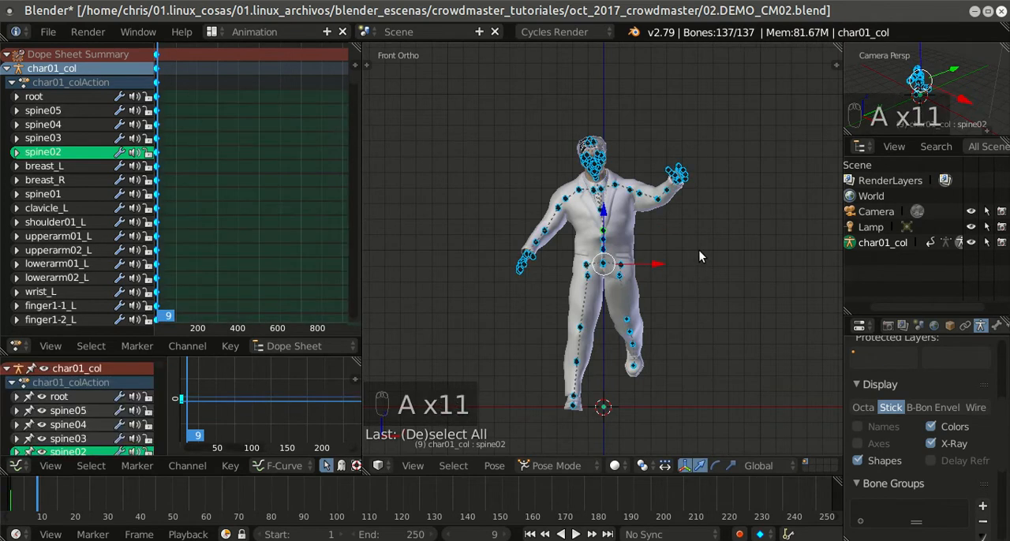
key(i)
key(i)
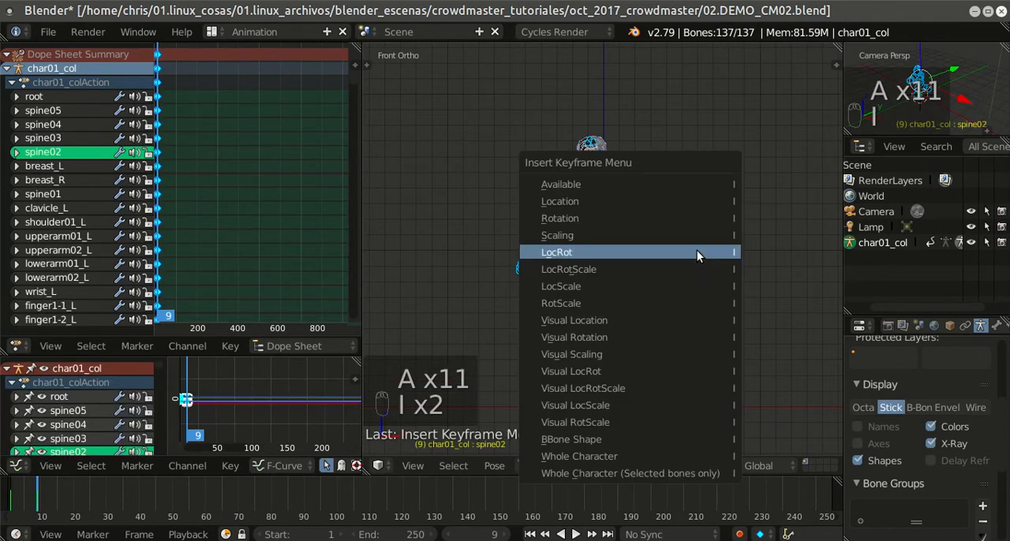
click(654, 269)
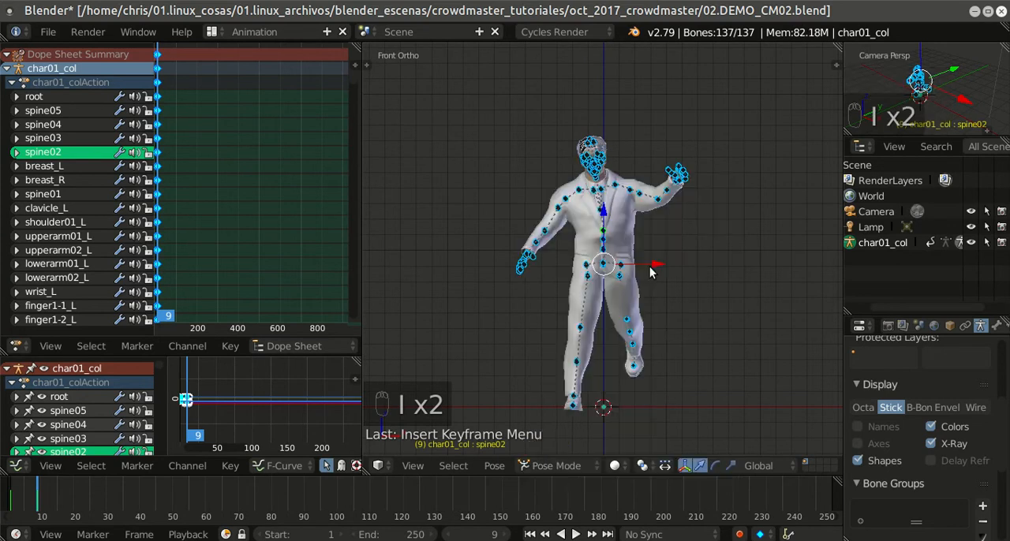
Step: Step back and forth through the first frames to examine the movement between the two keyed poses
key(Left)
key(Left)
key(Left)
key(Left)
key(Left)
key(Left)
key(Left)
key(Left)
key(Left)
key(Left)
key(Left)
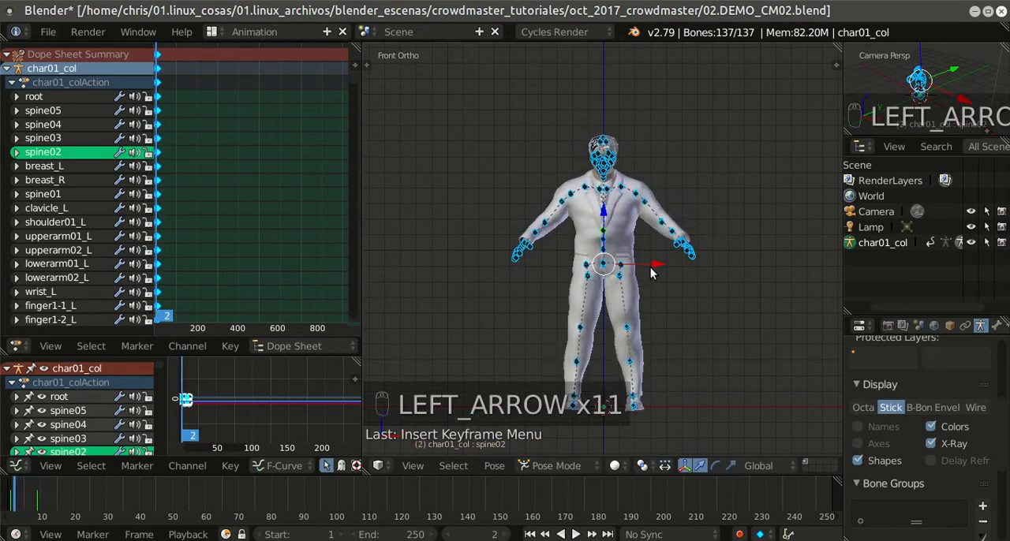
key(Right)
key(Right)
key(Right)
key(Right)
key(Right)
key(Right)
key(Right)
key(Right)
key(Right)
key(Right)
key(Right)
key(Left)
key(Left)
key(Left)
key(Right)
key(Right)
key(Right)
key(Right)
key(Right)
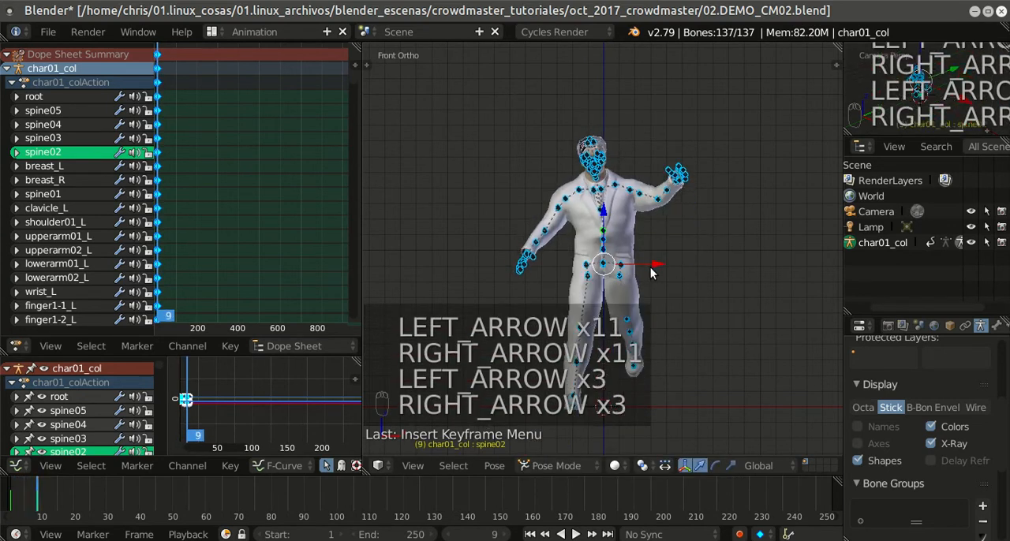
key(Left)
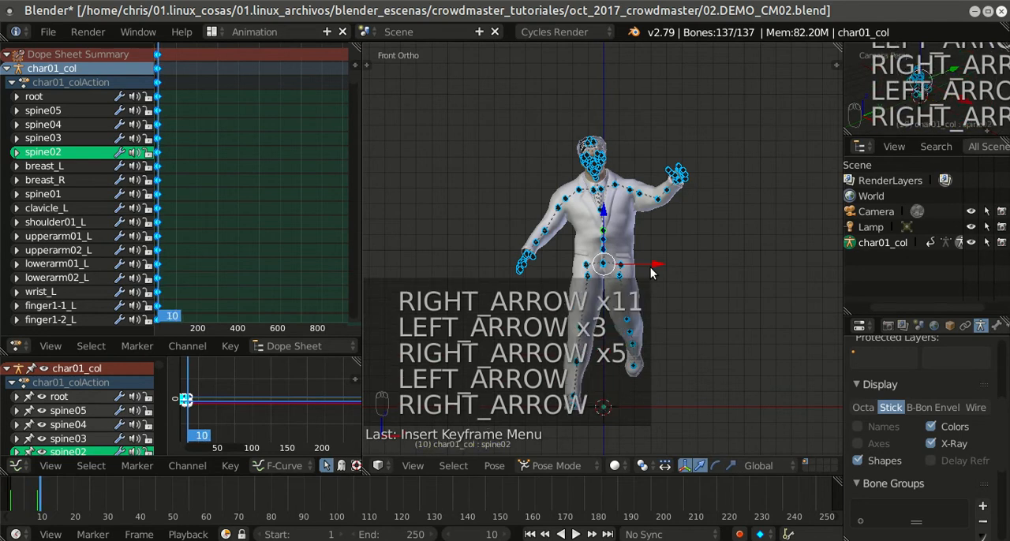
key(Right)
key(Right)
key(Right)
key(Right)
key(Left)
key(Left)
key(Left)
key(Left)
key(Left)
key(Right)
key(Right)
key(Right)
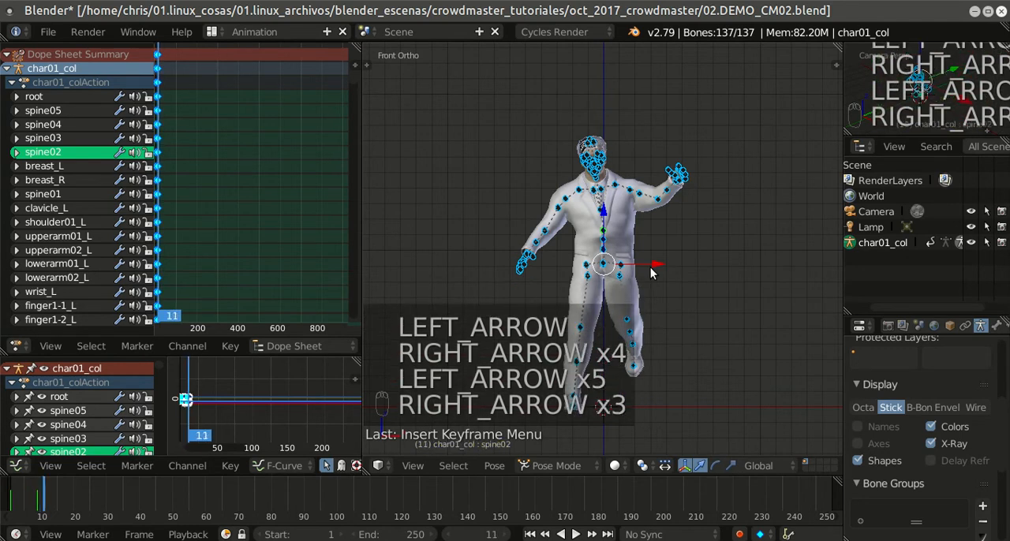
key(Left)
key(Left)
key(Right)
key(Right)
key(Right)
key(Right)
key(Right)
key(Right)
key(Right)
key(Right)
key(Right)
key(Right)
key(Right)
key(Right)
key(Right)
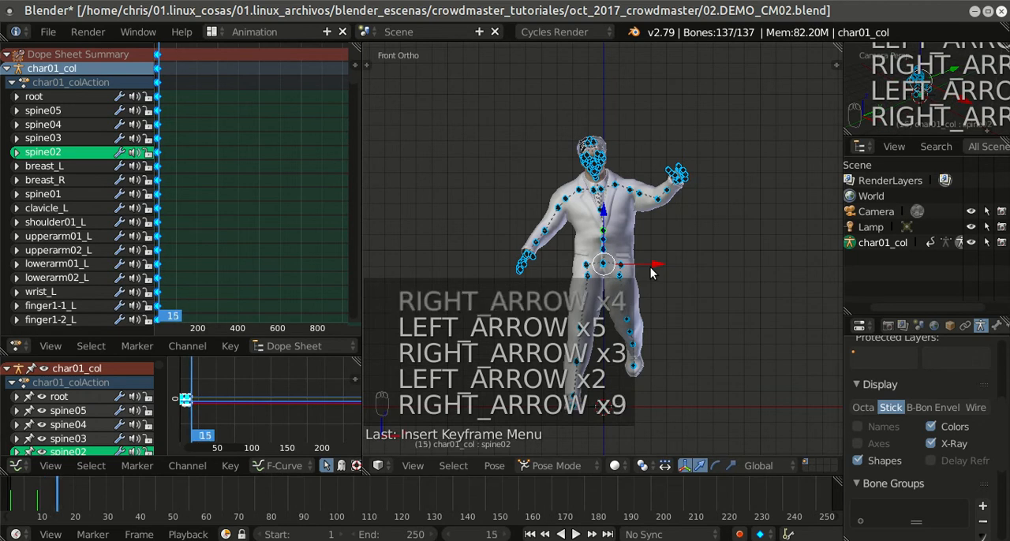
key(Left)
key(Left)
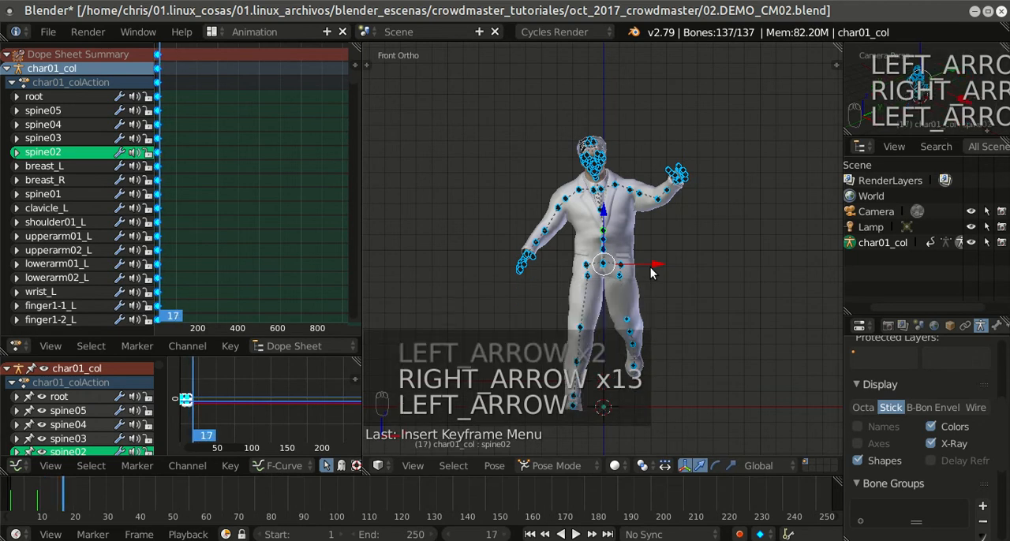
key(Left)
key(Left)
key(Left)
key(Left)
key(Left)
key(Left)
key(Left)
key(Left)
key(Left)
key(Left)
key(Left)
key(Left)
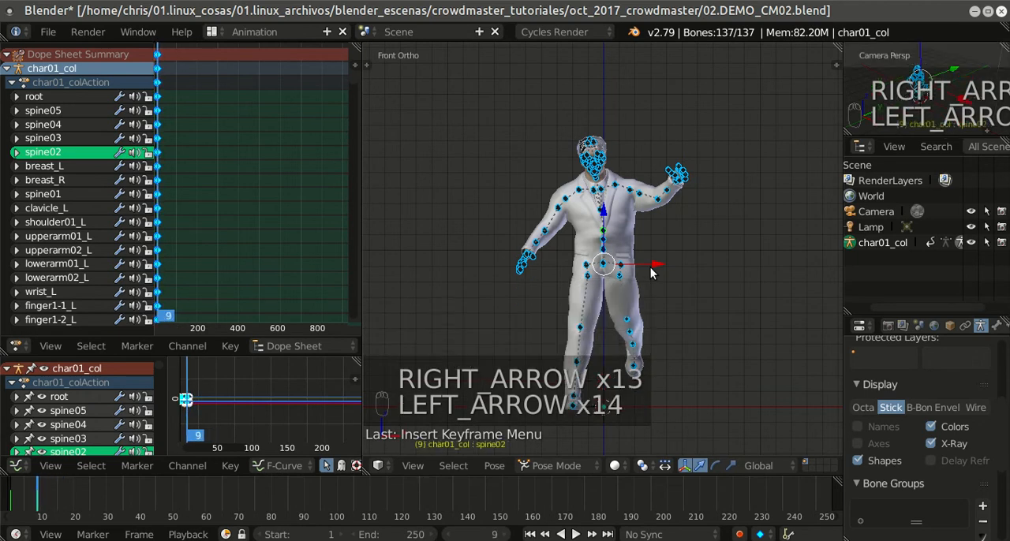
Step: Advance the timeline to frame 16 and make sure all bones are selected
key(Right)
key(Right)
key(Right)
key(Right)
key(Right)
key(Right)
key(Right)
key(Right)
key(Right)
key(Right)
key(Right)
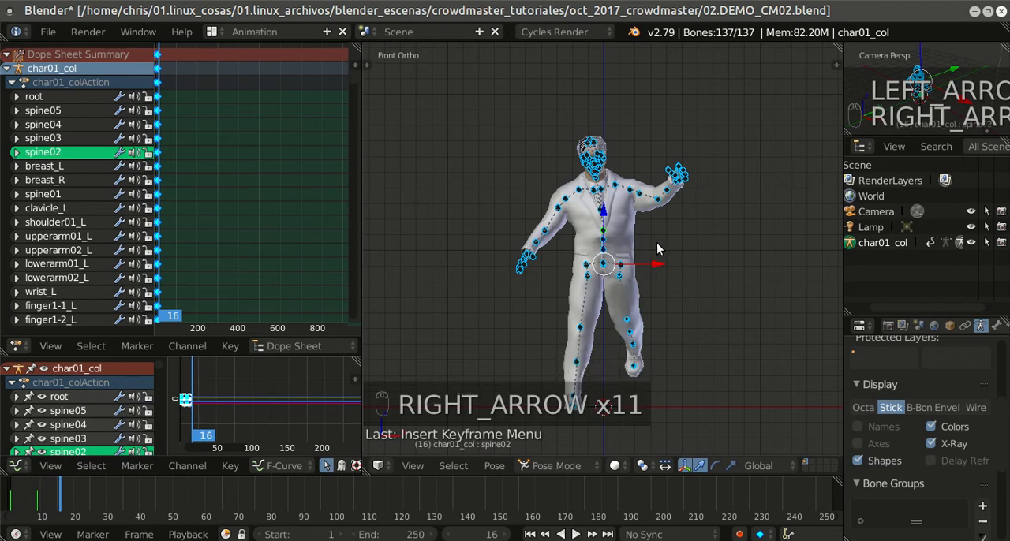
key(a)
key(a)
key(a)
key(a)
key(a)
key(a)
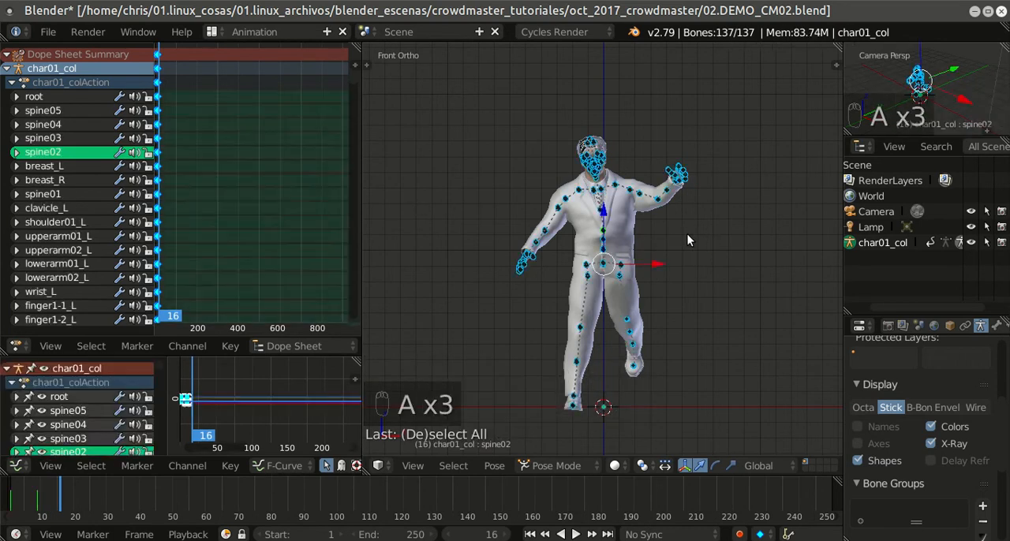
Step: Examine the keyframes at frames 1 and 9 up close in the Dope Sheet
scroll(251, 242, up, 5)
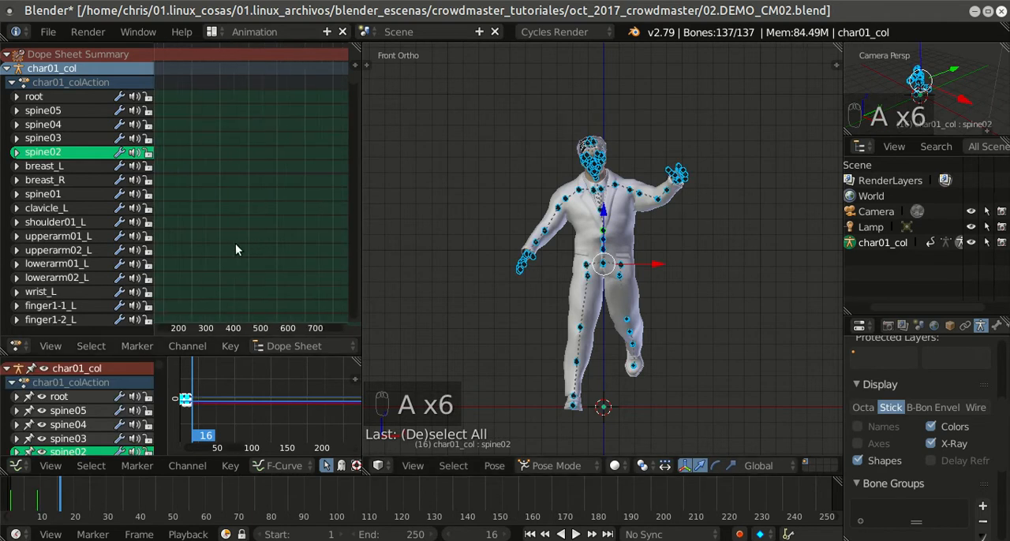
middle_drag(189, 211, 178, 226)
scroll(202, 223, up, 8)
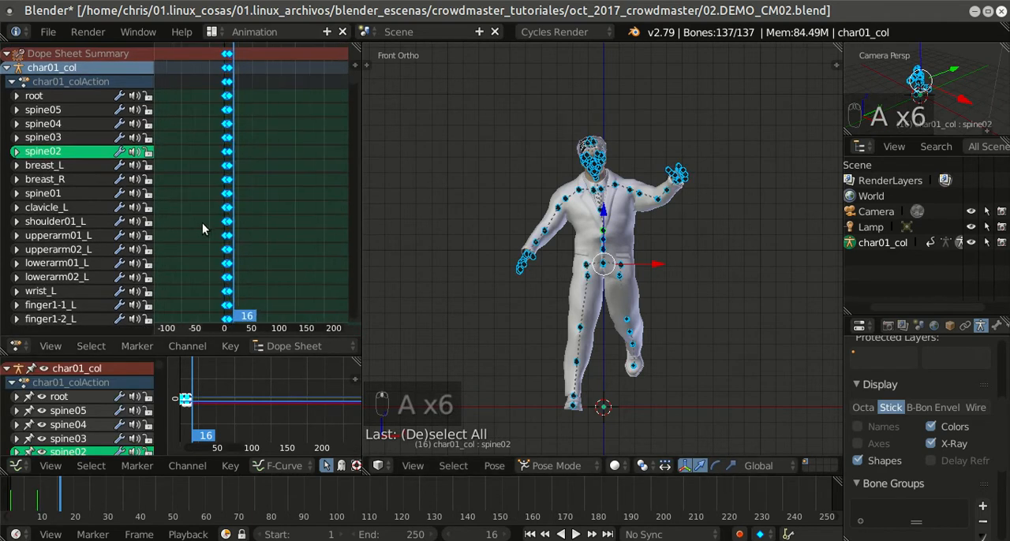
middle_drag(292, 228, 253, 228)
scroll(253, 231, up, 3)
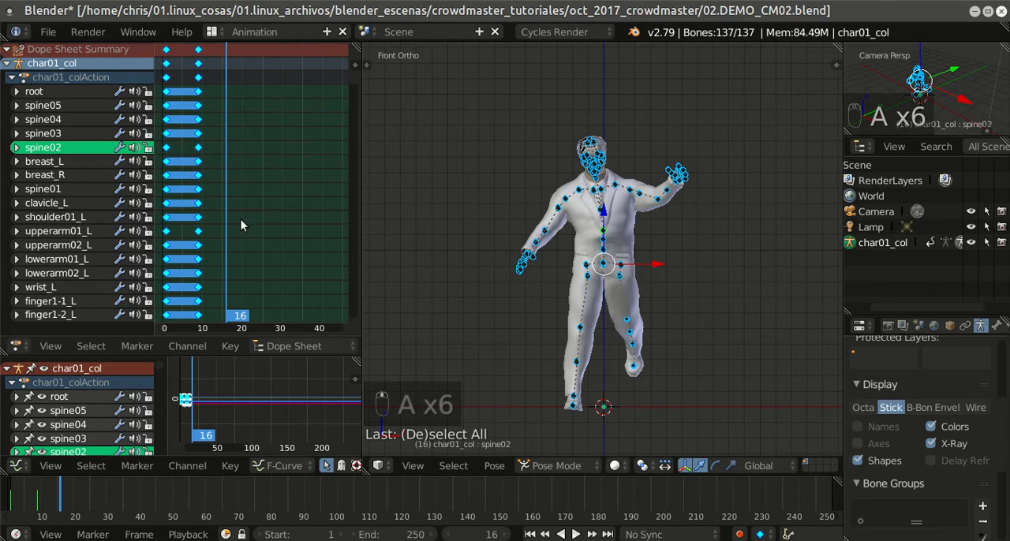
Step: Copy all the armature's keyframes from frames 1 and 9 and paste them flipped, starting at frame 16
scroll(230, 349, down, 5)
scroll(231, 347, down, 8)
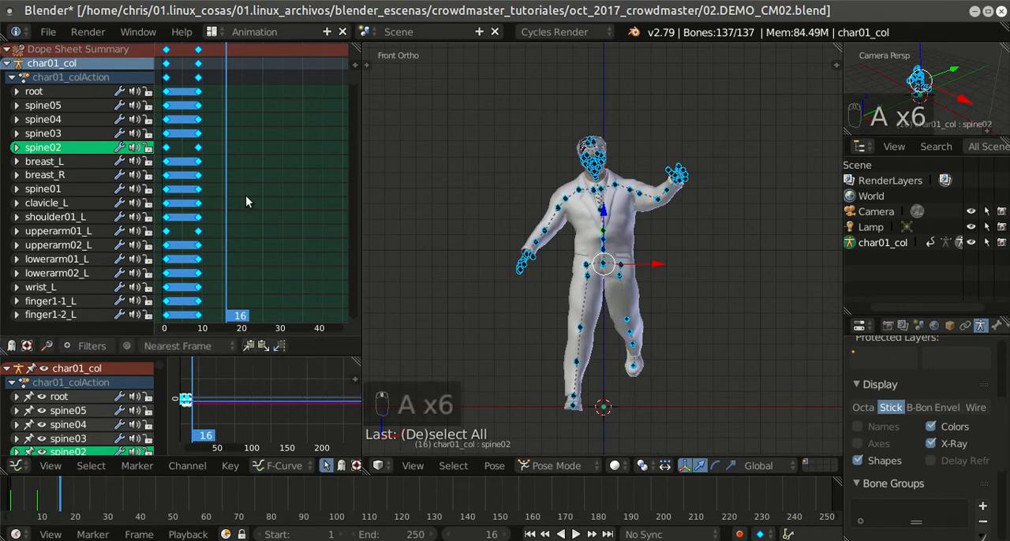
key(a)
key(a)
key(a)
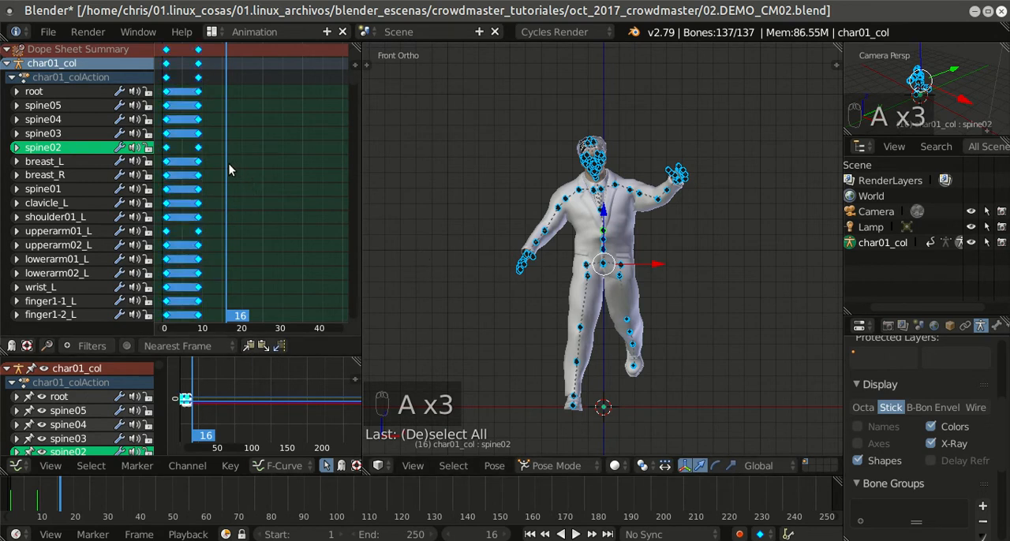
click(246, 350)
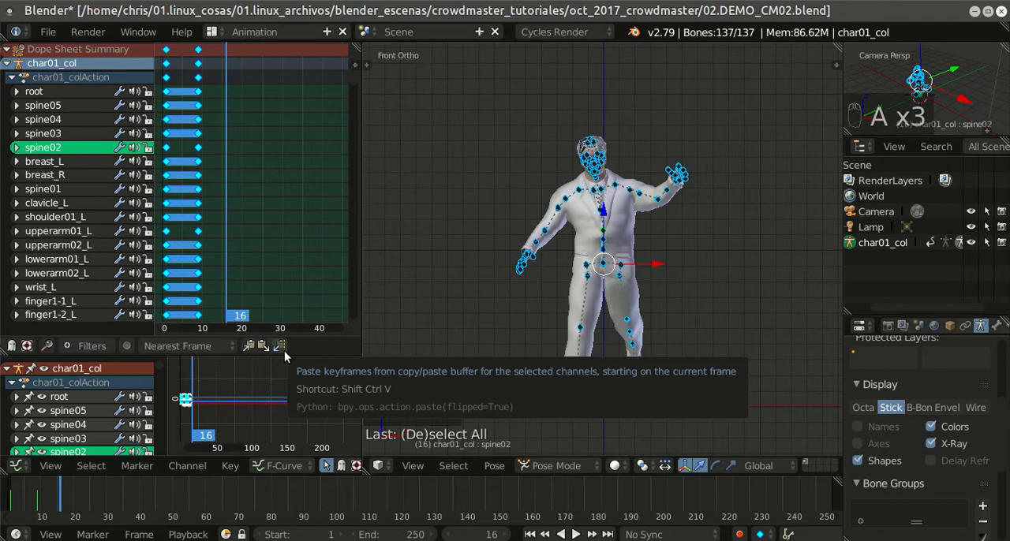
click(284, 351)
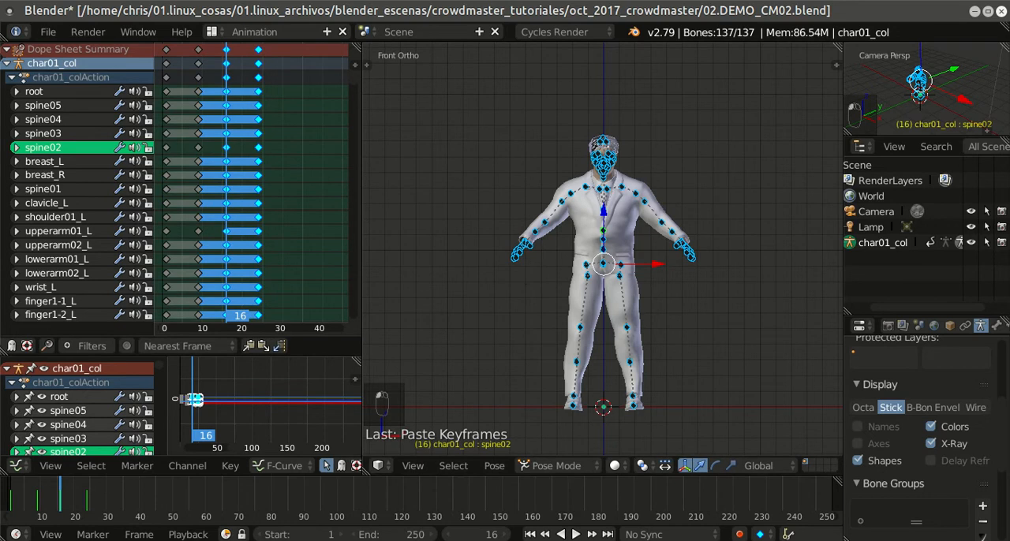
Step: Play the animation from frame 1 a few times to check the mirrored poses, and return to the first frame
click(577, 534)
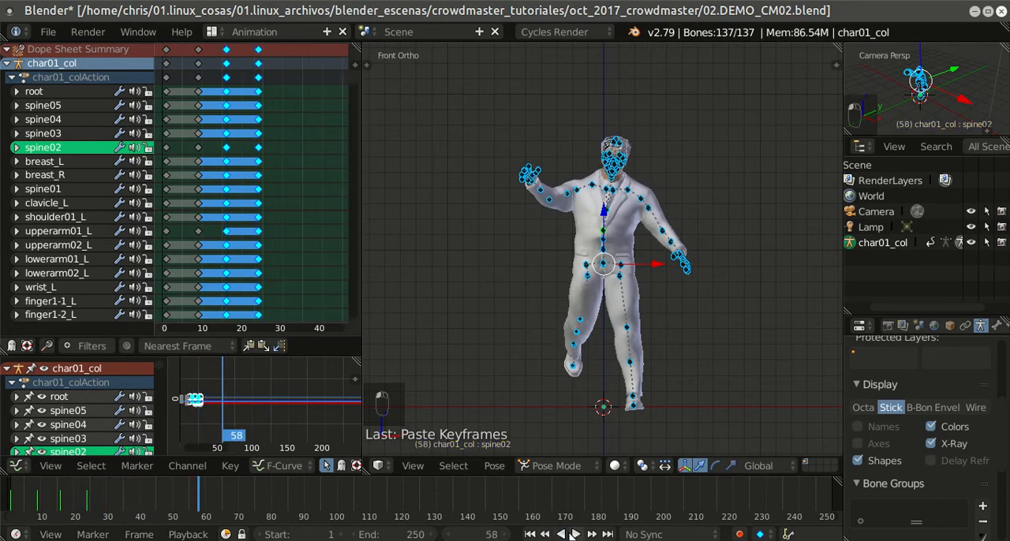
click(529, 534)
click(577, 534)
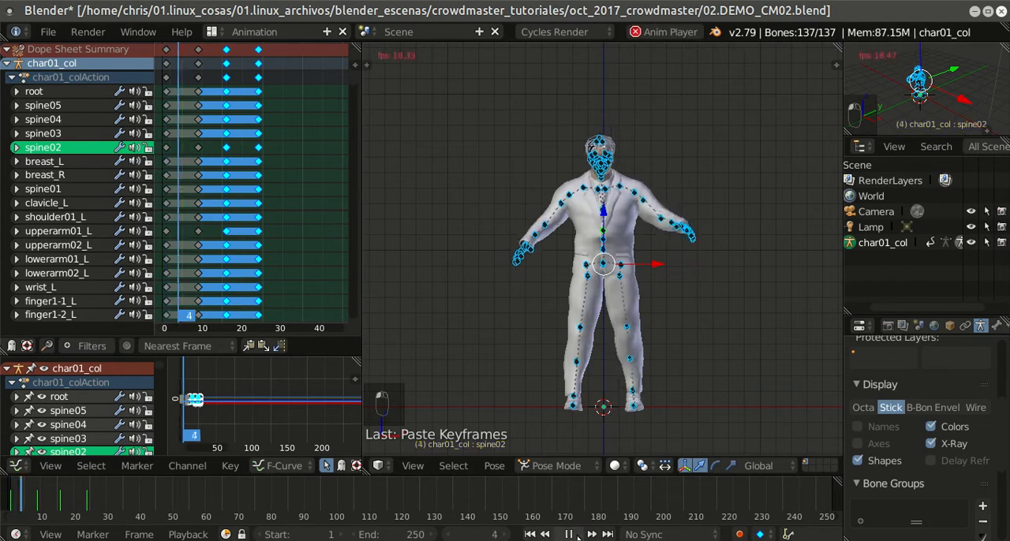
click(577, 534)
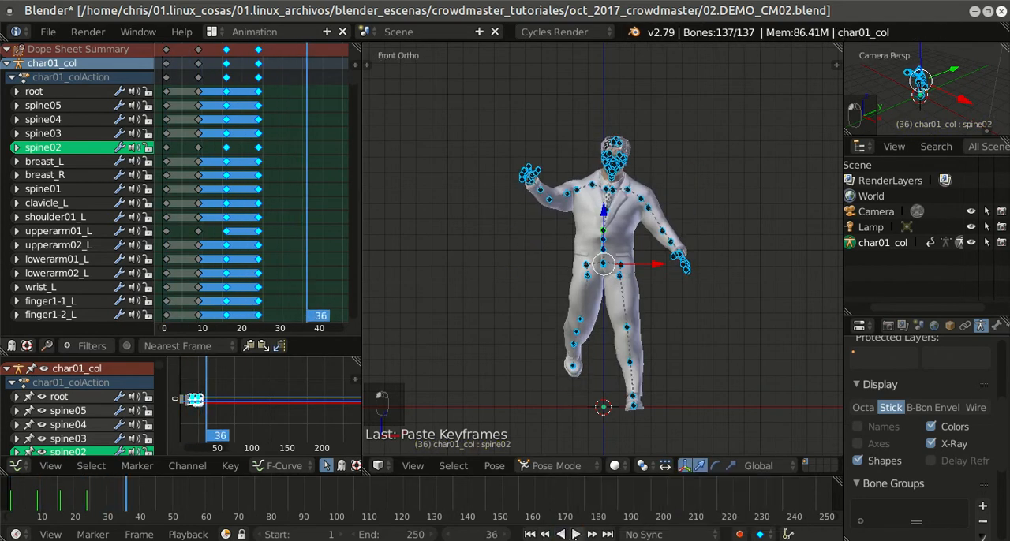
click(529, 534)
click(576, 534)
click(571, 535)
click(529, 534)
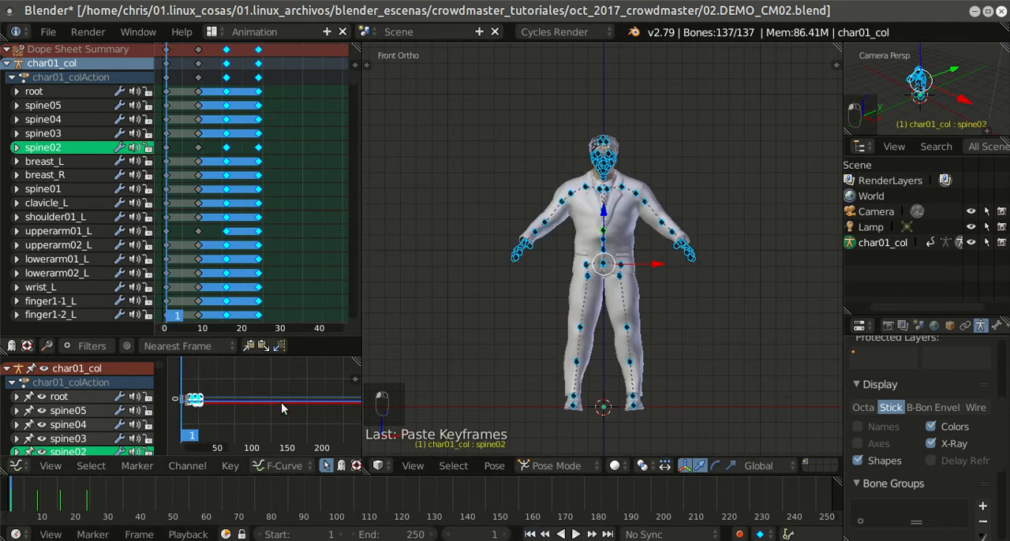
Step: Set the handle type of all the armature's keyframes to Automatic in the maximized Graph Editor, and restore the layout
key(ctrl+Up)
scroll(482, 334, up, 8)
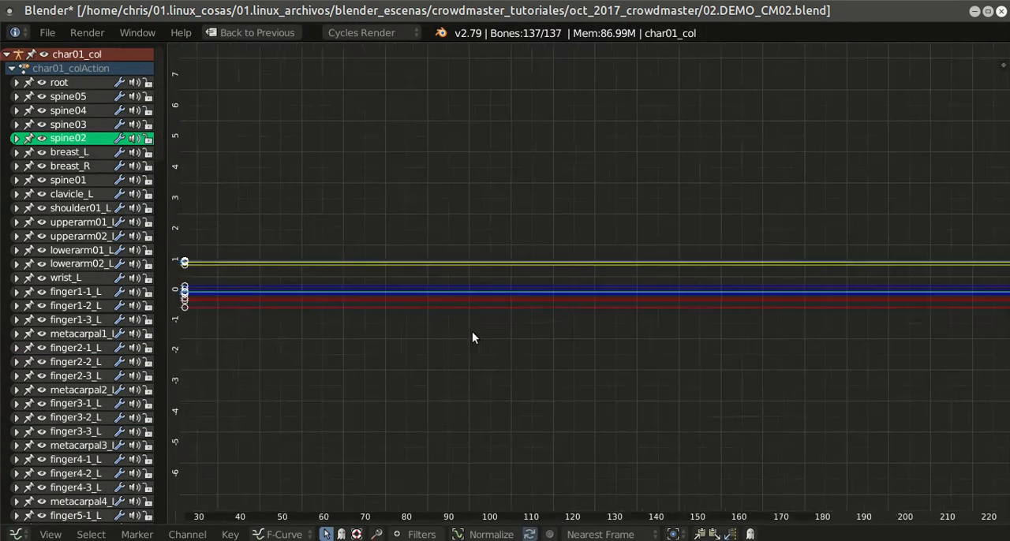
scroll(461, 336, up, 4)
middle_drag(272, 291, 904, 271)
ctrl+middle_drag(753, 308, 712, 335)
key(a)
key(a)
key(a)
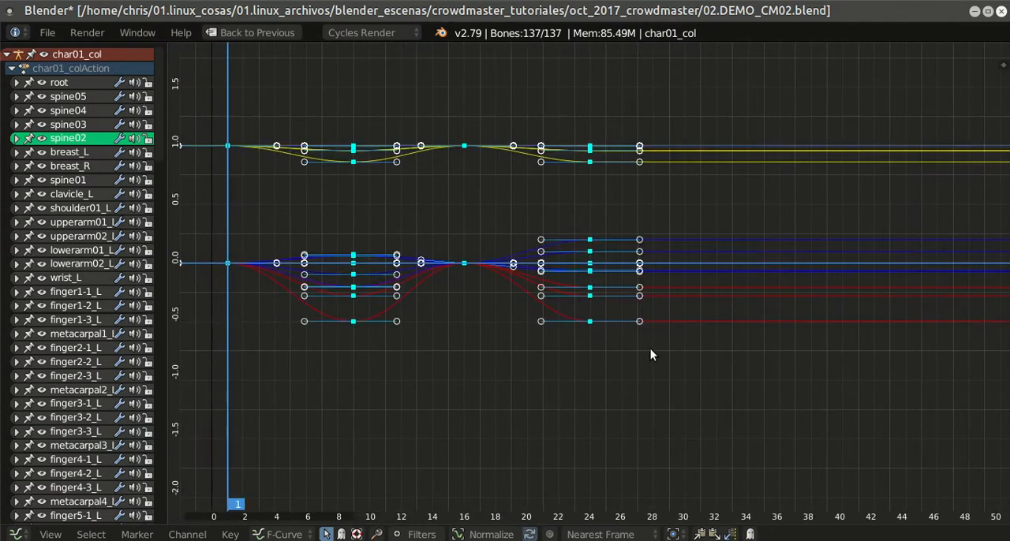
key(a)
key(a)
key(a)
key(v)
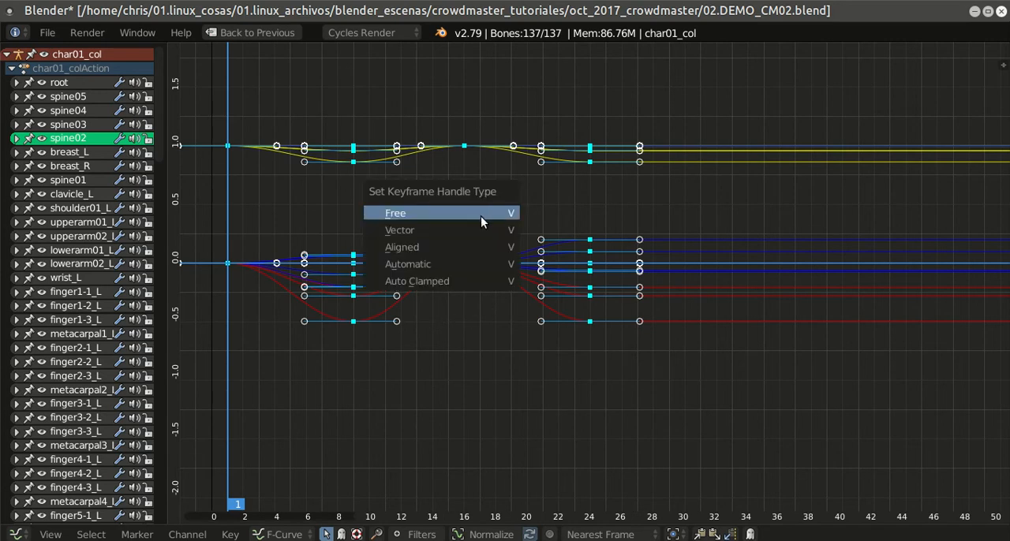
click(453, 265)
key(shift+space)
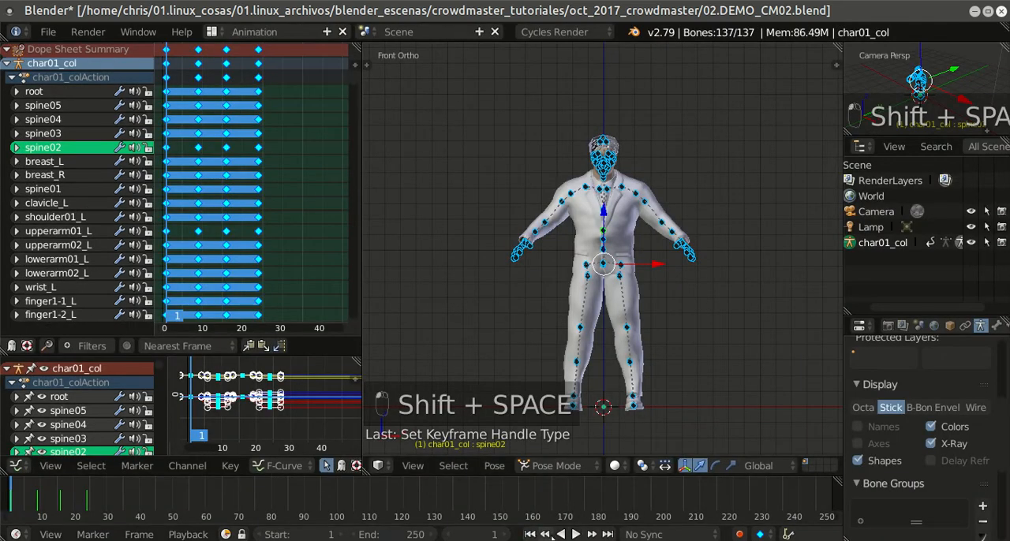
Step: Play back the animation with its new handles, return to frame 1 and save the blend file
click(575, 534)
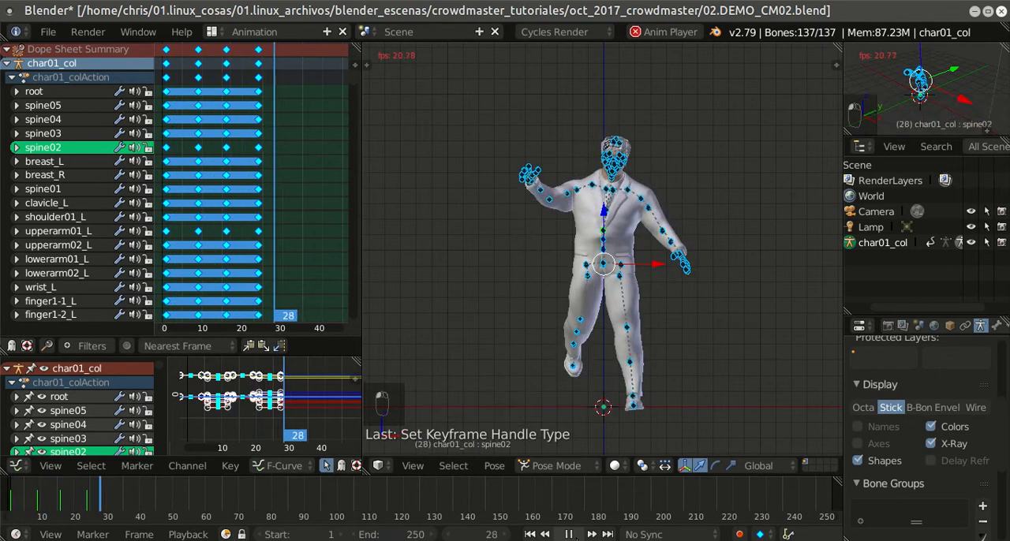
click(568, 534)
click(529, 534)
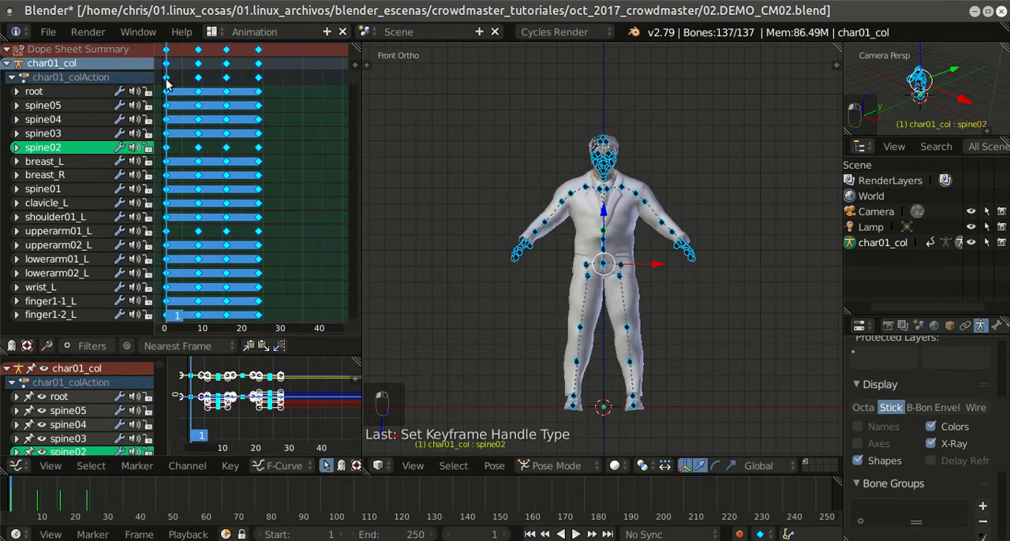
click(48, 32)
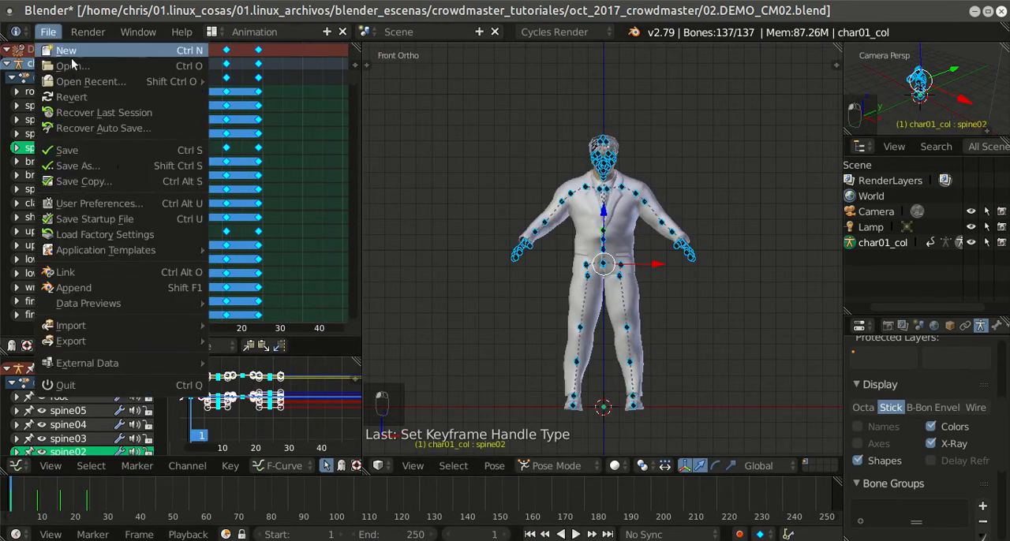
click(118, 150)
Step: Switch to the Default screen layout and put the char01_col armature into Object Mode
scroll(584, 228, down, 2)
middle_drag(582, 223, 510, 258)
scroll(511, 258, down, 3)
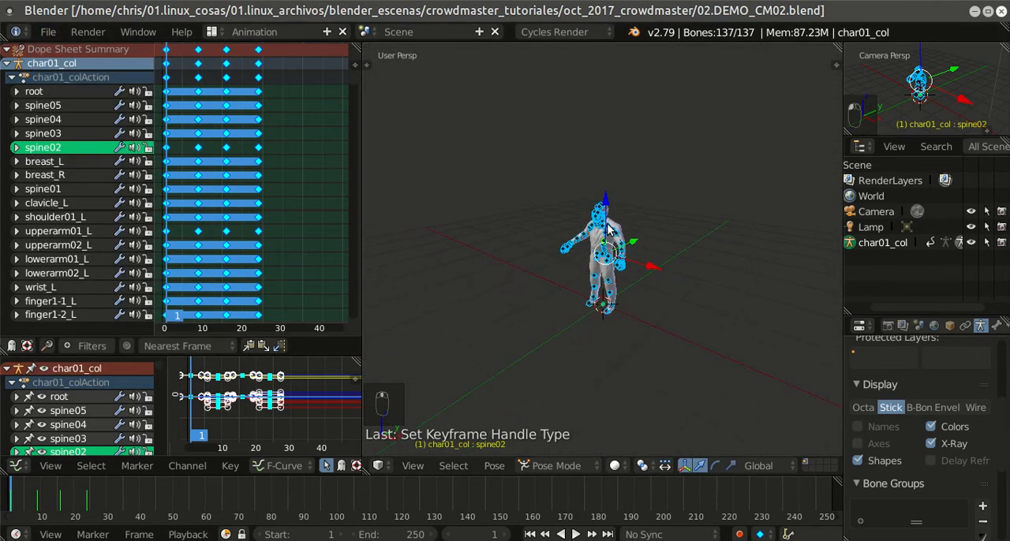
click(215, 31)
click(247, 99)
scroll(530, 233, up, 3)
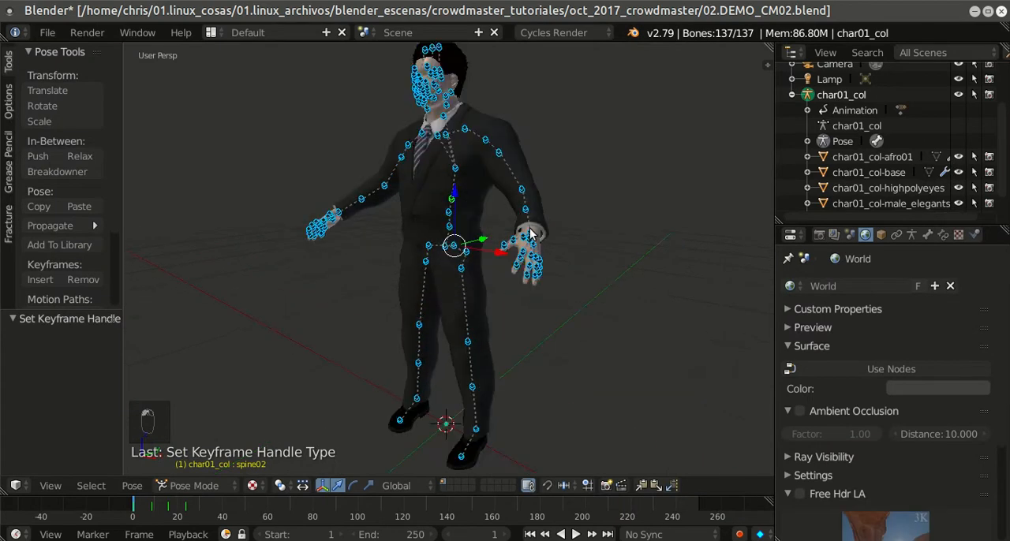
middle_drag(530, 232, 584, 237)
scroll(598, 242, down, 3)
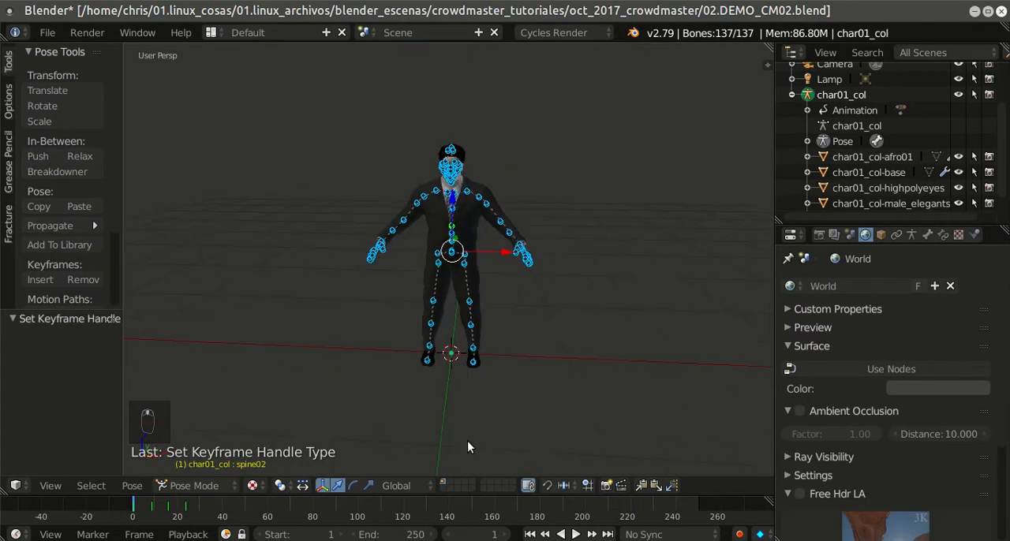
click(200, 487)
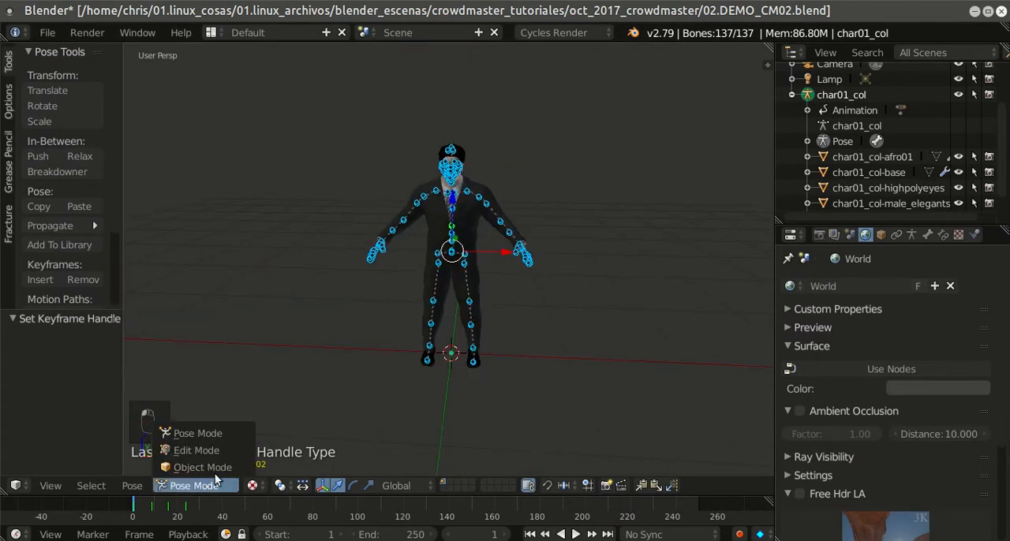
click(189, 467)
Step: Play the animation on the textured character in Object Mode and return to frame 1
scroll(624, 308, up, 3)
scroll(625, 304, down, 3)
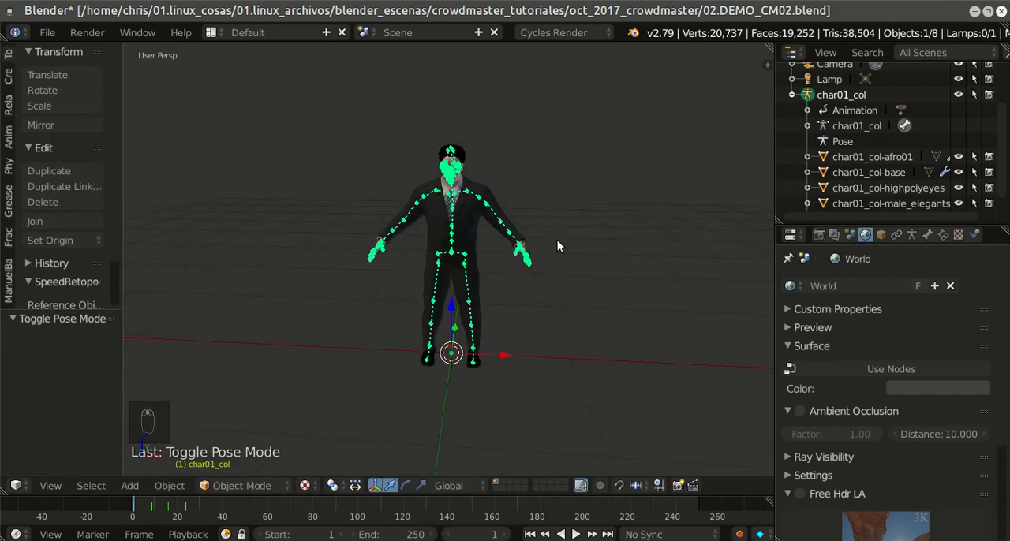
scroll(559, 237, up, 2)
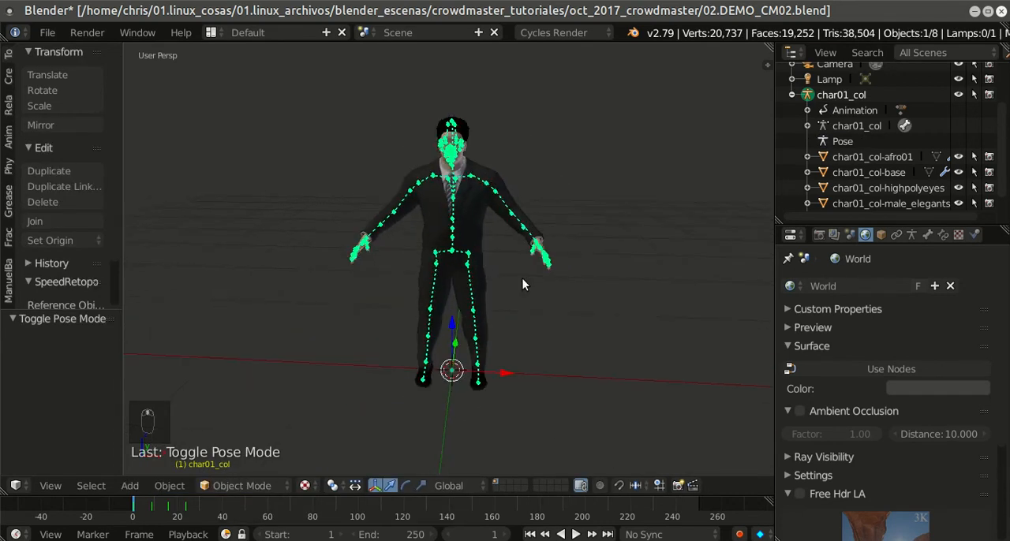
click(544, 534)
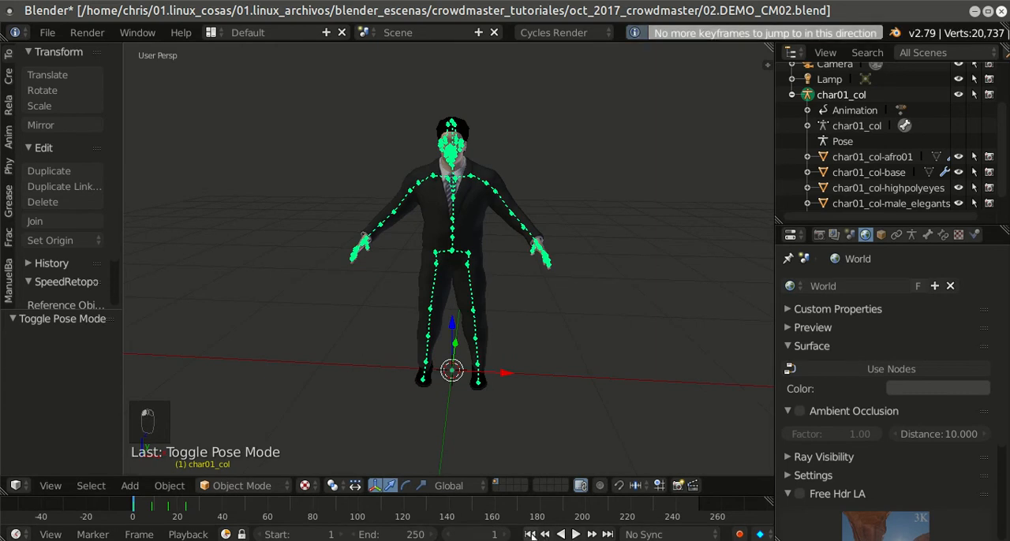
click(575, 534)
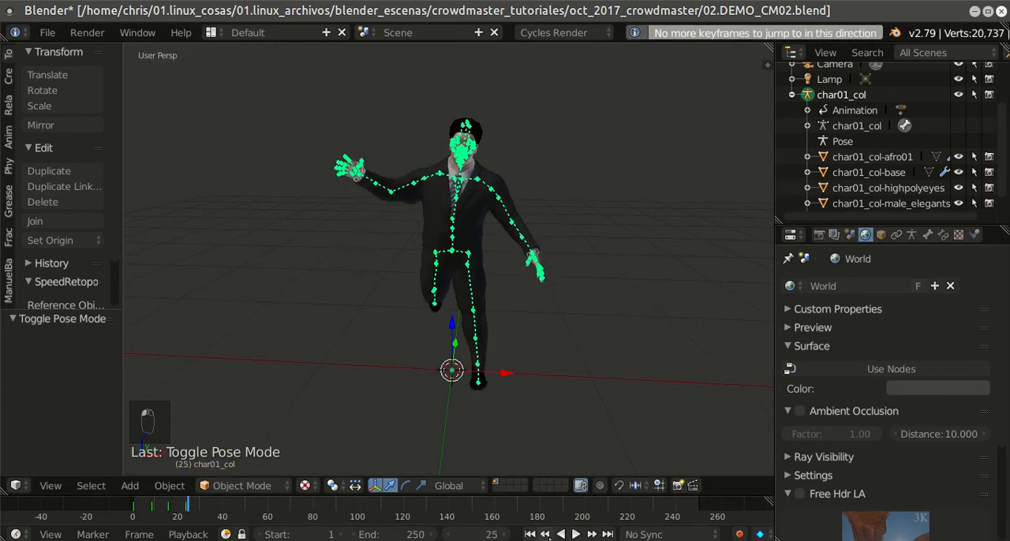
click(533, 536)
Step: Show the armature's transform properties and examine the character from several sides
scroll(526, 129, down, 1)
middle_drag(526, 130, 711, 163)
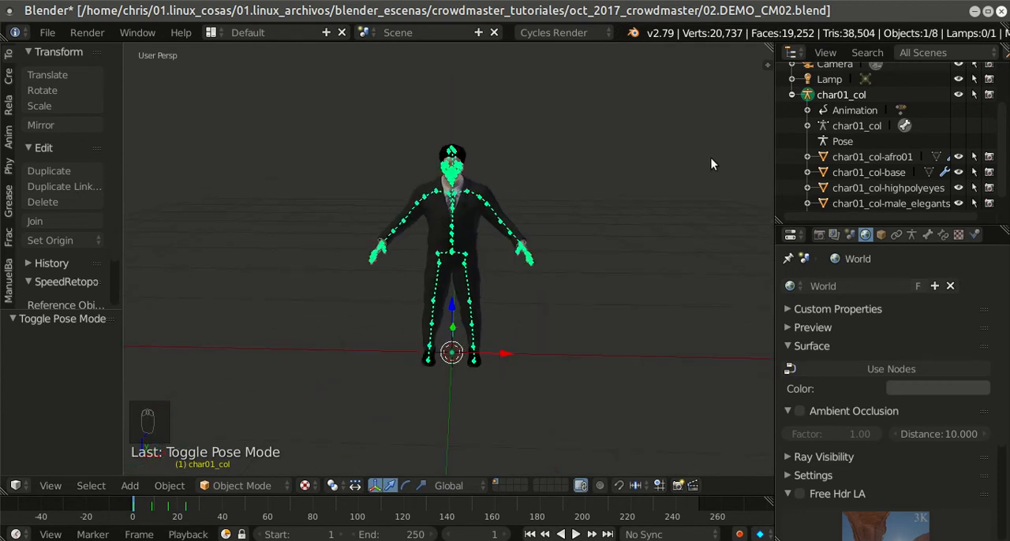
key(n)
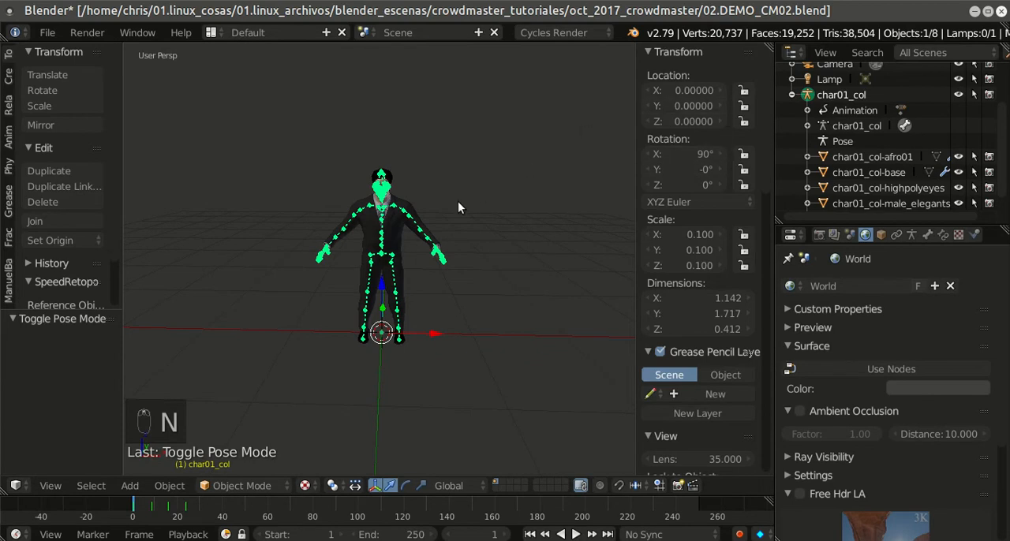
scroll(467, 196, down, 3)
scroll(471, 200, up, 4)
middle_drag(483, 200, 418, 218)
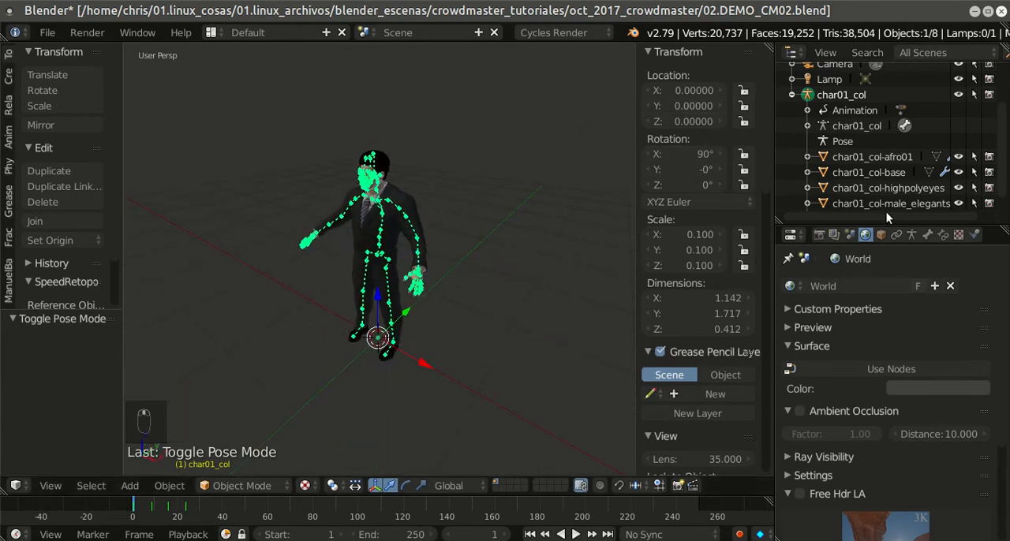
scroll(523, 175, down, 3)
middle_drag(522, 175, 548, 173)
scroll(497, 244, up, 4)
mouse_move(497, 245)
middle_down()
mouse_move(536, 239)
mouse_move(516, 240)
middle_up()
scroll(535, 239, down, 2)
scroll(517, 240, up, 2)
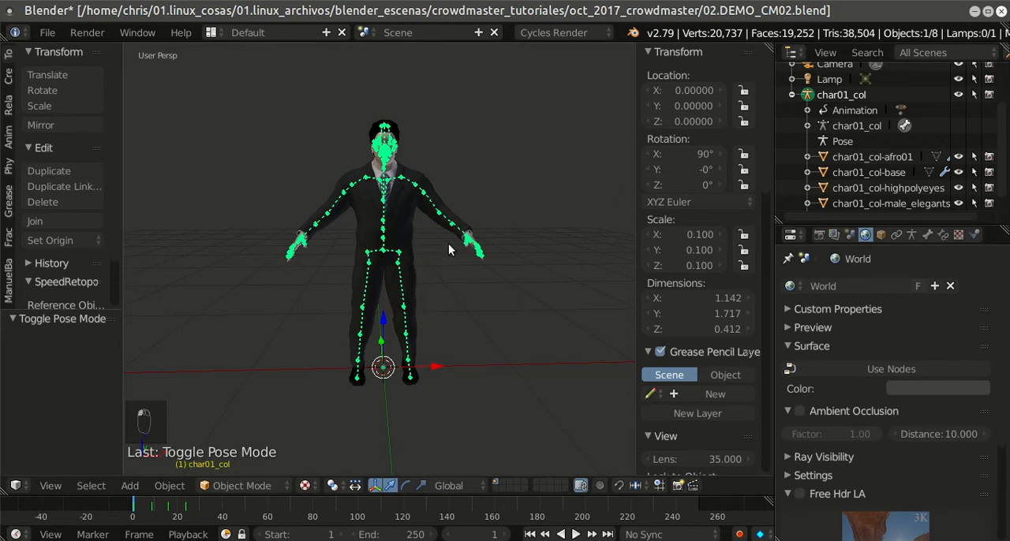
Step: Box-select the char01_col armature with all its meshes and put them in a new group named gr_ch01
scroll(505, 221, down, 2)
key(a)
key(a)
key(a)
key(a)
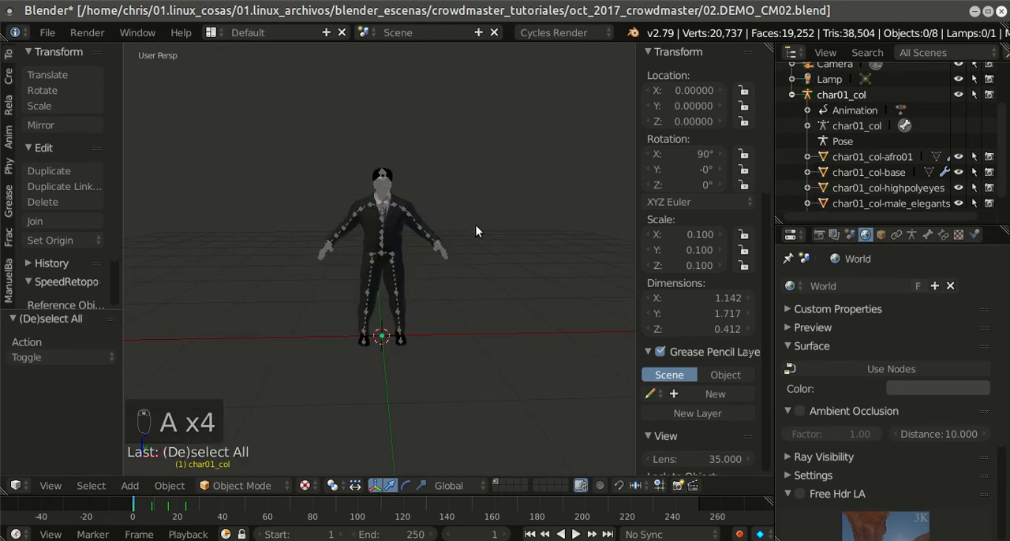
drag(272, 124, 491, 378)
scroll(507, 316, down, 1)
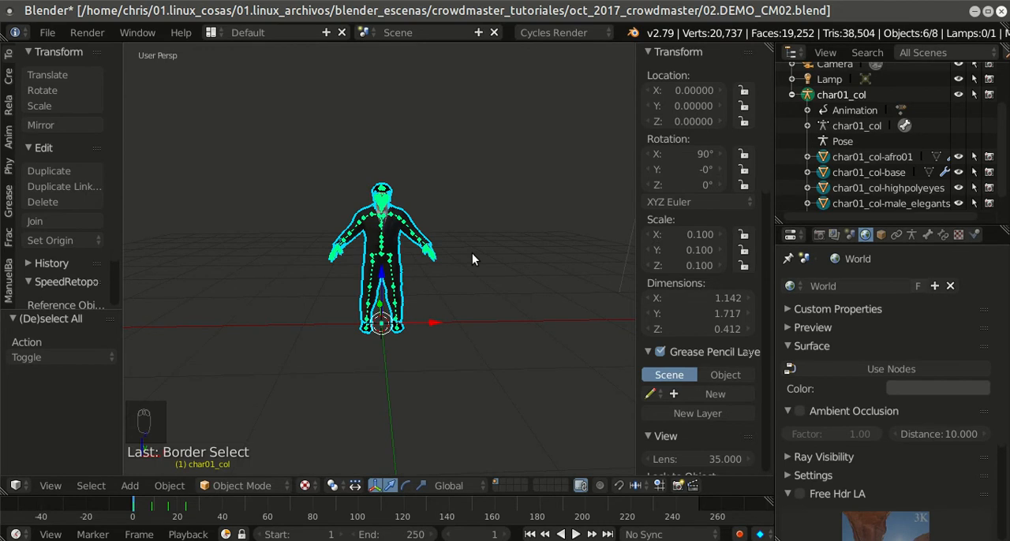
key(ctrl+g)
click(36, 356)
text(ch_01)
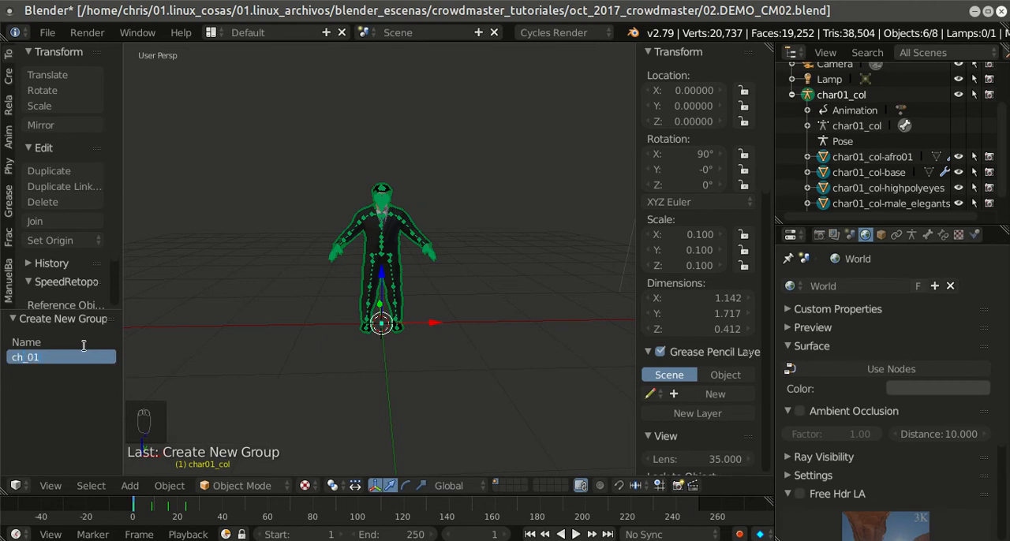
key(BackSpace)
key(BackSpace)
key(BackSpace)
key(BackSpace)
key(Return)
Step: List the groups in the outliner and select all objects through the gr_ch01 group
click(953, 52)
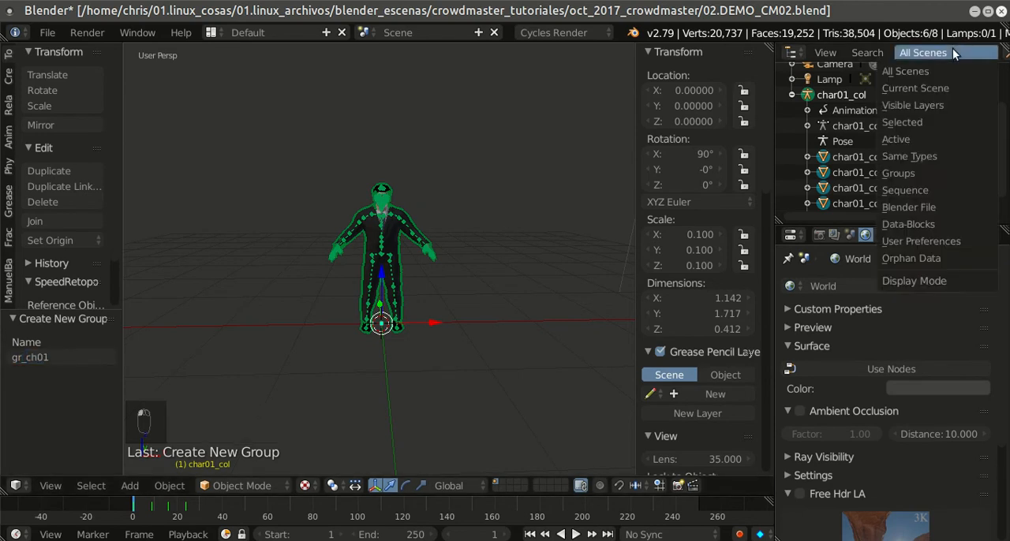
click(908, 172)
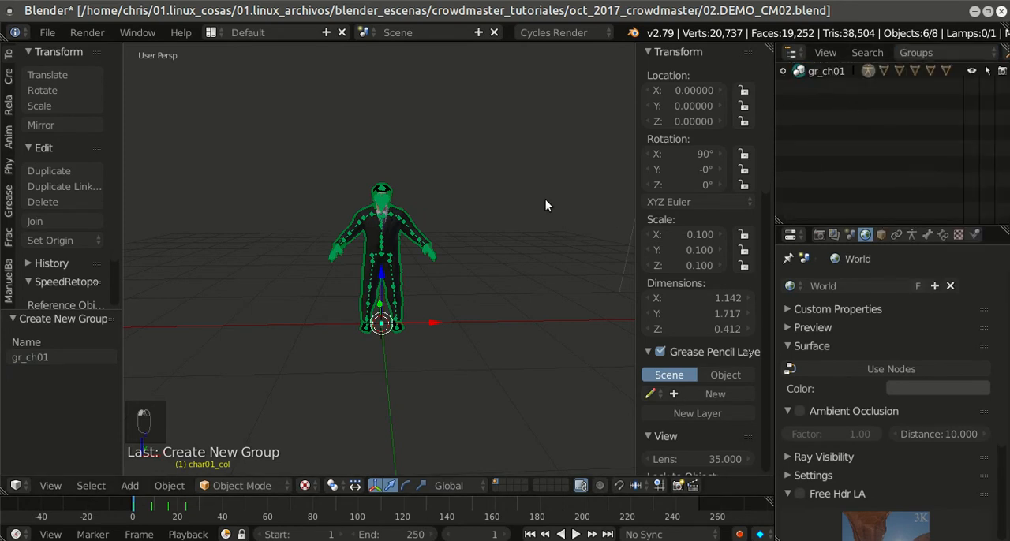
key(a)
key(a)
key(a)
key(a)
click(802, 72)
Step: Rotate the character twice by 90° around the global Z axis
middle_drag(463, 276, 488, 275)
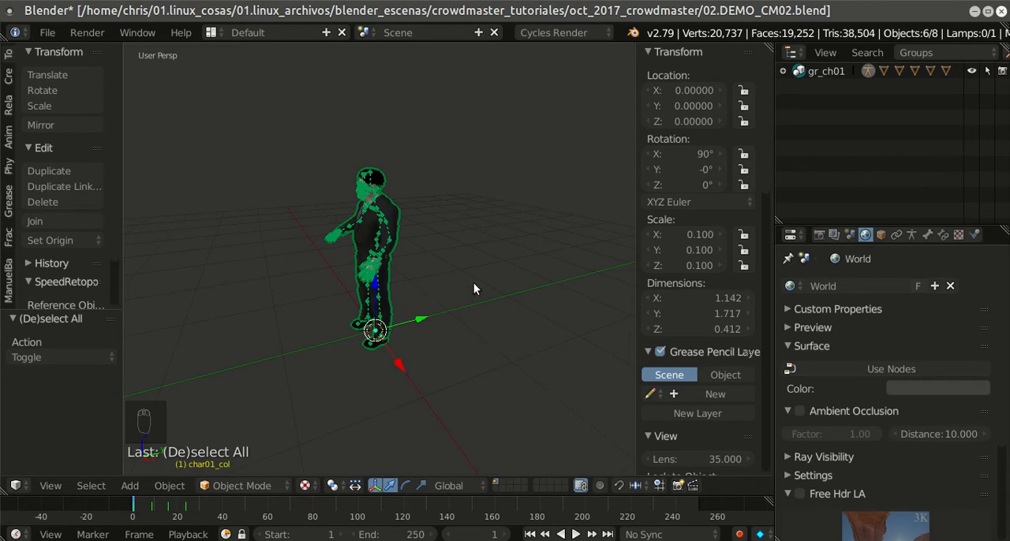
text(rz90)
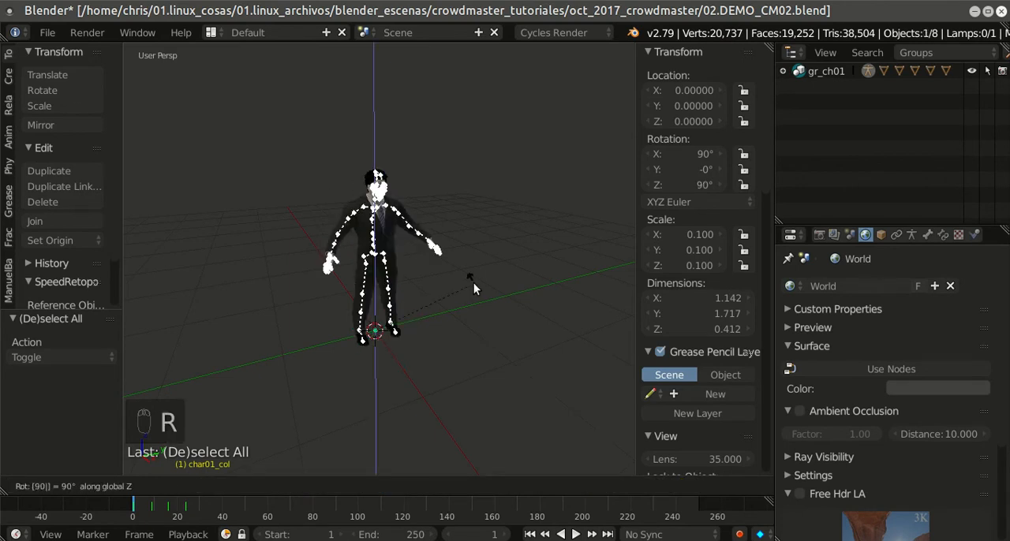
key(Return)
text(r)
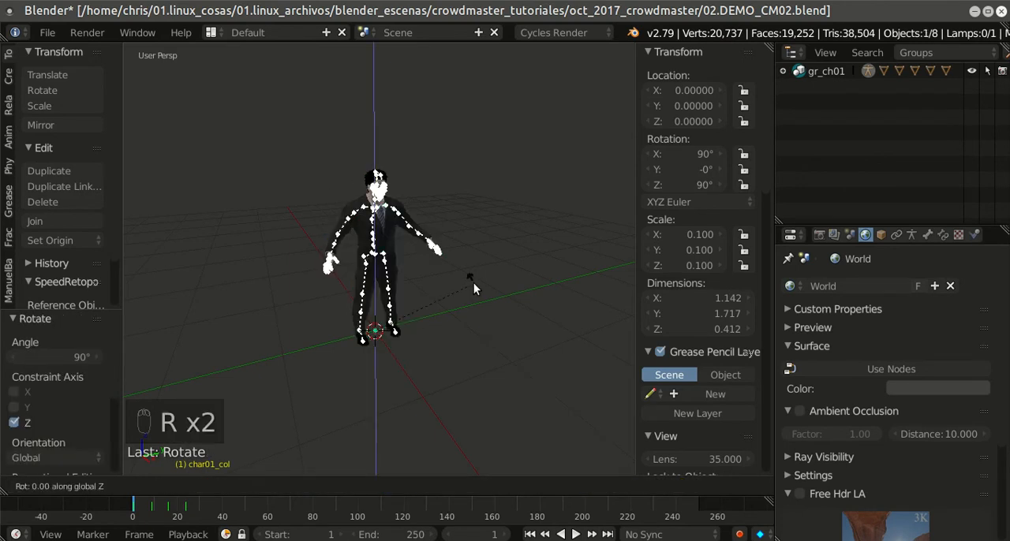
text(90)
key(Return)
middle_drag(554, 290, 529, 267)
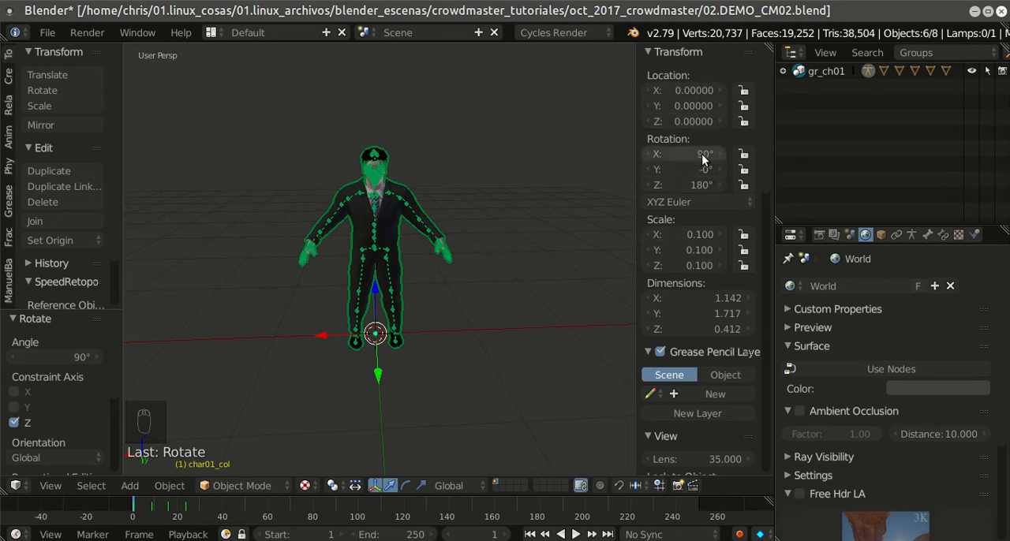
Step: Apply location, rotation and scale to the selected character objects and save the blend file
scroll(552, 181, down, 1)
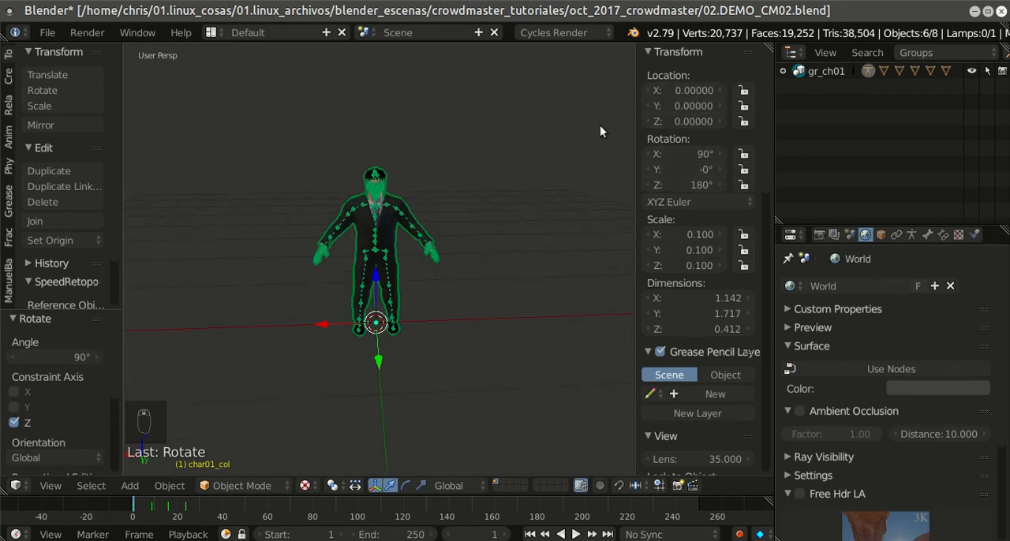
key(ctrl+a)
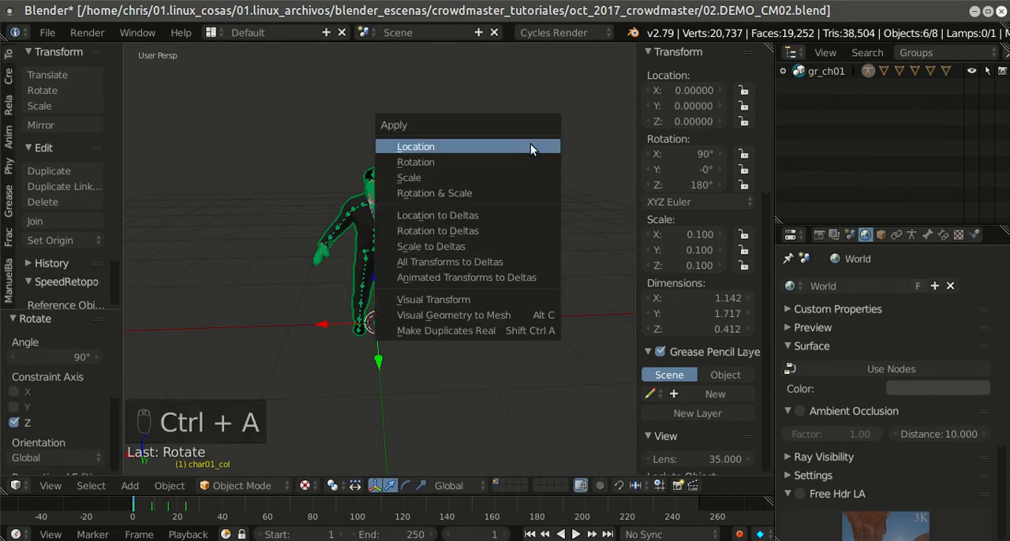
click(532, 148)
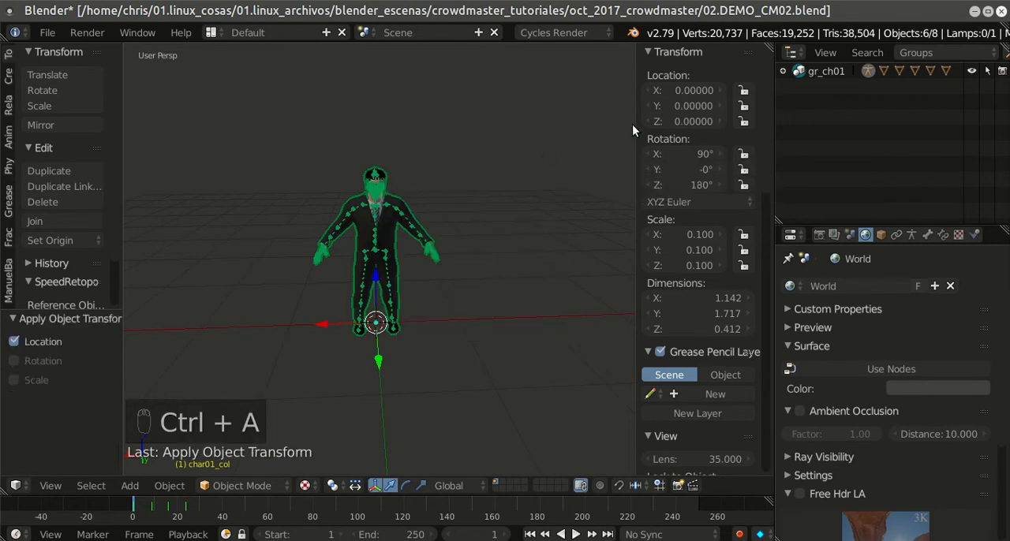
key(ctrl+a)
click(509, 158)
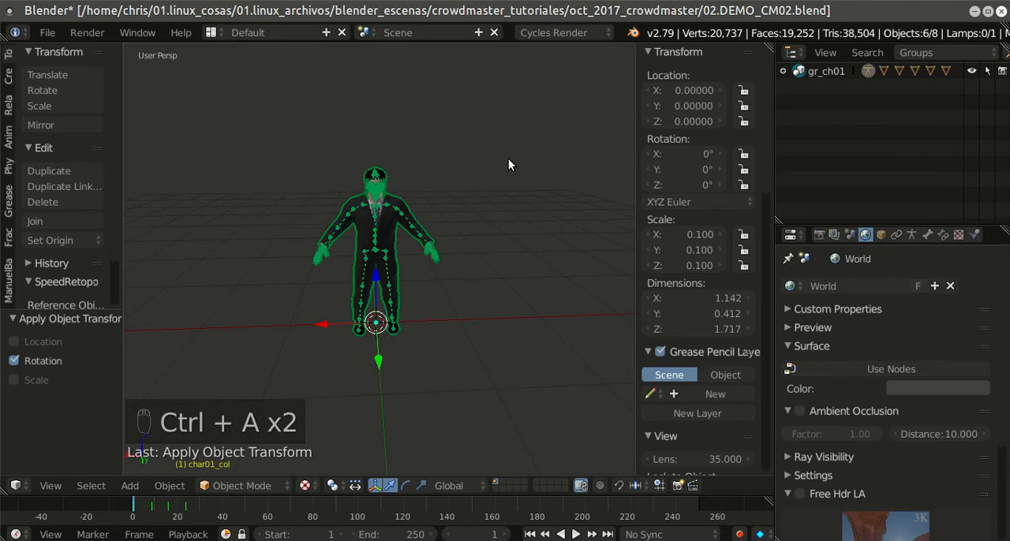
key(ctrl+a)
click(501, 171)
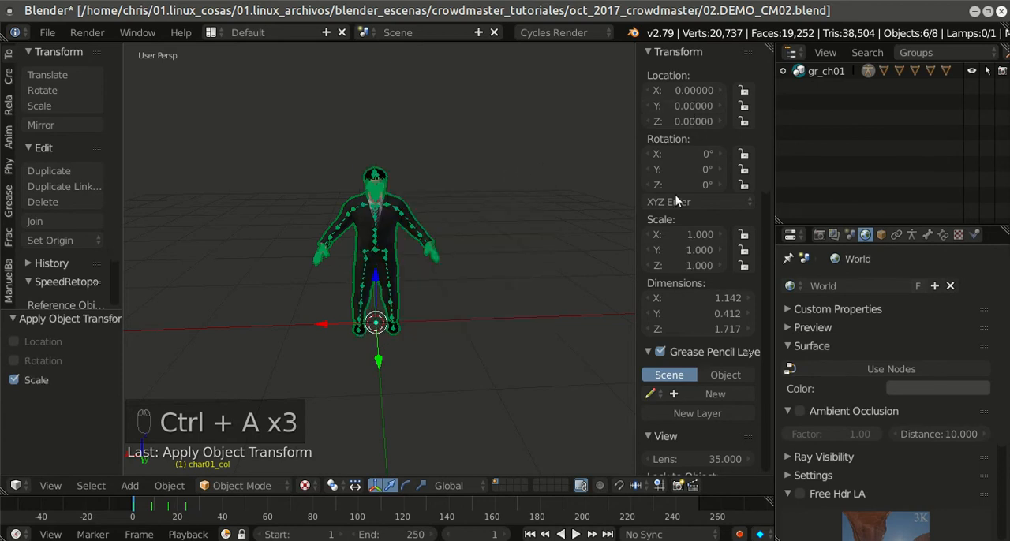
click(47, 33)
click(74, 150)
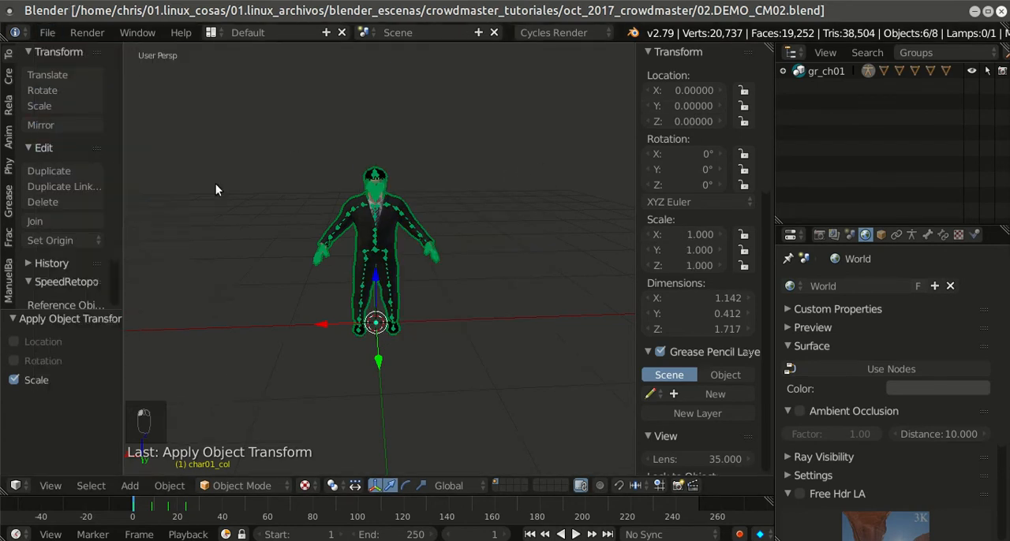
Step: Play the animation from the first frame, stop it and return to frame 1
scroll(377, 199, down, 3)
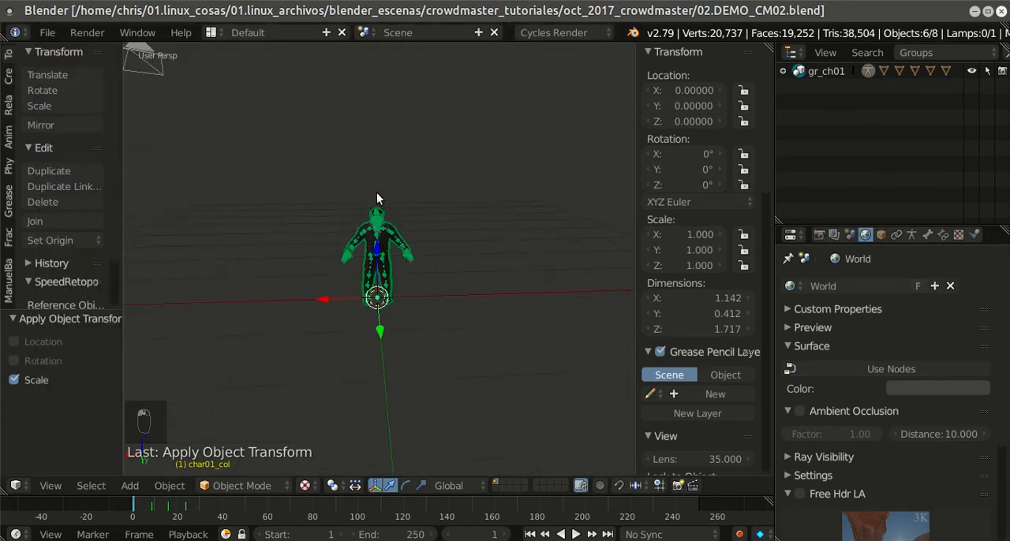
click(528, 535)
click(575, 534)
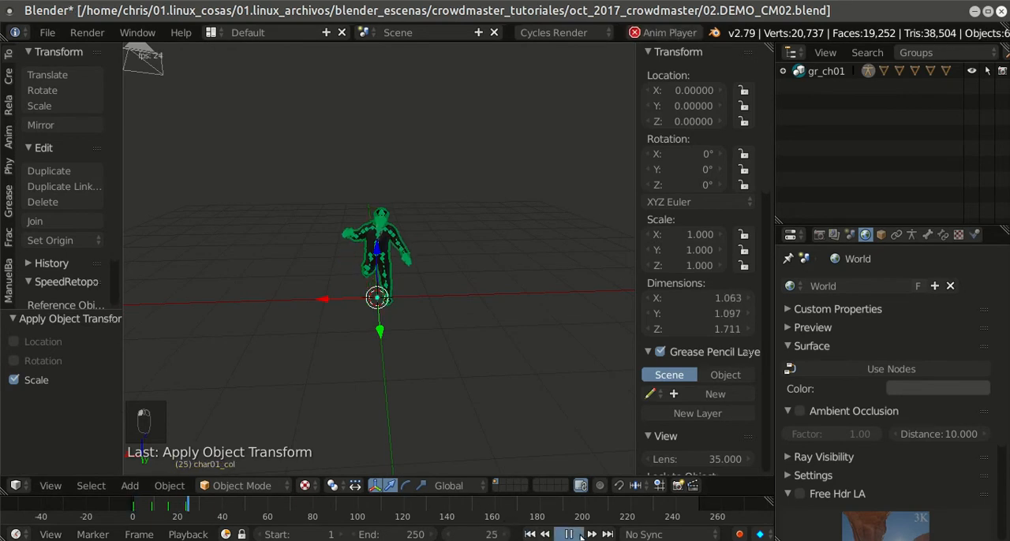
click(568, 534)
click(528, 535)
middle_drag(532, 448, 475, 278)
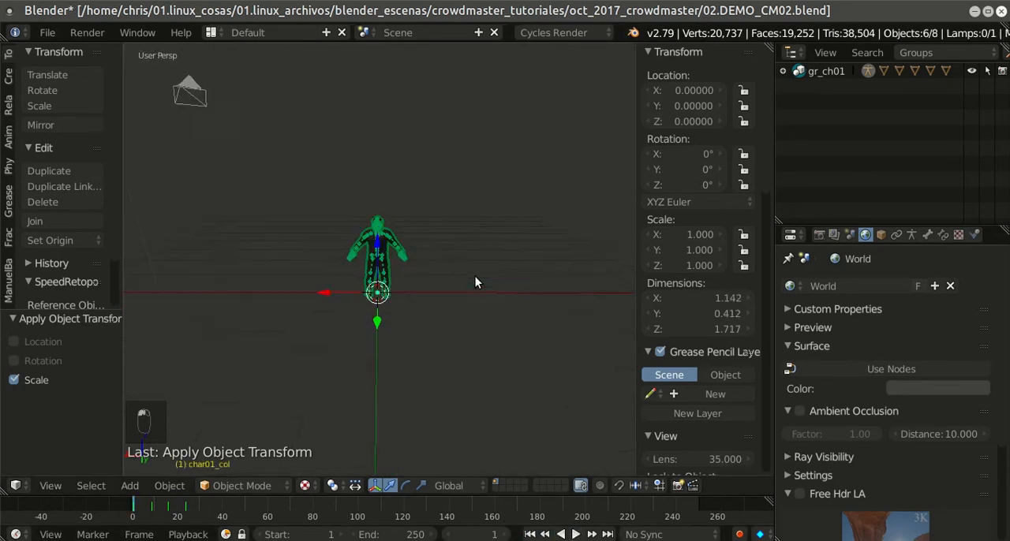
Step: Clear the selection, select everything in the gr_ch01 group and move it to layer 5
key(a)
key(a)
key(a)
key(a)
key(a)
key(a)
key(a)
key(a)
key(a)
key(a)
key(a)
key(a)
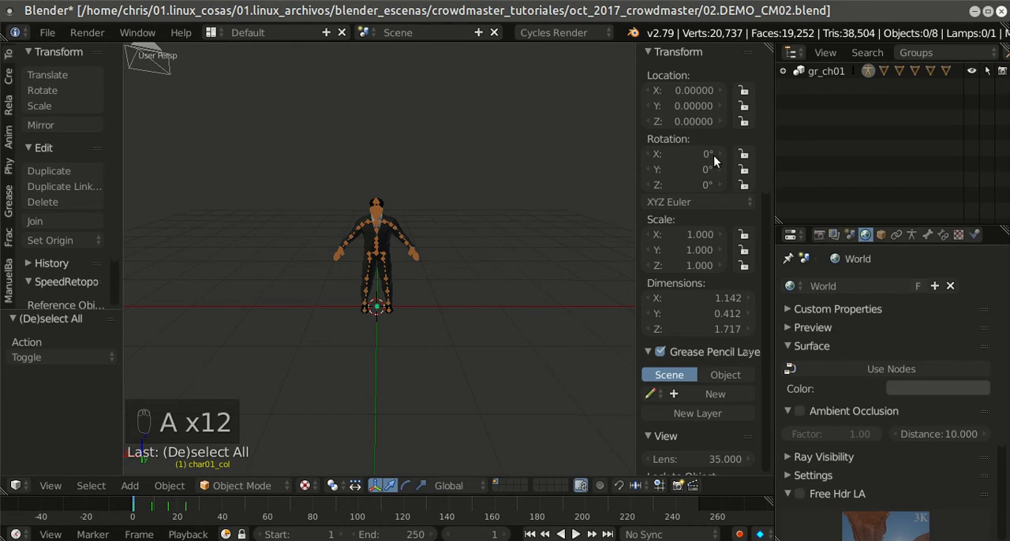
click(816, 71)
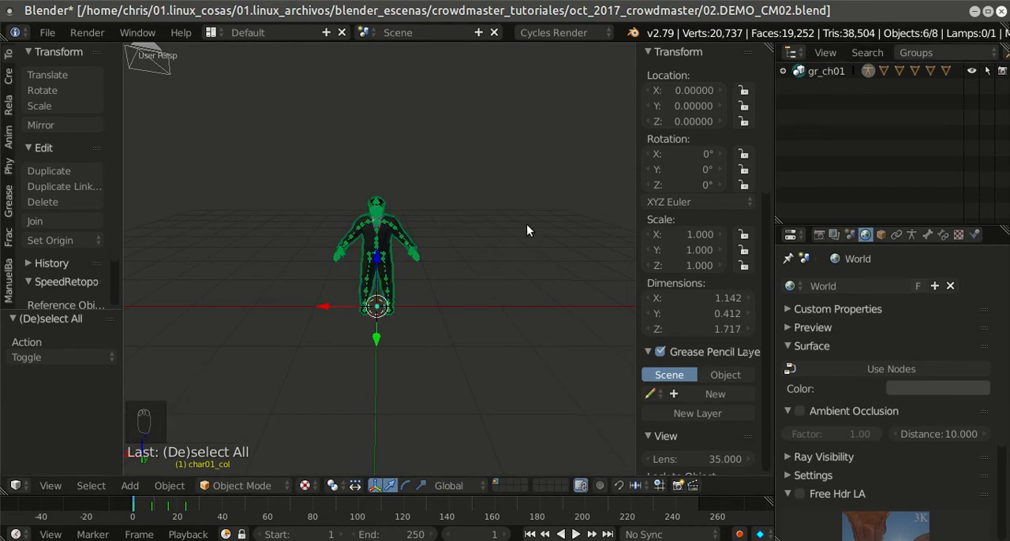
key(m)
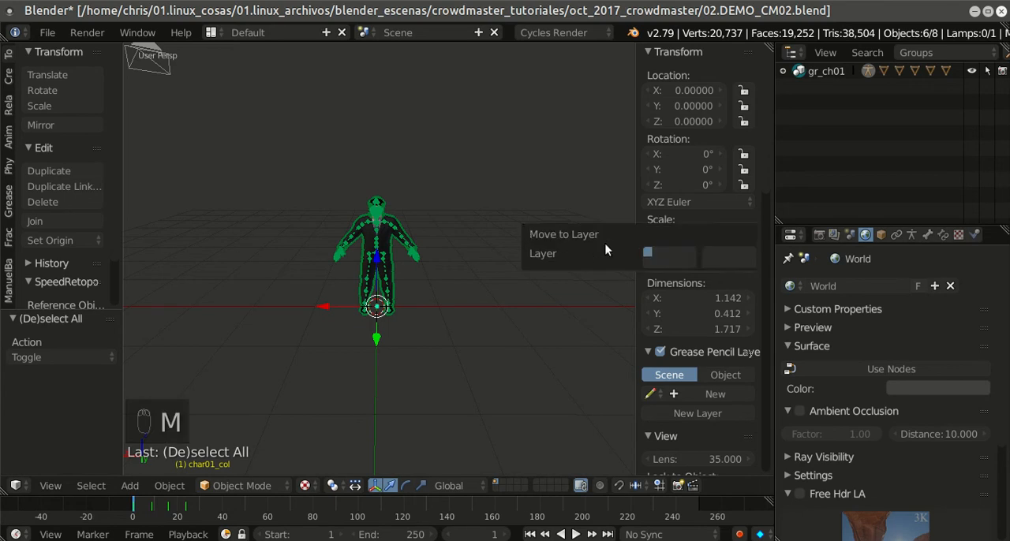
click(690, 252)
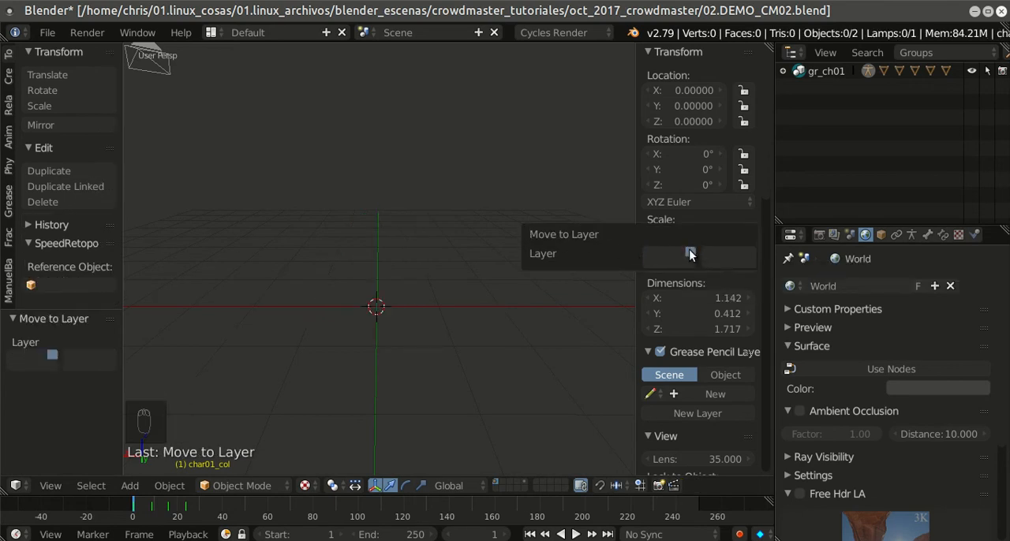
Step: Check the character on layer 5, return to layer 1 and hide the transform properties
click(525, 485)
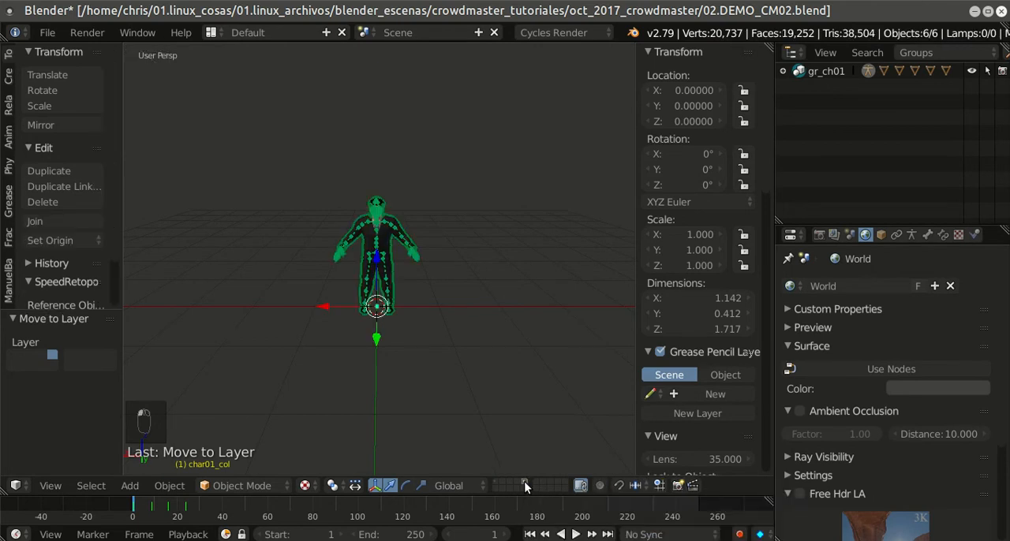
scroll(475, 276, down, 2)
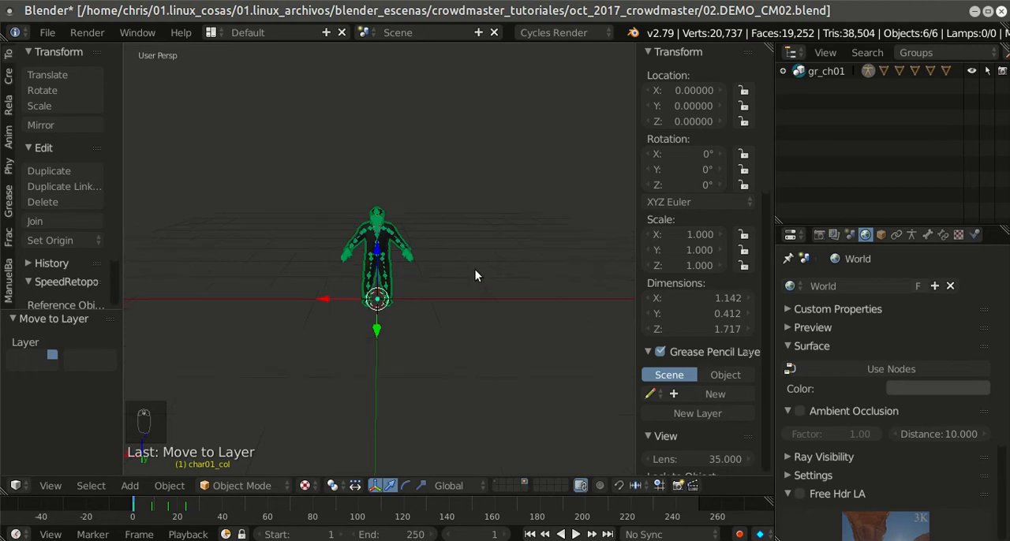
click(497, 482)
middle_drag(386, 237, 445, 250)
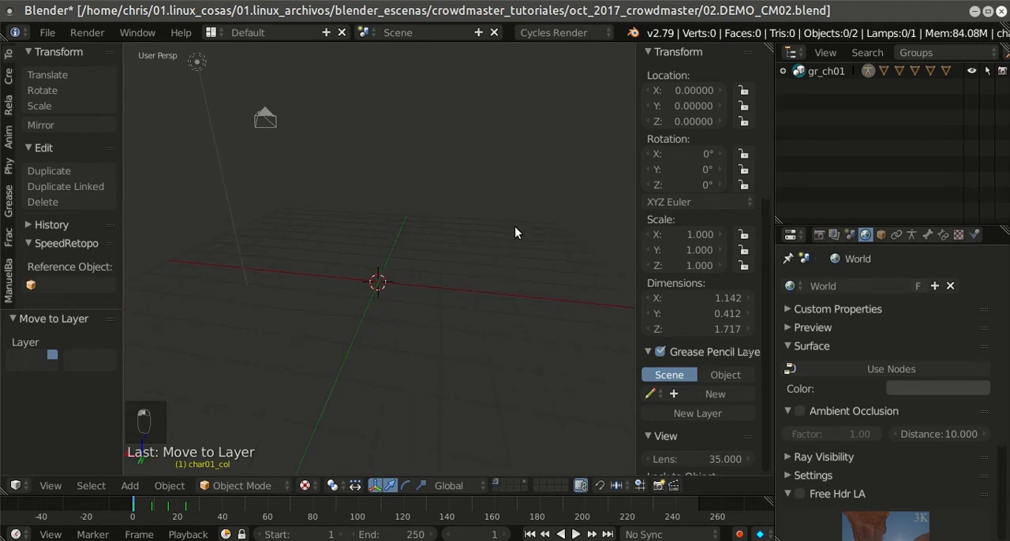
key(n)
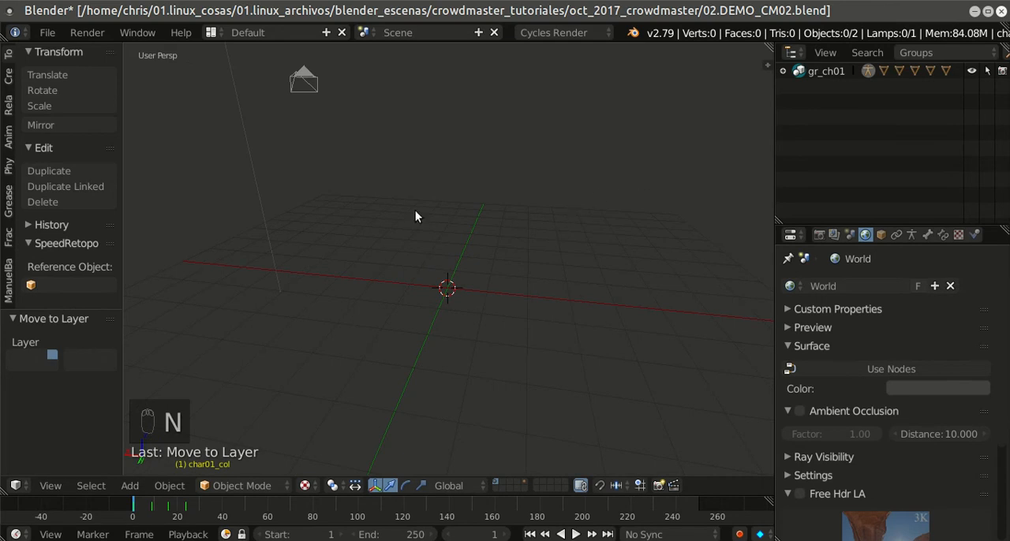
middle_drag(418, 195, 431, 232)
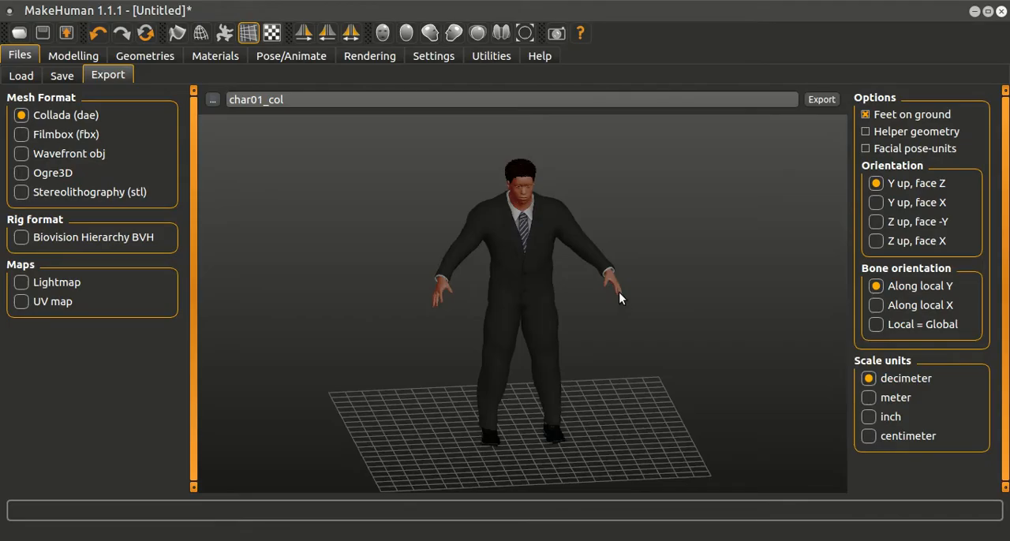
Step: Switch to MakeHuman and examine the suited character from a different angle
scroll(618, 292, up, 2)
scroll(614, 292, down, 3)
scroll(581, 299, up, 3)
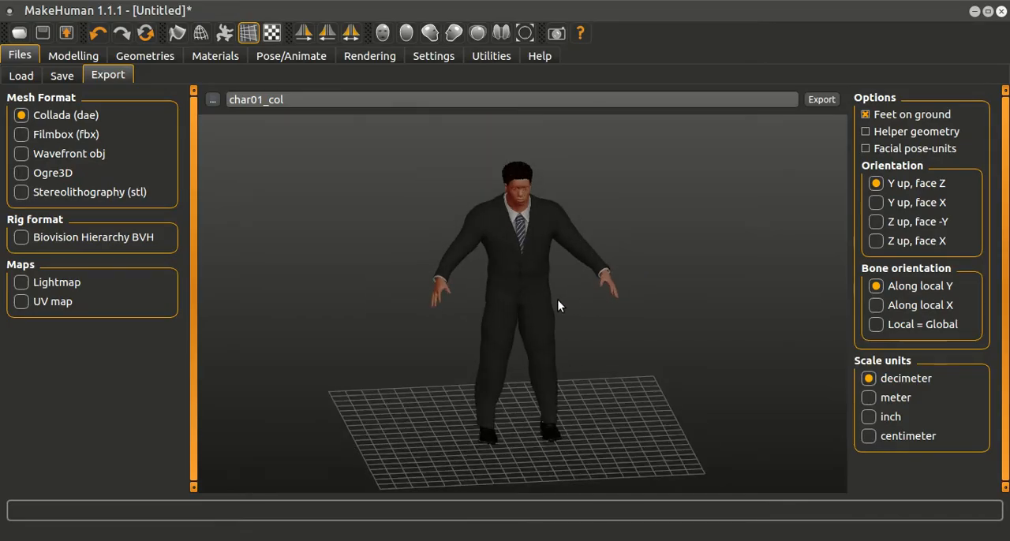
drag(742, 268, 682, 254)
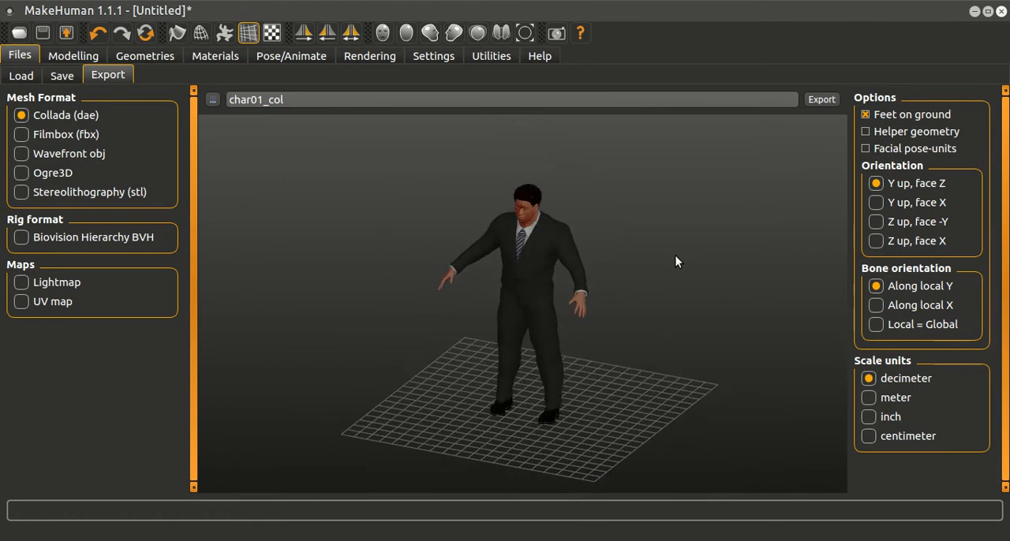
click(22, 72)
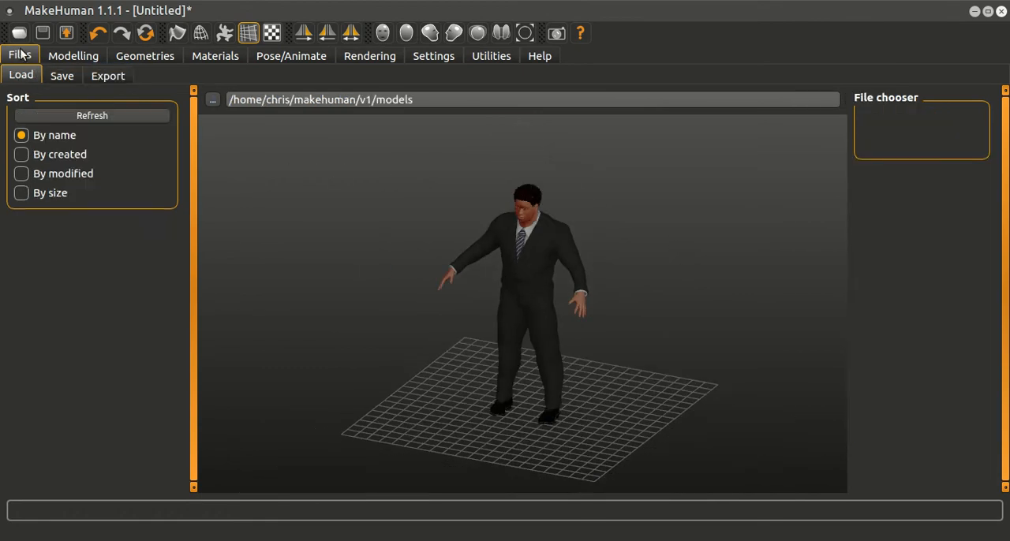
click(63, 76)
click(106, 76)
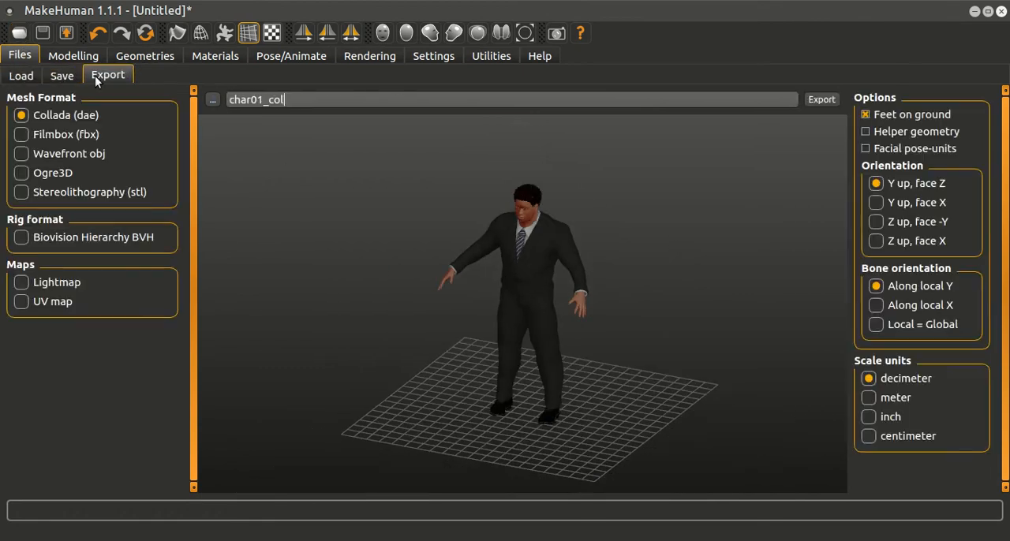
click(22, 77)
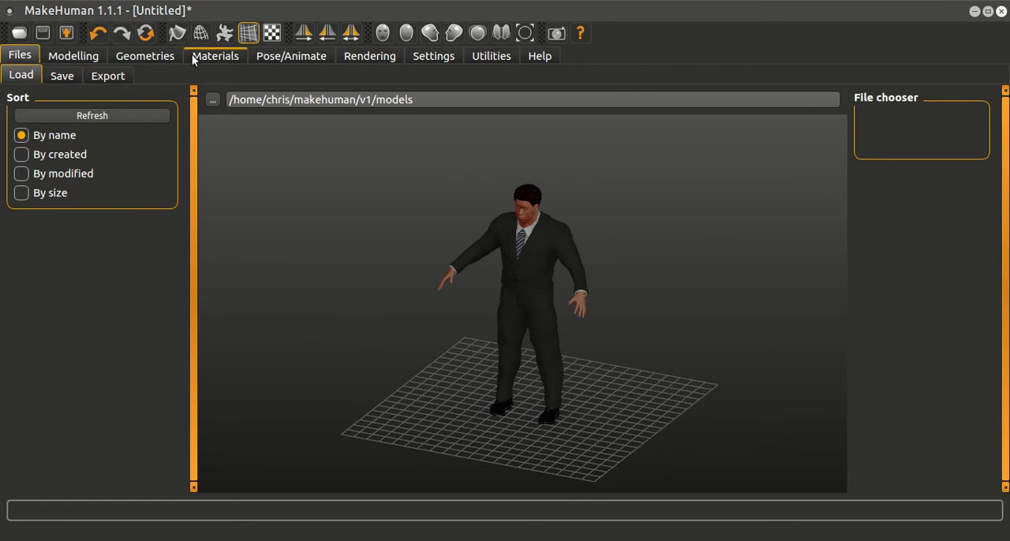
click(319, 58)
click(345, 61)
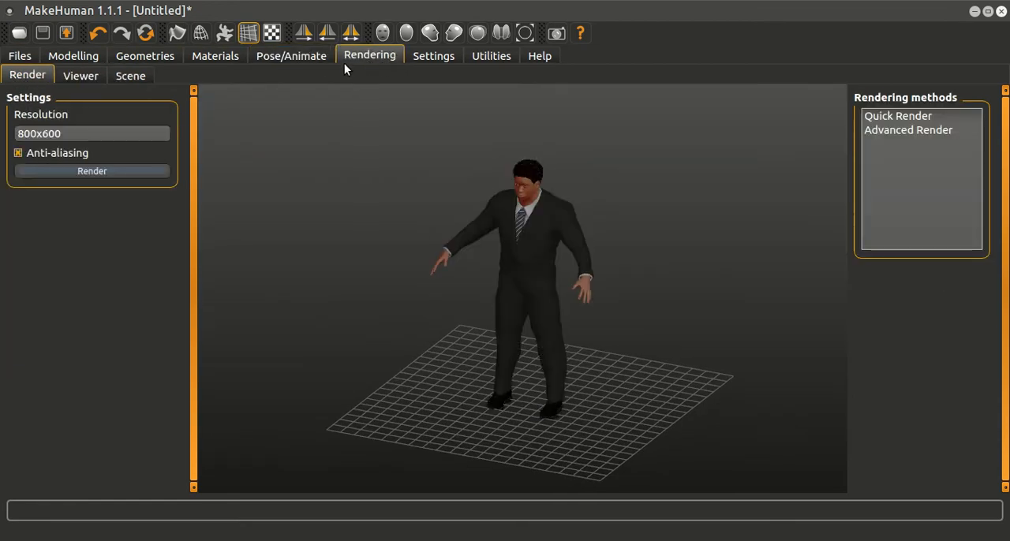
Step: Remove the Shoes03 shoes and the Male elegantsuit01 suit from the MakeHuman character
click(149, 57)
click(26, 76)
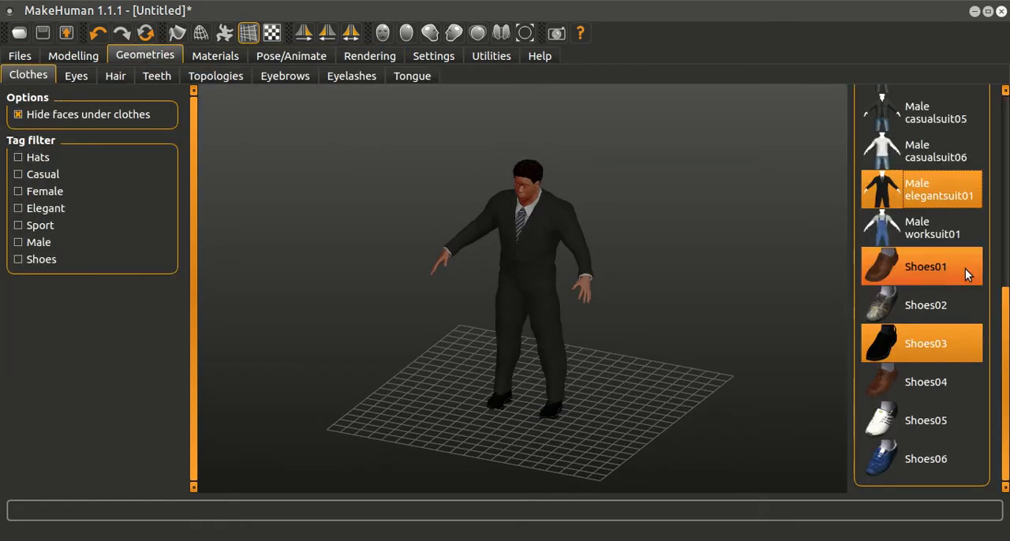
click(949, 335)
click(931, 201)
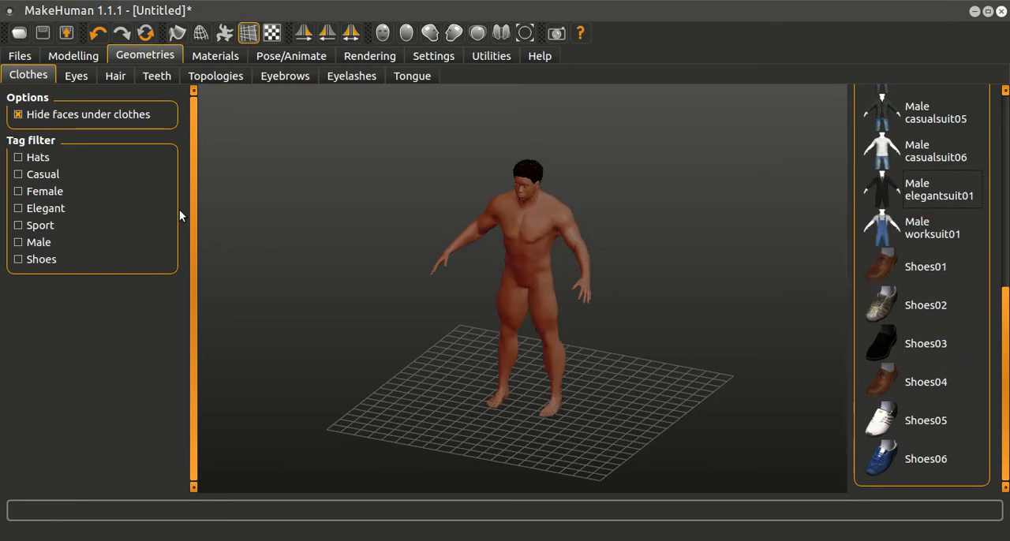
Step: Set the MakeHuman character's muscle to 60% and its weight to 120% in the main macro modelling settings
click(66, 56)
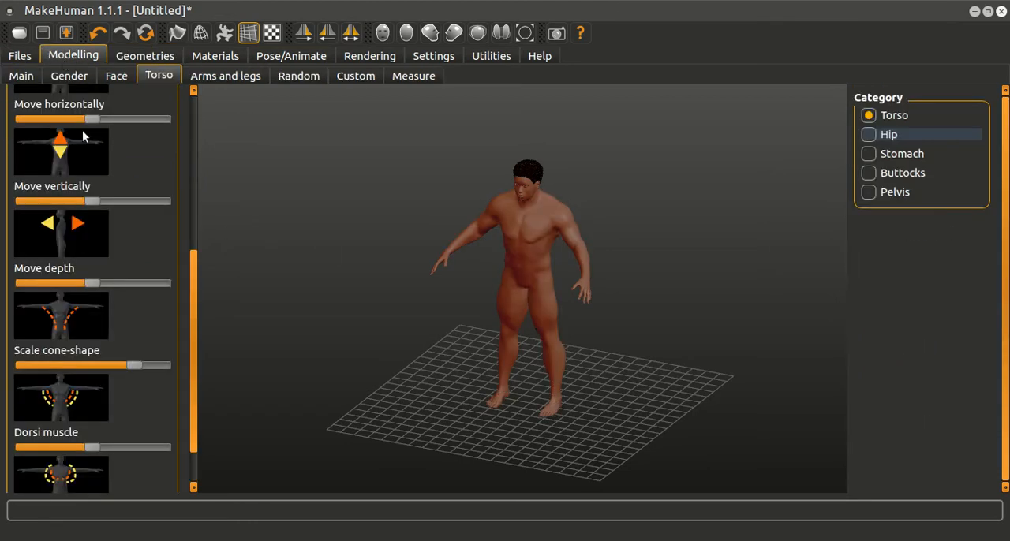
drag(194, 263, 83, 71)
click(22, 76)
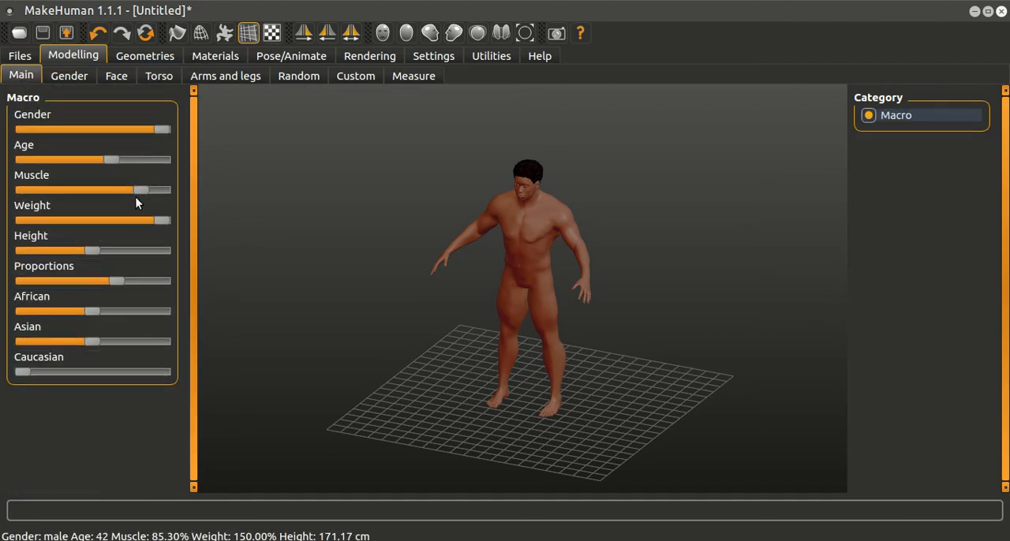
drag(143, 192, 106, 186)
drag(160, 220, 123, 215)
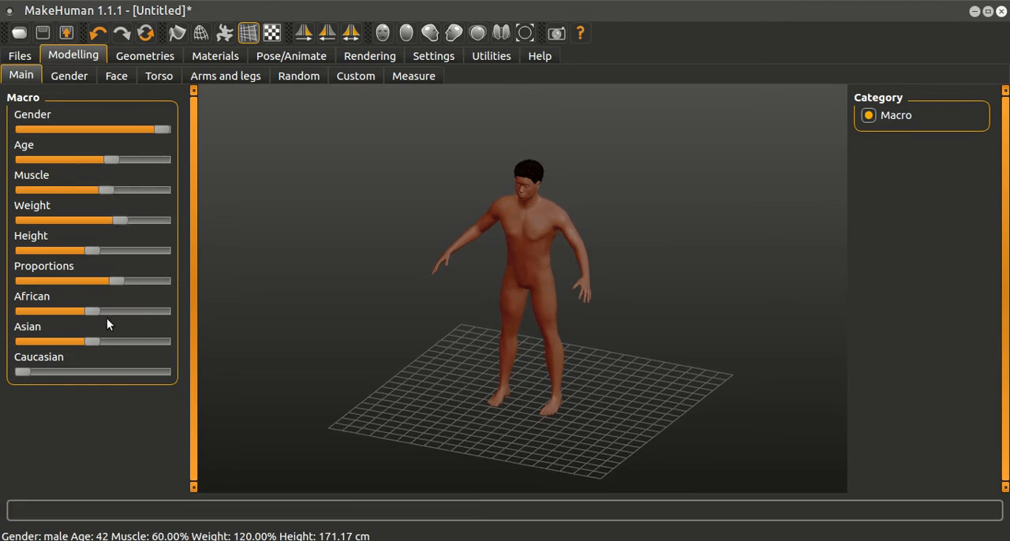
Step: Make the character fully Caucasian with slightly higher proportions, and set its weight to 130.5% and height to about 201 cm
drag(33, 369, 180, 335)
mouse_move(112, 282)
mouse_down()
mouse_move(134, 284)
mouse_move(121, 283)
mouse_up()
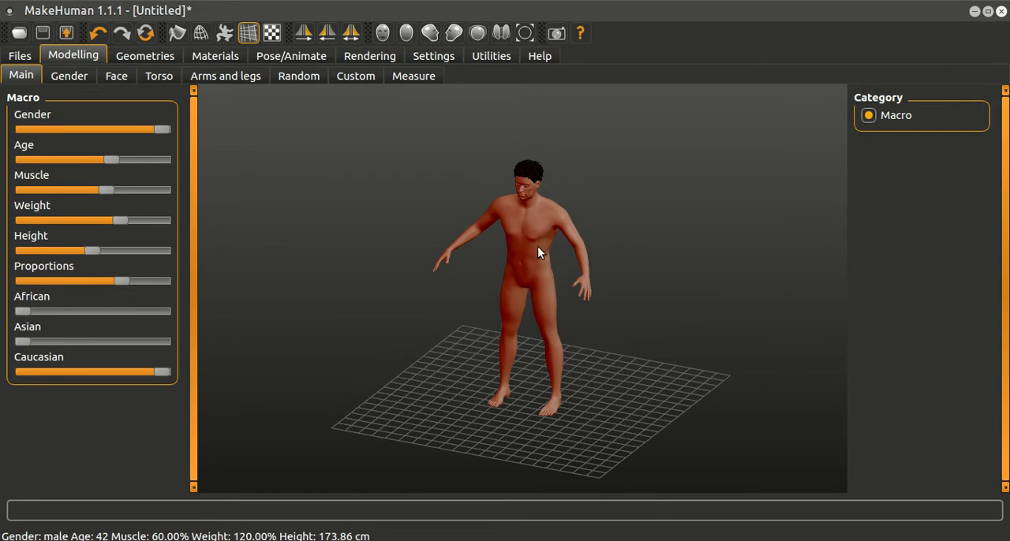
drag(113, 222, 134, 223)
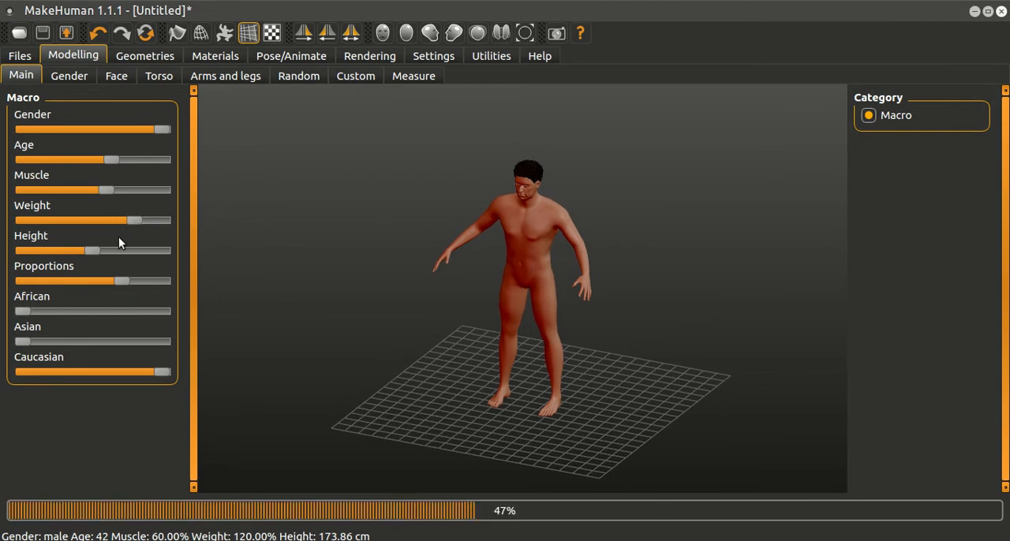
drag(92, 250, 118, 250)
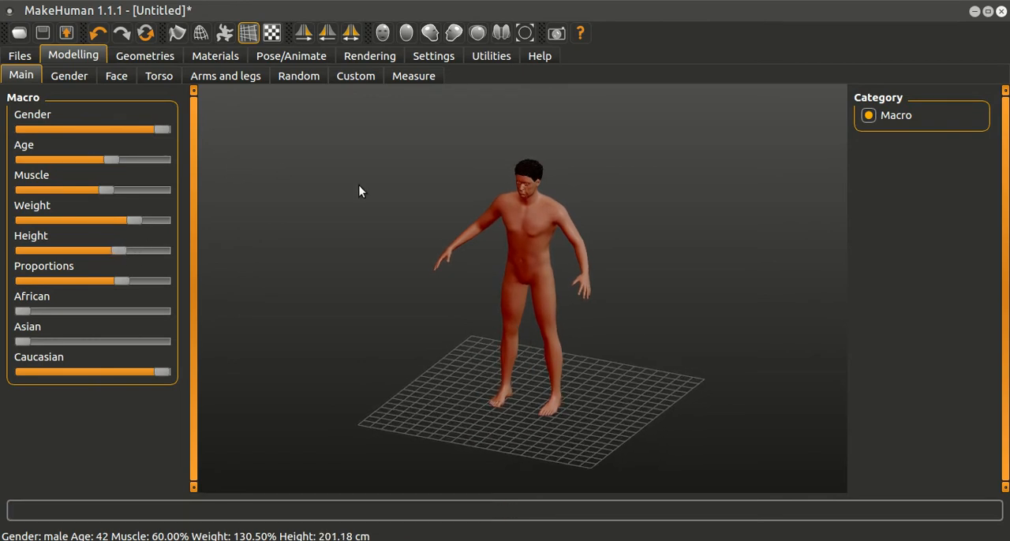
drag(361, 314, 390, 308)
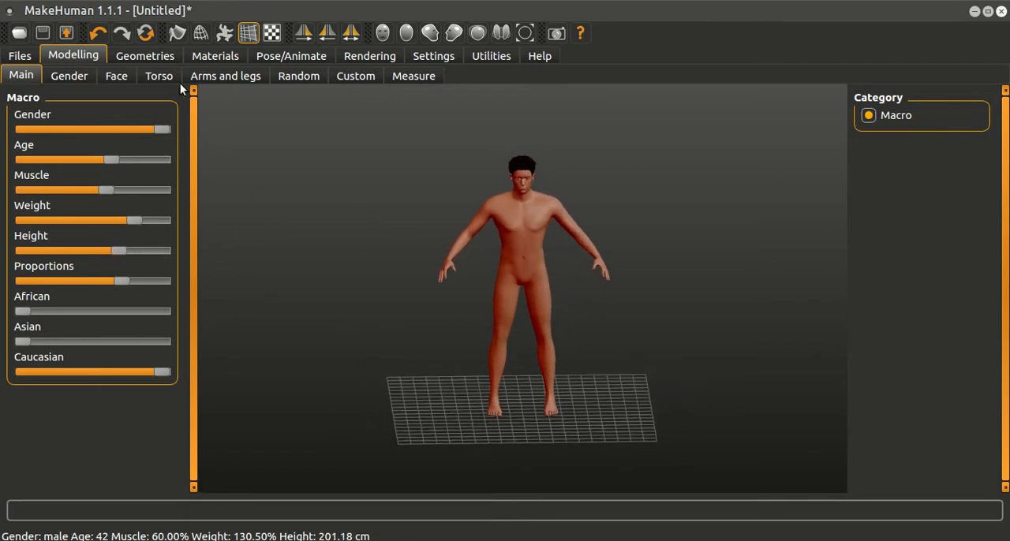
Step: Dress the character in the Male casualsuit04 outfit and the Shoes01 shoes
click(143, 56)
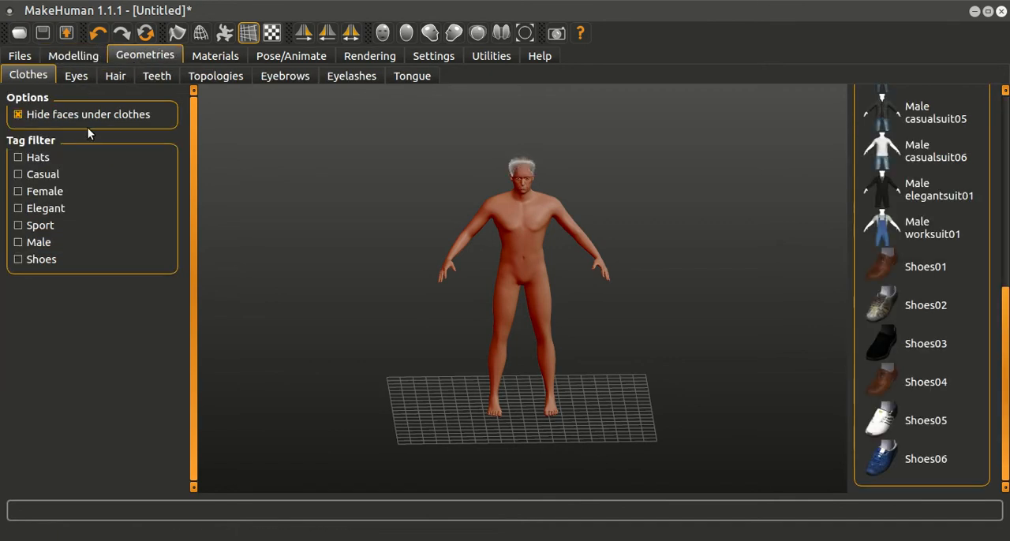
scroll(1005, 316, up, 6)
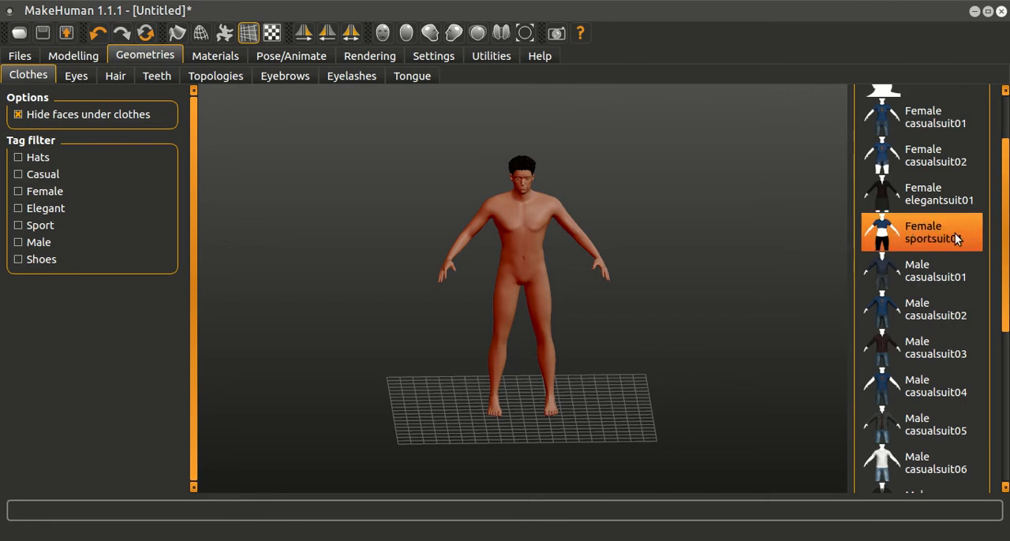
click(953, 386)
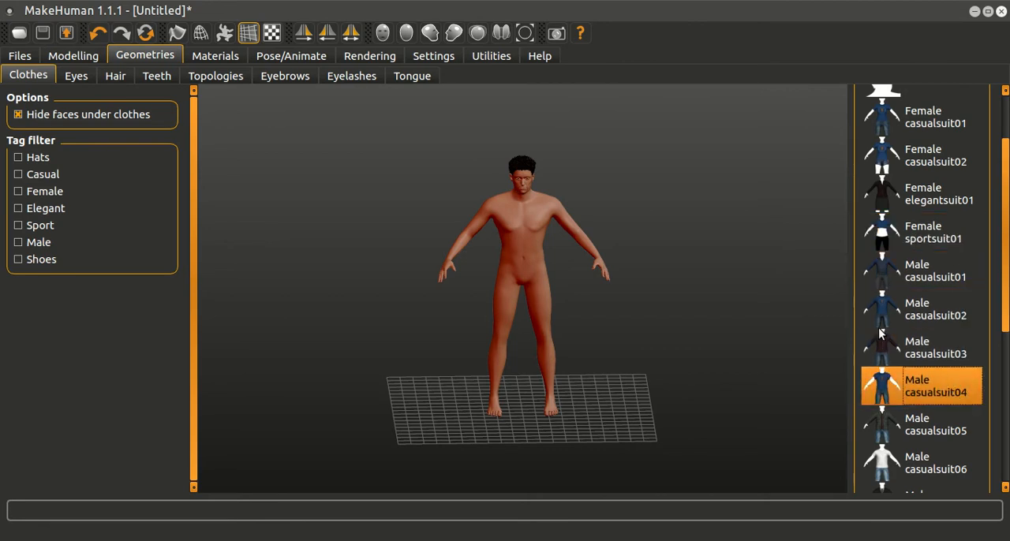
scroll(939, 340, down, 5)
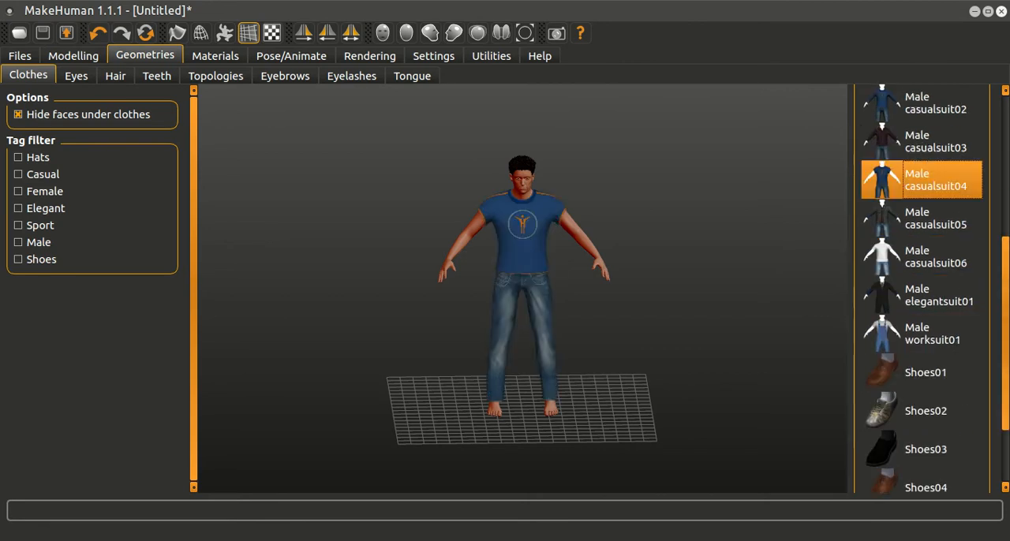
click(942, 342)
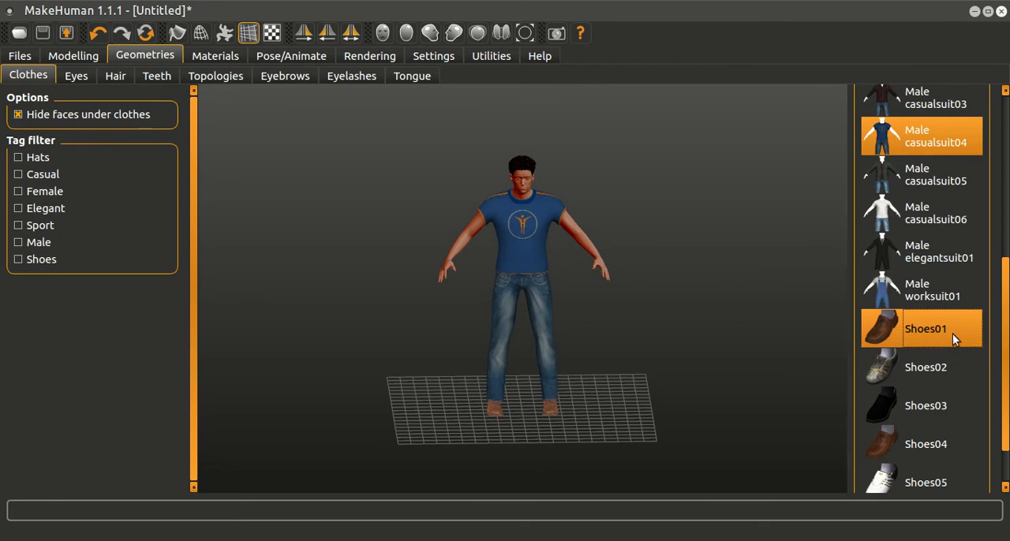
mouse_move(744, 391)
mouse_down()
mouse_move(676, 409)
mouse_move(725, 394)
mouse_up()
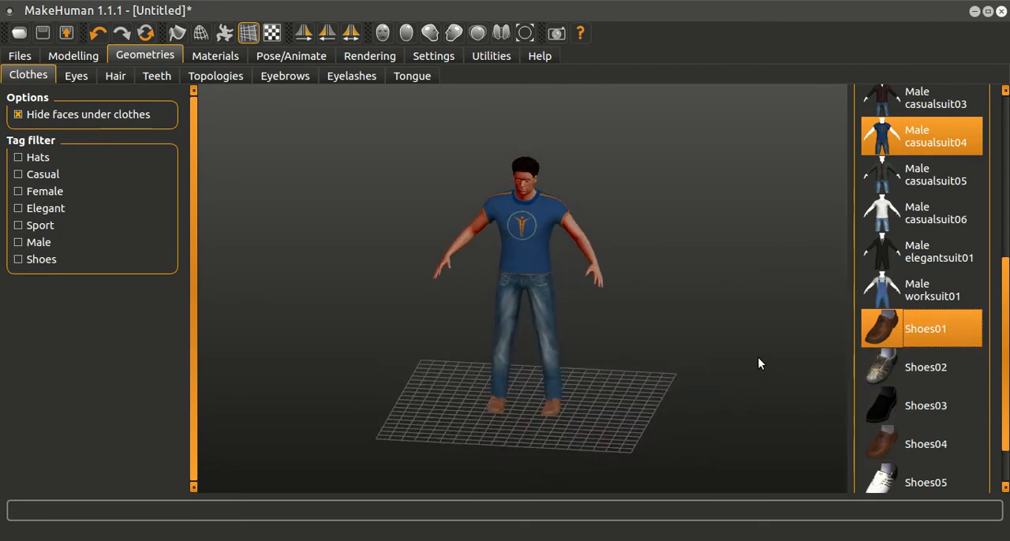
Step: Try the Bob01 hair on the character, replace it with Short02 and view the result from another angle
click(115, 76)
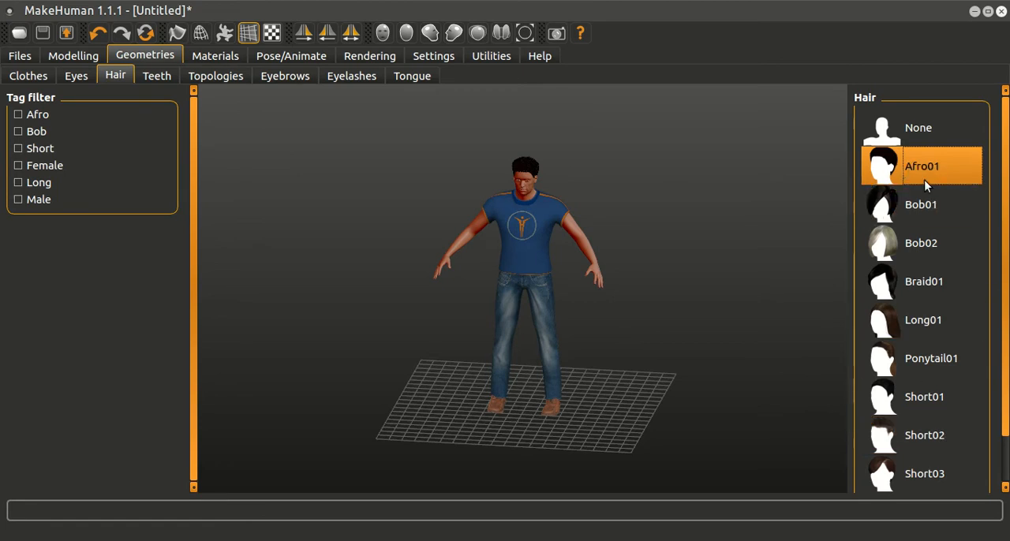
click(918, 202)
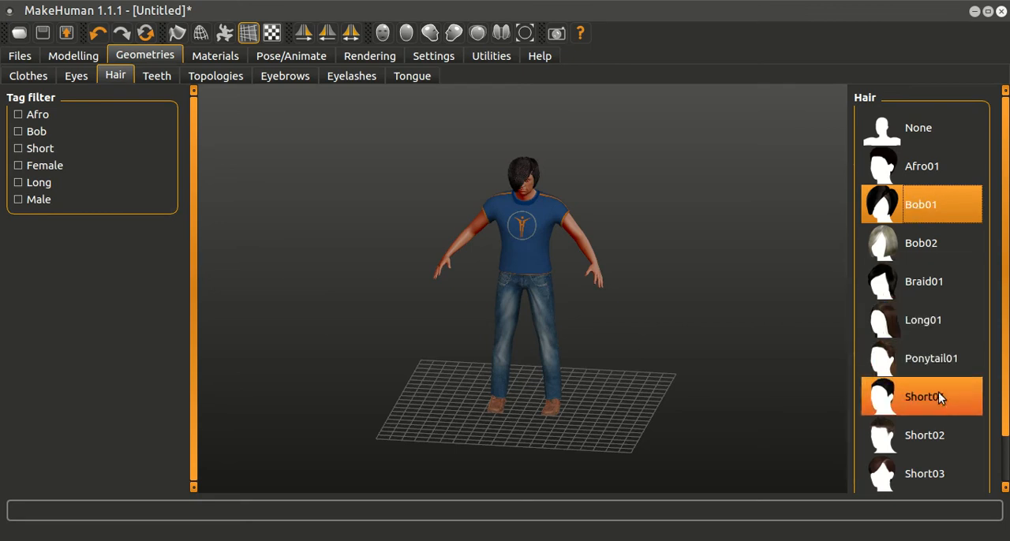
click(932, 427)
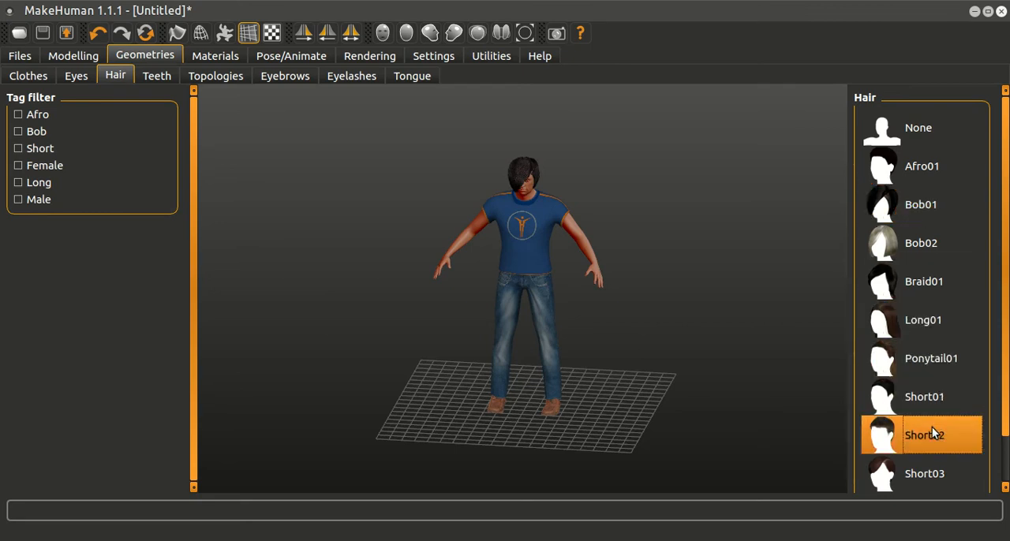
drag(734, 279, 688, 266)
scroll(730, 255, up, 2)
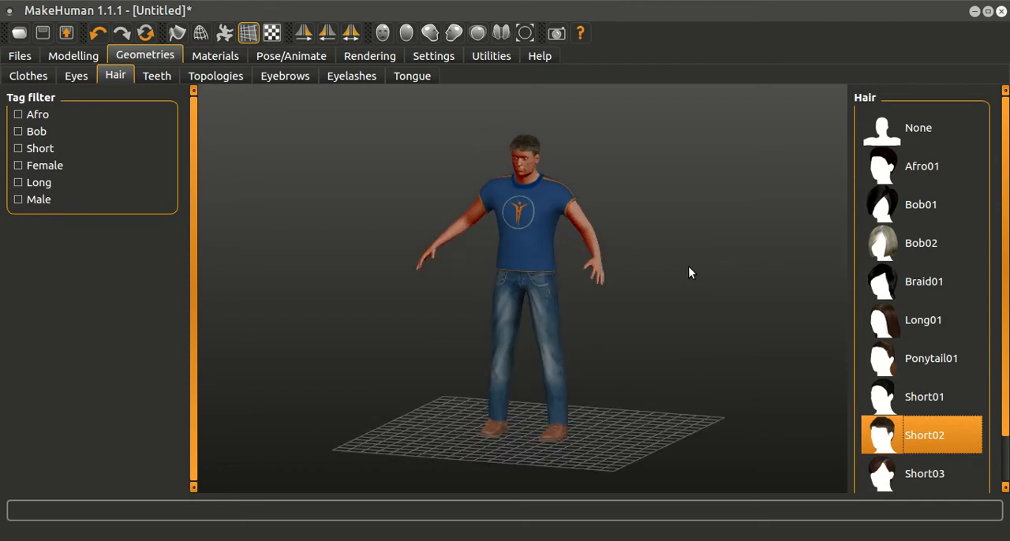
Step: Check the character's skeleton rig preset and open the mesh export settings
click(307, 60)
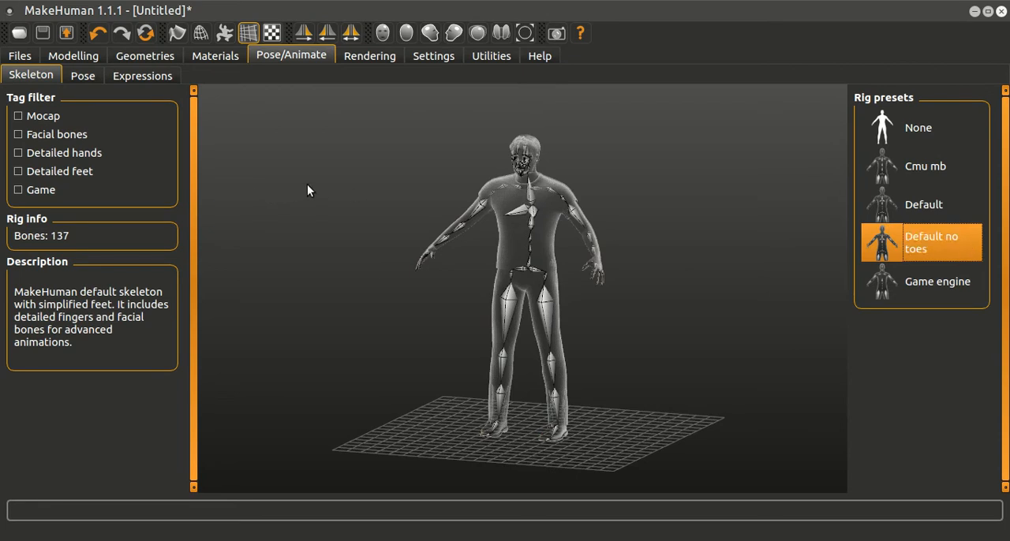
click(22, 57)
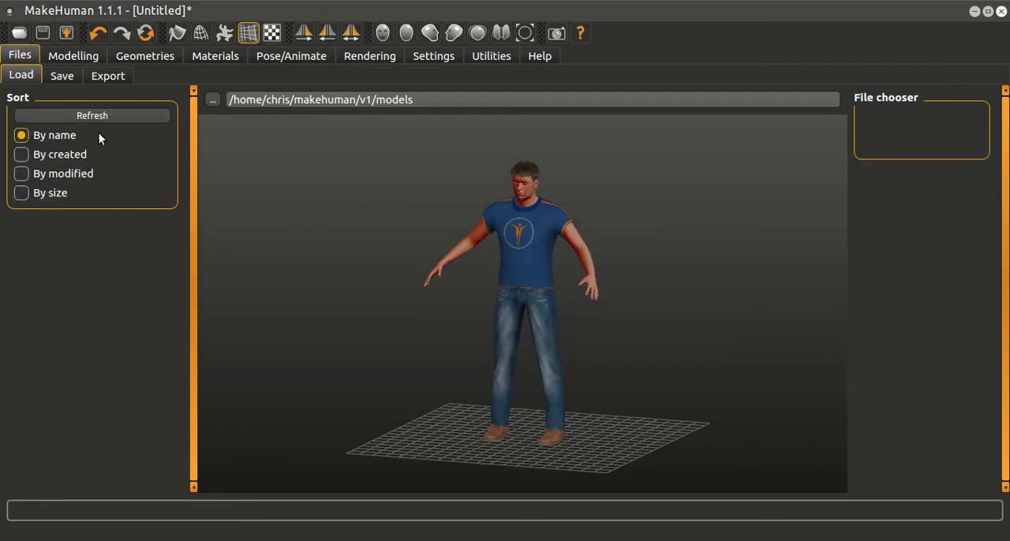
click(115, 76)
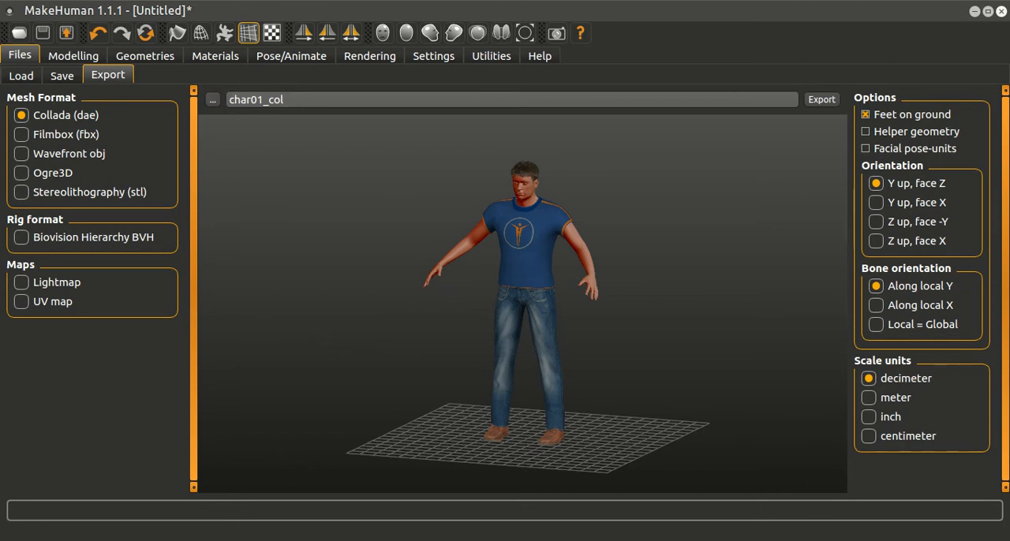
Step: Create a folder named collada_ch02 inside makehuman_prueba in the file manager, and return to MakeHuman
click(766, 540)
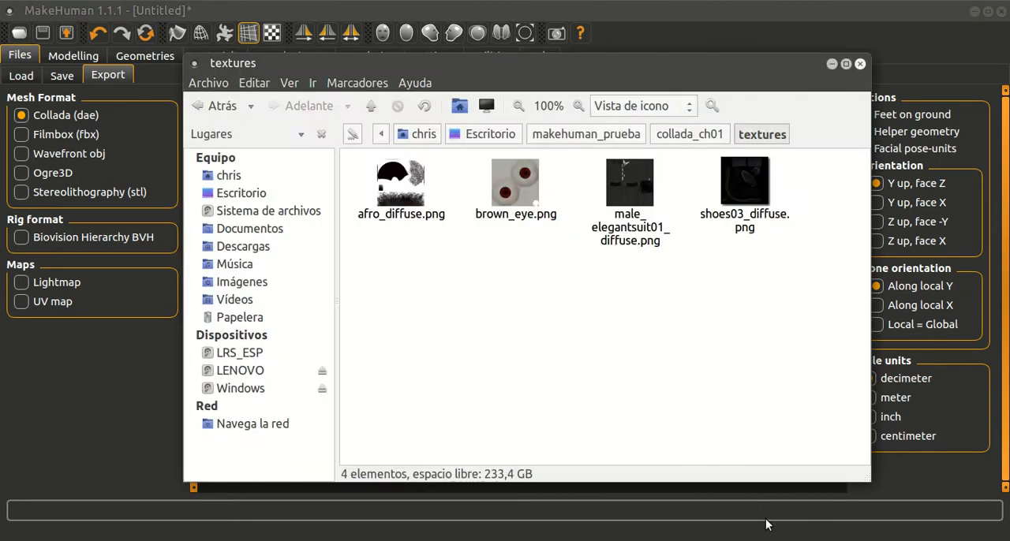
click(640, 140)
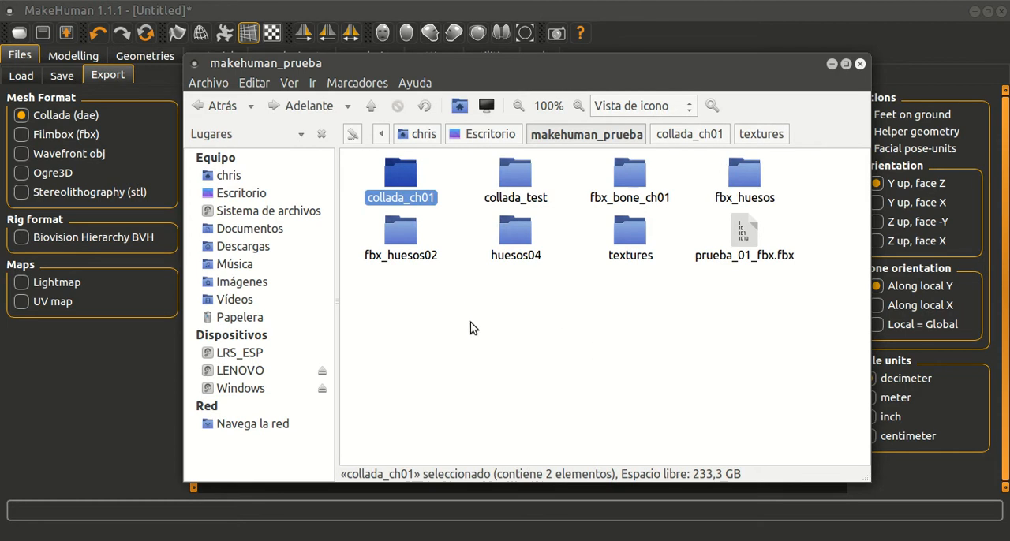
right_click(554, 333)
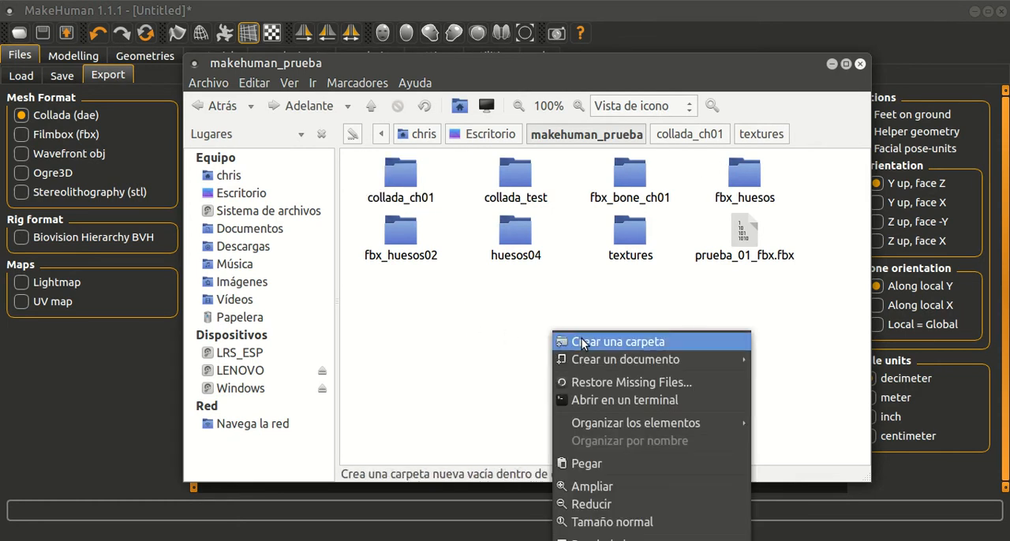
click(582, 344)
text(collada_ch02)
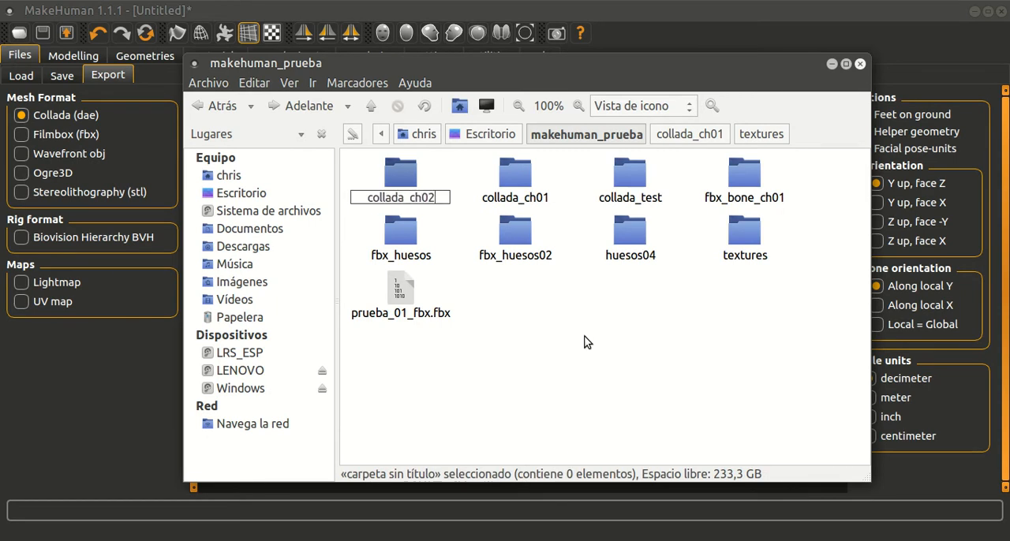
key(Return)
click(830, 64)
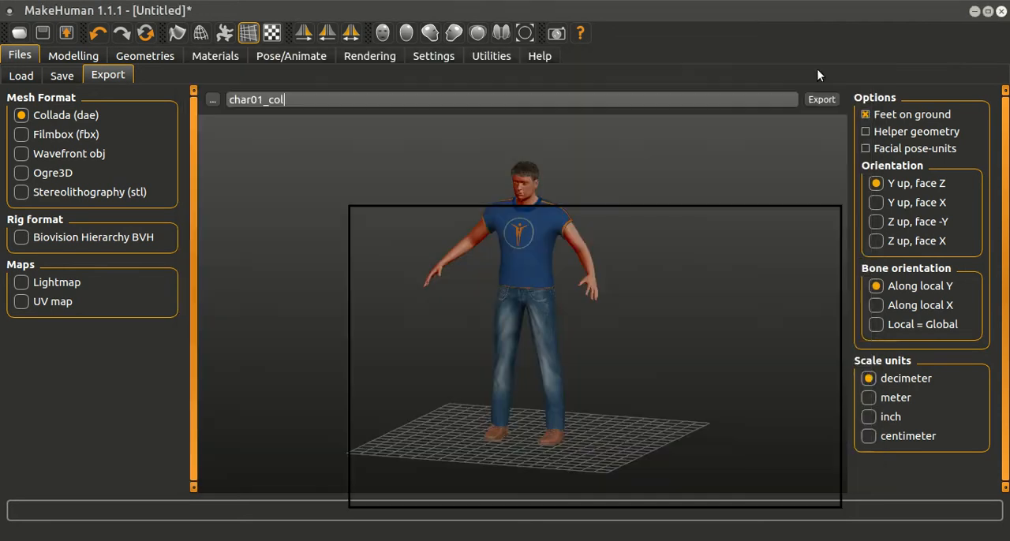
Step: Export the character as the Collada file char02_col into the collada_ch02 folder
click(209, 100)
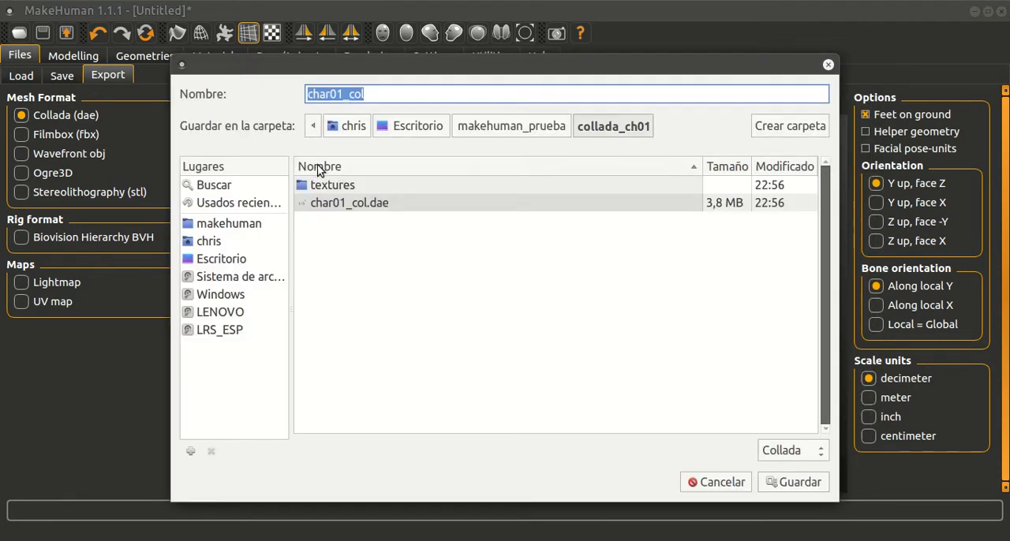
click(489, 126)
double_click(396, 208)
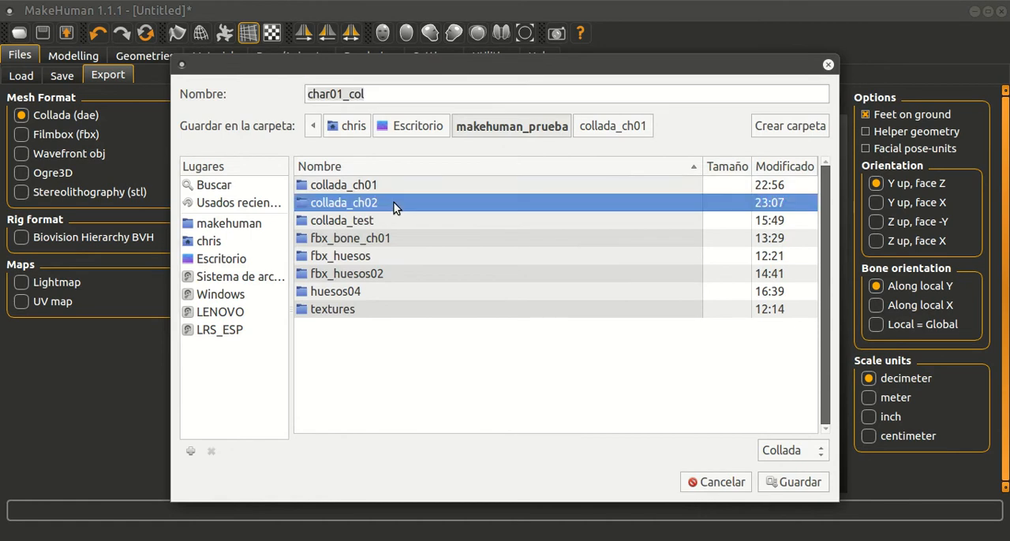
click(384, 93)
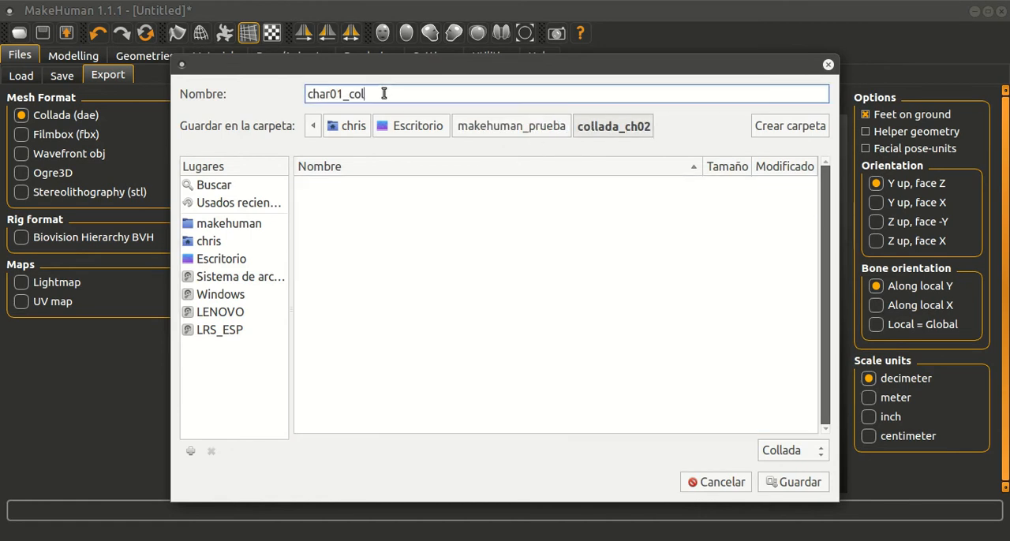
key(BackSpace)
text(2)
click(798, 489)
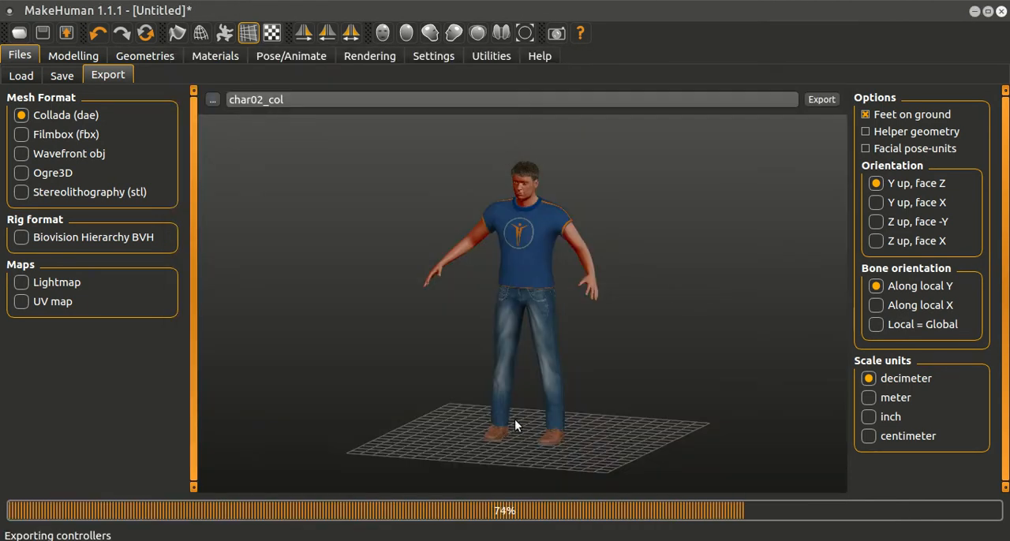
Step: Switch to Blender and import the Collada file char02_col.dae from the collada_ch02 folder
click(975, 11)
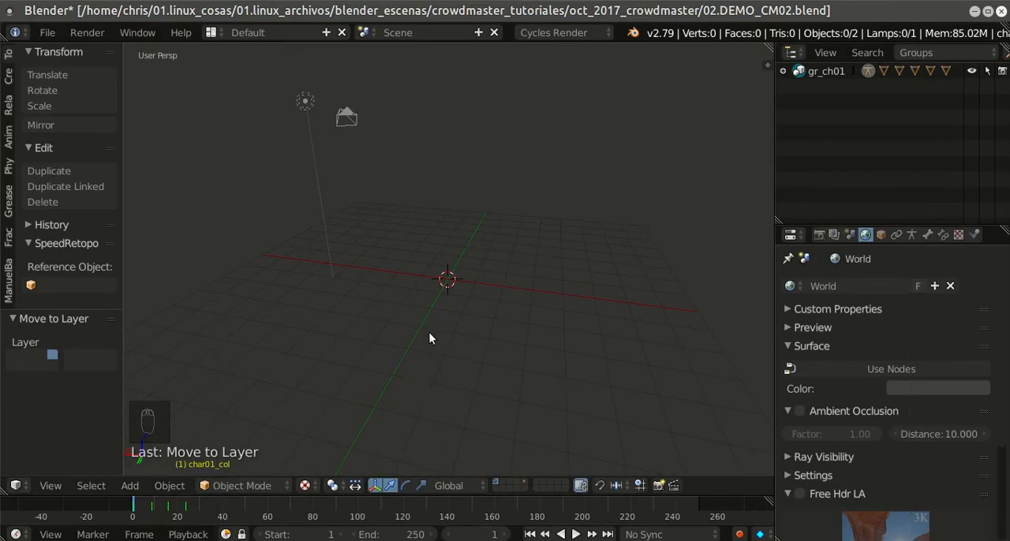
click(46, 32)
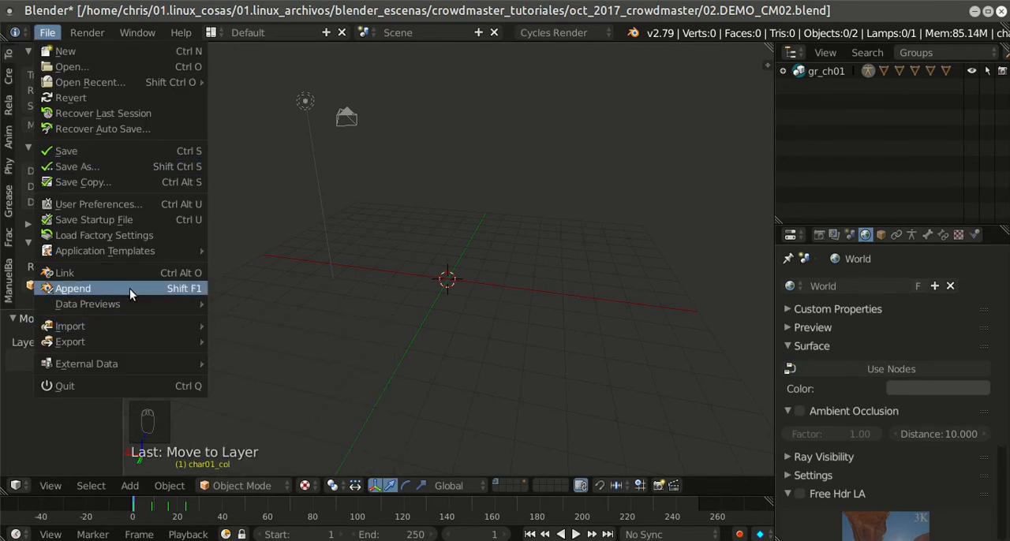
mouse_move(121, 324)
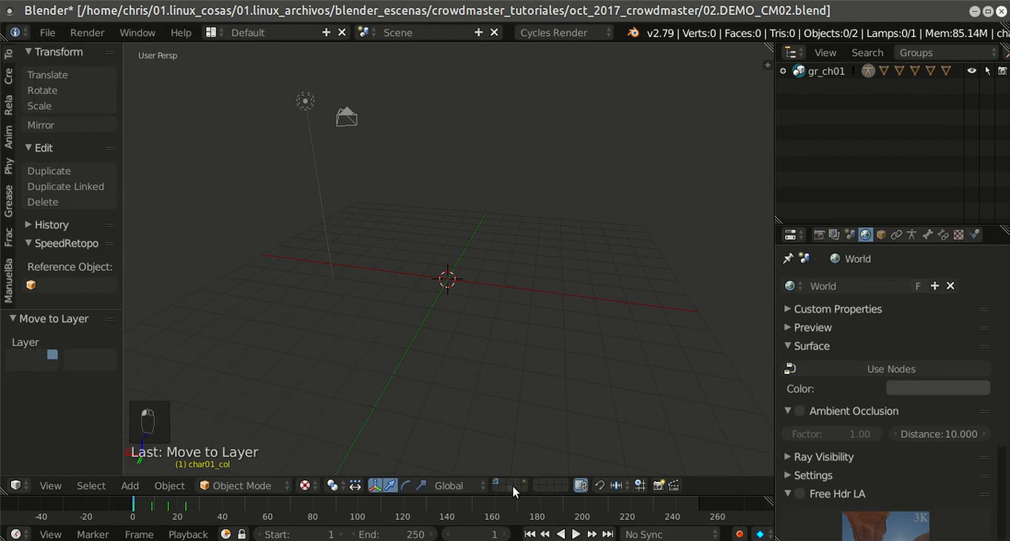
click(47, 32)
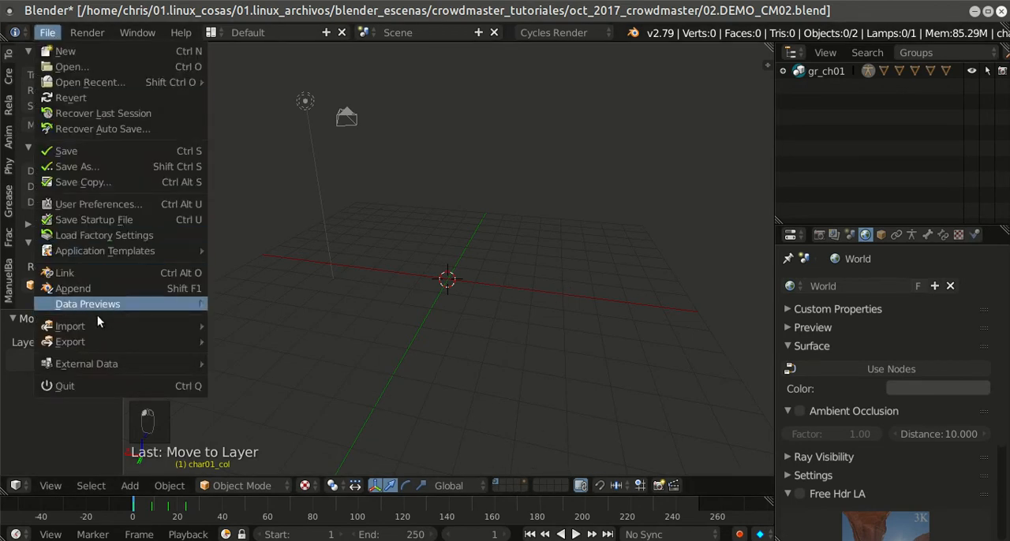
mouse_move(102, 325)
click(271, 328)
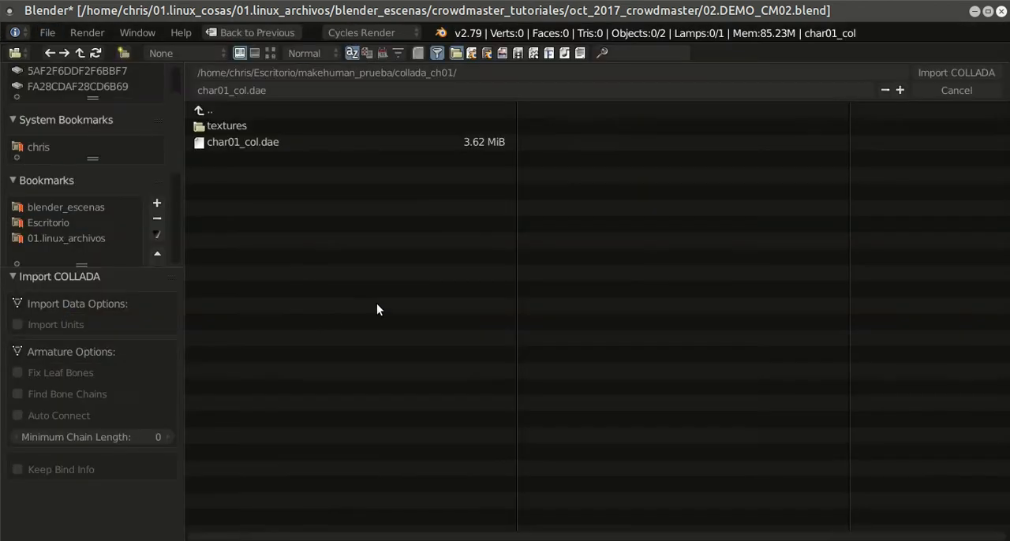
click(246, 113)
click(239, 142)
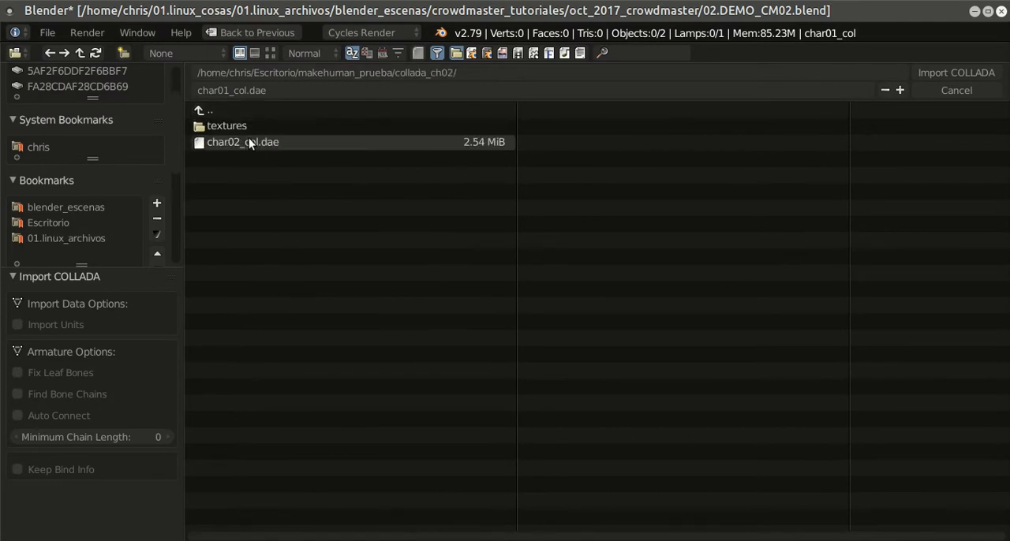
click(249, 140)
click(935, 71)
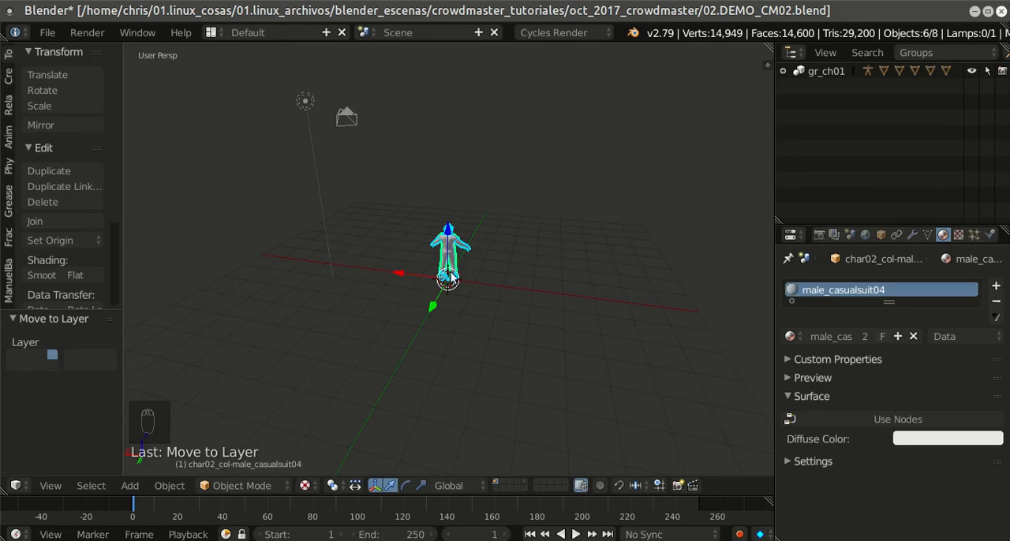
Step: Examine the imported character up close and check it briefly in rendered viewport shading
drag(553, 320, 553, 327)
middle_drag(553, 327, 509, 312)
scroll(544, 292, up, 4)
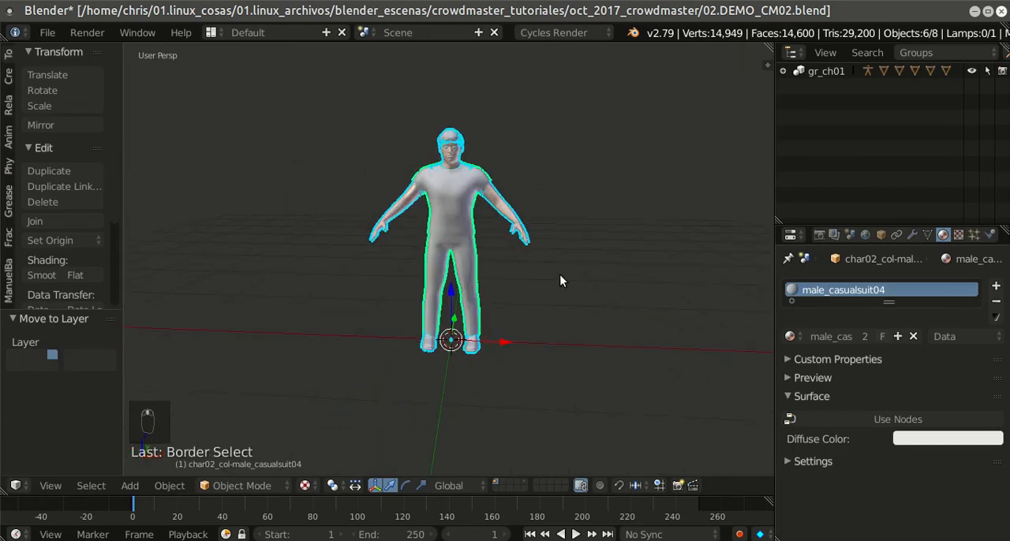
scroll(557, 273, up, 2)
key(shift+z)
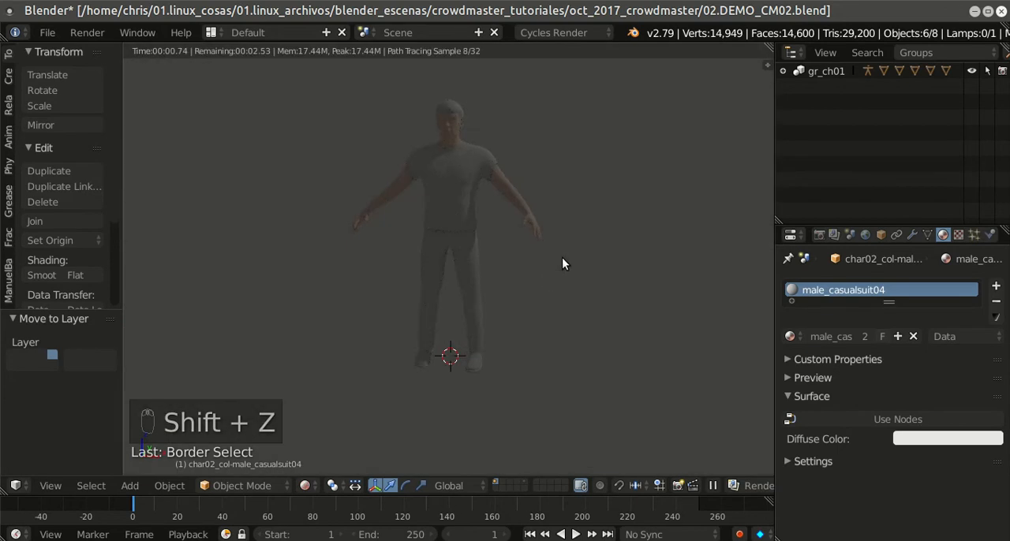
key(shift+z)
Step: Enable nodes on the casual suit's male_casualsuit04 material and set its diffuse color to an Image Texture
right_click(430, 186)
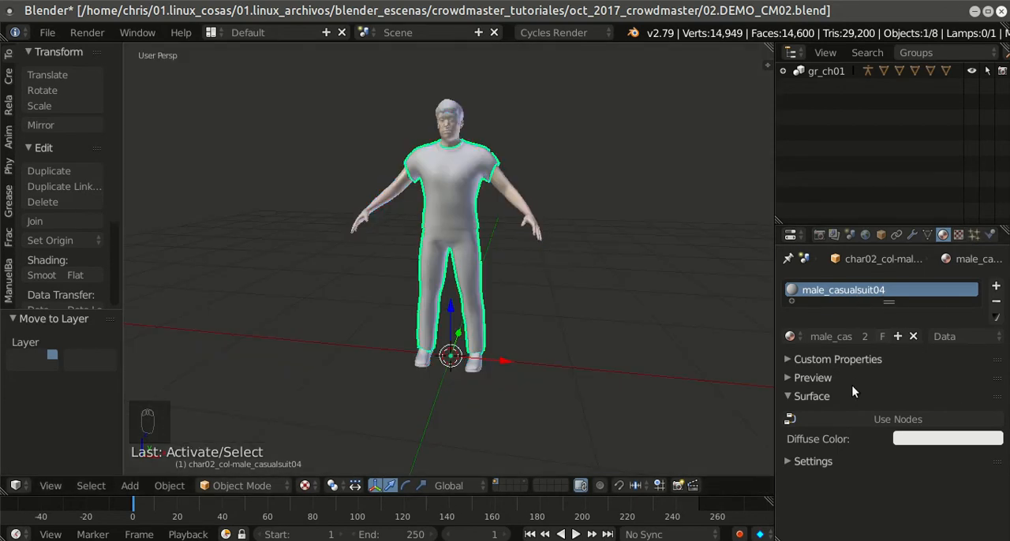
scroll(688, 308, down, 1)
scroll(689, 308, up, 1)
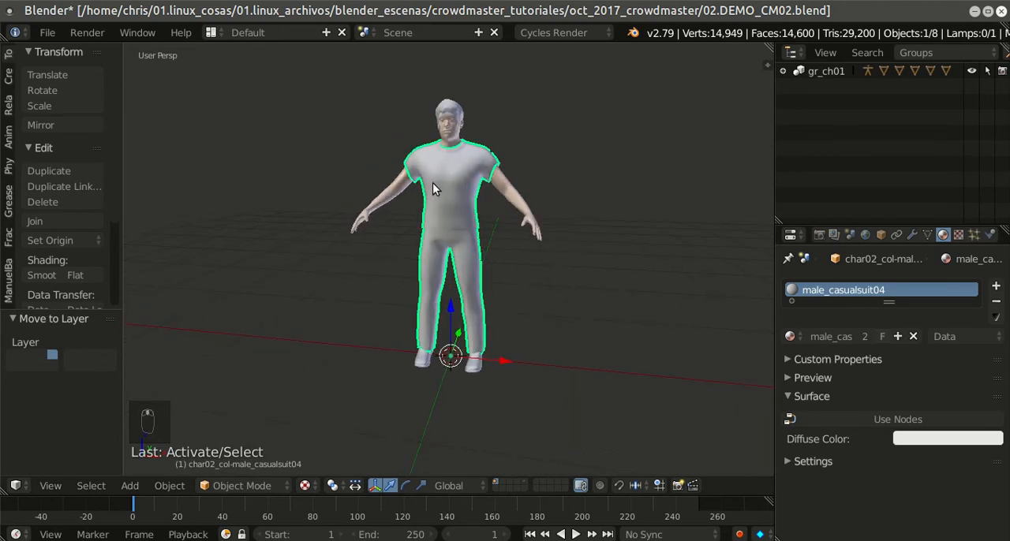
click(821, 421)
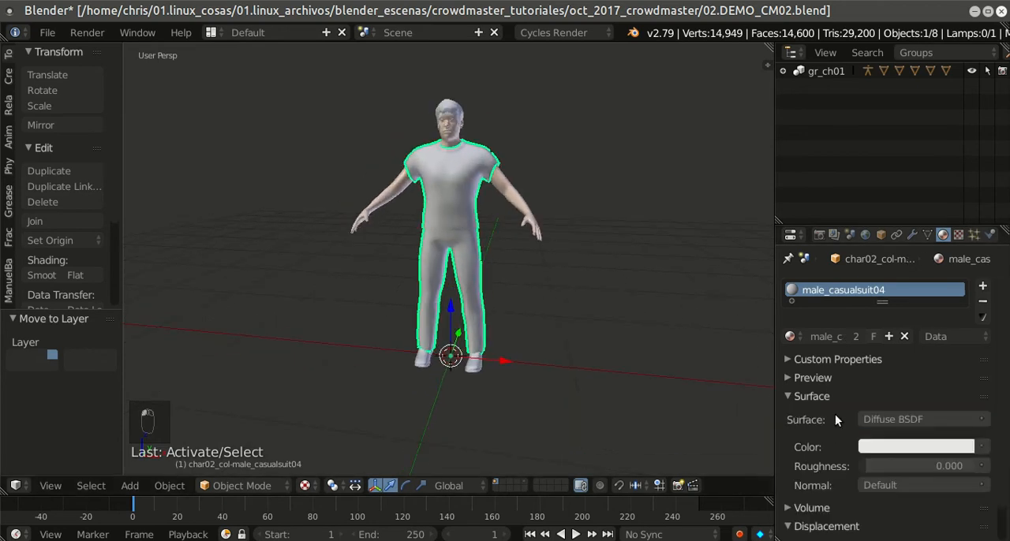
click(981, 447)
click(640, 311)
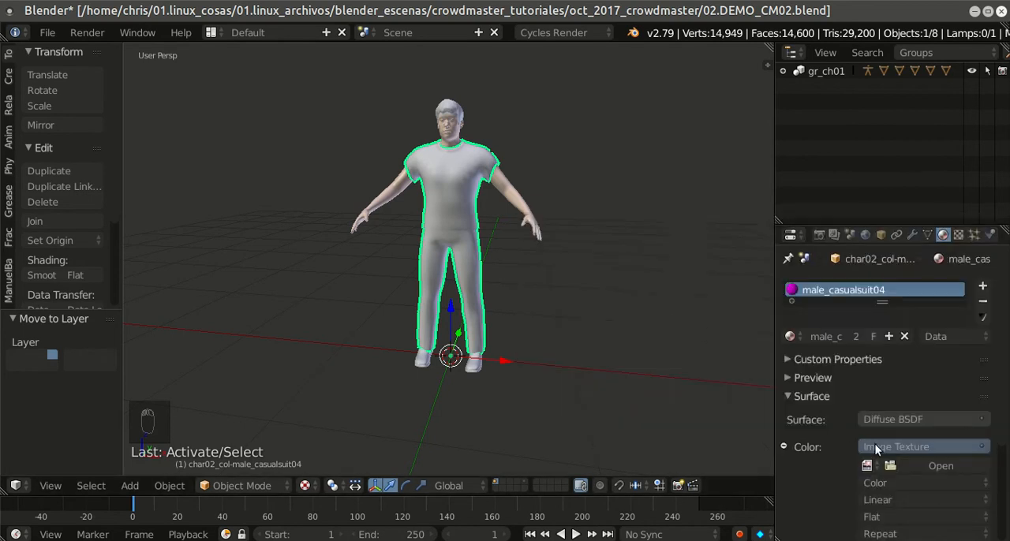
Step: Load male_casualsuit04_diffuse.png from the collada_ch02 textures folder as the suit's image texture
click(920, 467)
click(198, 113)
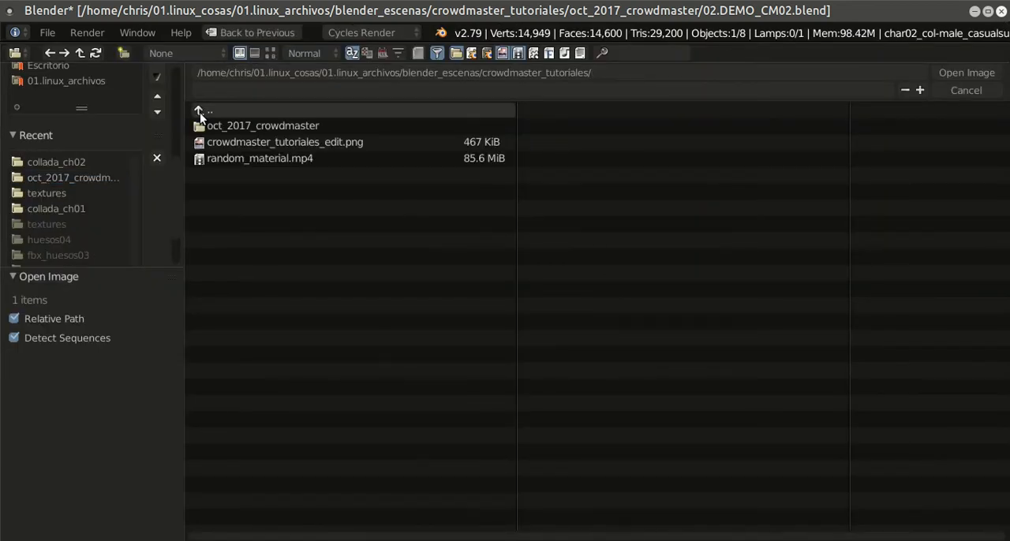
click(65, 210)
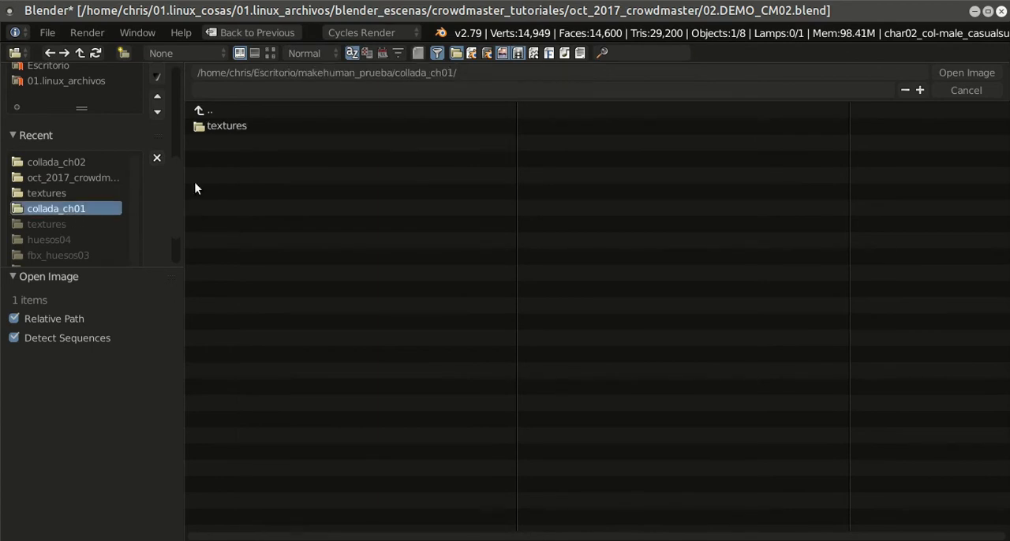
click(217, 110)
click(221, 142)
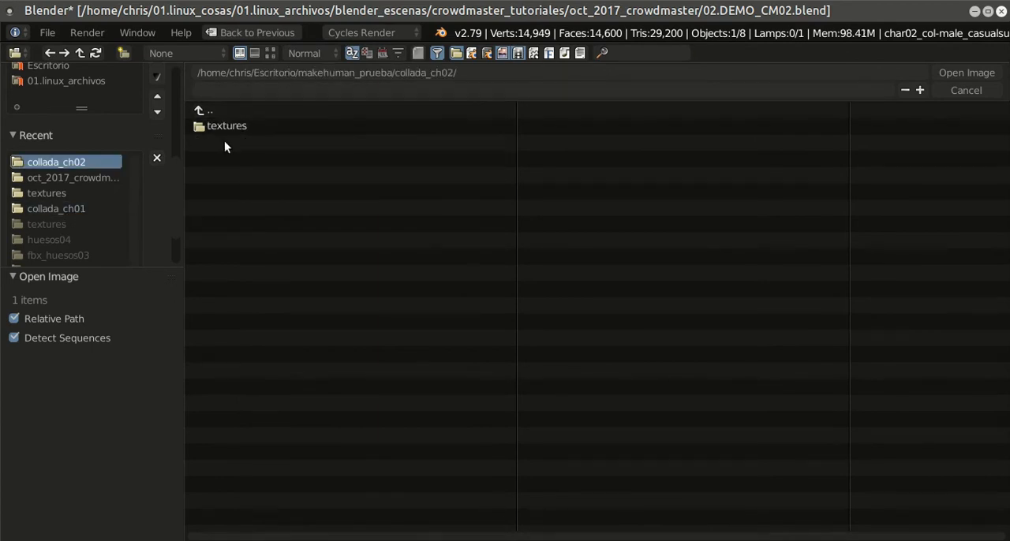
click(237, 126)
click(270, 53)
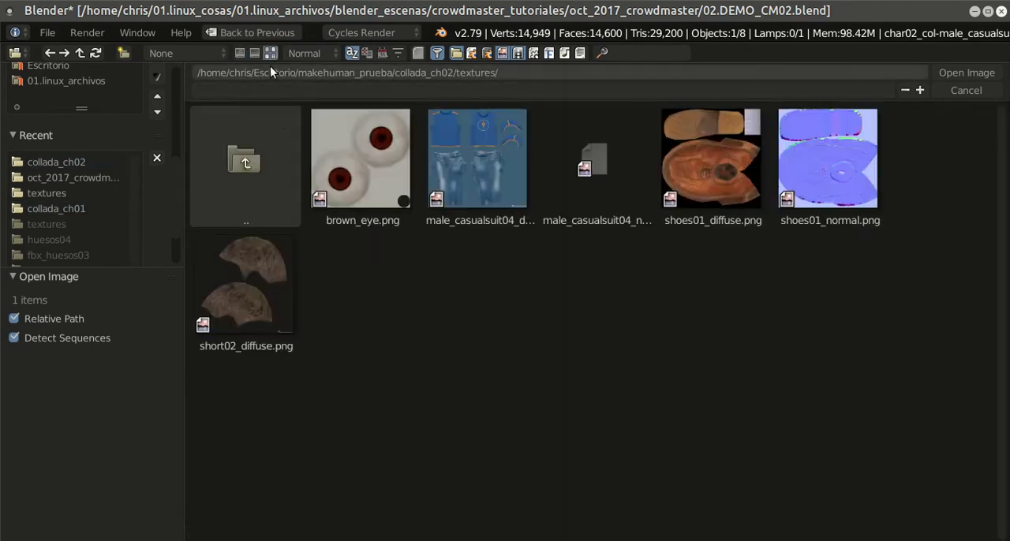
click(458, 154)
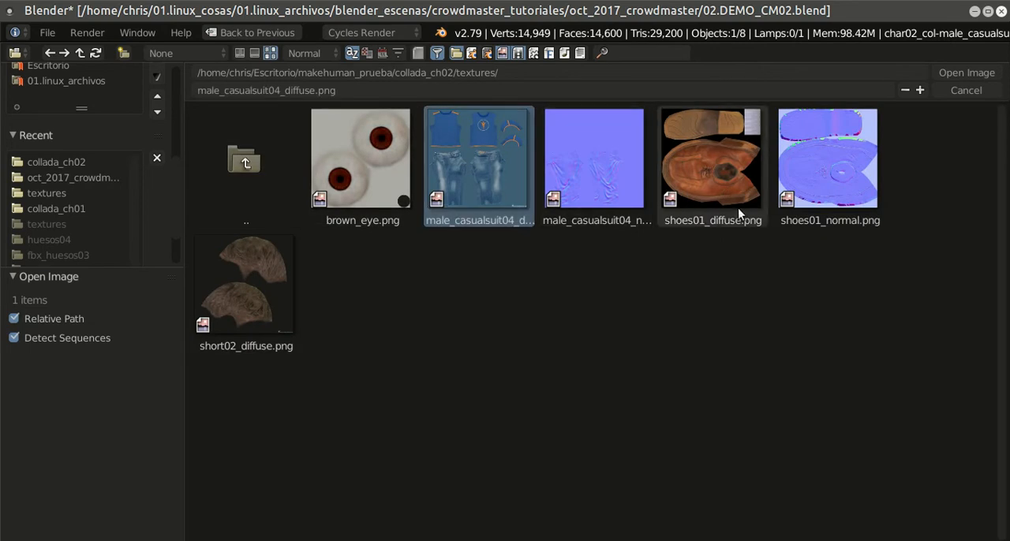
click(940, 73)
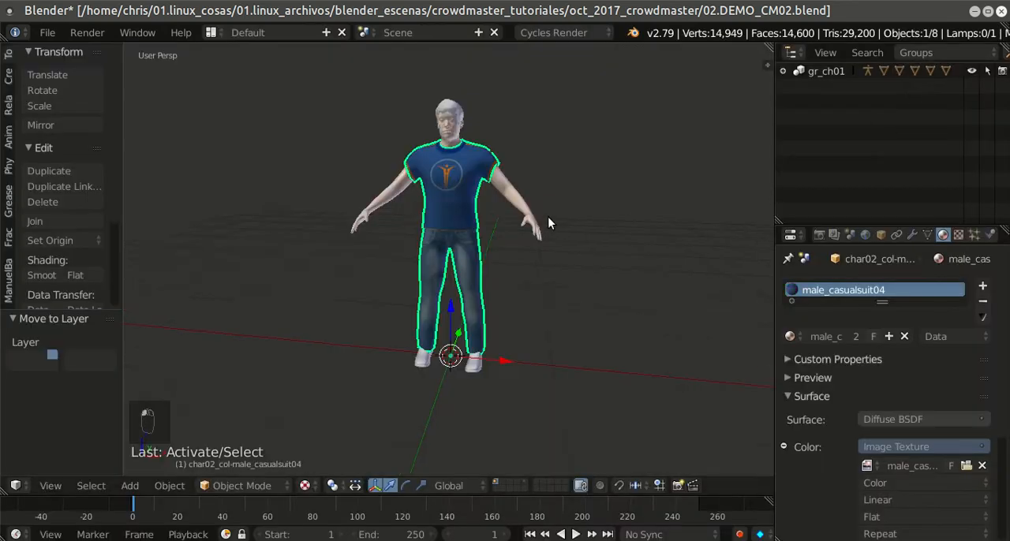
Step: Set the outliner to show All Scenes and expand the char02_col armature to list its meshes
scroll(550, 218, up, 1)
right_click(483, 388)
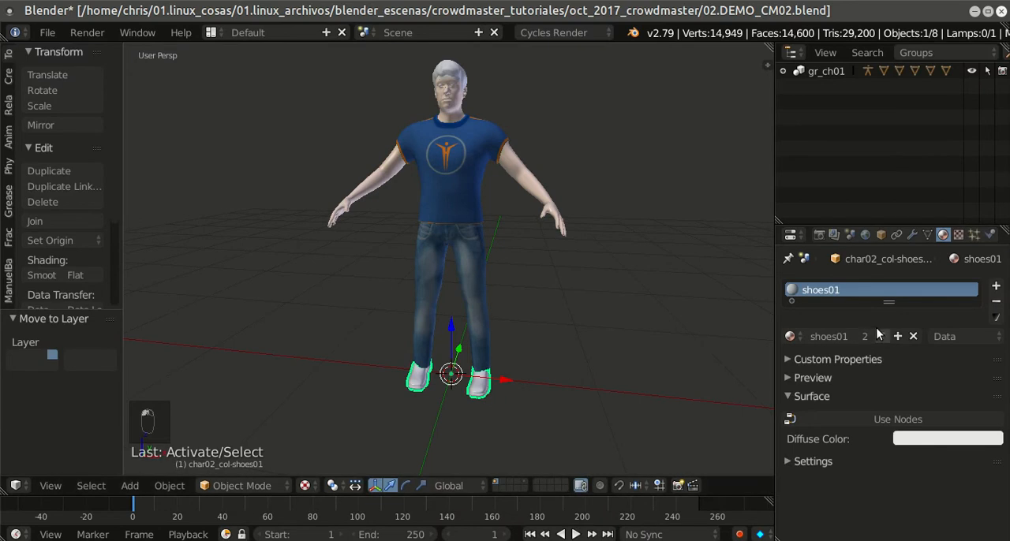
click(914, 52)
click(907, 50)
scroll(895, 106, down, 3)
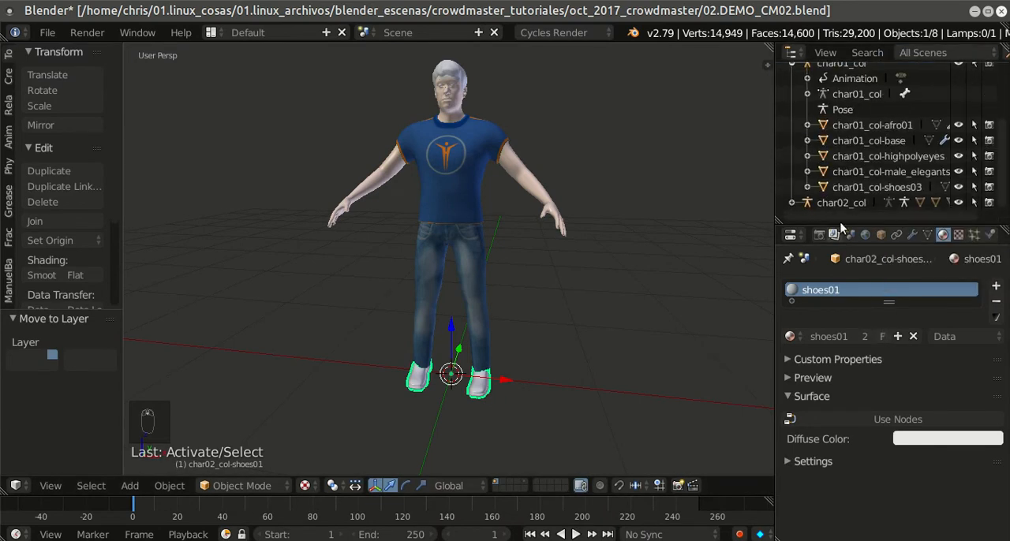
click(841, 202)
click(791, 204)
scroll(845, 161, down, 4)
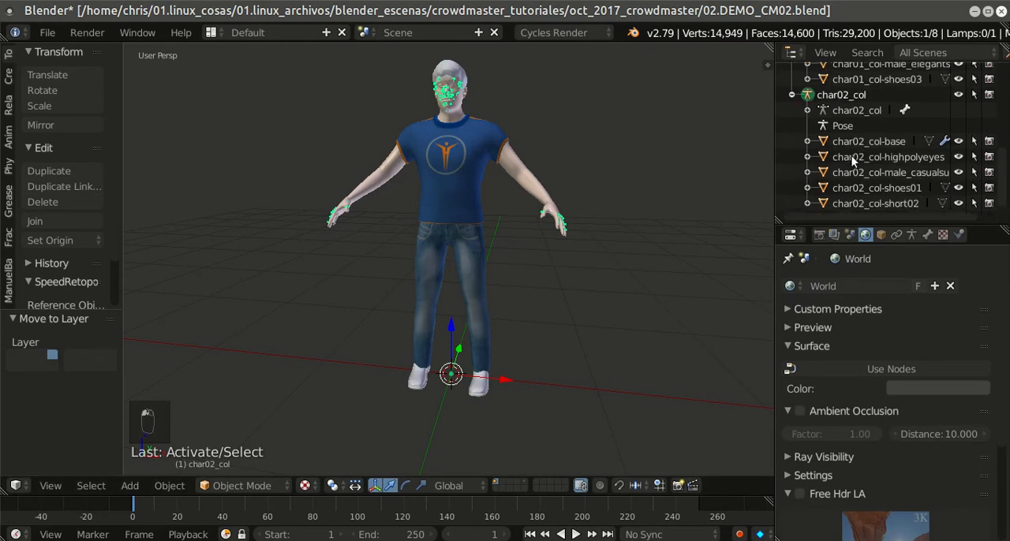
Step: Select the char02_col-base body mesh and check its skin material in rendered viewport shading
click(863, 143)
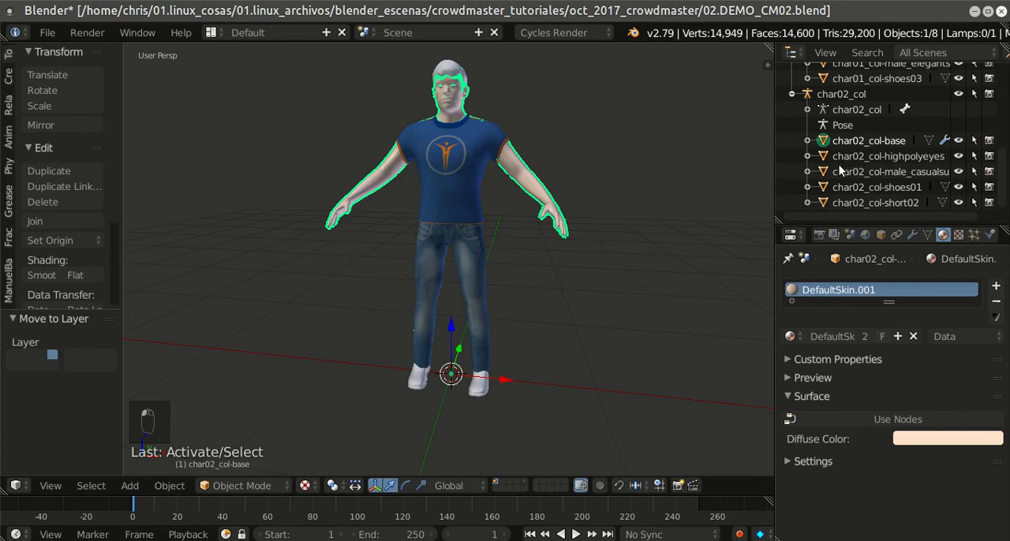
key(shift+z)
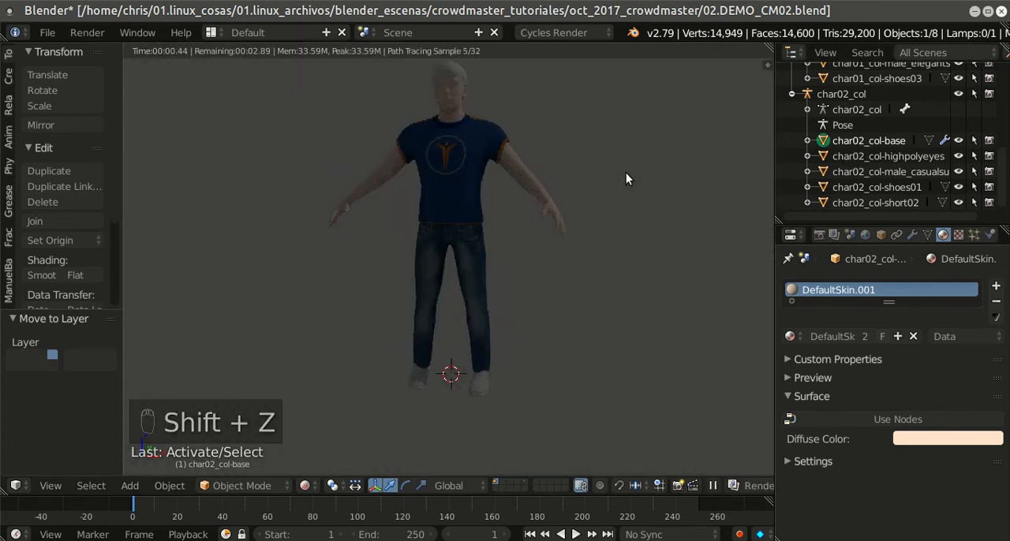
key(shift+z)
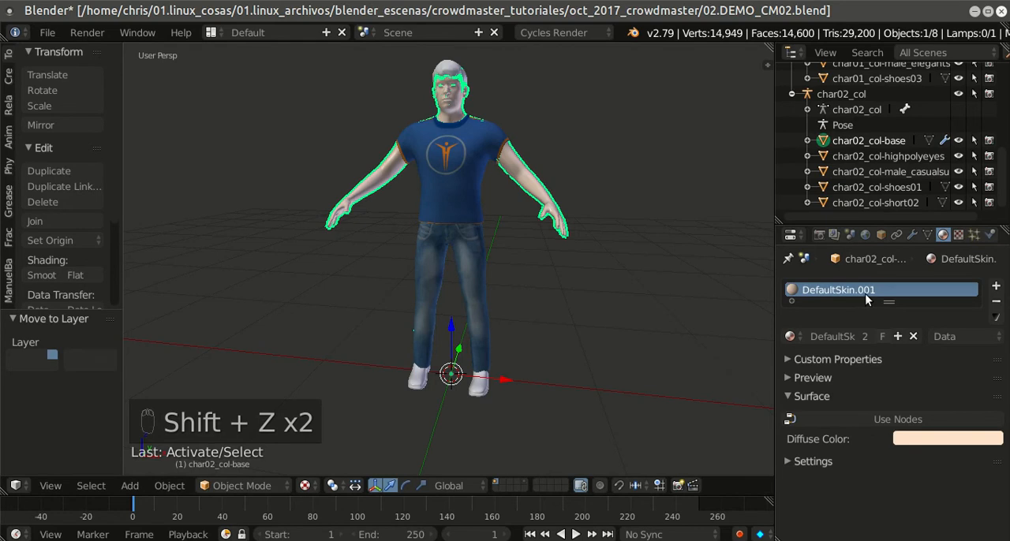
Step: Enable nodes on the char02_col-highpolyeyes material and set its diffuse color to an Image Texture
click(870, 157)
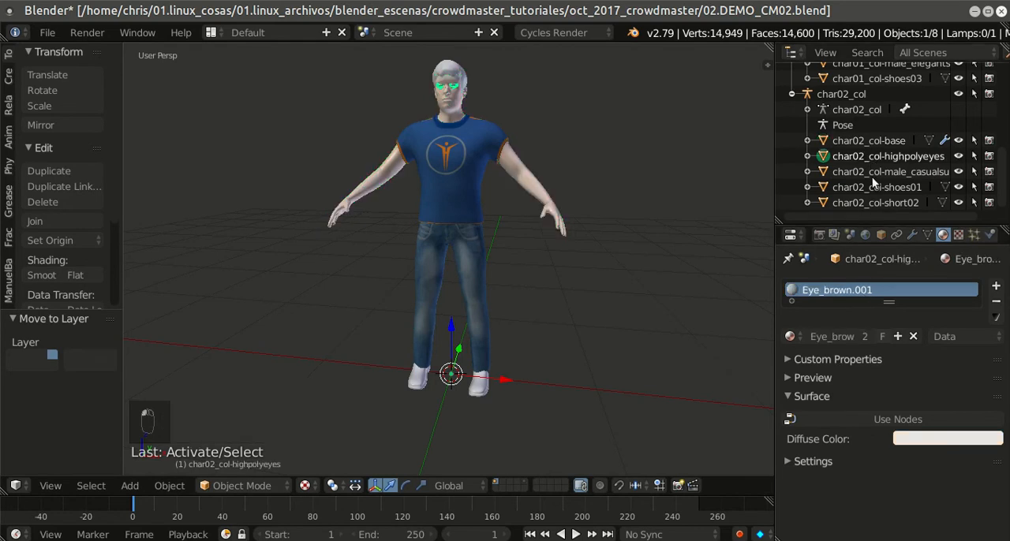
click(866, 419)
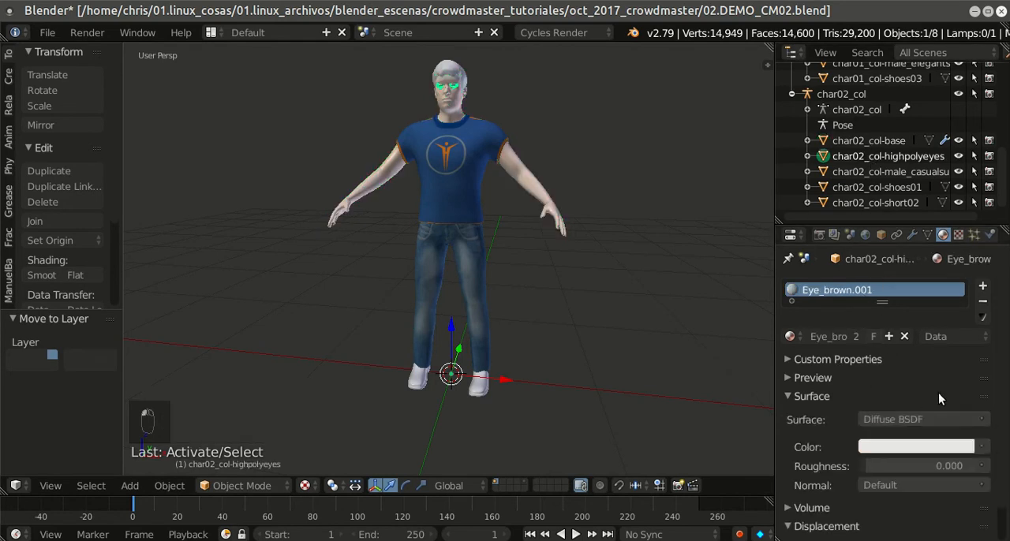
click(981, 447)
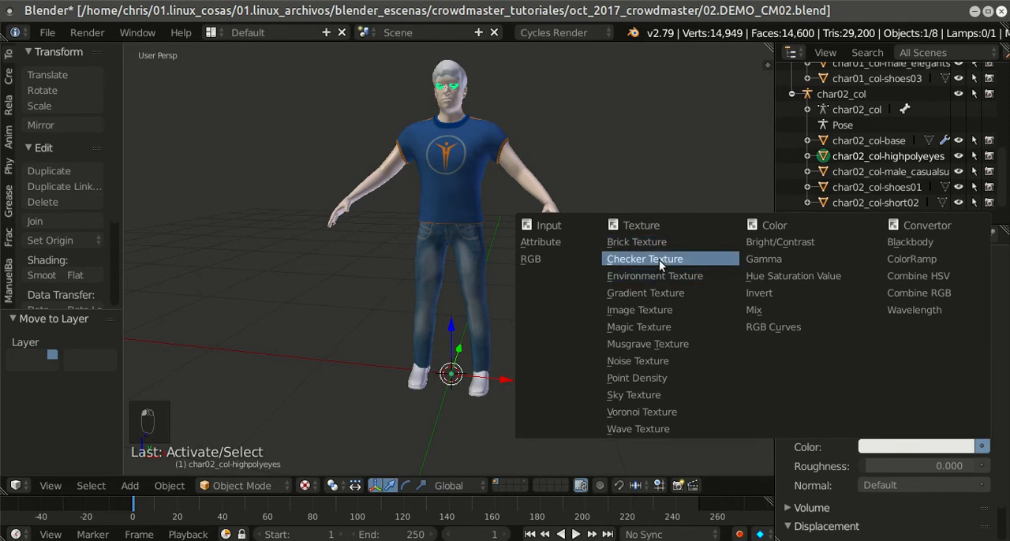
click(666, 310)
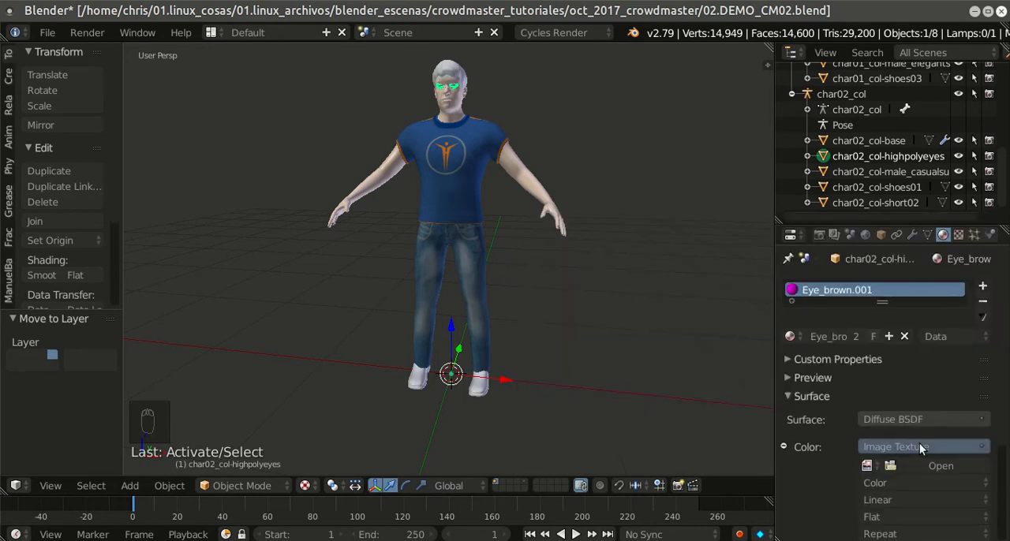
Step: Load brown_eye.png from the collada_ch02 textures folder as the eyes' image texture
click(931, 467)
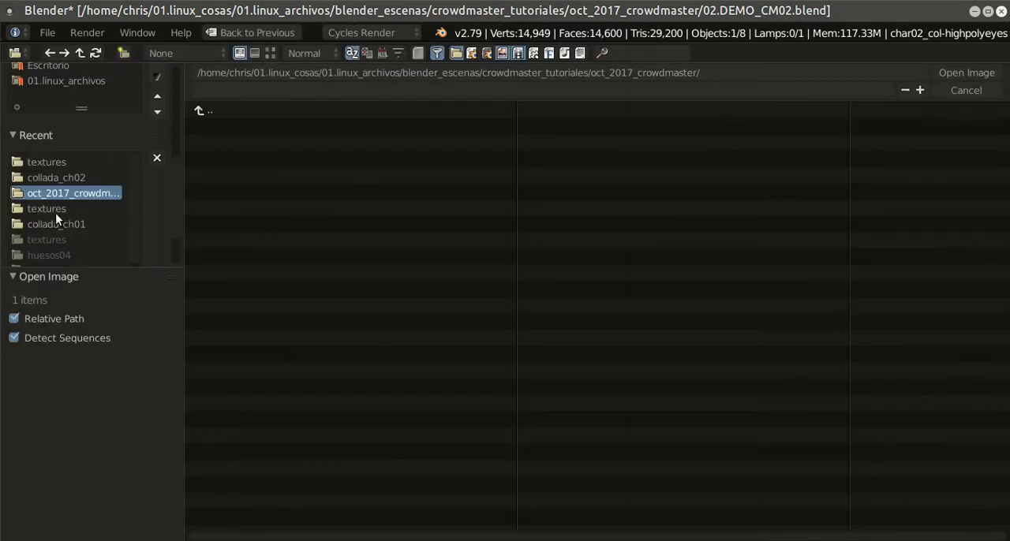
click(82, 178)
click(248, 124)
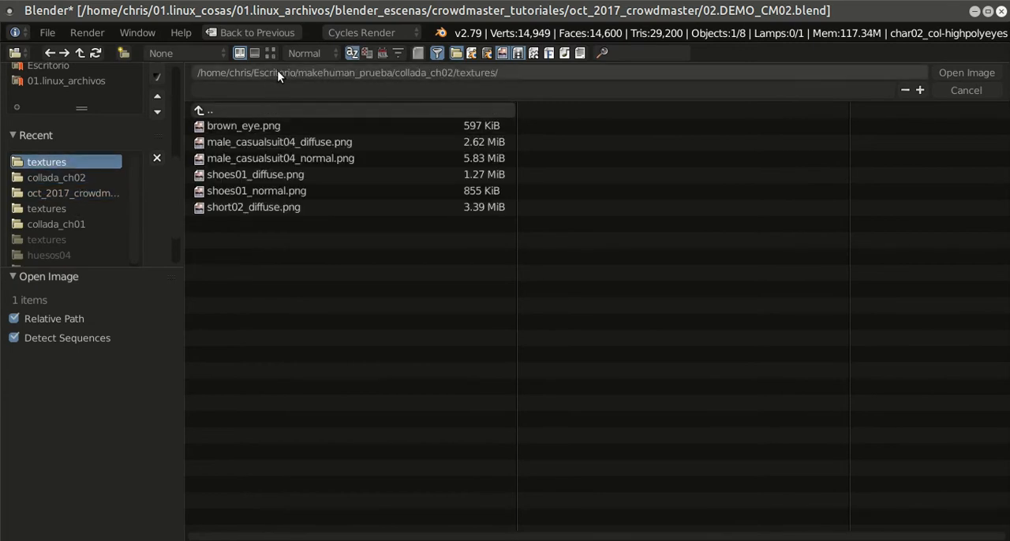
click(272, 52)
click(340, 134)
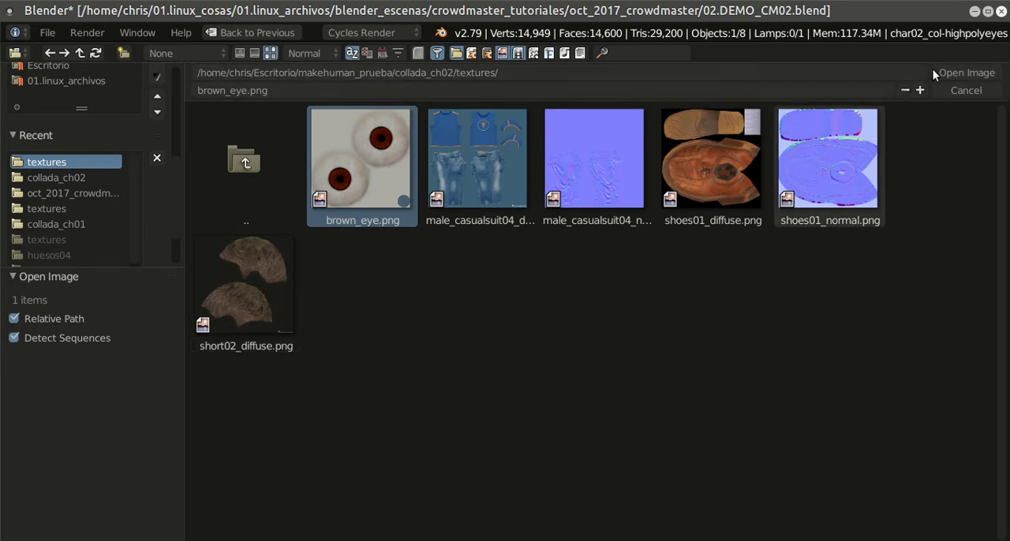
click(957, 70)
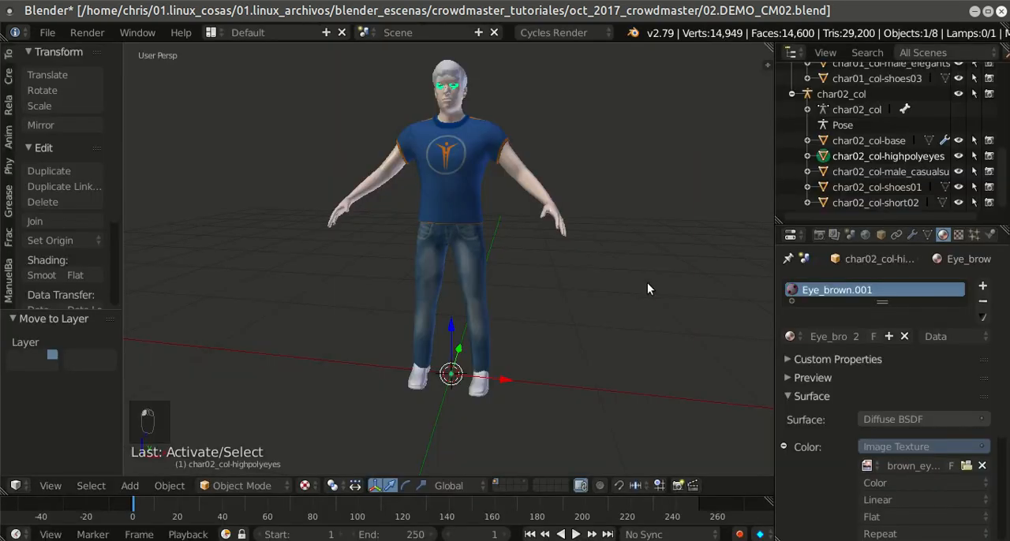
Step: Enable nodes on the char02_col-shoes01 material and set its diffuse color to an Image Texture
right_click(485, 385)
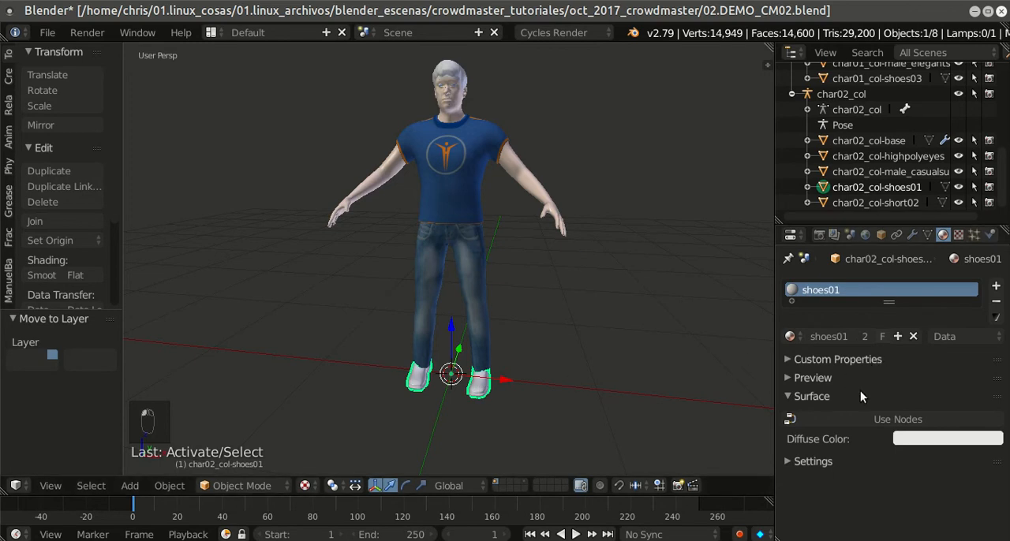
click(861, 419)
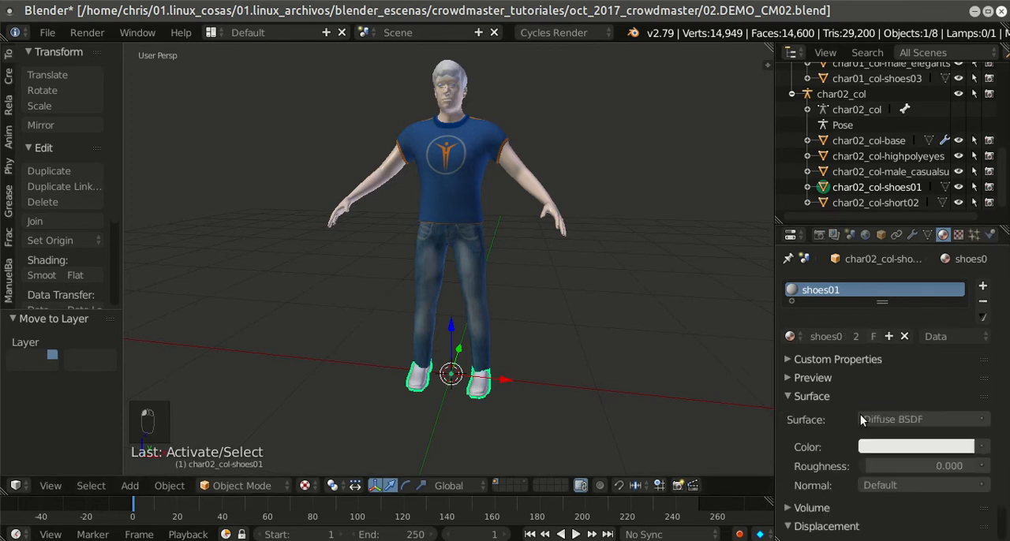
click(981, 446)
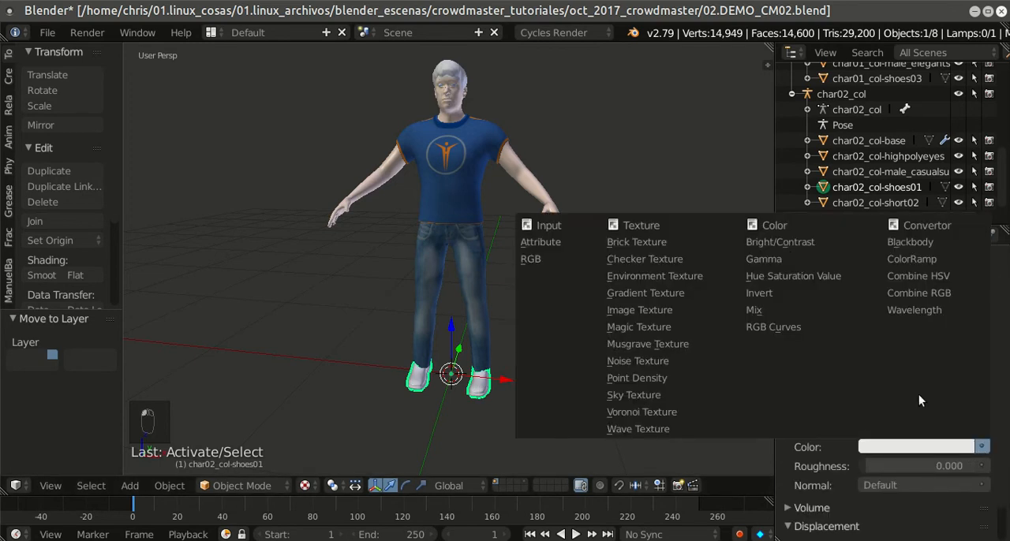
click(654, 310)
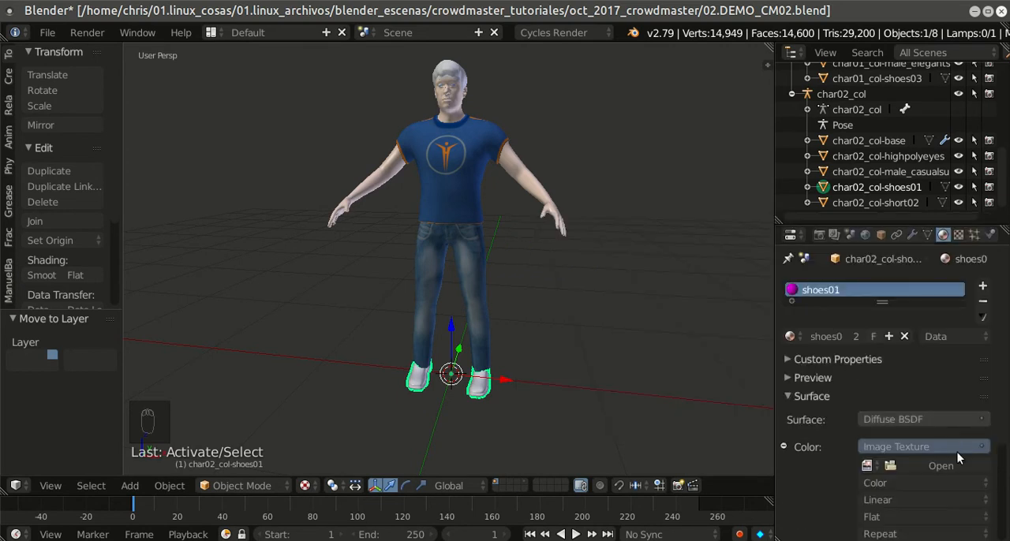
Step: Load shoes01_diffuse.png from the collada_ch02 textures folder as the shoes' image texture
click(939, 465)
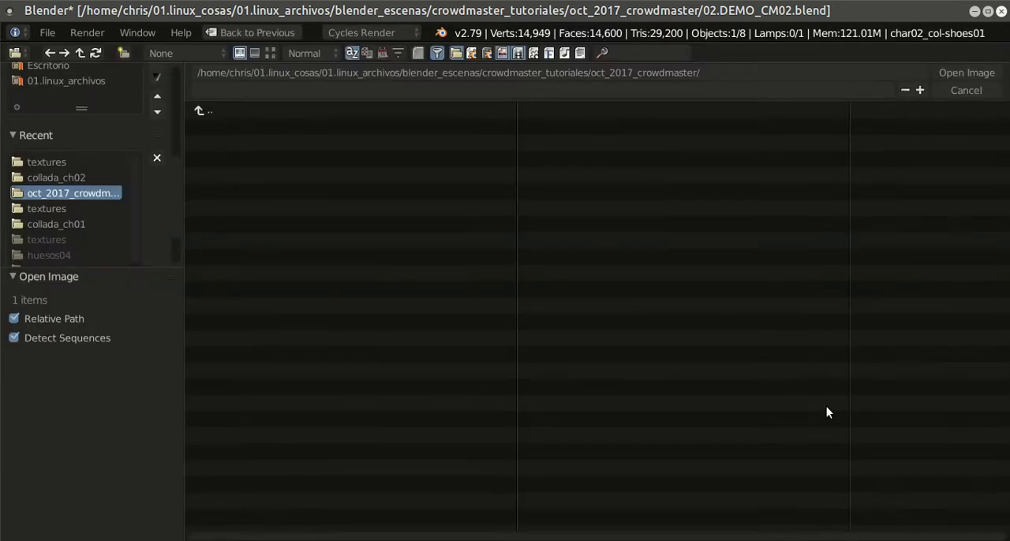
click(65, 180)
click(219, 125)
click(270, 53)
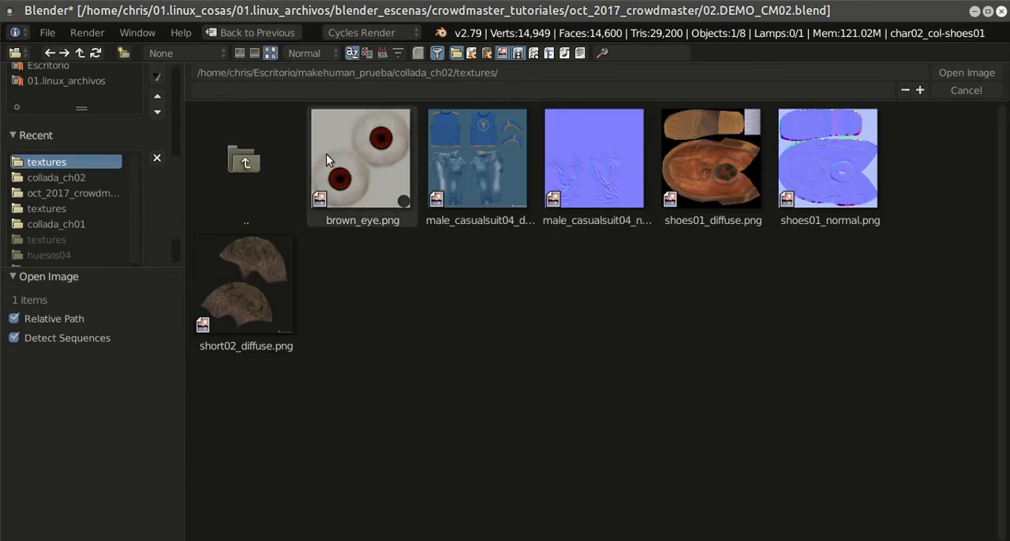
click(694, 167)
click(966, 73)
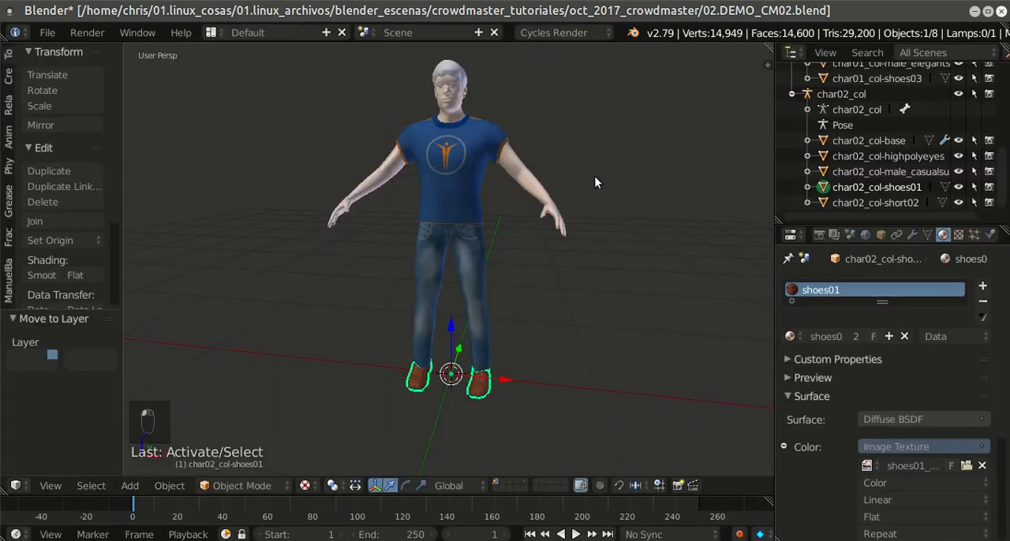
Step: Enable nodes on the char02_col-short02 hair material and set its diffuse color to an Image Texture
middle_drag(573, 165, 552, 185)
right_click(436, 76)
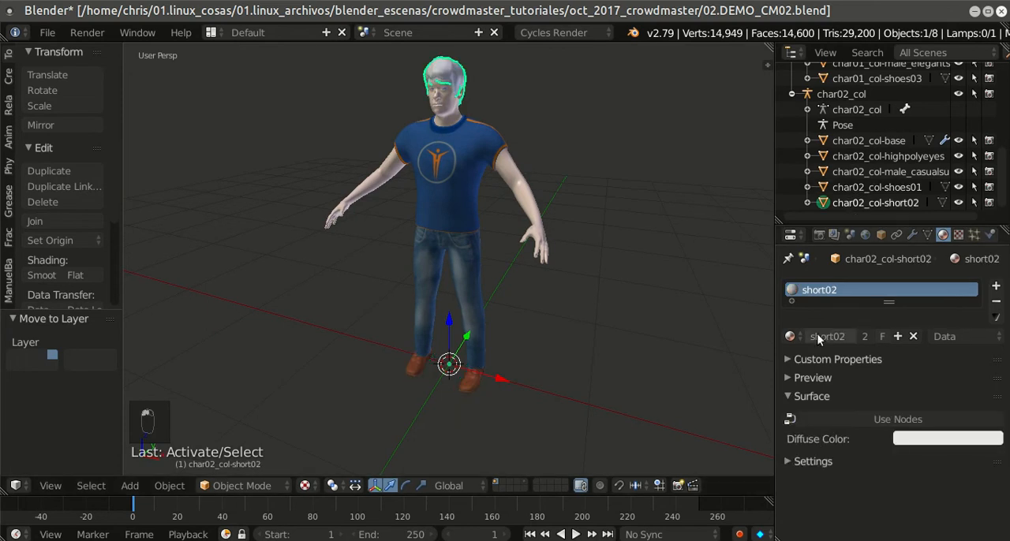
click(842, 416)
click(981, 447)
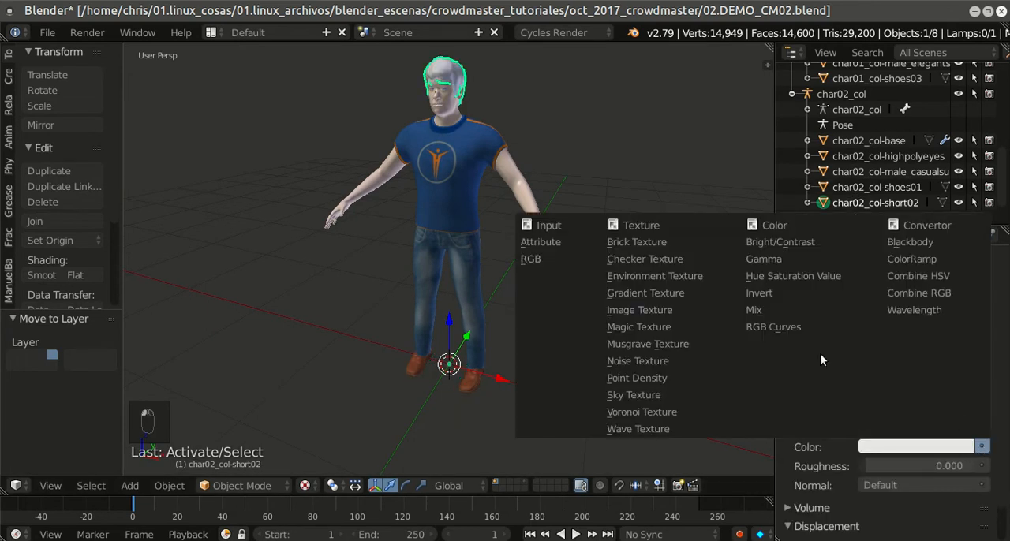
click(653, 310)
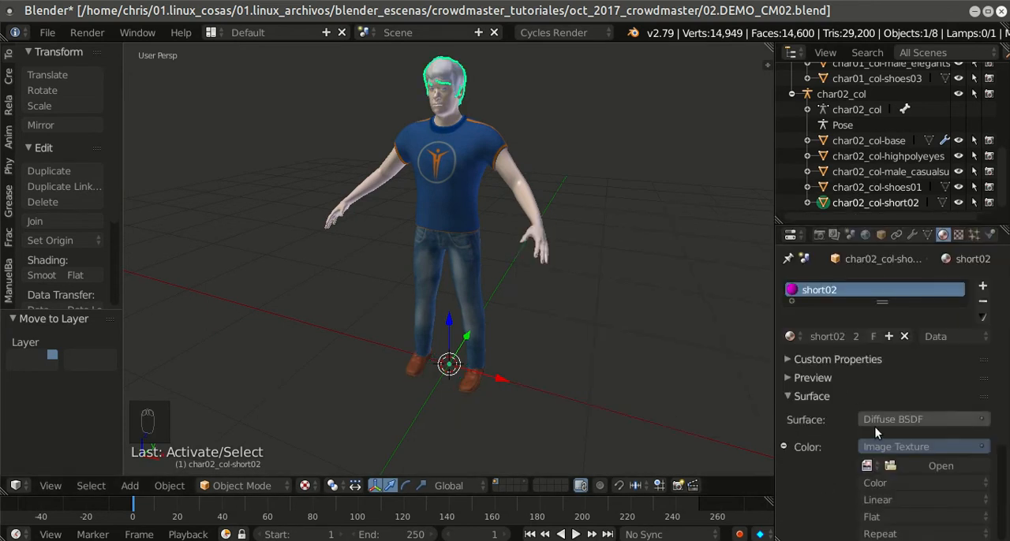
Step: Load short02_diffuse.png from the collada_ch02 textures folder as the hair's image texture
click(919, 465)
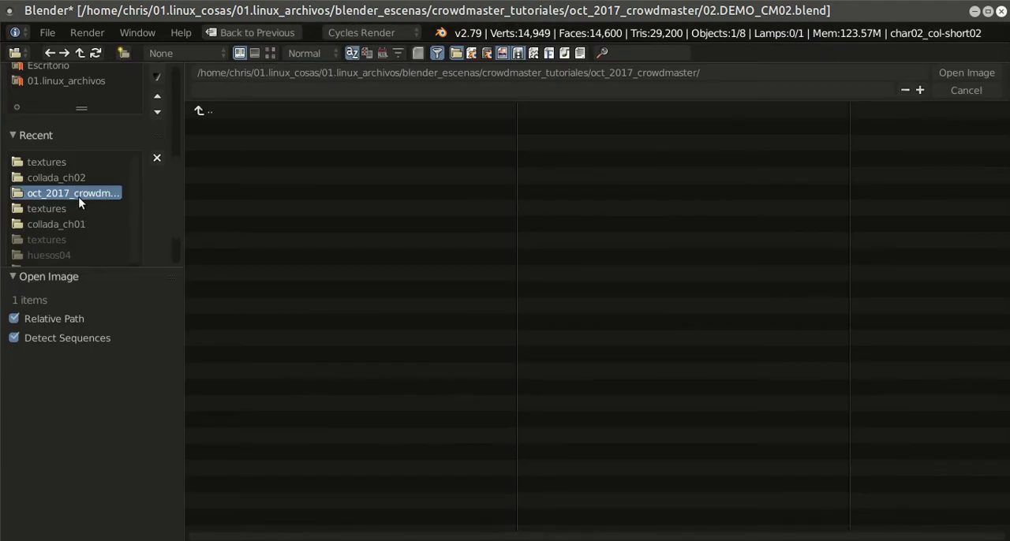
click(73, 177)
click(227, 120)
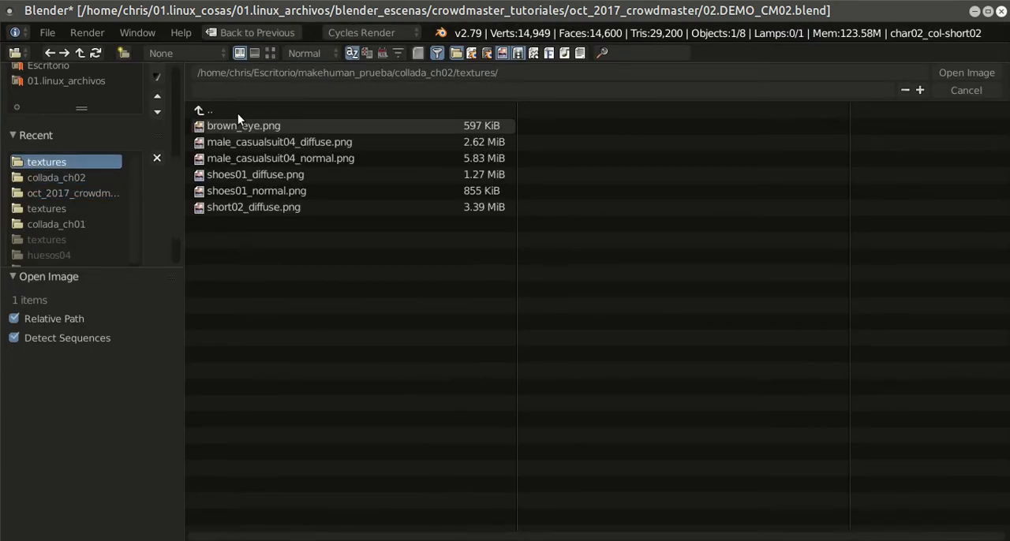
click(270, 53)
click(282, 291)
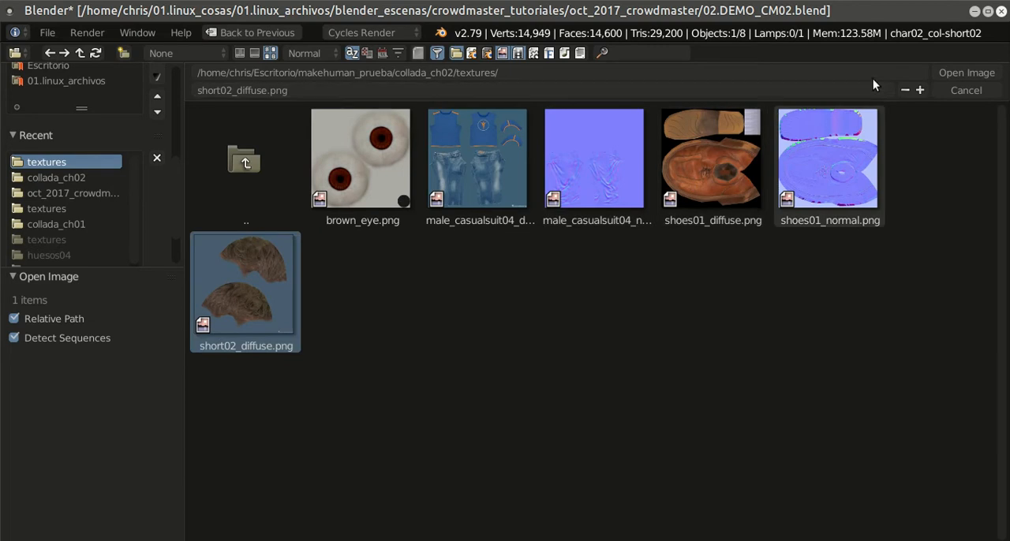
click(940, 76)
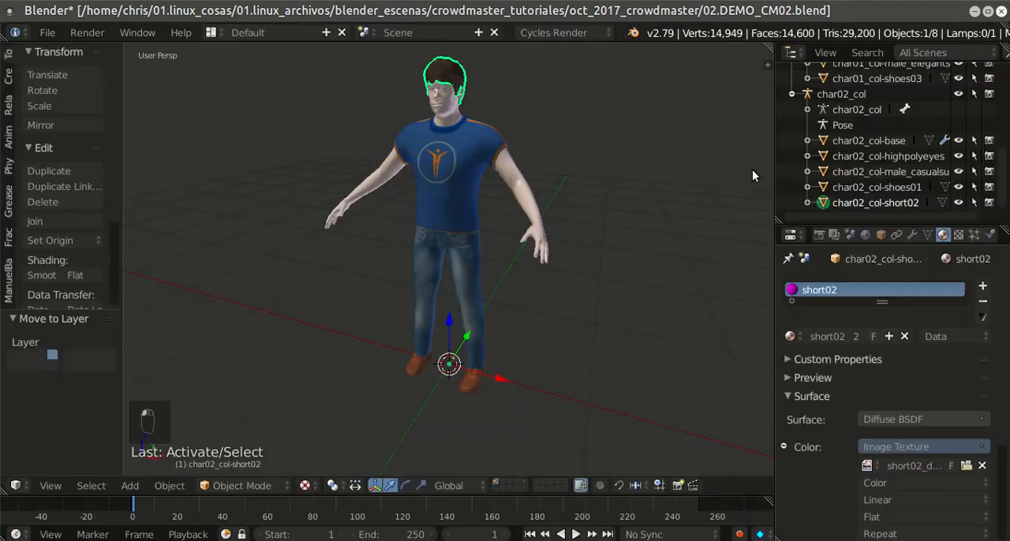
Step: Save the blend file and preview the textured character in rendered viewport shading
click(47, 32)
click(76, 149)
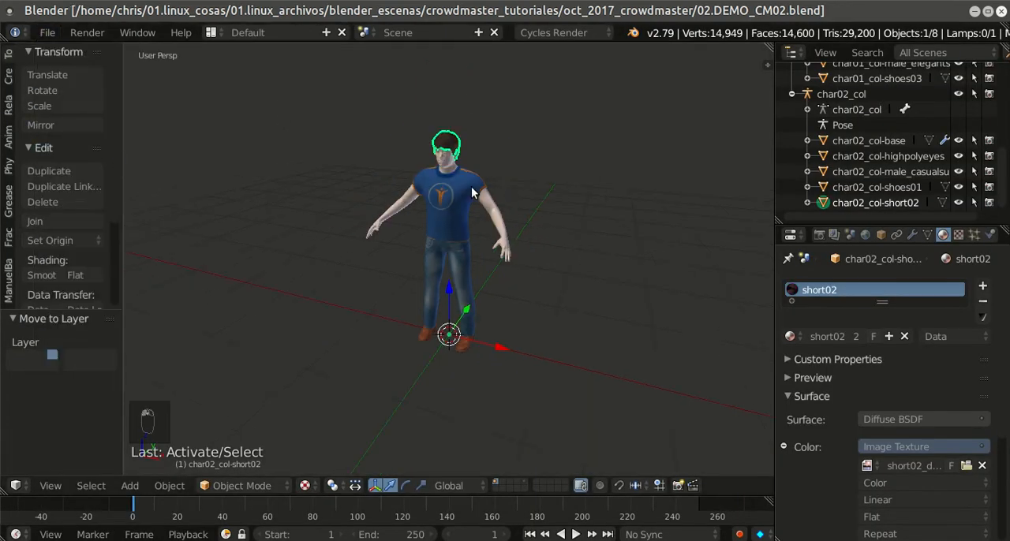
key(shift+z)
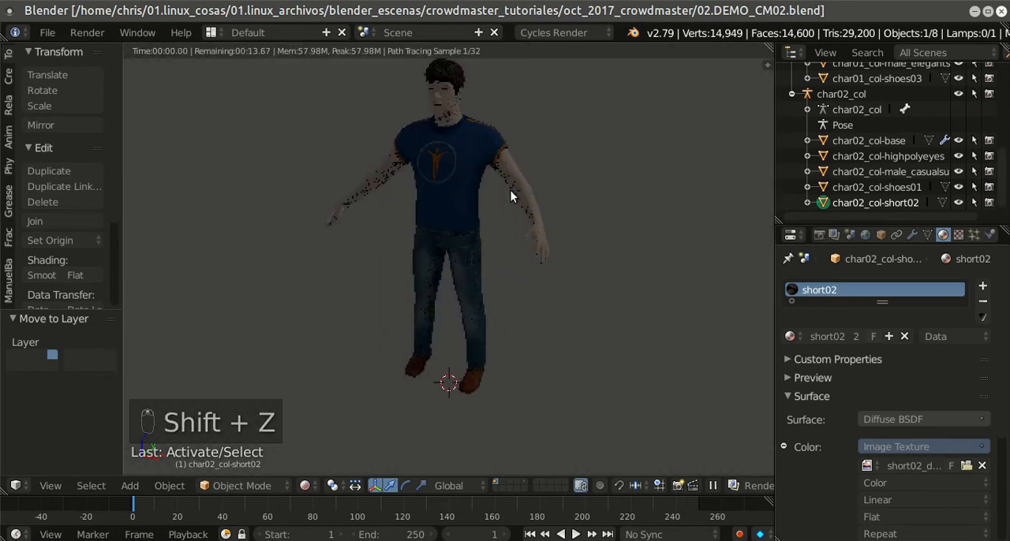
key(shift+z)
Step: Enable nodes on the char02_col-base skin material and set its diffuse color to peach, RGB 1.000, 0.520, 0.309
right_click(541, 186)
scroll(651, 228, down, 2)
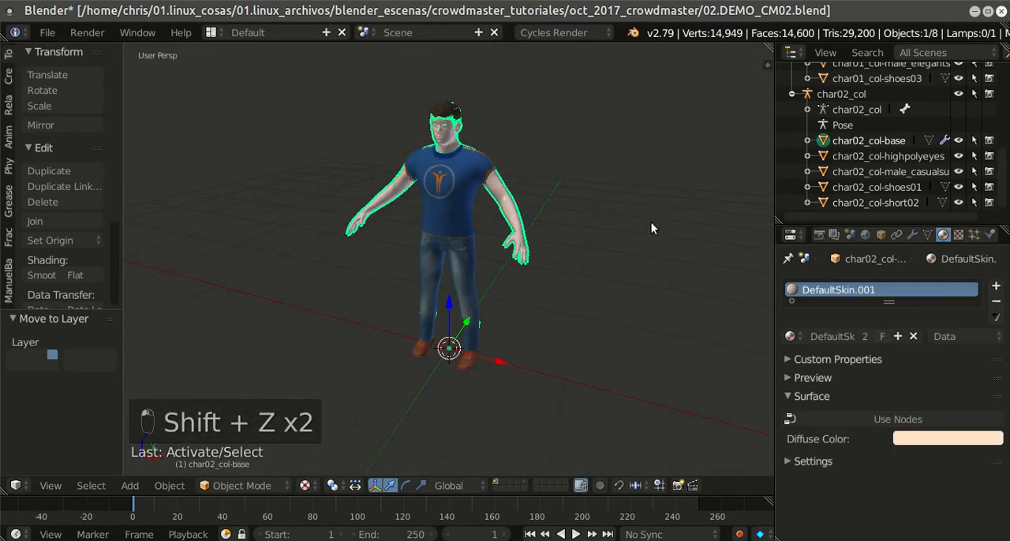
click(876, 424)
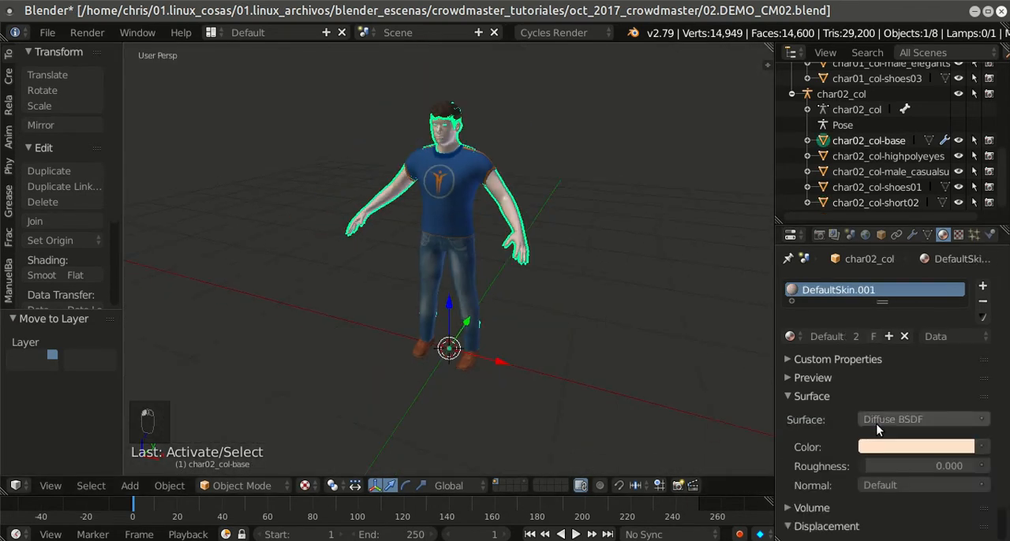
click(906, 447)
click(886, 292)
drag(886, 295, 884, 302)
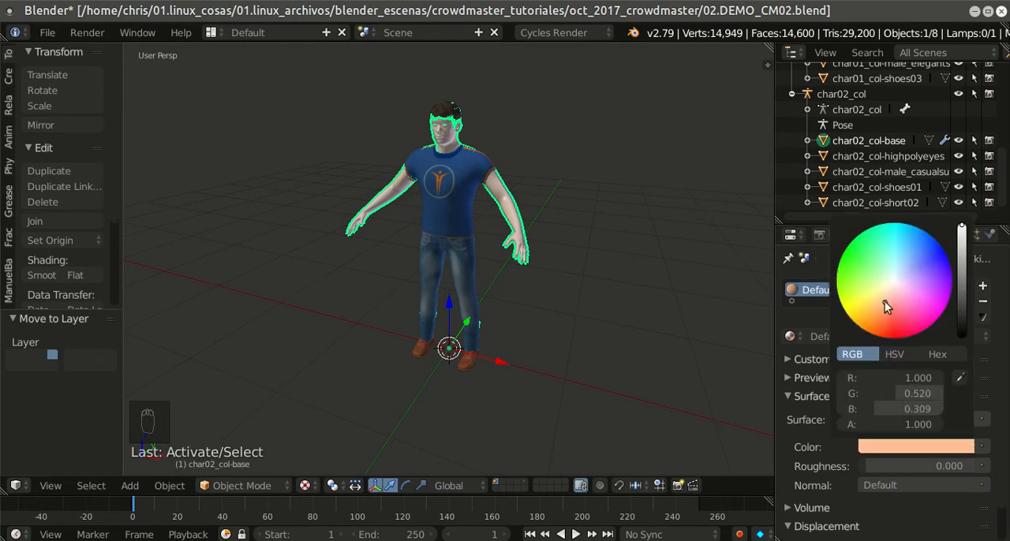
Step: Check the skin tone in rendered viewport shading and save the blend file
key(shift+z)
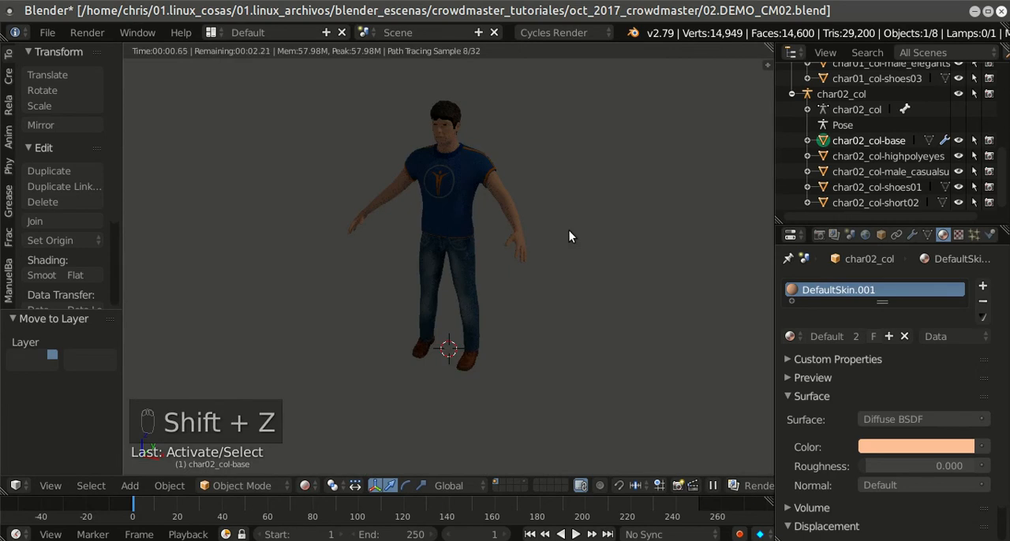
key(shift+z)
scroll(567, 232, down, 1)
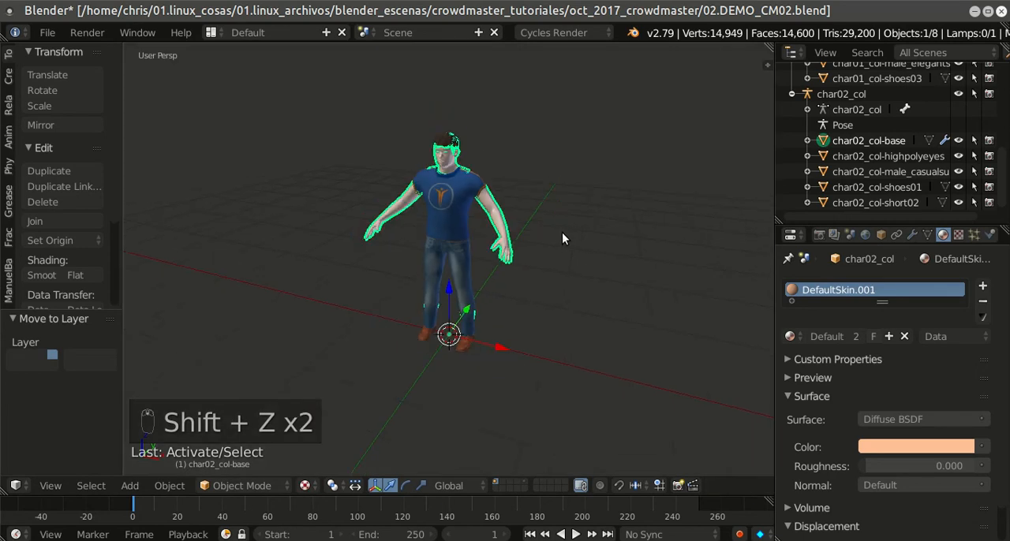
click(47, 32)
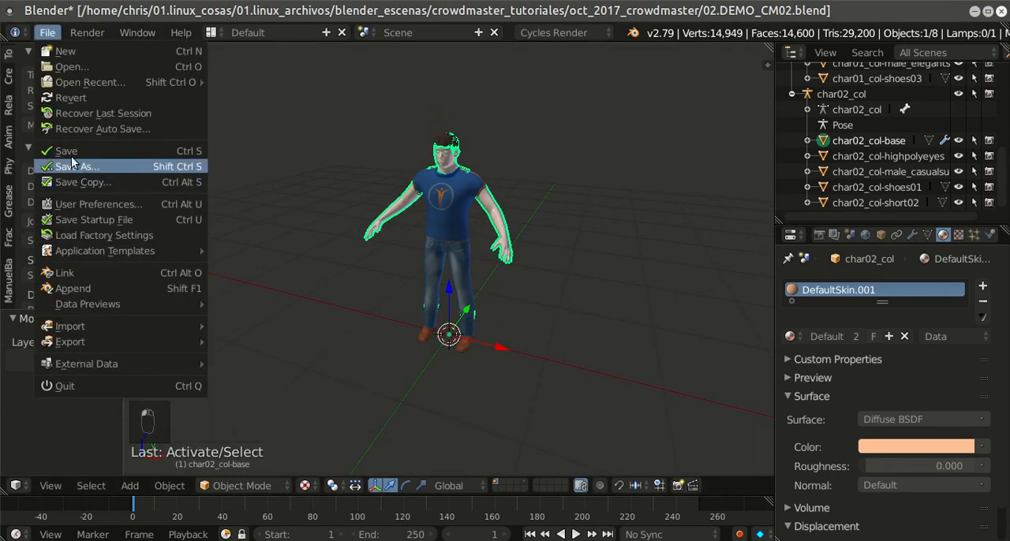
click(49, 146)
scroll(603, 254, up, 1)
scroll(603, 249, up, 1)
scroll(568, 272, down, 2)
middle_drag(567, 273, 601, 265)
scroll(601, 265, down, 1)
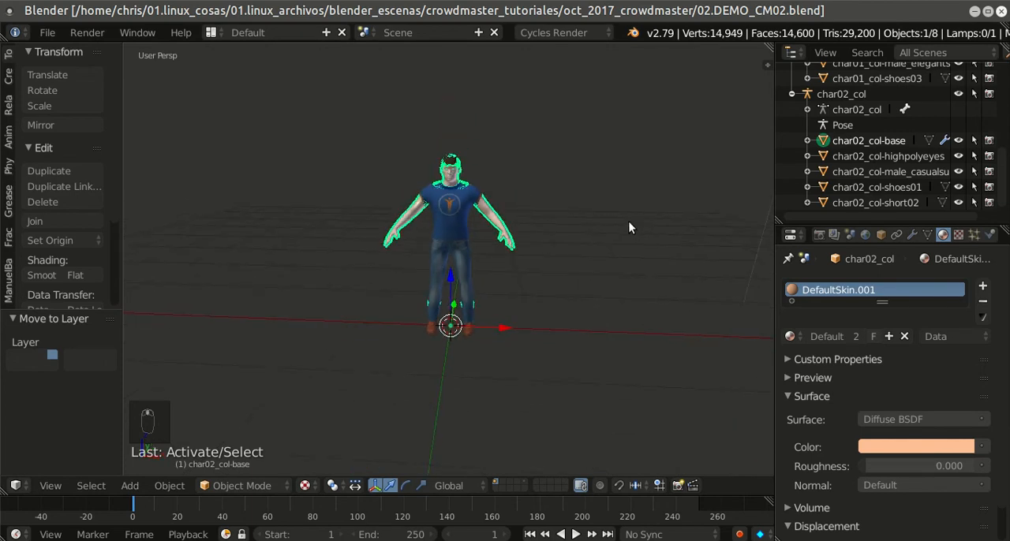
Step: Switch to the Animation screen layout and show the character in front orthographic view
click(210, 34)
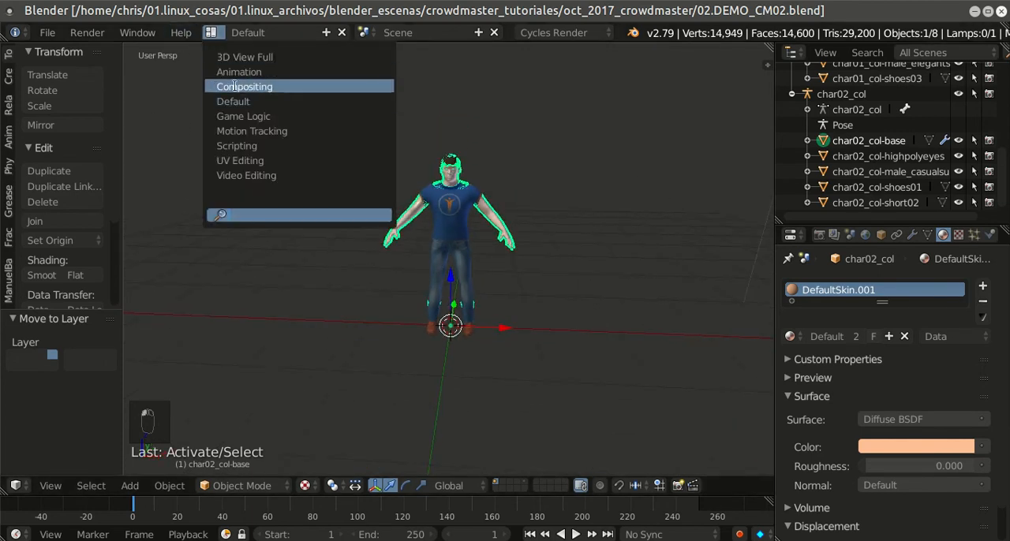
click(281, 76)
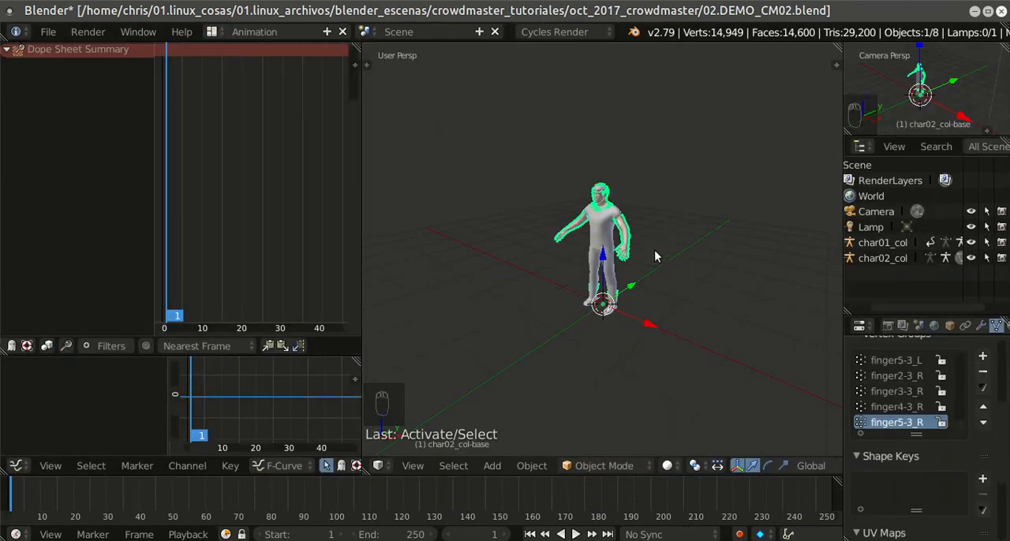
key(KP_1)
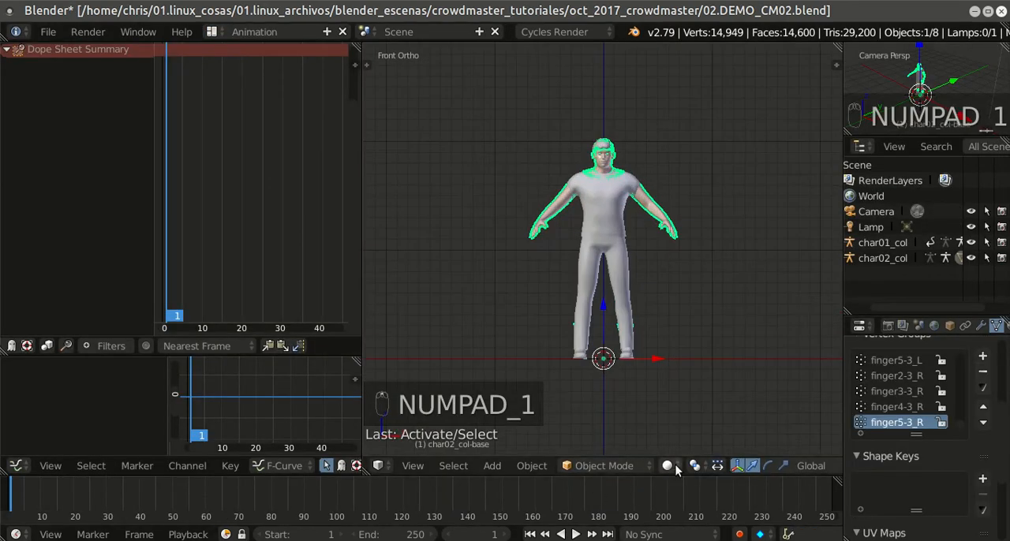
click(667, 465)
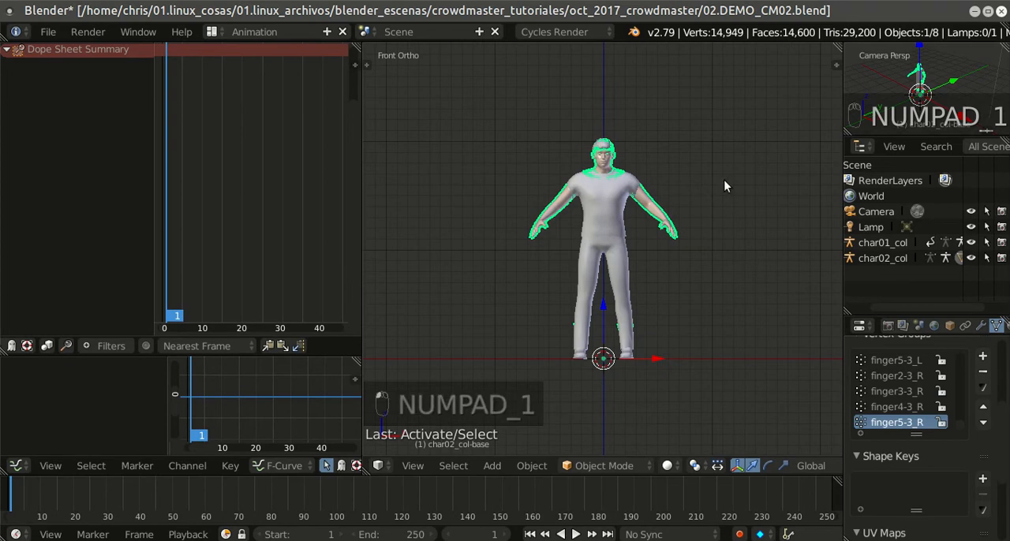
scroll(702, 245, up, 1)
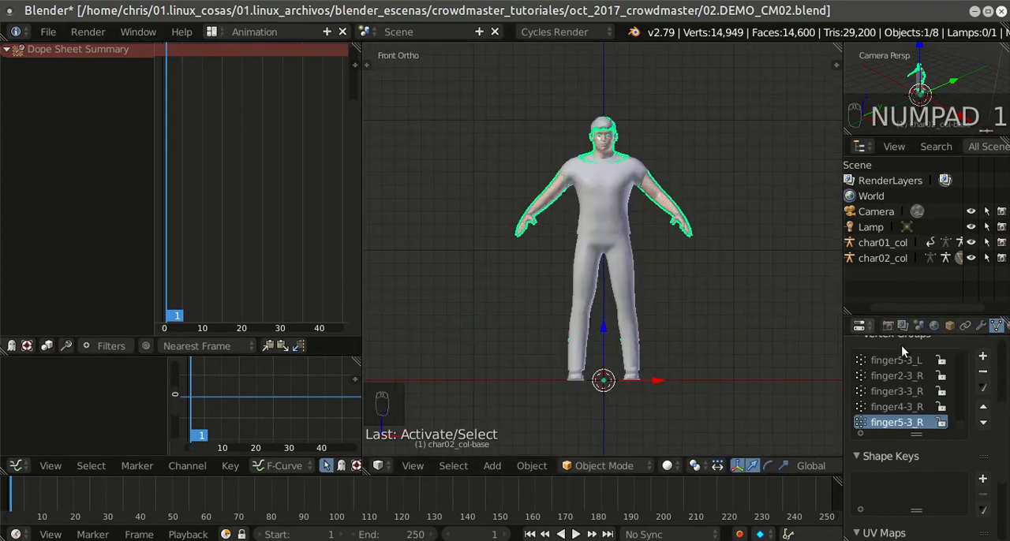
scroll(969, 444, up, 3)
scroll(963, 445, up, 2)
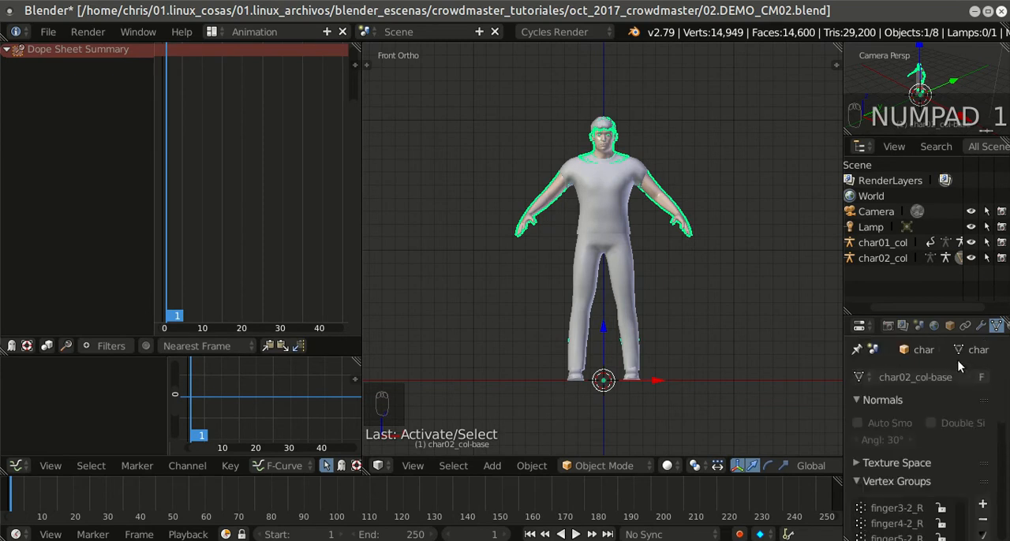
scroll(981, 330, down, 3)
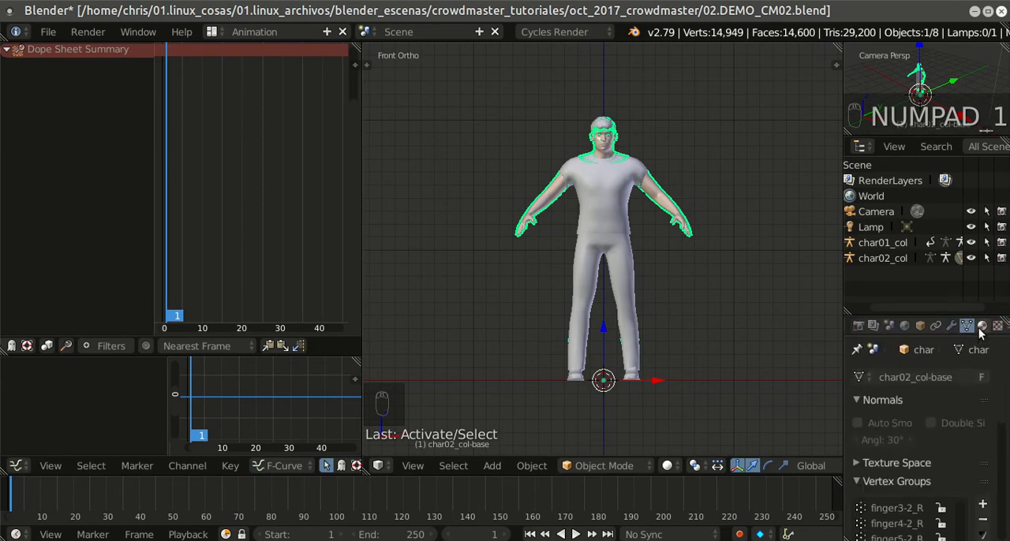
Step: Select the char02_col armature and enable X-Ray display for its bones
right_click(629, 219)
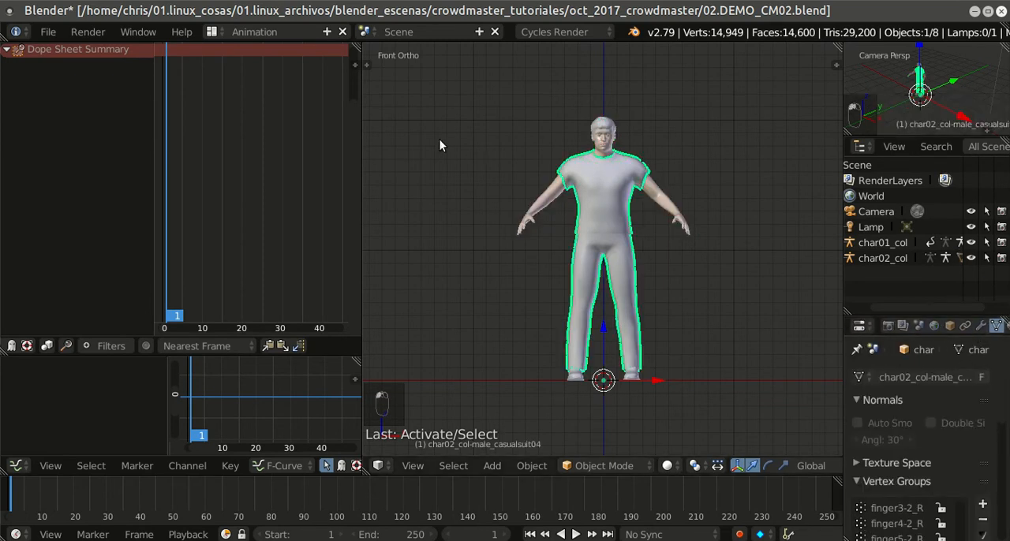
click(888, 259)
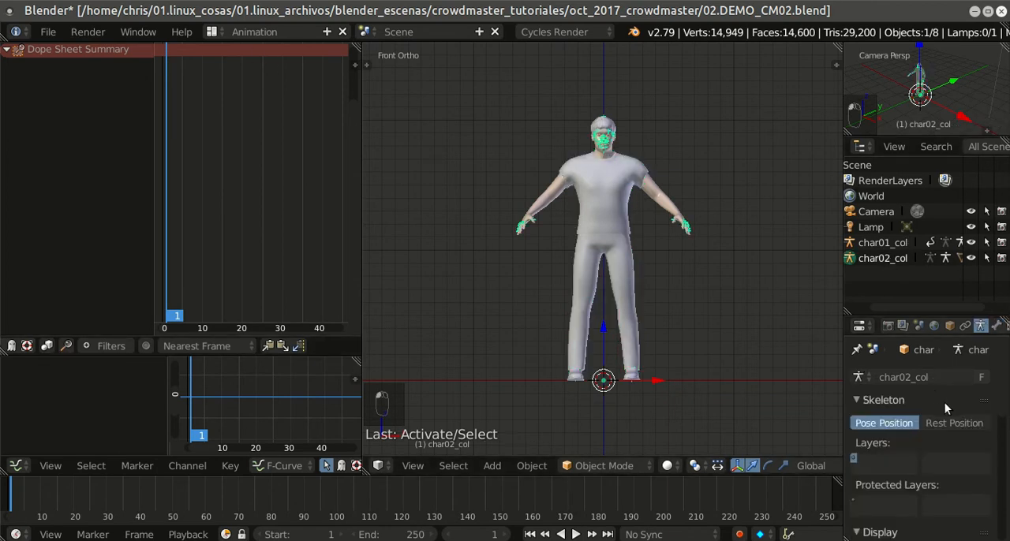
scroll(954, 347, down, 5)
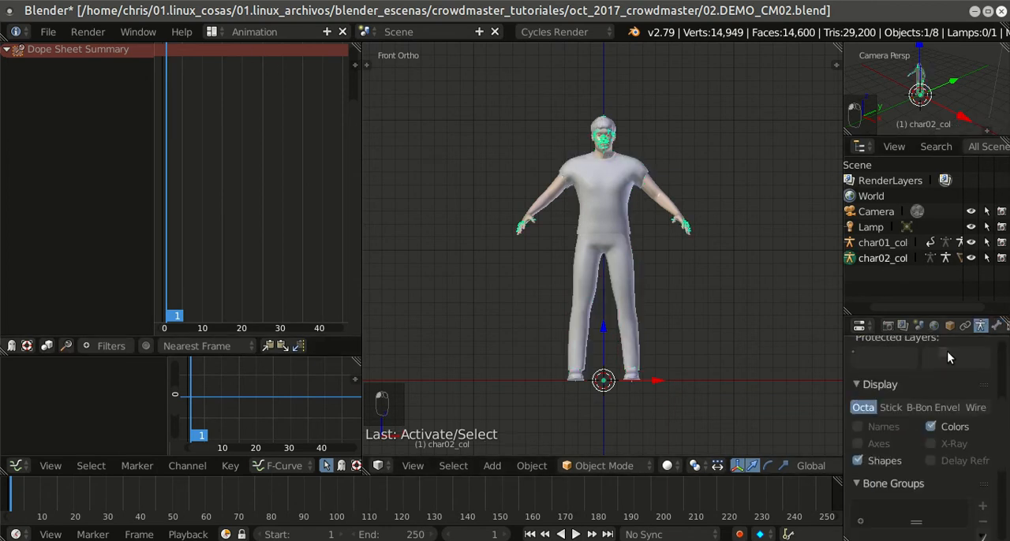
scroll(747, 316, up, 3)
middle_drag(747, 297, 651, 355)
Step: Try the Stick and B-Bone display styles on the char02_col armature and restore Octahedral
click(889, 407)
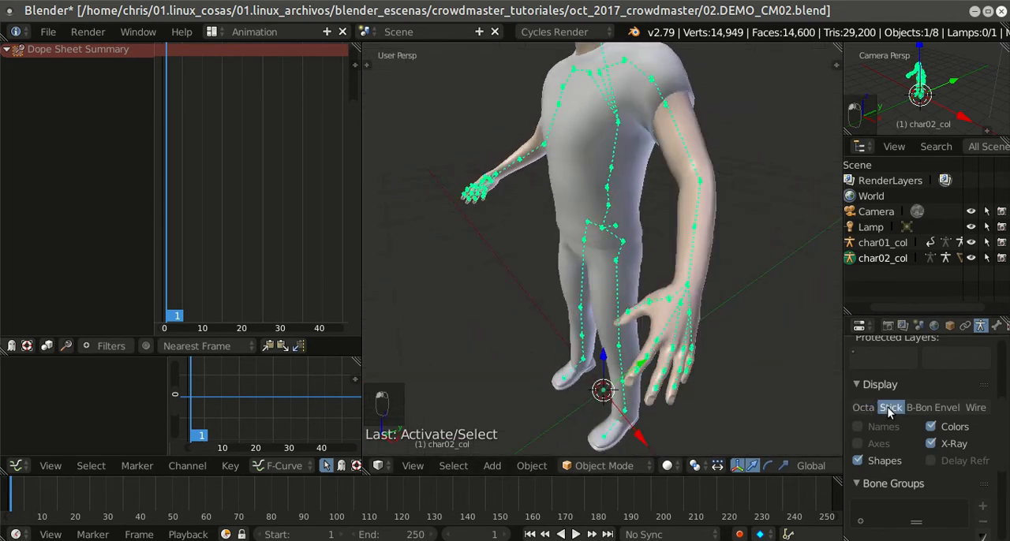
click(915, 411)
click(862, 410)
middle_drag(544, 288, 665, 259)
scroll(678, 257, down, 3)
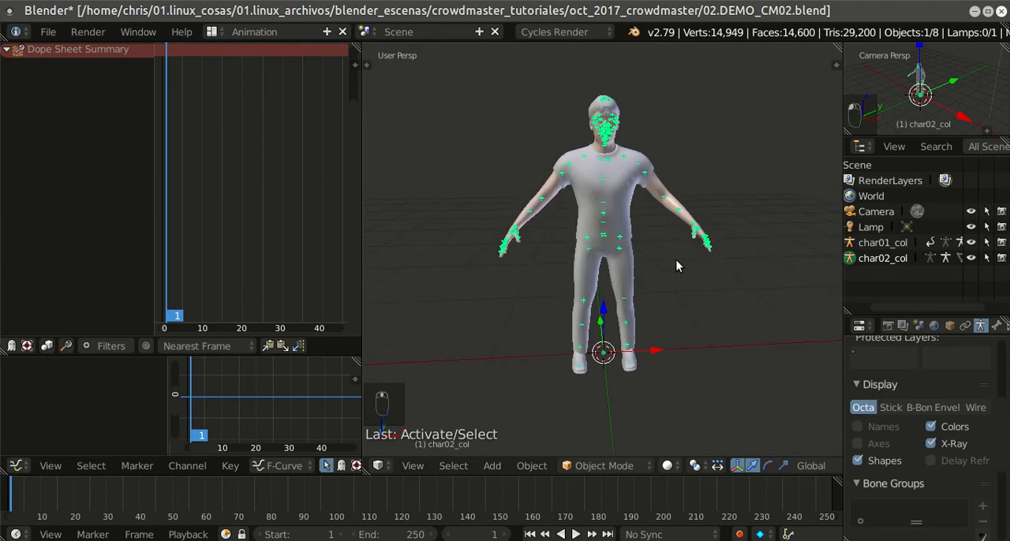
Step: Put the char02_col armature into Pose Mode and show it in front orthographic view
scroll(674, 261, down, 2)
click(620, 466)
click(626, 411)
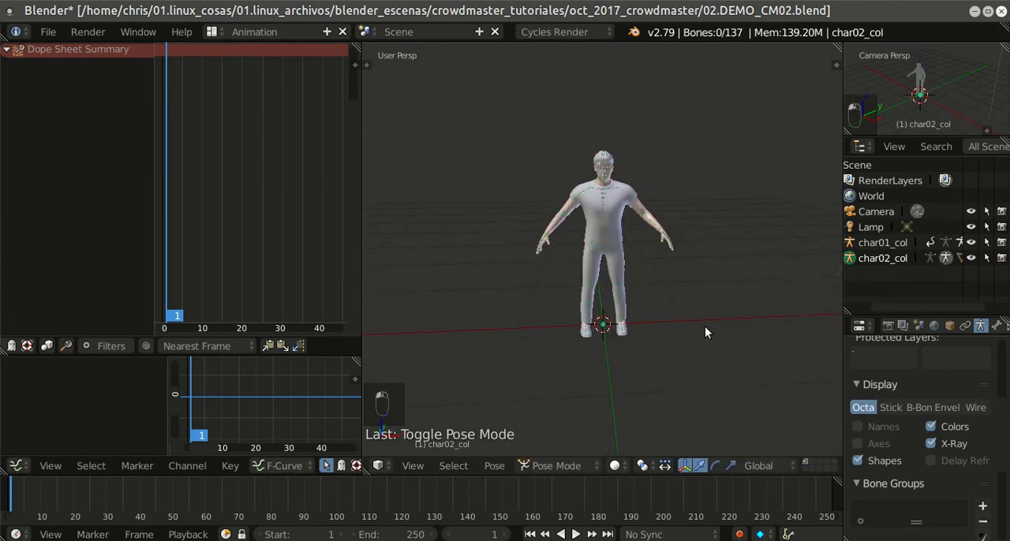
scroll(703, 327, up, 3)
key(KP_1)
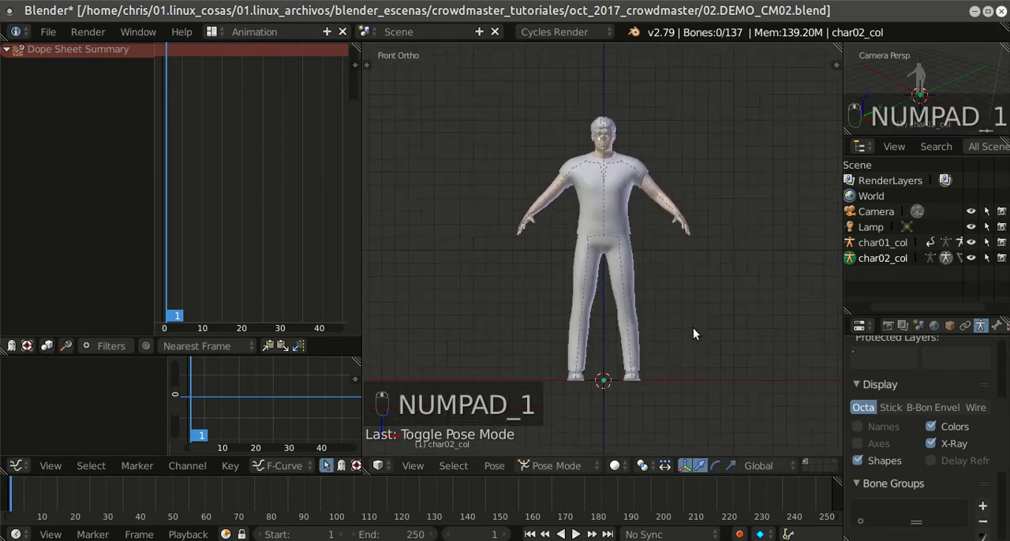
Step: Select all bones of the char02_col armature
scroll(693, 329, up, 1)
key(a)
key(a)
key(a)
key(a)
key(a)
key(a)
key(a)
key(a)
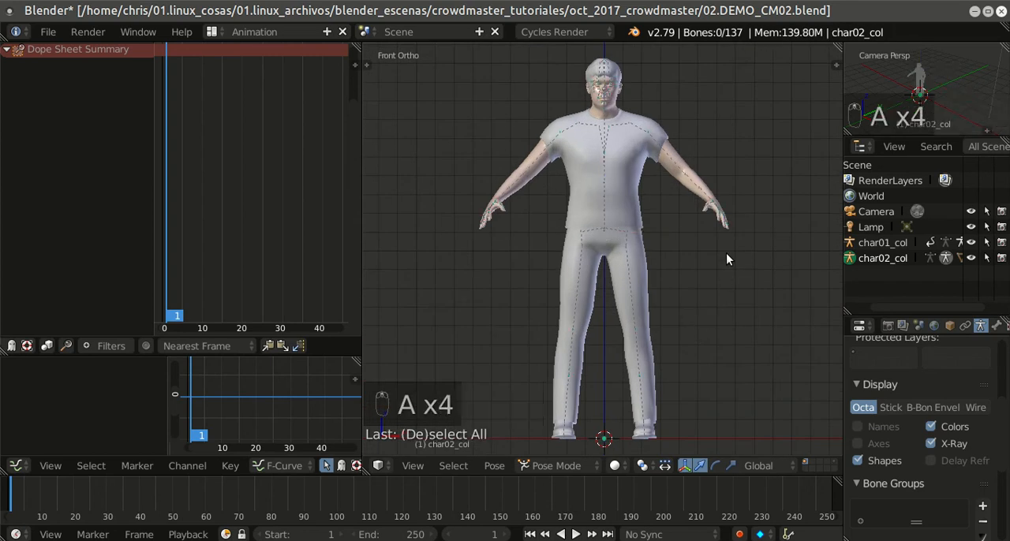
scroll(721, 230, up, 5)
scroll(721, 232, down, 4)
scroll(717, 232, up, 1)
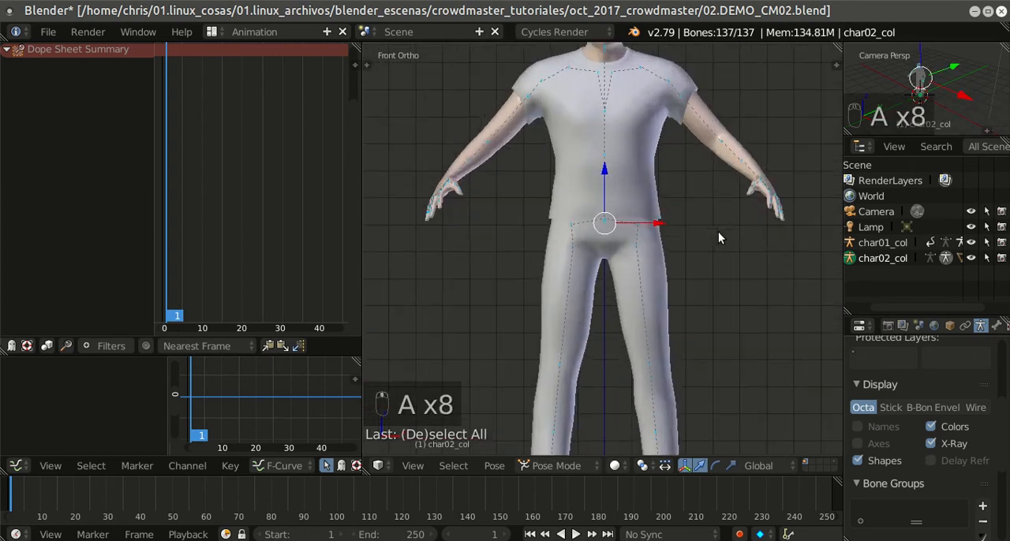
Step: Set the viewport shading to Material and keep all of the armature's bones selected
click(615, 467)
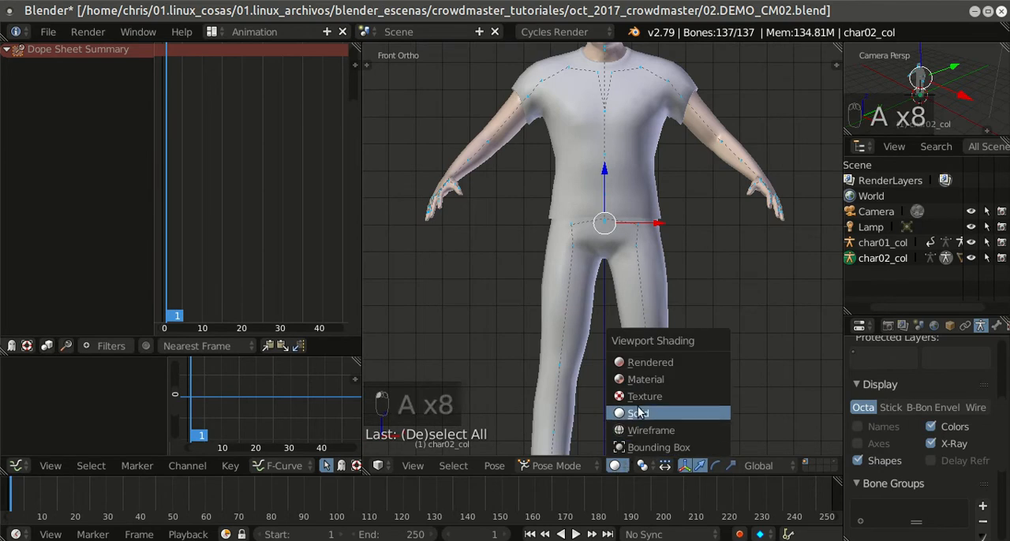
click(657, 380)
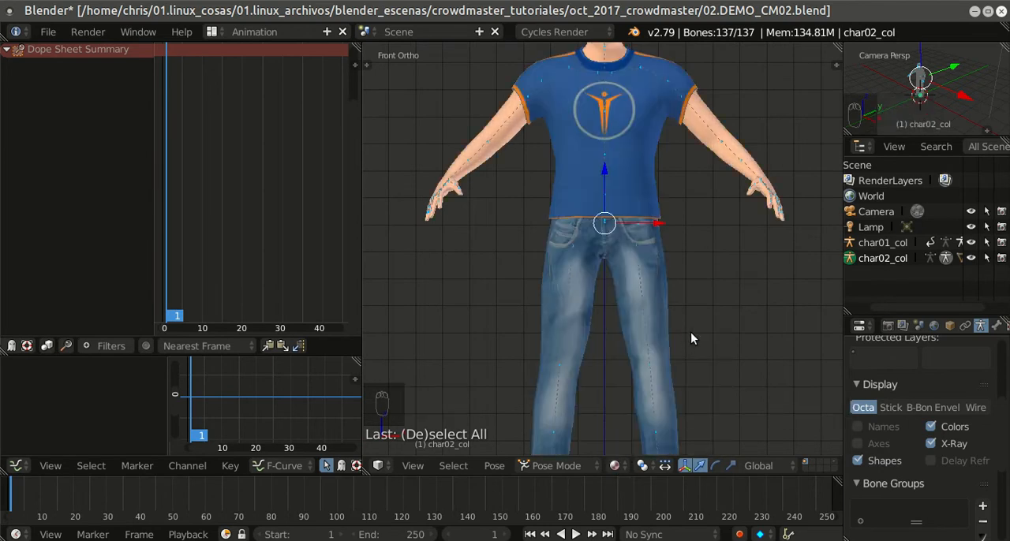
scroll(694, 330, down, 3)
key(a)
key(a)
key(a)
scroll(699, 321, up, 5)
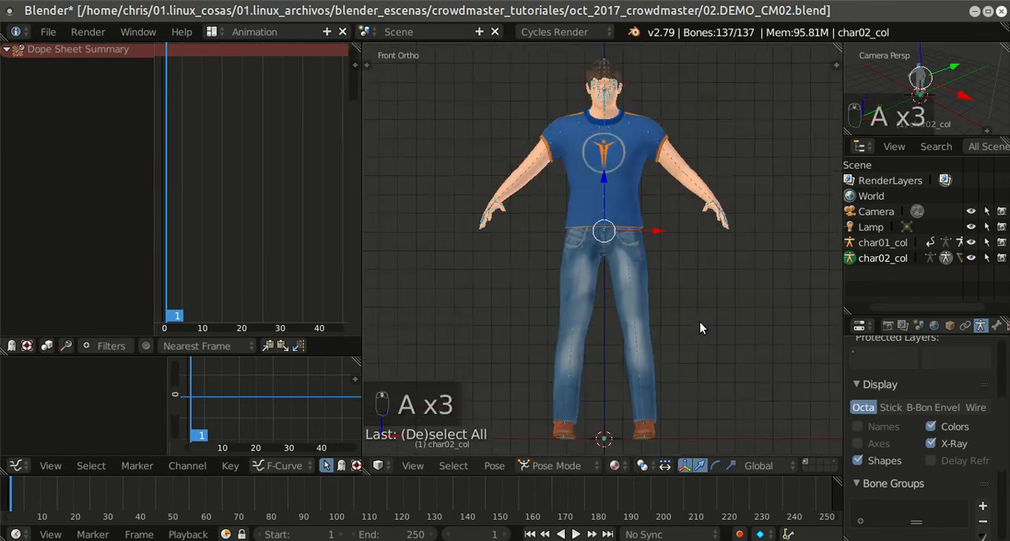
Step: Set the armature's bone display to Stick and show the whole character in front orthographic view
scroll(697, 324, down, 2)
click(890, 408)
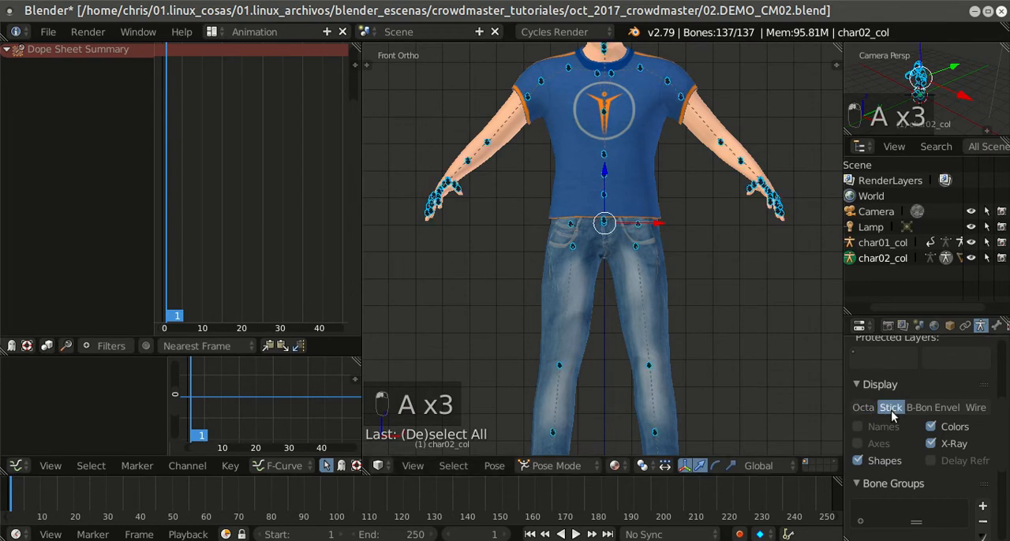
middle_drag(789, 328, 702, 368)
scroll(718, 359, down, 5)
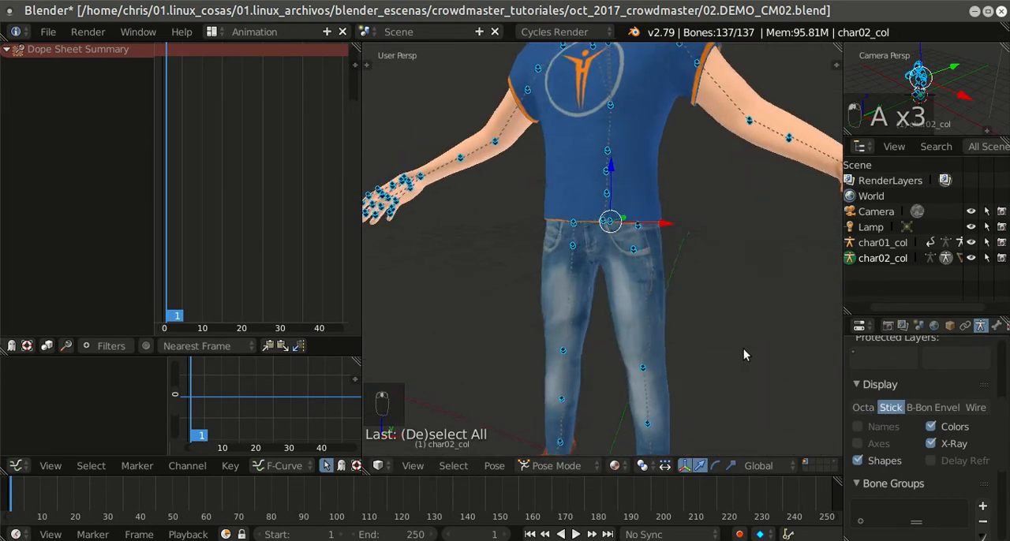
key(KP_1)
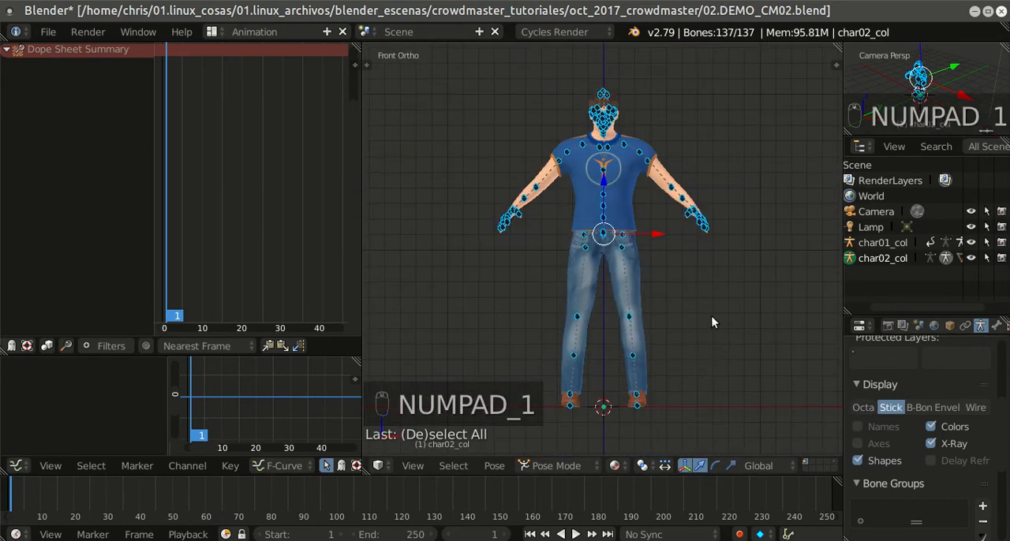
Step: Insert a LocRotScale keyframe for all bones of the char02_col armature at frame 1
key(a)
key(a)
key(a)
key(a)
key(a)
key(a)
key(a)
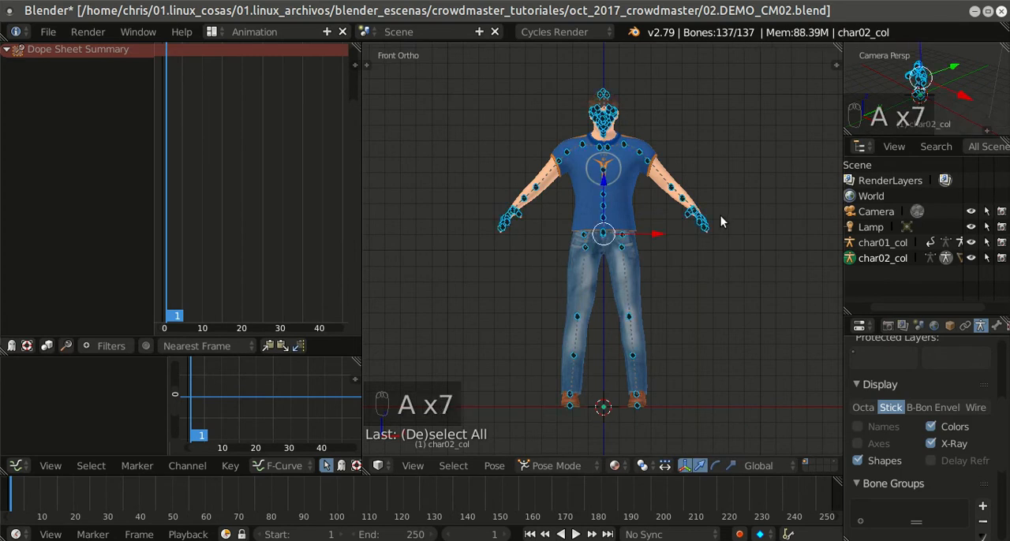
key(i)
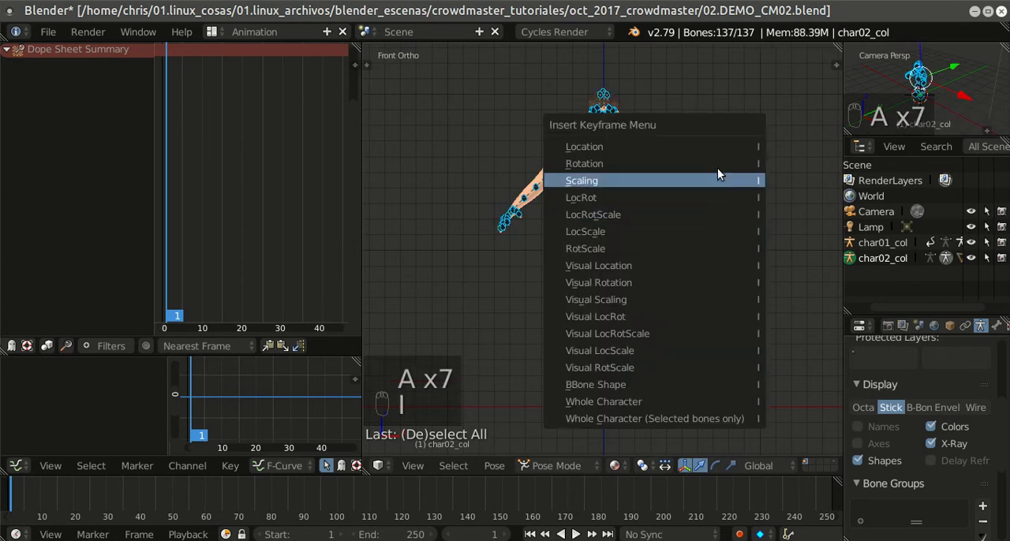
click(684, 214)
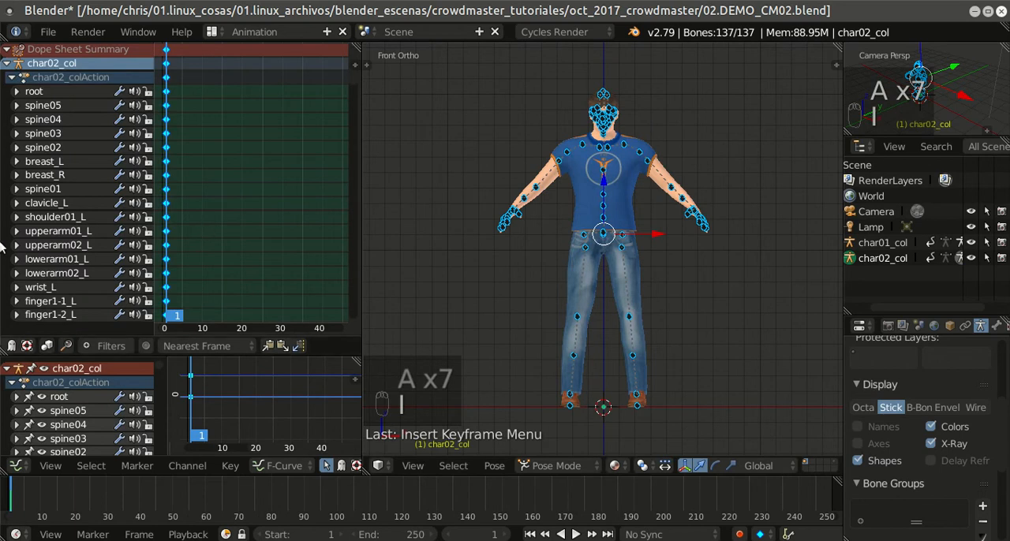
Step: Move the current frame of the animation to frame 9
key(Right)
key(Right)
key(Right)
key(Right)
key(Right)
key(Right)
key(Right)
key(Right)
key(Right)
key(Right)
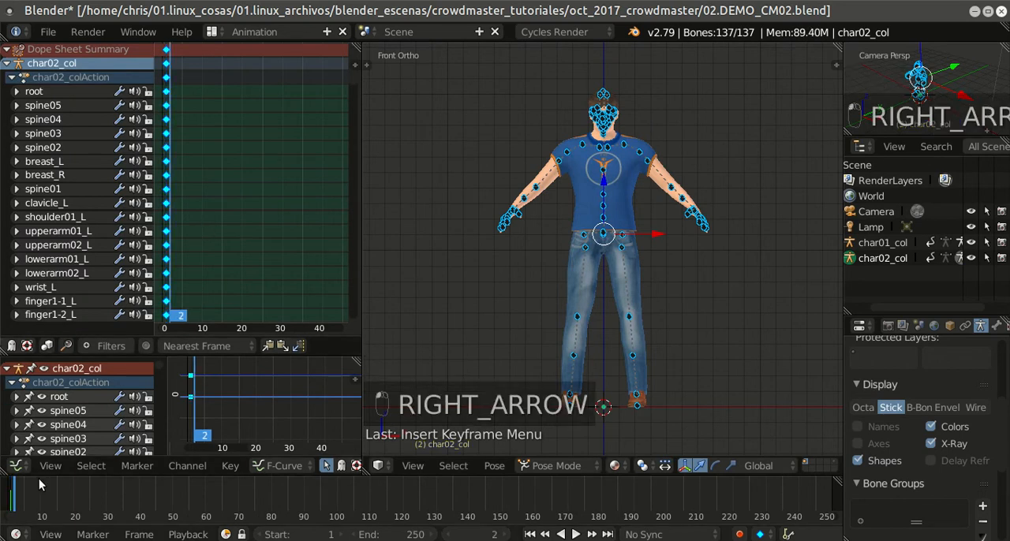
key(Right)
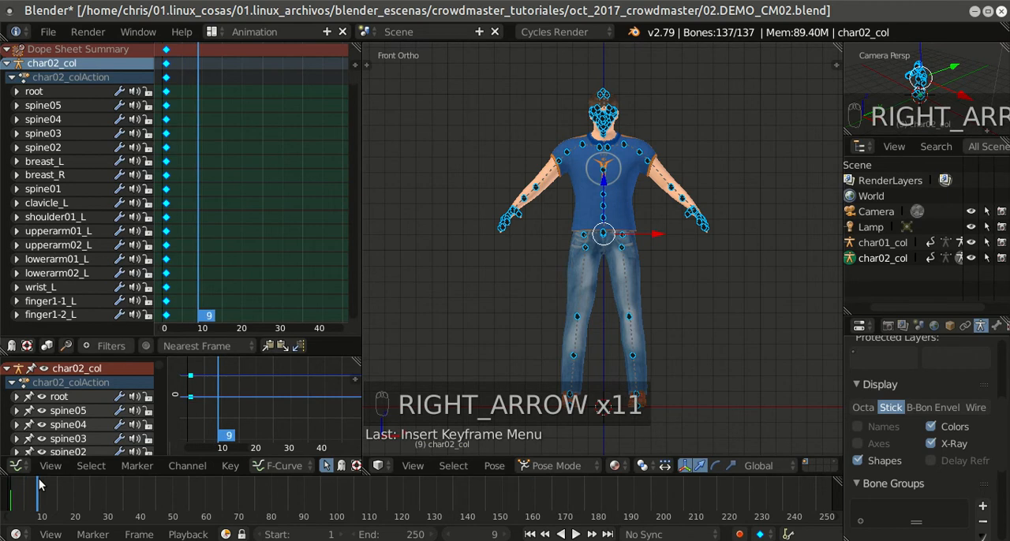
key(Left)
key(Left)
key(Left)
key(Left)
key(Left)
key(Left)
key(Left)
key(Left)
key(Left)
key(Left)
key(Left)
key(Left)
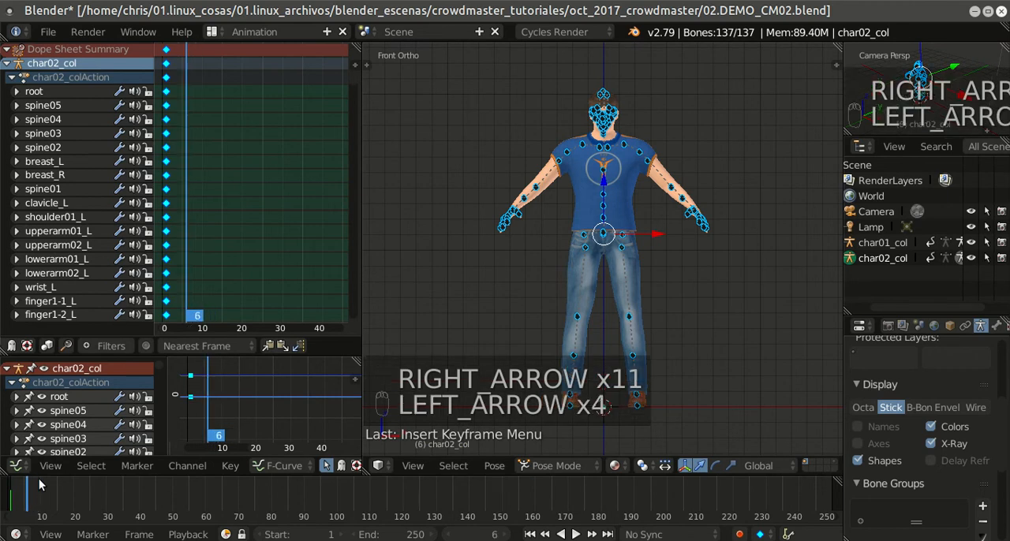
key(Right)
key(Right)
key(Right)
key(Right)
key(Right)
key(Right)
key(Right)
key(Right)
key(Right)
key(Right)
key(Right)
key(Right)
key(Right)
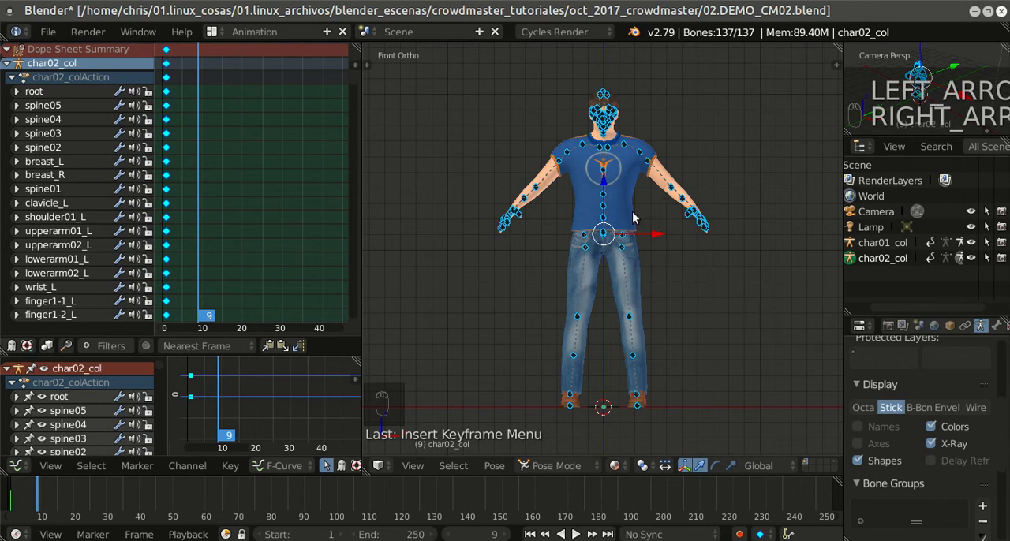
Step: Try rotating the upperarm02_L bone upward and undo the rotation
right_click(654, 167)
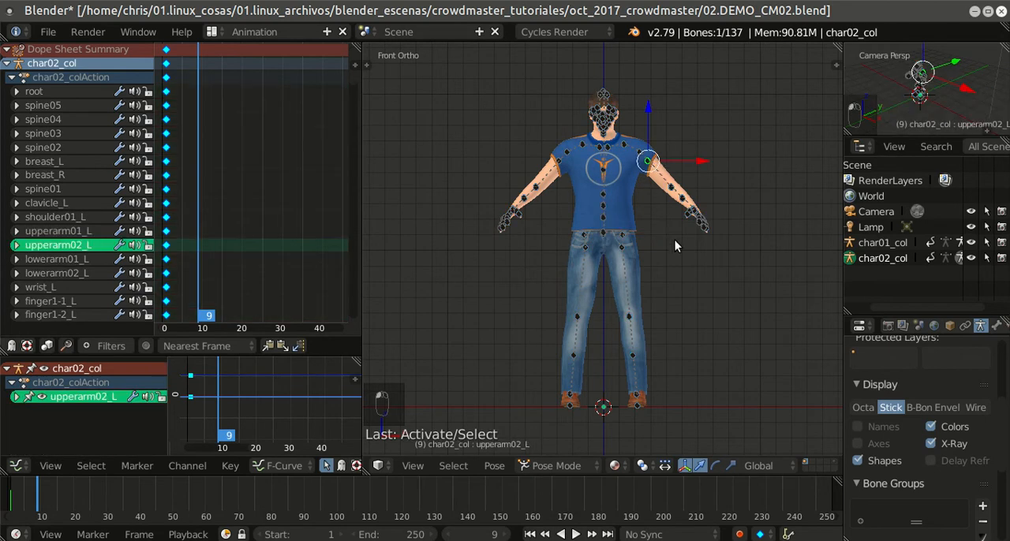
key(r)
click(704, 197)
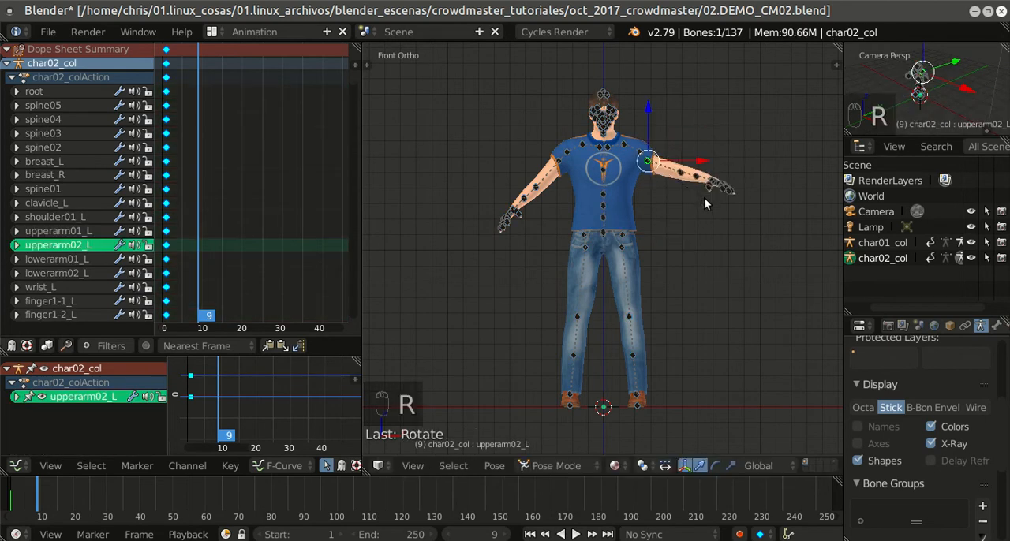
key(ctrl+z)
right_click(692, 210)
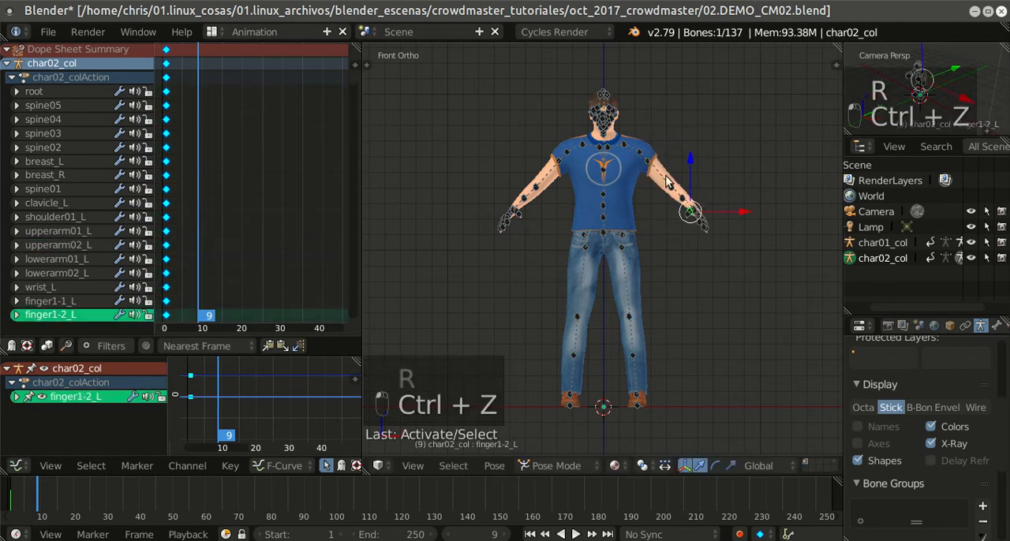
Step: Rotate the upperarm01_L bone to raise the left arm above the shoulder, and upperleg02_L to swing the left leg outward
right_click(640, 158)
key(r)
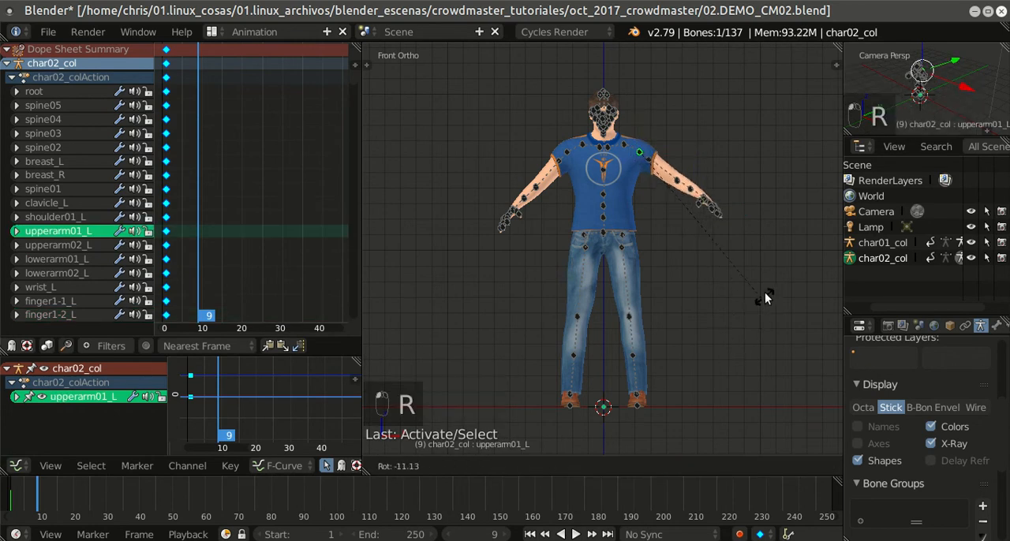
click(734, 124)
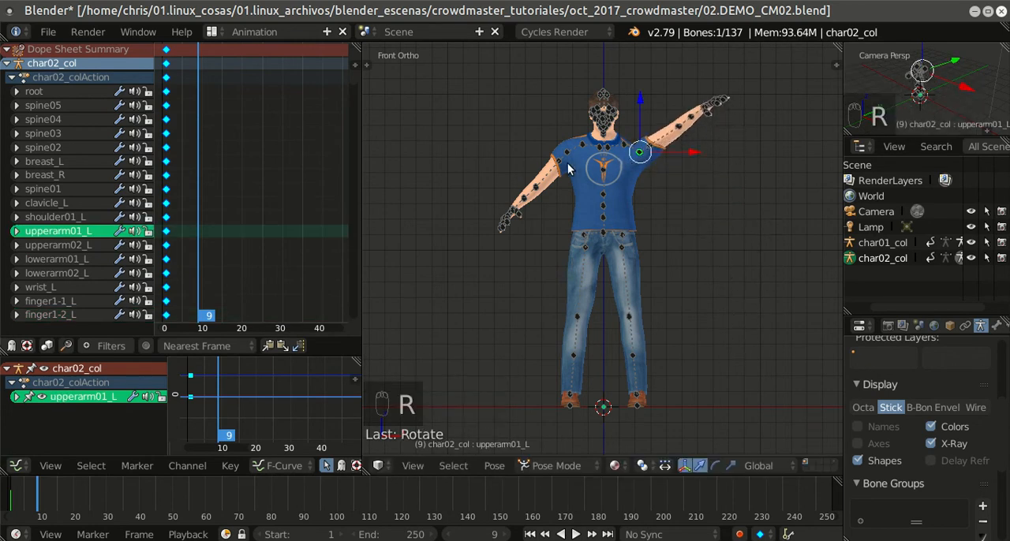
right_click(621, 249)
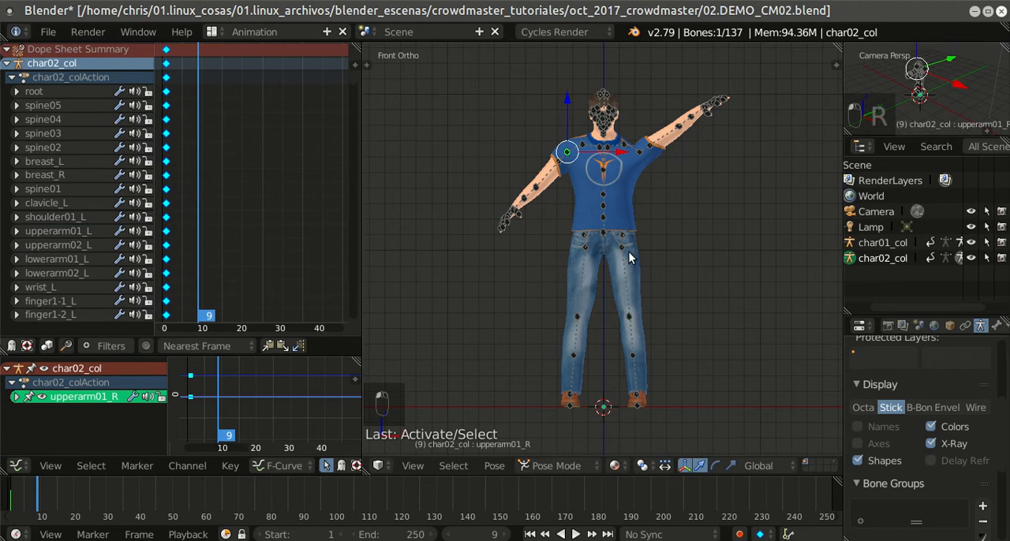
key(r)
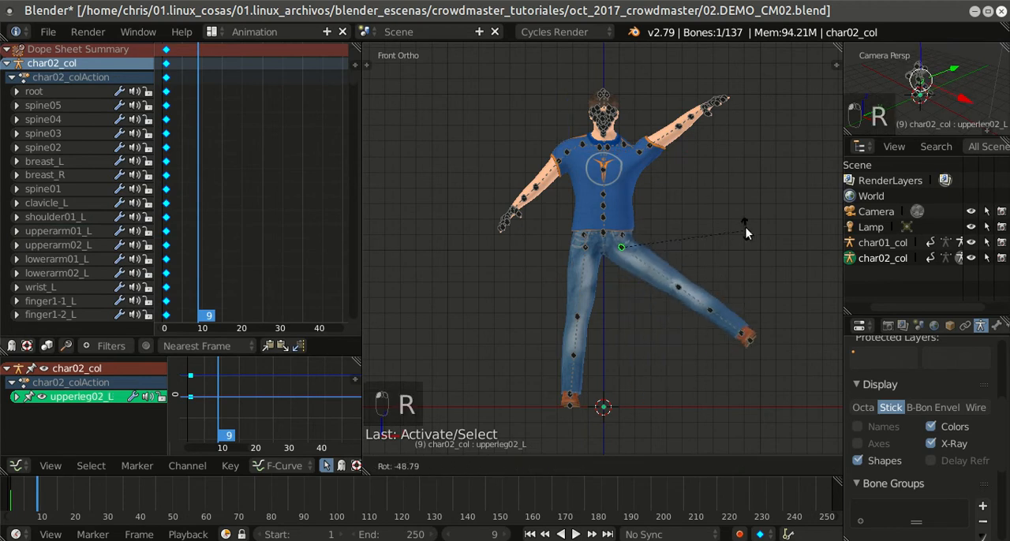
click(749, 213)
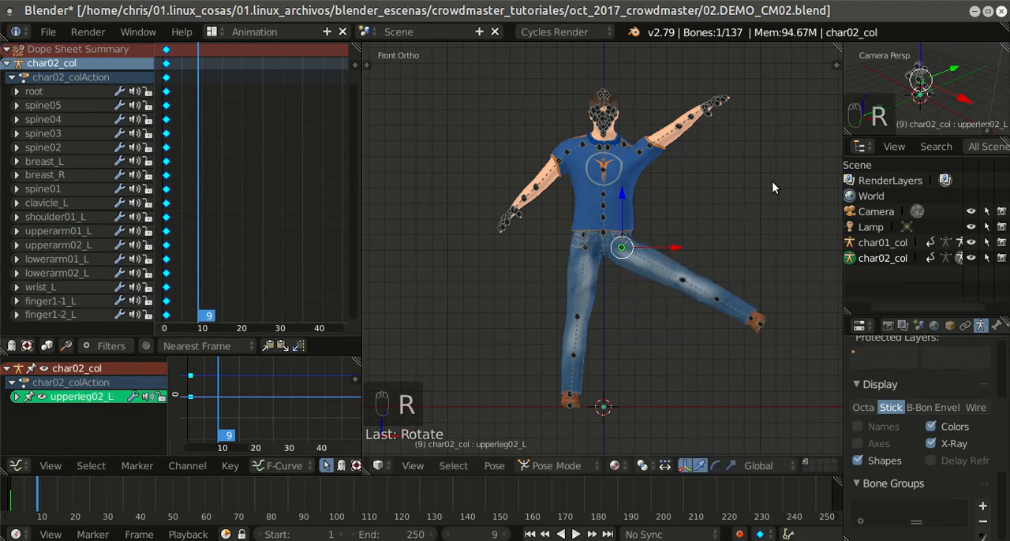
Step: Select all bones and insert a LocRotScale keyframe for the raised arm and leg pose at frame 9
key(a)
key(a)
key(a)
key(a)
key(a)
key(a)
key(a)
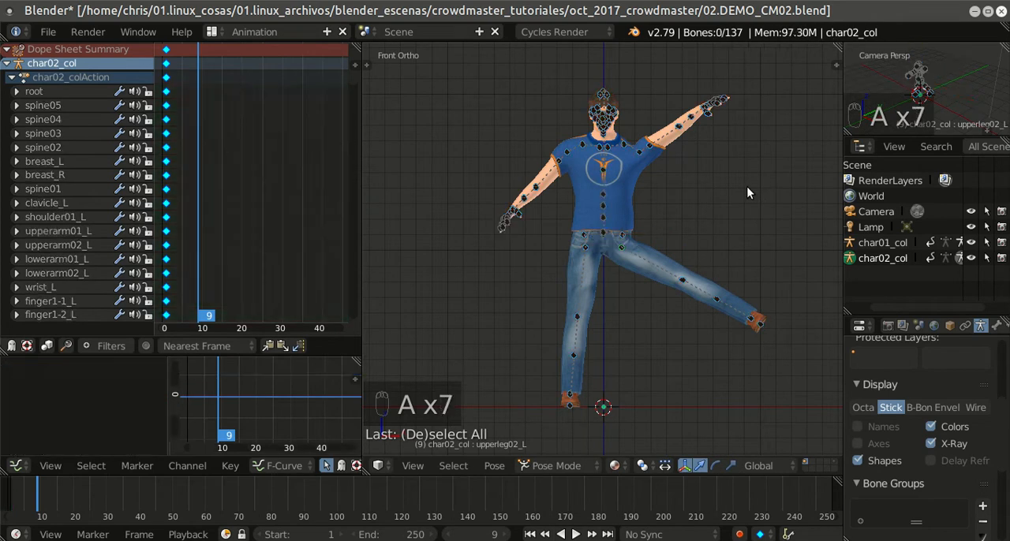
key(a)
key(a)
key(a)
key(a)
key(a)
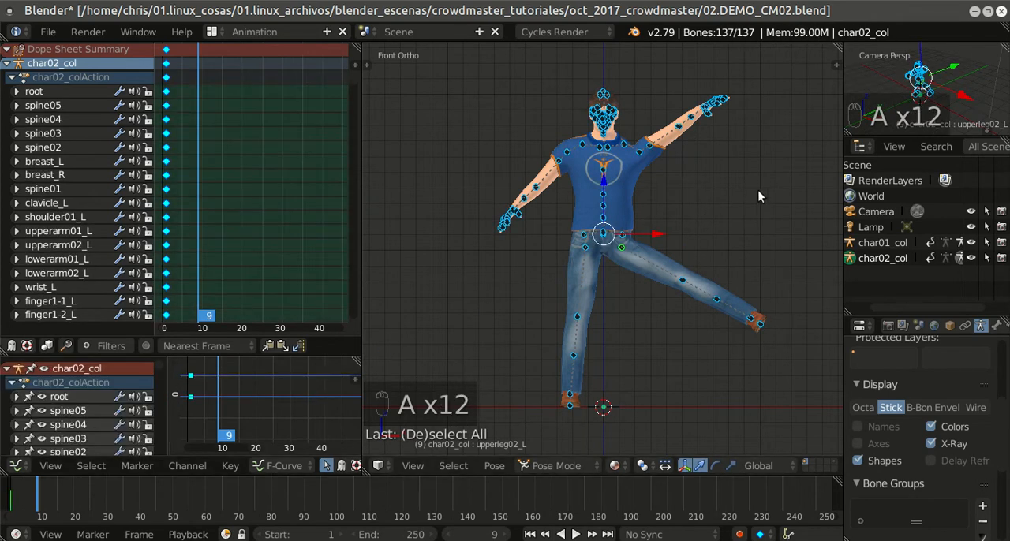
key(i)
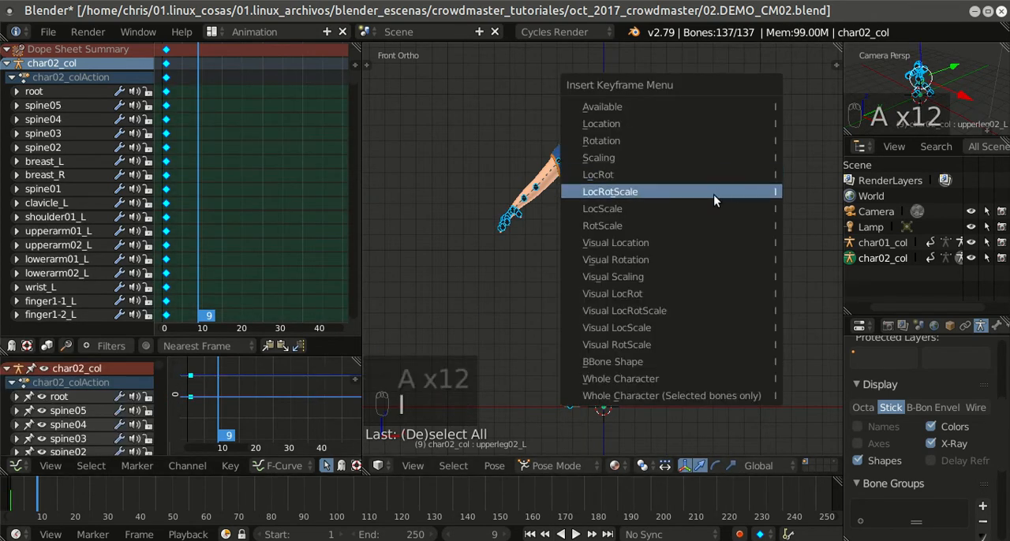
click(713, 194)
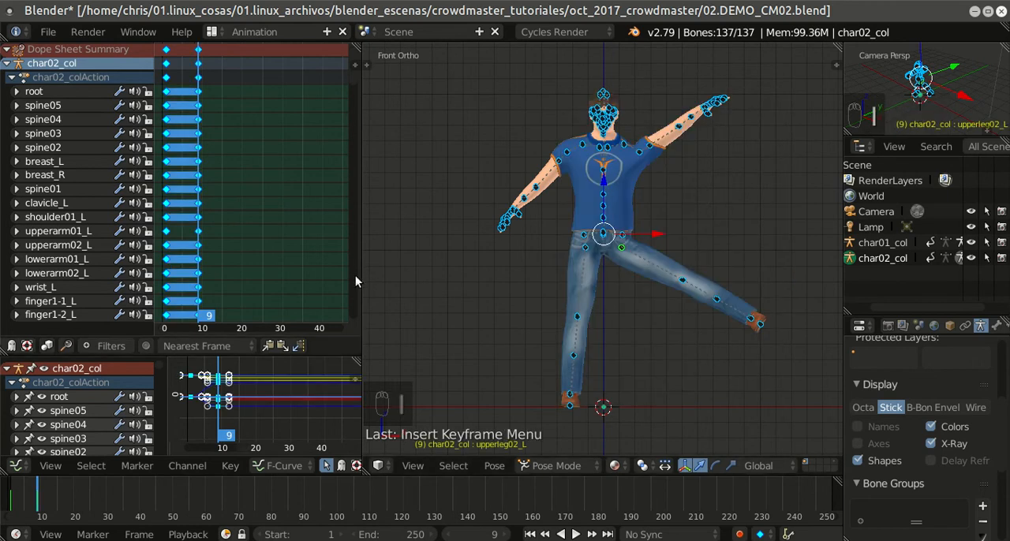
Step: Step through the frames between the two keyed poses to check the arm and leg movement
key(Left)
key(Left)
key(Left)
key(Left)
key(Left)
key(Left)
key(Left)
key(Left)
key(Left)
key(Left)
key(Left)
key(Right)
key(Right)
key(Right)
key(Right)
key(Right)
key(Right)
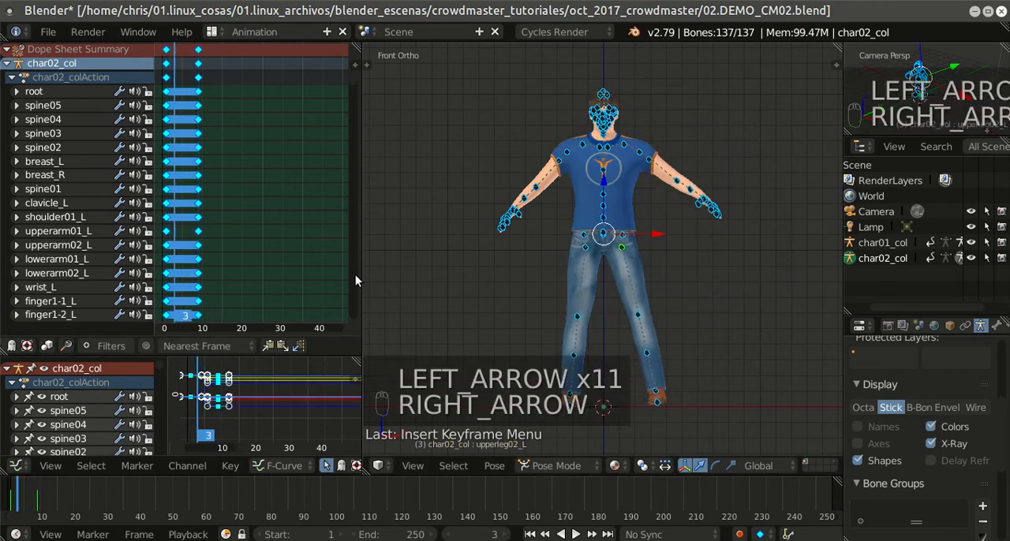
key(Right)
key(Right)
key(Right)
key(Right)
key(Right)
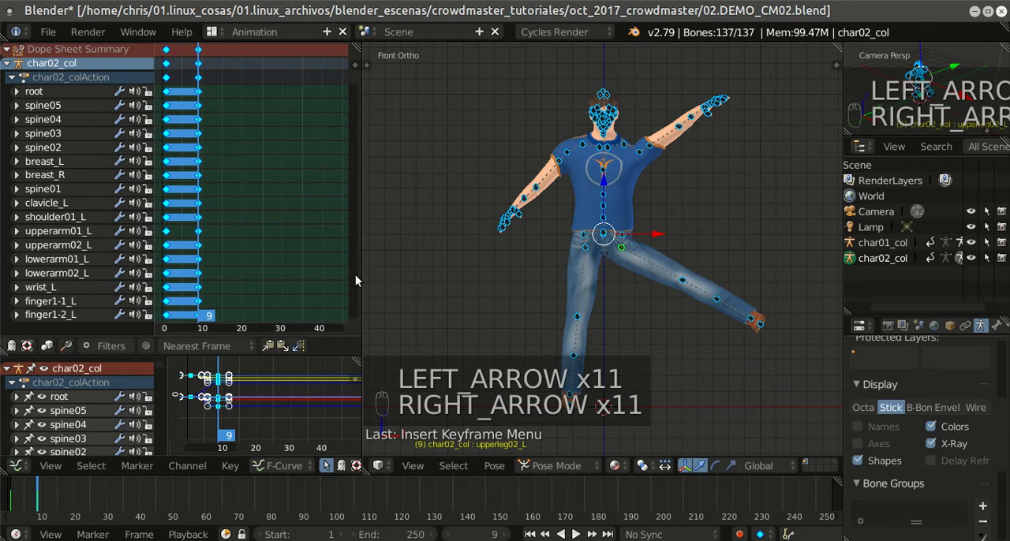
Step: Copy the keyframes of all bones and paste them flipped at frame 16
key(Right)
key(Right)
key(Right)
key(Right)
key(Right)
key(Right)
key(Right)
key(Right)
key(Right)
key(Right)
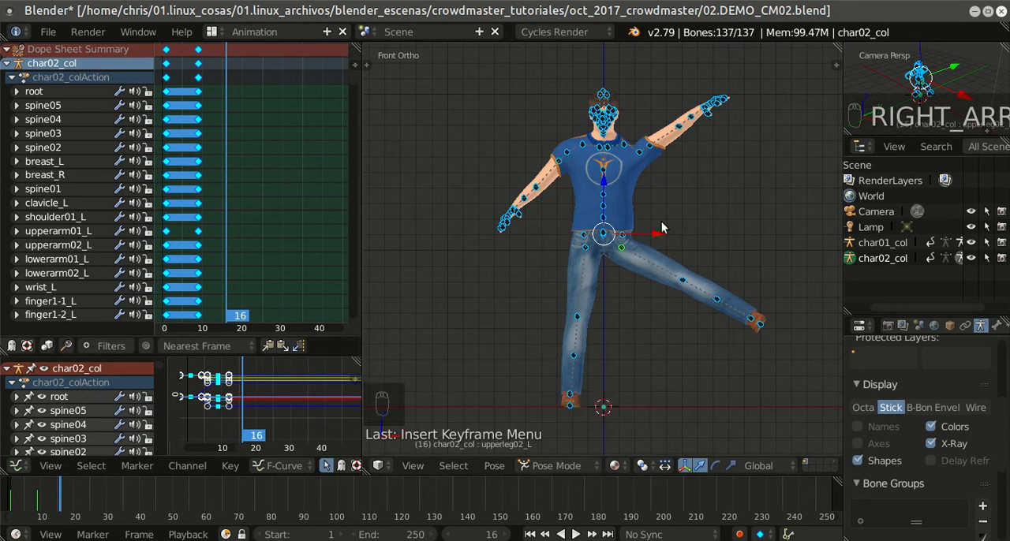
key(a)
key(a)
key(a)
key(a)
key(a)
key(a)
key(a)
key(a)
key(a)
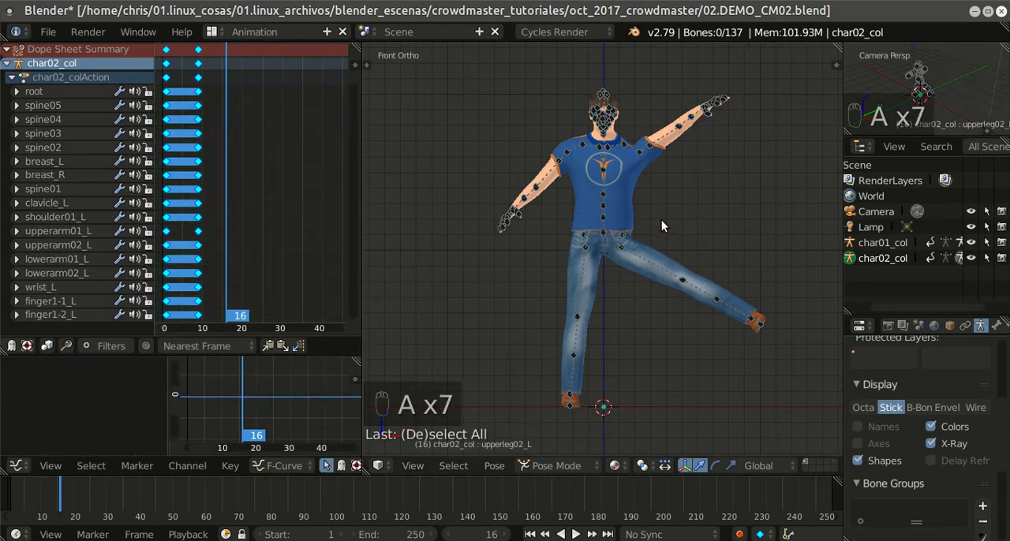
key(a)
key(a)
key(a)
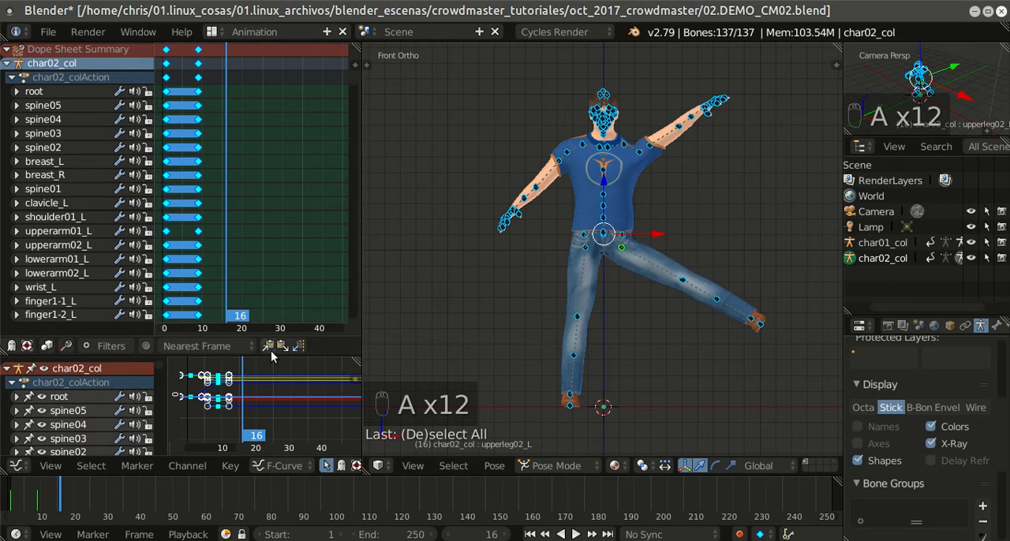
click(299, 346)
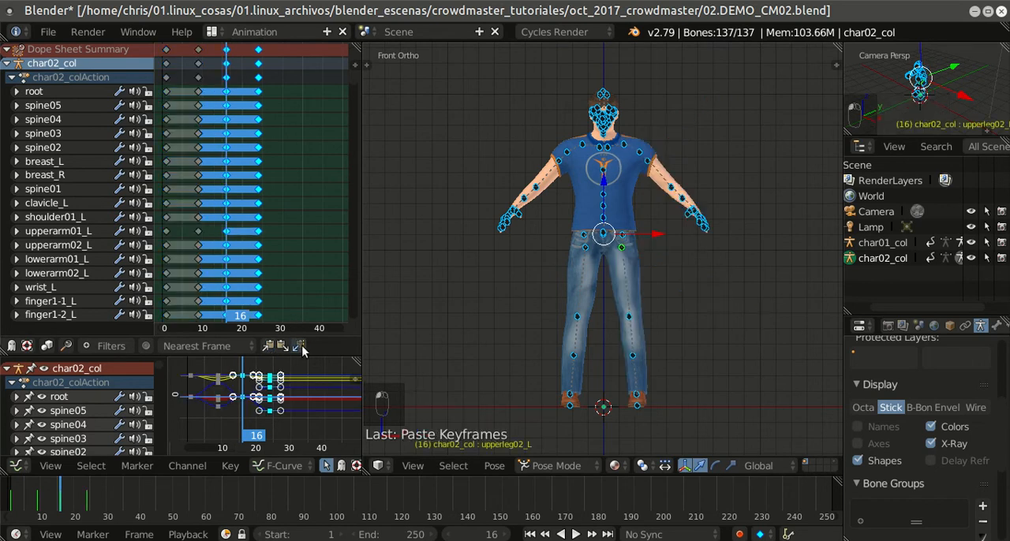
Step: Play char02_col's animation from frame 1 to check the mirrored arm and leg movement, and return to the first frame
click(529, 534)
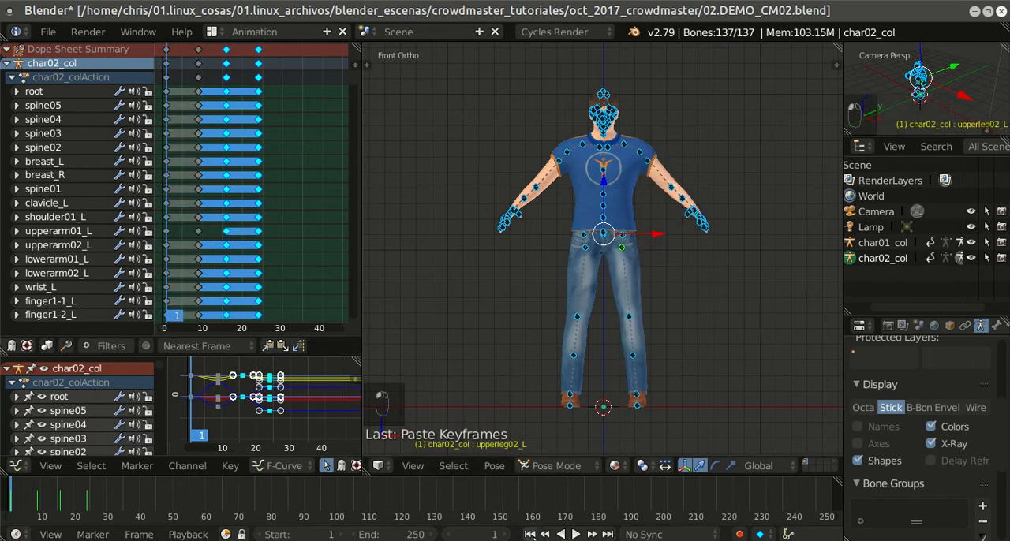
click(575, 534)
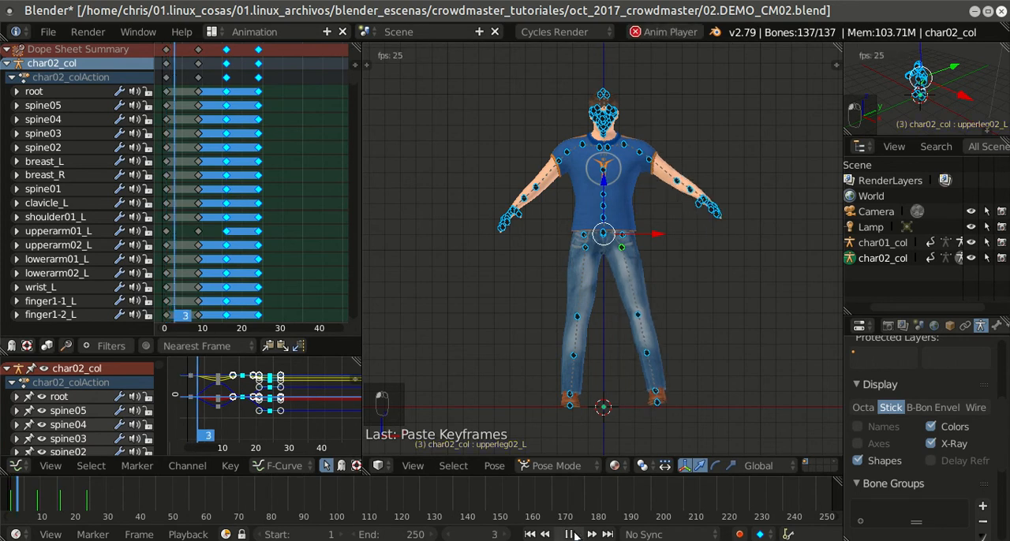
click(570, 534)
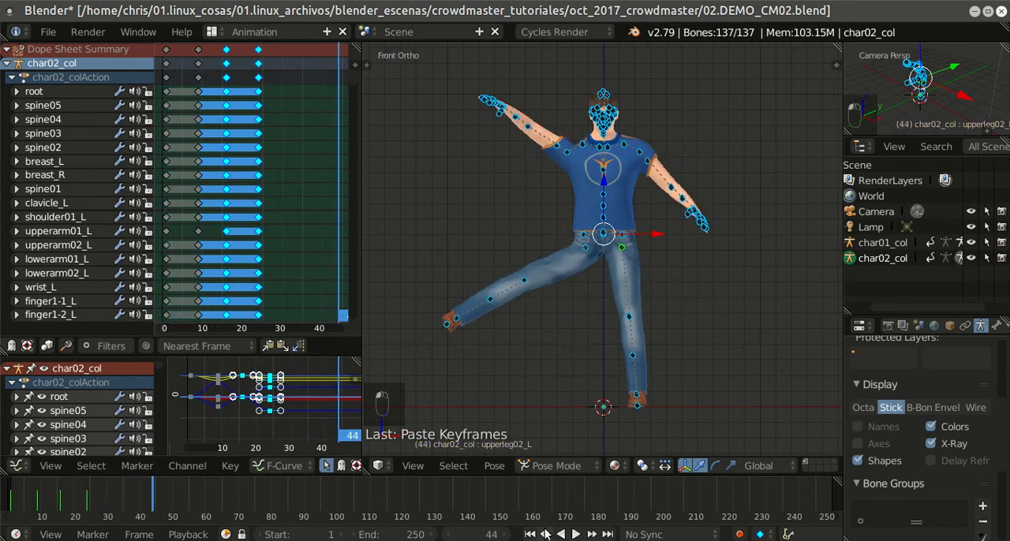
click(529, 534)
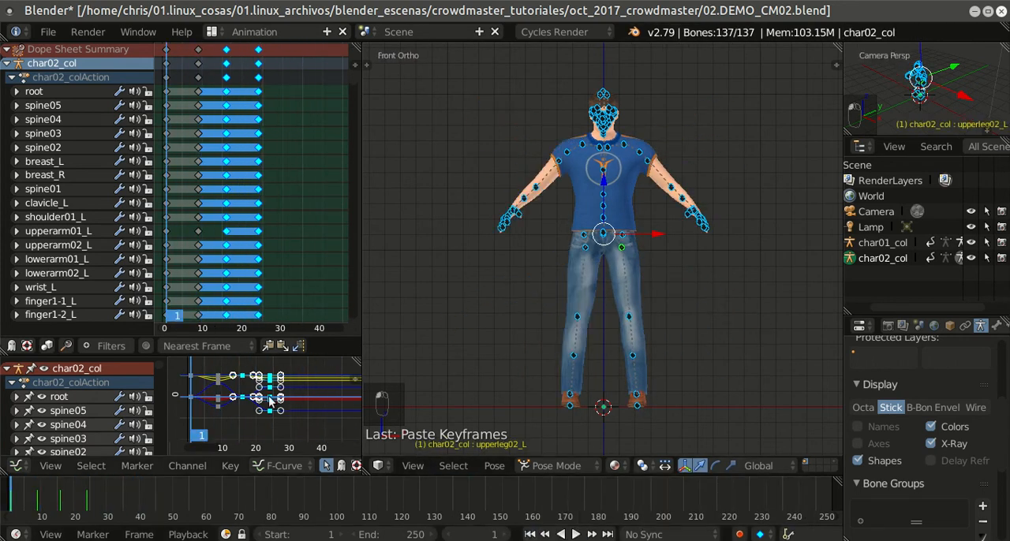
Step: Select all of char02_col's keyframes in the Graph Editor and change their handle type for smoother curves through the middle keys
key(a)
key(a)
key(a)
key(a)
key(a)
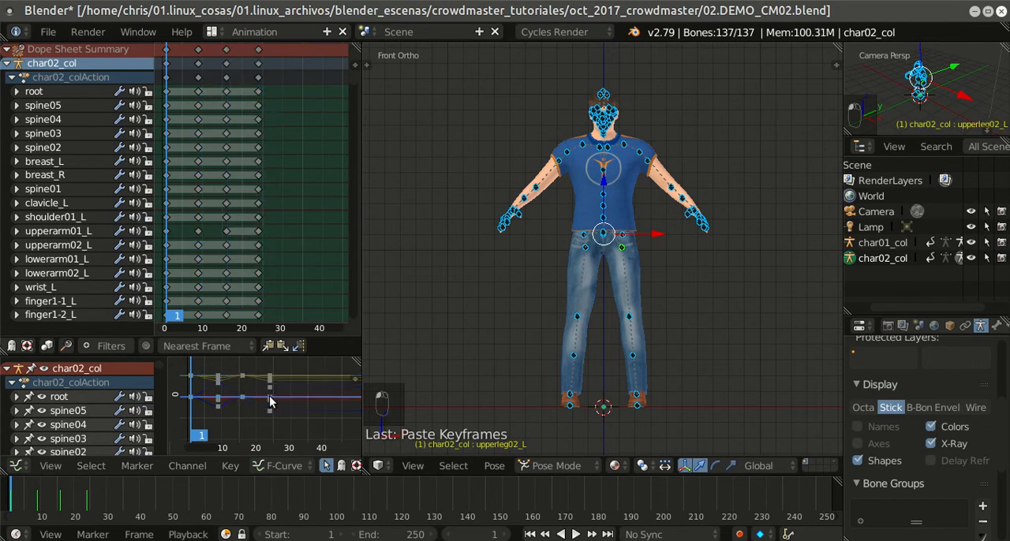
key(a)
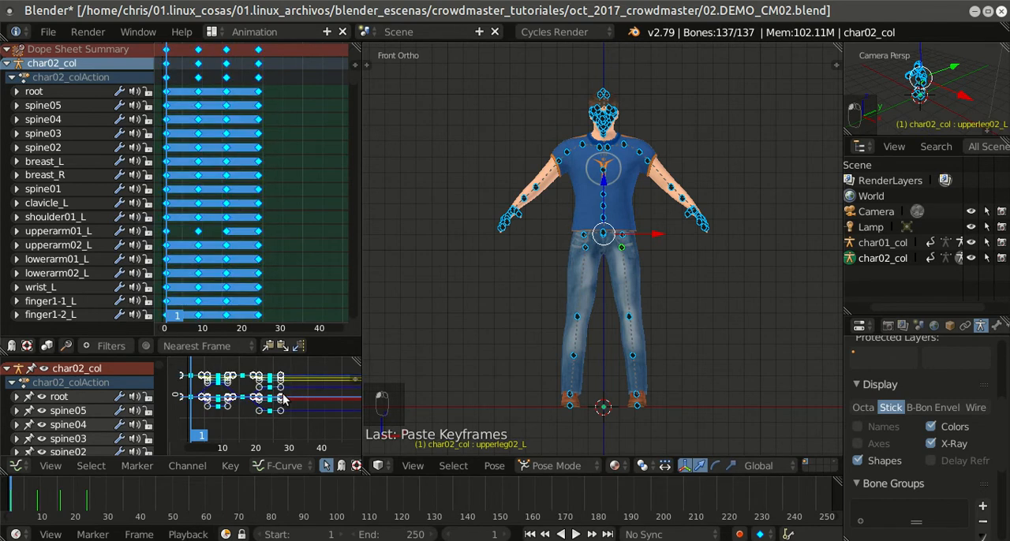
key(shift+space)
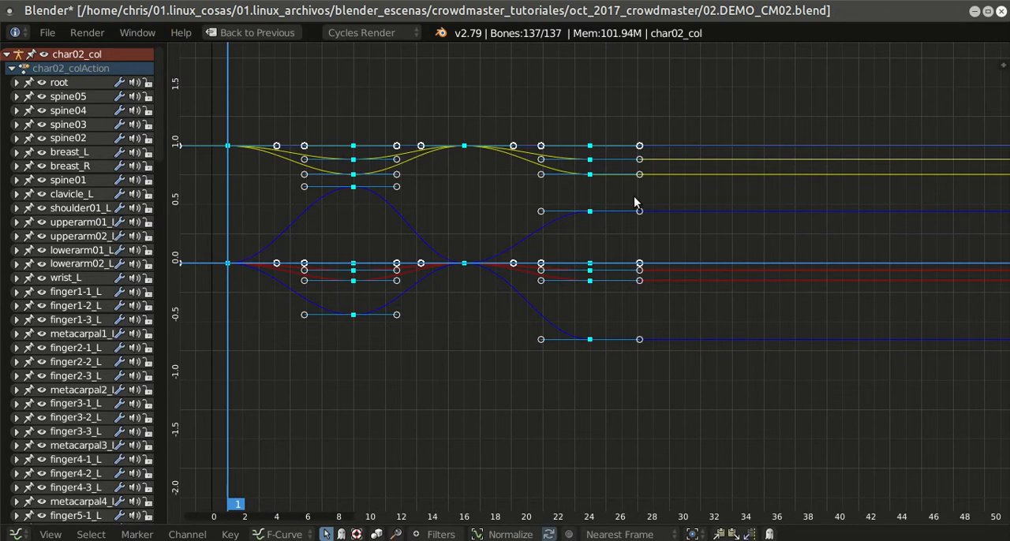
key(v)
click(633, 199)
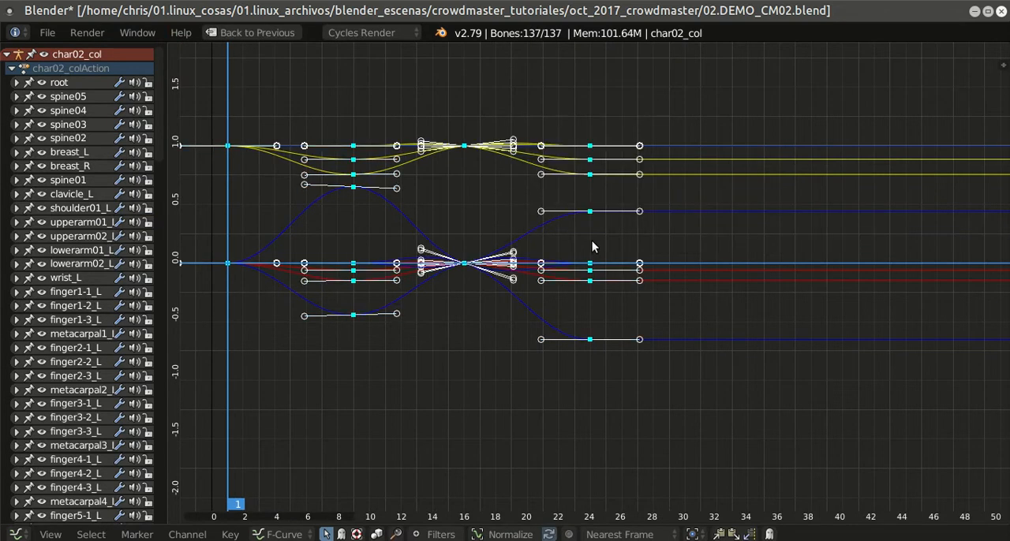
key(shift+space)
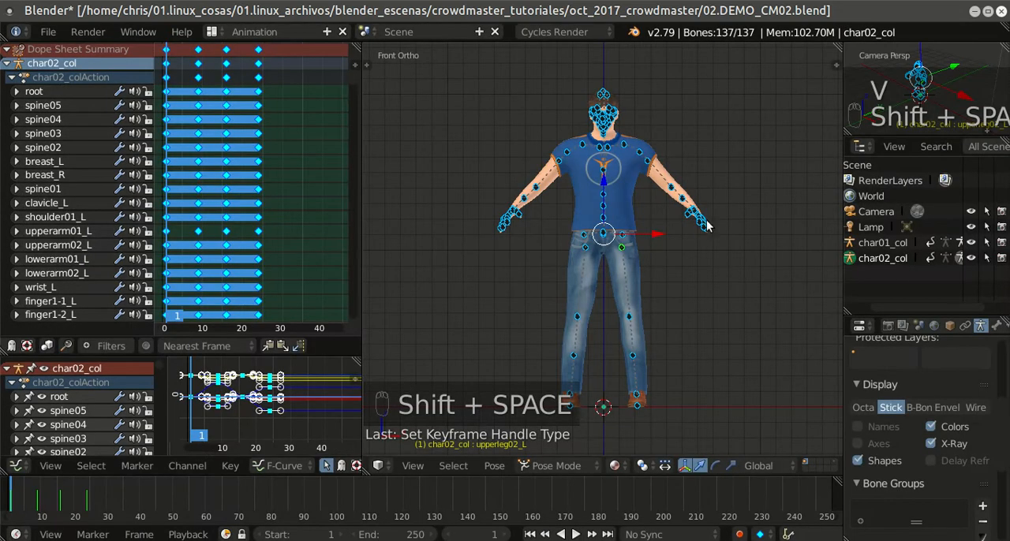
Step: Play back char02_col's smoothed animation twice, returning to frame 1 each time
click(575, 534)
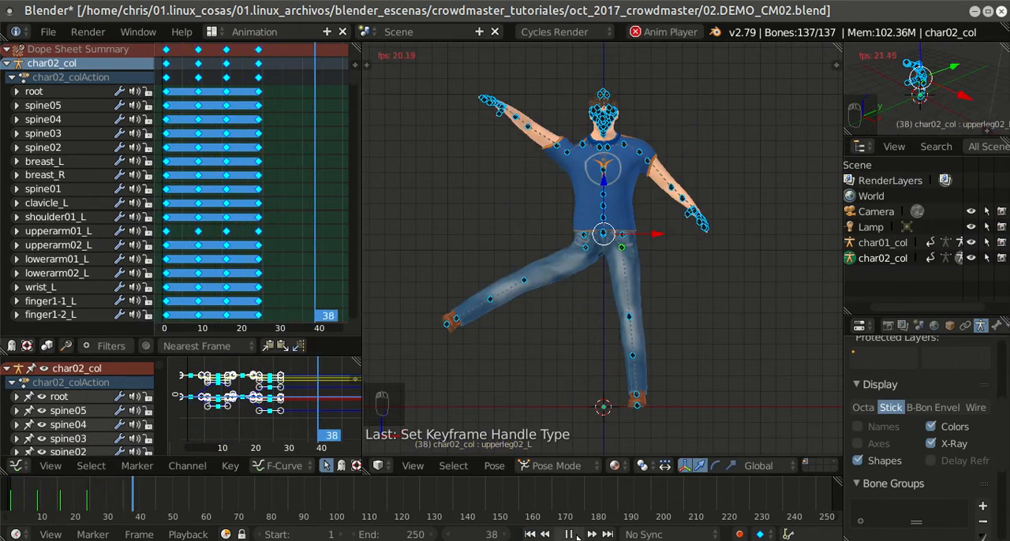
click(572, 535)
click(541, 536)
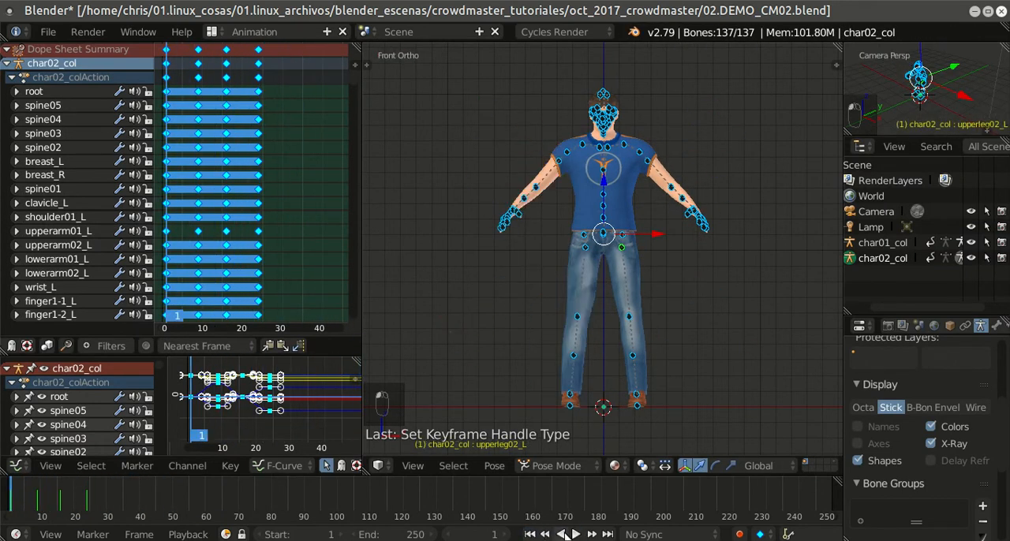
click(571, 535)
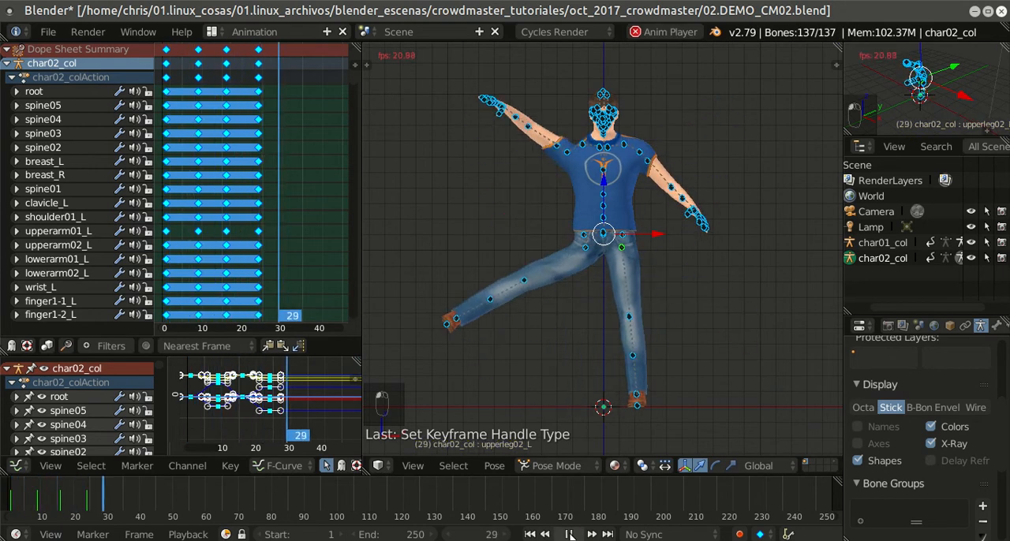
click(569, 534)
click(534, 535)
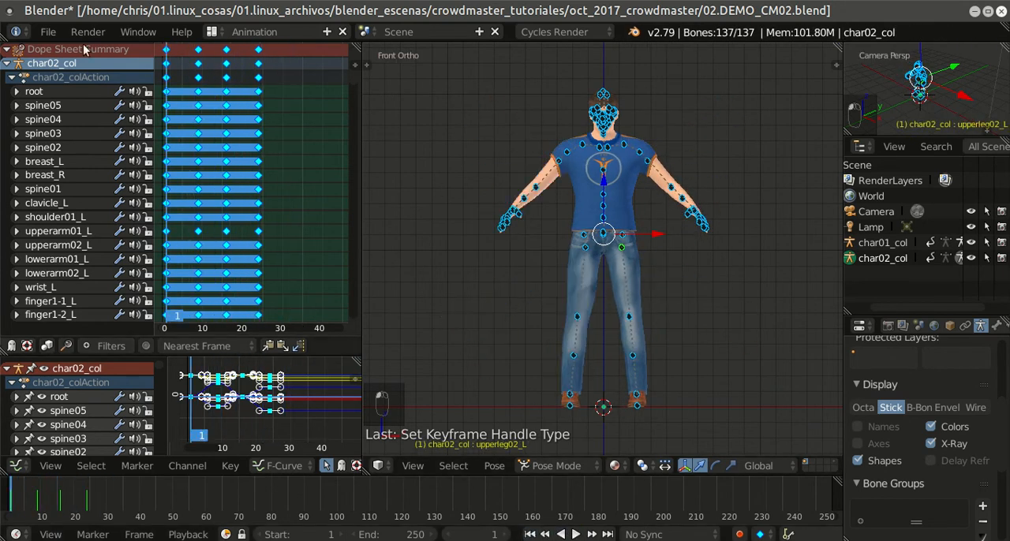
Step: Save the blend file with the second character's finished animation
click(48, 32)
click(69, 151)
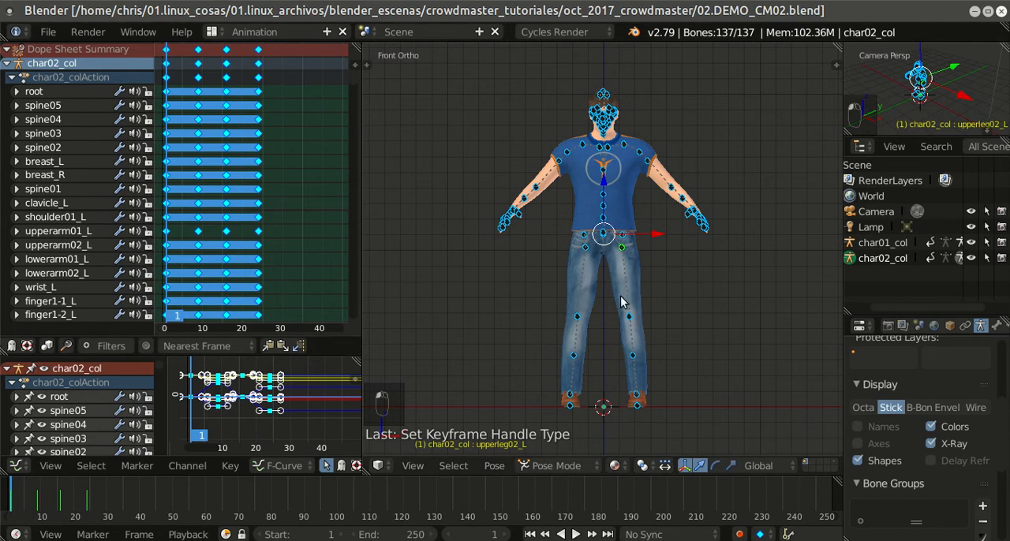
click(212, 32)
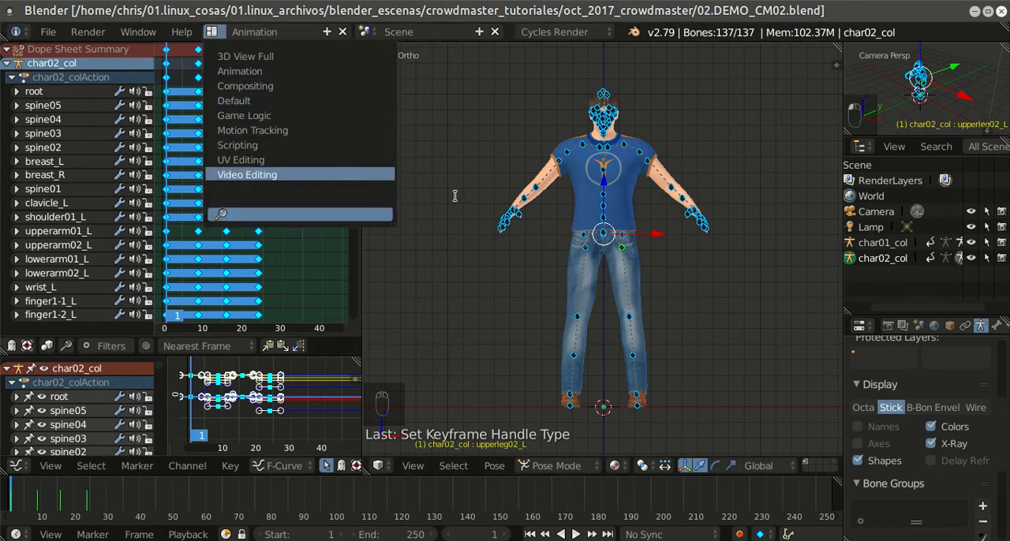
scroll(296, 282, down, 1)
scroll(294, 283, up, 1)
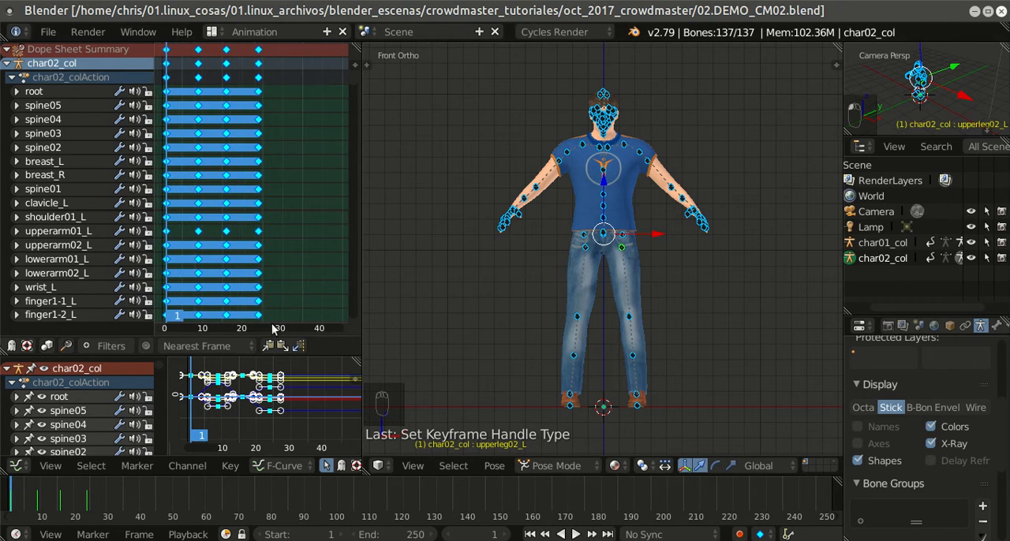
Step: Switch the Dope Sheet to Action Editor mode and choose char02_colAction as the armature's action
scroll(291, 347, up, 4)
scroll(290, 347, up, 5)
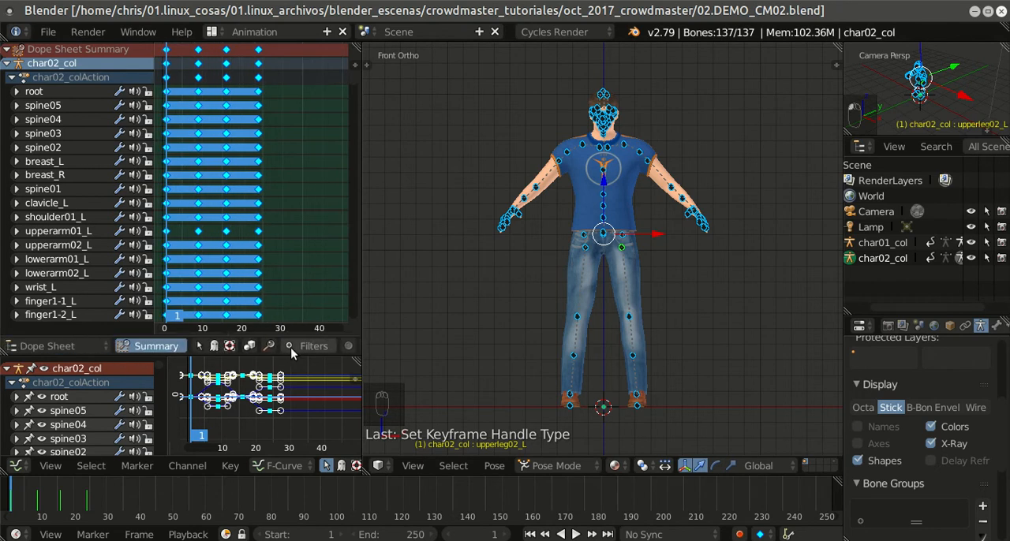
click(182, 347)
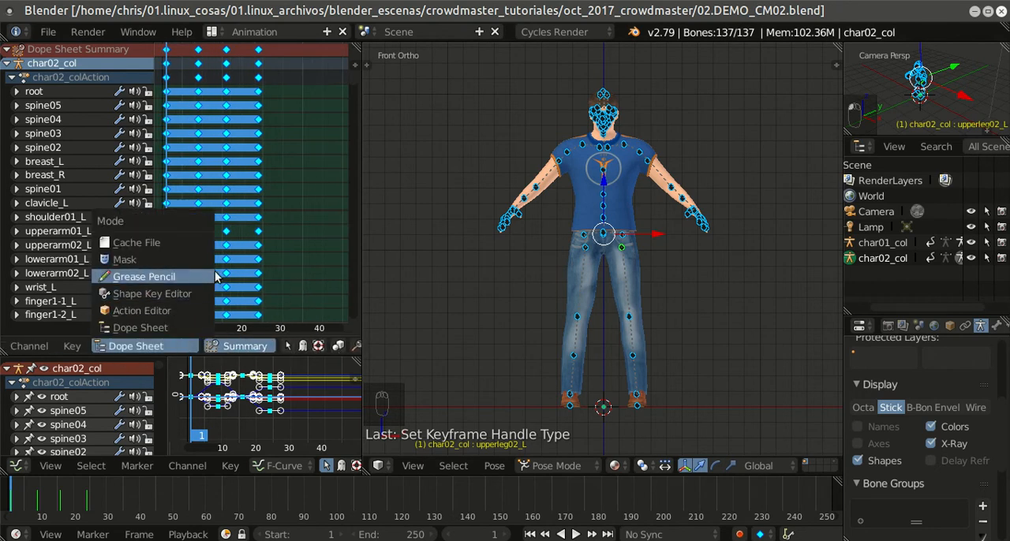
click(195, 310)
scroll(237, 335, down, 1)
scroll(241, 348, down, 2)
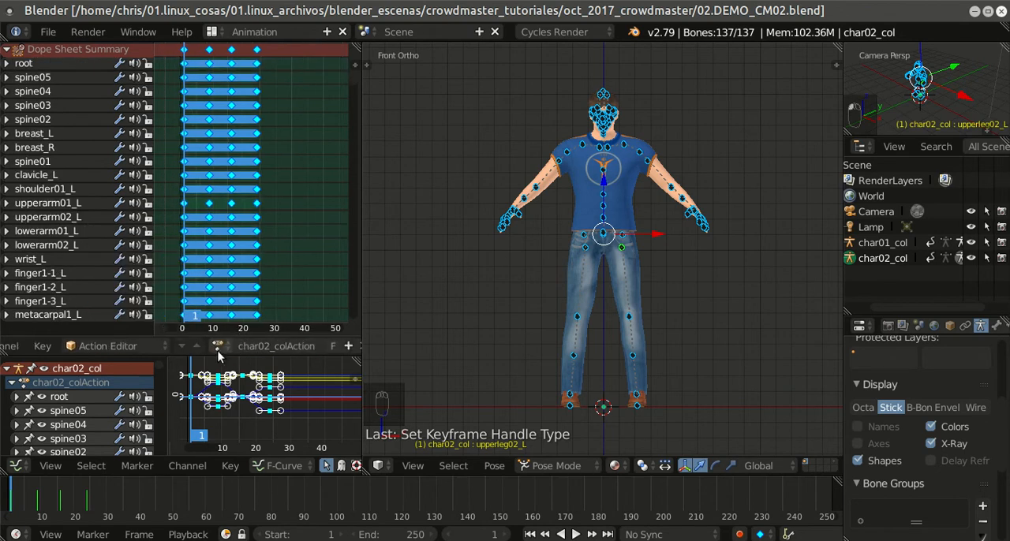
click(217, 347)
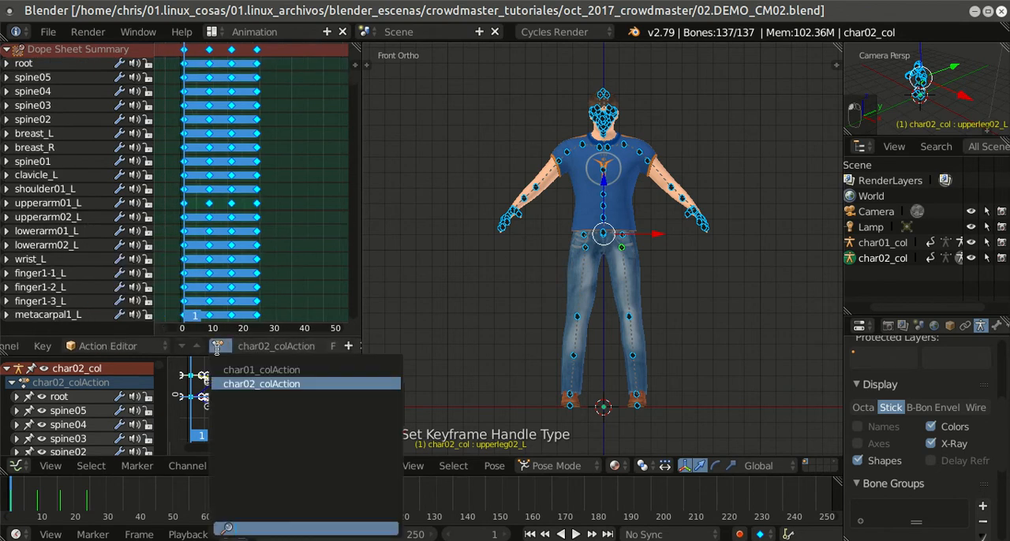
click(239, 383)
click(314, 276)
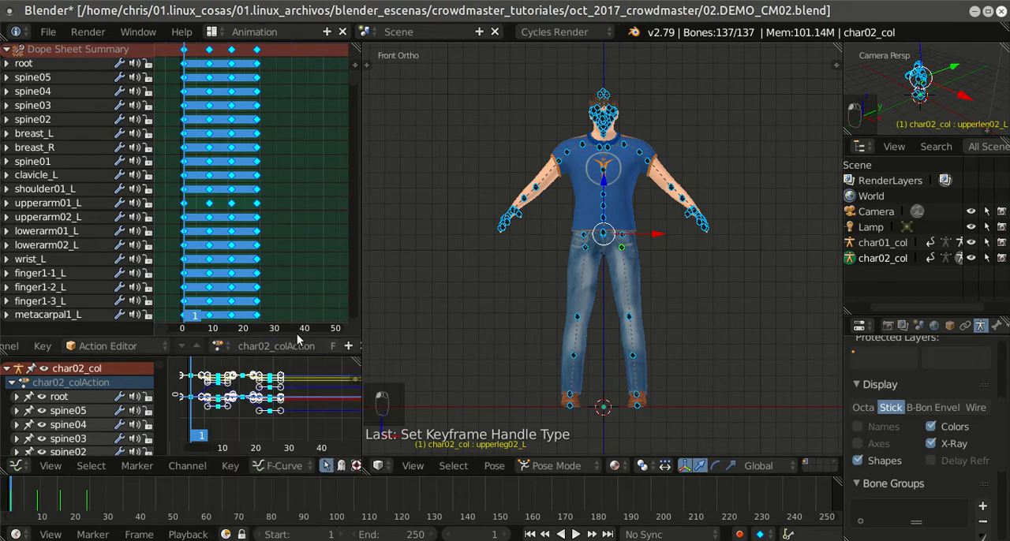
Step: Assign char01_colAction to the char02_col armature and play it from frame 1
click(220, 347)
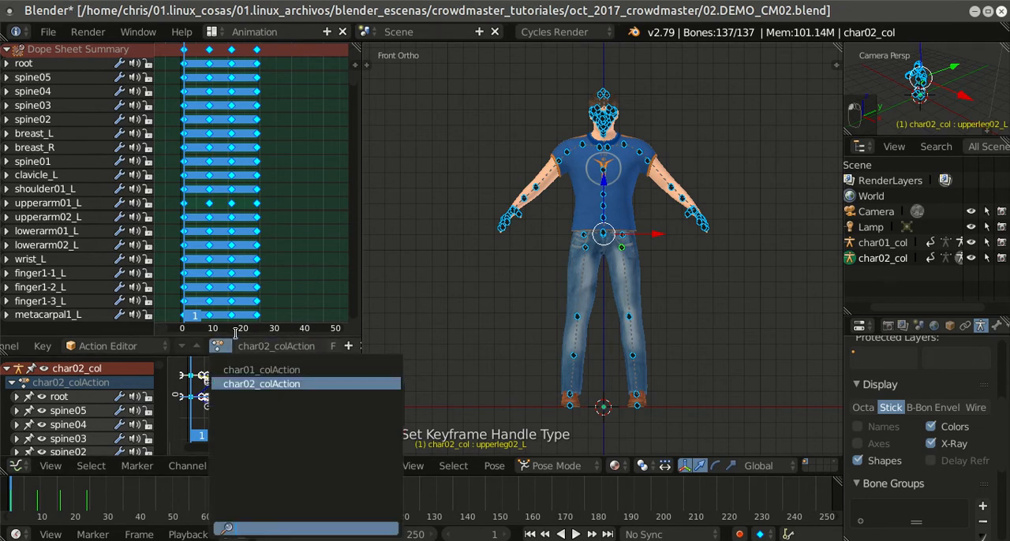
click(252, 369)
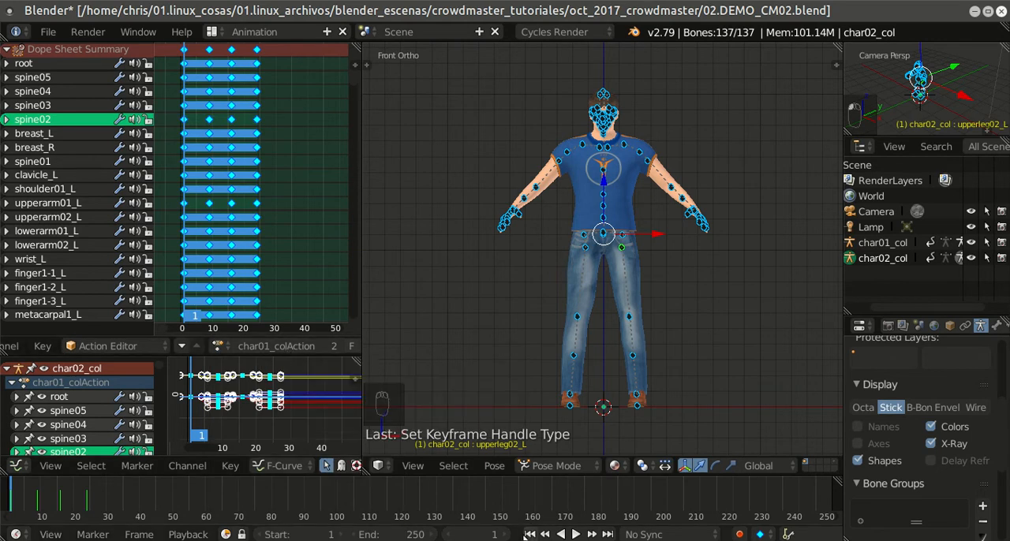
click(574, 535)
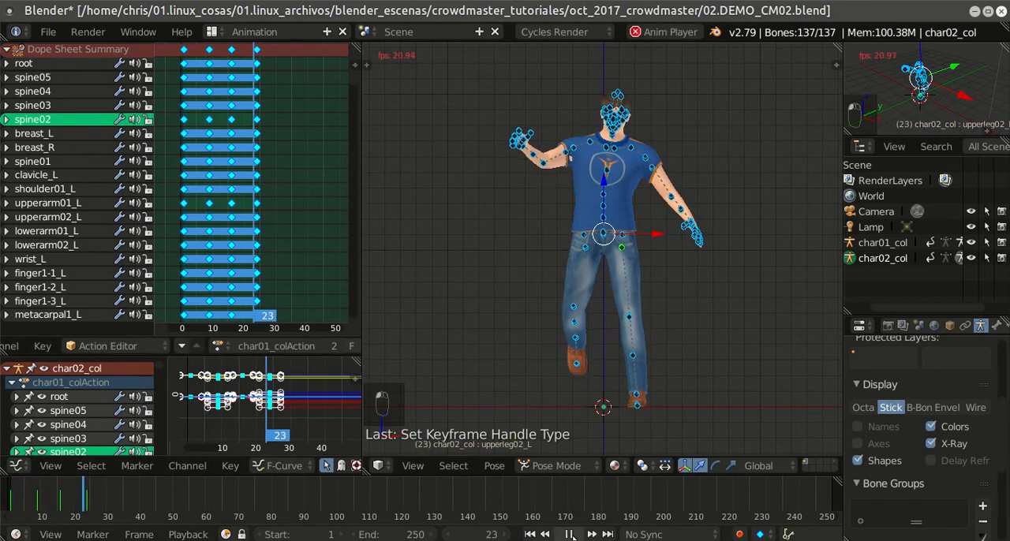
key(Escape)
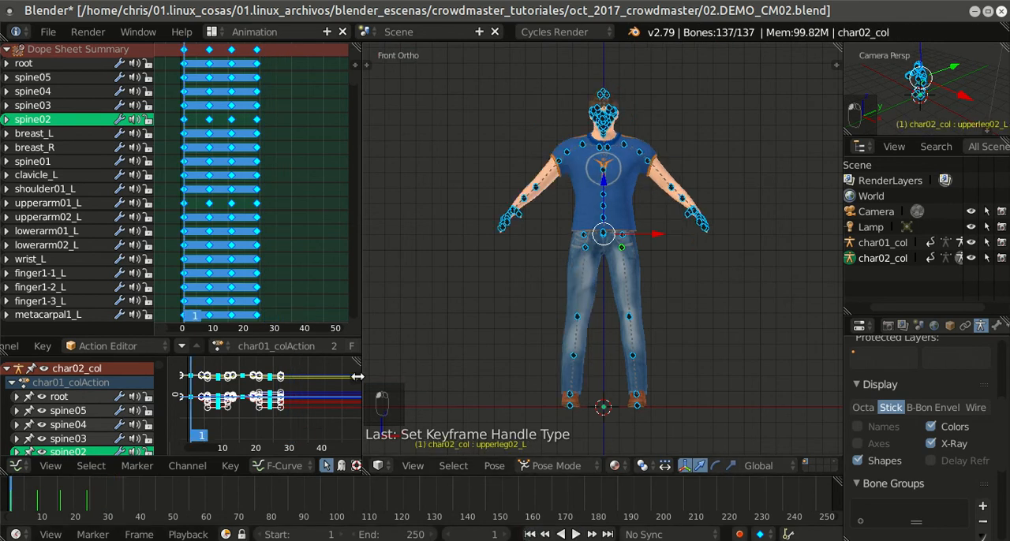
click(216, 347)
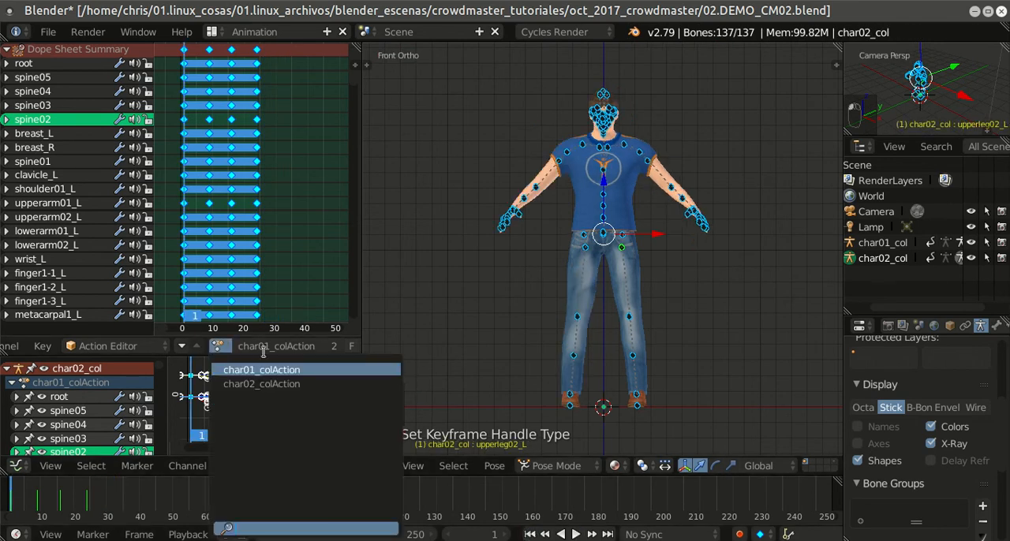
key(Return)
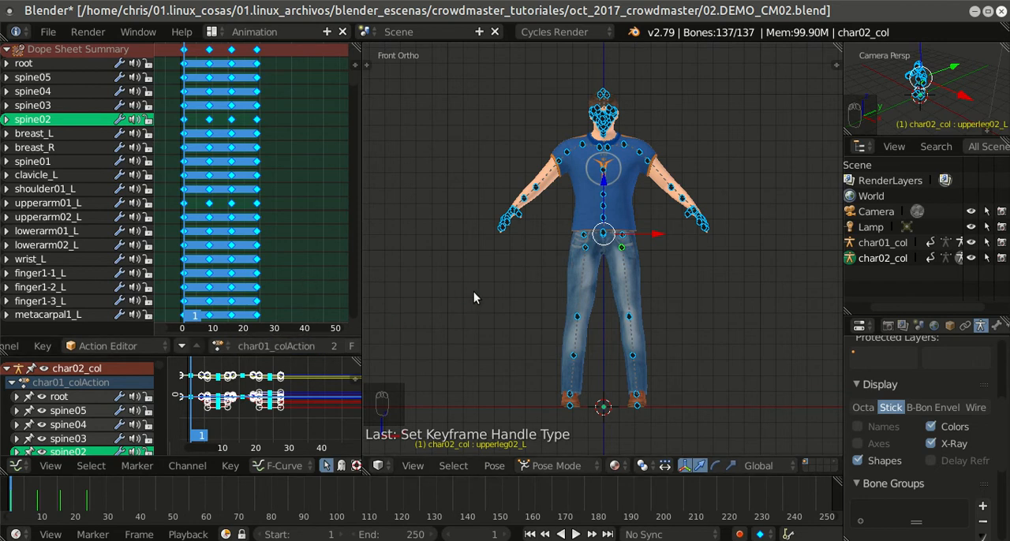
Step: Assign char02_colAction back to the char02_col armature, play it briefly and return to frame 1
click(219, 346)
click(266, 380)
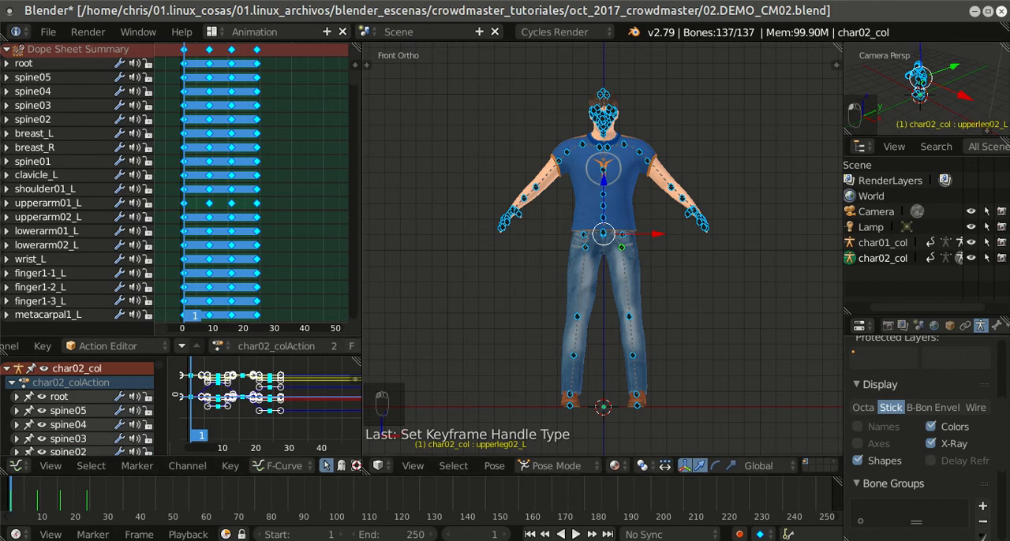
click(575, 534)
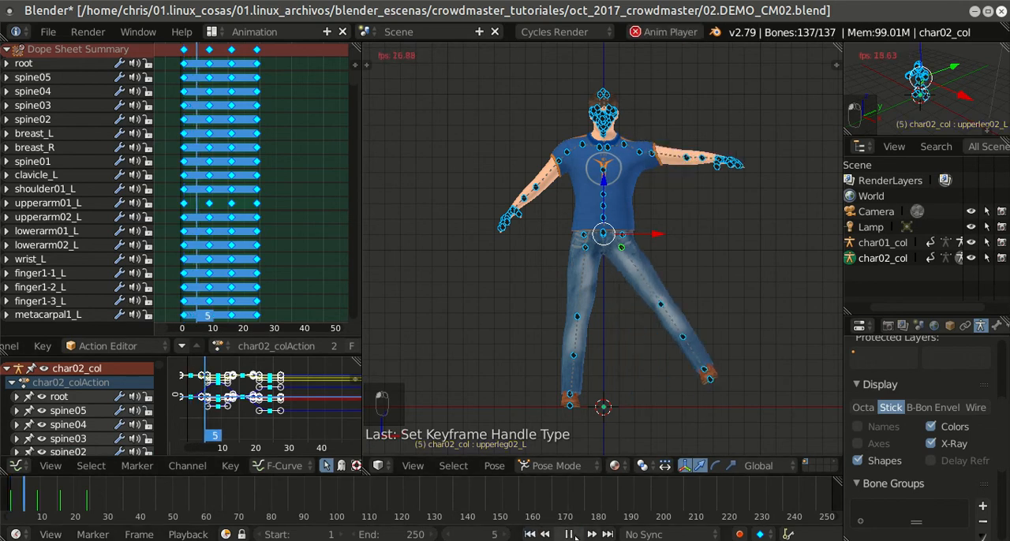
click(575, 534)
click(529, 534)
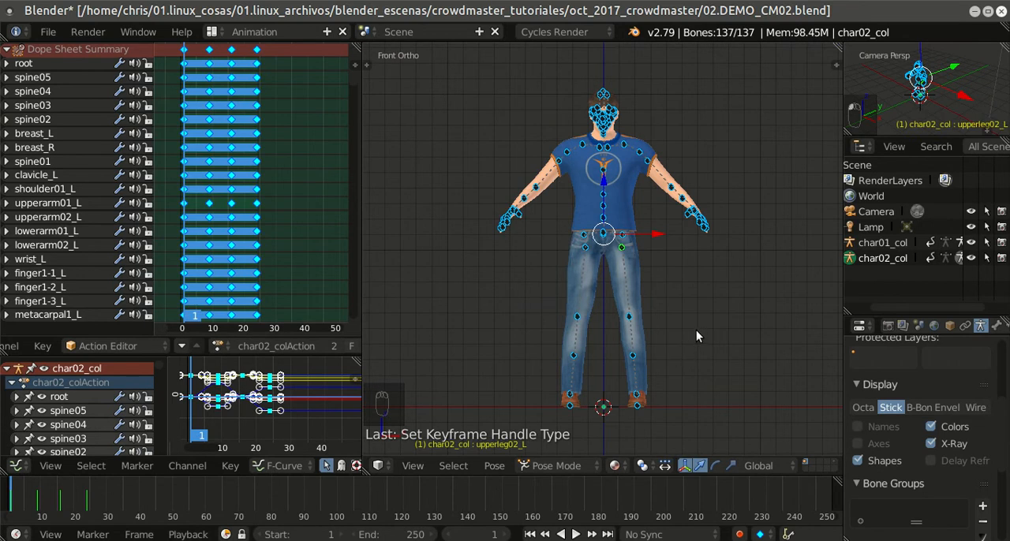
Step: Switch the screen layout from Animation to Default
scroll(689, 324, down, 2)
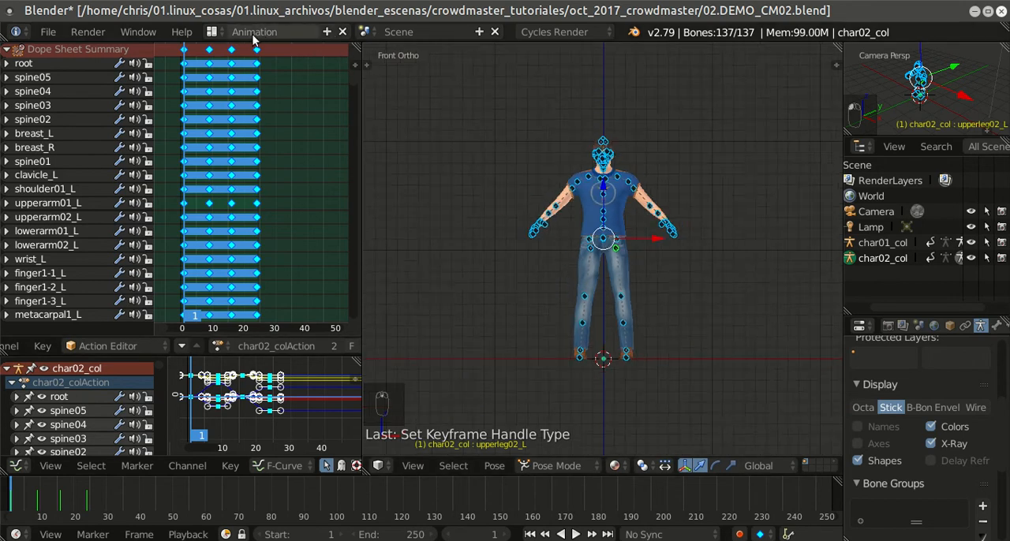
click(213, 32)
click(237, 98)
scroll(591, 263, down, 3)
scroll(526, 297, up, 3)
middle_drag(592, 262, 536, 299)
scroll(527, 296, down, 3)
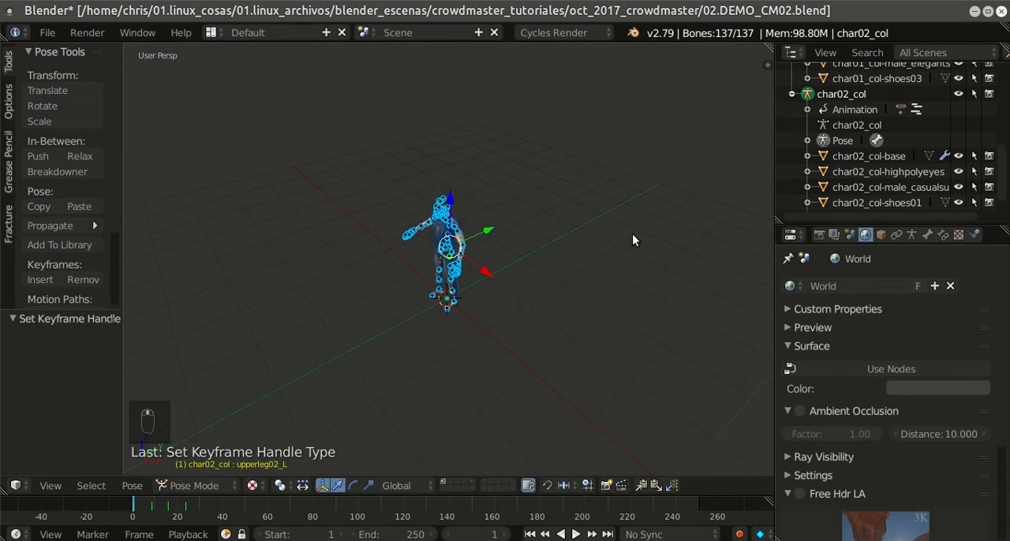
Step: Switch the char02_col armature from Pose Mode to Object Mode
key(n)
key(n)
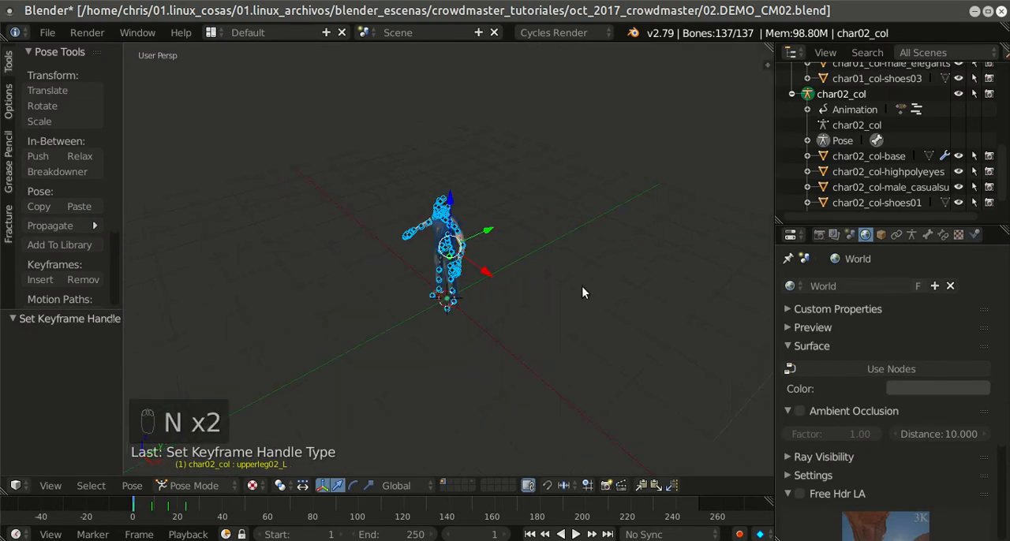
scroll(597, 271, up, 4)
middle_drag(581, 273, 667, 257)
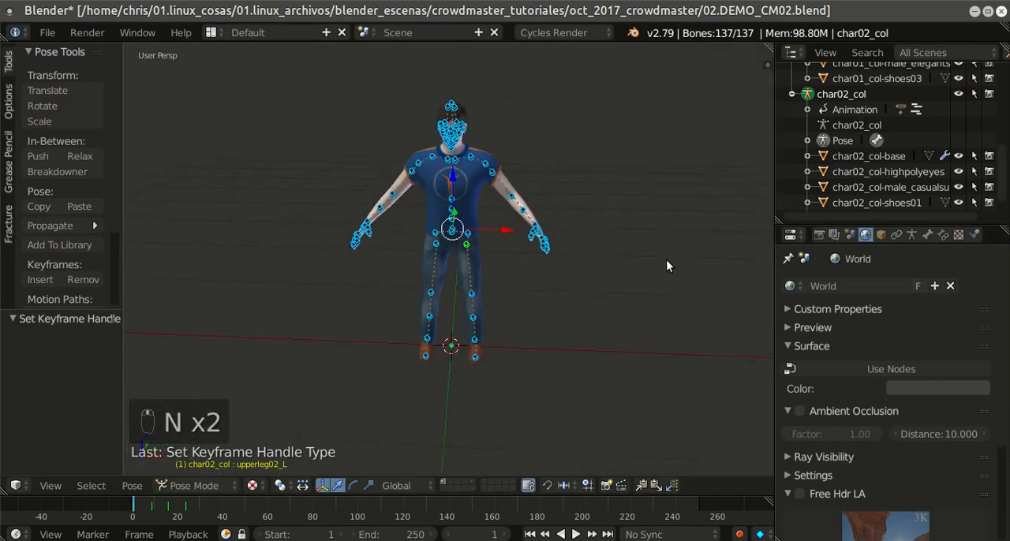
click(194, 485)
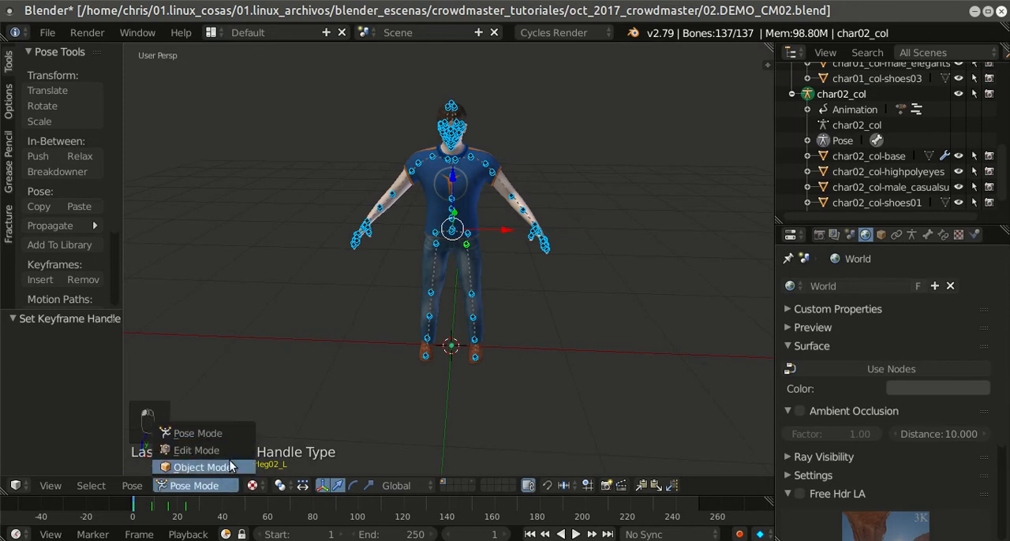
click(179, 466)
scroll(471, 334, down, 2)
middle_drag(475, 334, 505, 304)
scroll(526, 285, down, 1)
scroll(613, 256, up, 1)
scroll(613, 254, up, 1)
scroll(614, 254, down, 1)
Step: Clear the selection and select the char02_col armature with its base, highpolyeyes, male_casualsuit, shoes01 and short02 meshes in the Outliner
key(a)
key(a)
key(a)
key(a)
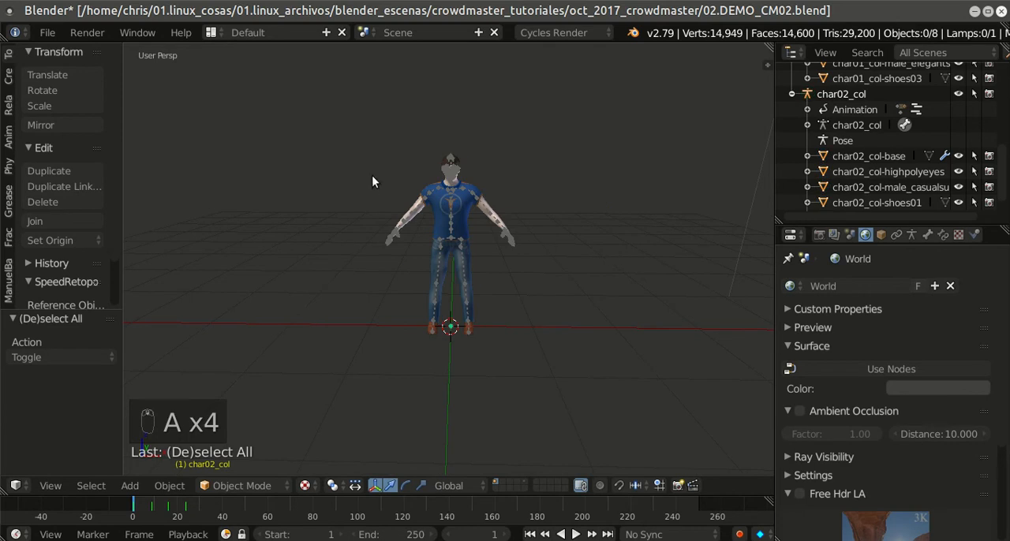
click(864, 93)
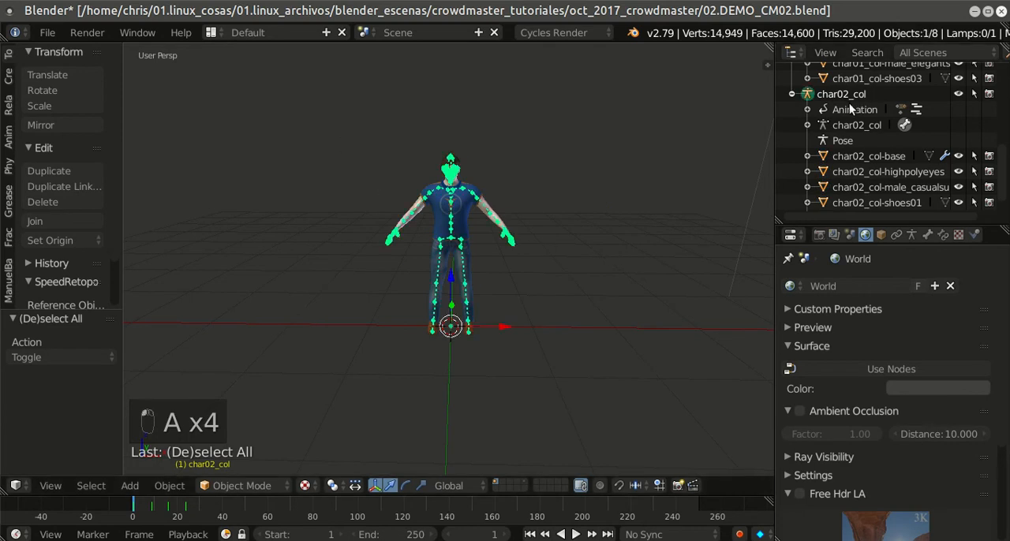
ctrl+click(857, 157)
ctrl+click(855, 170)
ctrl+click(847, 187)
ctrl+click(849, 203)
scroll(848, 205, down, 1)
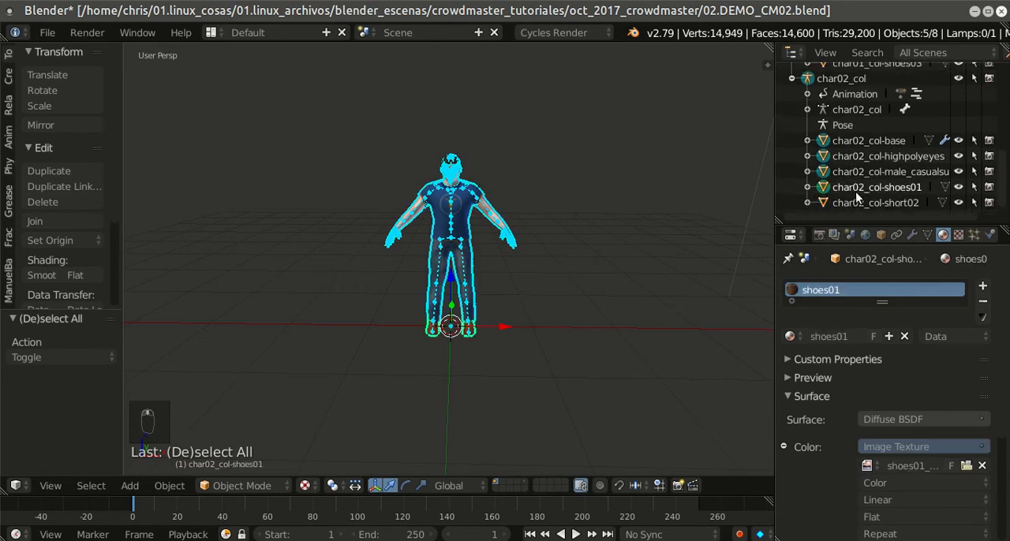
ctrl+click(844, 203)
scroll(844, 203, up, 1)
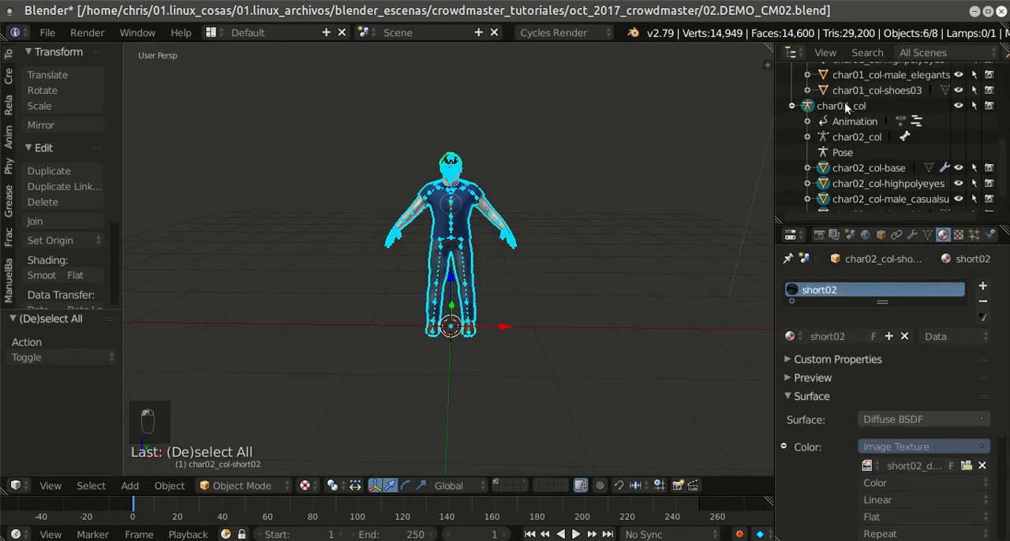
Step: Collapse the char02_col hierarchy, select only its armature and expand the hierarchy again
click(791, 108)
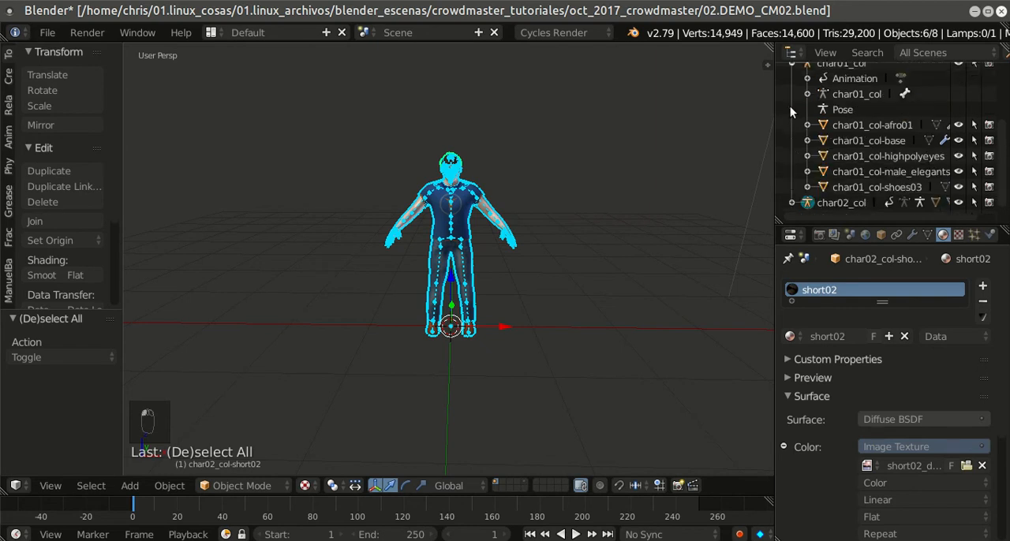
click(849, 202)
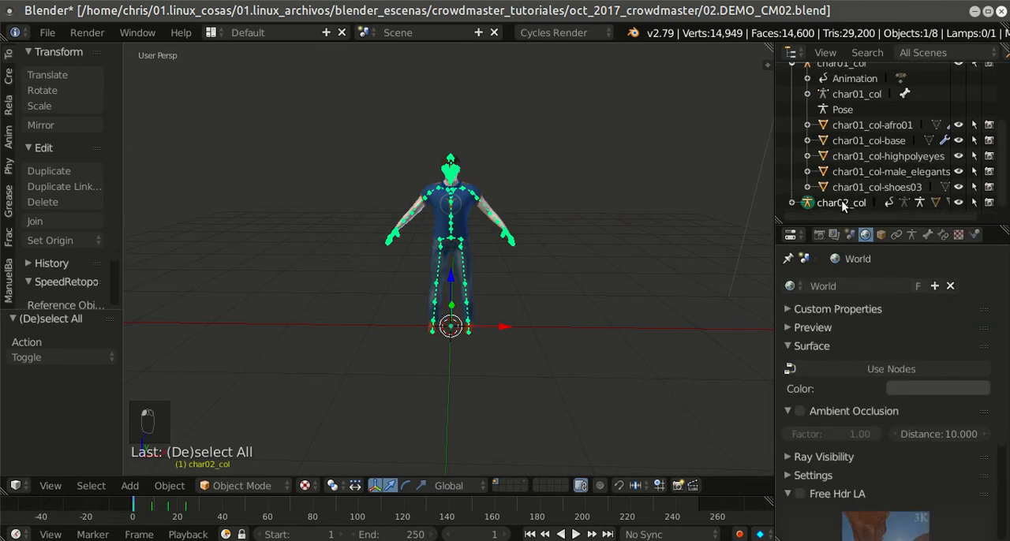
click(792, 203)
scroll(836, 169, down, 4)
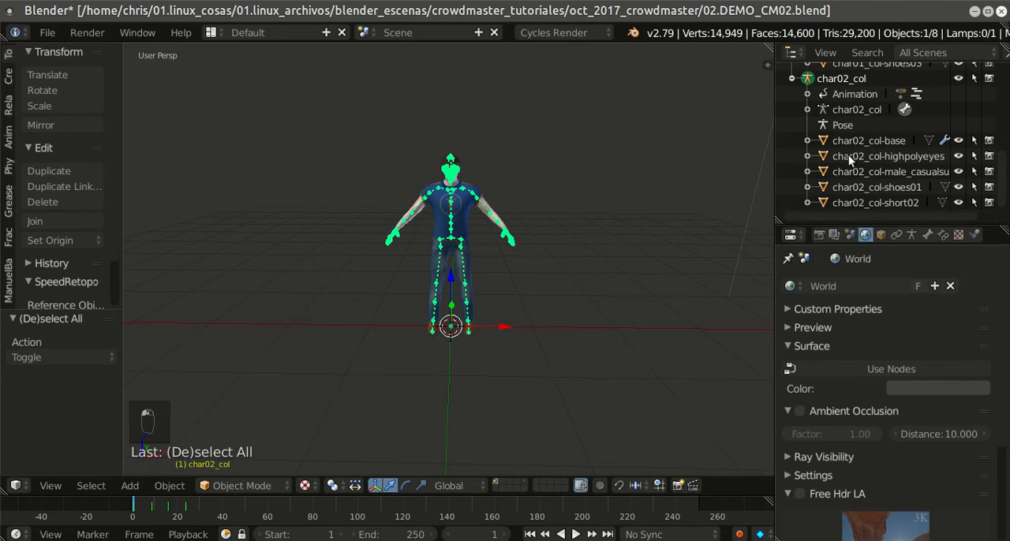
Step: Border-select the whole second character with its armature and meshes, and show it in front view
key(a)
key(a)
key(a)
key(a)
drag(353, 111, 551, 369)
scroll(554, 368, down, 3)
middle_drag(555, 371, 599, 323)
scroll(588, 323, up, 2)
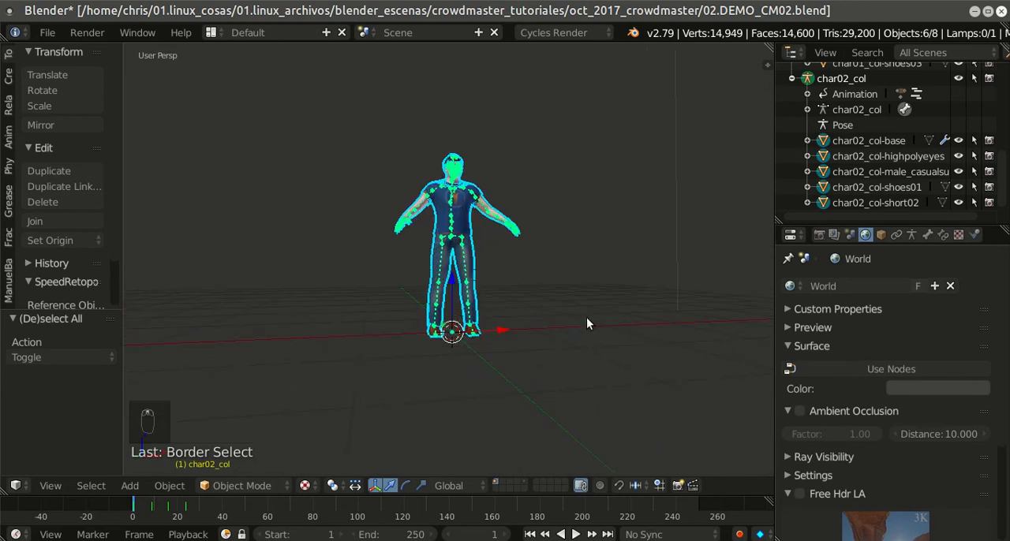
key(KP_1)
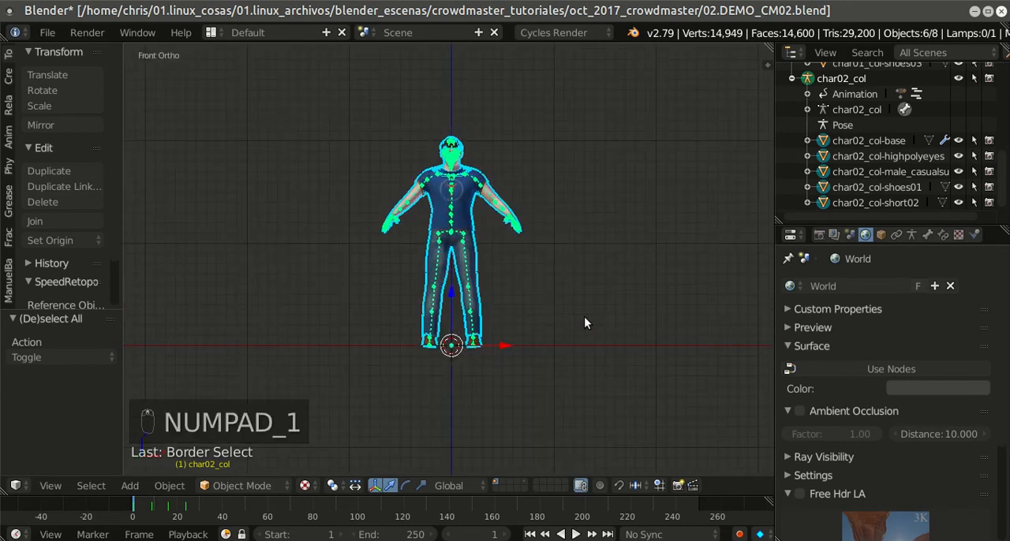
Step: Create a new group from the selected character objects and name it gr_ch02
key(ctrl+g)
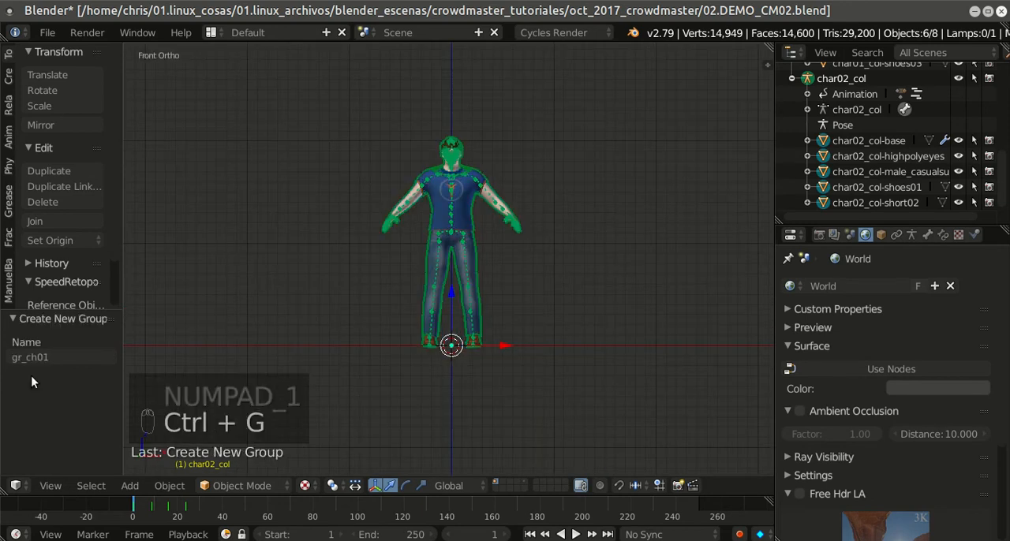
click(57, 358)
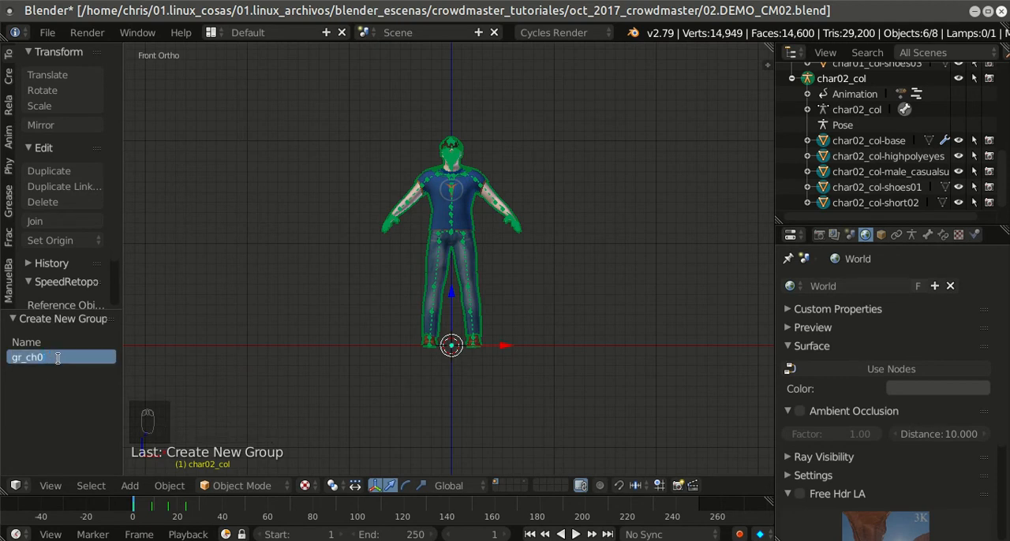
text(2)
key(Return)
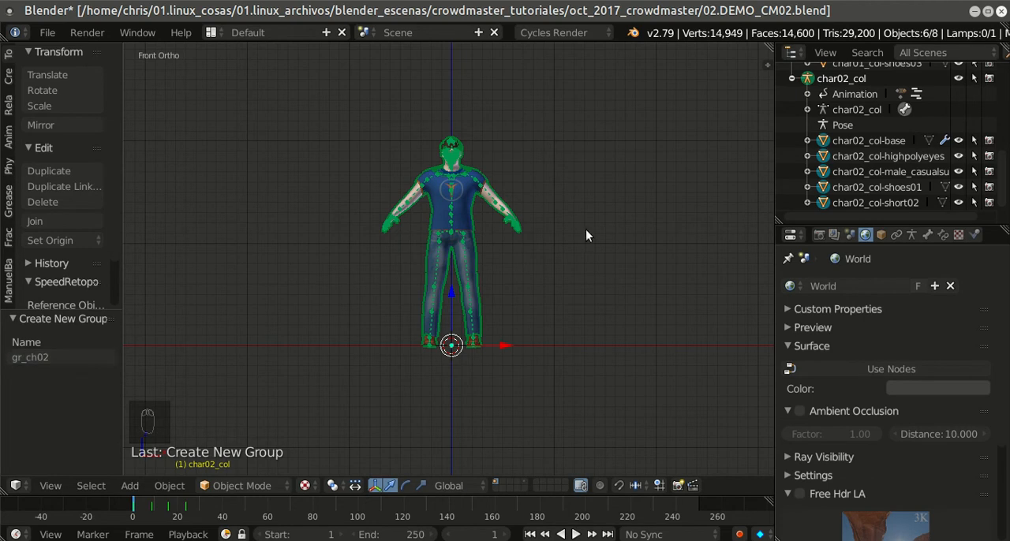
Step: Set the Outliner to show Groups and select all objects of the gr_ch02 group
click(910, 62)
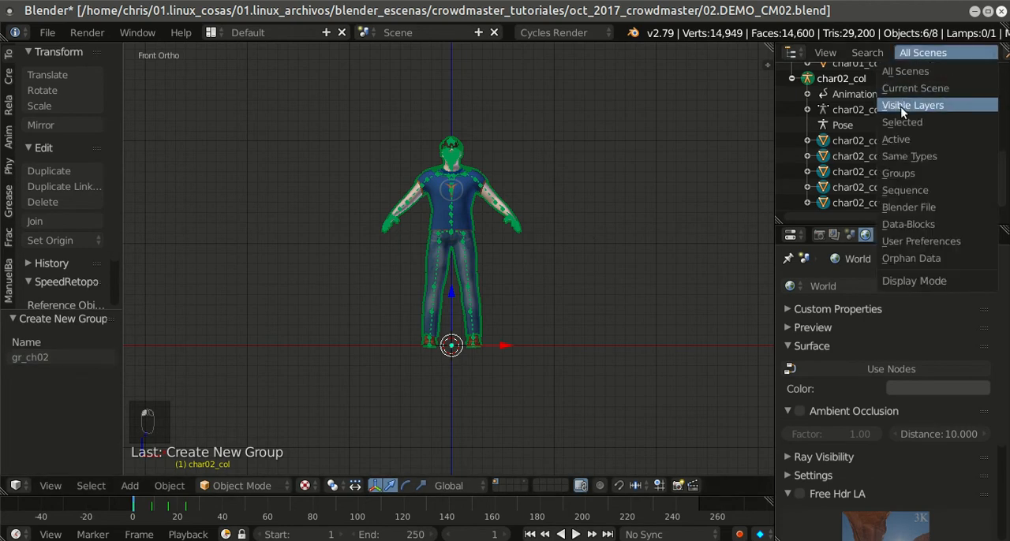
click(897, 168)
click(844, 71)
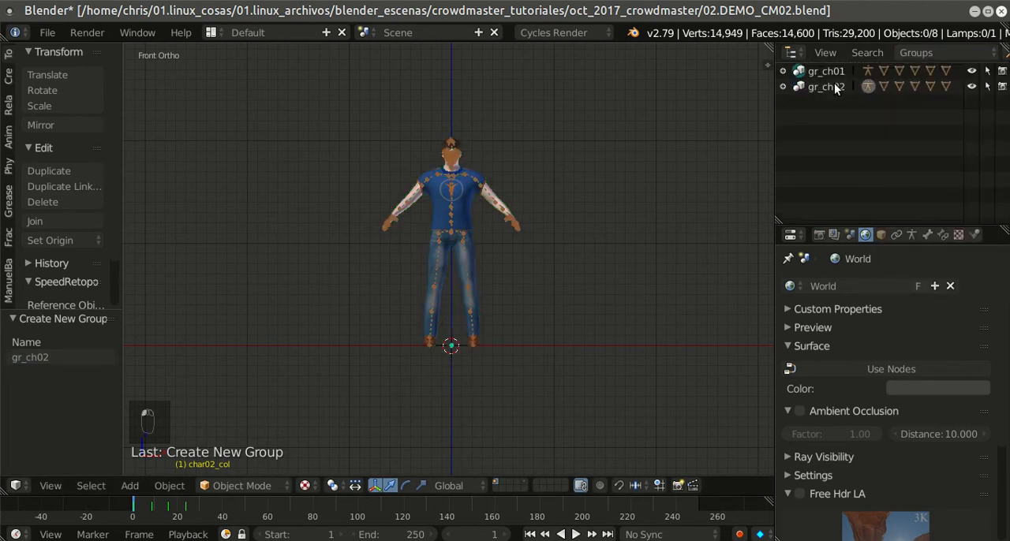
click(833, 86)
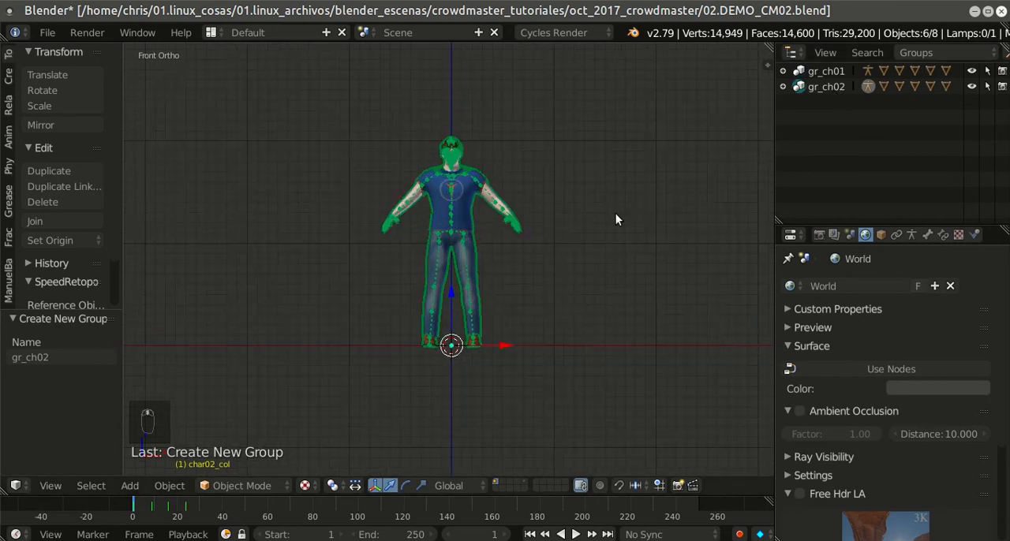
key(a)
click(842, 86)
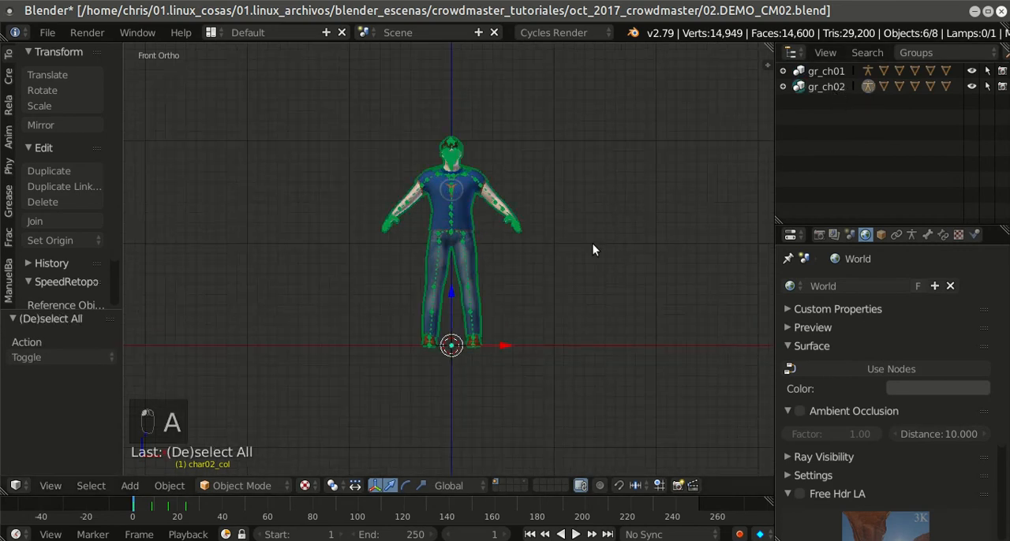
Step: Move the gr_ch02 objects to the fourth layer, check the first character's layer and make the fourth layer visible
key(m)
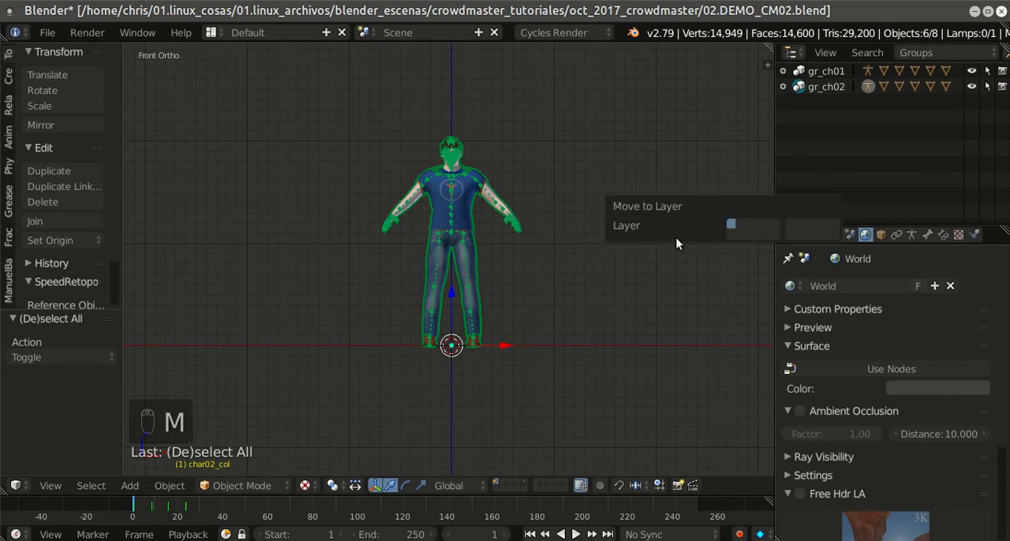
click(761, 224)
click(523, 479)
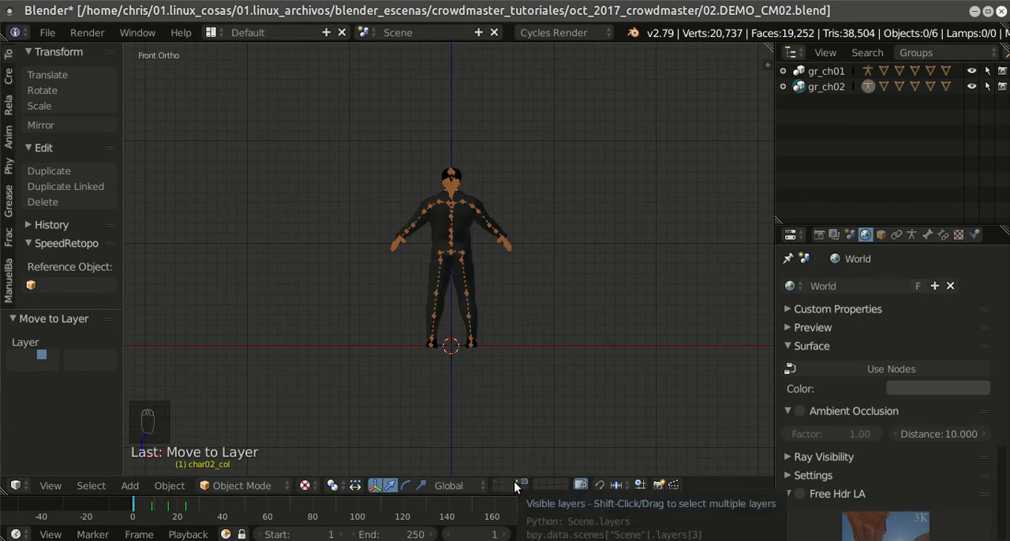
click(517, 483)
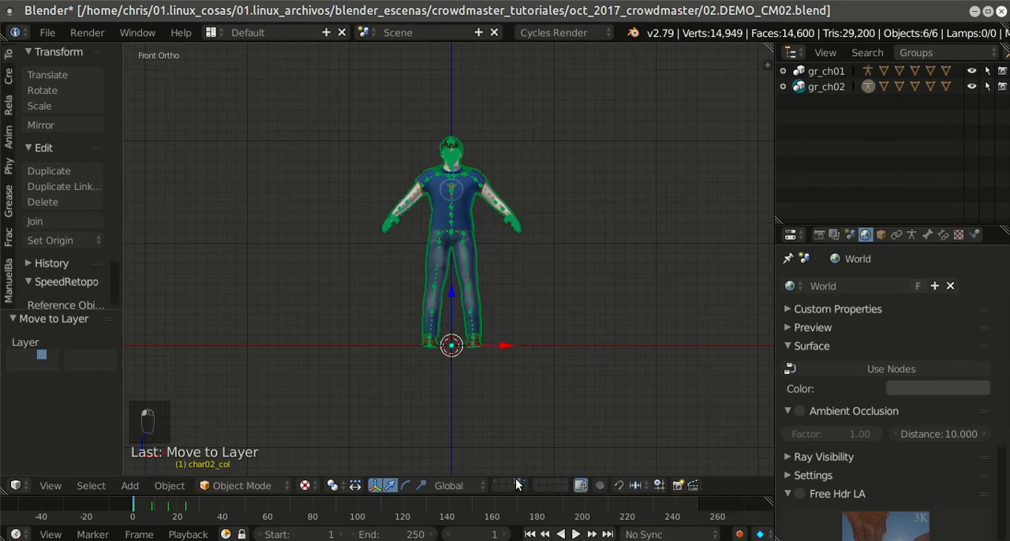
scroll(628, 306, down, 2)
middle_drag(628, 306, 574, 332)
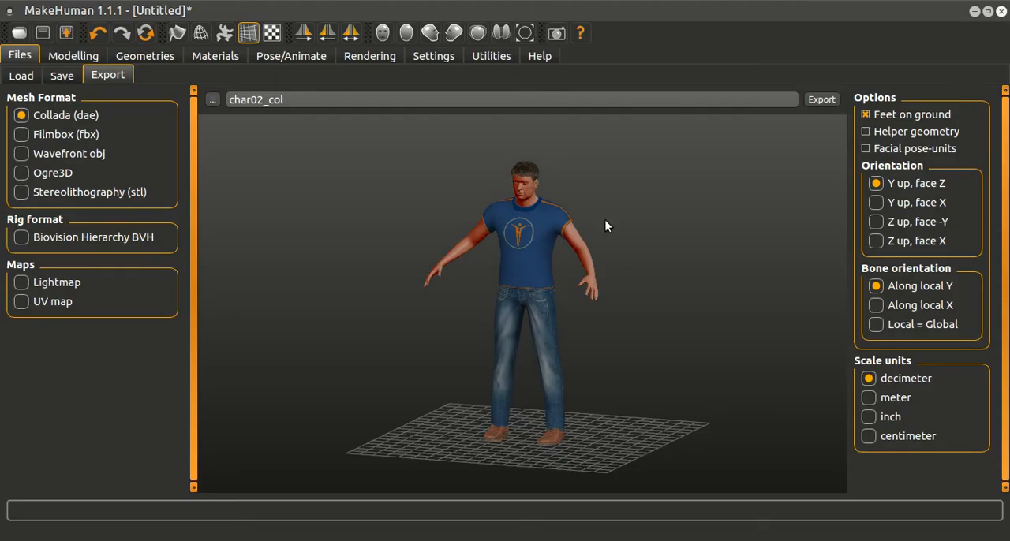
Step: Switch to MakeHuman and open the skin and material settings of the second character
scroll(609, 237, up, 3)
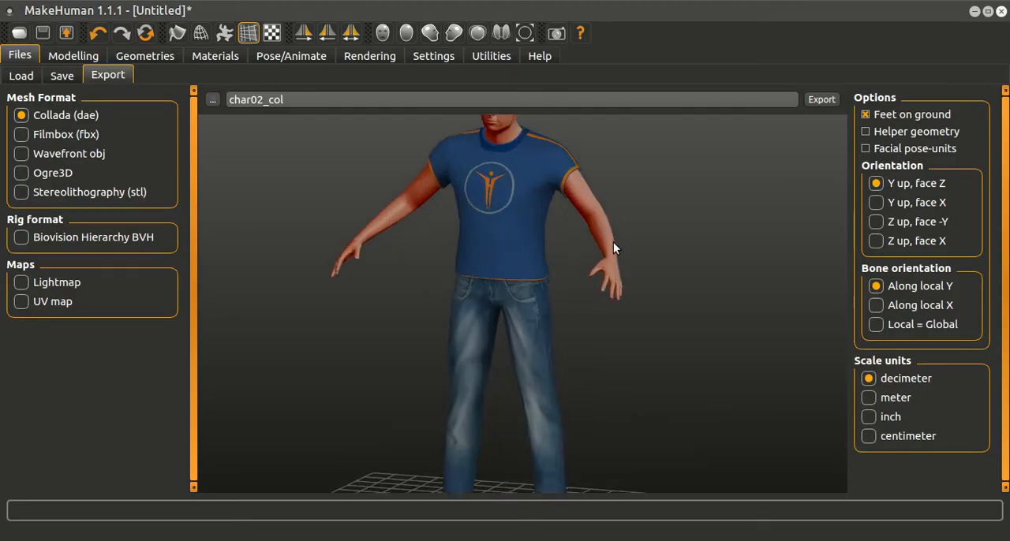
scroll(616, 257, down, 5)
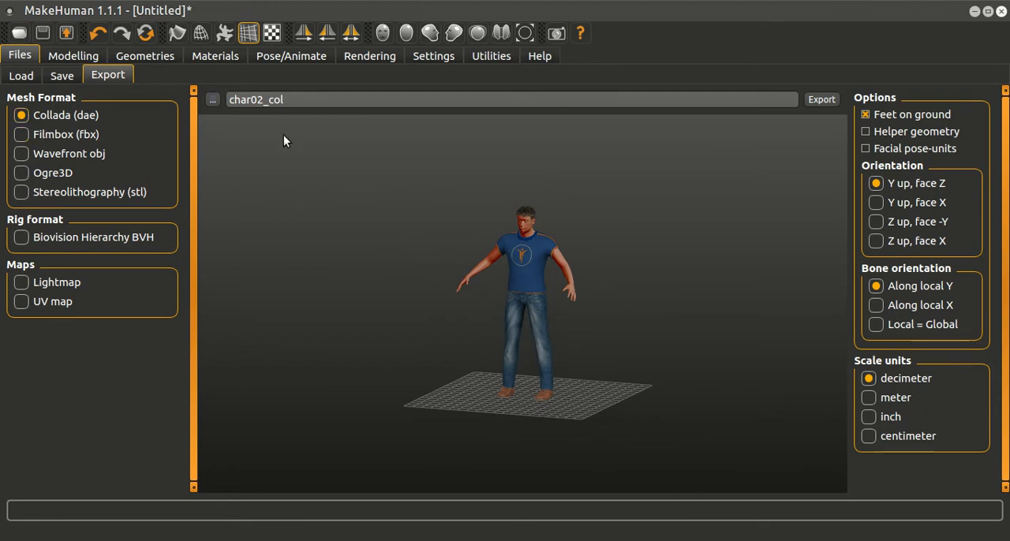
click(212, 56)
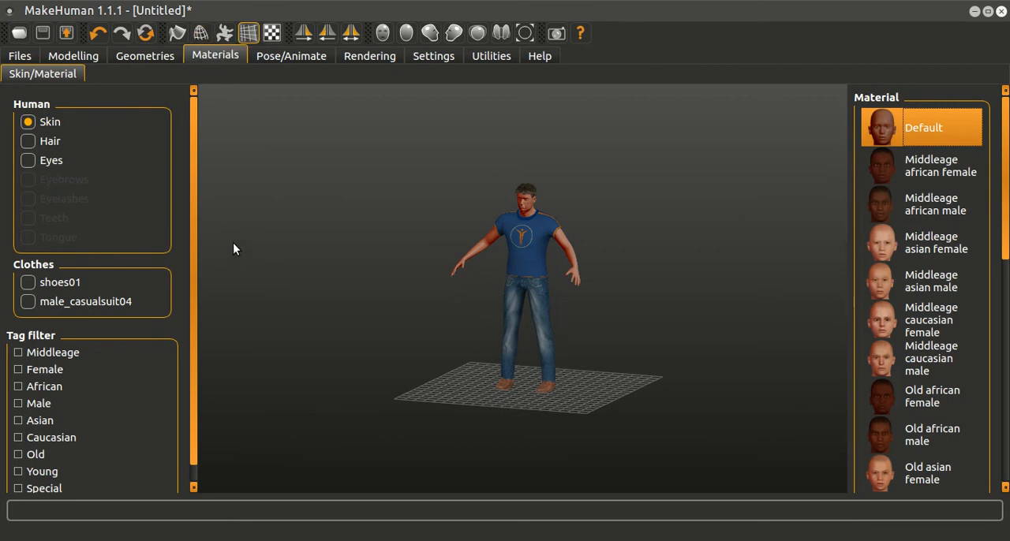
Step: Remove the Shoes01 and Male casualsuit04 garments from the character
click(145, 56)
click(269, 56)
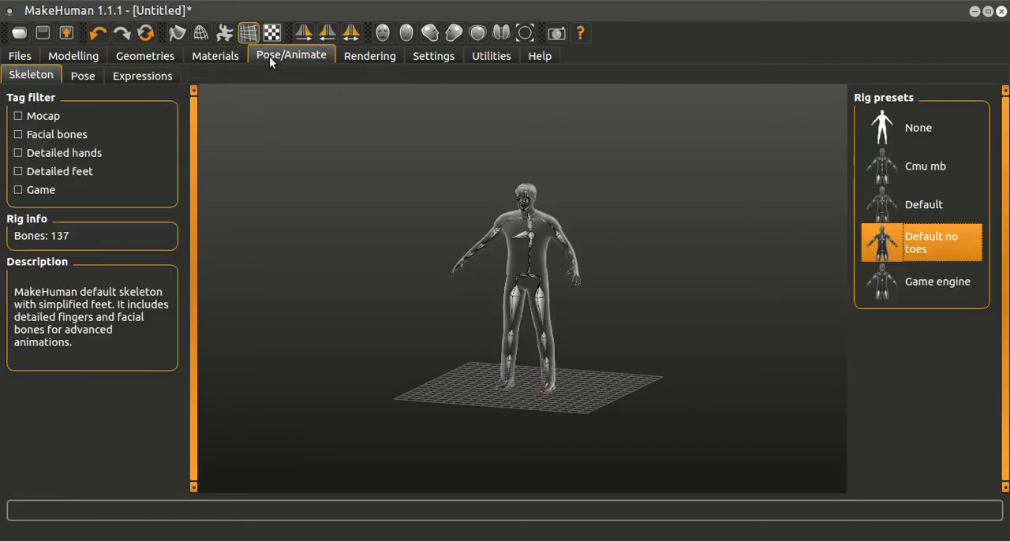
click(149, 57)
click(29, 76)
click(913, 324)
click(922, 141)
drag(757, 256, 740, 243)
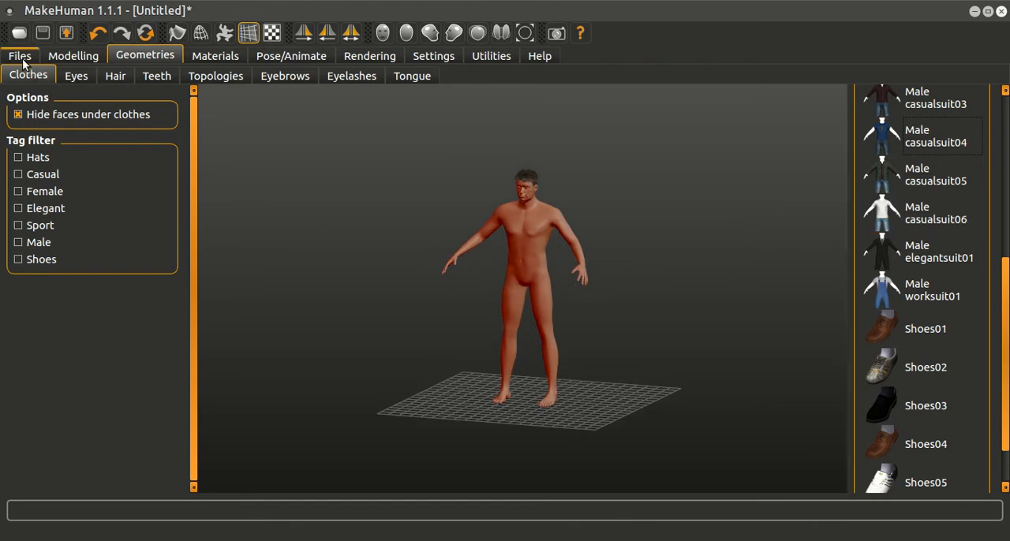
Step: Reshape the body to fully female, aged about 23, with weight about 109% and height about 145 cm
click(73, 55)
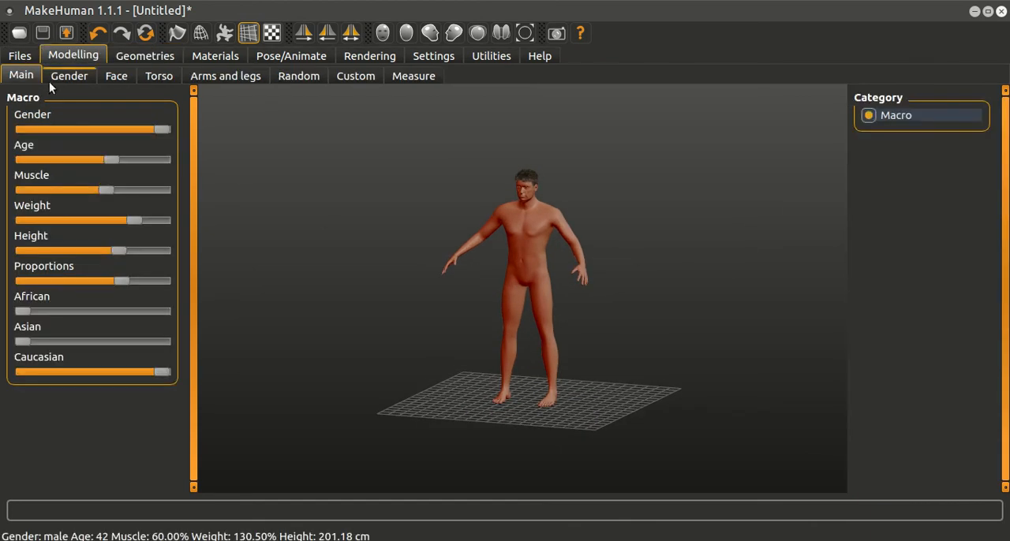
scroll(325, 173, up, 1)
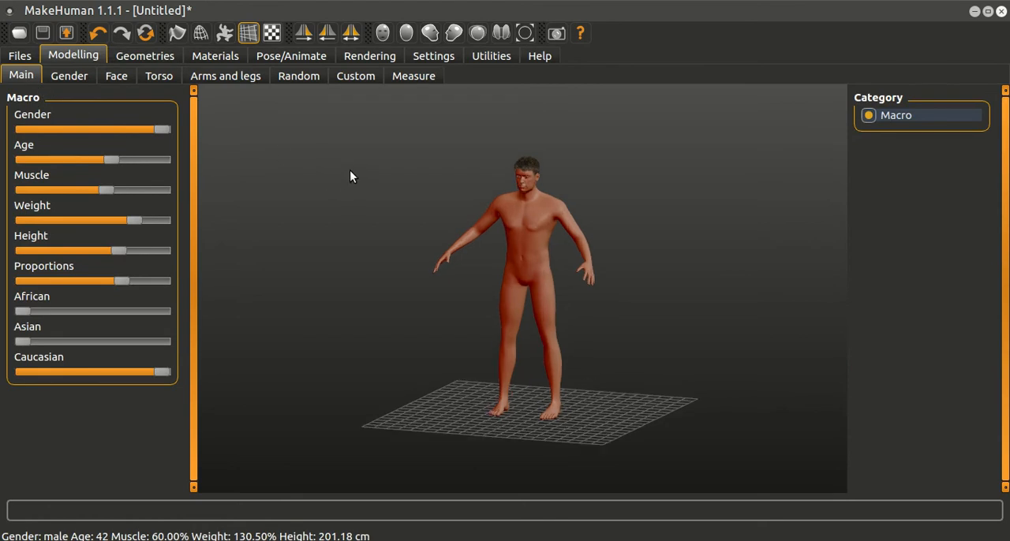
drag(155, 130, 36, 130)
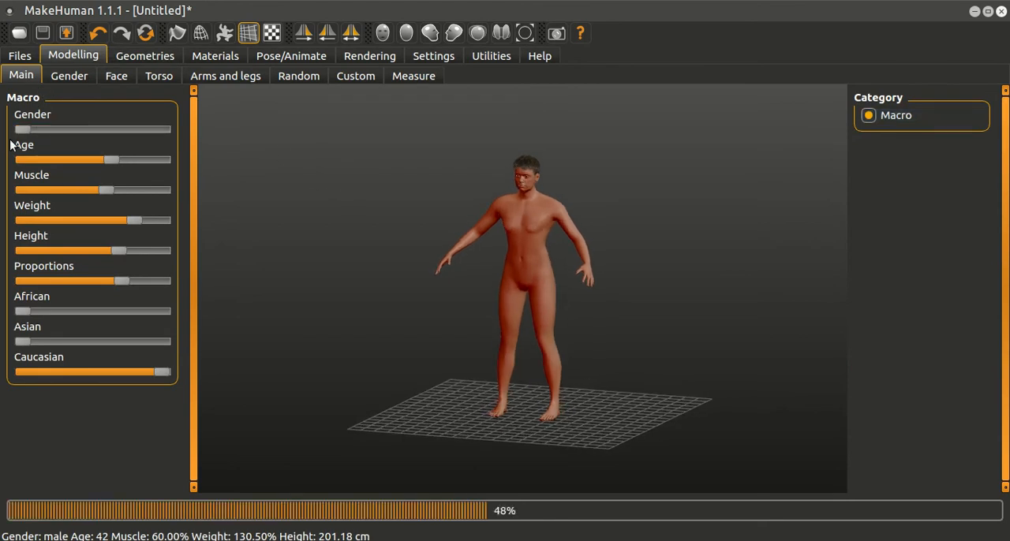
drag(110, 162, 116, 186)
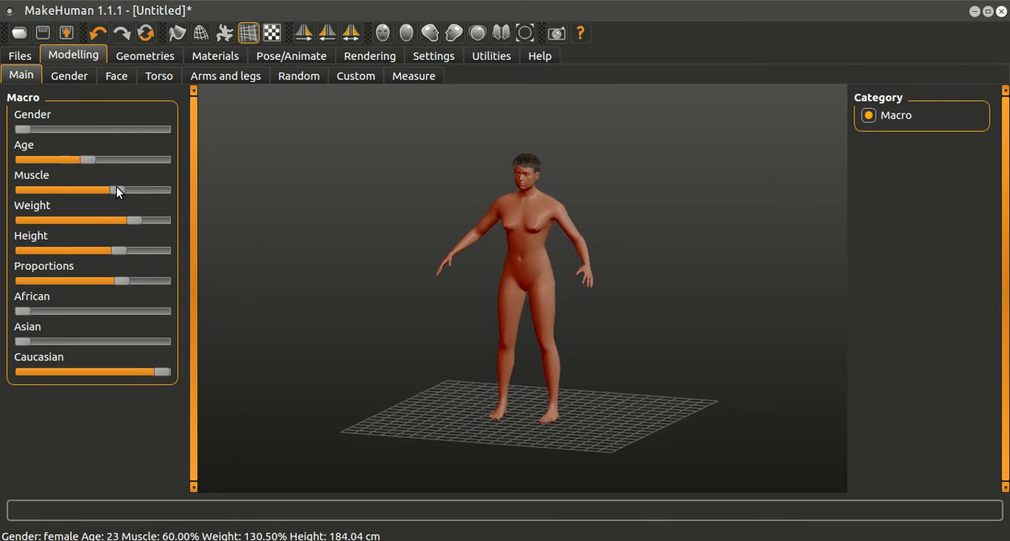
drag(134, 221, 105, 213)
drag(120, 250, 67, 235)
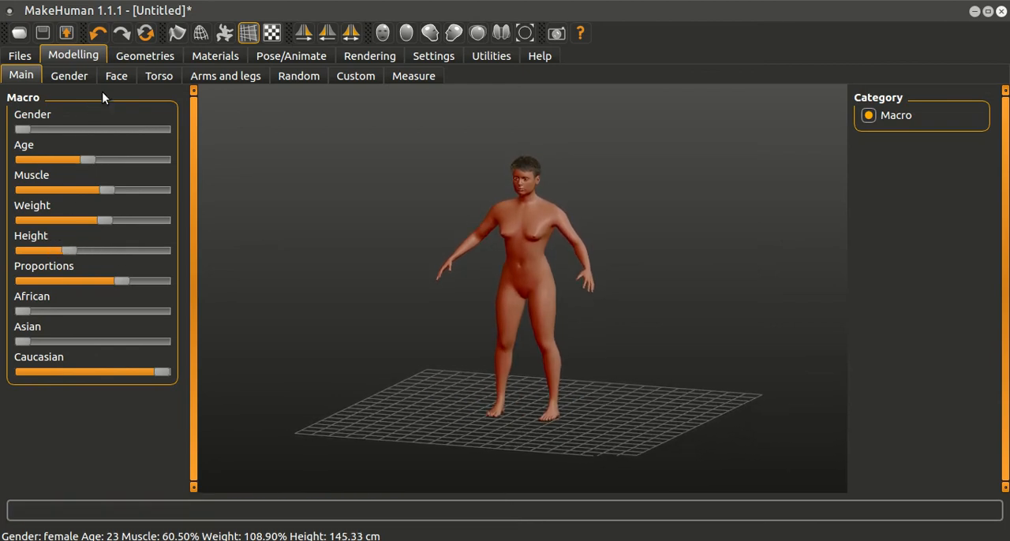
click(70, 76)
click(116, 76)
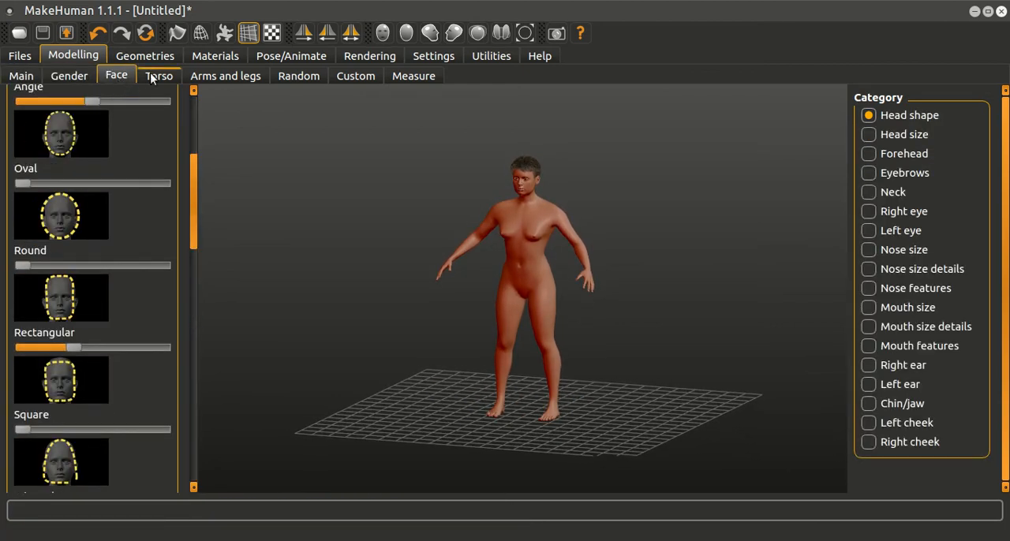
Step: Dress the character in Female elegantsuit01 and Shoes06
click(144, 55)
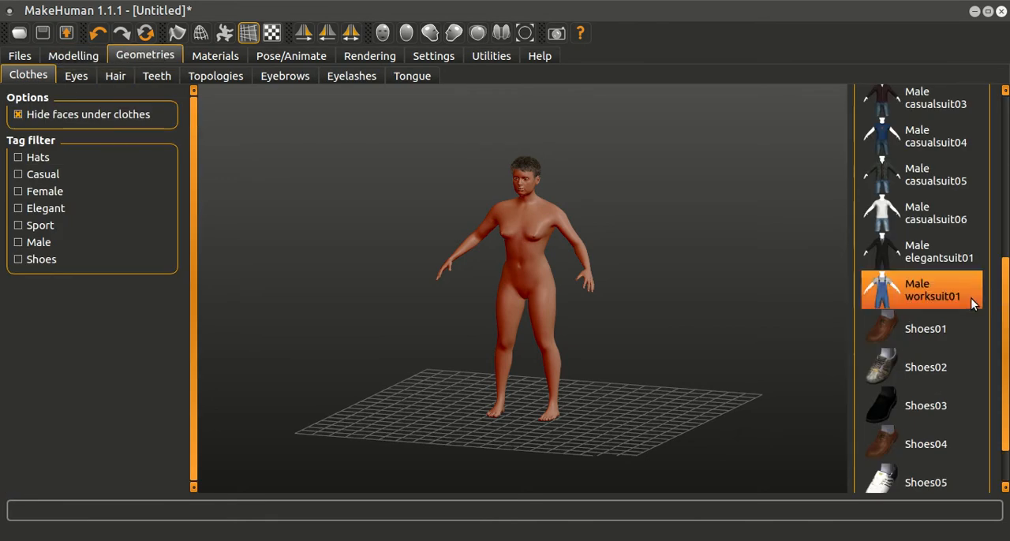
scroll(936, 235, up, 6)
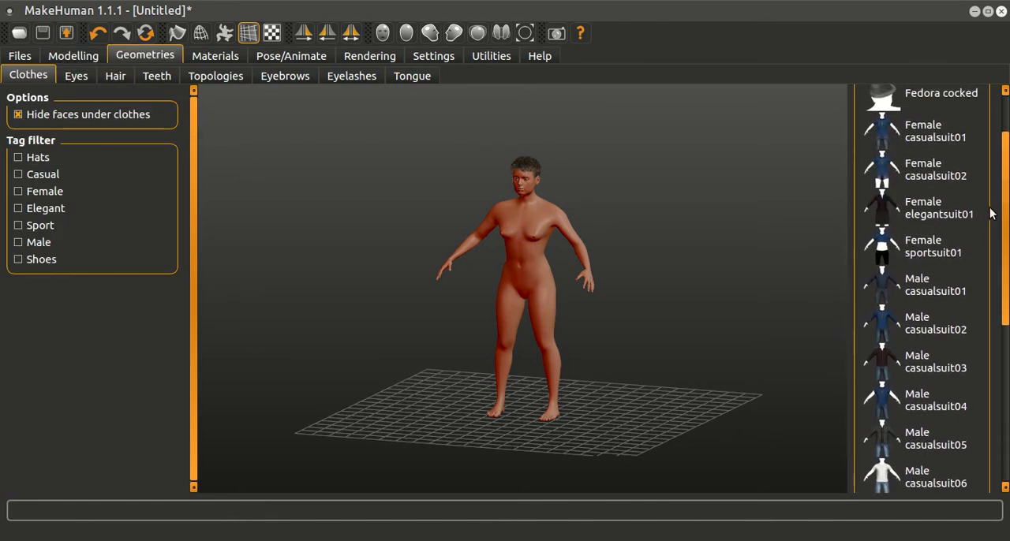
click(937, 236)
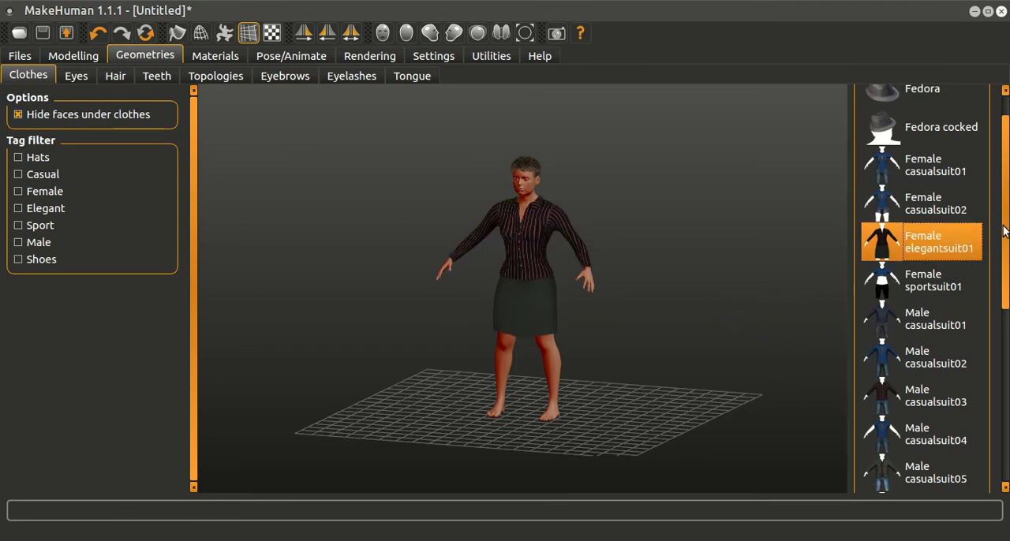
scroll(1004, 230, down, 6)
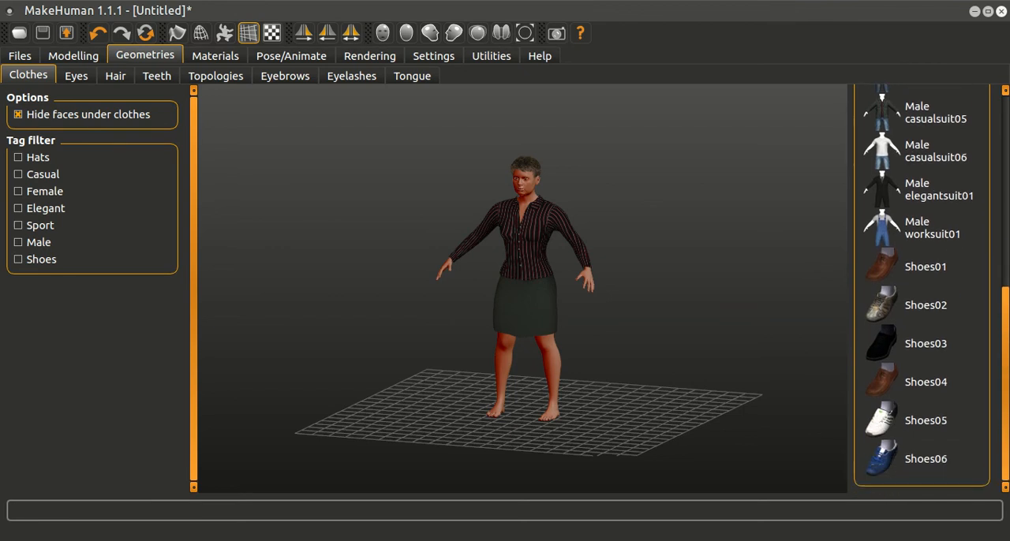
drag(1007, 405, 998, 490)
click(935, 463)
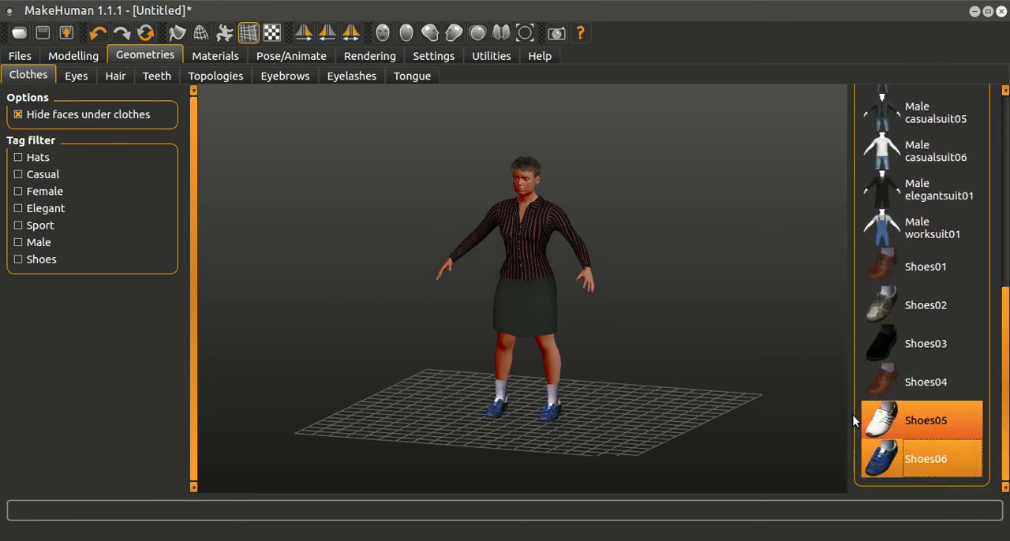
drag(669, 311, 795, 297)
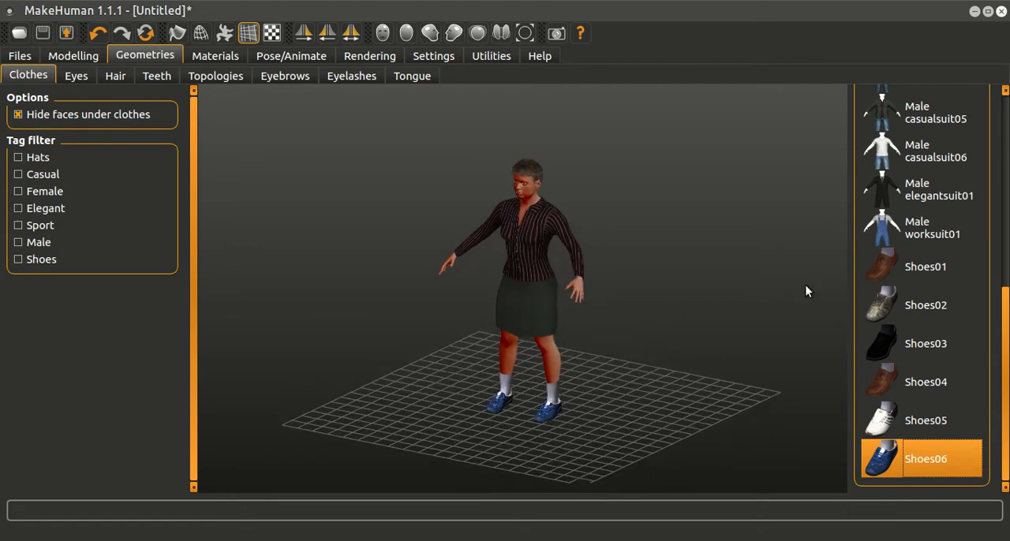
scroll(843, 260, down, 1)
drag(265, 268, 259, 244)
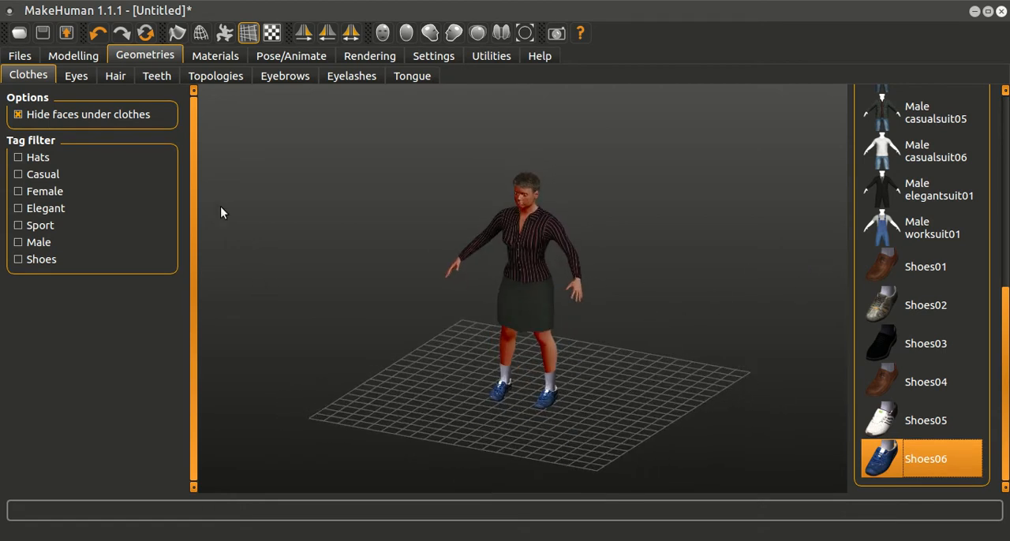
Step: Give the character the Long01 hairstyle and view it from the front
click(117, 79)
click(927, 314)
drag(642, 273, 737, 264)
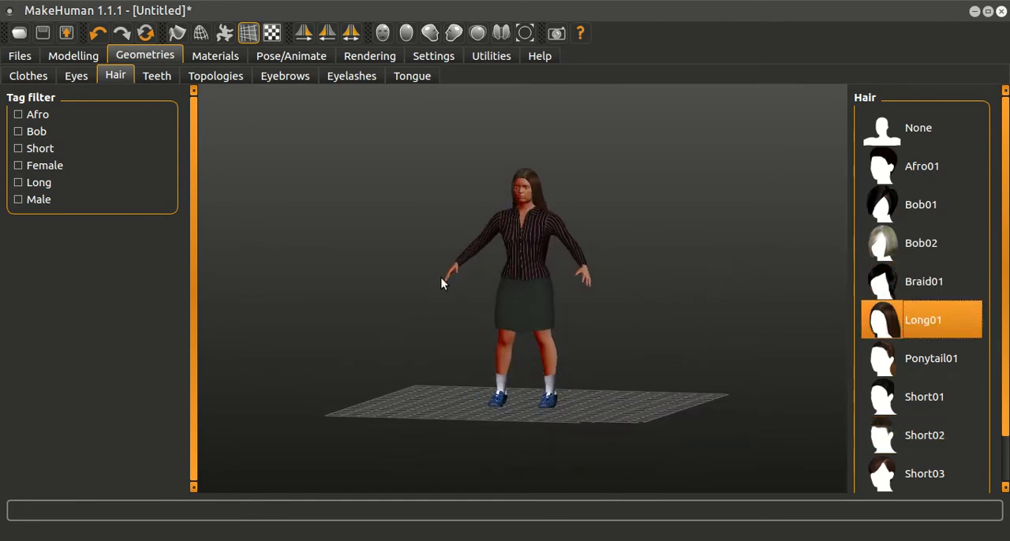
Step: Set the character's ethnicity fully to Asian in the macro modelling settings and look at the figure up close
click(19, 77)
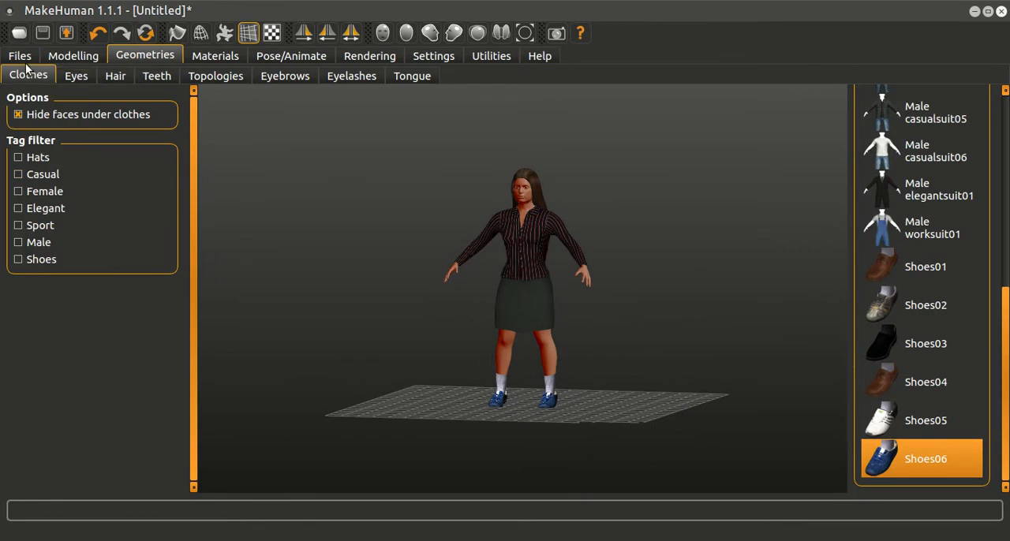
click(74, 58)
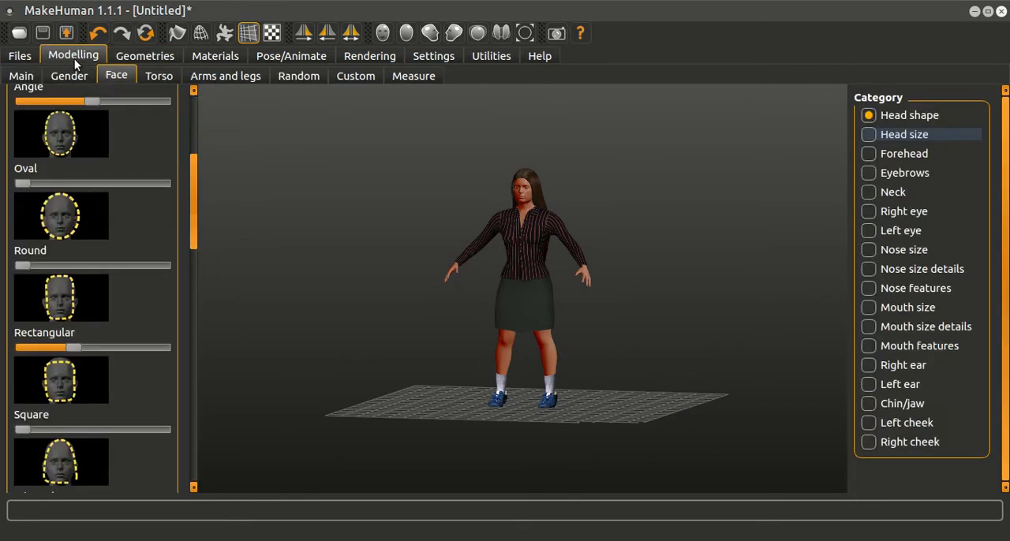
click(24, 82)
drag(22, 340, 200, 340)
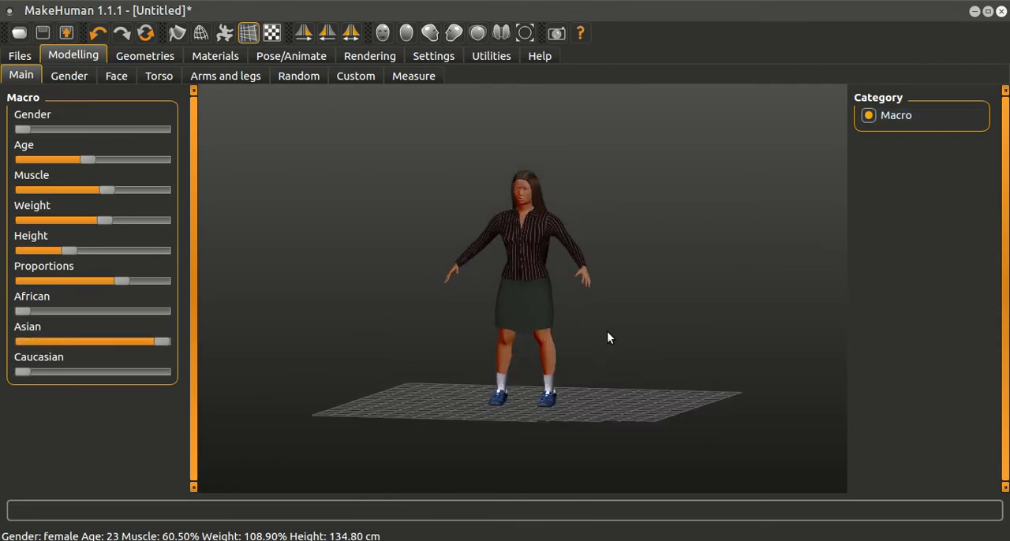
scroll(606, 331, up, 3)
mouse_move(608, 334)
mouse_down()
mouse_move(582, 342)
mouse_move(596, 332)
mouse_up()
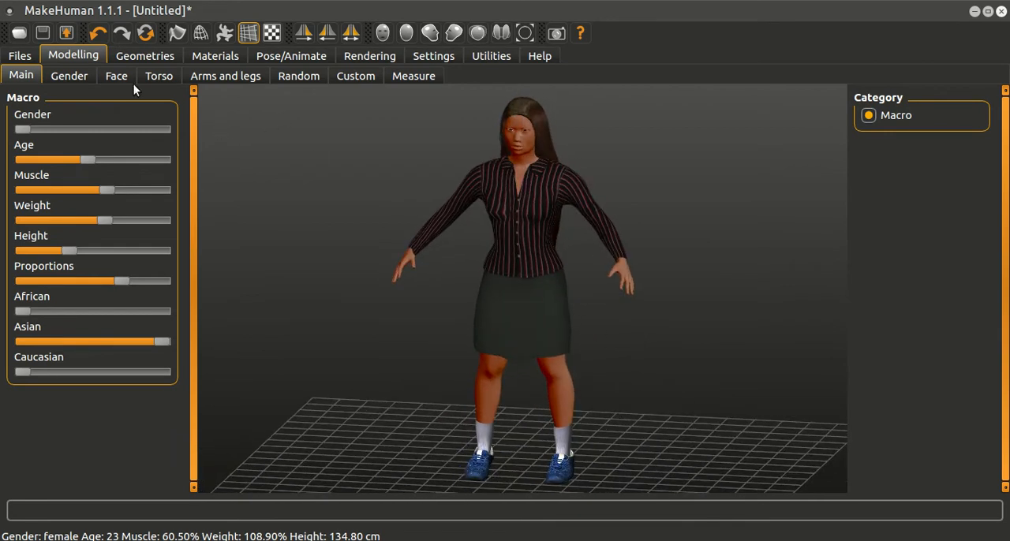
Step: Open the export settings and create a folder named collada_ch03 inside makehuman_prueba in the file manager
click(22, 58)
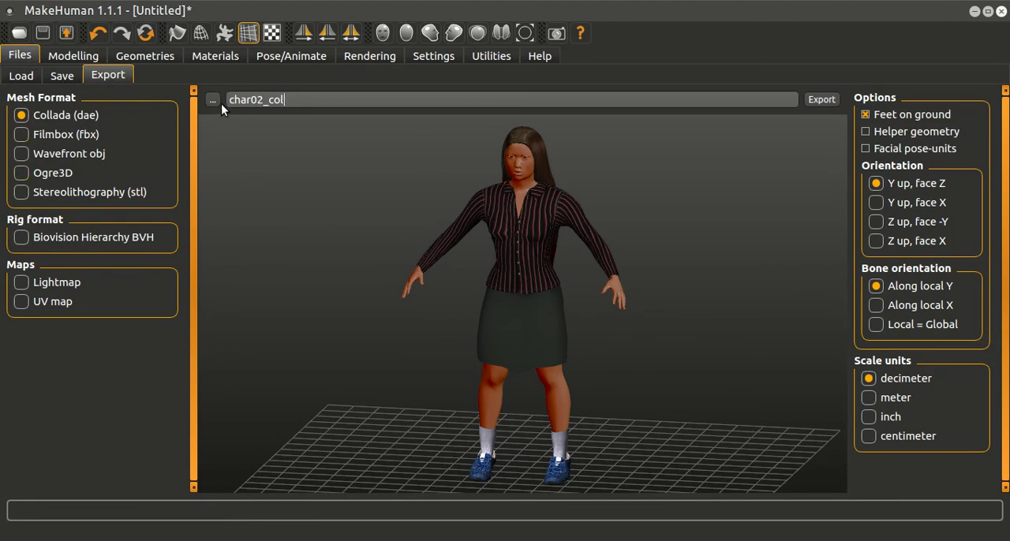
click(741, 540)
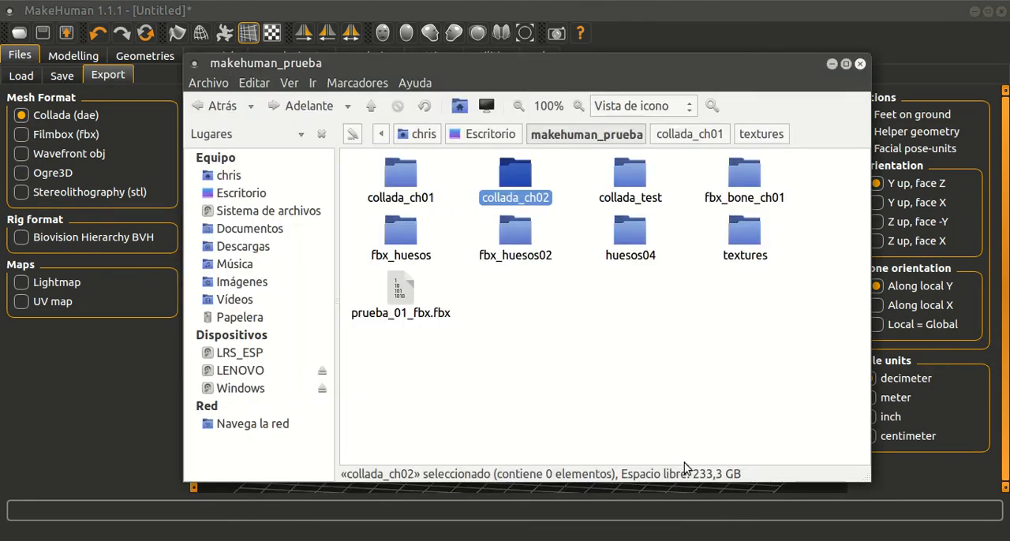
click(634, 387)
right_click(635, 379)
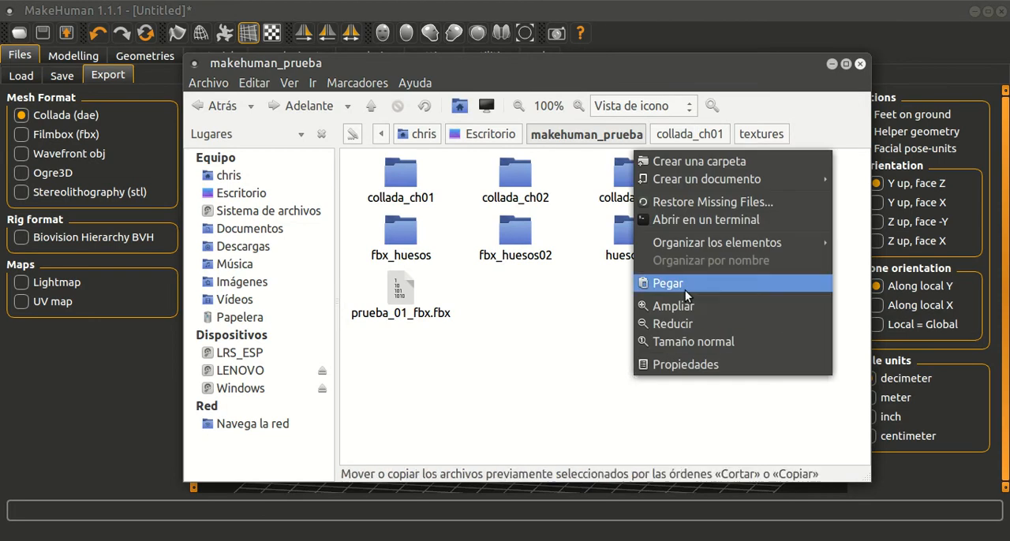
click(691, 160)
text(c)
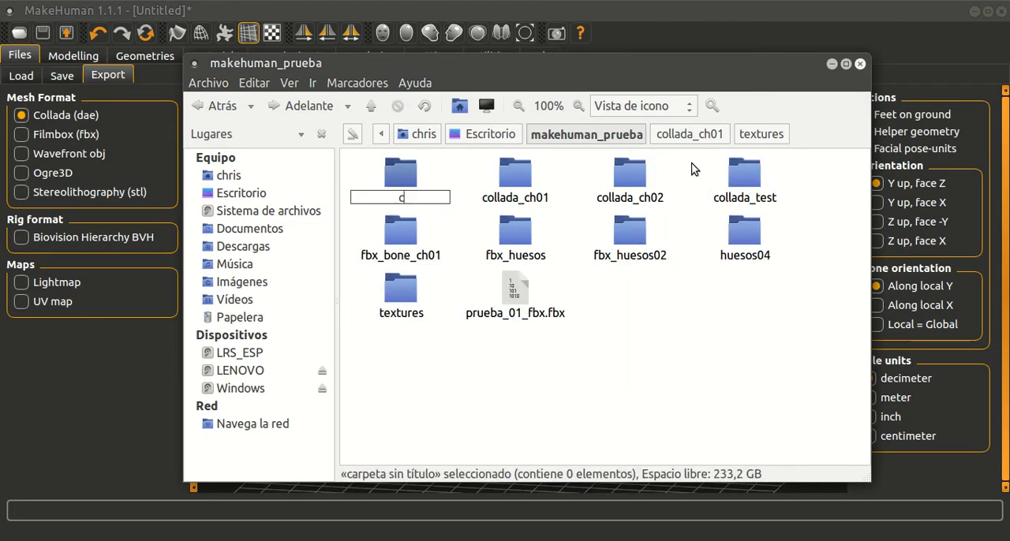
text(ollada_ch03)
key(Return)
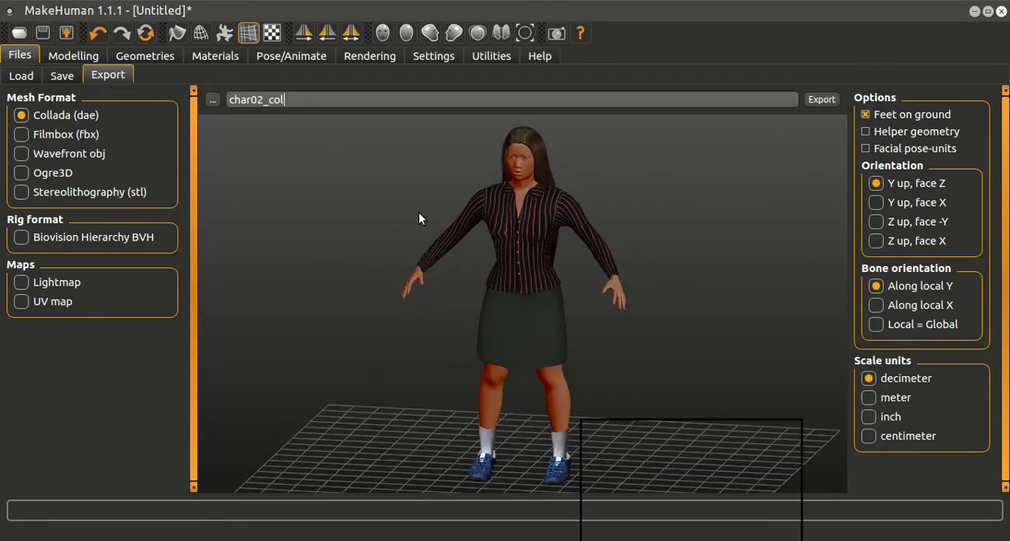
click(832, 63)
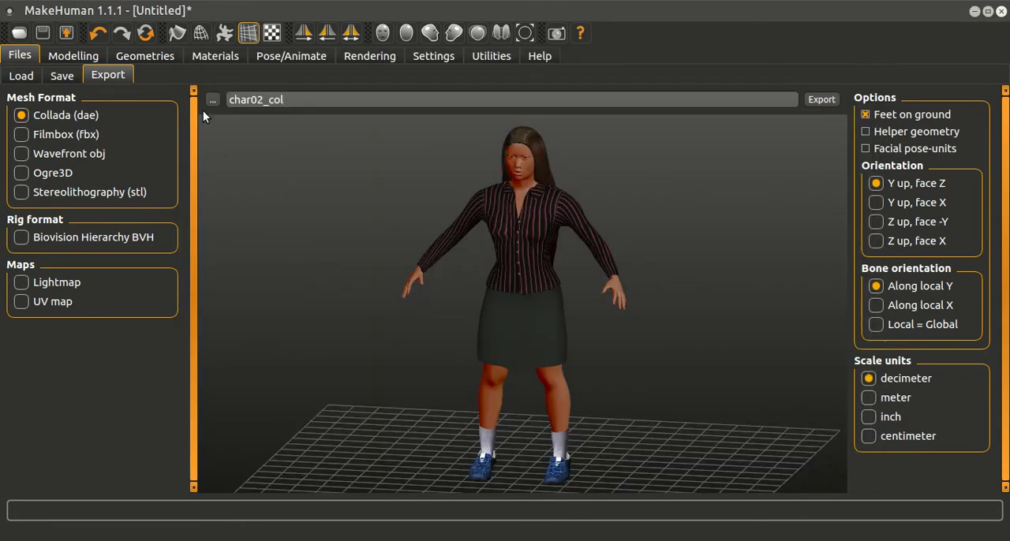
Step: Export the character in Collada format to the collada_ch03 folder as char03_col
click(213, 101)
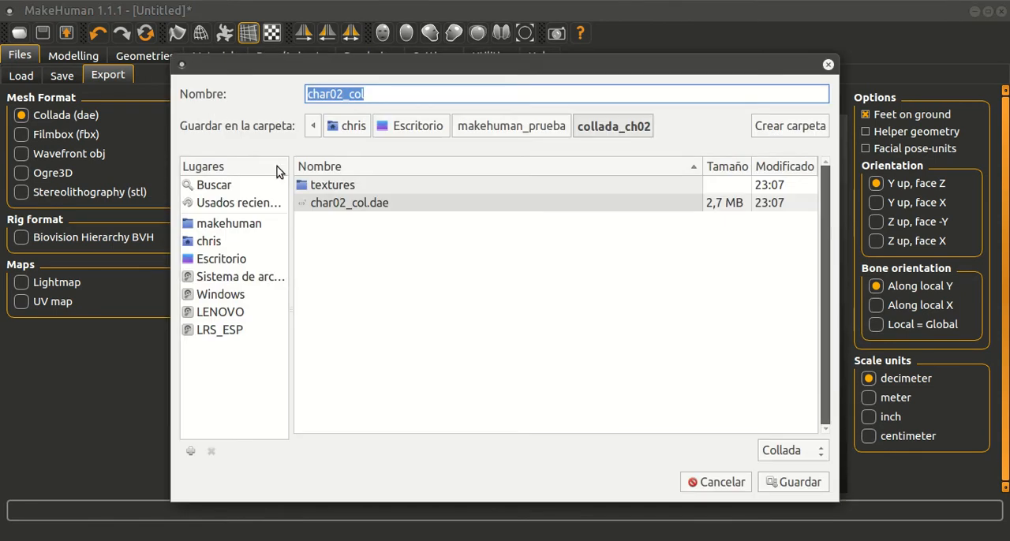
click(471, 130)
double_click(369, 222)
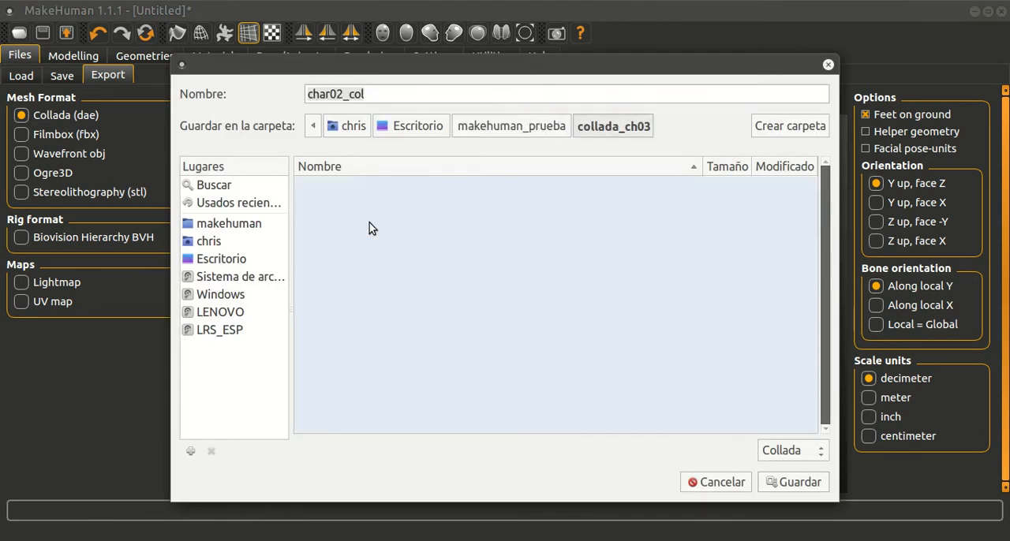
click(364, 93)
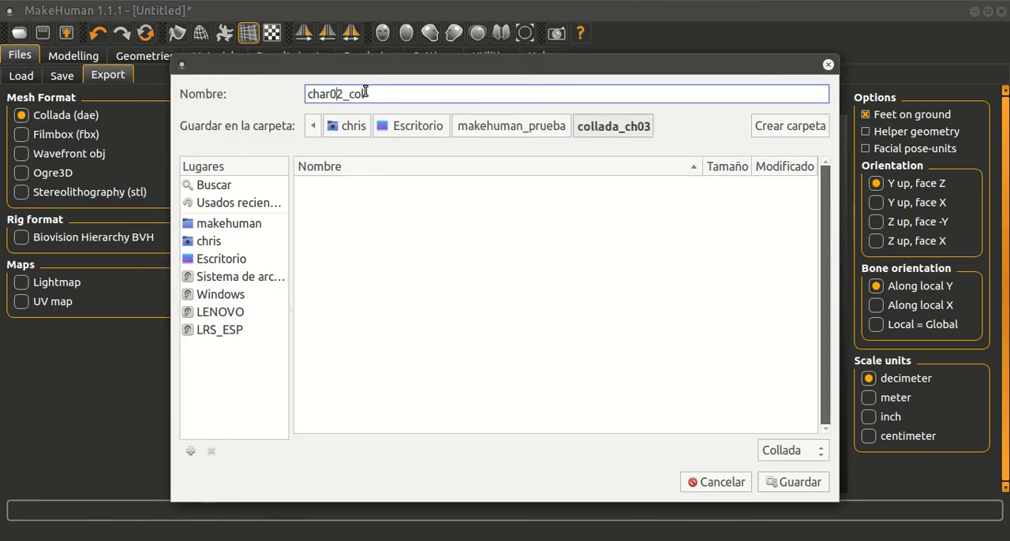
key(Delete)
text(3)
click(686, 268)
click(803, 485)
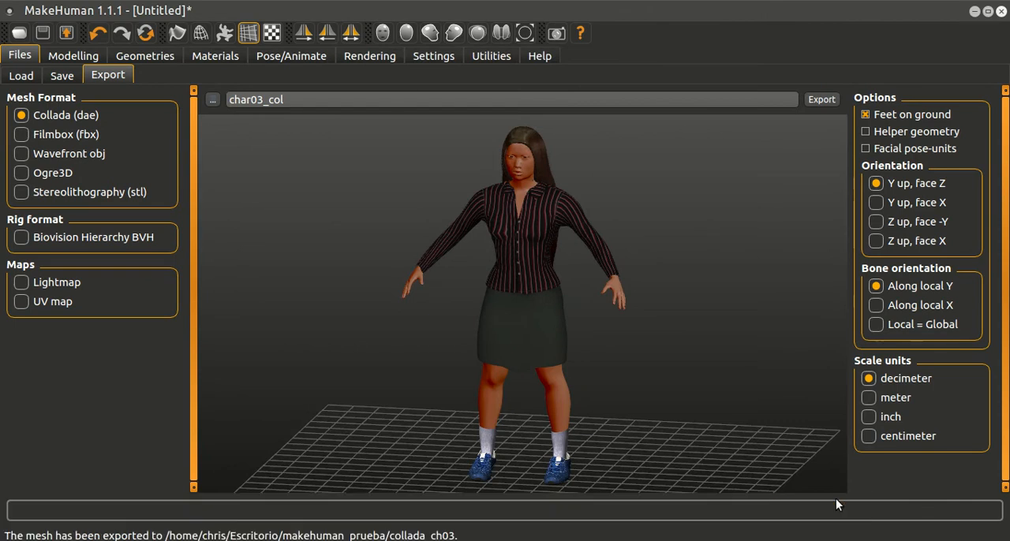
Step: Switch to Blender and show only the empty first layer of the scene
scroll(741, 234, up, 3)
scroll(731, 235, down, 5)
drag(679, 254, 733, 318)
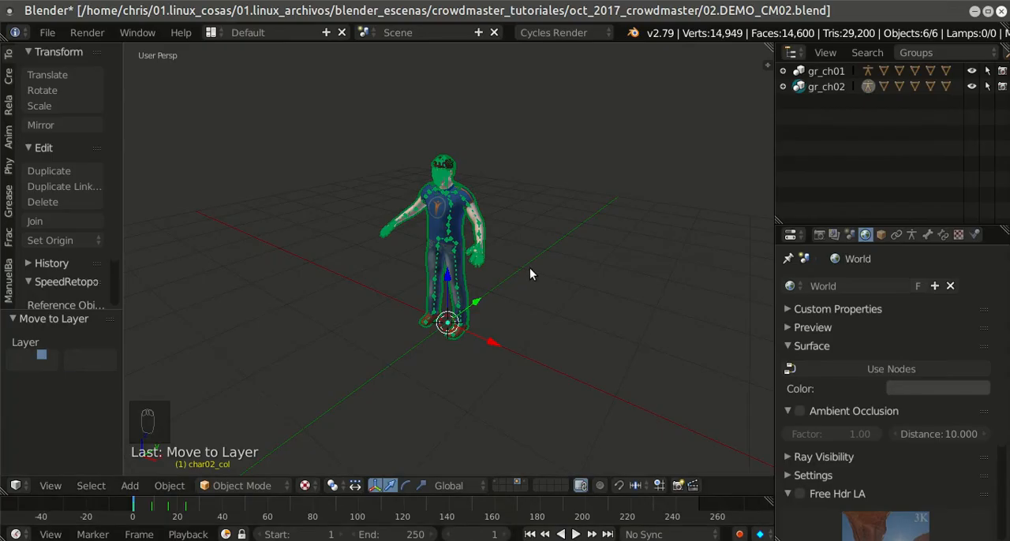
click(497, 483)
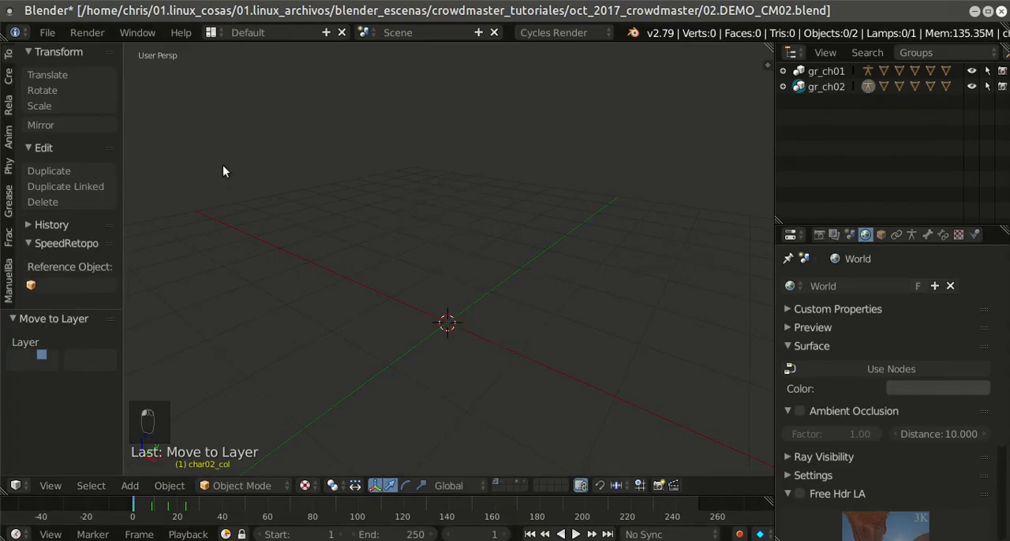
Step: Import the Collada file char03_col.dae from the collada_ch03 folder into the scene
click(47, 33)
mouse_move(103, 327)
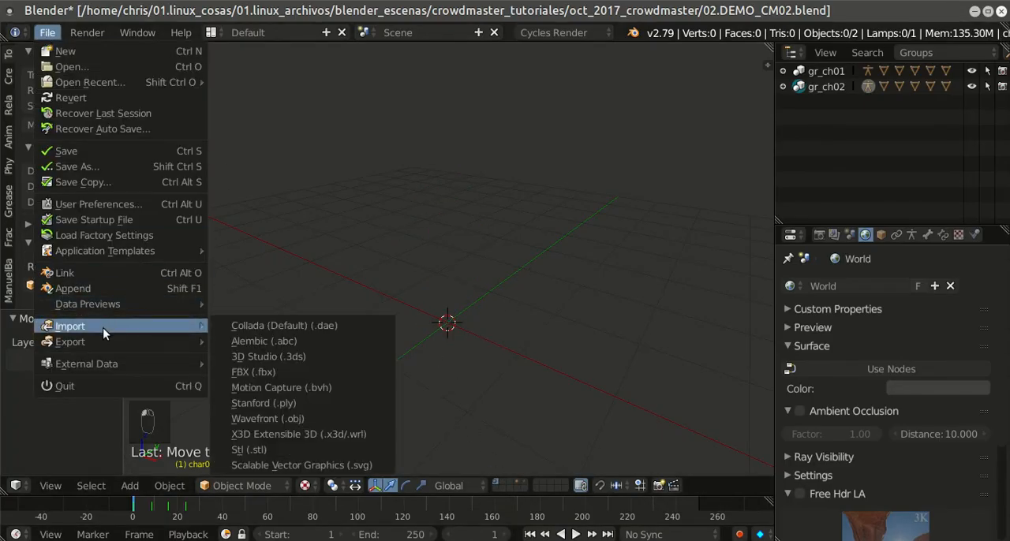
click(248, 326)
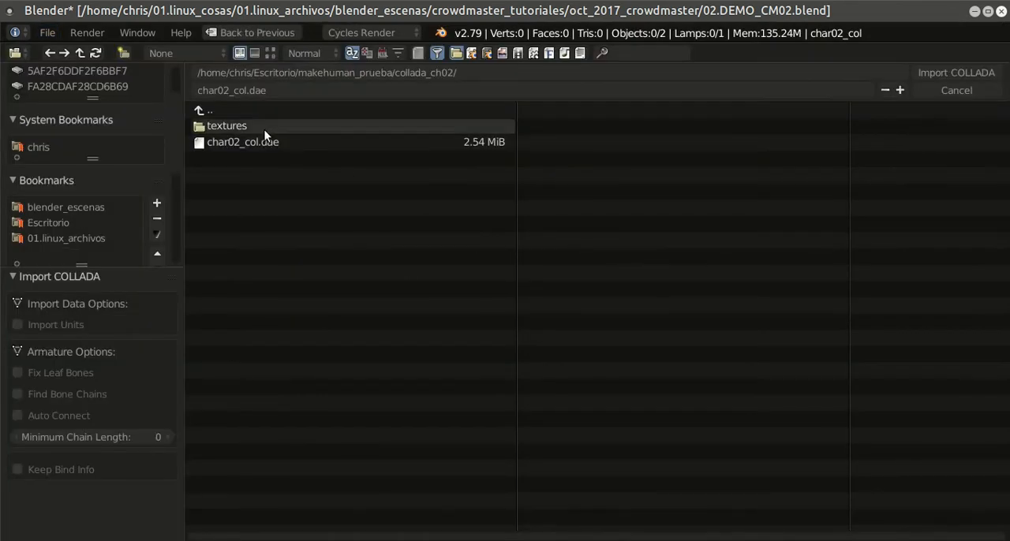
click(250, 111)
click(257, 158)
click(244, 142)
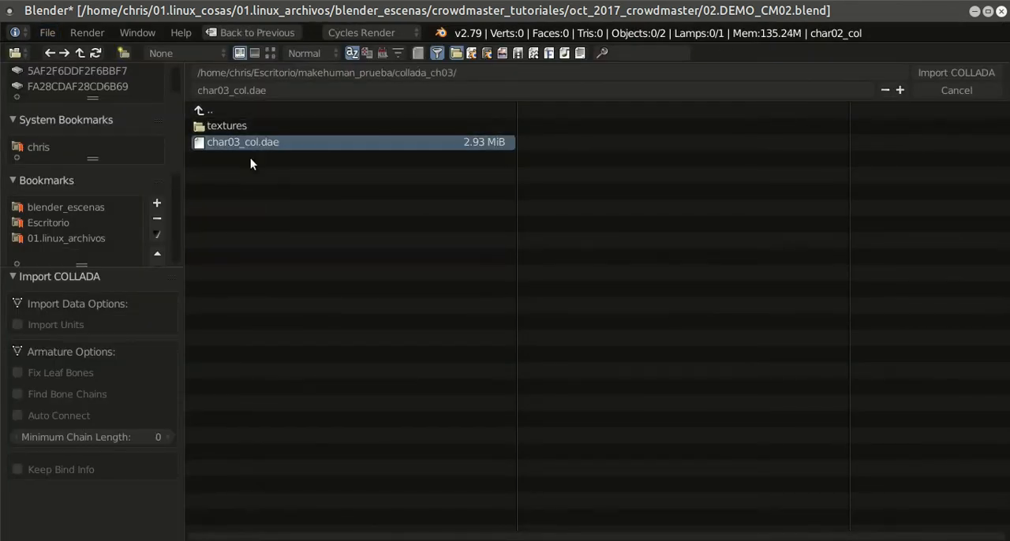
click(947, 73)
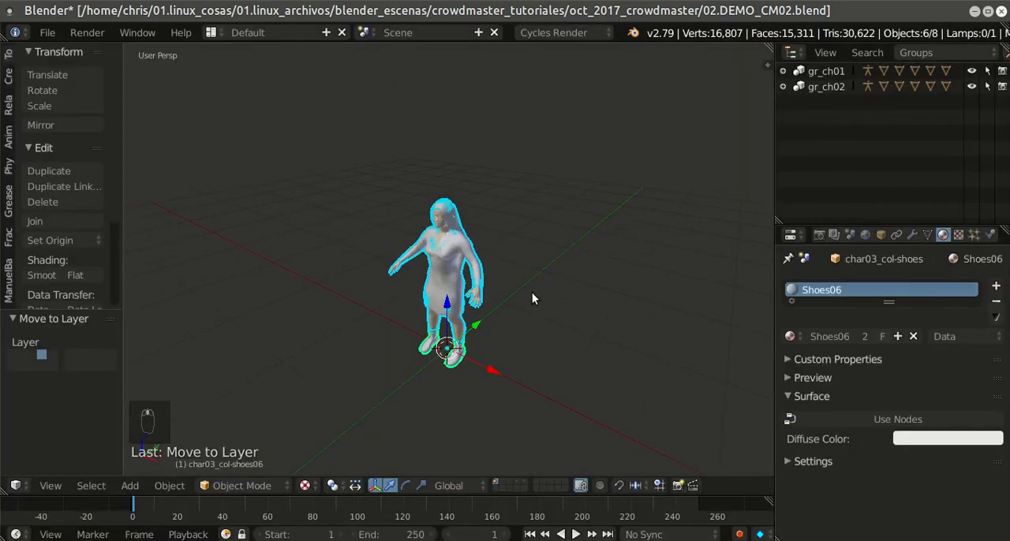
Step: Inspect the imported female character from the front and preview it briefly in rendered shading
scroll(528, 291, down, 2)
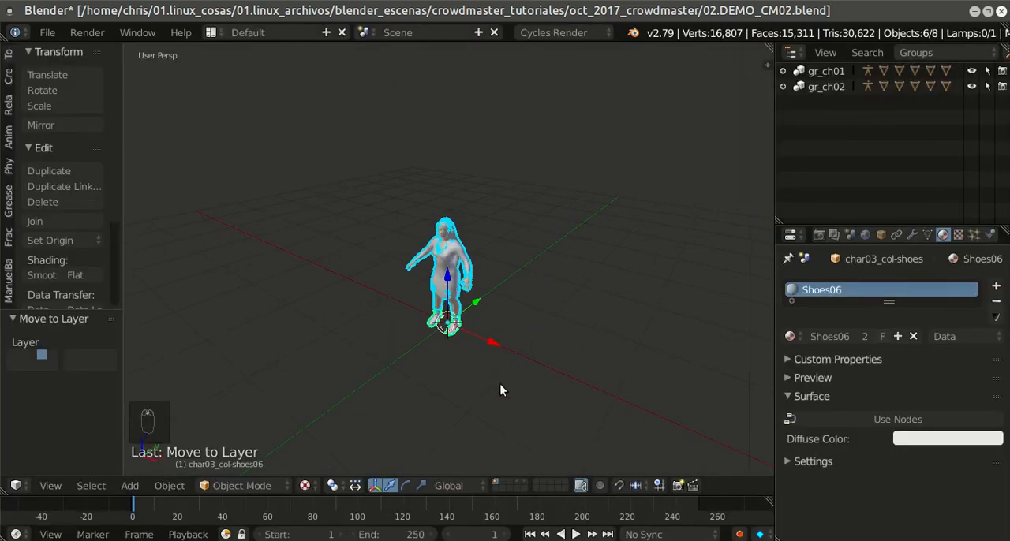
drag(498, 383, 537, 381)
middle_drag(537, 382, 586, 360)
scroll(586, 360, up, 4)
scroll(586, 359, up, 1)
key(shift+z)
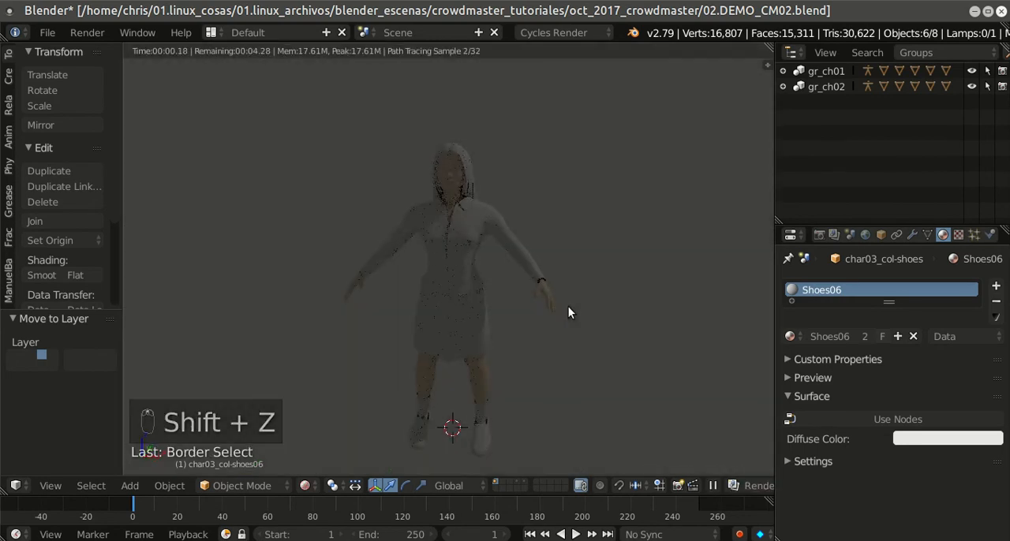
key(shift+z)
Step: Enable nodes on the female_elegantsuit01 material and use an image texture for its diffuse colour
click(467, 251)
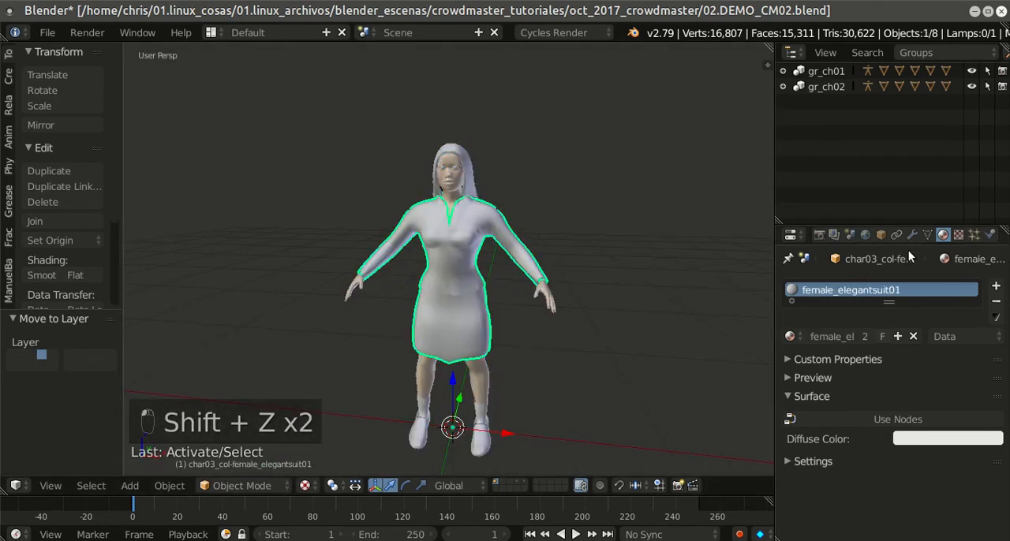
click(810, 418)
click(982, 447)
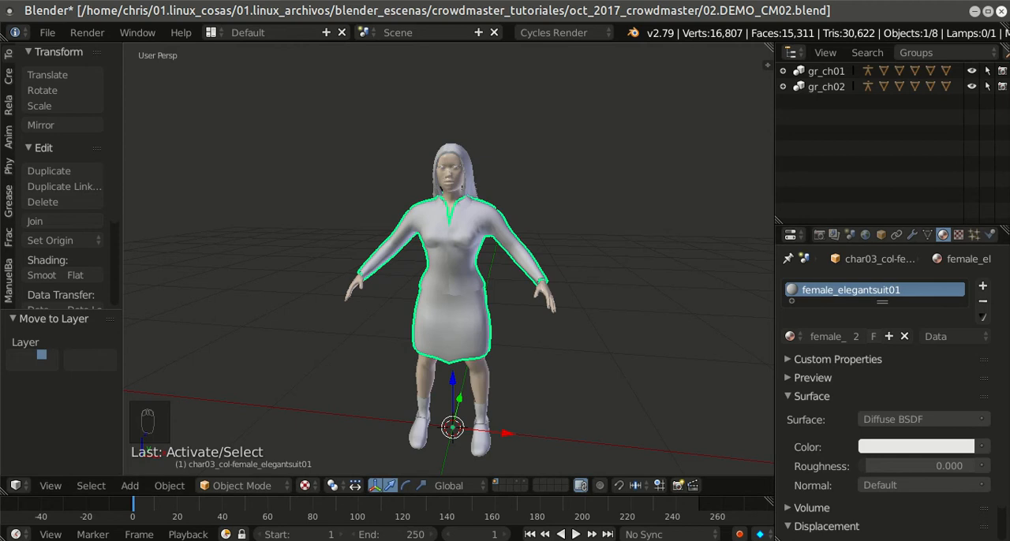
click(844, 492)
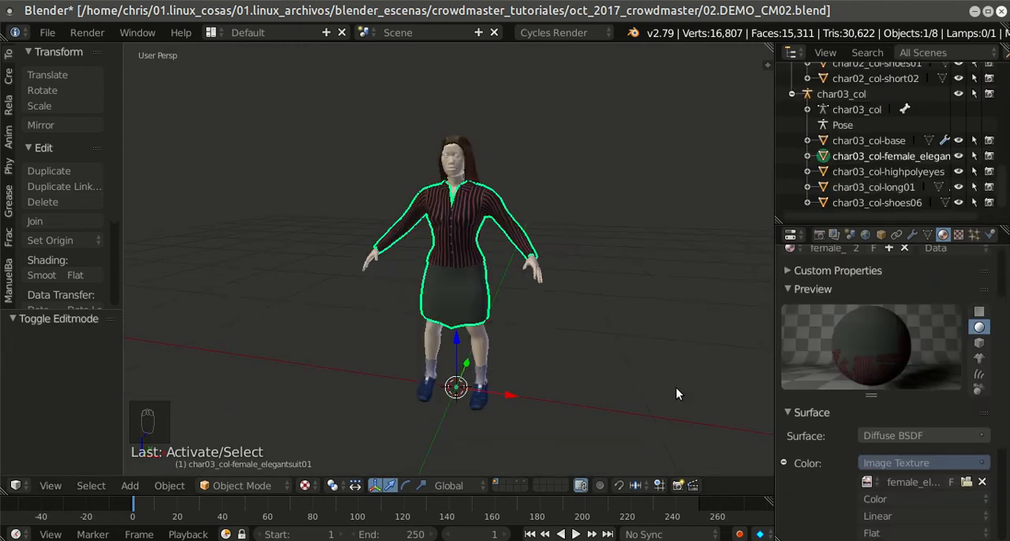
Step: Examine the textured character up close and preview it briefly in rendered shading
scroll(628, 357, up, 3)
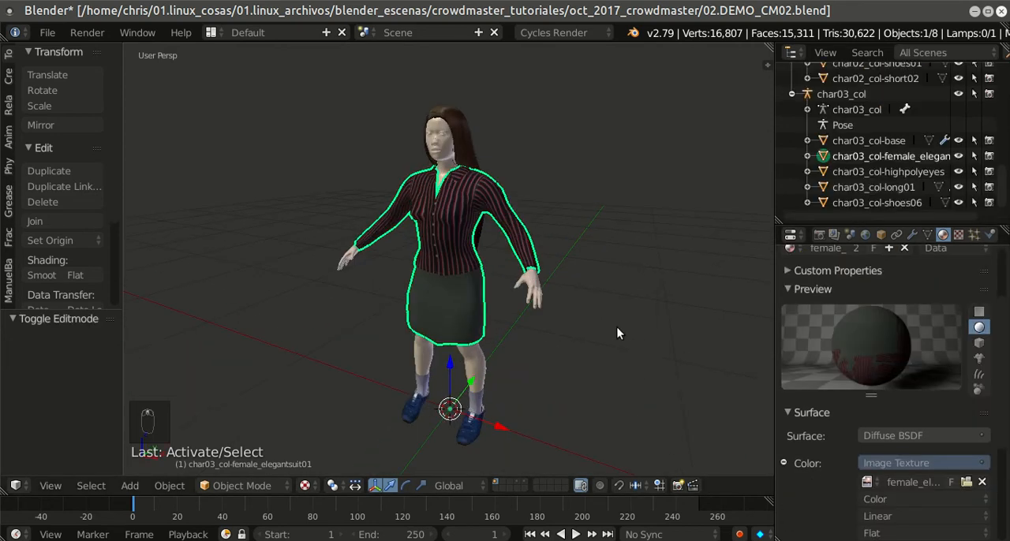
key(shift+z)
key(shift+z)
scroll(662, 315, down, 2)
scroll(658, 316, up, 3)
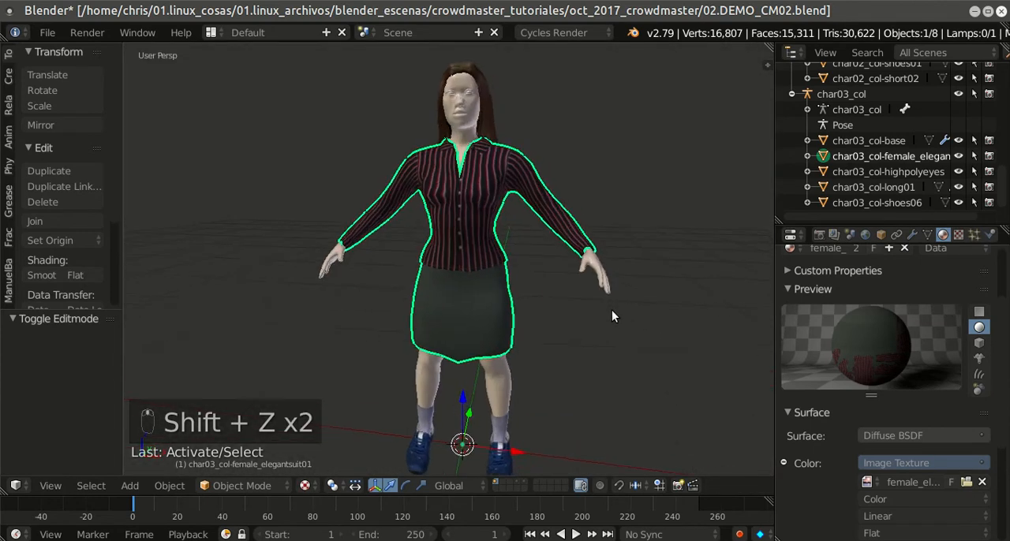
Step: Save the current blend file with the textured third character
click(47, 32)
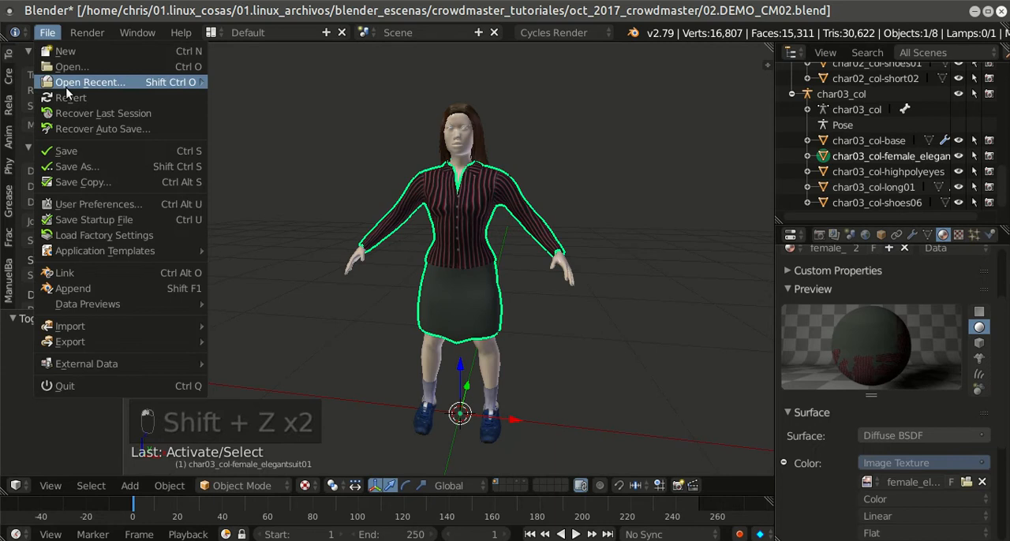
click(73, 153)
middle_drag(492, 253, 611, 278)
scroll(612, 276, down, 2)
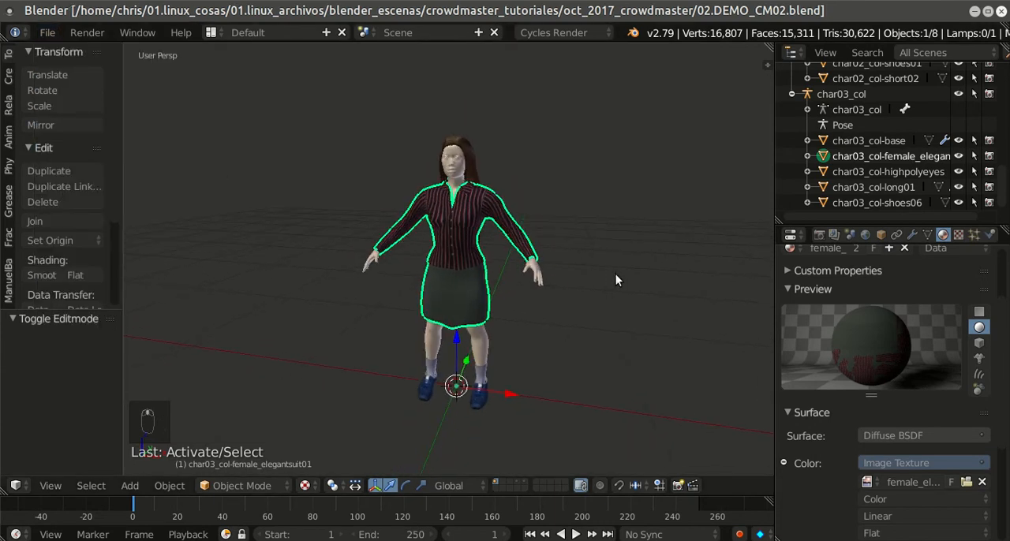
Step: Switch the workspace to the Animation screen layout
click(209, 32)
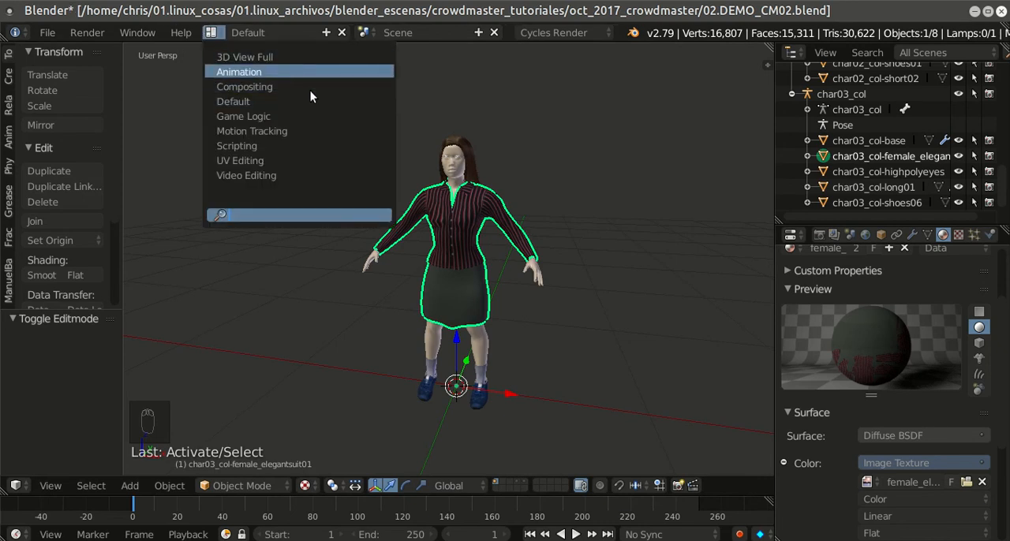
click(288, 73)
scroll(647, 202, up, 5)
scroll(718, 237, down, 1)
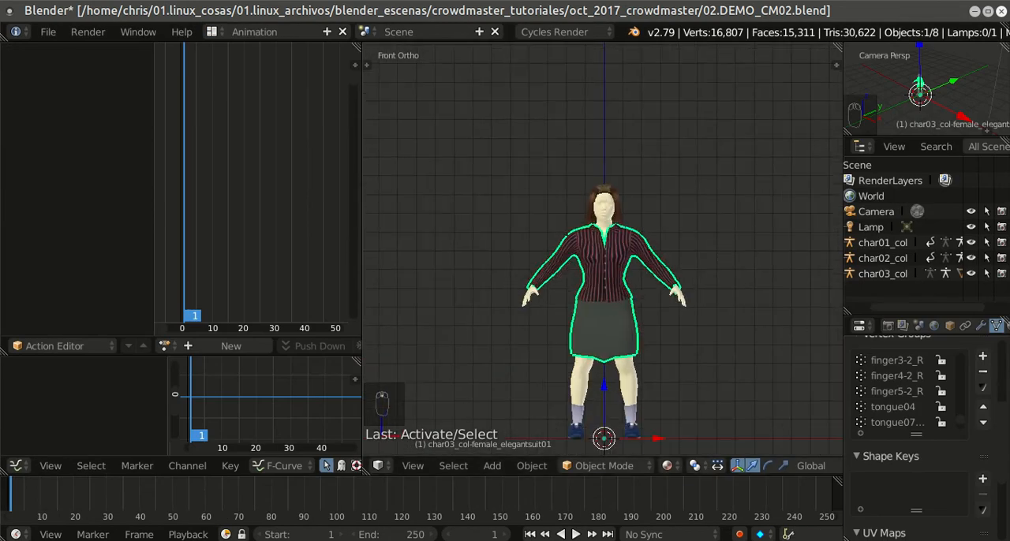
click(790, 540)
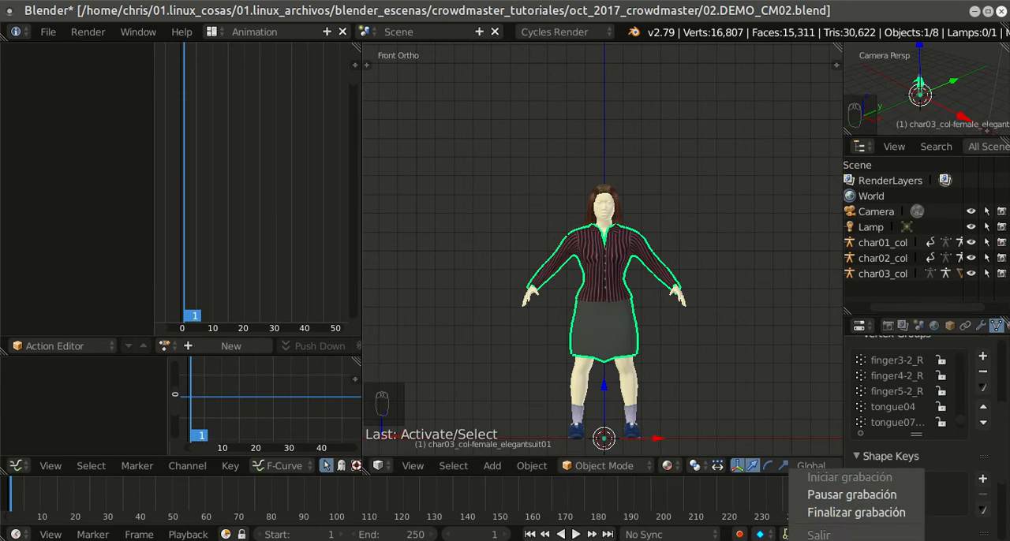
click(829, 494)
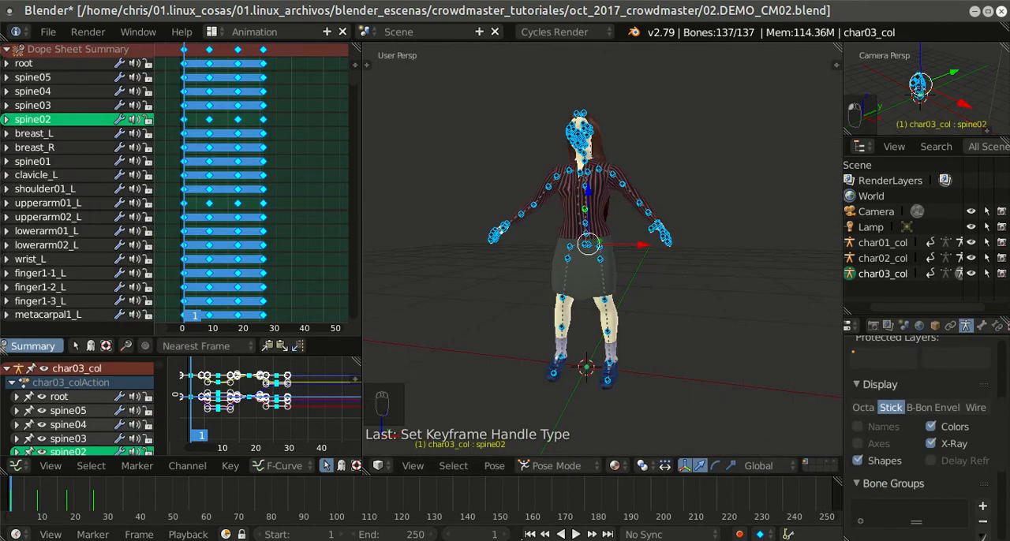
Step: Play the animation of the char03_col armature, stop it and return to the first frame
click(573, 535)
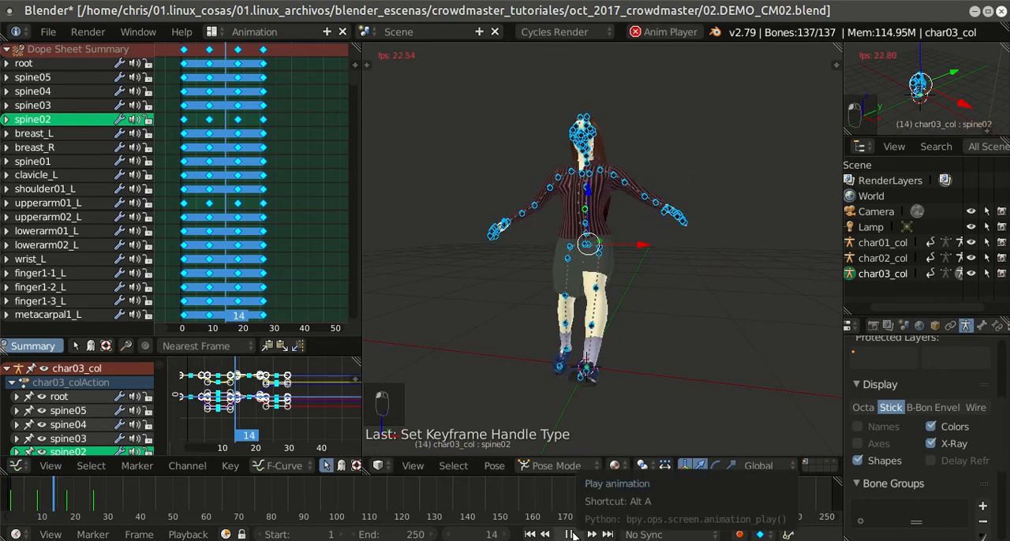
click(571, 535)
click(530, 534)
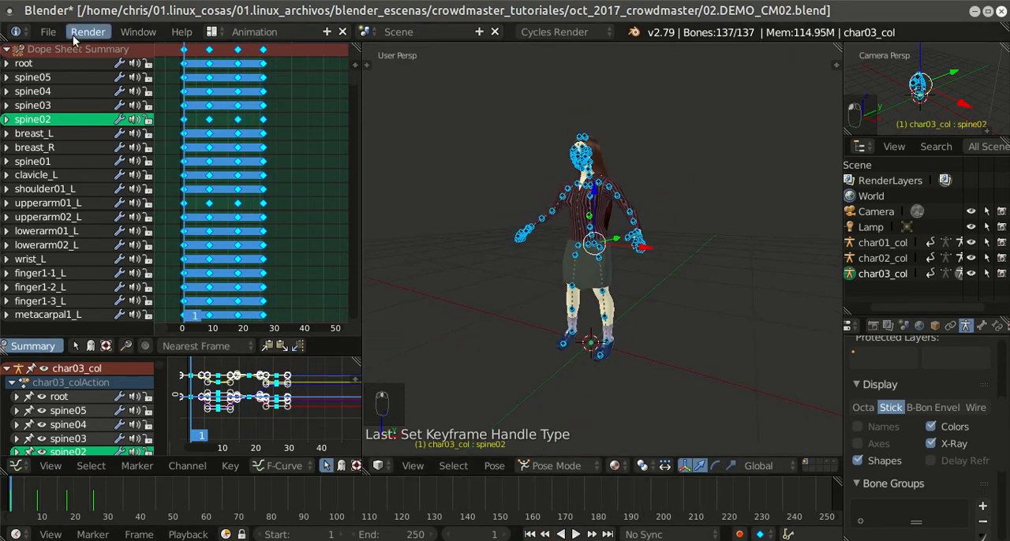
Step: Save the blend file with the animated armature and switch back to the Default screen layout
click(48, 32)
click(75, 151)
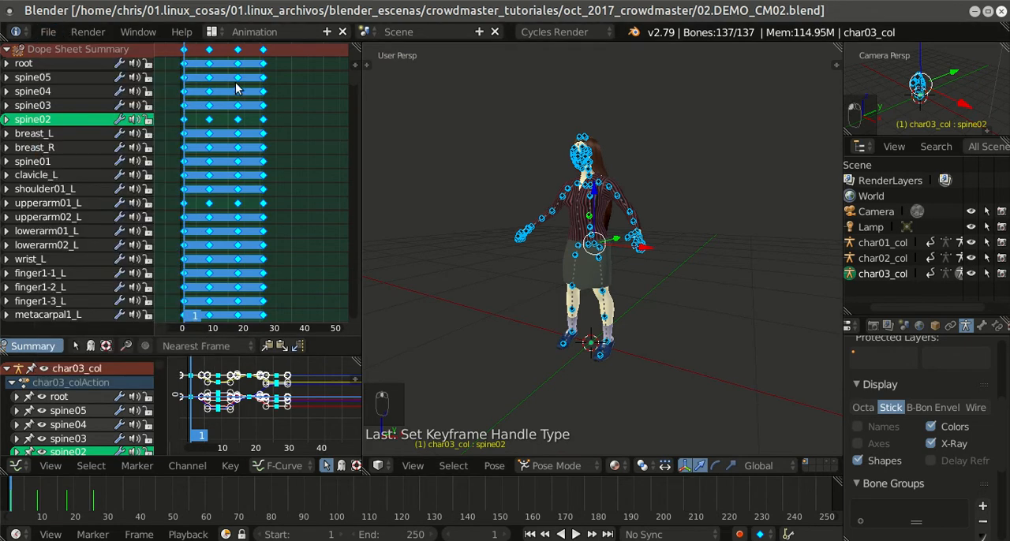
click(213, 31)
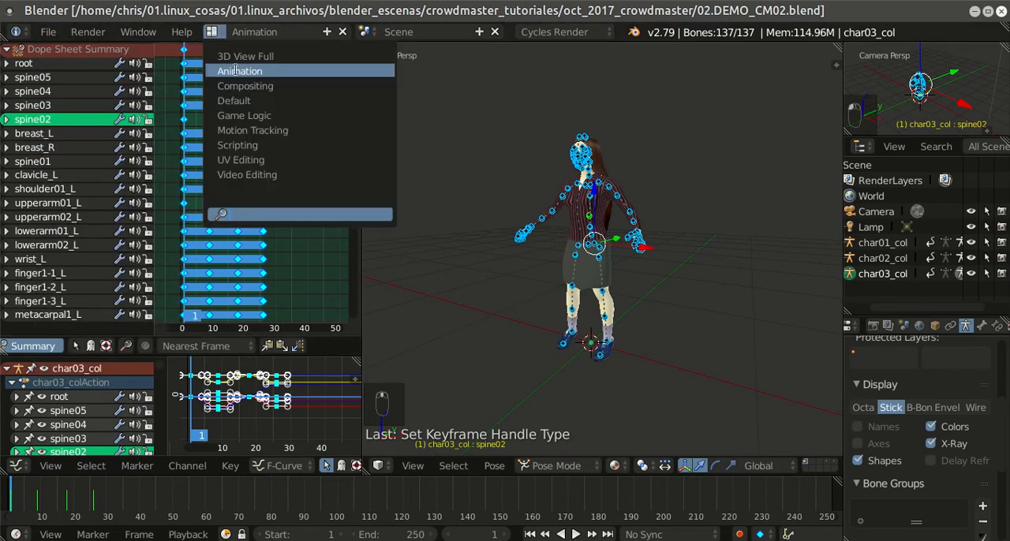
click(274, 96)
scroll(486, 189, down, 2)
middle_drag(486, 189, 564, 217)
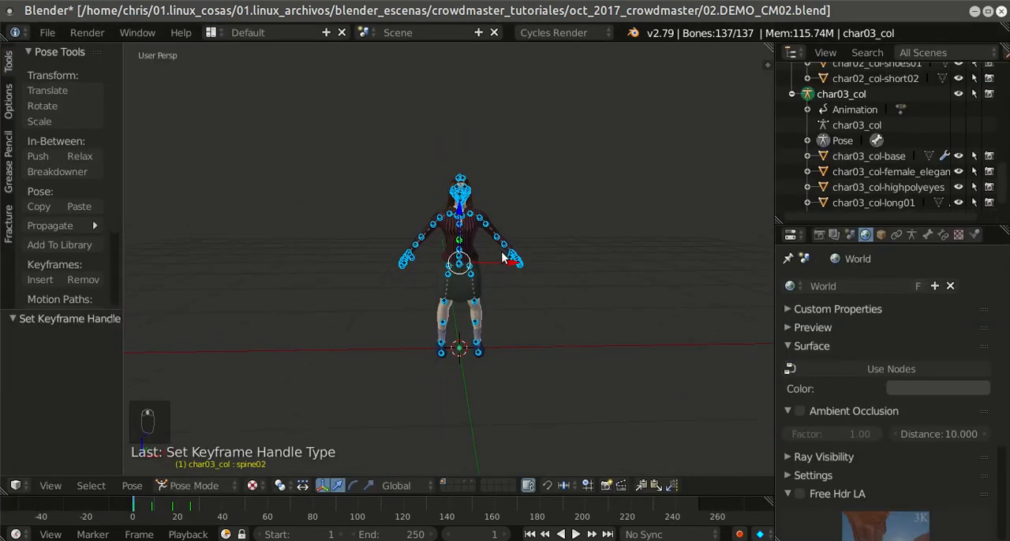
Step: Put the char03_col armature back in Object Mode and collapse its hierarchy in the outliner
click(163, 485)
click(180, 469)
middle_drag(494, 327, 509, 306)
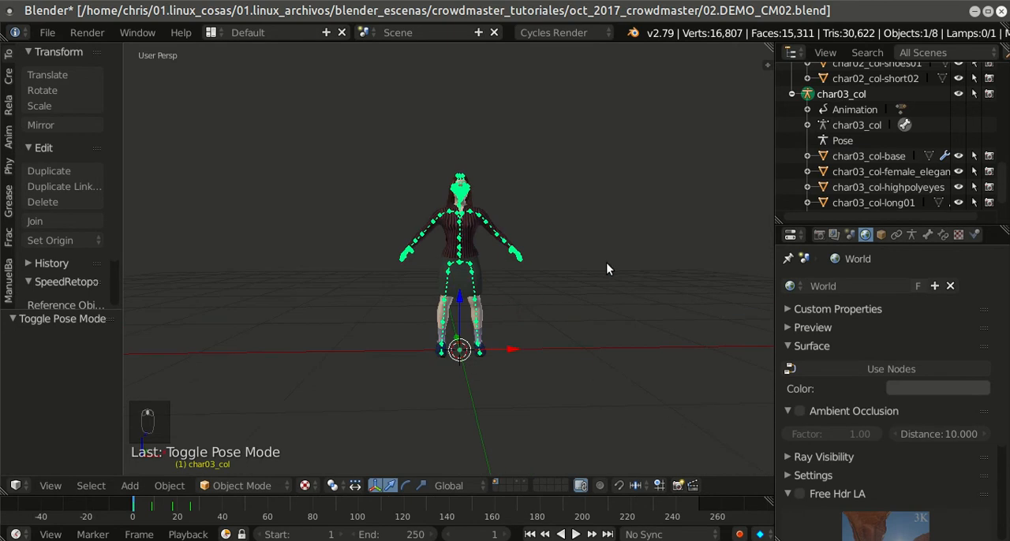
click(792, 94)
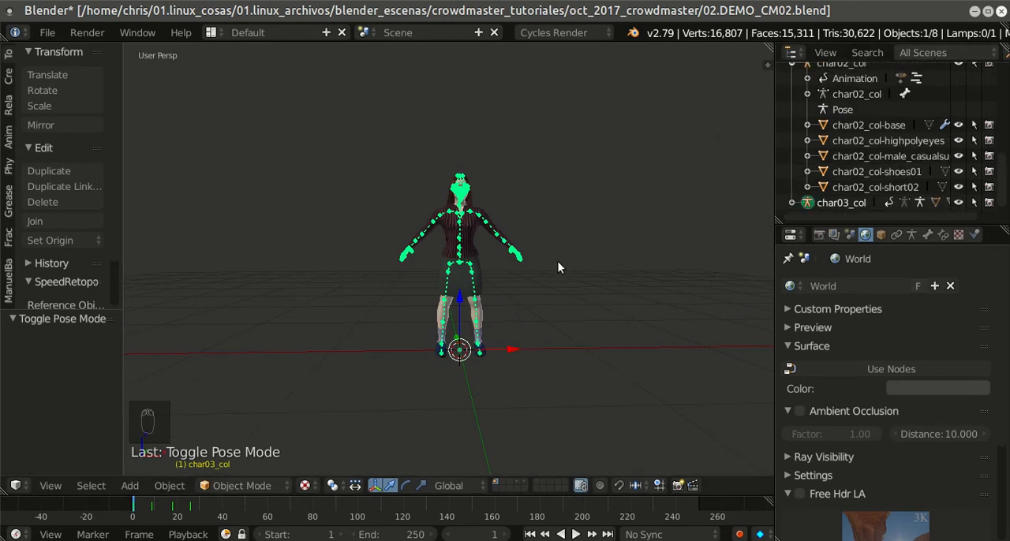
Step: Select the third character's armature and all its meshes and put them in a new group named gr_ch03
key(a)
key(a)
key(a)
key(a)
drag(324, 98, 562, 369)
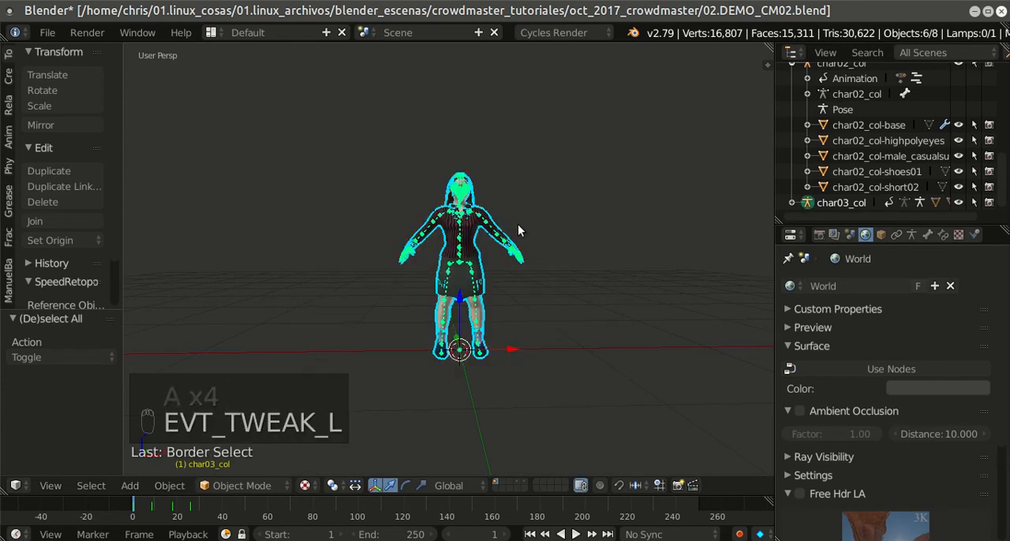
key(ctrl+g)
click(90, 355)
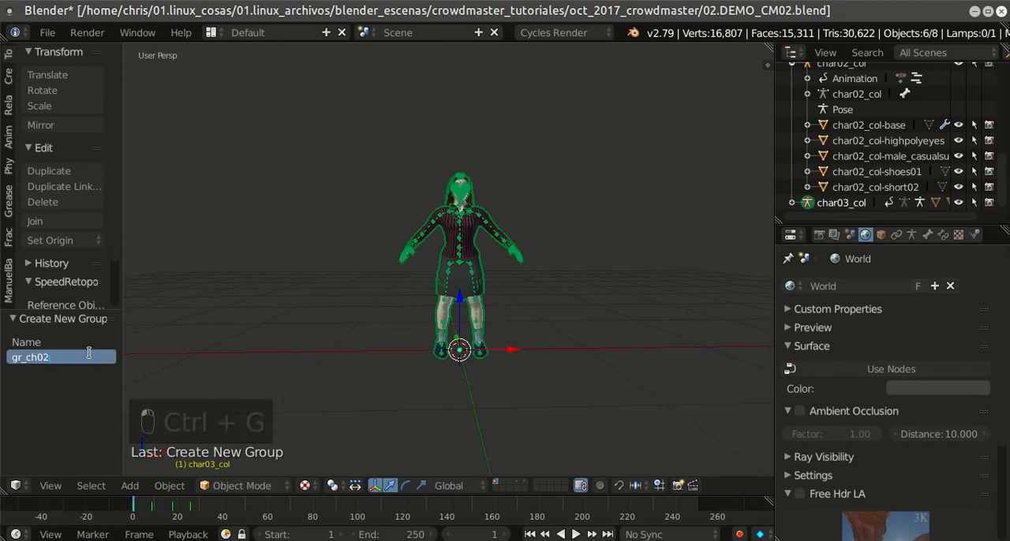
key(BackSpace)
text(3)
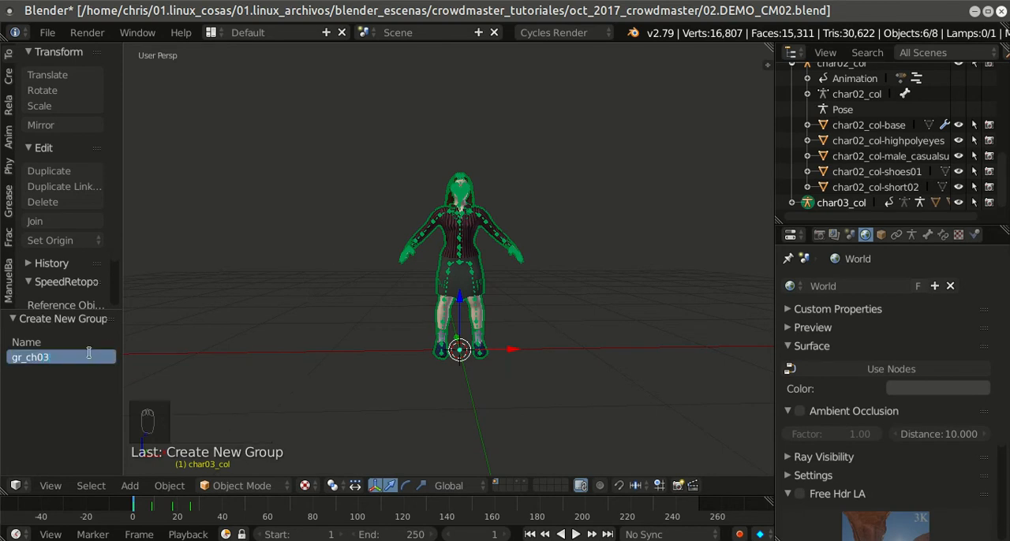
key(Return)
Step: Set the outliner to display Groups and check the new gr_ch03 group there
click(908, 51)
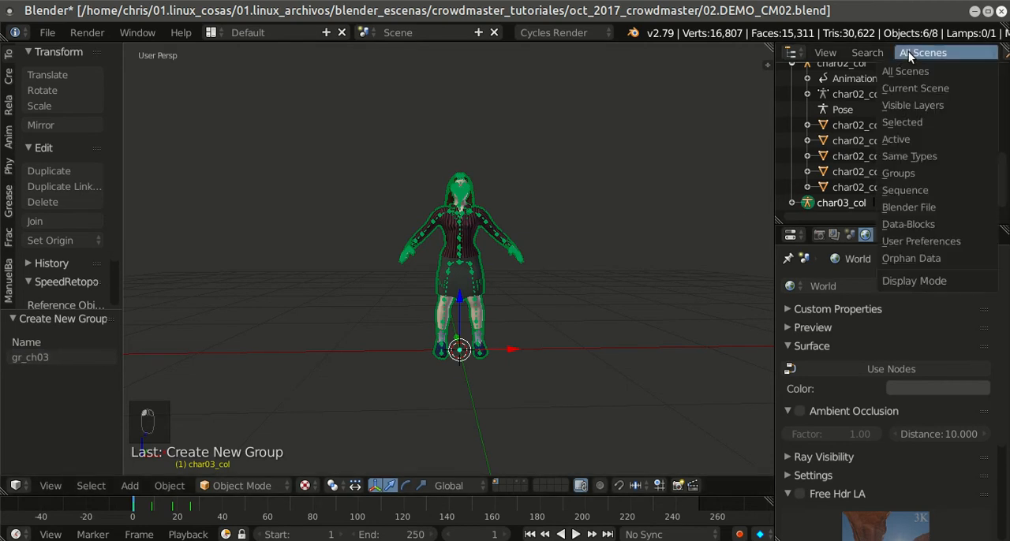
click(897, 174)
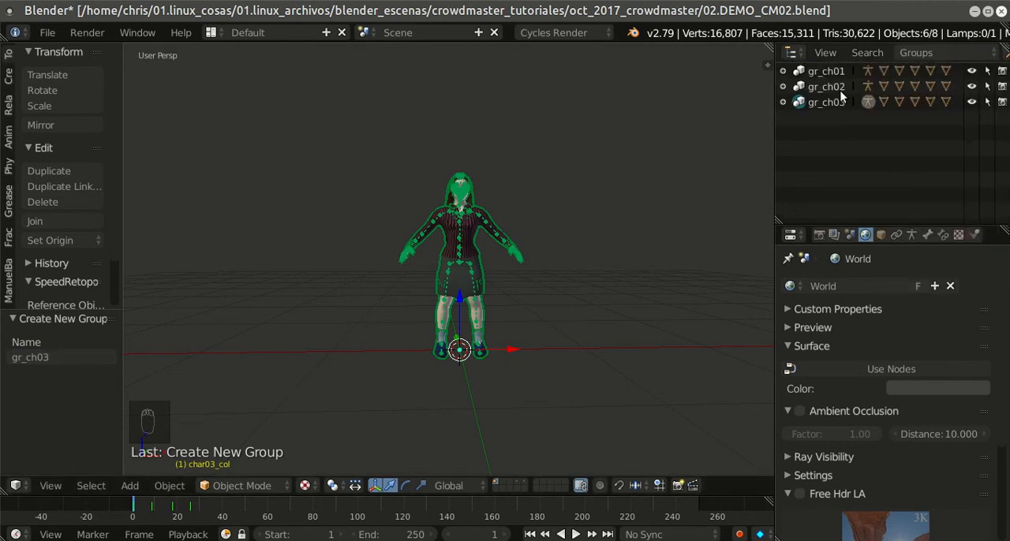
key(a)
key(a)
click(806, 105)
middle_drag(641, 219, 577, 256)
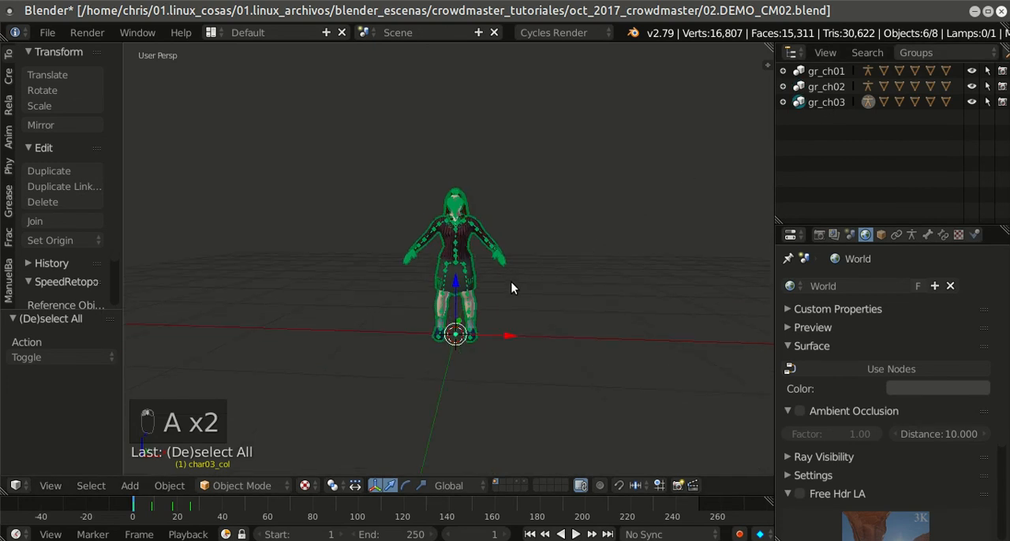
scroll(518, 285, up, 2)
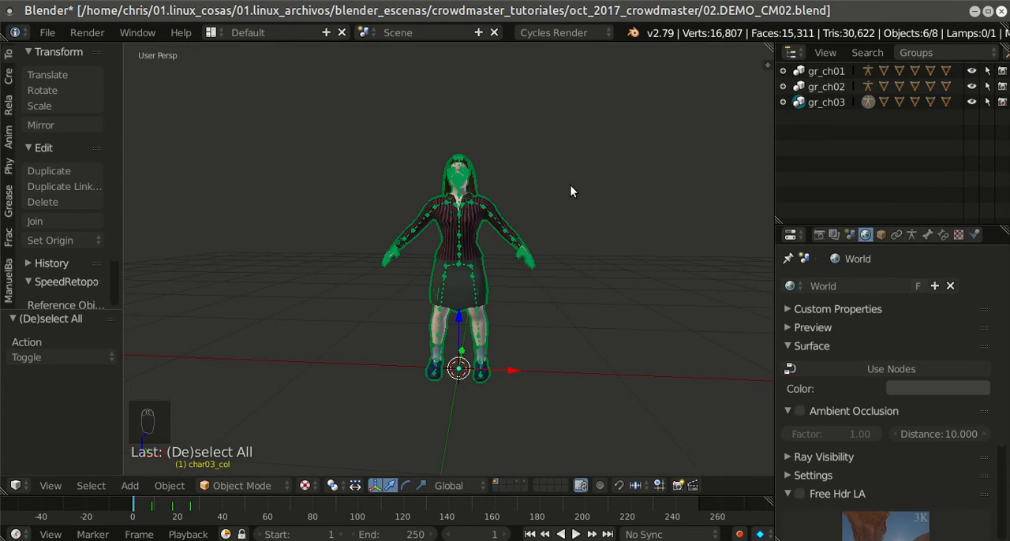
Step: Select all objects of the gr_ch03 group and move them to the third scene layer
key(a)
click(843, 103)
key(m)
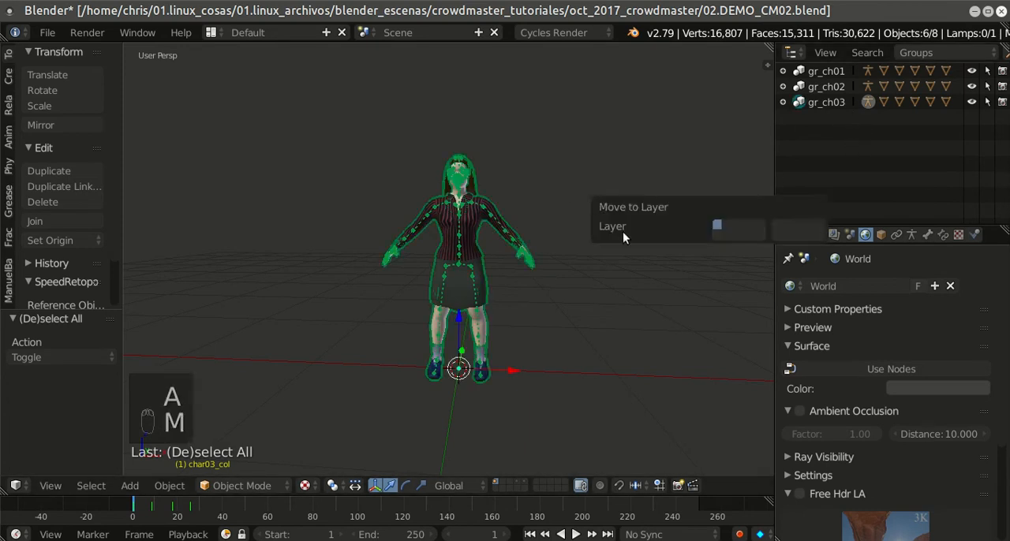
click(736, 225)
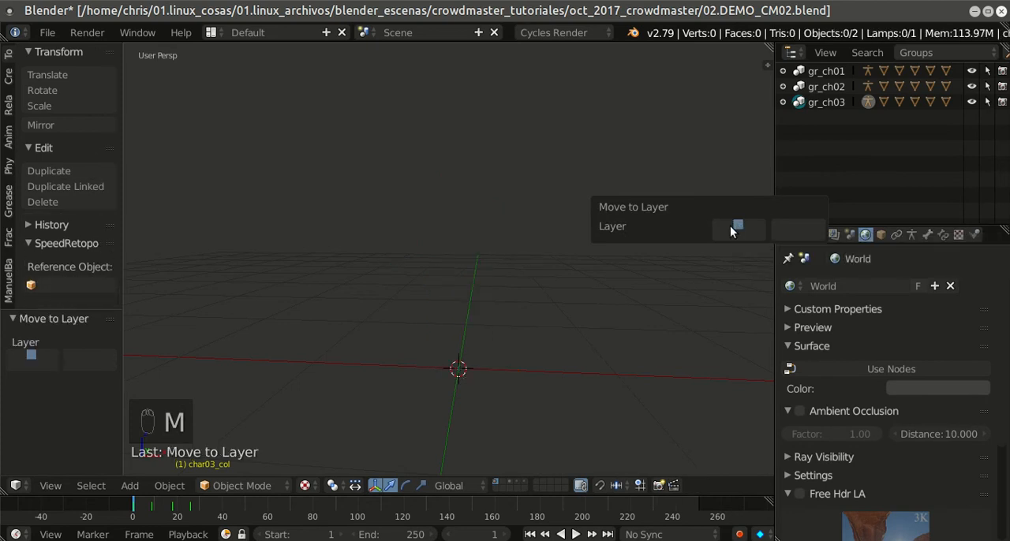
Step: Show the third and the fifth scene layers in turn to check the characters stored on them
click(510, 480)
click(525, 482)
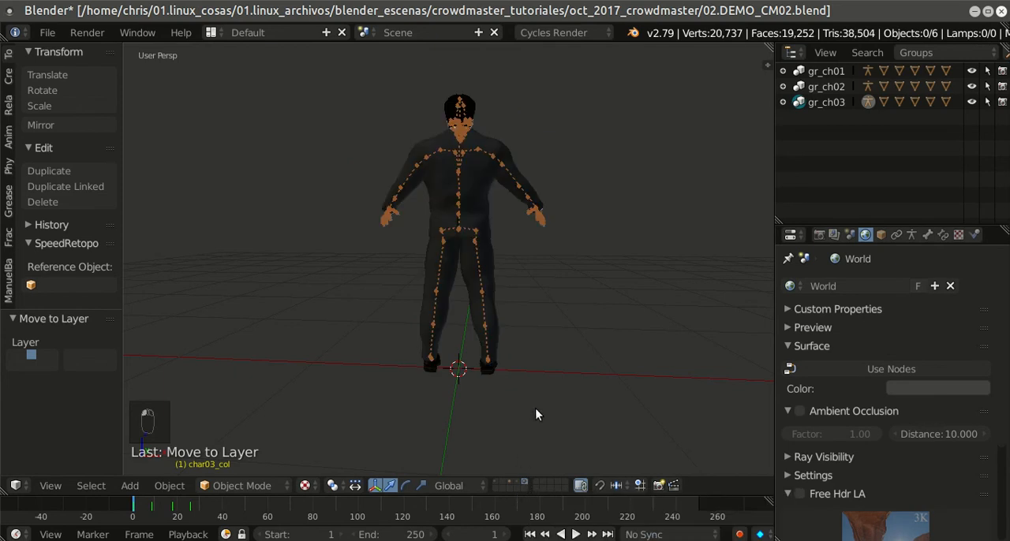
scroll(554, 402, down, 2)
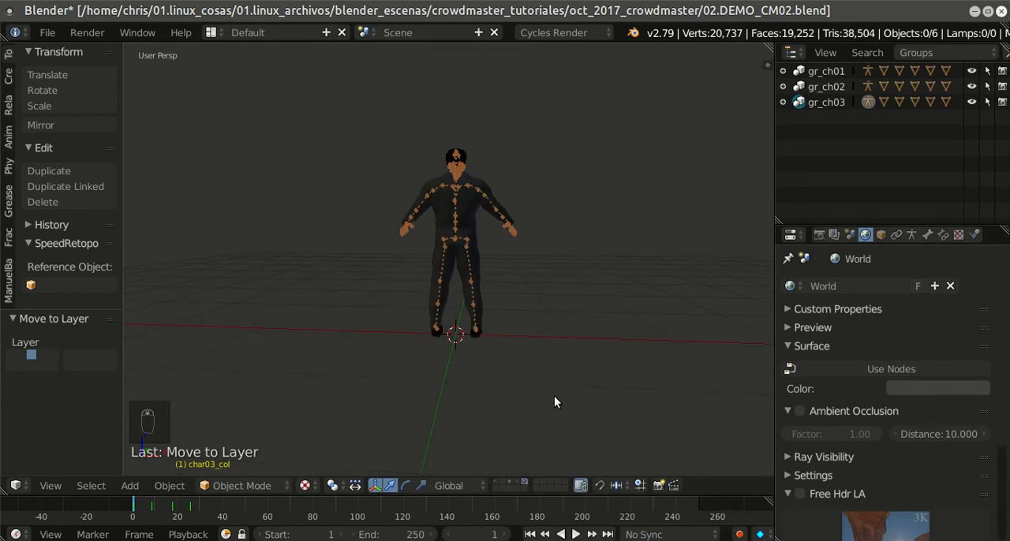
Step: Show the fourth scene layer with the second character and select all objects of the gr_ch02 group
click(514, 481)
middle_drag(558, 349, 593, 292)
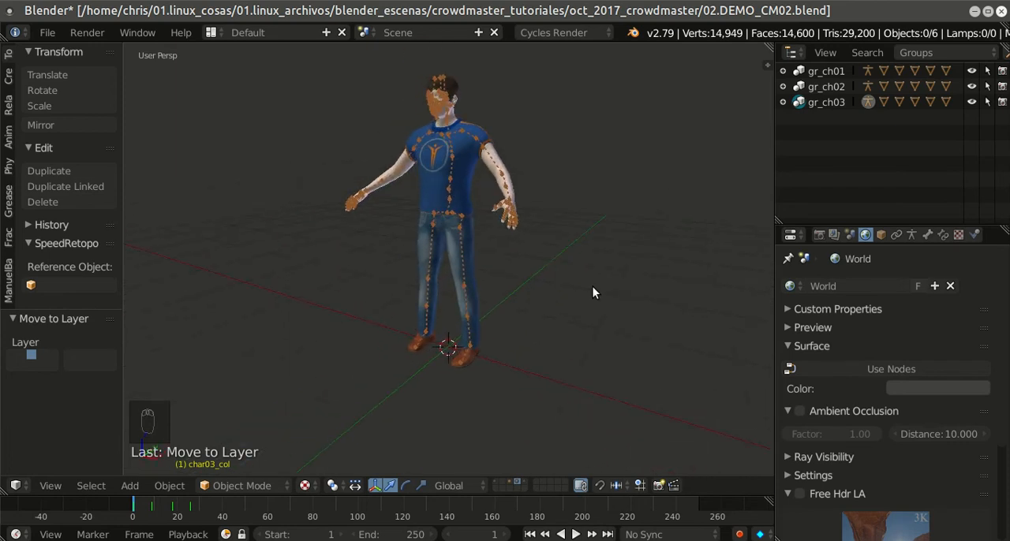
scroll(592, 292, down, 3)
middle_drag(593, 291, 589, 278)
key(a)
key(a)
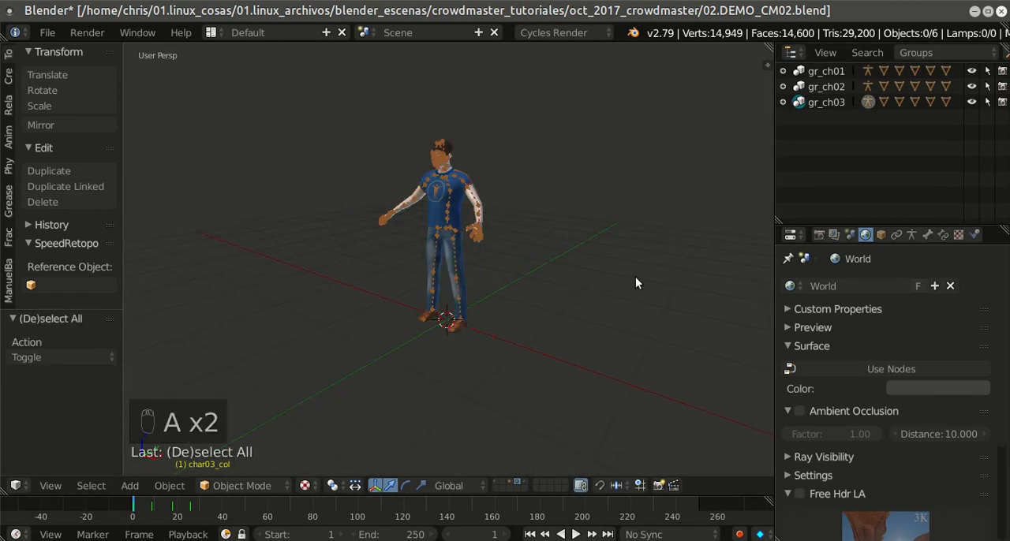
click(826, 87)
middle_drag(592, 208, 572, 277)
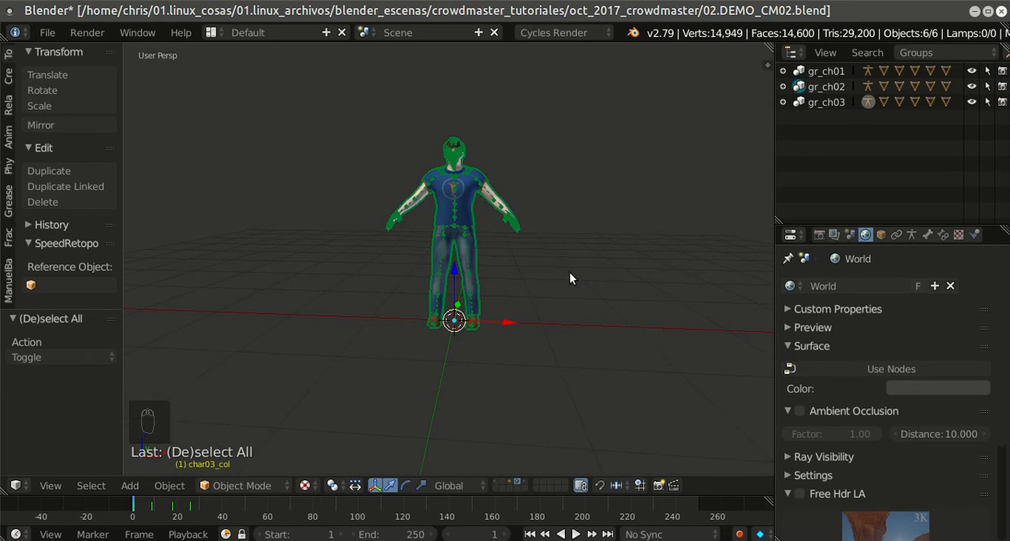
Step: Rotate the second character's armature and meshes about the global Z axis in two 90° turns
key(r)
key(z)
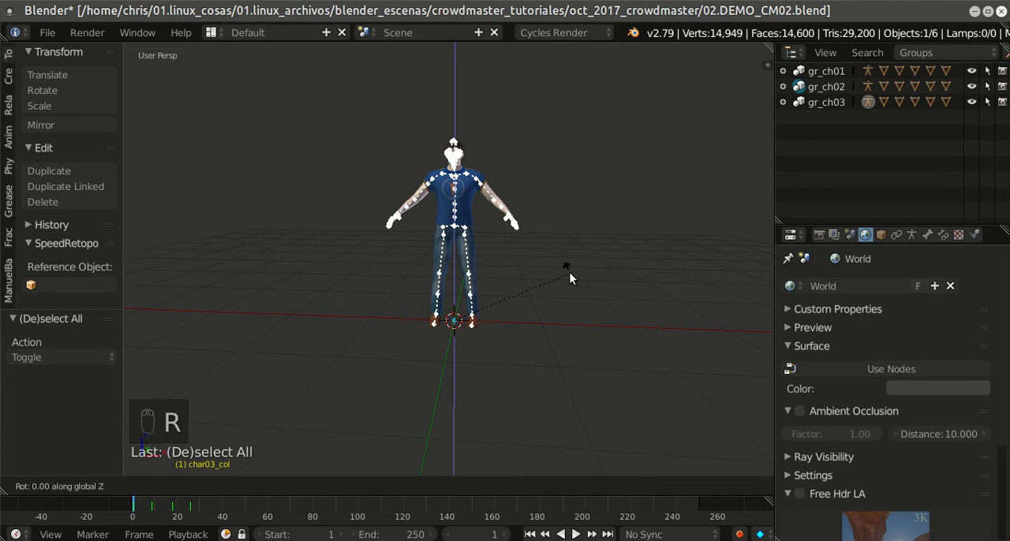
text(90)
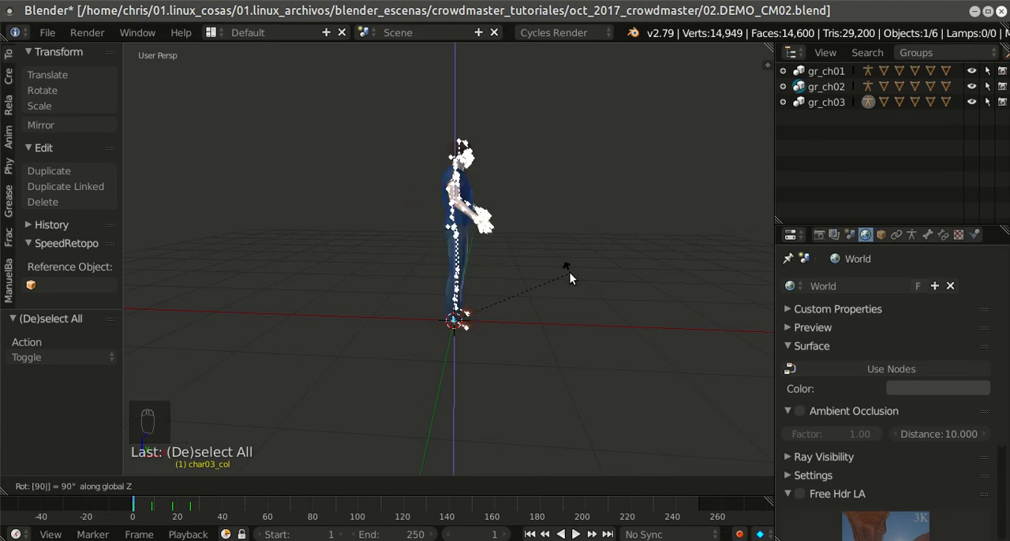
key(Return)
text(rz90)
key(Return)
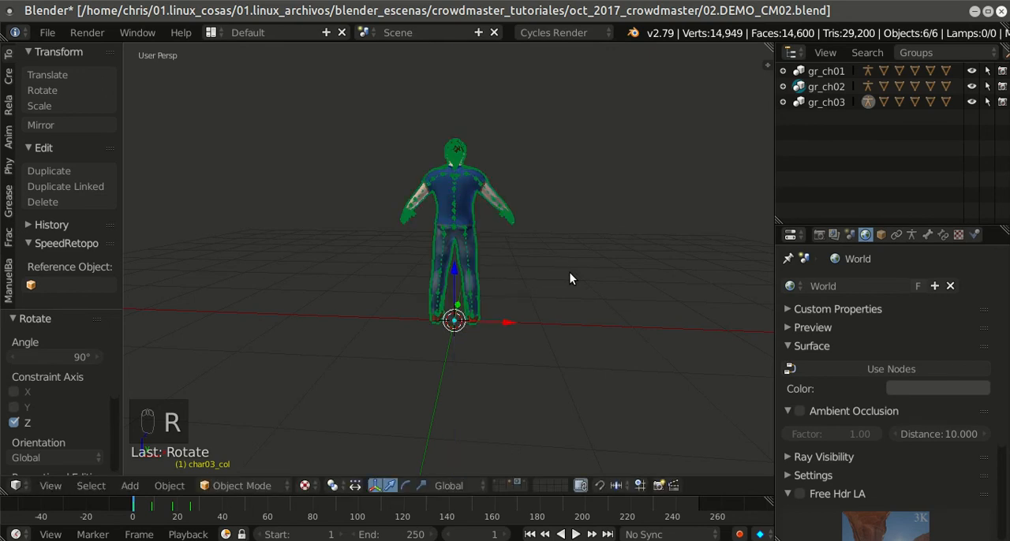
Step: View the rotated second character from several sides and display the transform properties to examine its rotation values
scroll(570, 284, down, 2)
middle_drag(579, 398, 320, 426)
scroll(605, 338, up, 3)
middle_drag(604, 337, 612, 318)
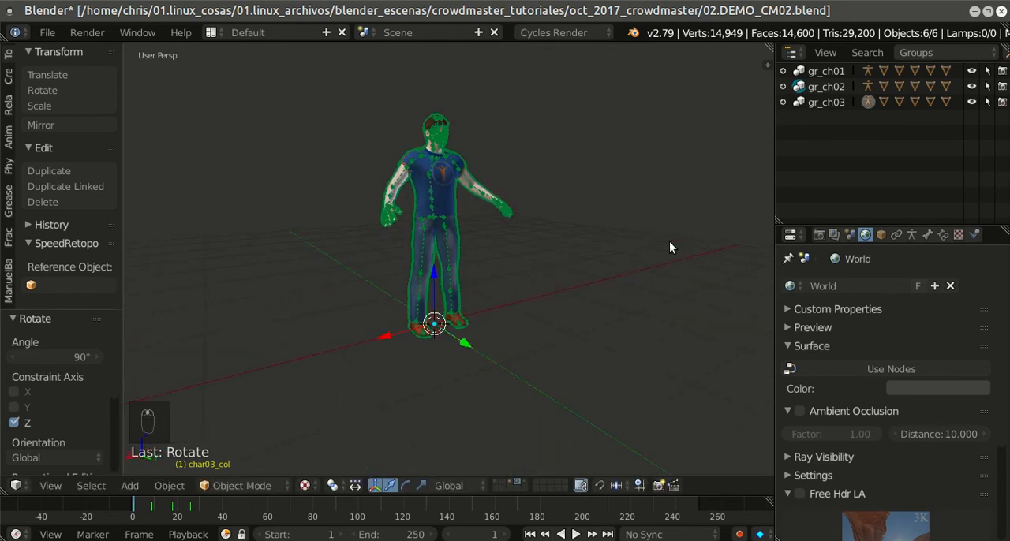
middle_drag(608, 257, 410, 140)
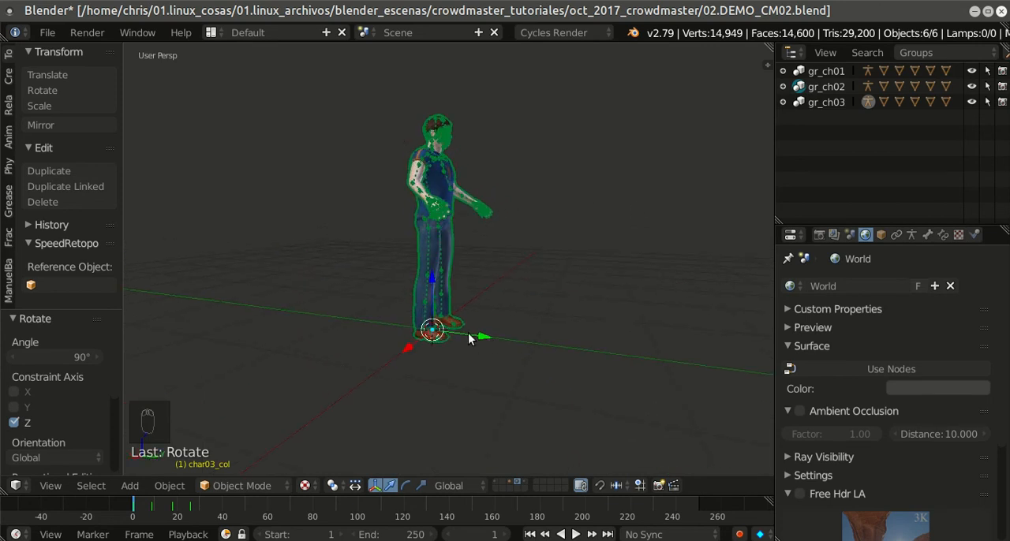
key(n)
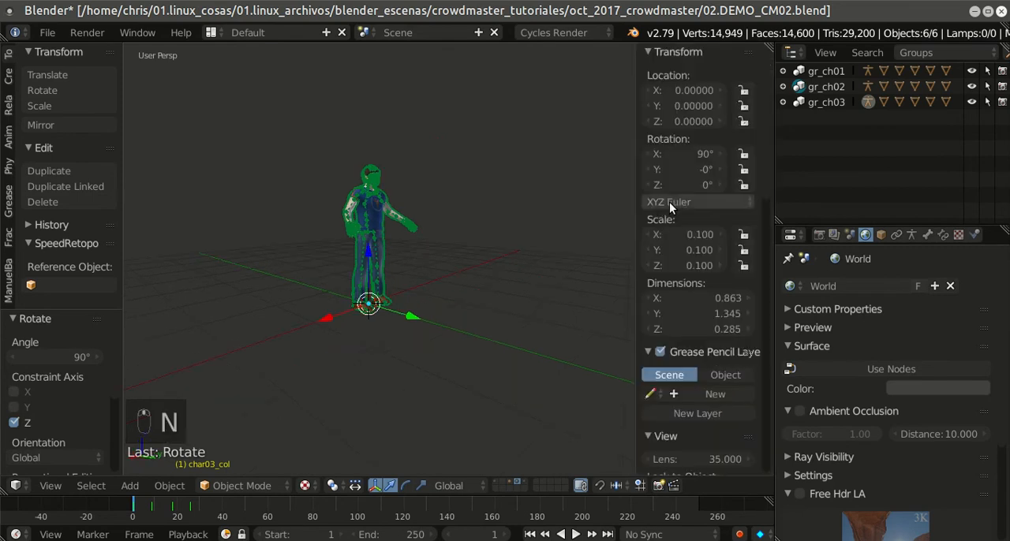
scroll(674, 236, down, 2)
scroll(674, 237, up, 1)
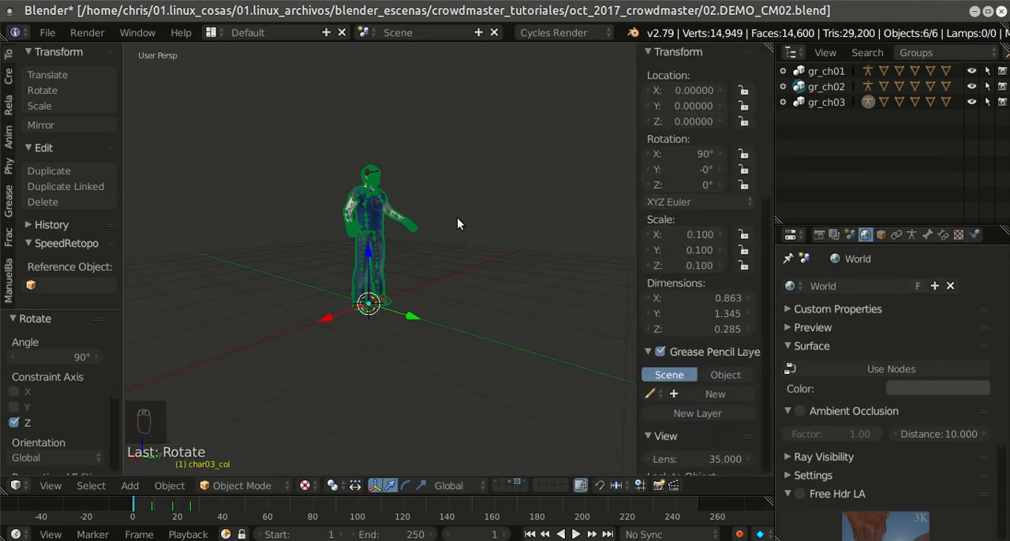
Step: Apply the location and the rotation to all selected objects of the second character
key(ctrl+a)
click(467, 186)
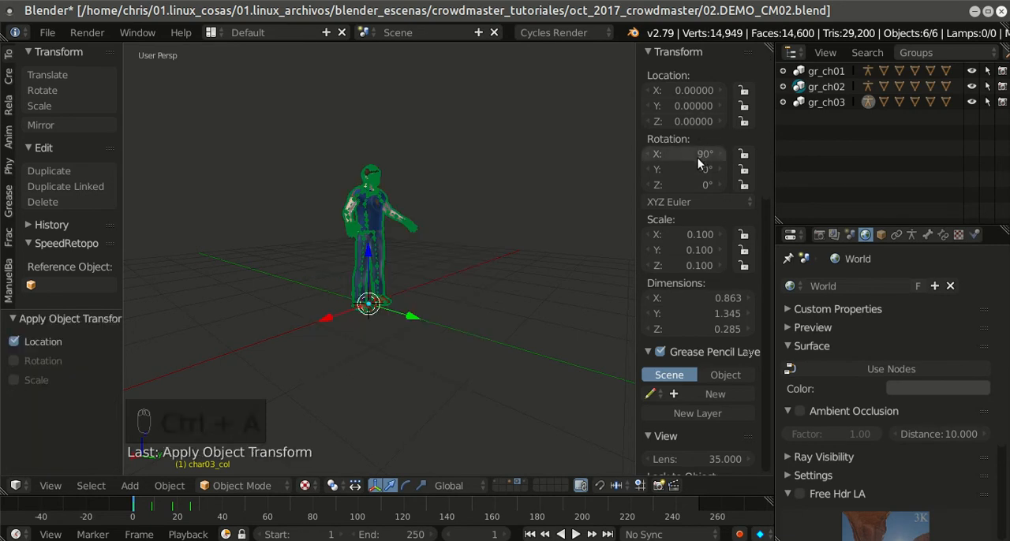
key(ctrl+s)
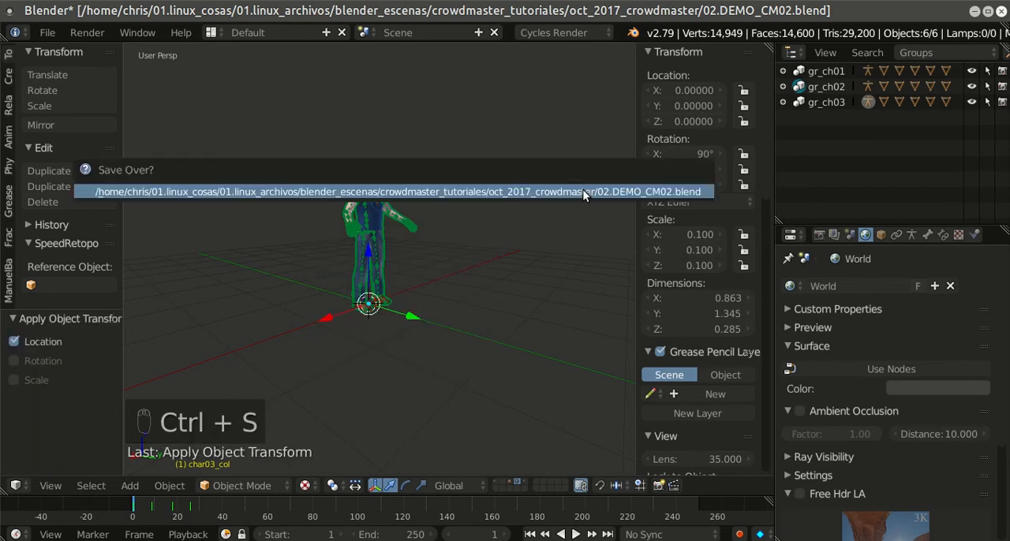
key(ctrl+a)
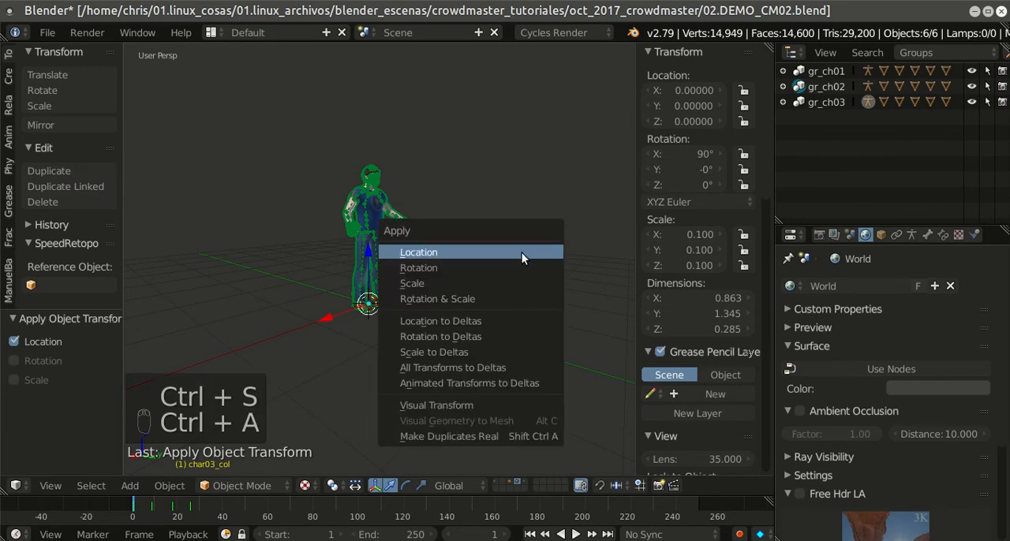
click(510, 265)
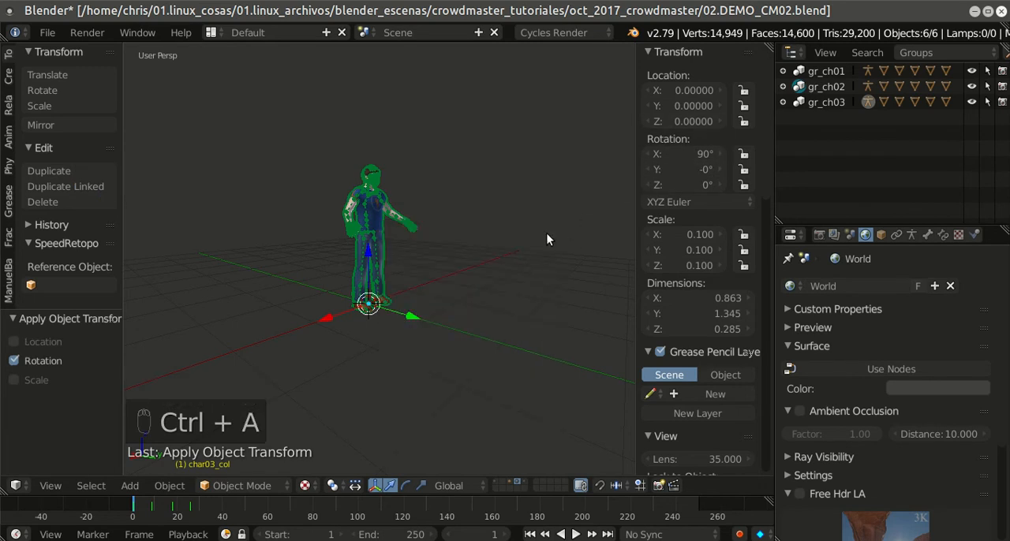
Step: Select the second character's clothing mesh and examine its transform values
scroll(546, 234, up, 2)
scroll(547, 233, down, 2)
middle_drag(546, 233, 511, 251)
scroll(512, 252, up, 1)
scroll(511, 252, up, 4)
right_click(383, 152)
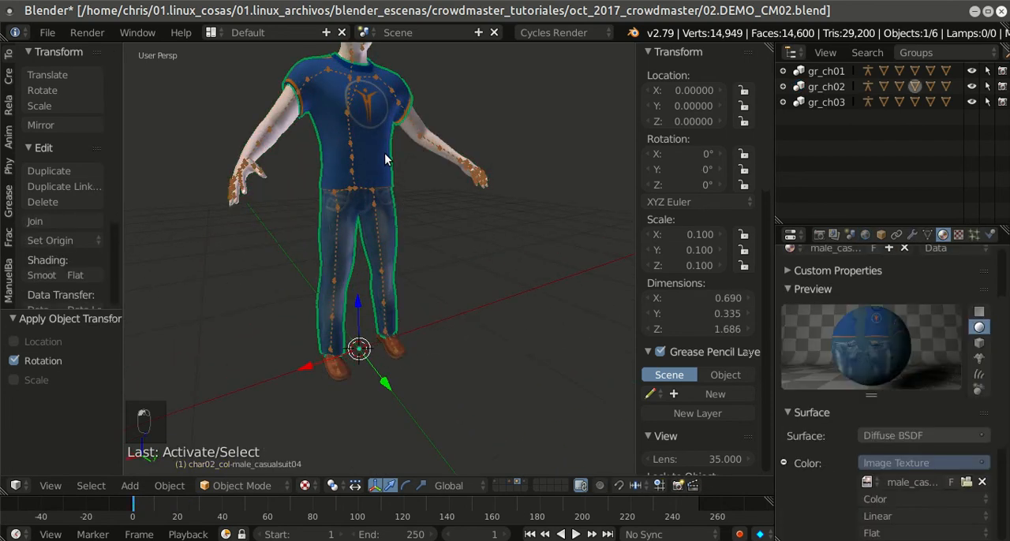
scroll(426, 174, down, 3)
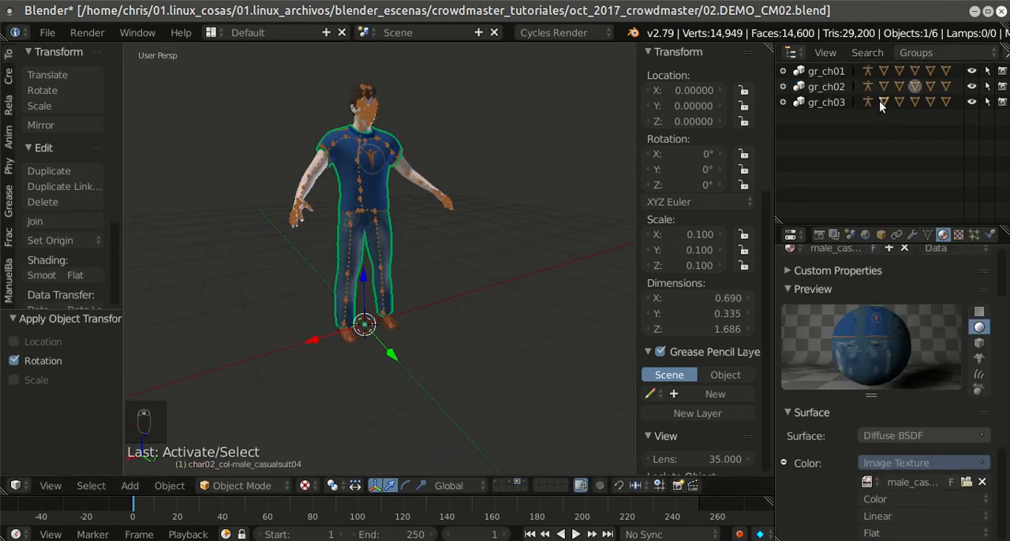
click(845, 101)
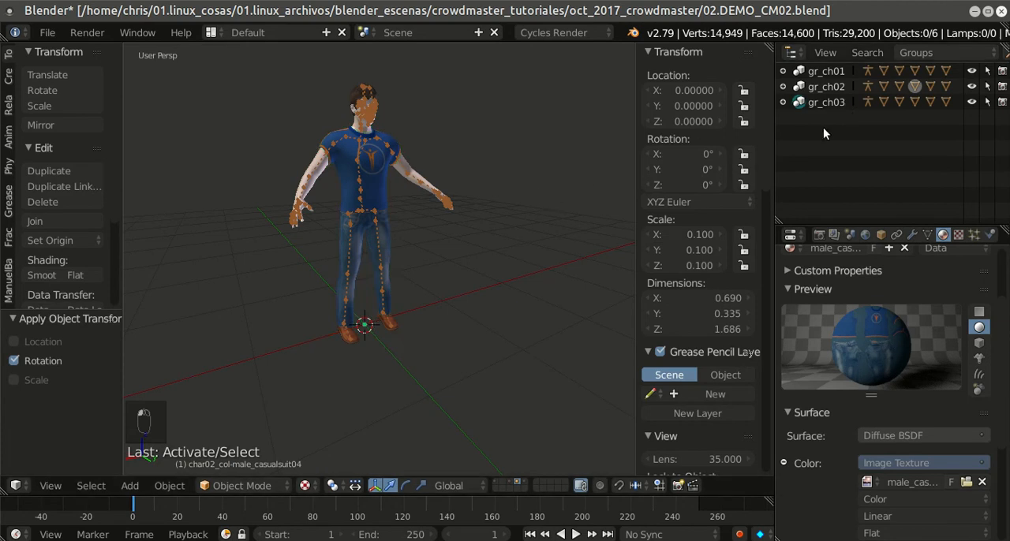
key(a)
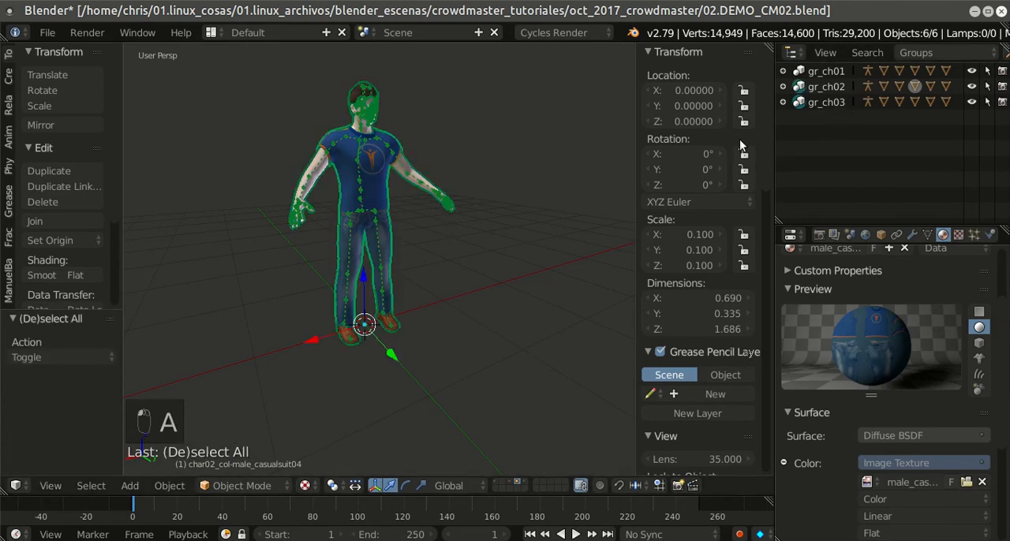
click(821, 101)
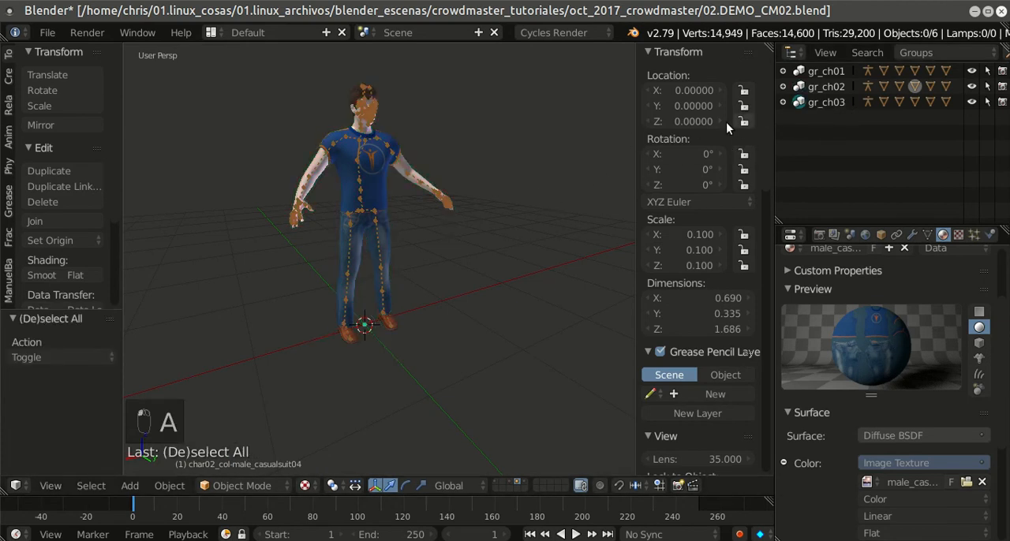
Step: Select only the second character's clothing mesh and apply its location, rotation and scale one after another
right_click(368, 146)
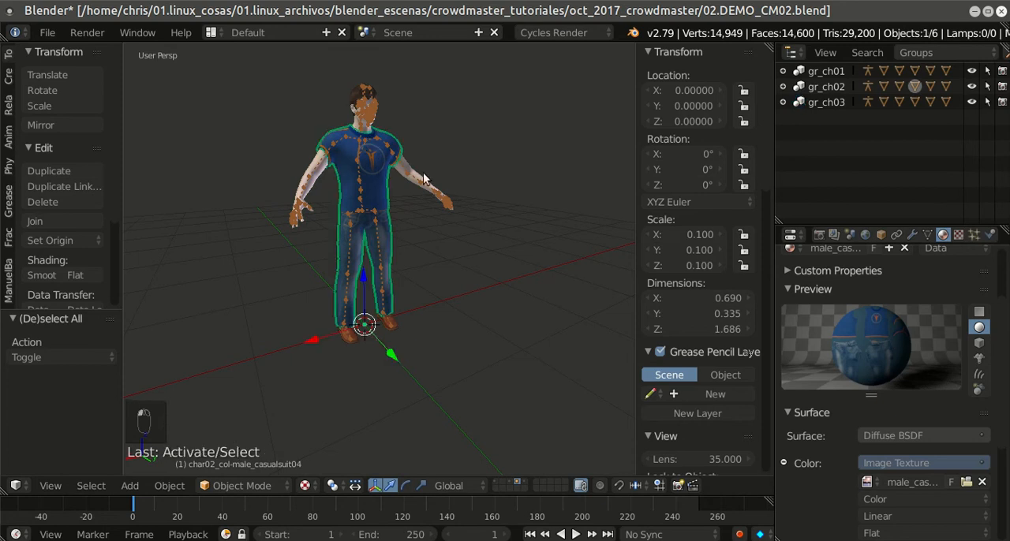
scroll(451, 174, down, 1)
key(ctrl+a)
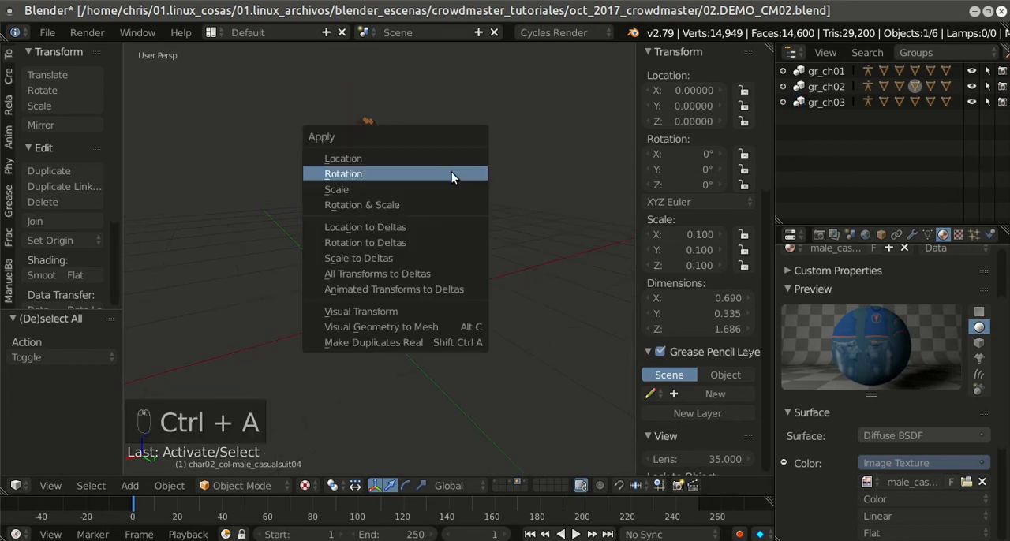
click(448, 156)
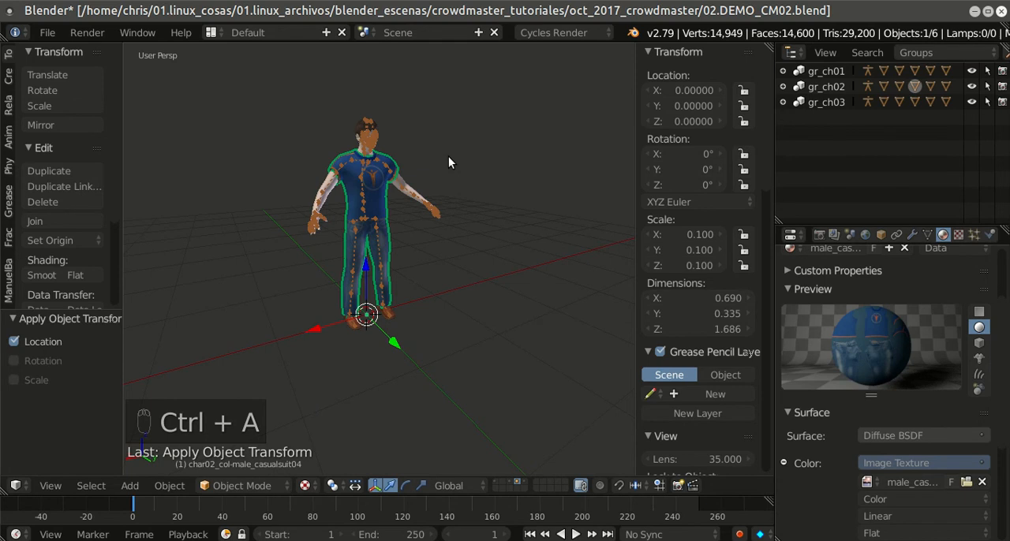
key(ctrl+a)
click(434, 174)
key(ctrl+a)
click(424, 190)
Step: Select the second character's body mesh and apply its location, rotation and scale
click(290, 148)
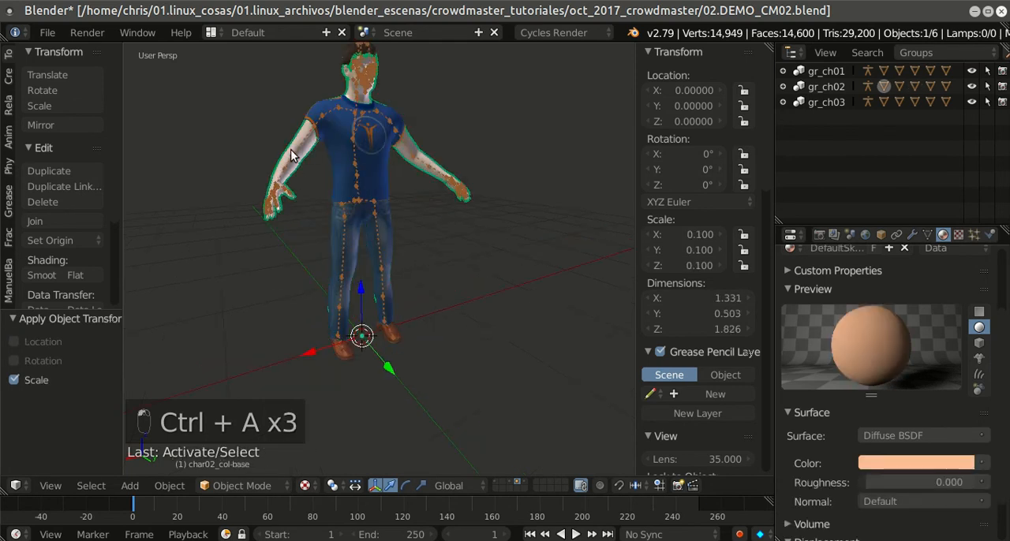
scroll(458, 160, down, 2)
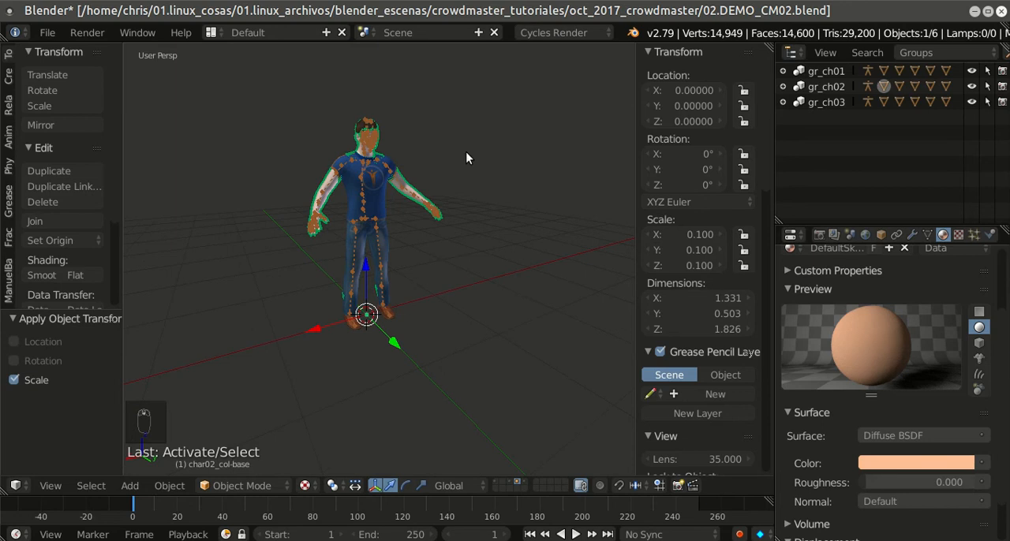
key(ctrl+a)
click(467, 122)
key(ctrl+a)
click(465, 138)
key(ctrl+a)
click(460, 146)
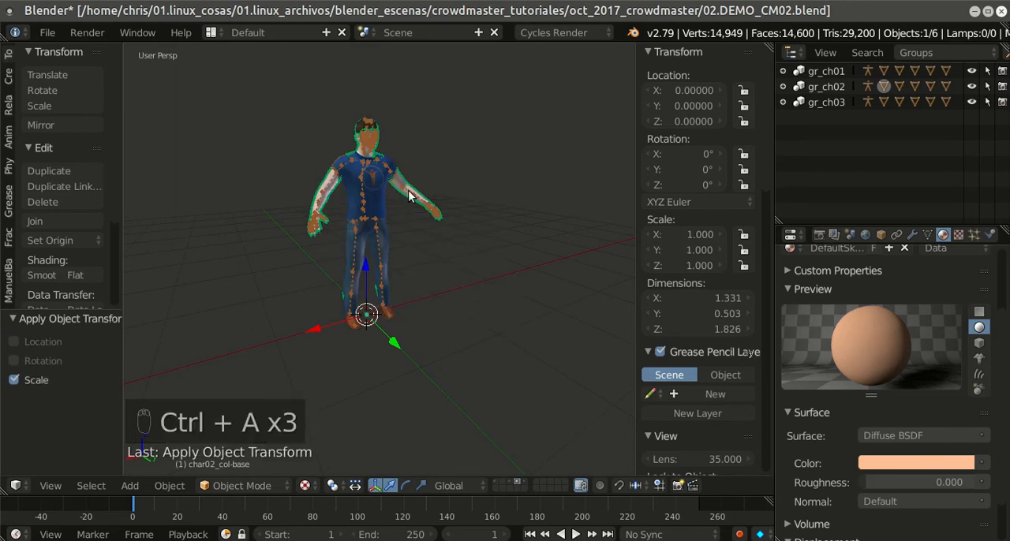
Step: Select the second character's shoes mesh and apply its location, rotation and scale
scroll(431, 215, up, 4)
right_click(403, 369)
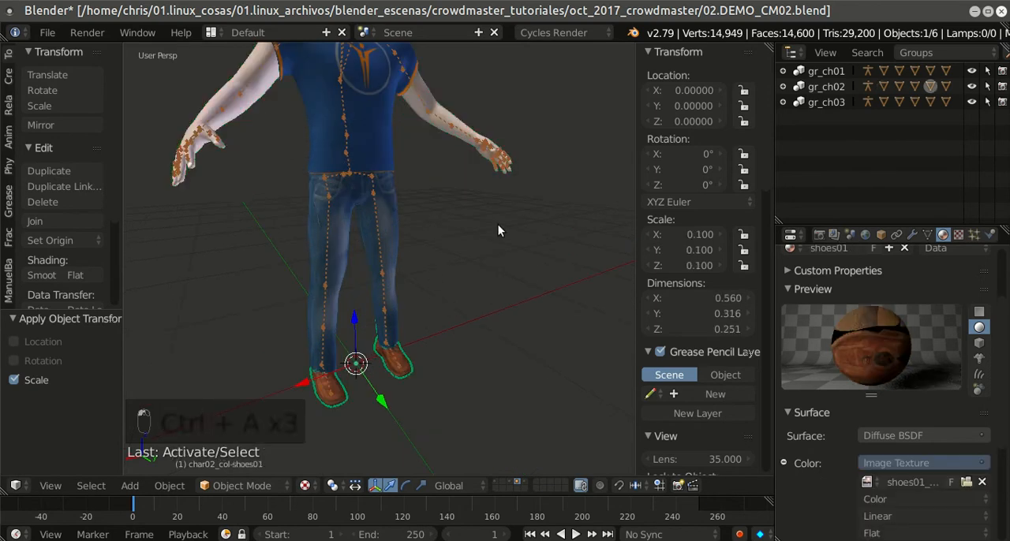
scroll(498, 232, down, 3)
key(ctrl+a)
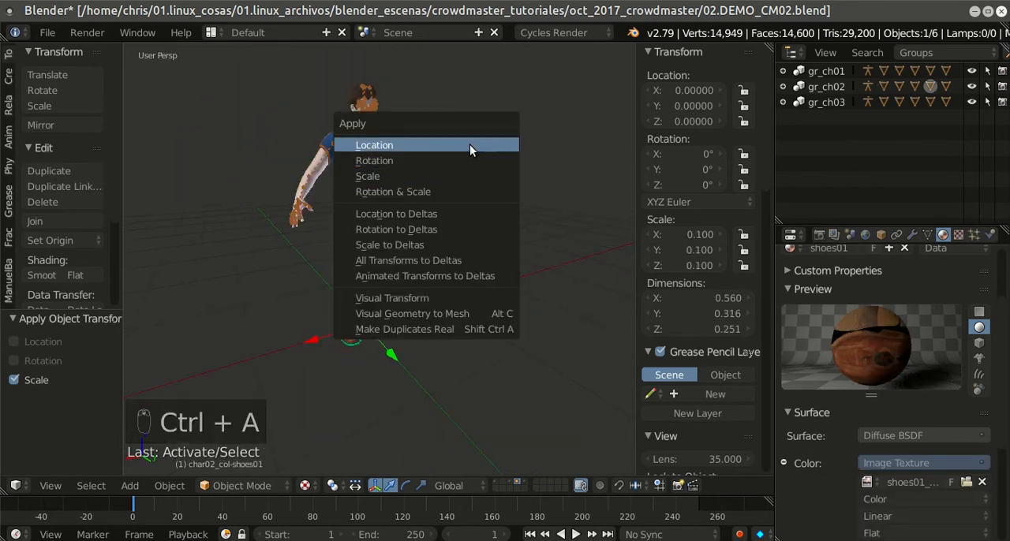
click(470, 145)
key(ctrl+a)
click(460, 156)
key(ctrl+a)
click(458, 173)
Step: Expand the gr_ch02 group in the outliner, select the char02_col armature and apply its location, rotation and scale
scroll(465, 189, up, 2)
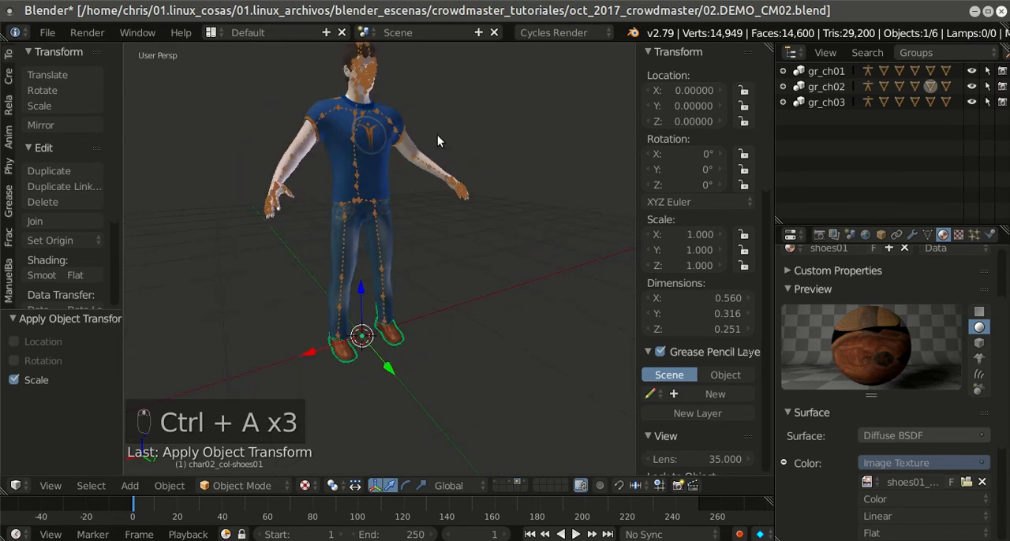
right_click(364, 194)
click(818, 102)
click(782, 102)
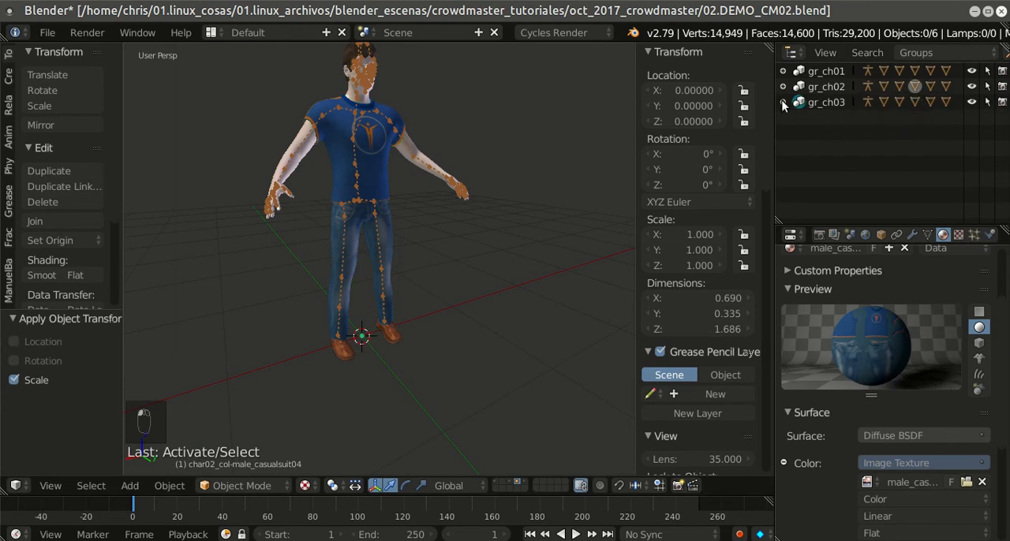
click(782, 86)
click(841, 102)
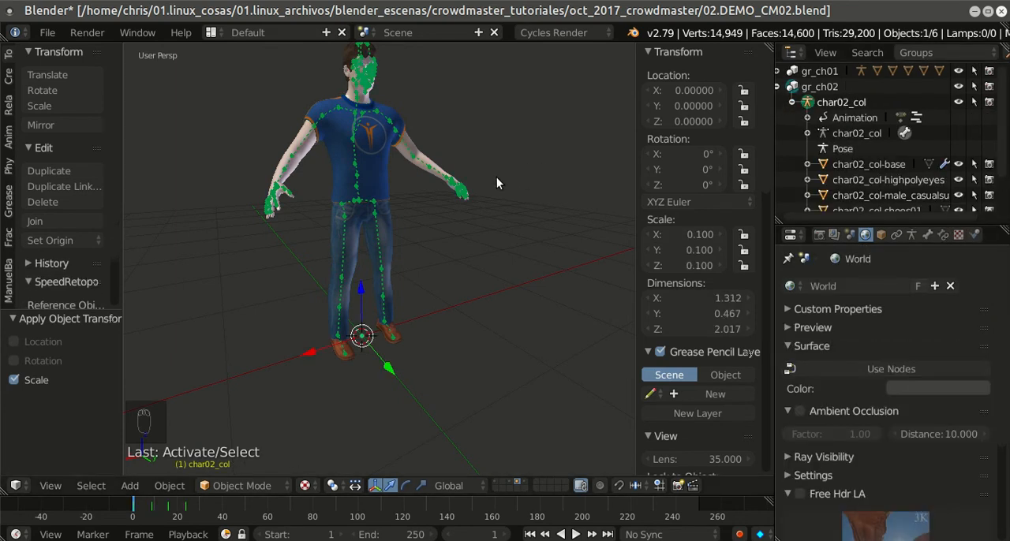
key(ctrl+a)
click(478, 143)
key(ctrl+a)
click(472, 161)
key(ctrl+a)
click(469, 175)
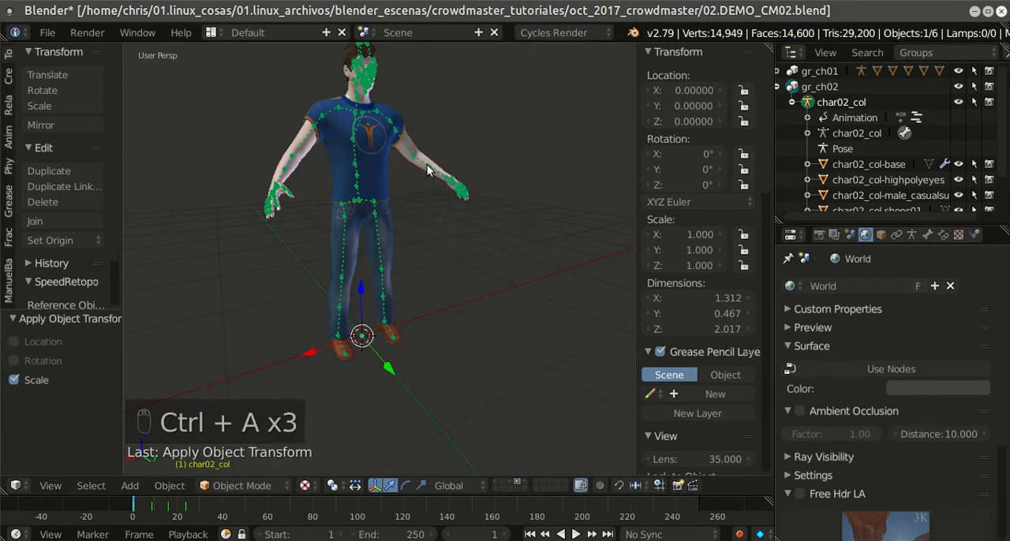
Step: Select the char02_col-base body mesh in the outliner and apply its location, rotation and scale
right_click(348, 60)
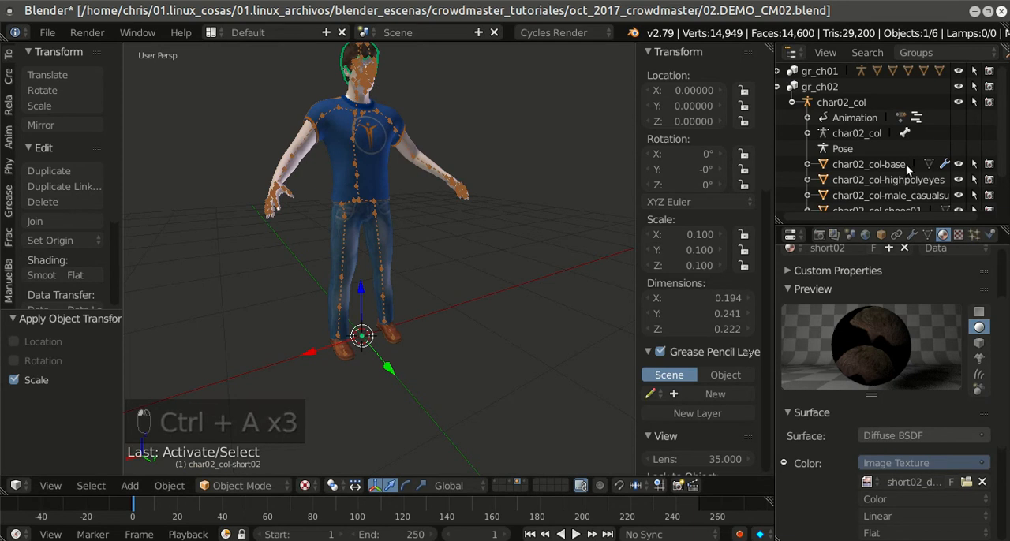
scroll(894, 148, down, 2)
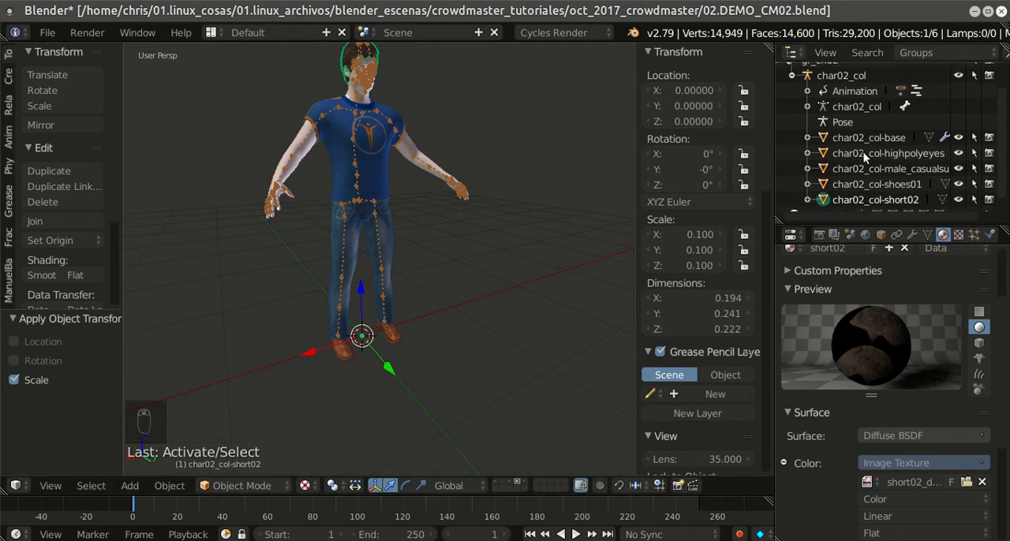
click(868, 145)
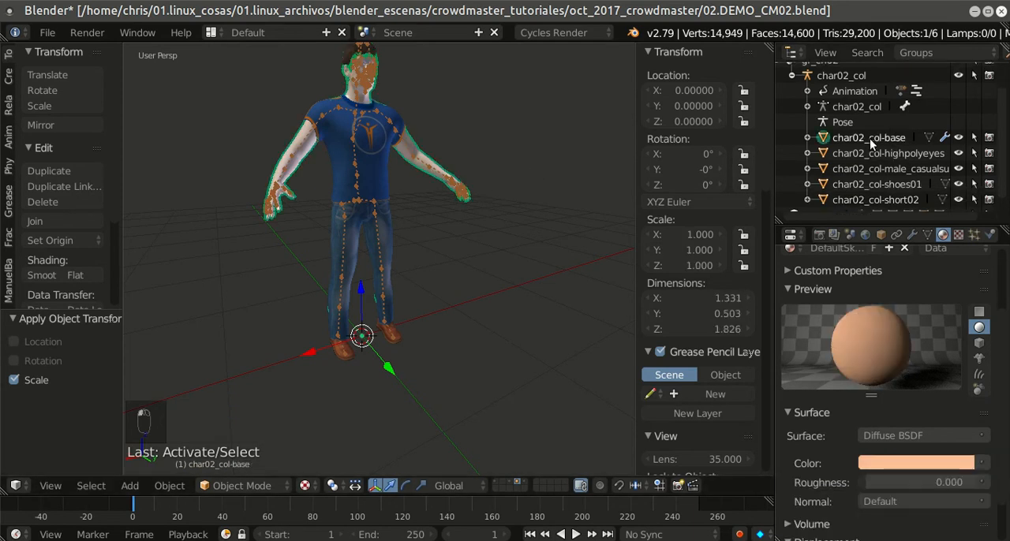
key(ctrl+a)
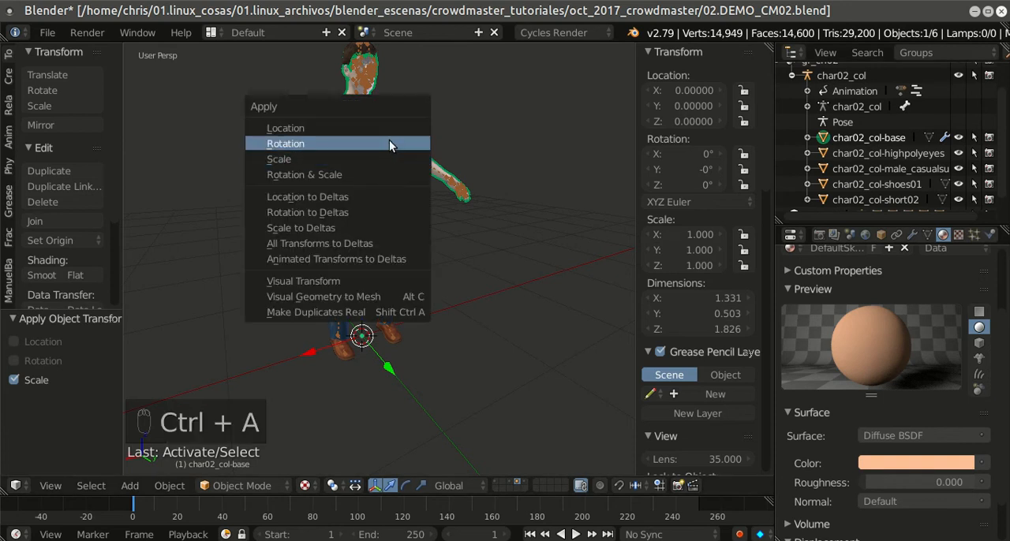
click(384, 127)
key(ctrl+a)
Step: Select the char02_col-highpolyeyes mesh and apply its location, rotation and scale
key(ctrl+a)
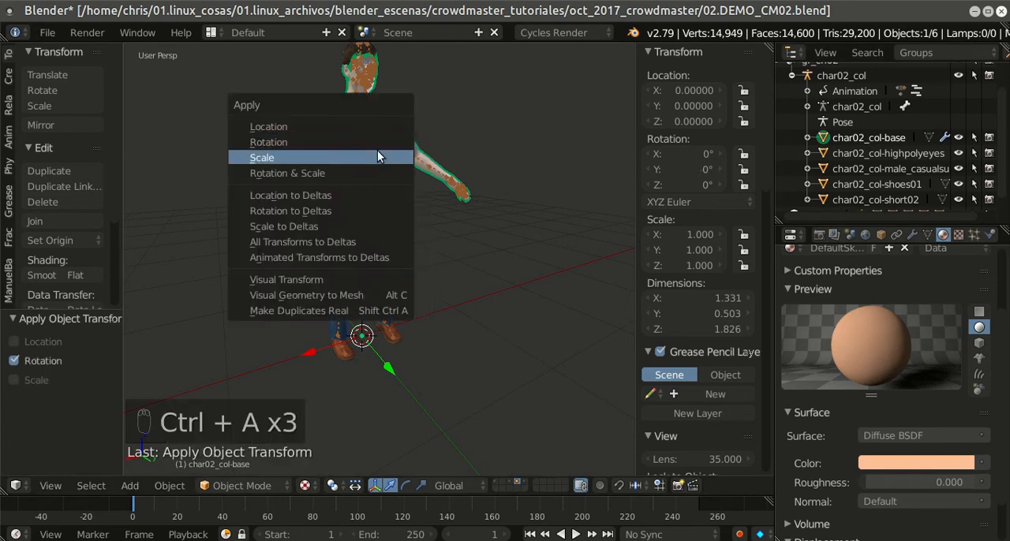
click(379, 154)
click(873, 154)
key(ctrl+a)
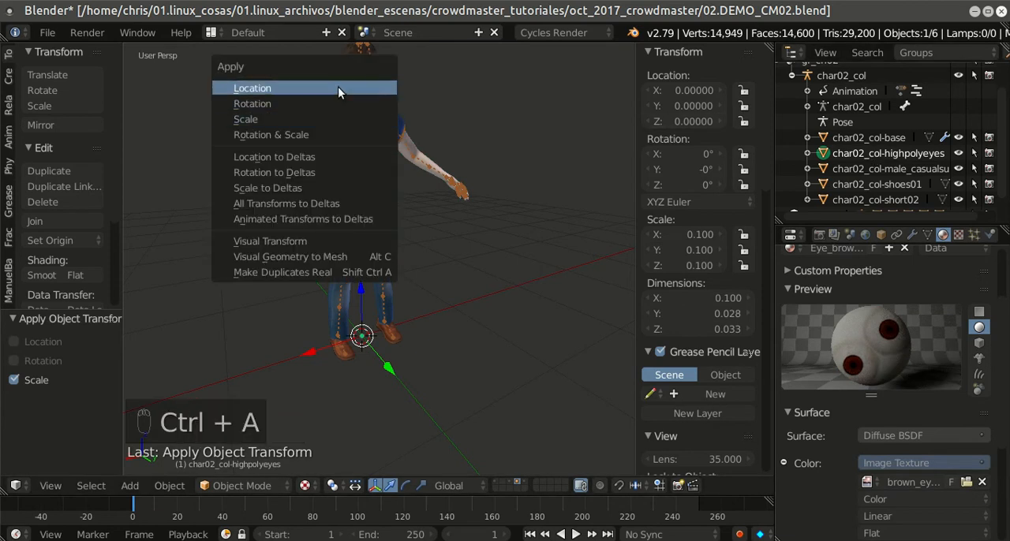
click(338, 89)
key(ctrl+a)
click(332, 101)
key(ctrl+a)
click(327, 118)
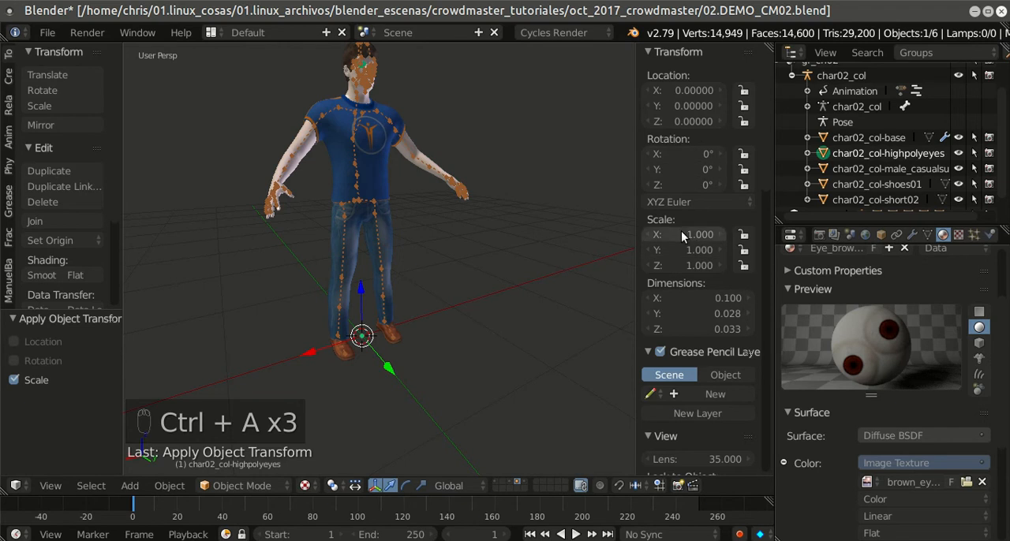
Step: Select the char02_col-male_casualsuit04 clothing mesh and apply its location, rotation and scale
click(841, 165)
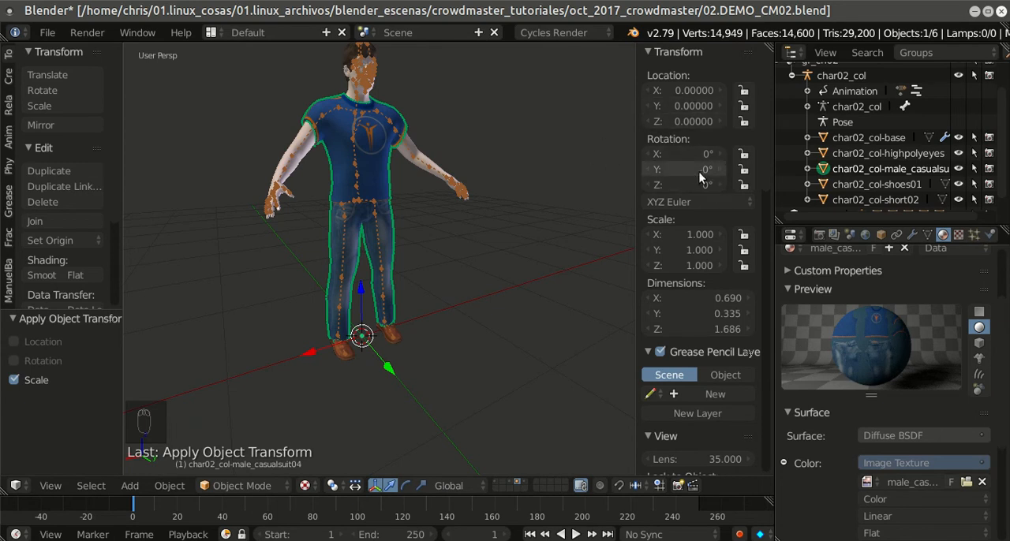
key(ctrl+a)
click(411, 129)
key(ctrl+a)
click(402, 144)
key(ctrl+a)
click(395, 160)
Step: Select the char02_col-shoes01 mesh and apply its location, rotation and scale
click(839, 184)
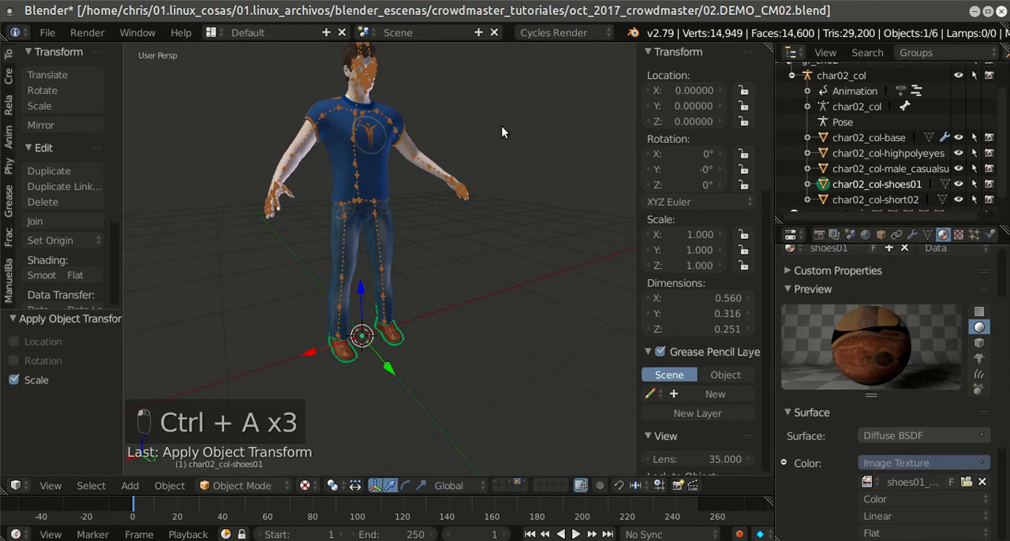
key(ctrl+a)
click(484, 100)
key(ctrl+a)
click(472, 118)
key(ctrl+a)
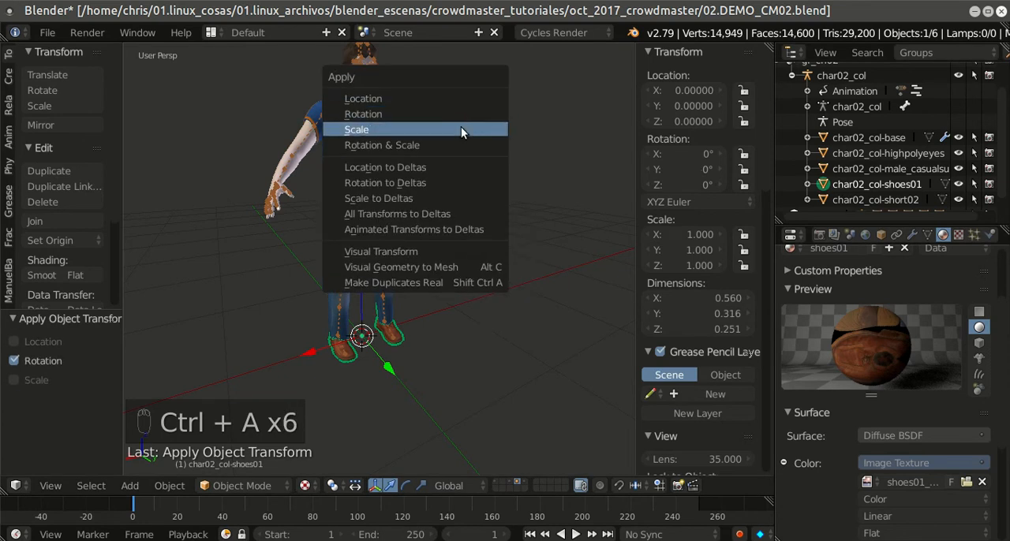
click(463, 123)
Step: Select the char02_col-short02 hair mesh and apply its location, rotation and scale
scroll(865, 187, down, 1)
click(866, 187)
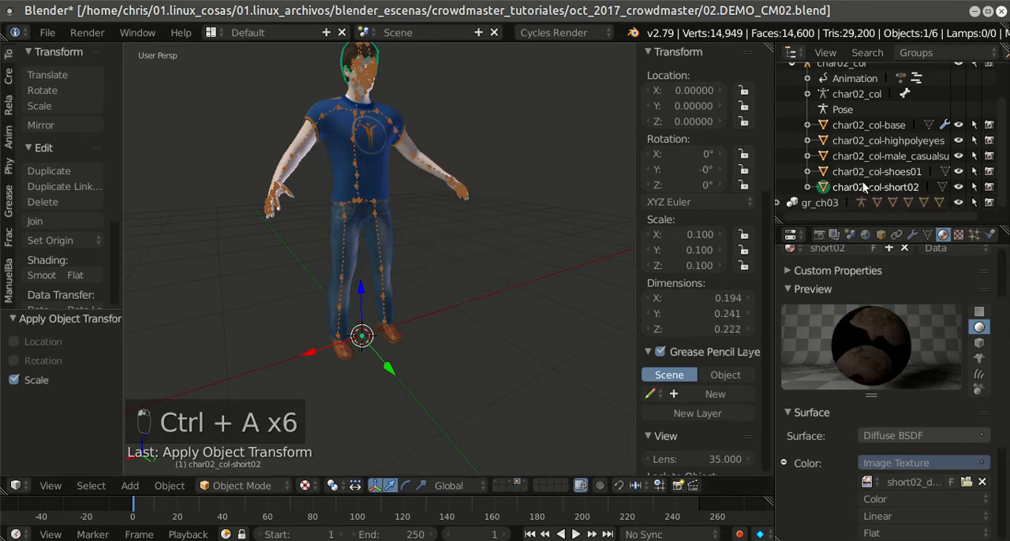
key(ctrl+a)
click(413, 82)
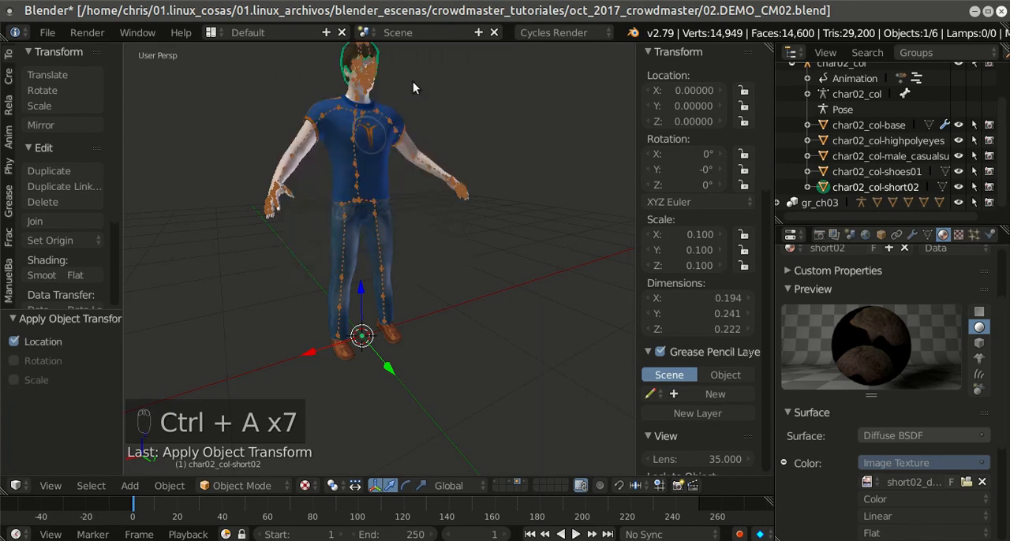
key(ctrl+a)
click(404, 100)
key(ctrl+a)
click(400, 117)
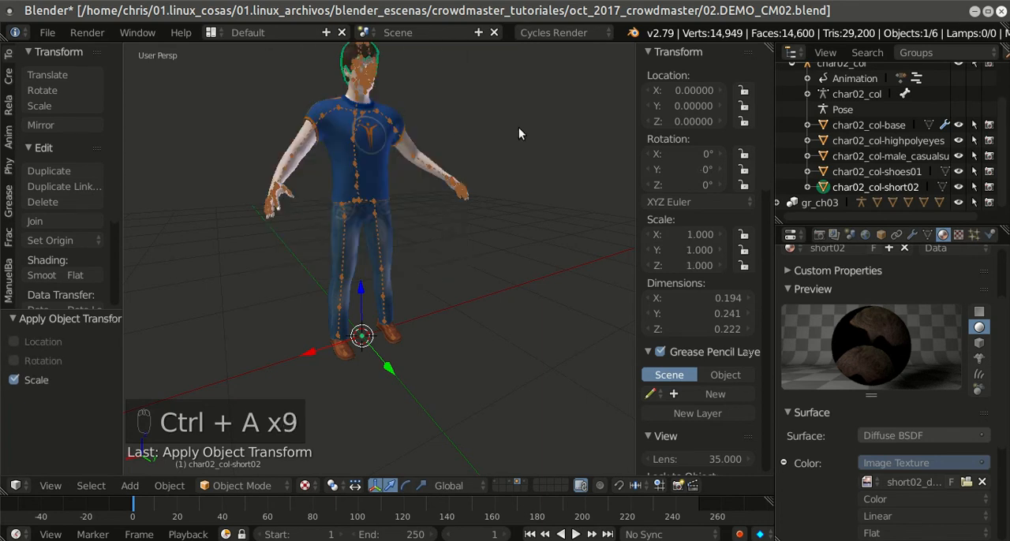
Step: Save the blend file with the second character's transforms applied
scroll(526, 126, down, 2)
click(47, 32)
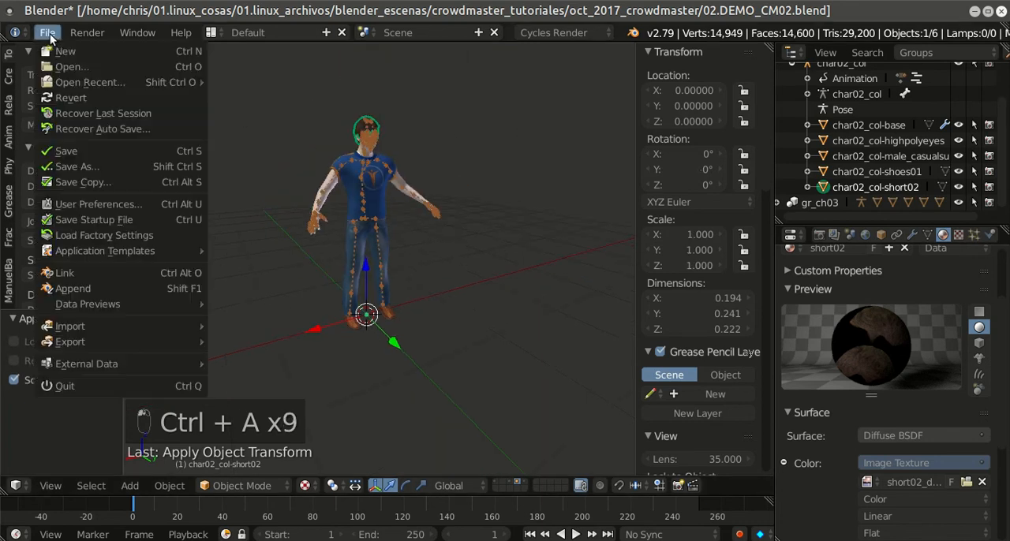
click(61, 151)
scroll(473, 153, down, 1)
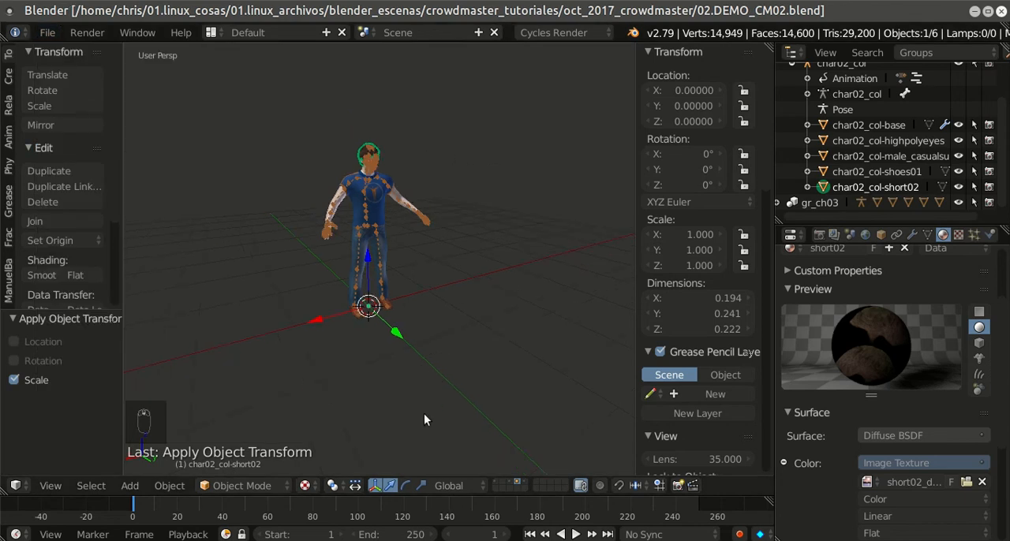
Step: Show the suited first character's layer, expand gr_ch01 instead of gr_ch02 in the outliner, and select the char01_col armature
click(521, 481)
scroll(485, 317, up, 5)
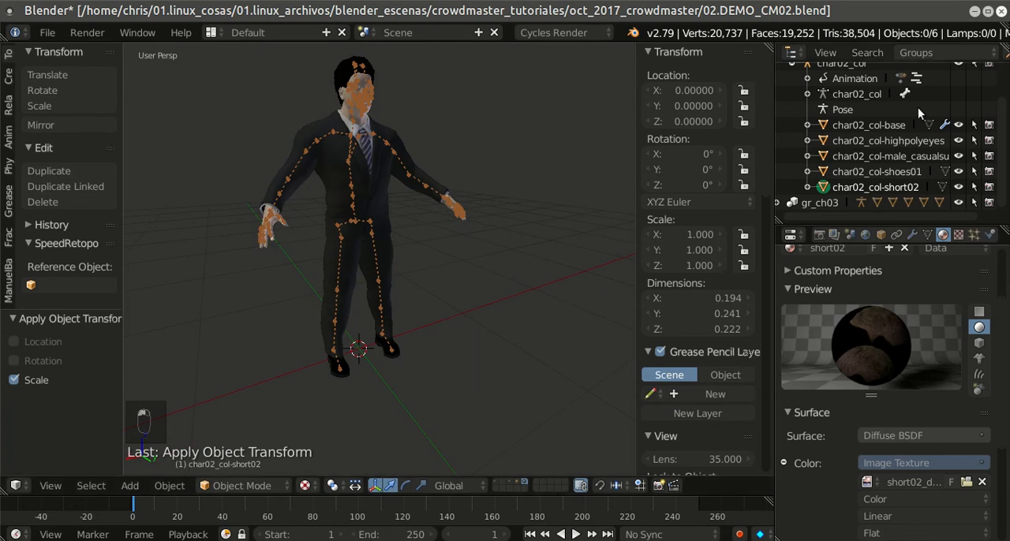
scroll(938, 111, up, 3)
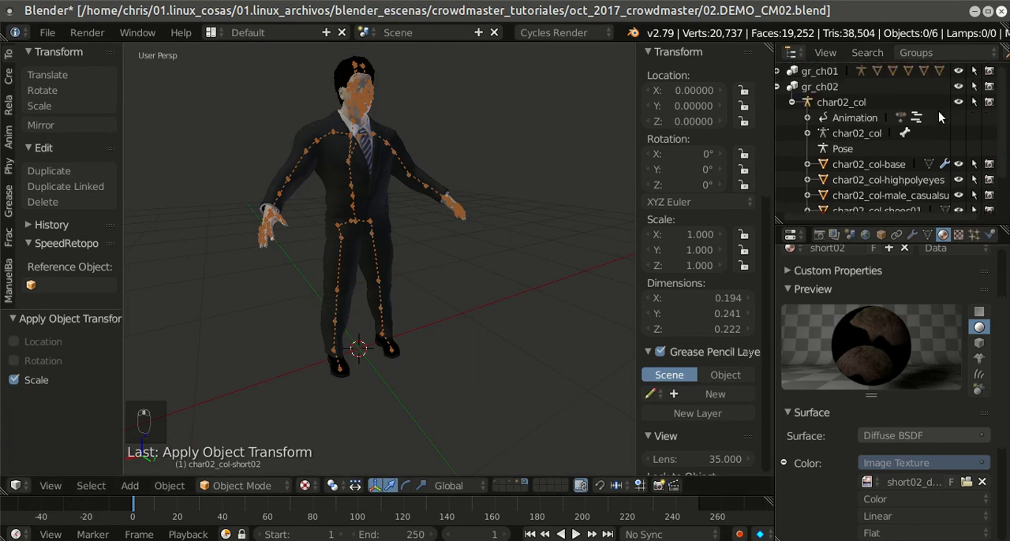
click(777, 88)
click(782, 71)
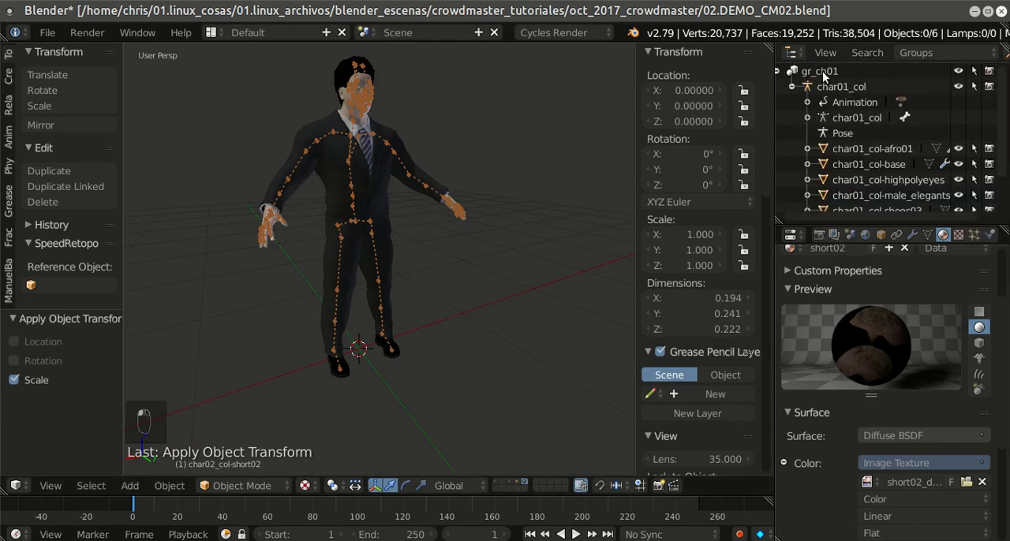
click(822, 70)
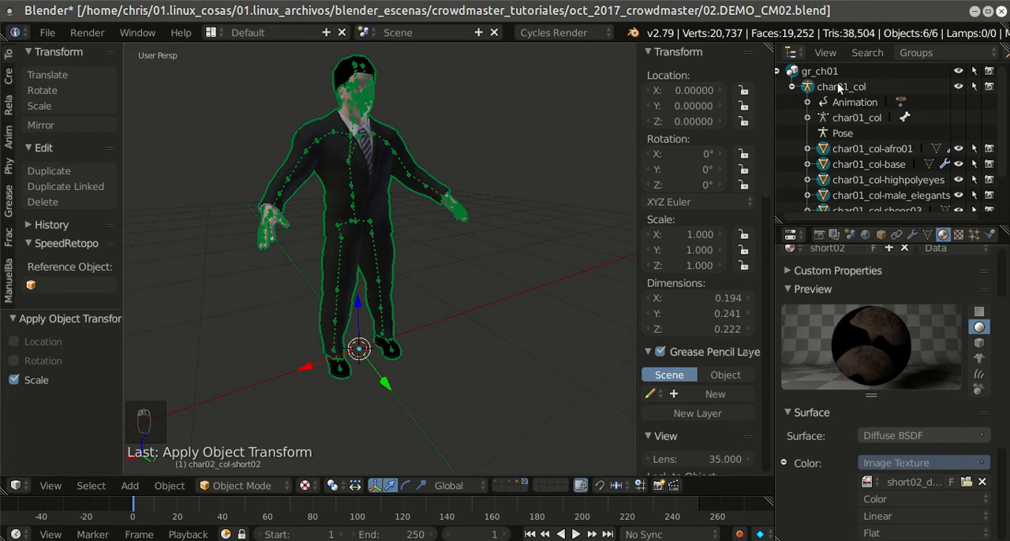
click(840, 87)
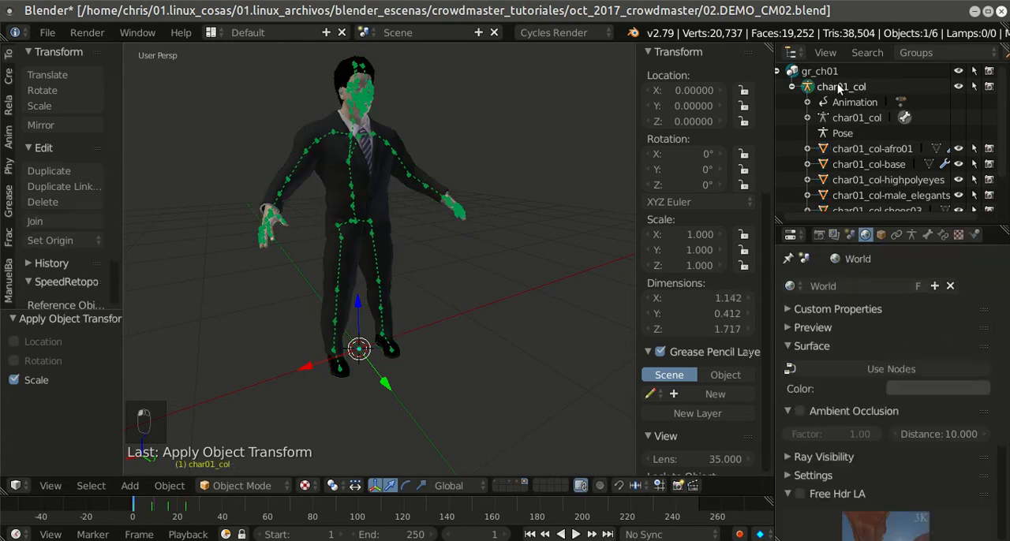
Step: Select the char01_col-afro01 hair mesh and apply its location, rotation and scale
click(844, 150)
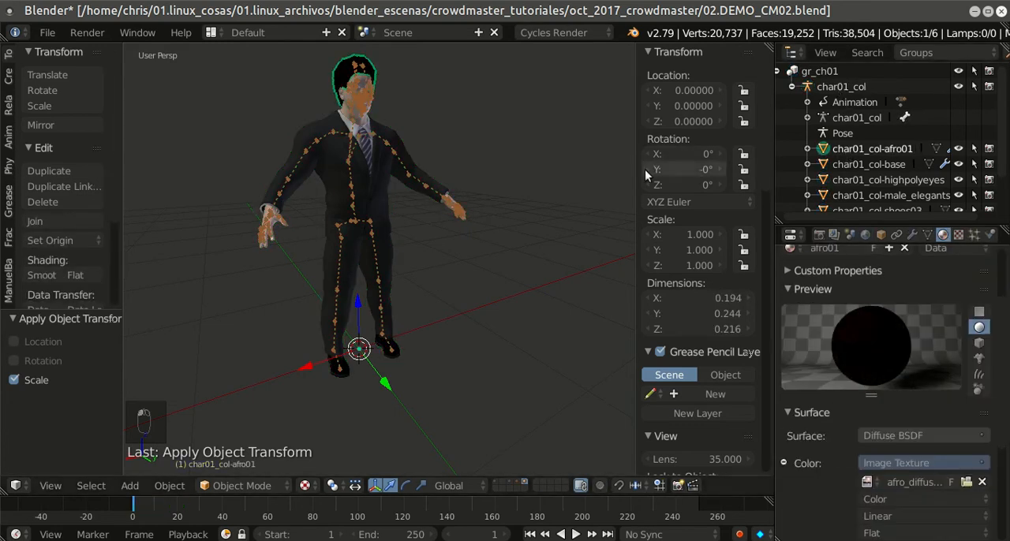
key(ctrl+a)
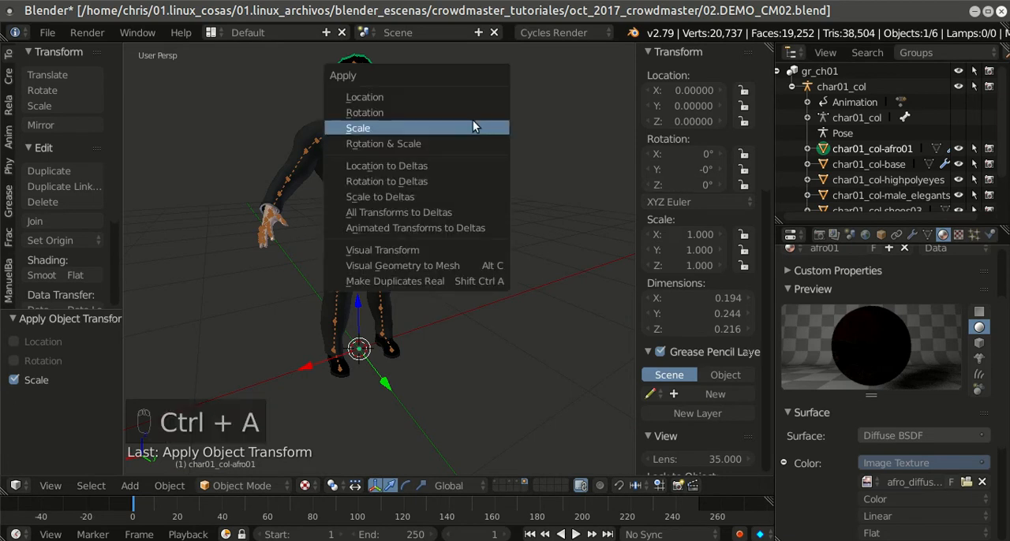
click(466, 95)
key(ctrl+a)
click(460, 113)
key(ctrl+a)
click(455, 125)
Step: Select the char01_col-base body mesh and apply its location, rotation and scale
click(891, 163)
key(ctrl+a)
click(398, 80)
key(ctrl+a)
click(398, 99)
key(ctrl+a)
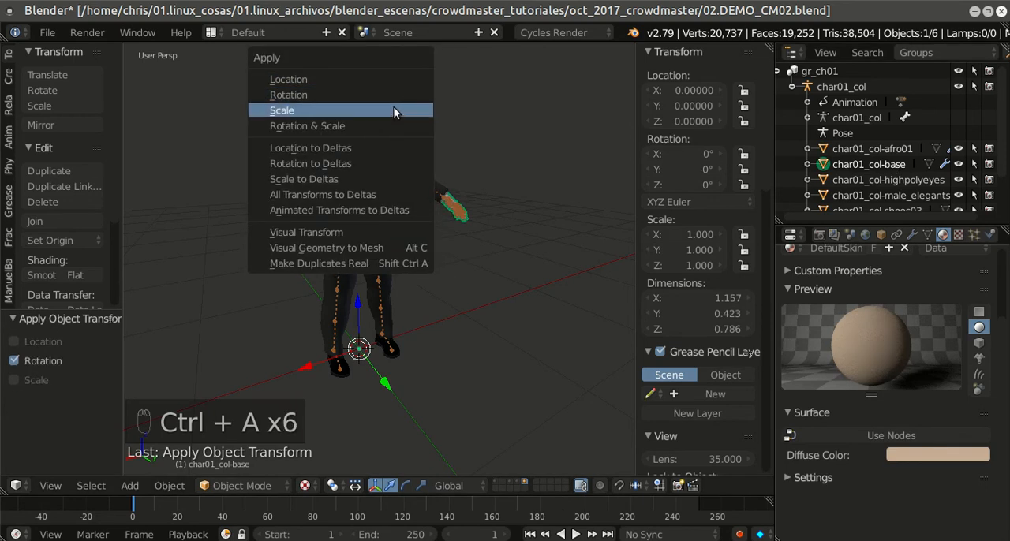
click(394, 114)
Step: Select the char01_col-highpolyeyes mesh and apply its location, rotation and scale
click(832, 178)
key(ctrl+a)
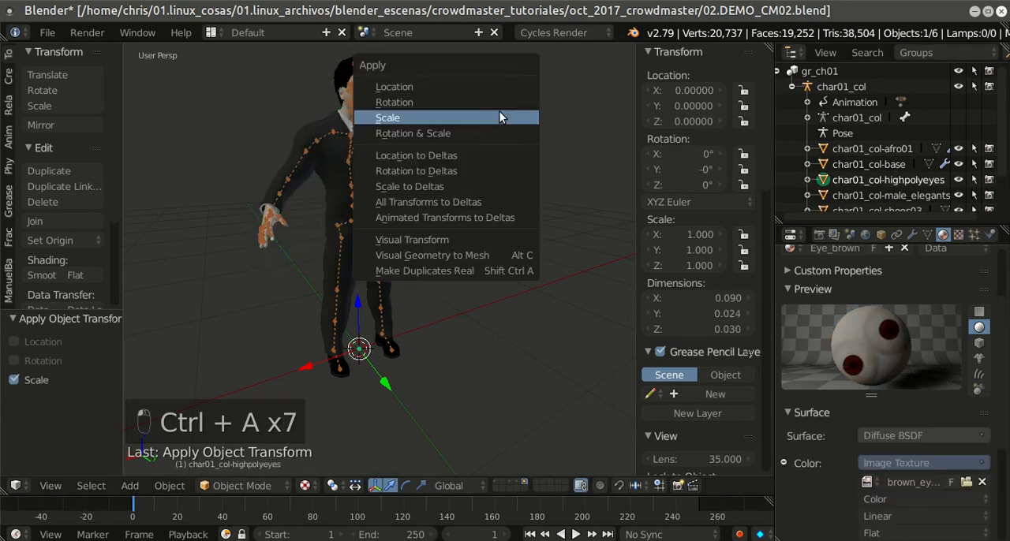
click(480, 86)
key(ctrl+a)
click(473, 102)
key(ctrl+a)
click(474, 117)
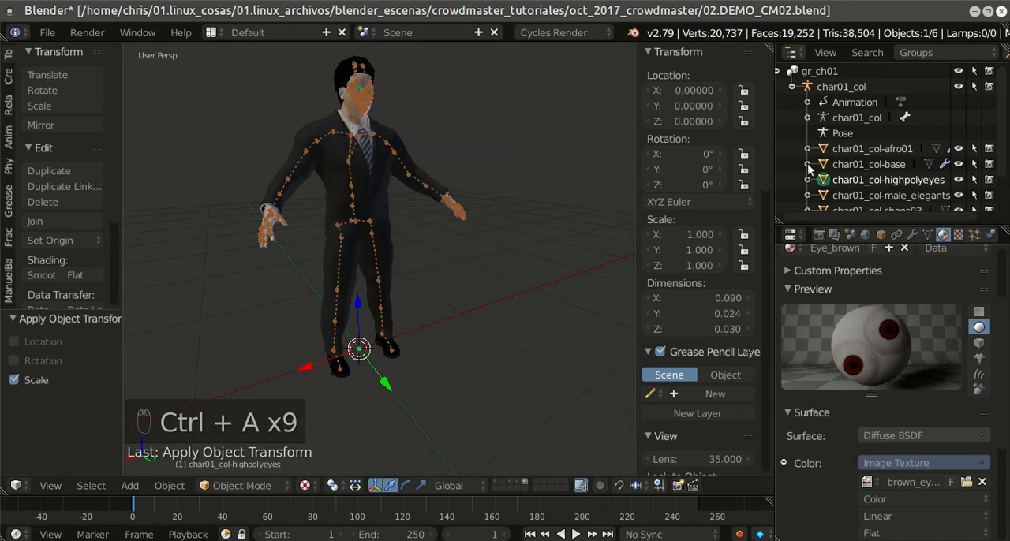
Step: Select the char01_col-male_elegantsuit01 clothing mesh and apply its location, rotation and scale
click(883, 195)
key(ctrl+a)
click(480, 101)
key(ctrl+a)
click(476, 117)
key(ctrl+a)
click(484, 134)
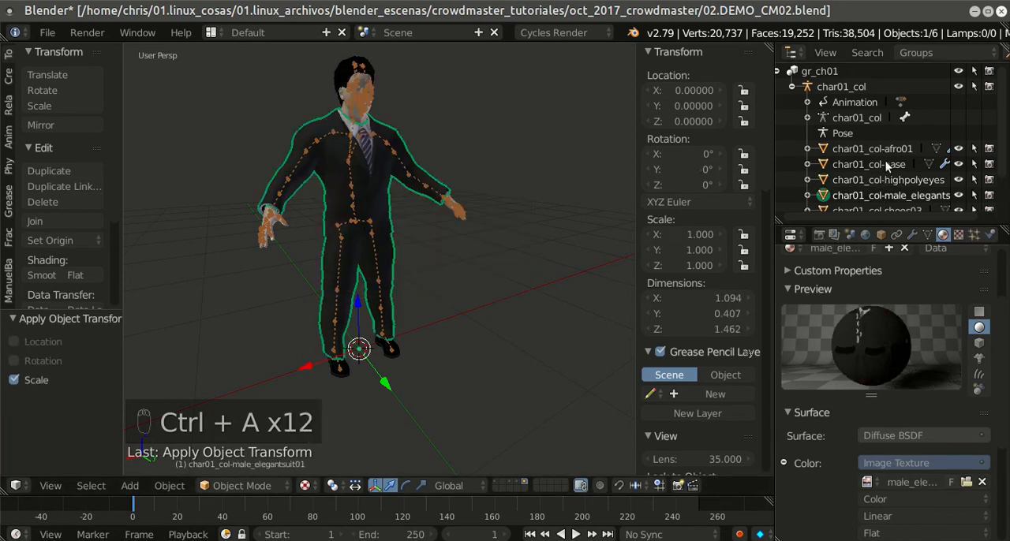
Step: Select the char01_col-shoes03 mesh and apply its location, rotation and scale
scroll(875, 171, down, 2)
click(871, 184)
key(ctrl+a)
click(484, 99)
key(ctrl+a)
click(481, 117)
key(ctrl+a)
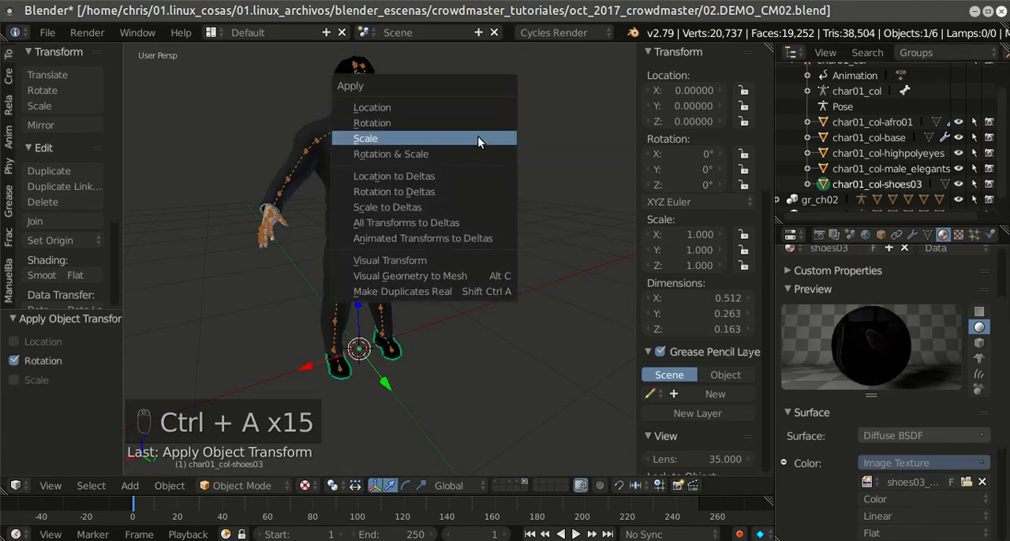
click(477, 135)
Step: Save the blend file with the first character's transforms applied
scroll(500, 135, down, 3)
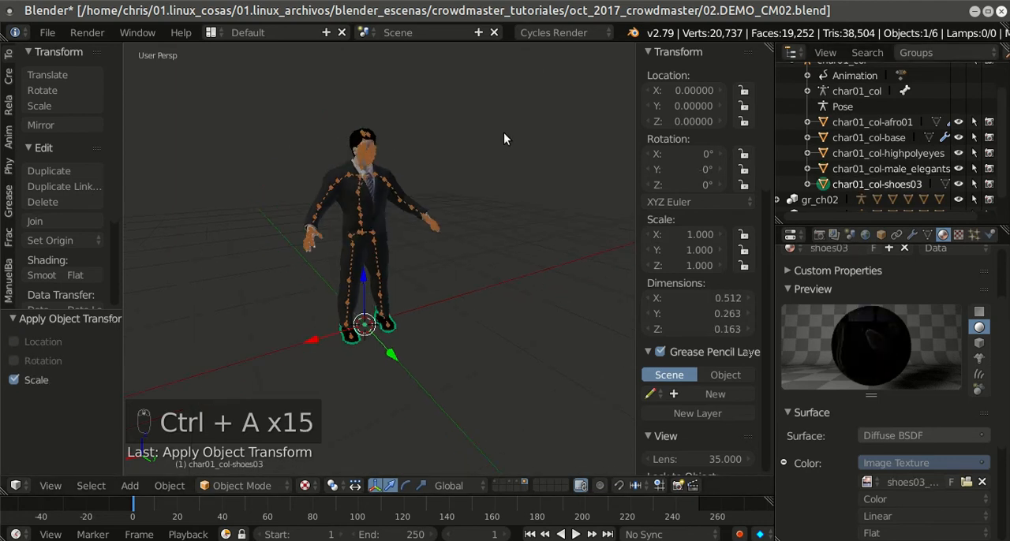
click(49, 32)
click(81, 150)
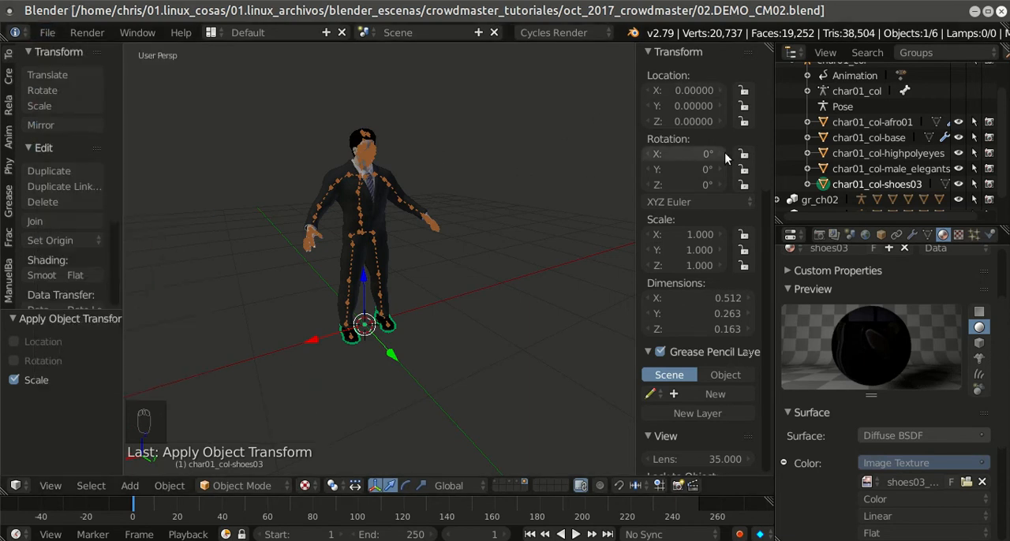
Step: Collapse gr_ch01 and expand gr_ch03 in the outliner, and show the third character's layer in the viewport
scroll(907, 127, up, 2)
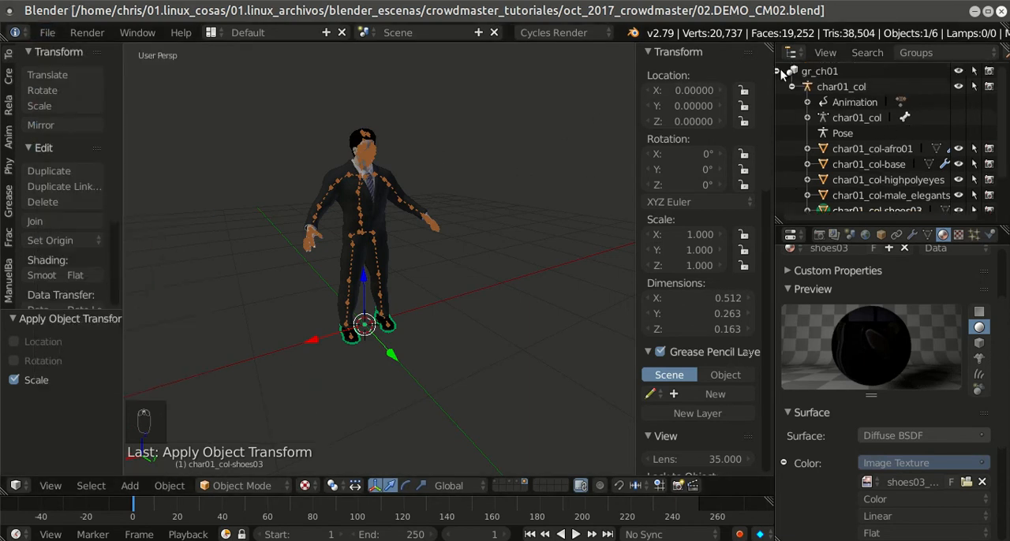
click(779, 71)
click(783, 101)
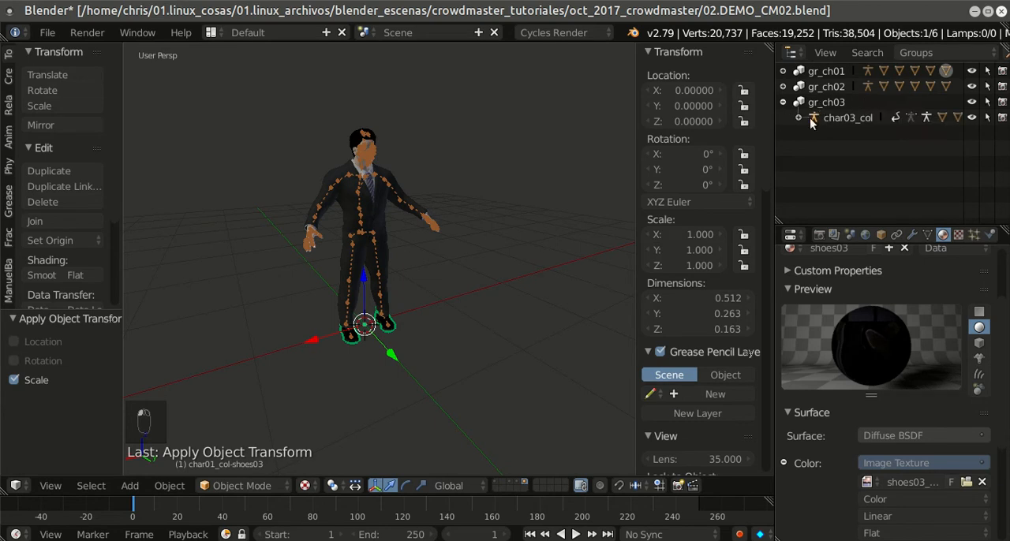
click(509, 482)
scroll(420, 253, up, 3)
middle_drag(420, 253, 490, 308)
scroll(430, 330, down, 3)
scroll(491, 307, up, 3)
scroll(490, 308, down, 3)
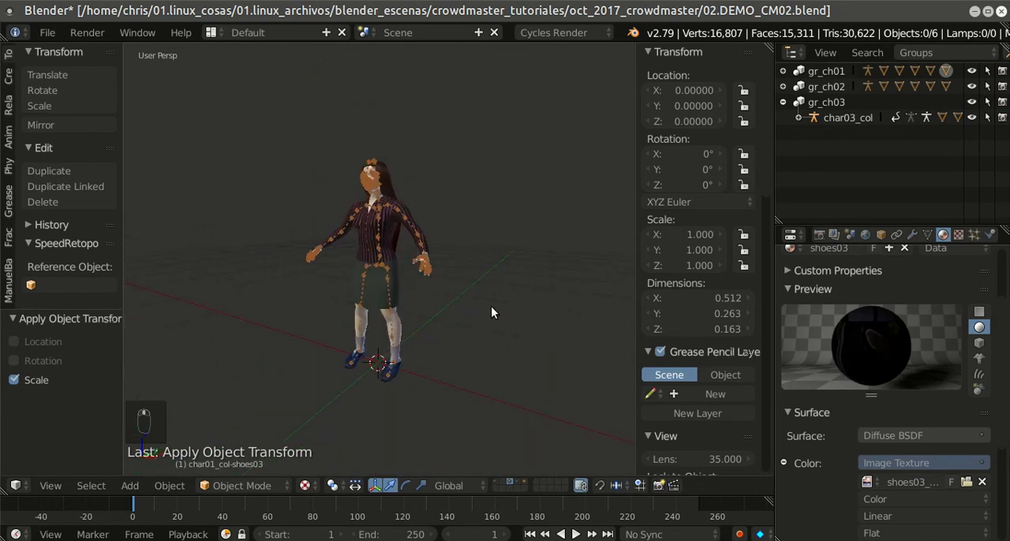
Step: Select the third character's armature and rotate it about the global Z axis in two 90° turns
click(829, 102)
middle_drag(449, 233, 407, 261)
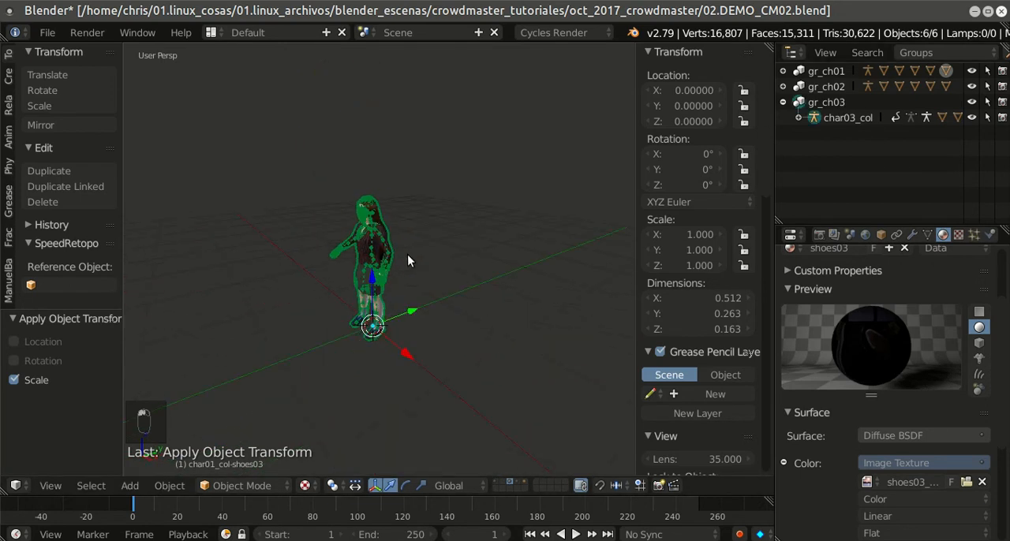
right_click(427, 250)
text(rz)
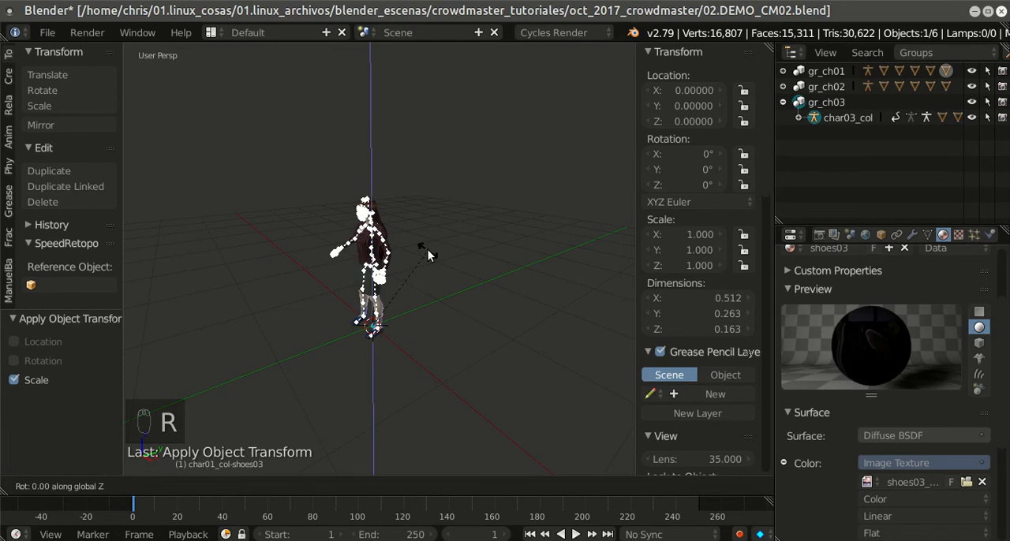
text(90)
key(Return)
key(r)
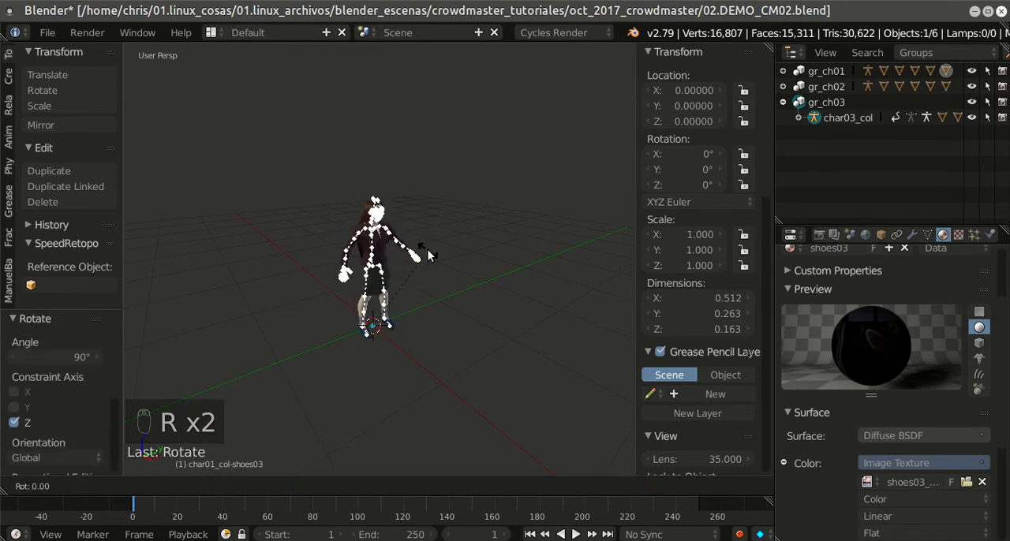
key(Escape)
middle_drag(428, 249, 269, 242)
scroll(388, 223, up, 2)
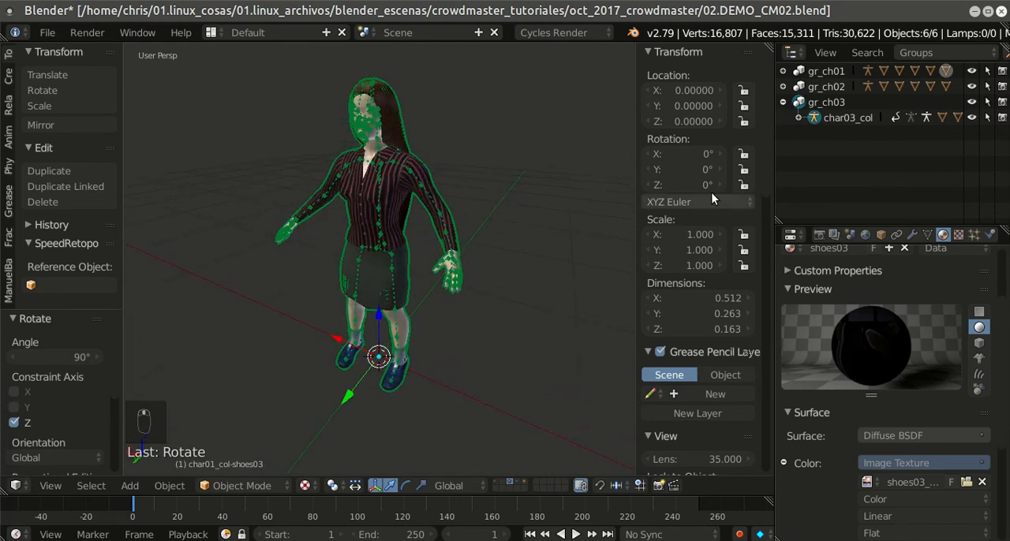
Step: Expand char03_col in the outliner, select the armature and apply its location, rotation and scale
click(798, 118)
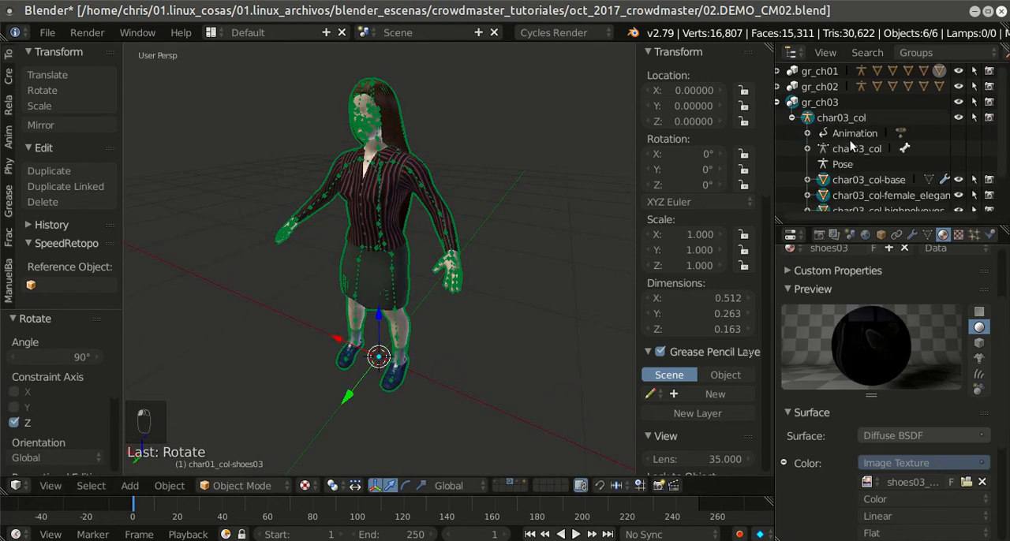
scroll(850, 147, down, 1)
click(844, 106)
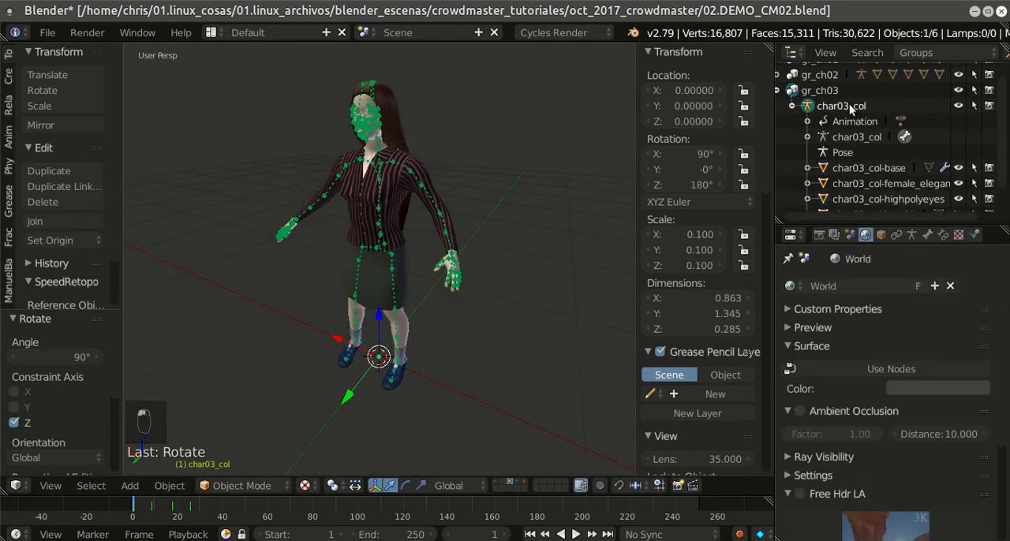
key(ctrl+a)
click(513, 179)
key(ctrl+a)
key(ctrl+a)
click(509, 194)
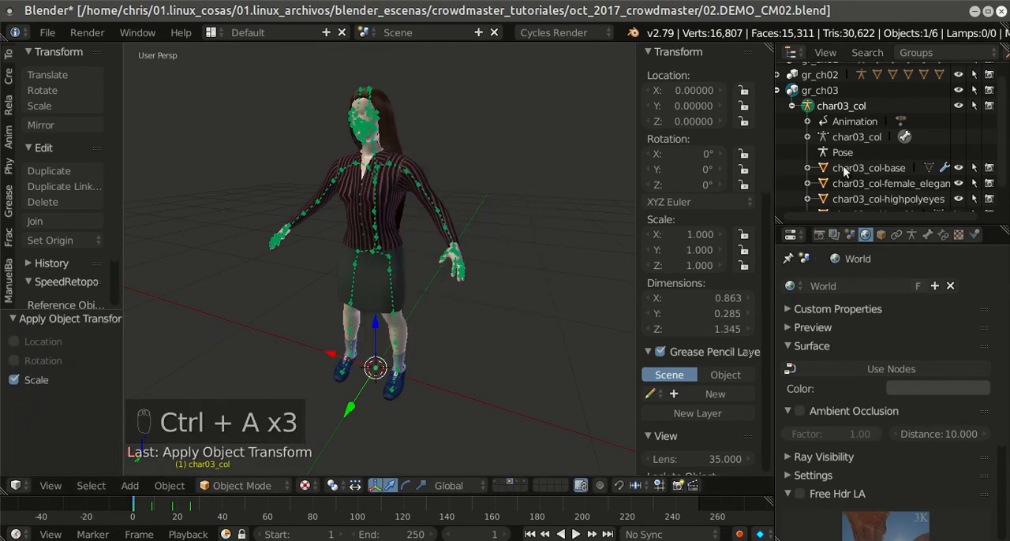
Step: Select the char03_col-base body mesh and apply its location, rotation and scale
click(842, 167)
key(ctrl+a)
click(392, 141)
key(ctrl+a)
click(387, 154)
key(ctrl+a)
click(387, 170)
Step: Select the char03_col-female_elegantsuit01 clothing mesh and apply its location, rotation and scale
click(873, 183)
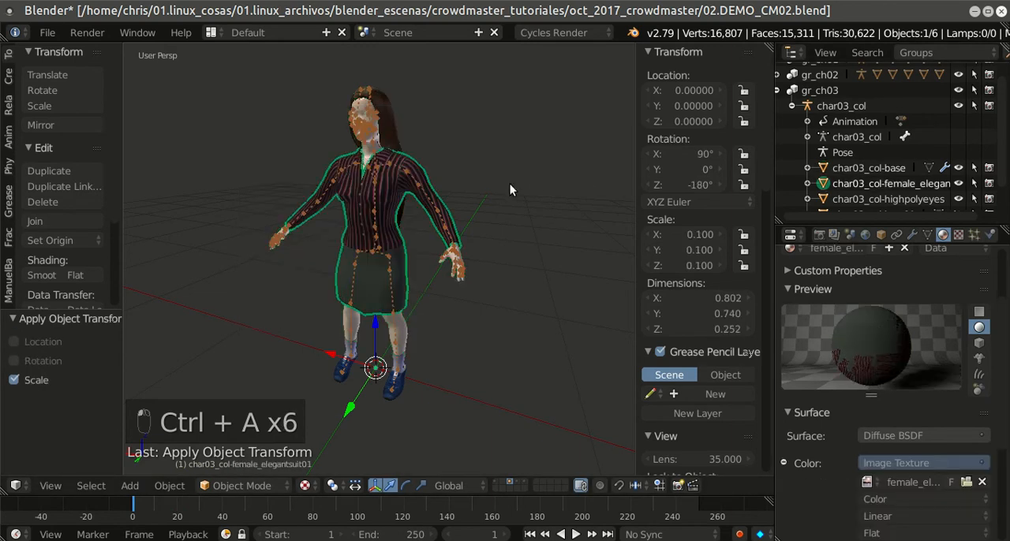
key(ctrl+a)
click(495, 154)
key(ctrl+a)
click(491, 170)
key(ctrl+a)
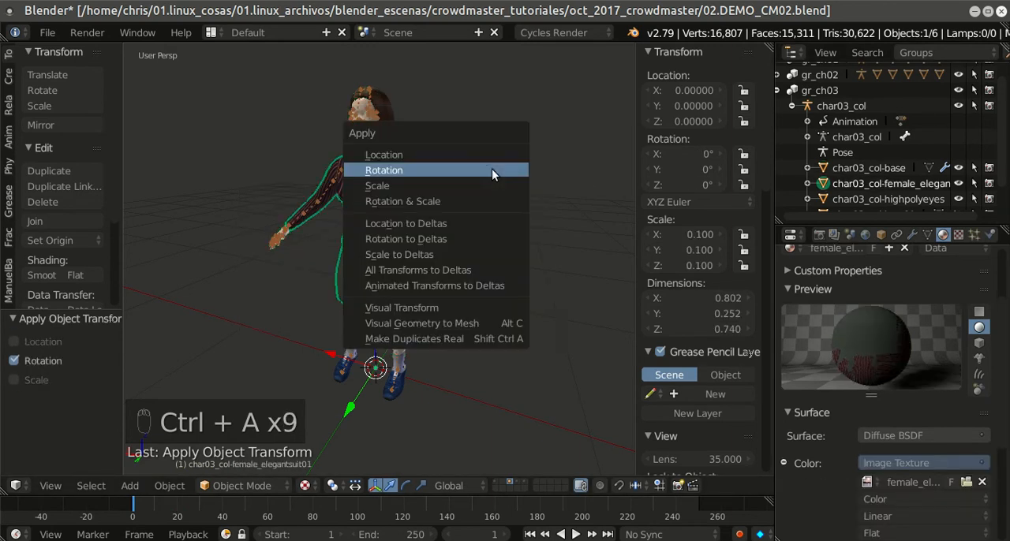
click(490, 186)
Step: Select the char03_col-highpolyeyes mesh and apply its location, rotation and scale
scroll(913, 129, down, 2)
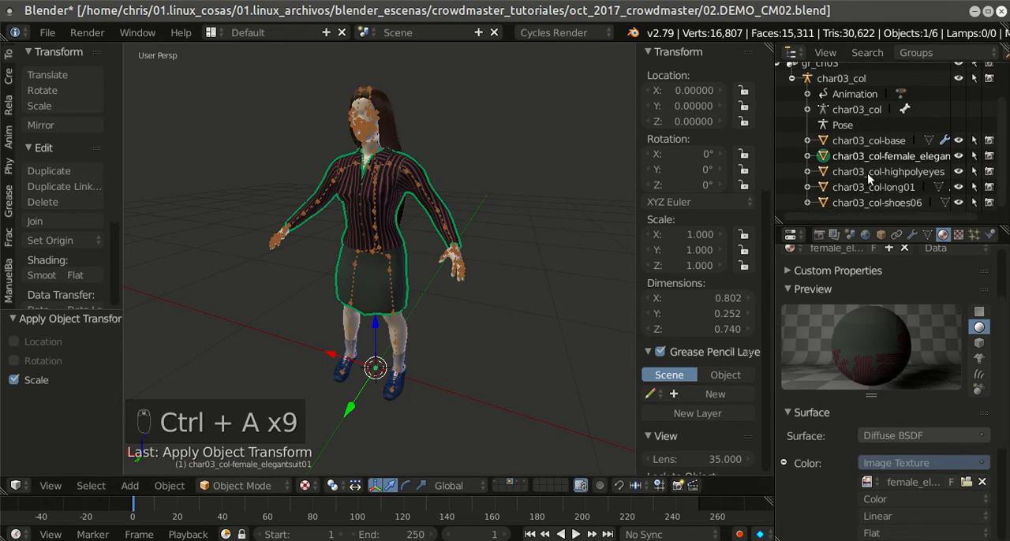
click(867, 174)
key(ctrl+a)
click(527, 183)
key(ctrl+a)
click(523, 198)
key(ctrl+a)
click(520, 213)
Step: Select the char03_col-long01 hair mesh and apply its location, rotation and scale
click(895, 187)
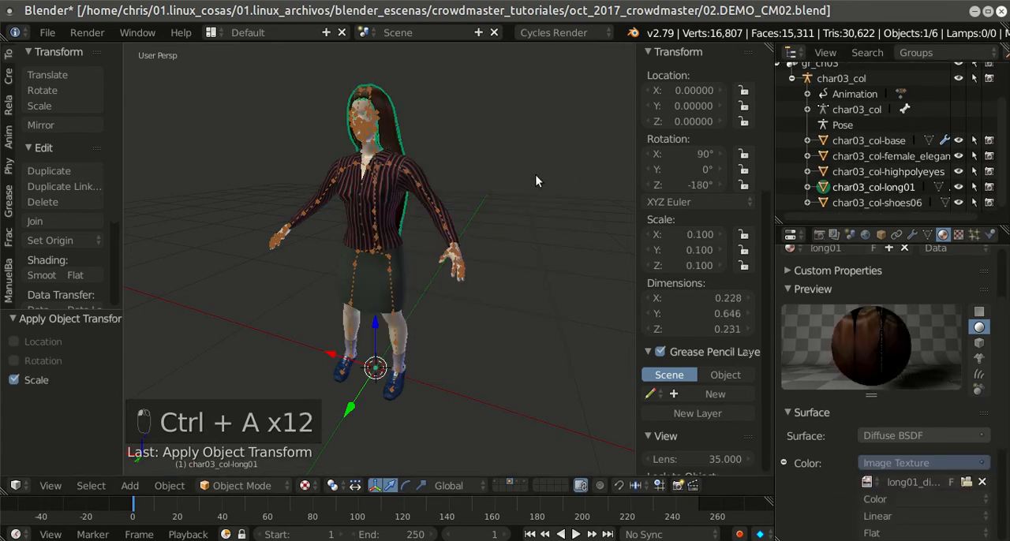
key(ctrl+a)
click(511, 139)
key(ctrl+a)
click(510, 157)
key(ctrl+a)
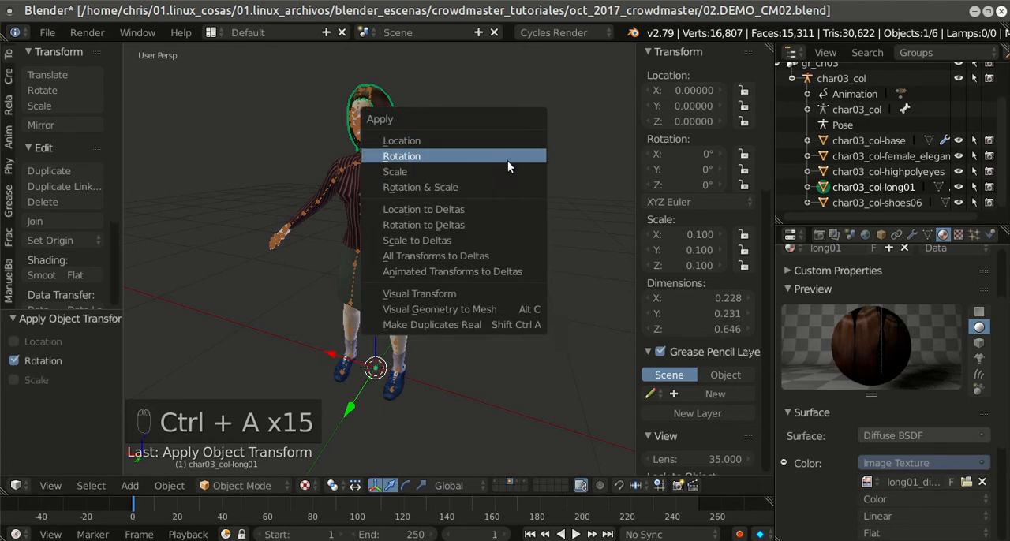
click(515, 172)
Step: Select the char03_col-shoes06 mesh and apply its location, rotation and scale
click(887, 203)
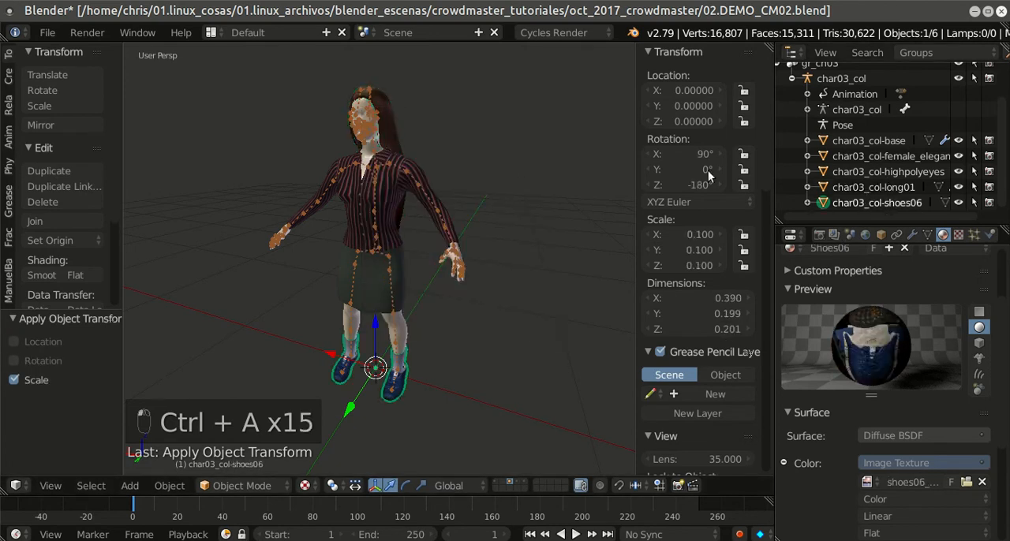
key(ctrl+a)
click(405, 112)
key(ctrl+a)
click(402, 127)
key(ctrl+a)
click(399, 143)
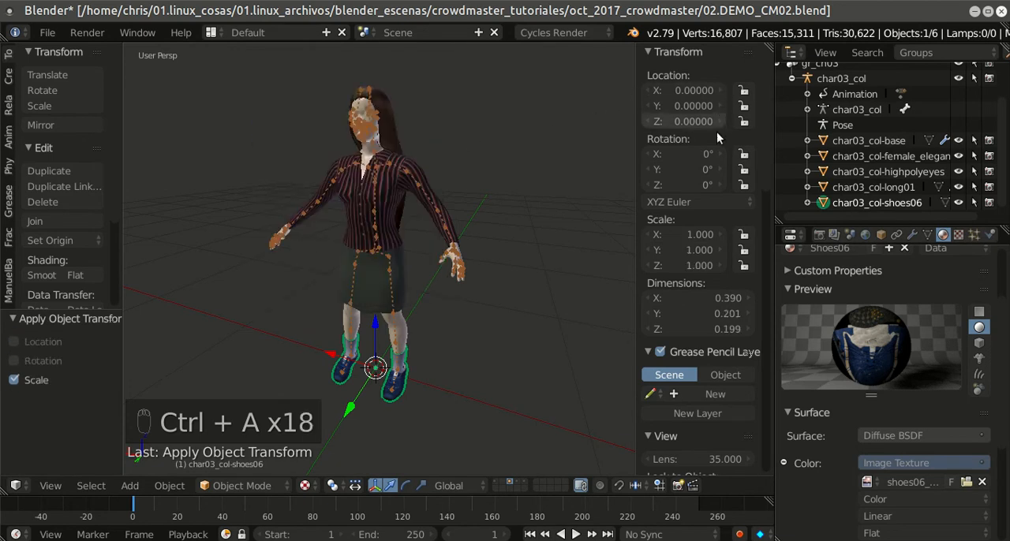
Step: Save the blend file with the third character's transforms applied and hide the viewport's properties region
click(49, 32)
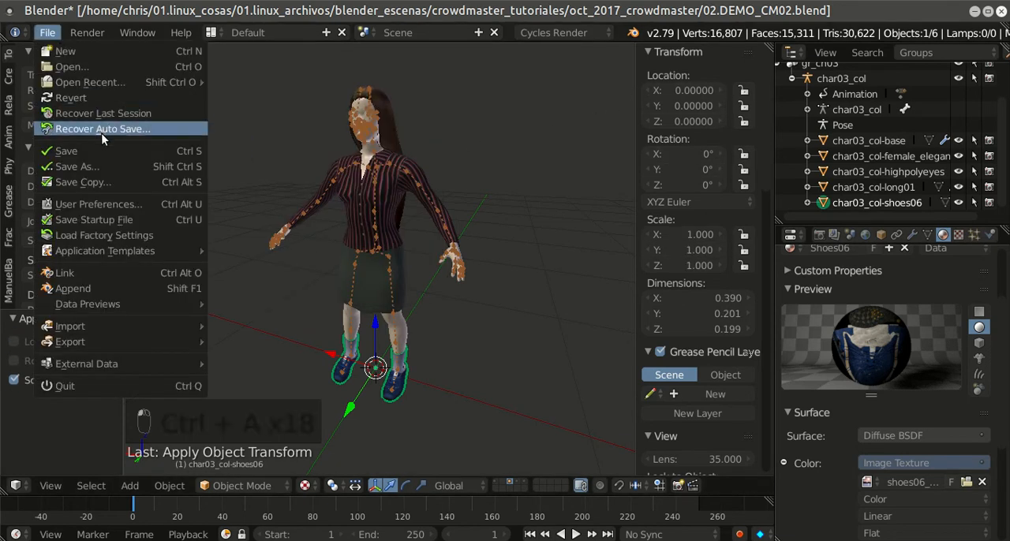
click(101, 142)
scroll(390, 134, down, 1)
key(n)
middle_drag(396, 138, 576, 218)
scroll(543, 188, down, 1)
scroll(557, 203, up, 2)
scroll(577, 218, down, 3)
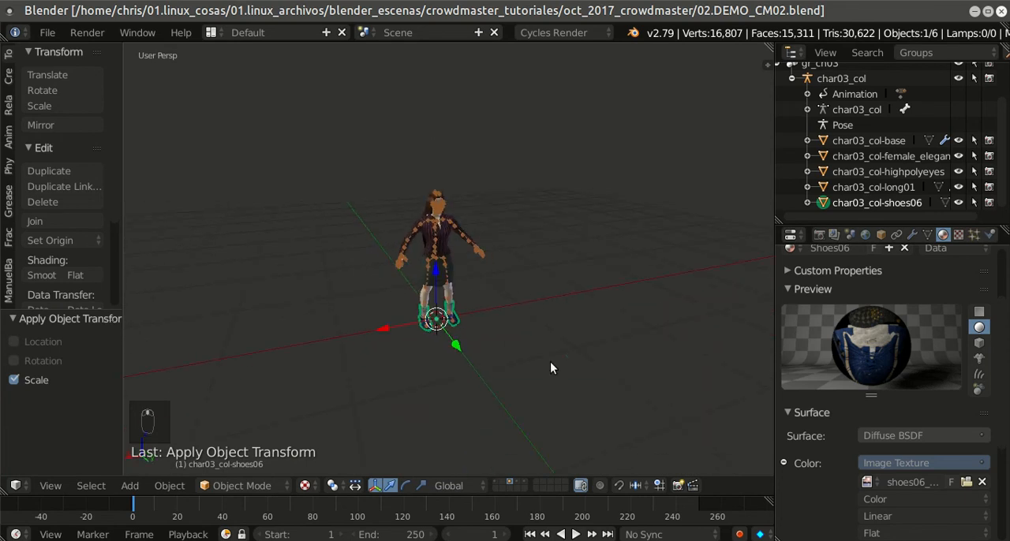
Step: Show the first scene layer with the camera and lamp, and add a plane mesh at the origin
click(495, 481)
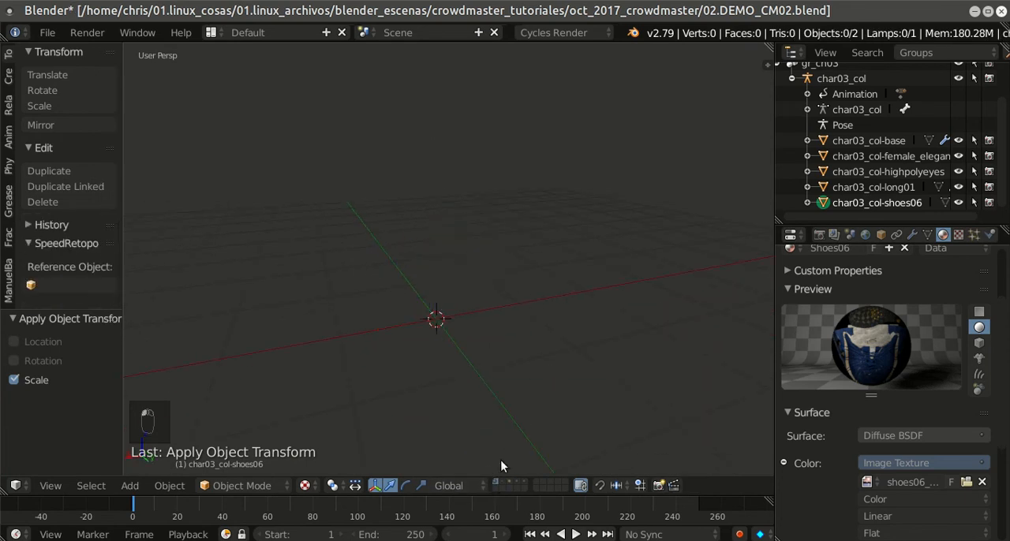
middle_drag(530, 235, 468, 228)
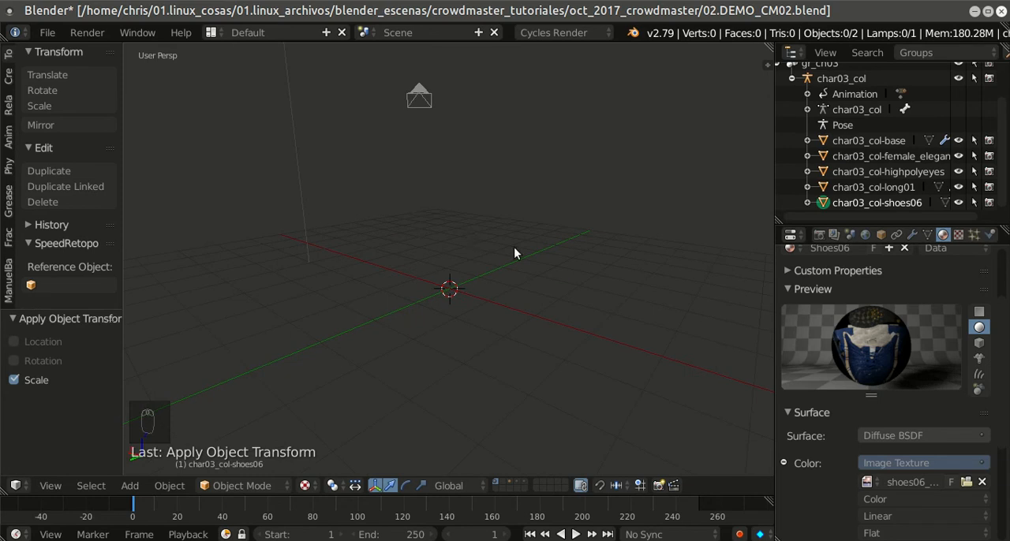
key(shift+a)
mouse_move(513, 250)
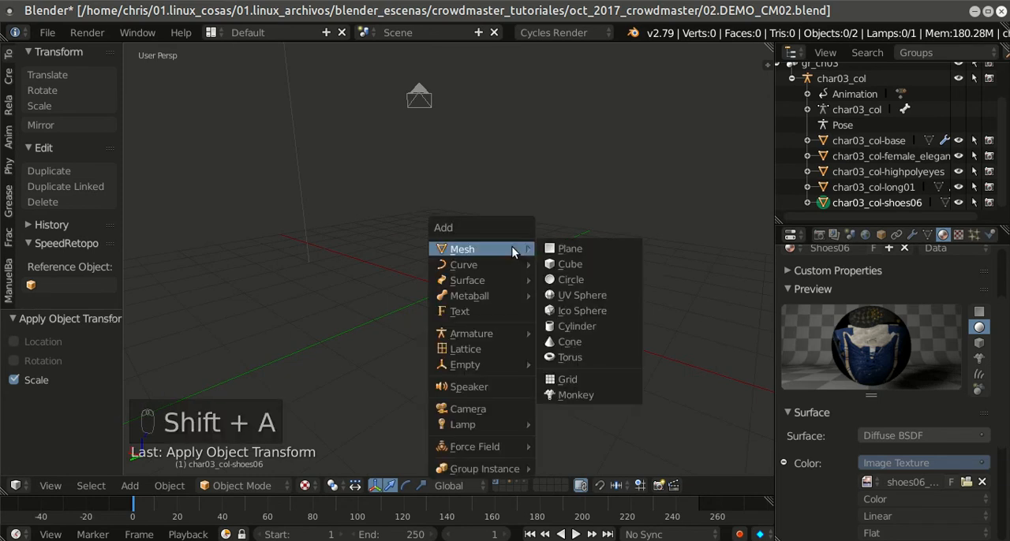
click(570, 249)
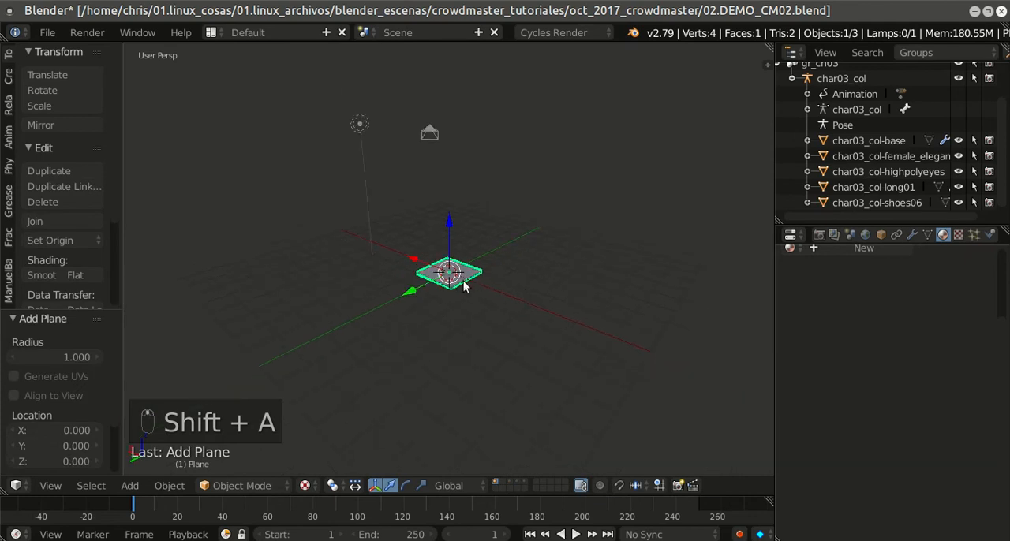
Step: Scale the plane up repeatedly until it forms a large ground extending well beyond the viewport grid
key(s)
click(664, 365)
key(s)
click(569, 347)
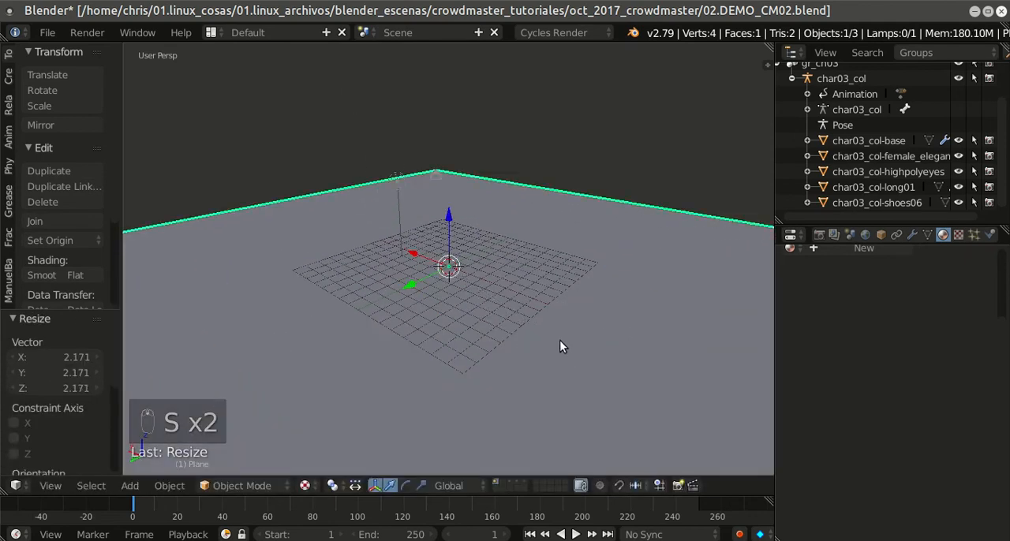
key(s)
click(591, 347)
key(s)
click(586, 378)
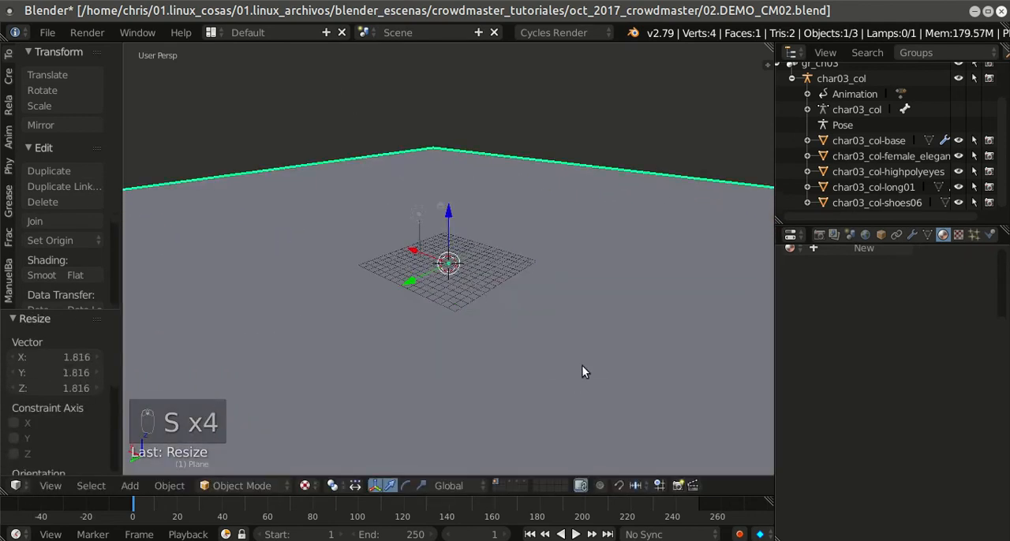
scroll(580, 365, down, 3)
scroll(580, 364, down, 1)
key(s)
click(551, 304)
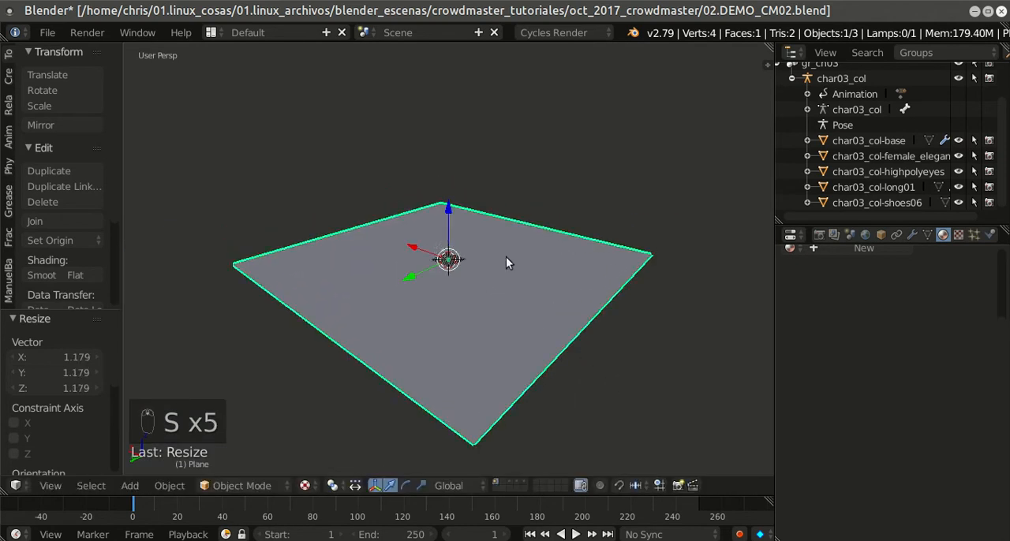
scroll(474, 245, up, 2)
scroll(470, 246, down, 2)
mouse_move(470, 245)
middle_down()
mouse_move(540, 234)
mouse_move(481, 253)
middle_up()
scroll(504, 245, up, 2)
scroll(504, 244, down, 2)
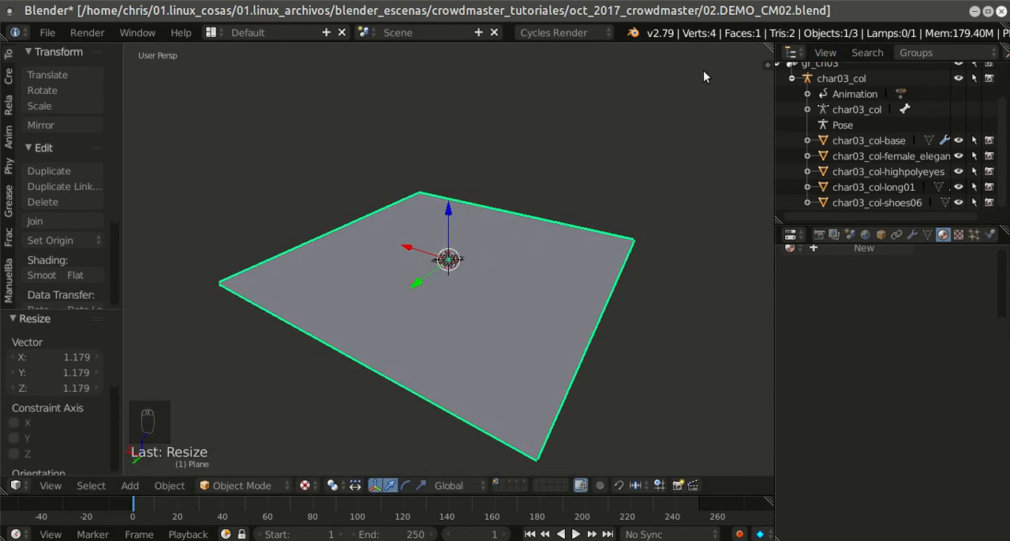
click(210, 34)
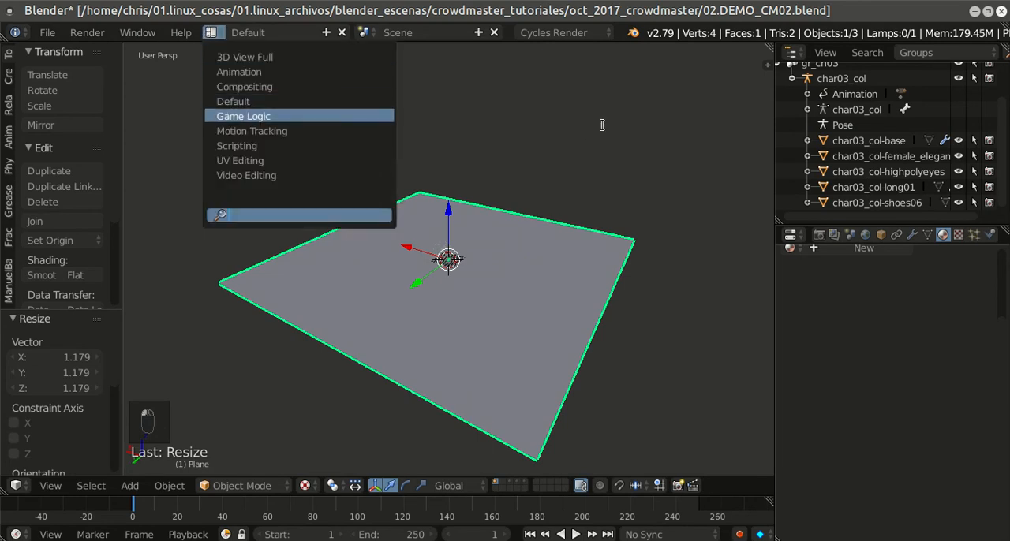
click(527, 115)
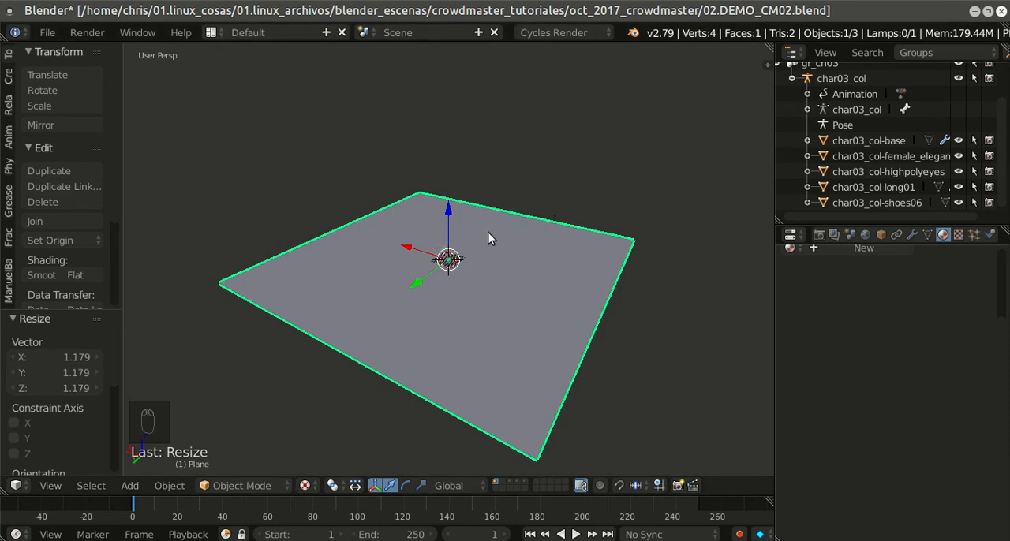
Step: Duplicate the Default screen layout, name the copy CrowdMaster and make it the active layout
click(325, 32)
click(290, 33)
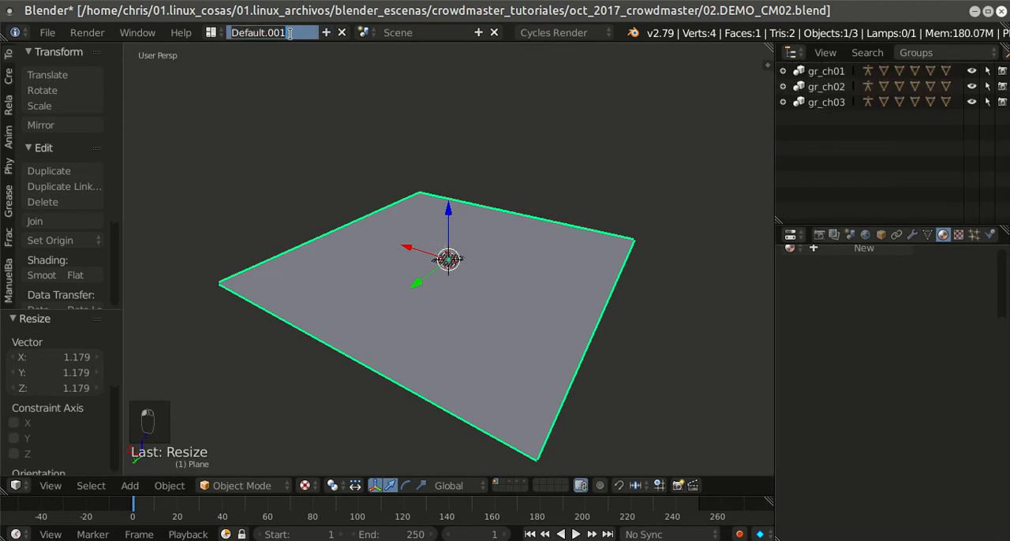
text(CDr)
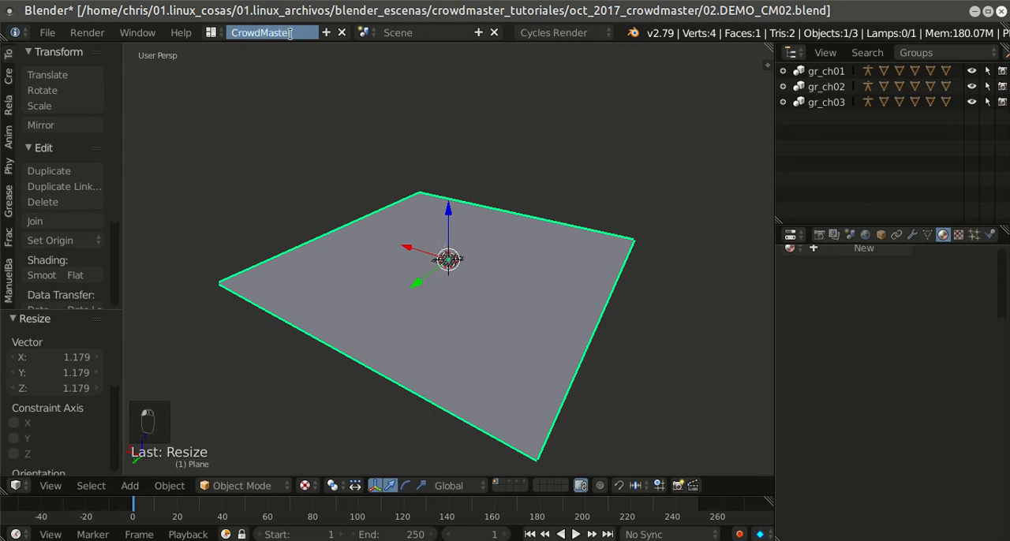
key(Return)
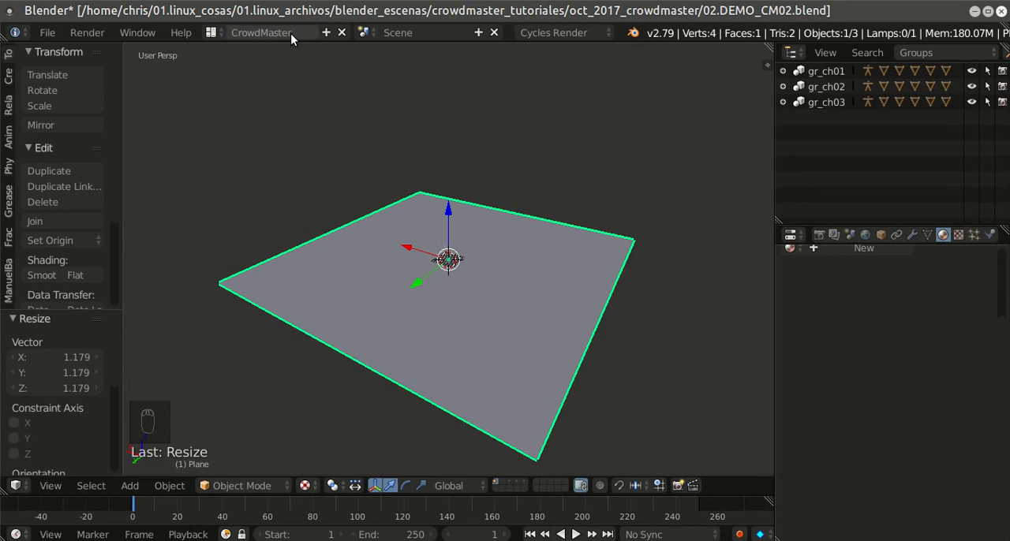
click(212, 33)
click(256, 97)
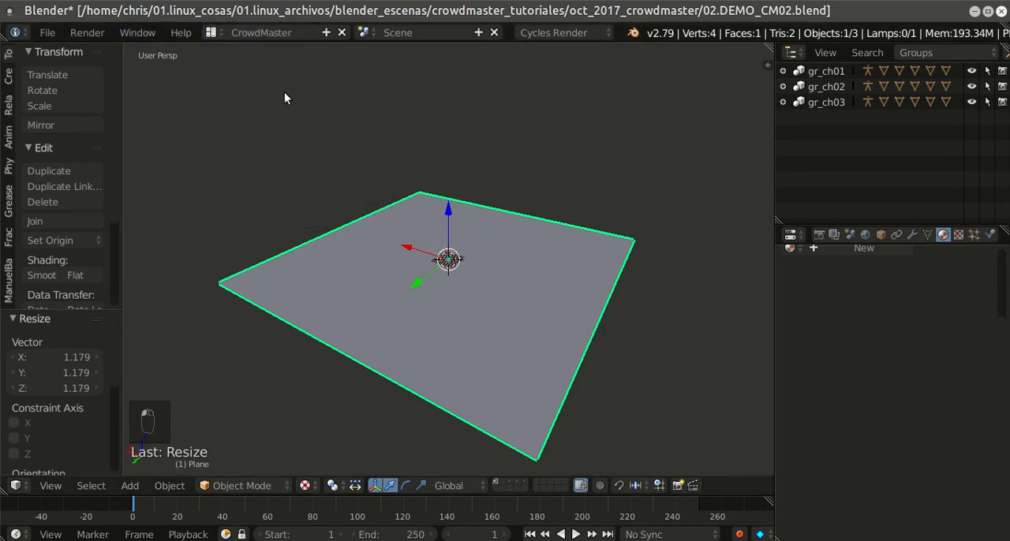
Step: Split the 3D view into one large and two smaller areas, and change both smaller areas to Node Editors
drag(768, 47, 363, 318)
click(19, 488)
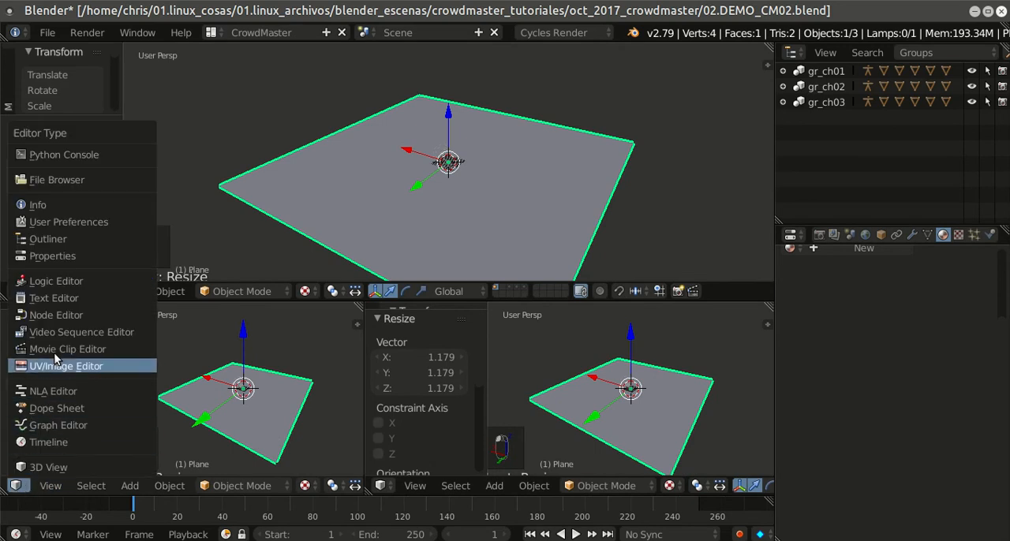
click(64, 317)
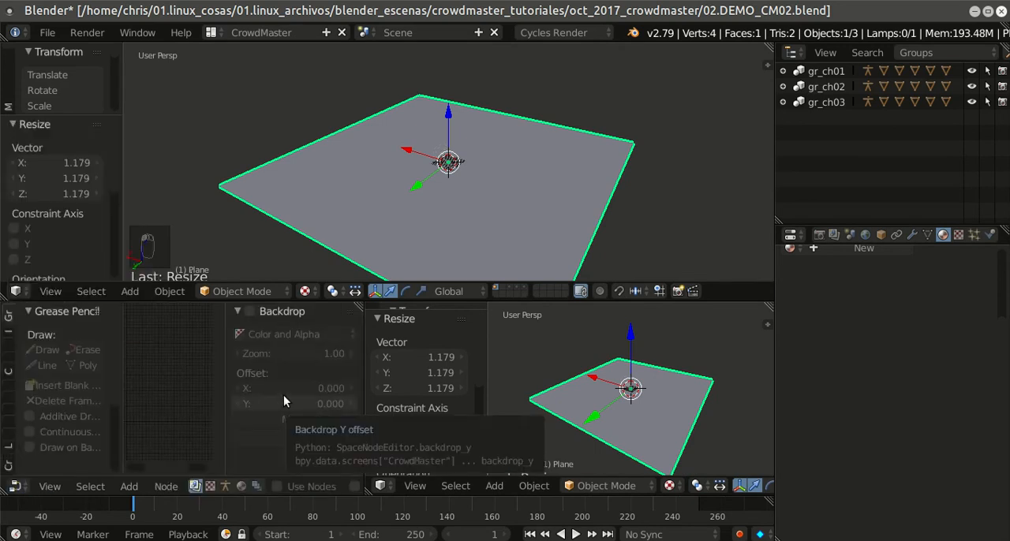
key(t)
key(t)
key(n)
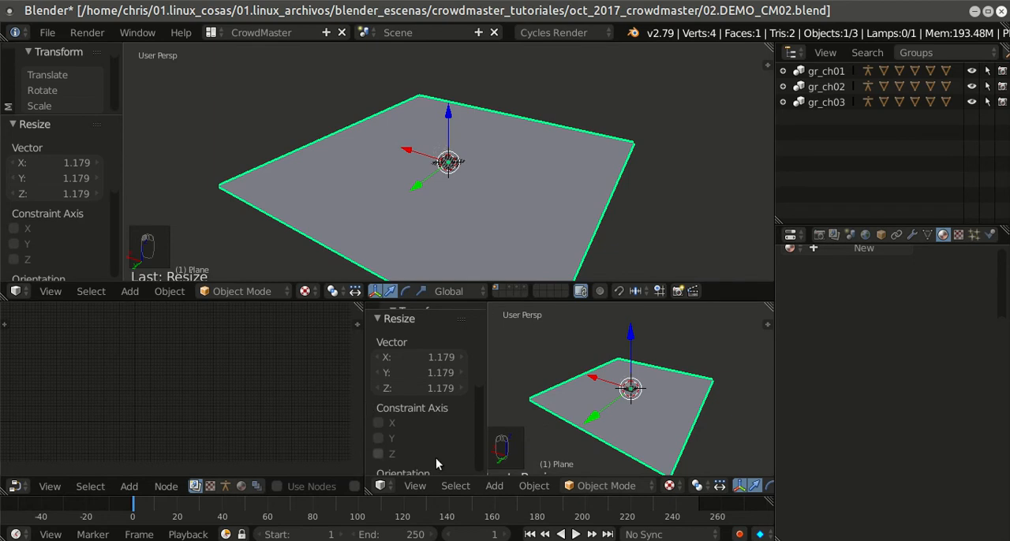
click(381, 485)
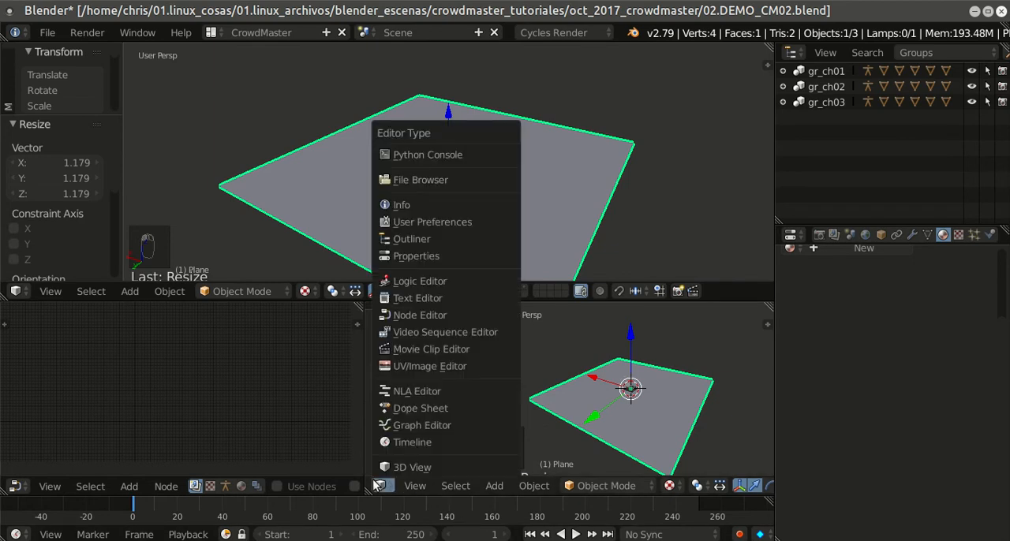
click(413, 315)
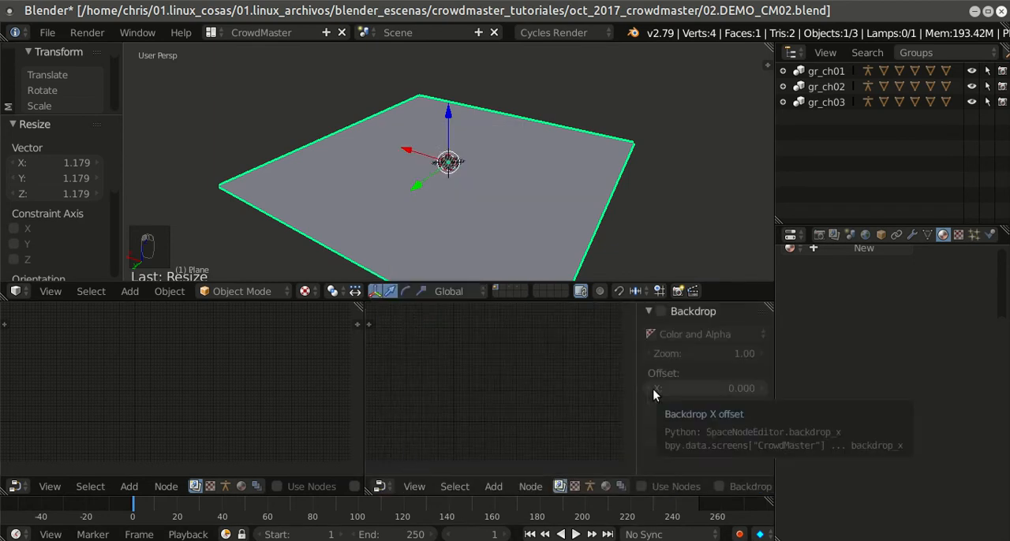
Step: Hide the properties region of the second Node Editor and show the CrowdMaster tools in its tool shelf
key(t)
key(t)
key(t)
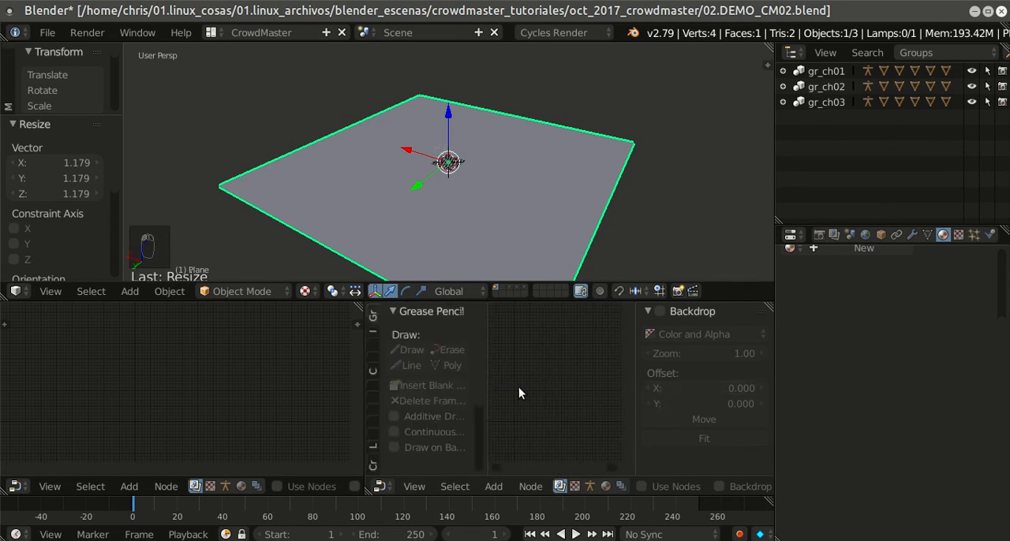
key(n)
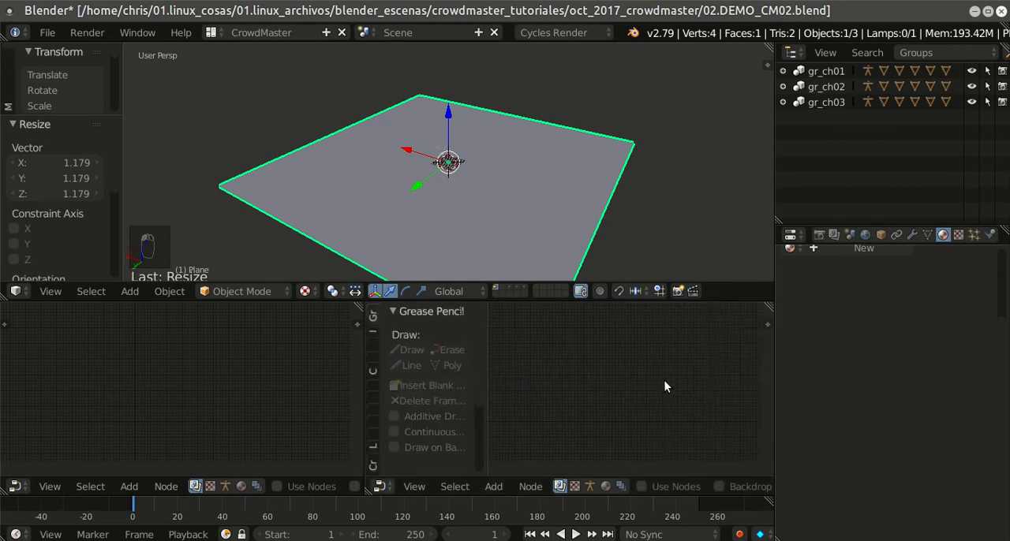
click(374, 465)
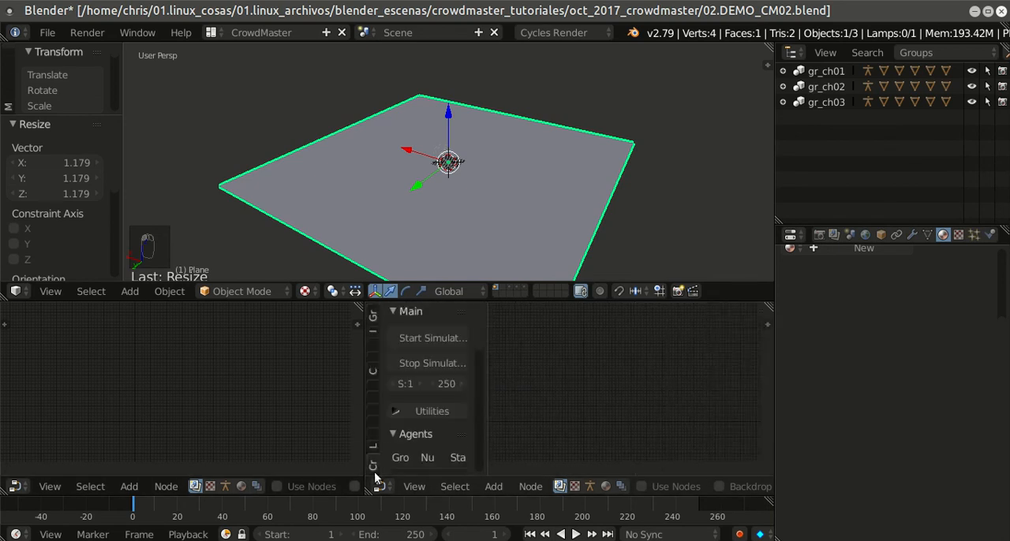
key(n)
drag(4, 321, 119, 324)
click(8, 467)
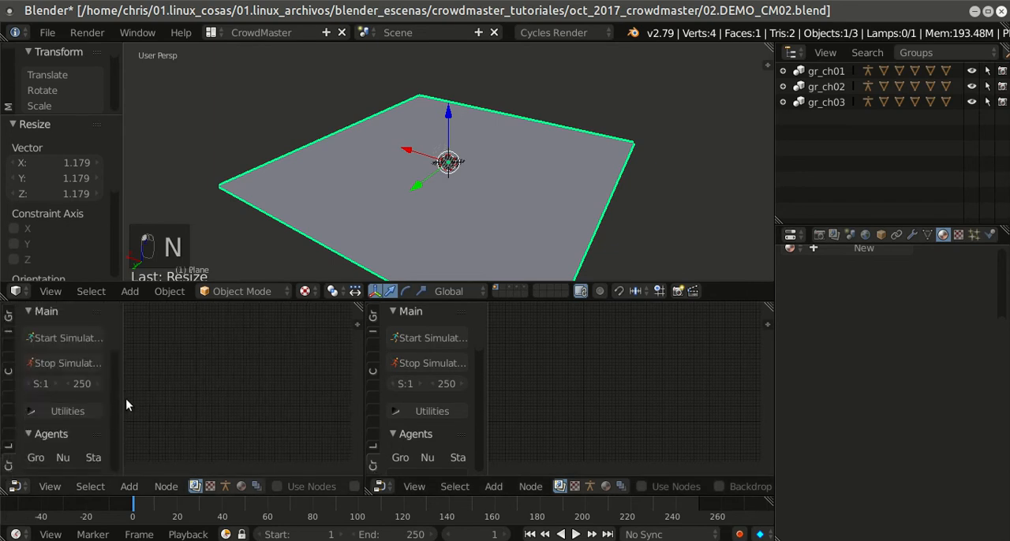
key(n)
key(n)
key(t)
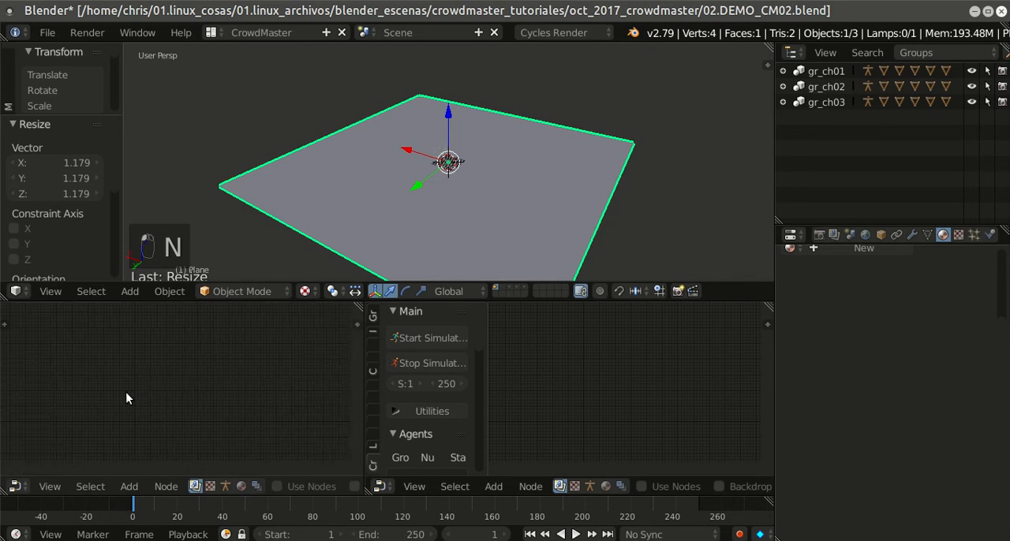
Step: Set the first Node Editor to the human-figure tree type and the second to the stacked-squares tree type
click(226, 486)
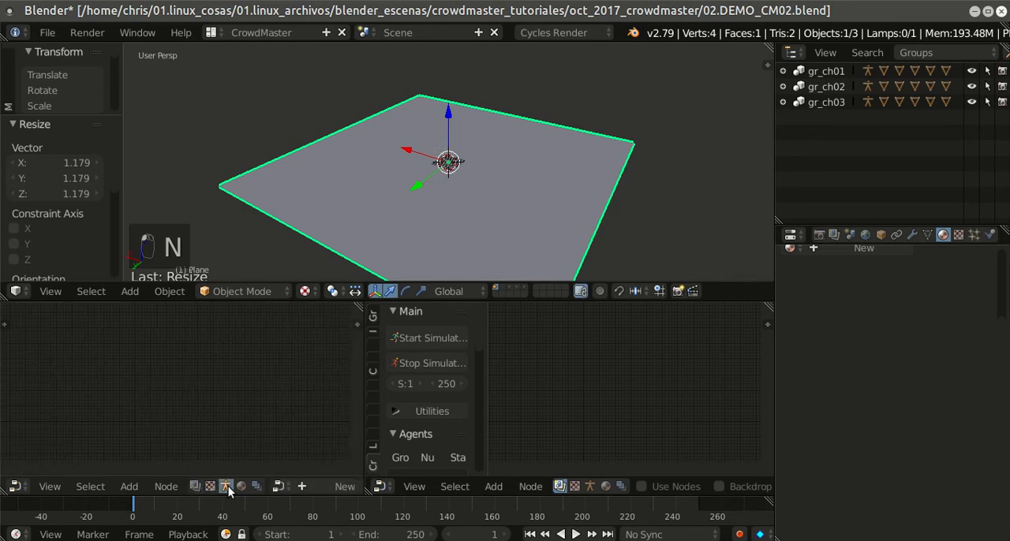
scroll(228, 487, down, 5)
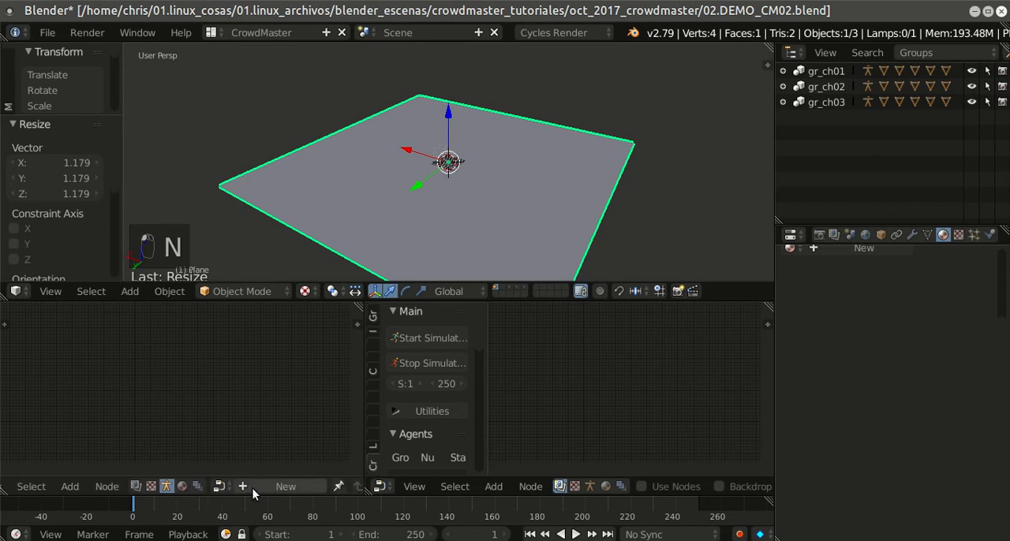
scroll(178, 484, down, 2)
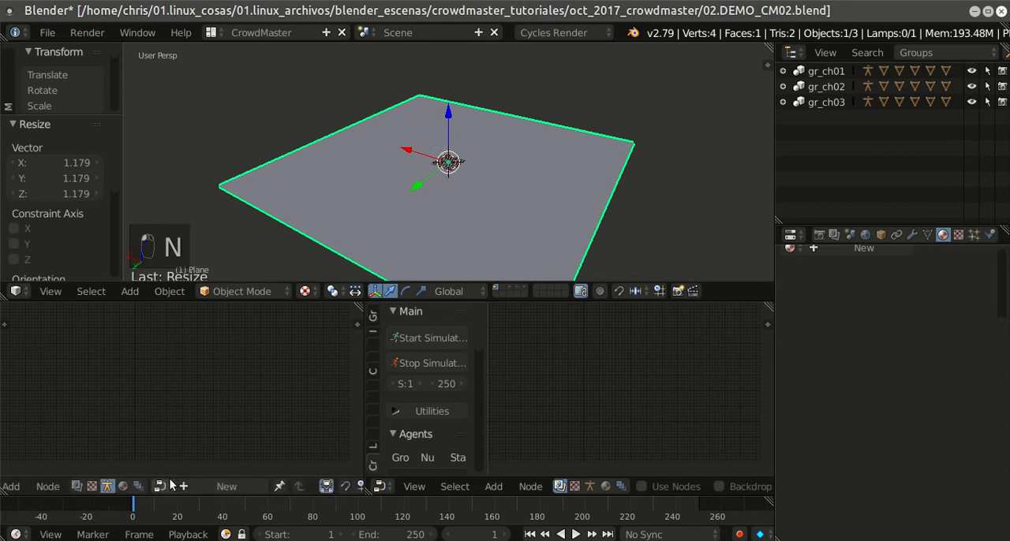
click(621, 486)
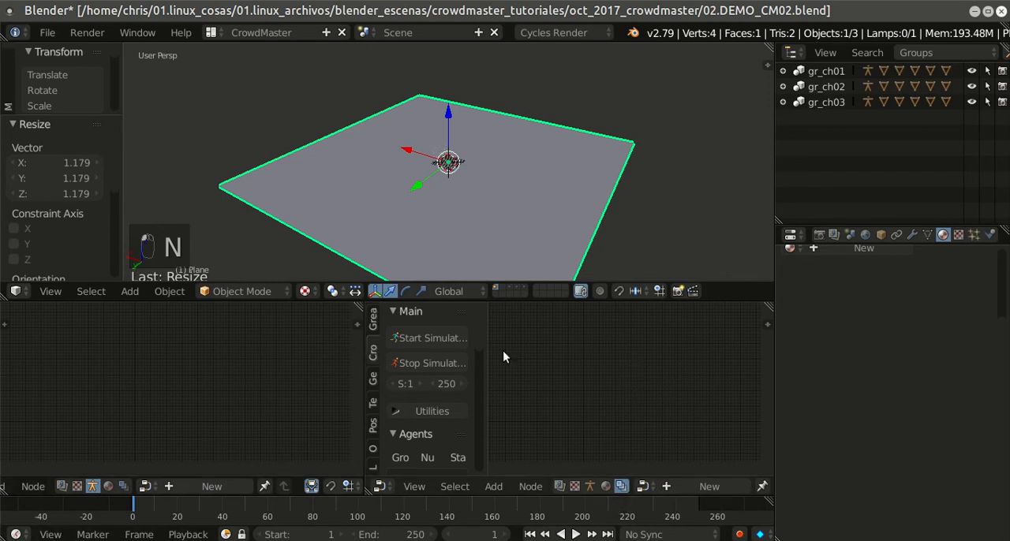
Step: Widen the second Node Editor and its CrowdMaster tool shelf, and save the file
drag(365, 377, 338, 378)
drag(460, 374, 491, 375)
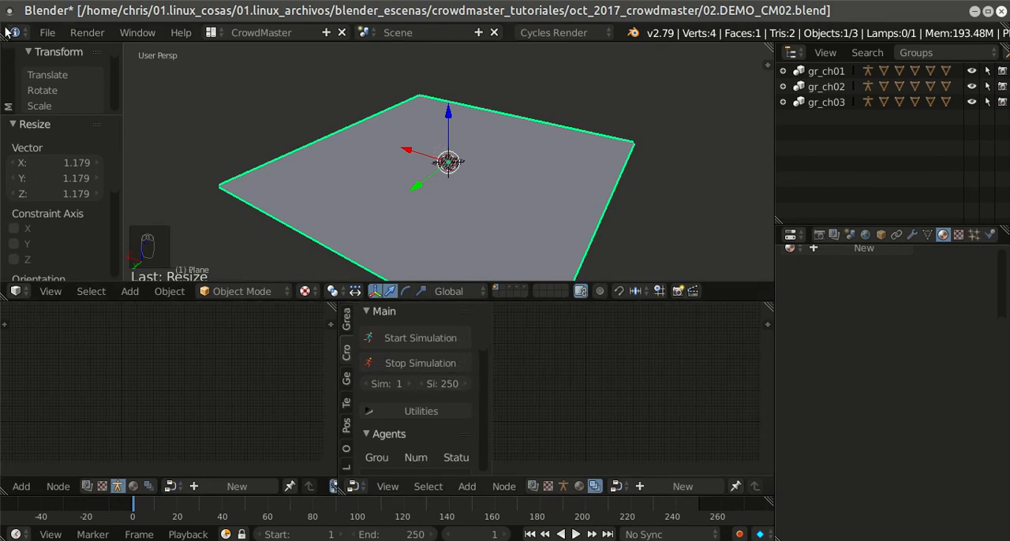
click(49, 32)
click(79, 146)
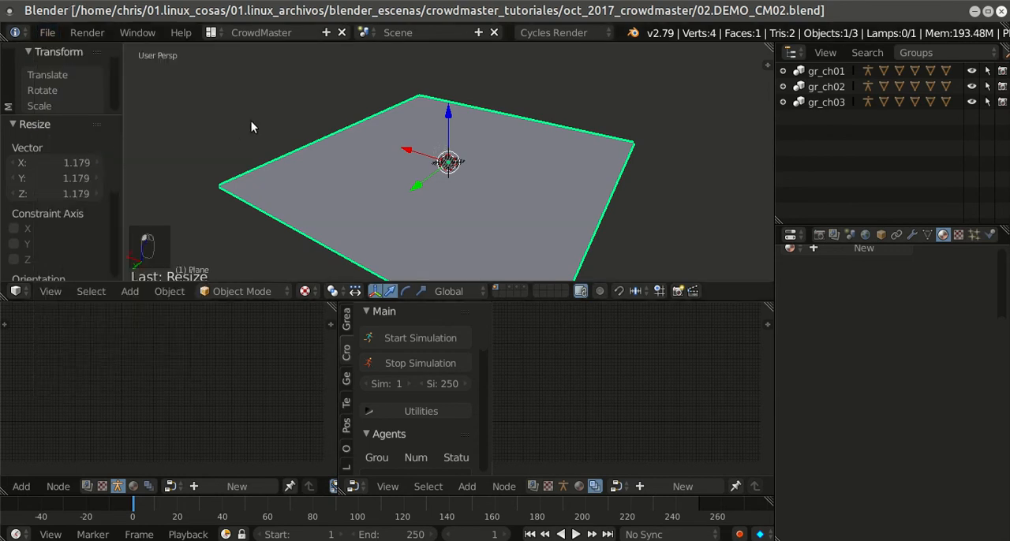
Step: Give the ground plane a new material and darken its diffuse color to a grey of about 0.162
scroll(598, 216, down, 1)
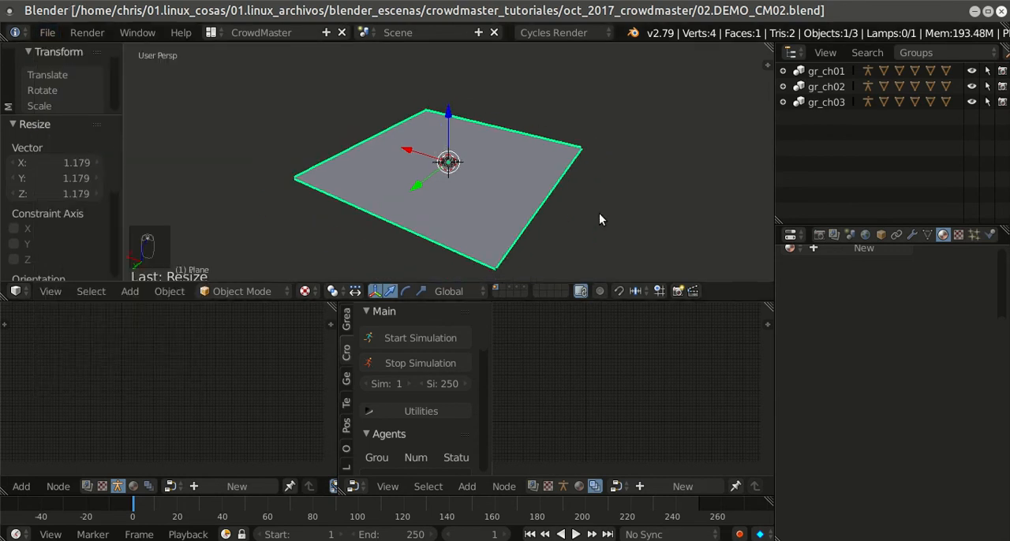
scroll(596, 212, up, 2)
scroll(588, 197, down, 2)
scroll(564, 202, up, 2)
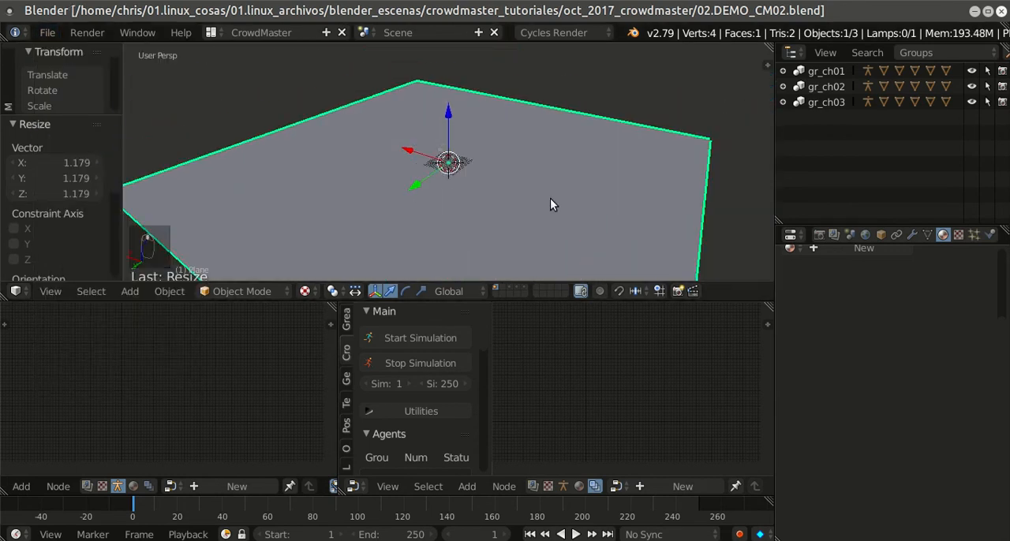
scroll(526, 197, down, 3)
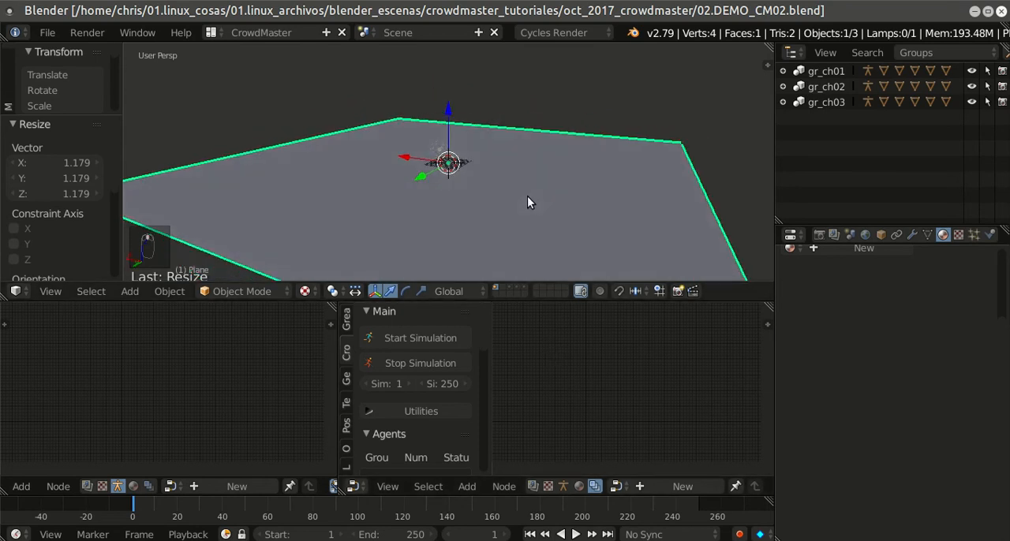
right_click(536, 204)
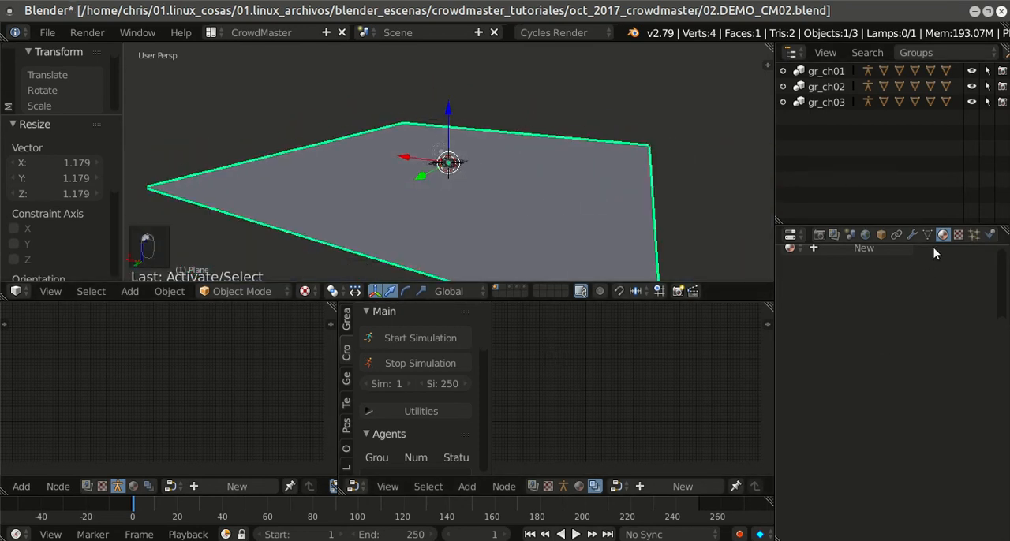
click(867, 338)
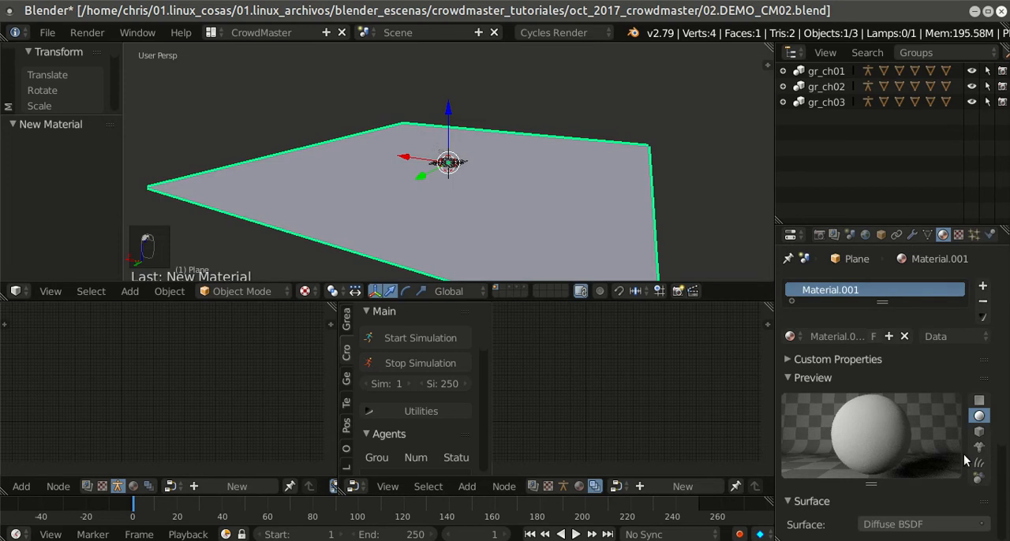
scroll(955, 418, down, 4)
click(943, 433)
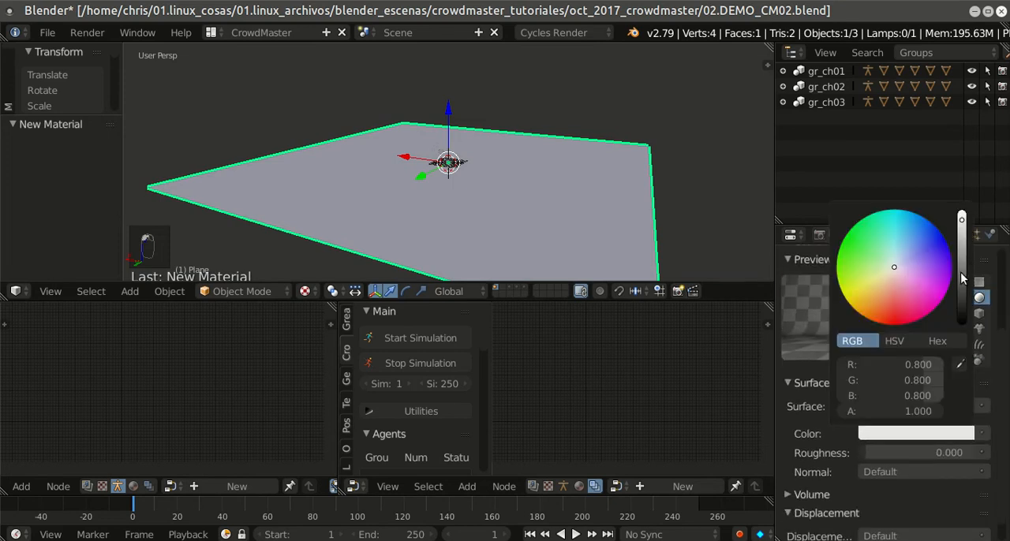
drag(962, 274, 966, 292)
Step: In front view, move the lamp about 52.7 units along X and 53.9 units up along Z
middle_drag(605, 208, 488, 179)
key(KP_1)
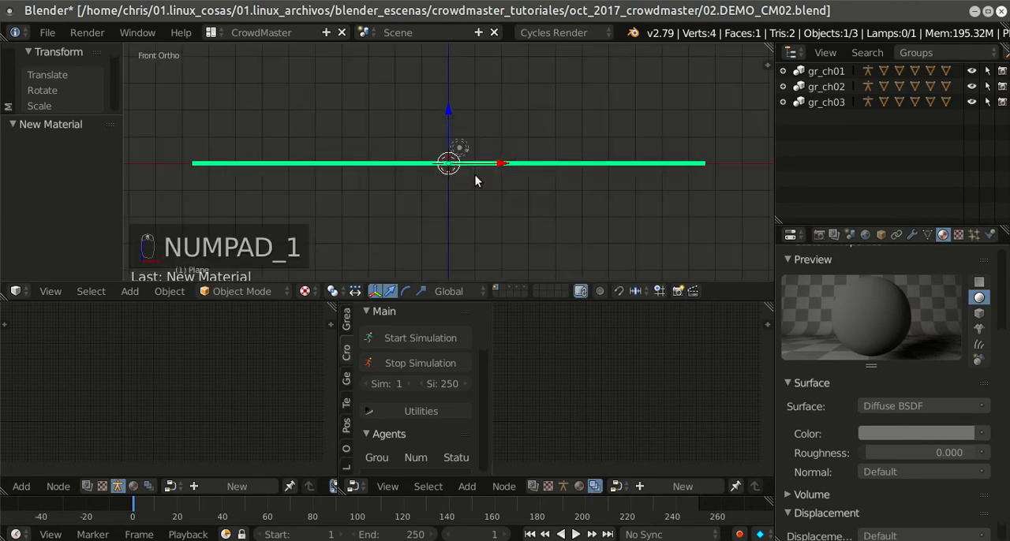
right_click(464, 150)
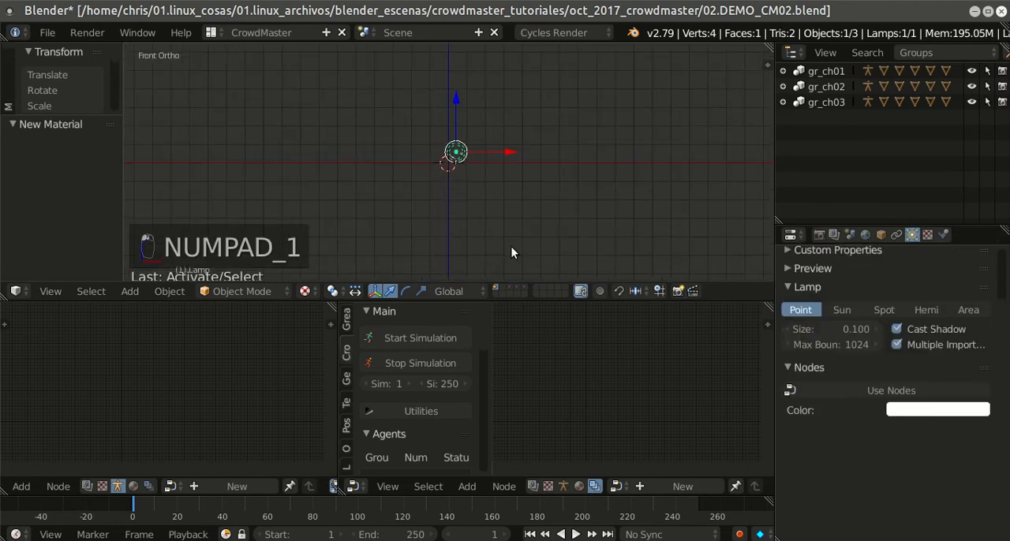
key(g)
click(607, 152)
Step: Change the lamp type to Sun with node-based emission and set its strength to 3
click(838, 310)
click(907, 436)
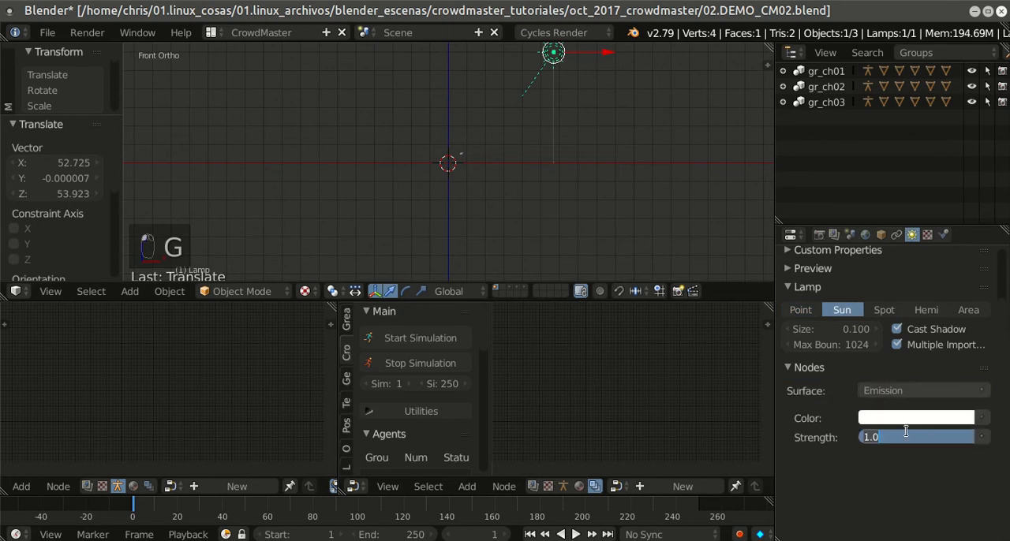
text(3)
key(Return)
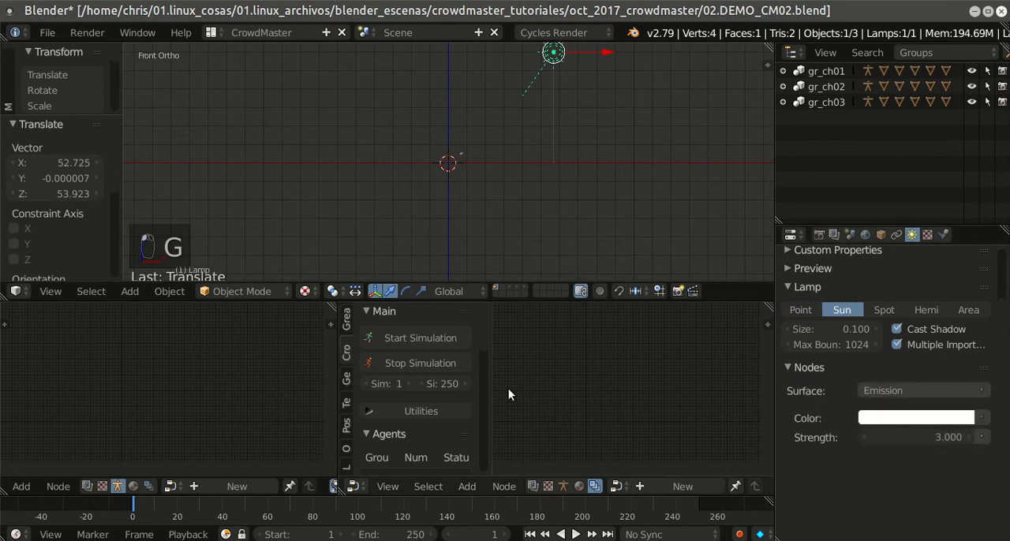
Step: Display the 3D view in rendered shading and raise the sun lamp's strength to 8
key(shift+z)
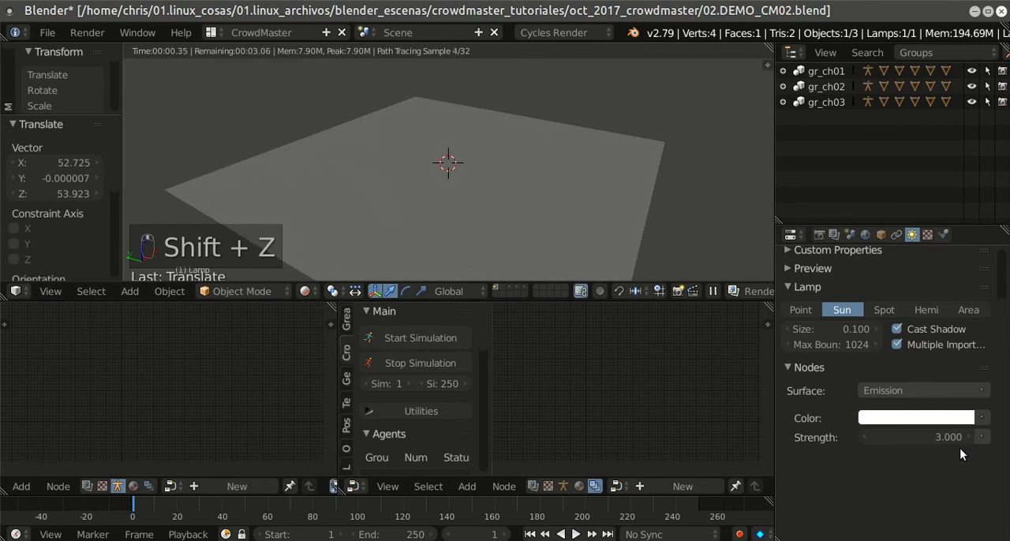
click(940, 435)
text(8)
key(Return)
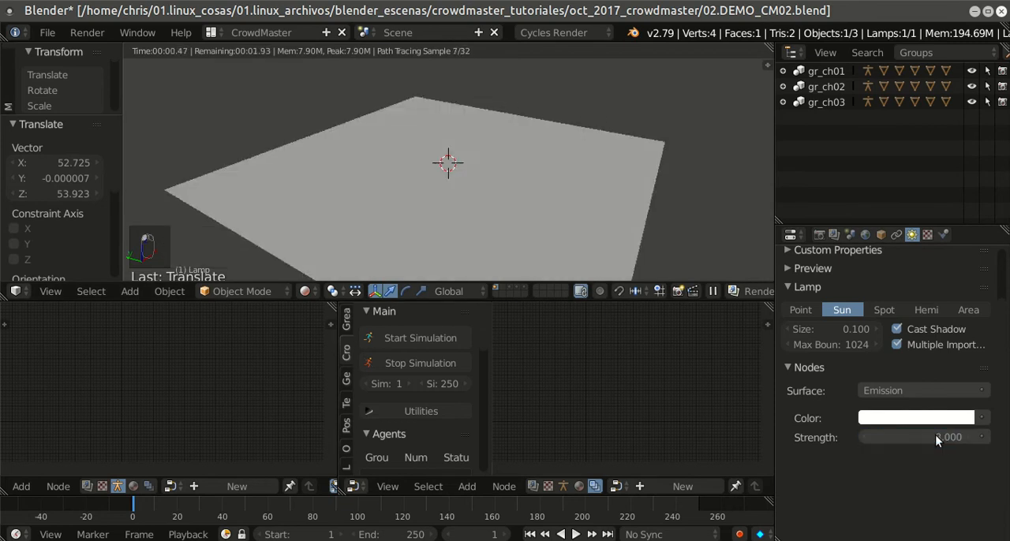
Step: Darken the ground plane material's diffuse color further and return the 3D view to solid shading
right_click(611, 219)
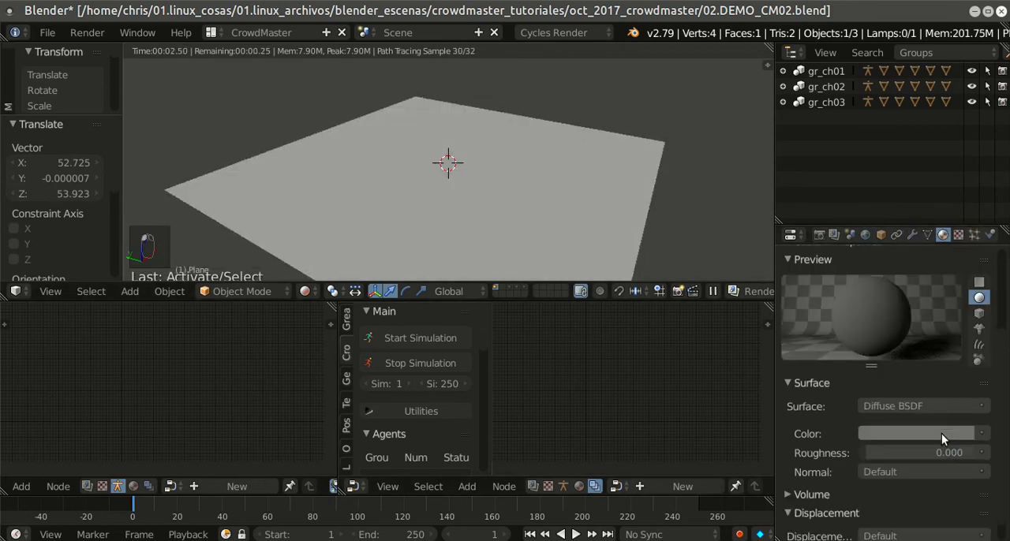
click(972, 434)
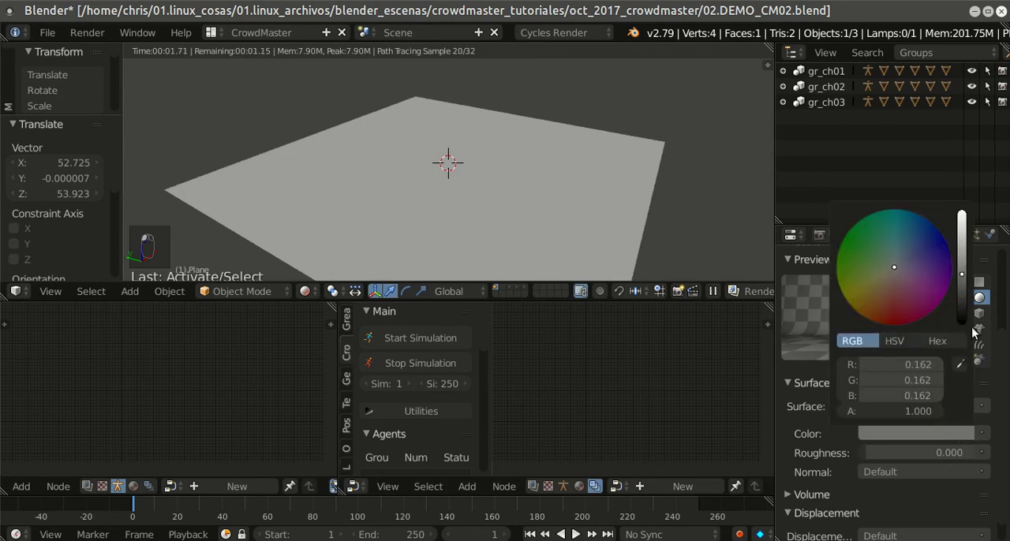
drag(961, 274, 962, 294)
key(shift+z)
scroll(572, 192, down, 2)
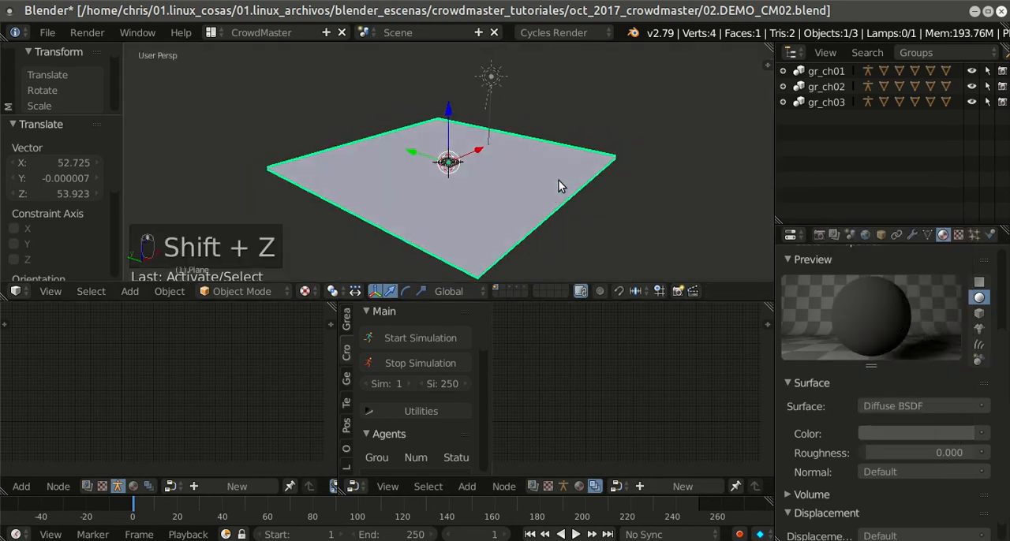
Step: Enable Free Hdr LA in the world settings and choose the INDUSTRIAL environment
click(868, 234)
scroll(809, 440, down, 1)
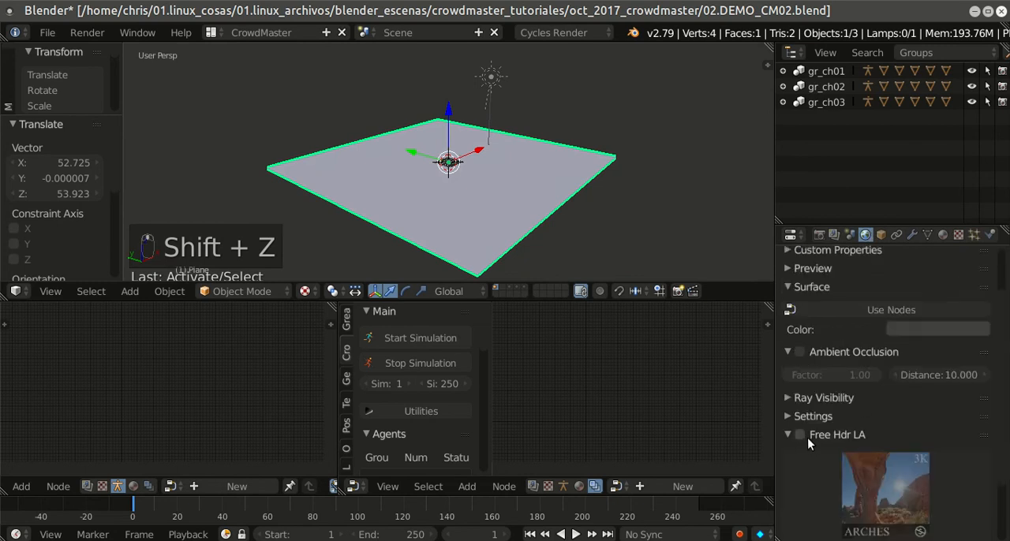
click(806, 437)
scroll(893, 425, down, 3)
click(879, 451)
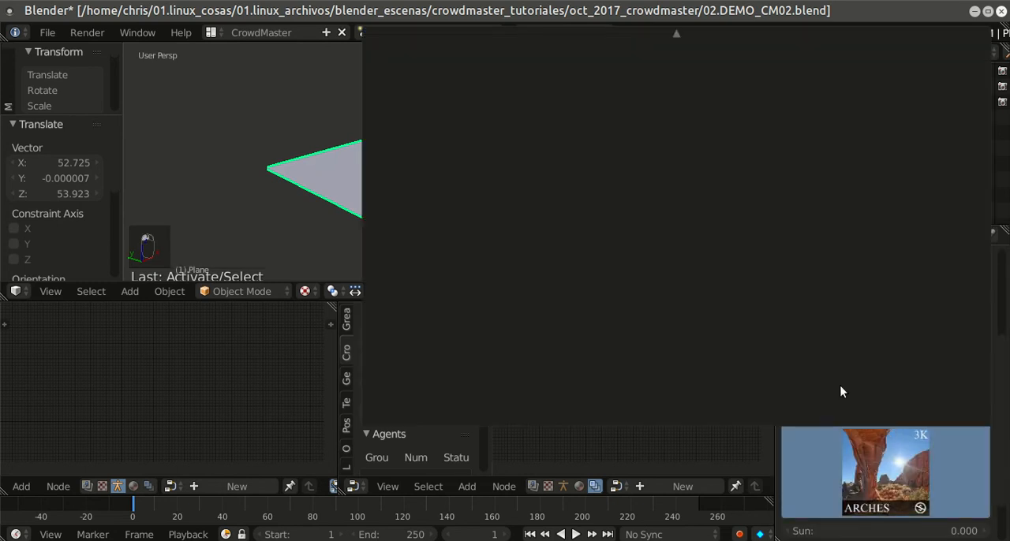
mouse_move(693, 32)
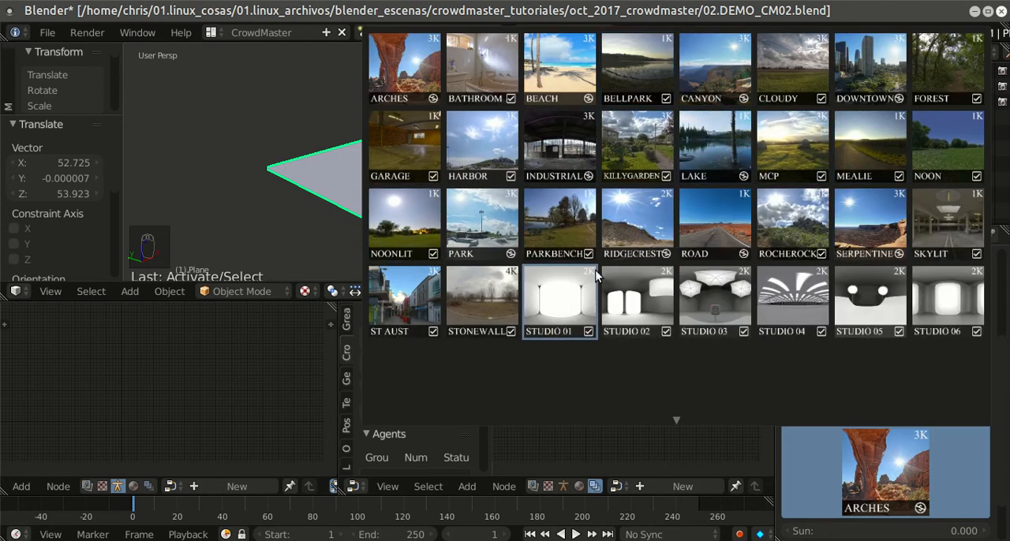
click(580, 149)
Step: Turn on World Background in the 3D view's display settings
scroll(570, 174, down, 2)
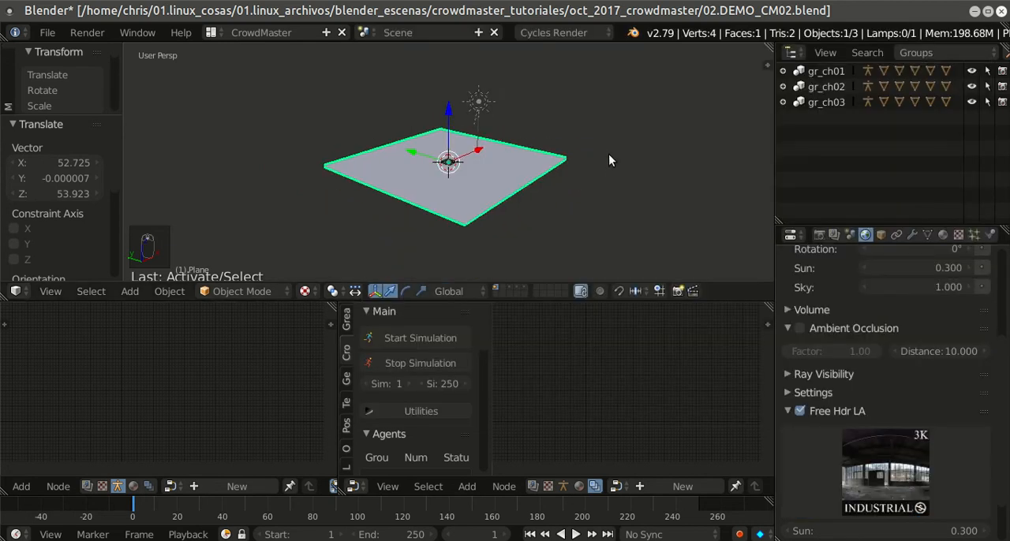
key(KP_5)
key(KP_5)
key(KP_5)
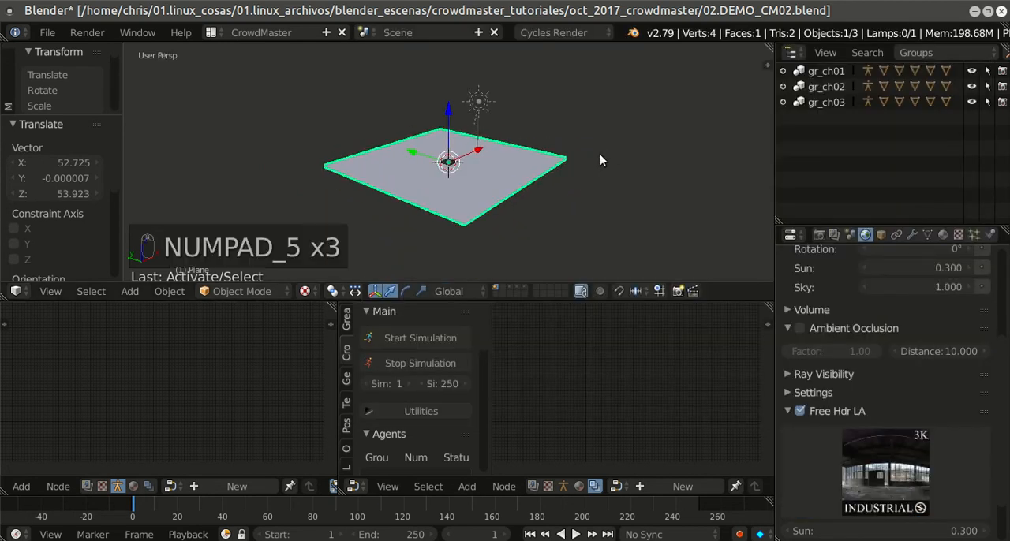
click(768, 67)
scroll(724, 144, down, 12)
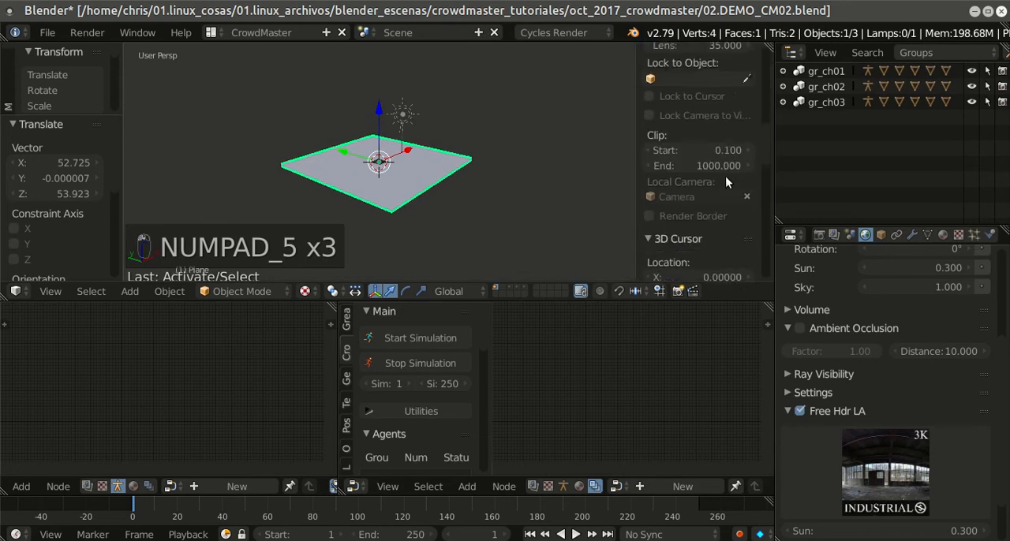
scroll(726, 174, down, 7)
click(644, 173)
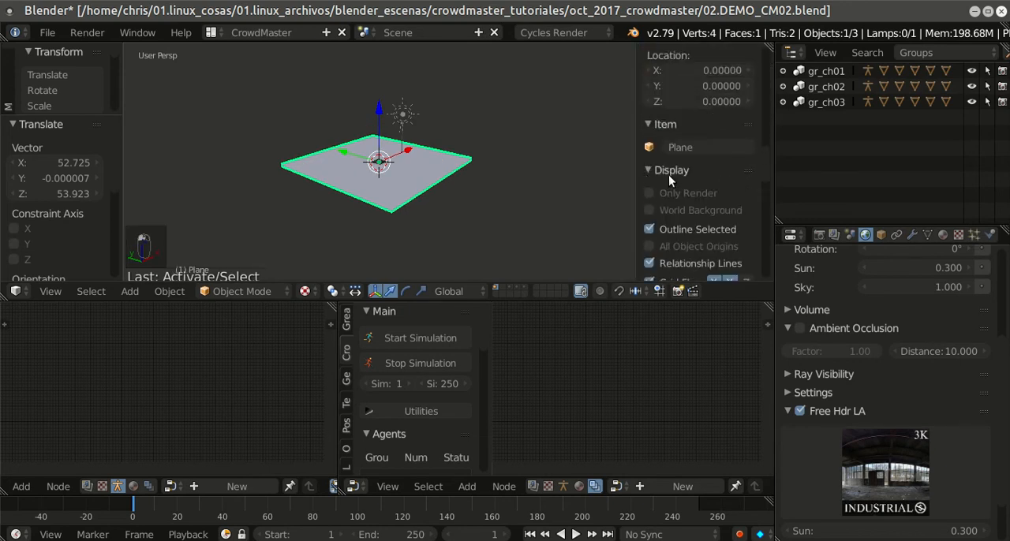
scroll(681, 193, down, 2)
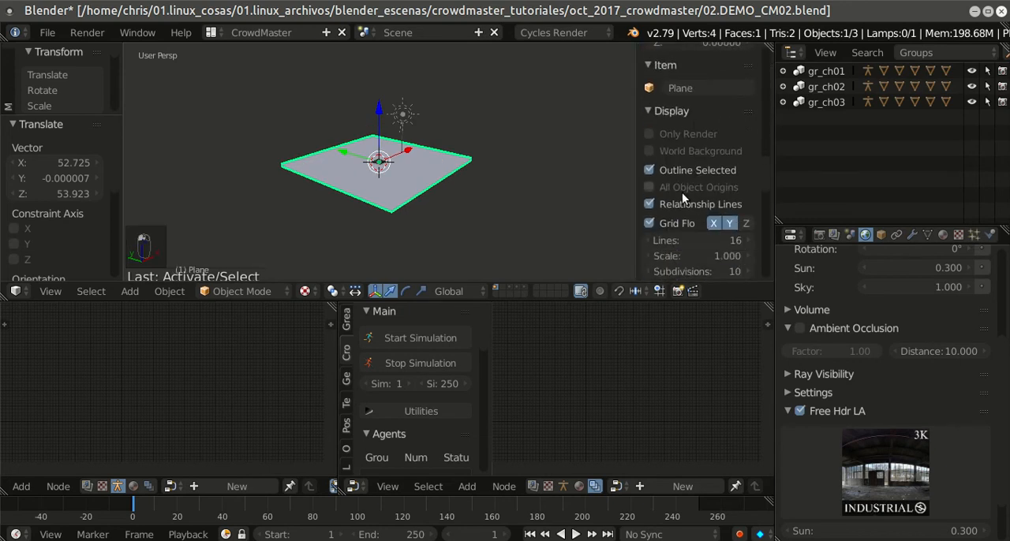
click(649, 151)
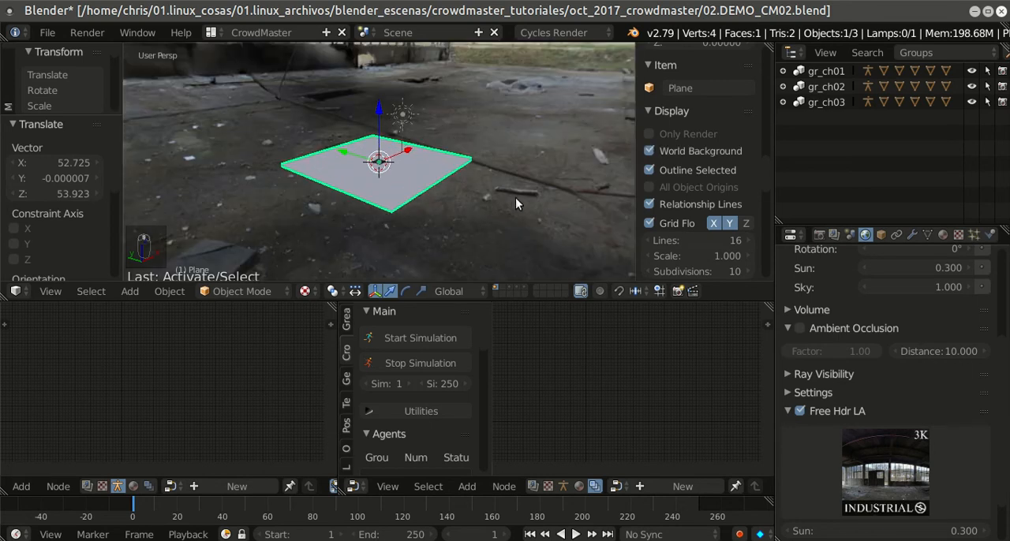
Step: Hide the 3D view's properties sidebar and view the ground plane up close against the HDR background
key(n)
middle_drag(518, 199, 636, 202)
scroll(615, 205, up, 4)
scroll(636, 201, up, 3)
scroll(635, 199, down, 2)
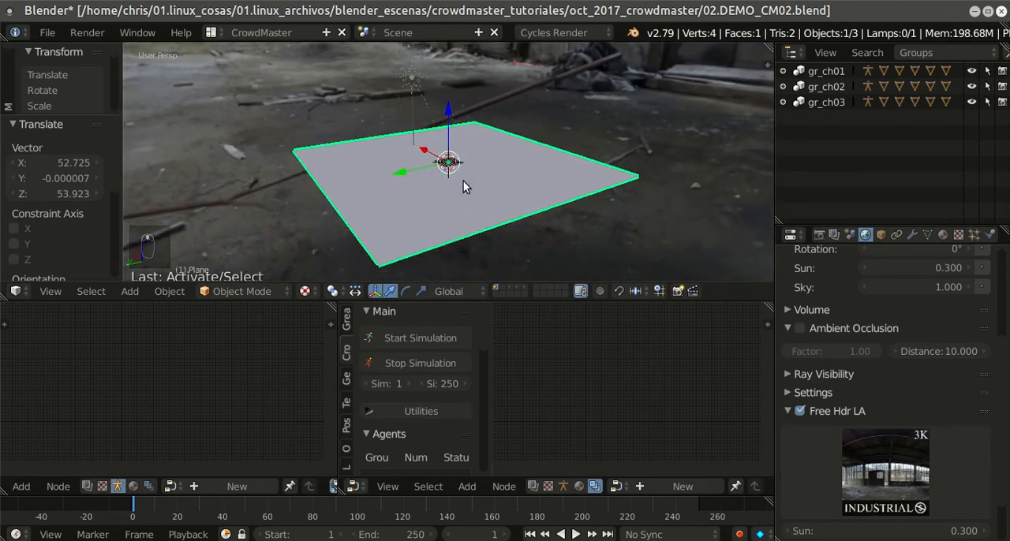
scroll(487, 169, up, 6)
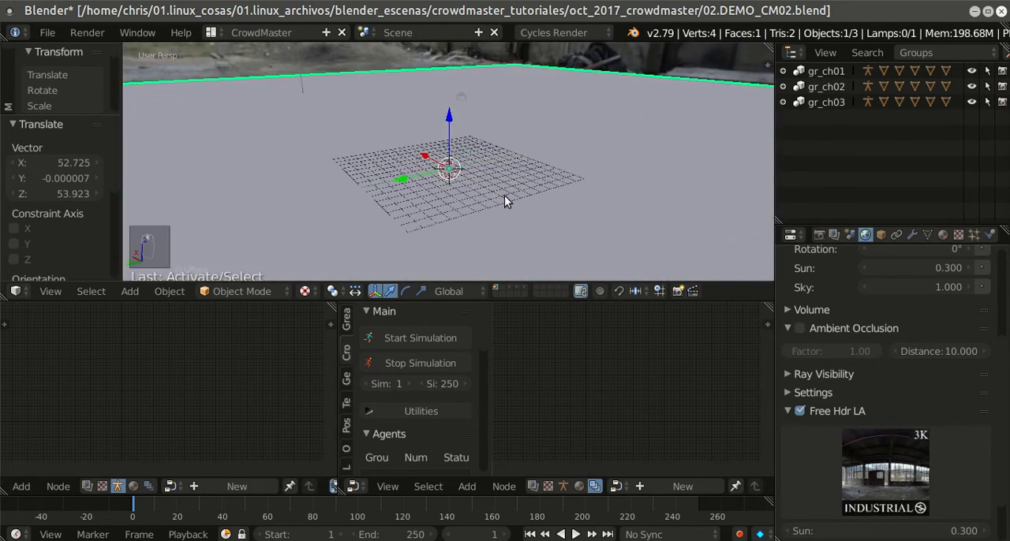
middle_drag(504, 195, 554, 202)
Step: Maximize the CrowdMaster agent-generation node editor and create a new node tree in it
key(shift+space)
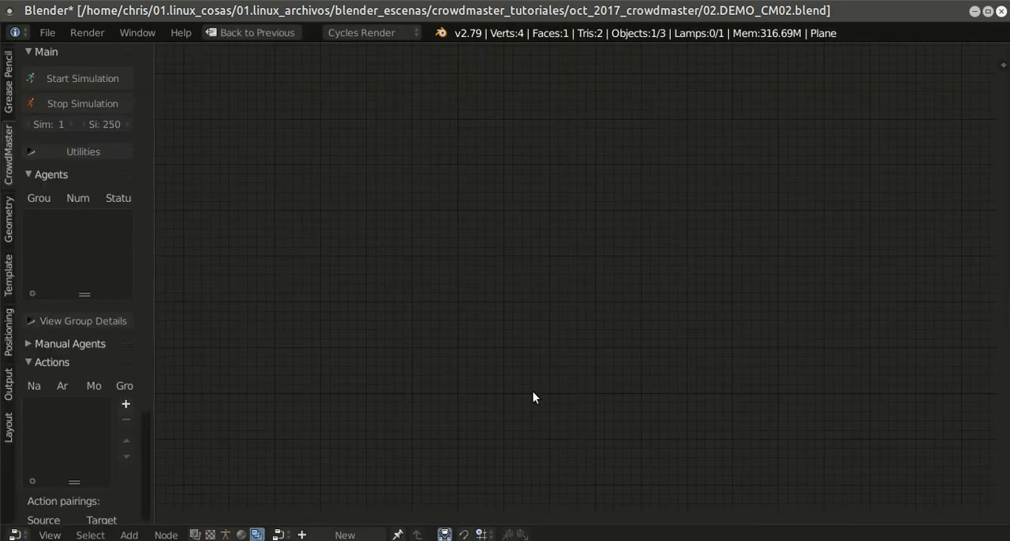
key(shift+a)
click(356, 535)
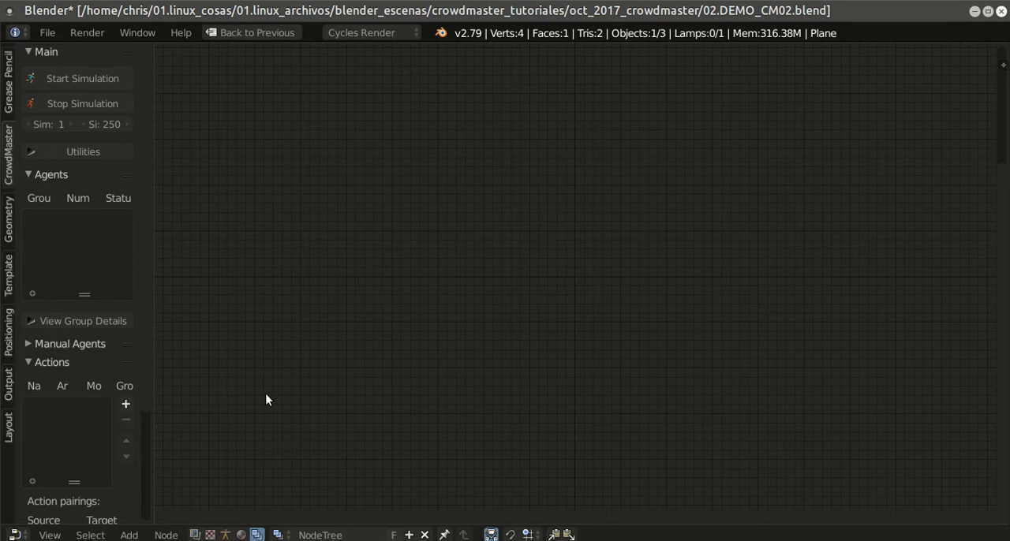
key(shift+a)
mouse_move(317, 352)
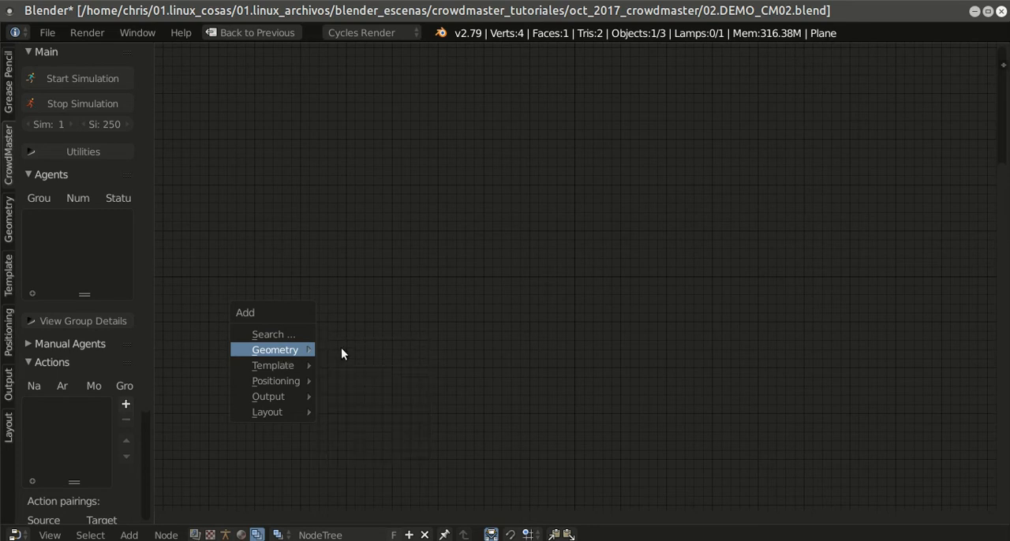
key(Escape)
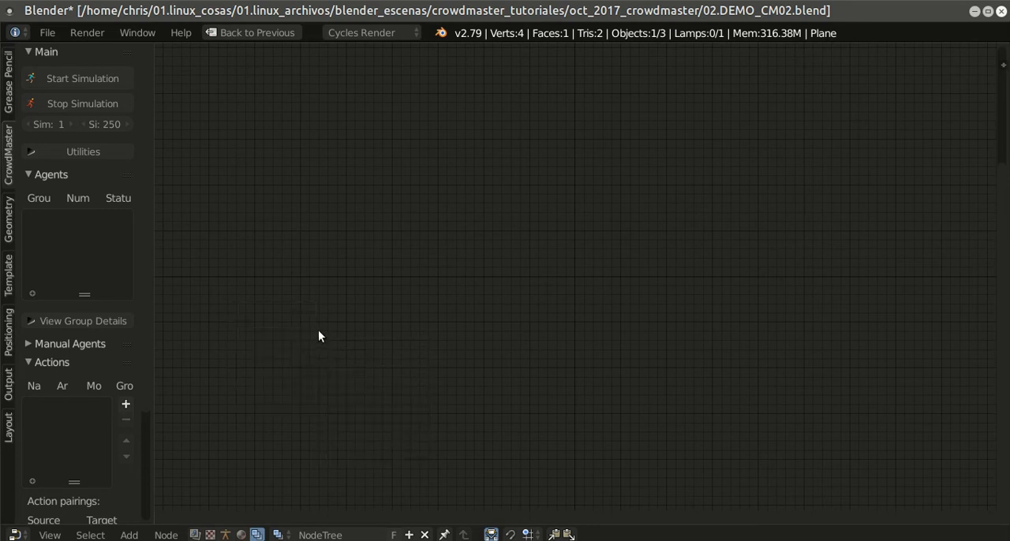
Step: Add a geometry Group node to the node tree and set its group to gr_ch01
key(shift+a)
click(379, 363)
click(295, 231)
scroll(315, 237, up, 1)
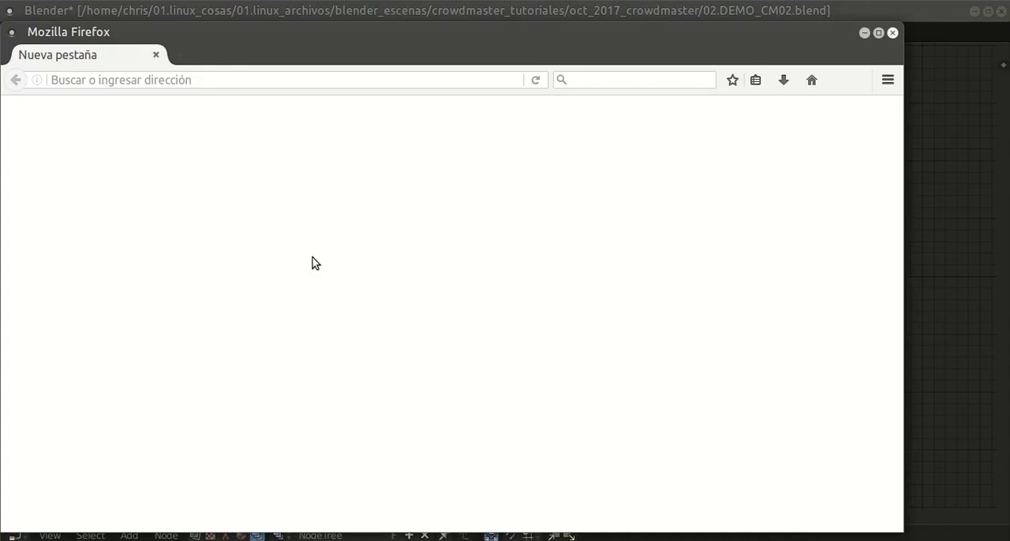
click(863, 32)
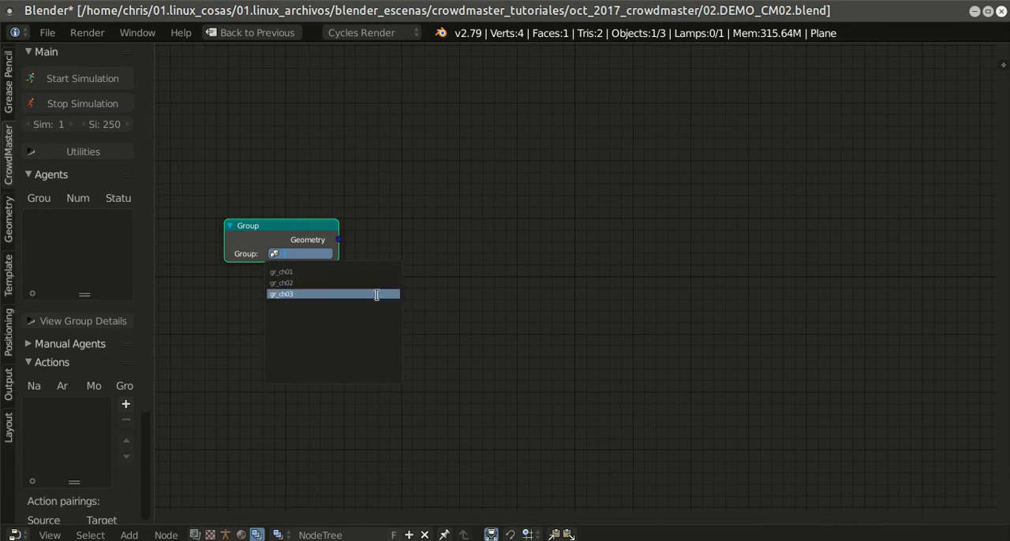
scroll(612, 328, up, 2)
middle_drag(515, 329, 761, 359)
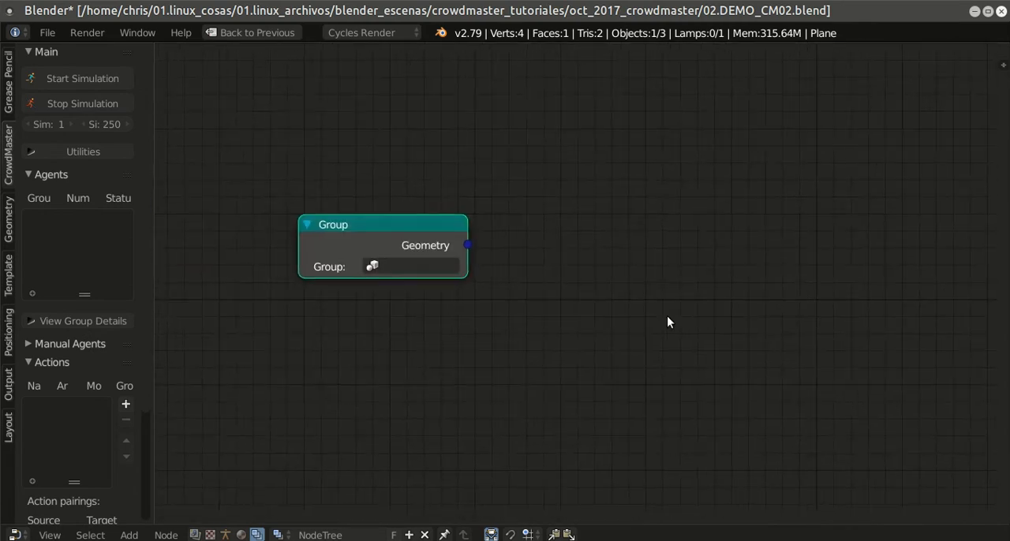
click(426, 267)
click(421, 290)
middle_drag(536, 293, 477, 299)
Step: Add a Template node beside the Group node and set its brain type to simulation01
key(shift+a)
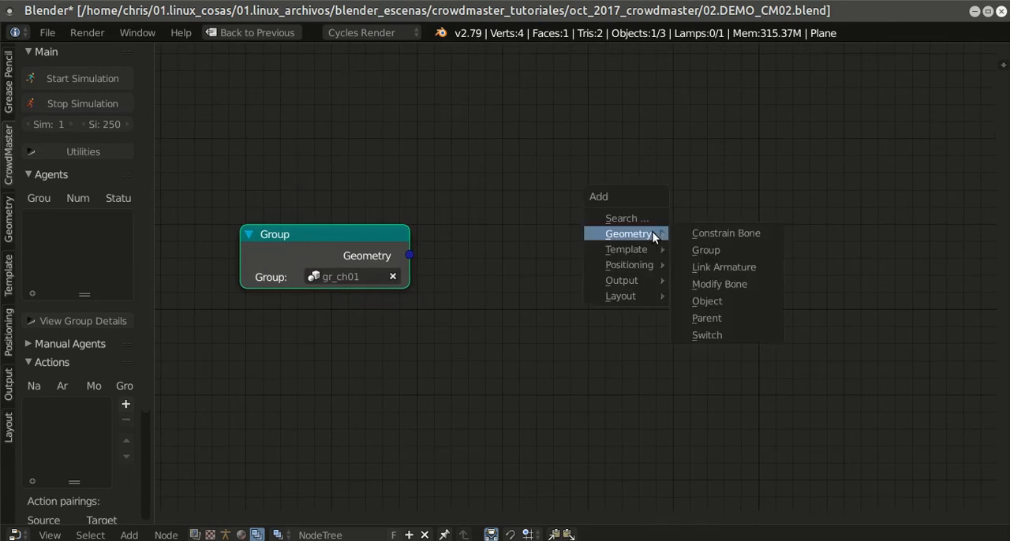
mouse_move(644, 251)
click(710, 249)
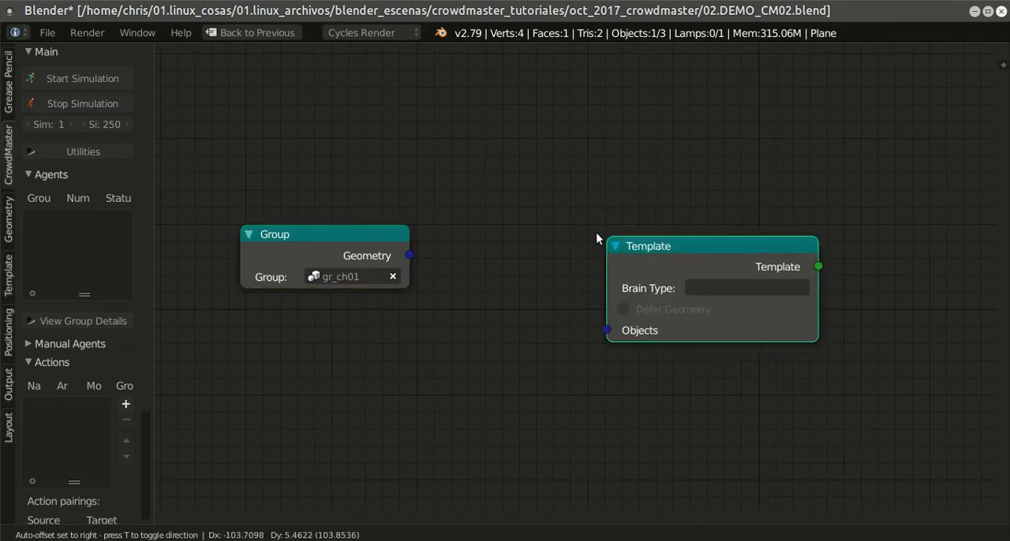
click(613, 252)
click(620, 240)
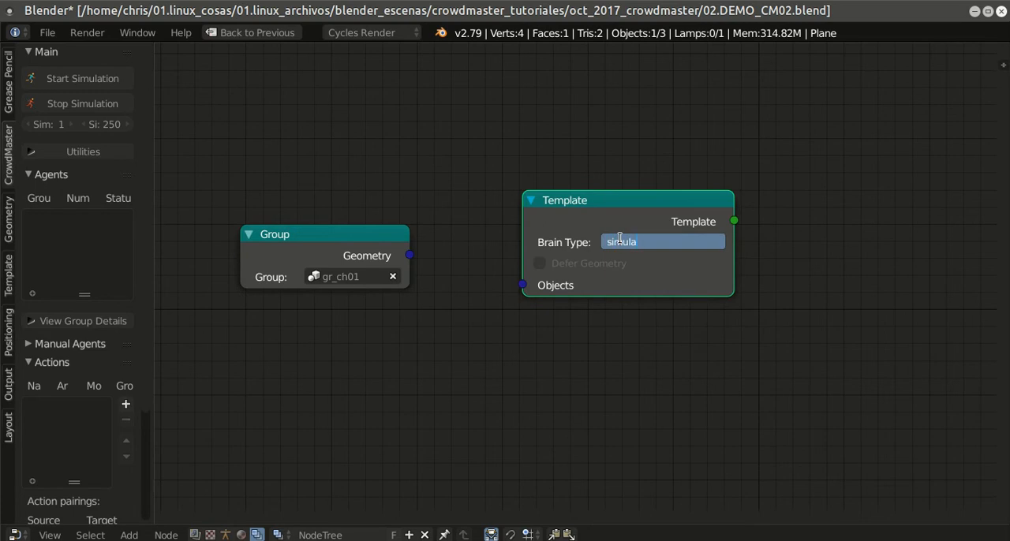
text(simulation01)
key(Return)
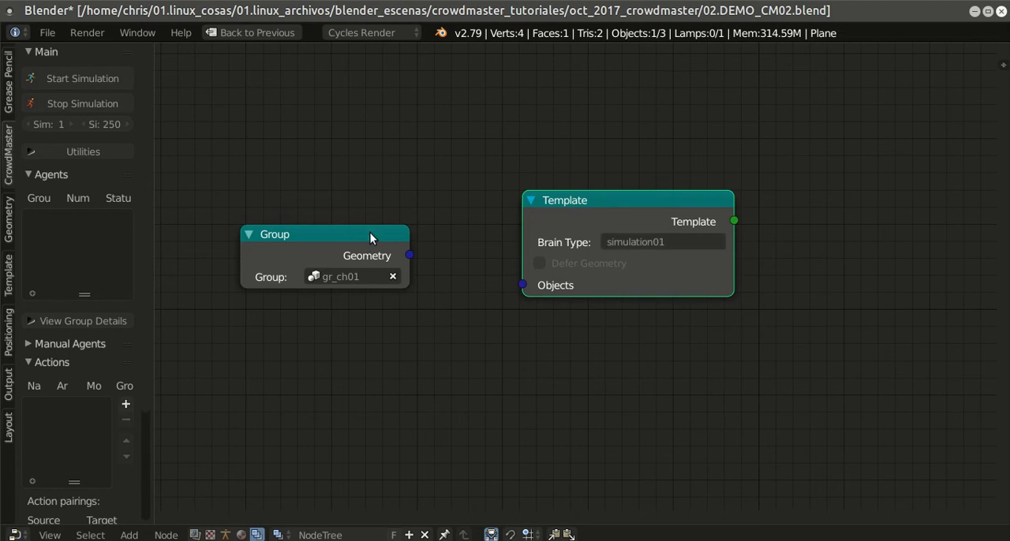
Step: Add a Random template node and place it beside the Template node
middle_drag(726, 266, 604, 315)
key(shift+a)
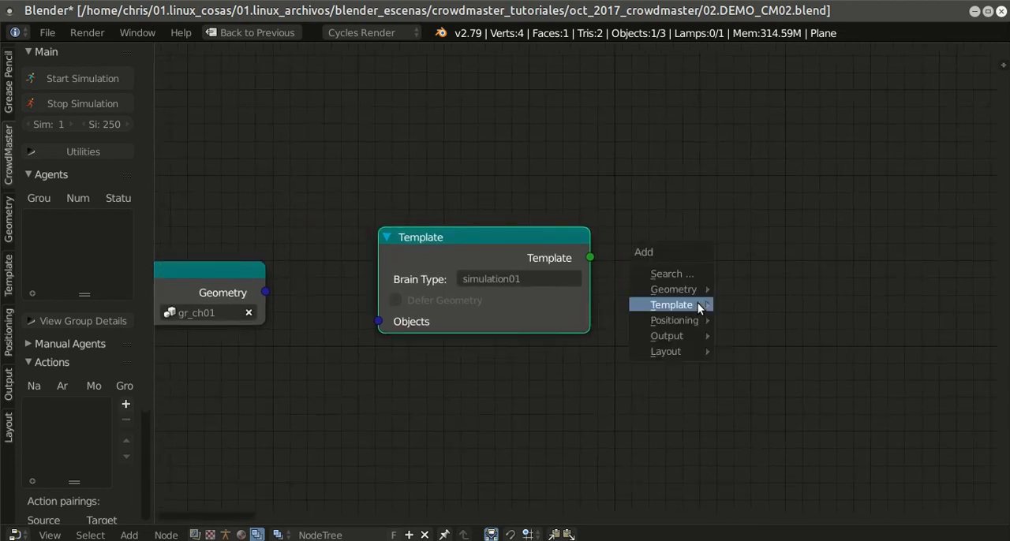
mouse_move(698, 306)
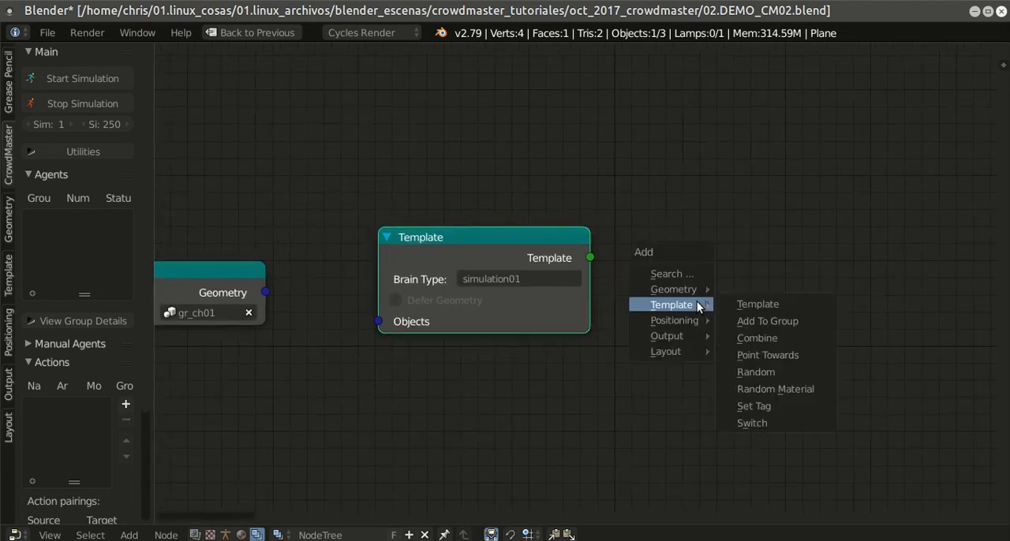
click(786, 369)
click(658, 210)
middle_drag(765, 361, 671, 407)
scroll(695, 280, down, 1)
middle_drag(727, 216, 700, 175)
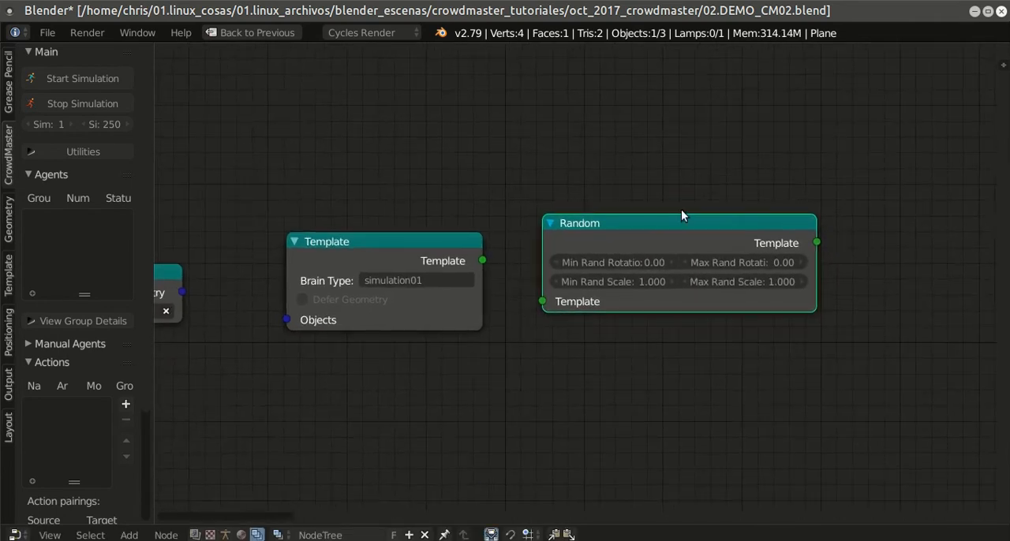
drag(676, 227, 670, 242)
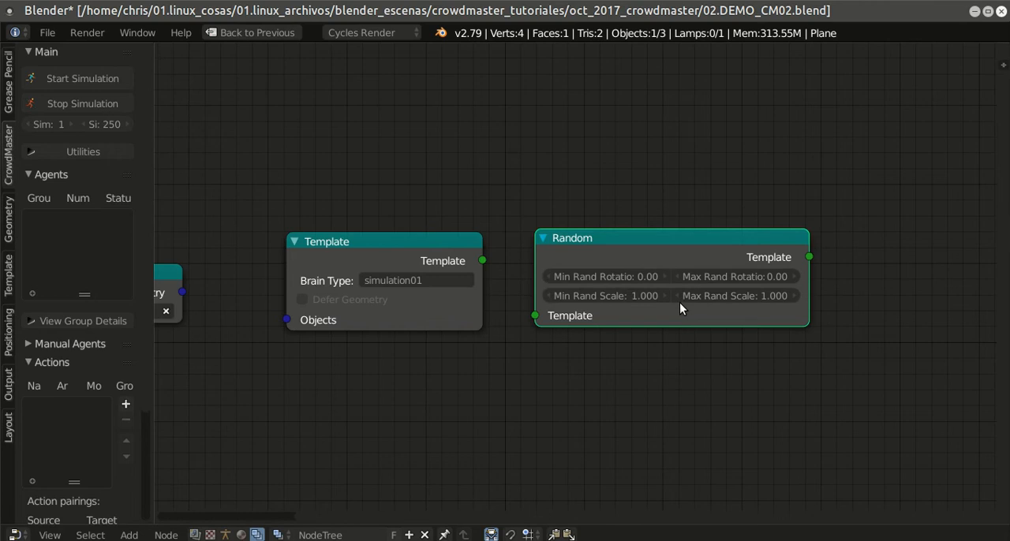
Step: Connect the Group node's Geometry output to the Template node's Objects input and move the Random node above the chain
drag(182, 292, 286, 319)
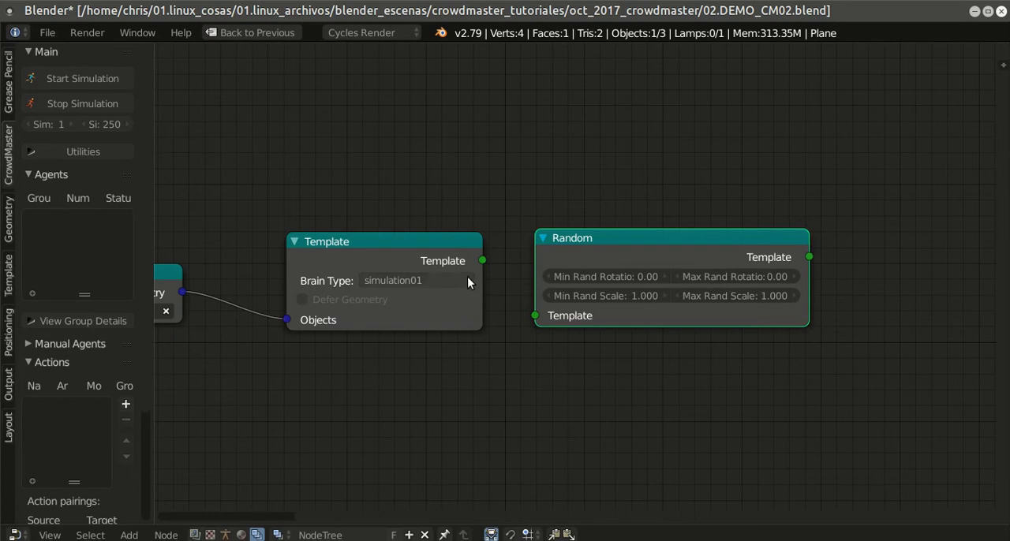
drag(610, 235, 488, 79)
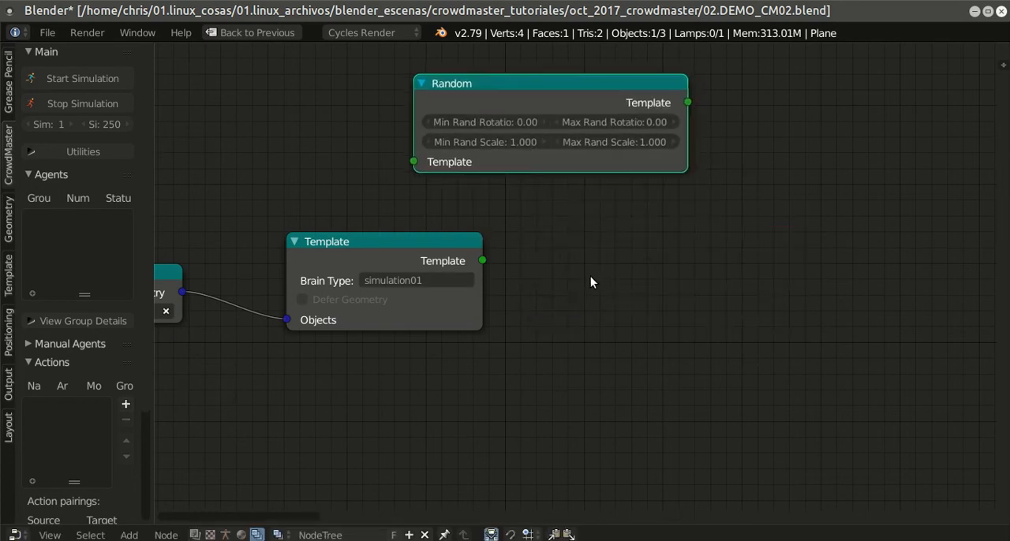
Step: Add a Random Positioning node and connect the Template node's output to its Template input
key(shift+a)
mouse_move(584, 292)
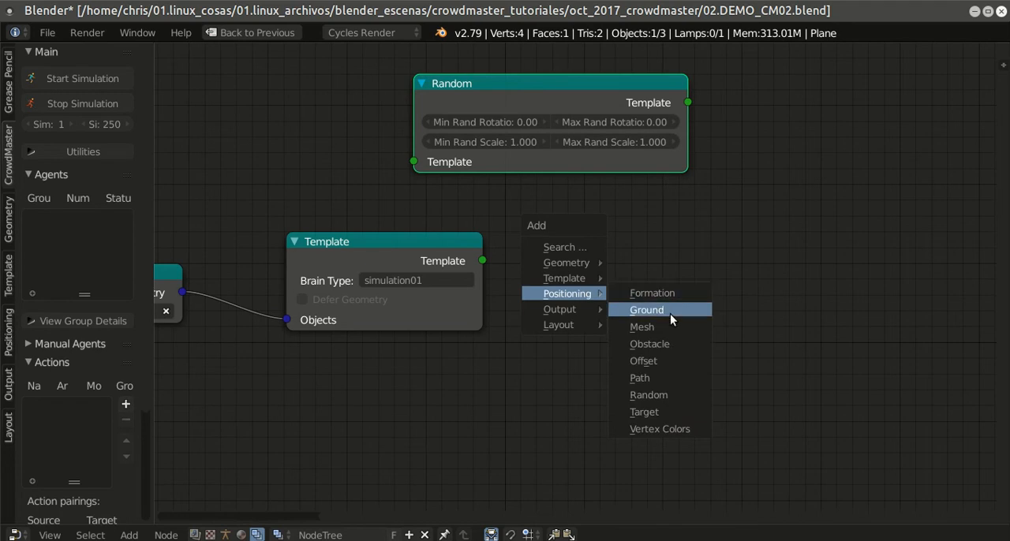
click(671, 395)
click(521, 248)
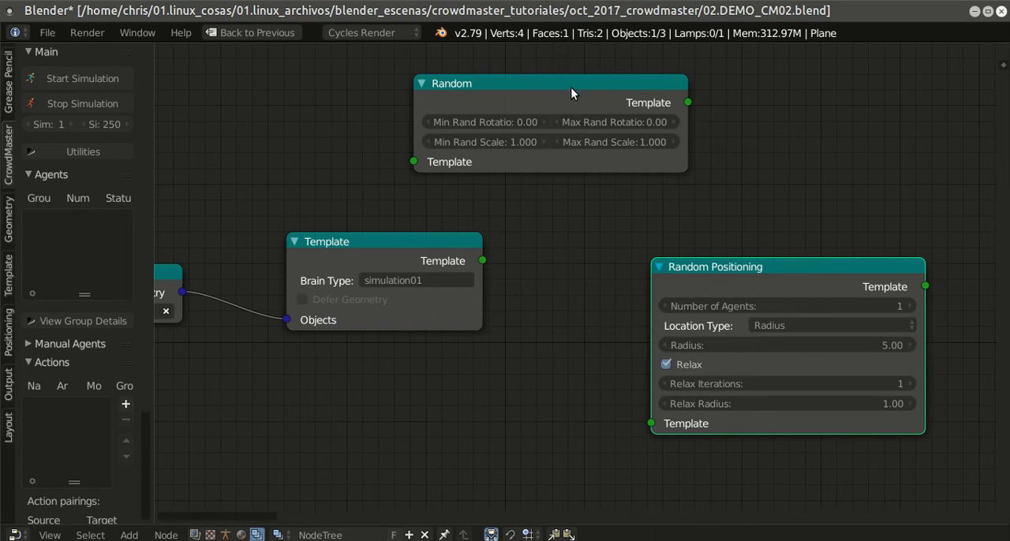
drag(482, 260, 652, 424)
scroll(698, 345, down, 2)
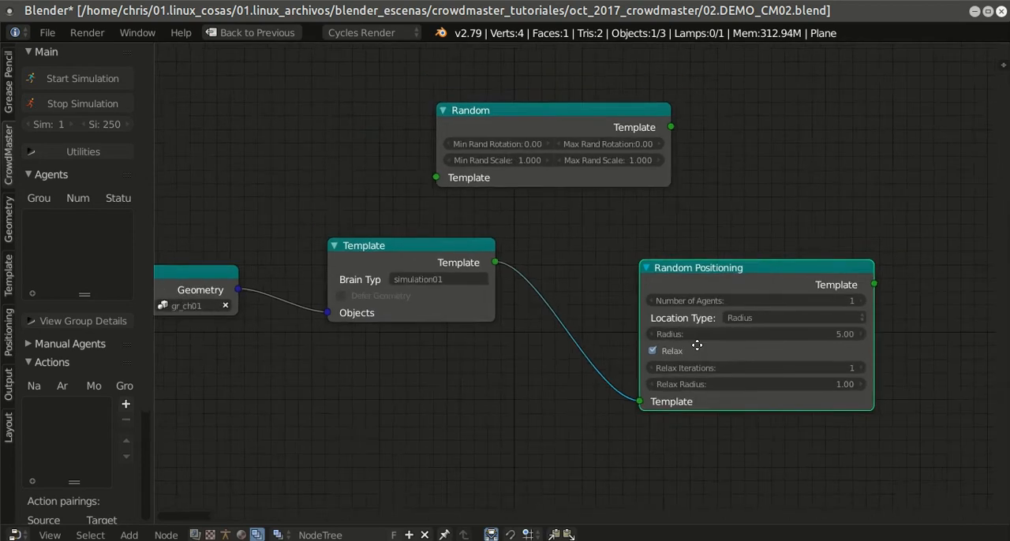
Step: Add a Generate output node beside the Random Positioning node
key(shift+a)
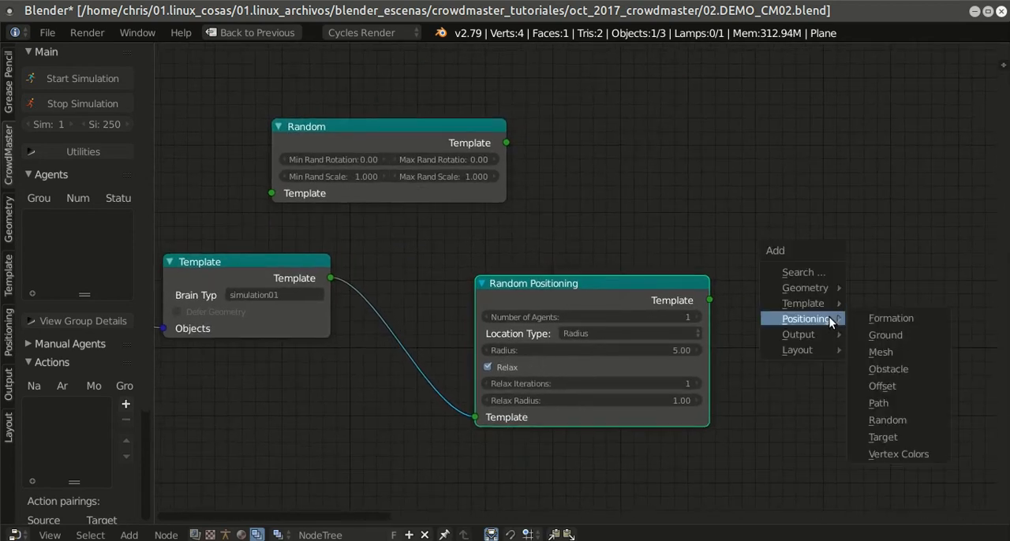
mouse_move(809, 335)
click(847, 335)
click(842, 327)
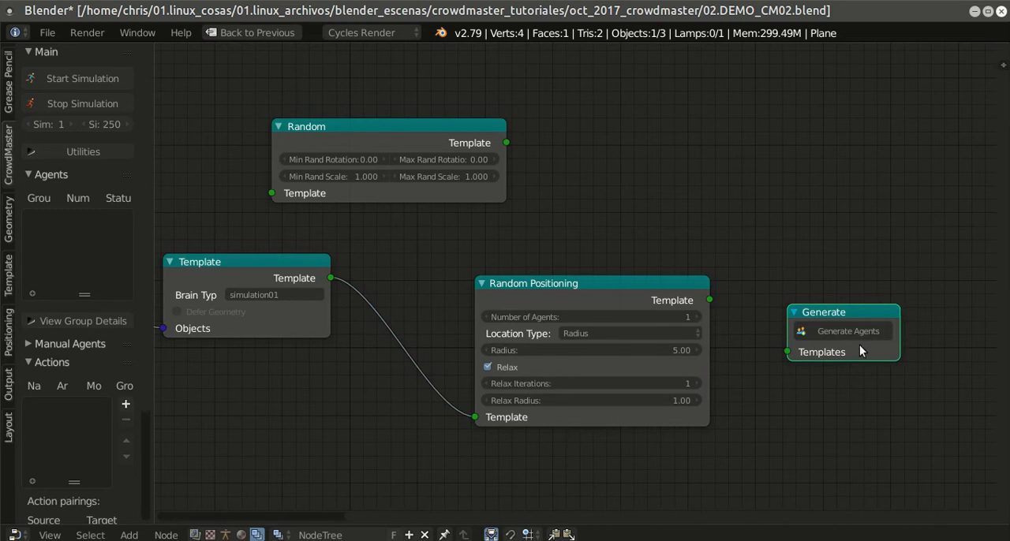
Step: Set the Random Positioning node's number of agents to 25 and its radius to 15
click(610, 319)
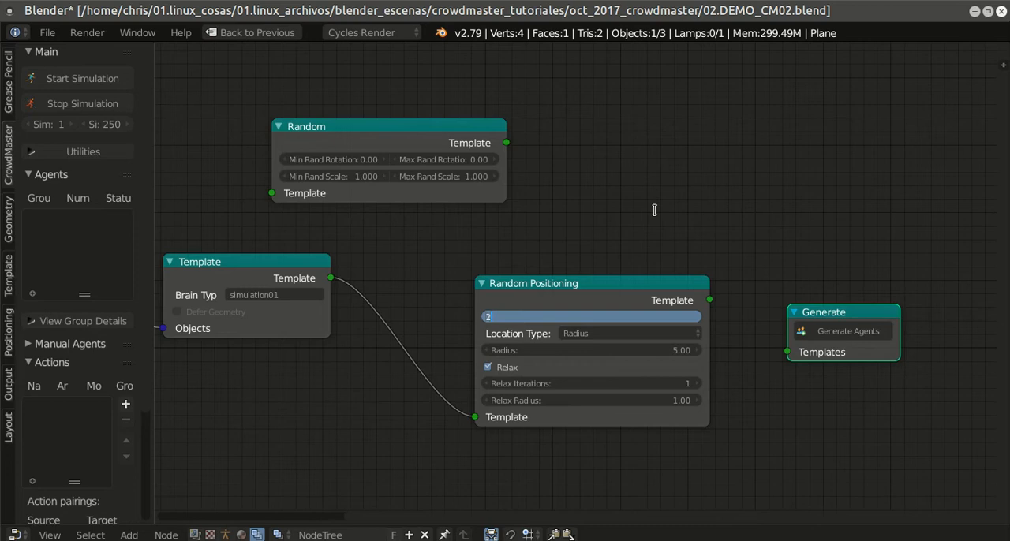
key(Return)
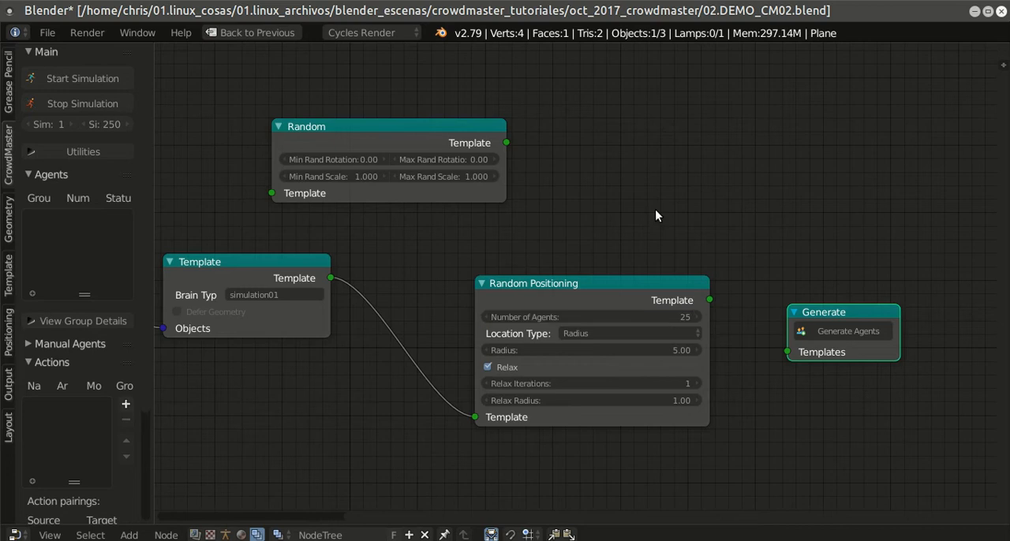
click(624, 349)
text(15)
key(Return)
scroll(742, 267, down, 1)
scroll(741, 267, up, 2)
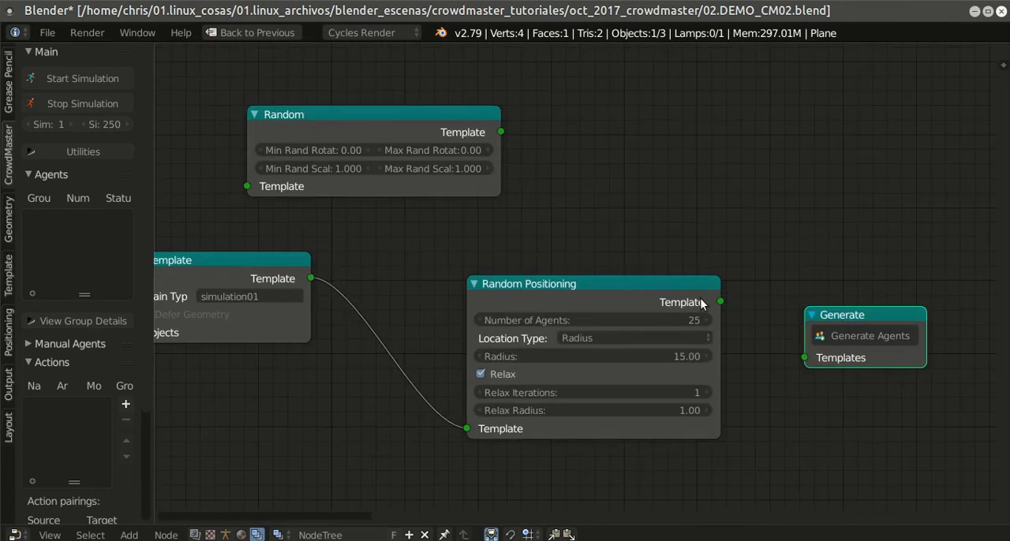
Step: Connect the Random Positioning node's Template output to the Generate node's Templates input
drag(721, 301, 810, 363)
drag(720, 302, 812, 360)
scroll(760, 400, down, 4)
middle_drag(552, 370, 709, 324)
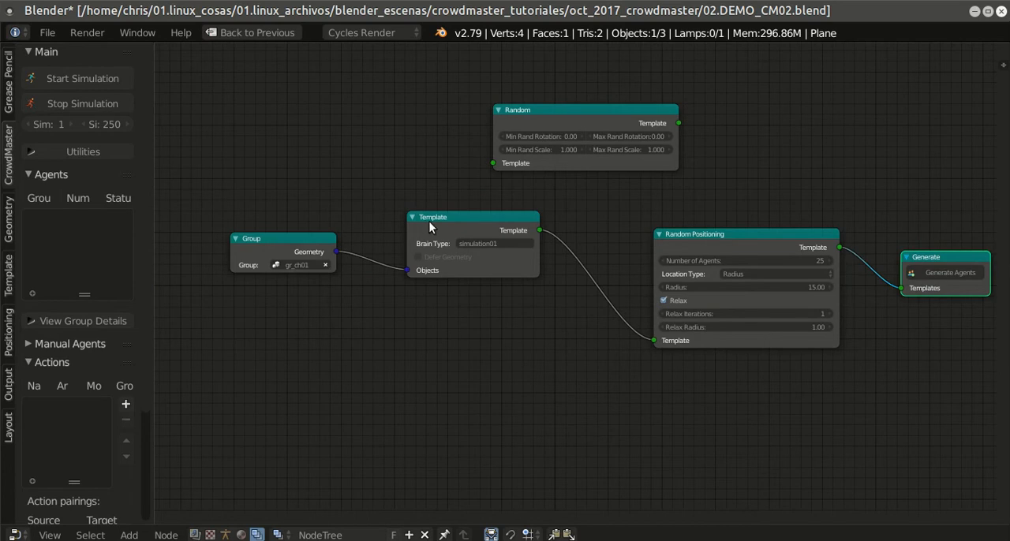
click(492, 243)
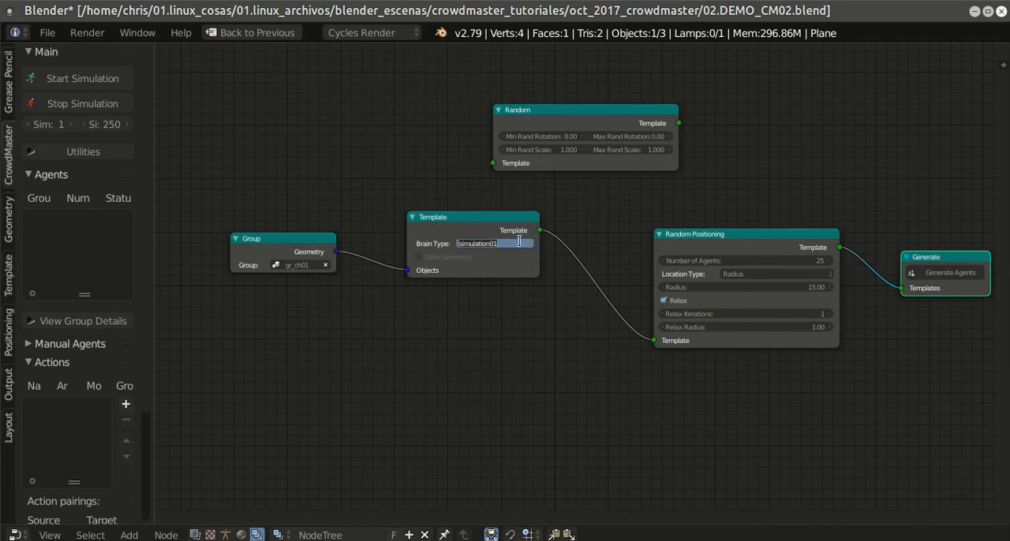
click(510, 243)
click(636, 216)
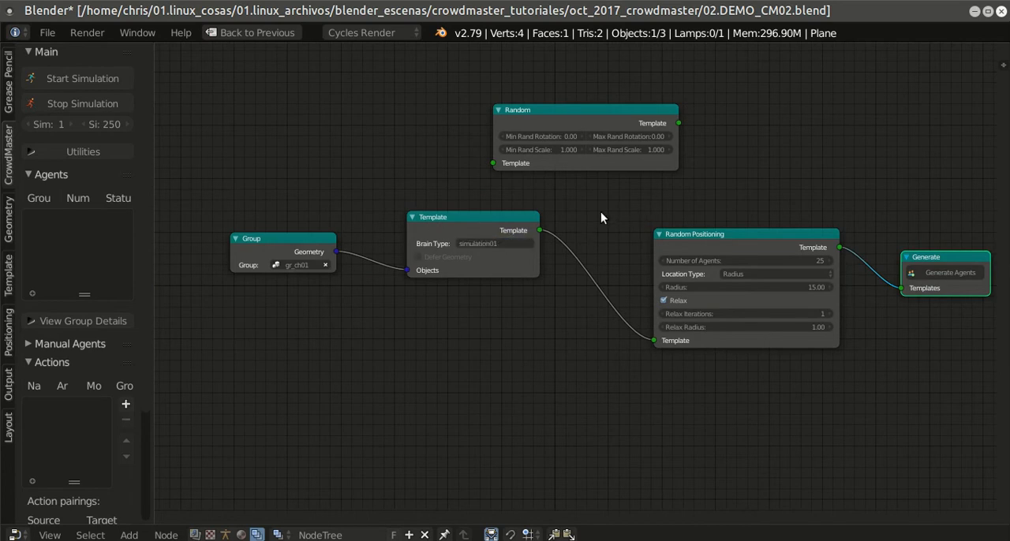
Step: Move the Random Positioning node closer to the Template node and save the blend file
drag(694, 233, 650, 228)
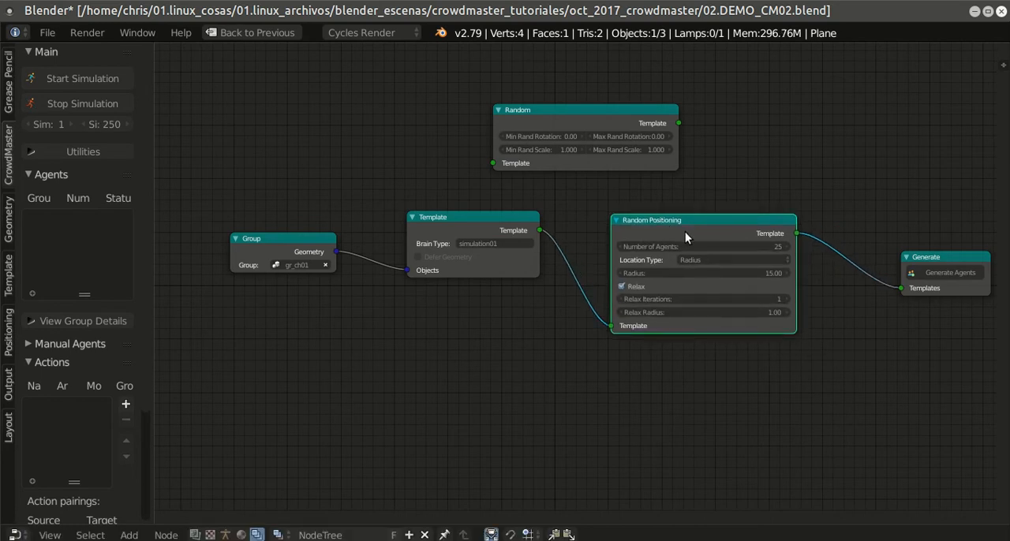
middle_drag(850, 178, 735, 182)
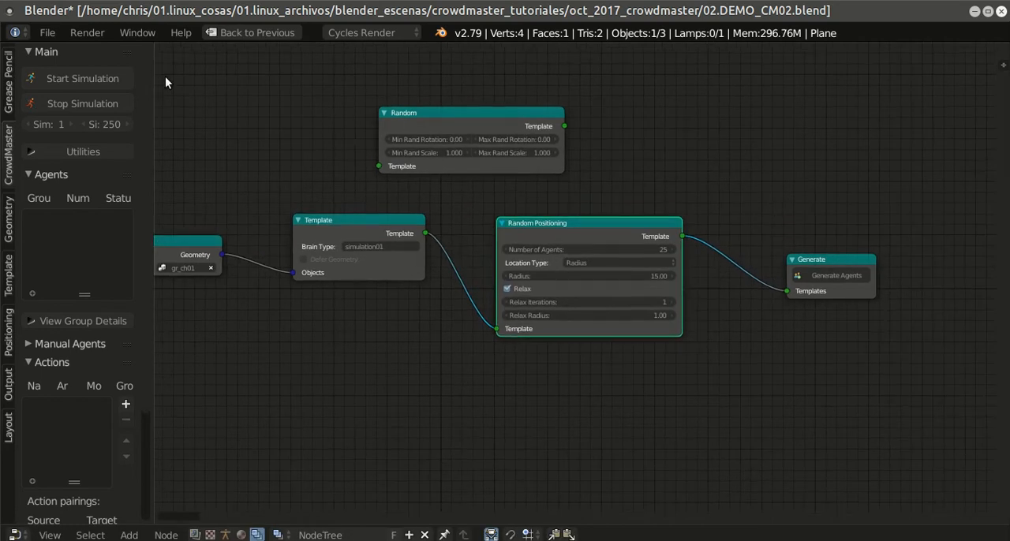
click(37, 33)
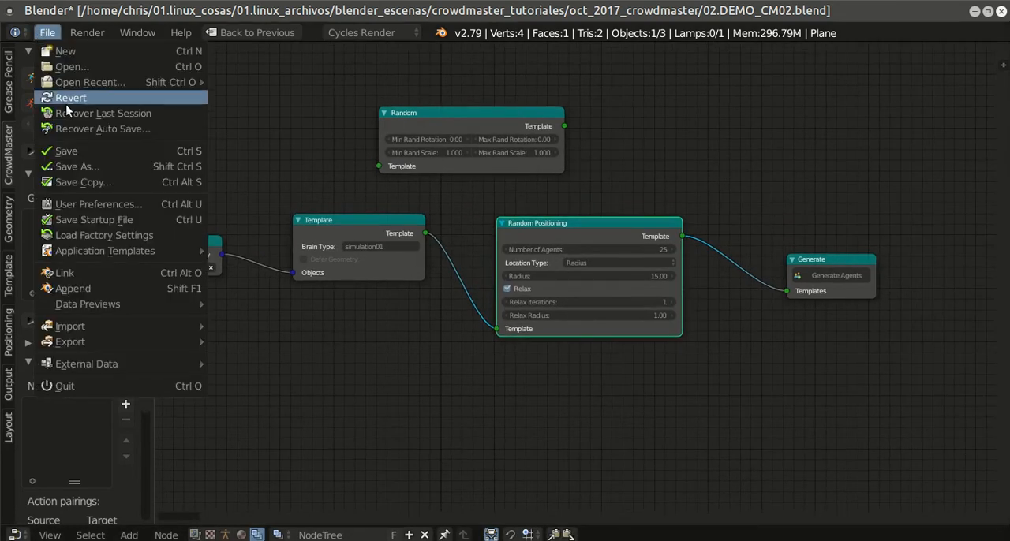
click(71, 153)
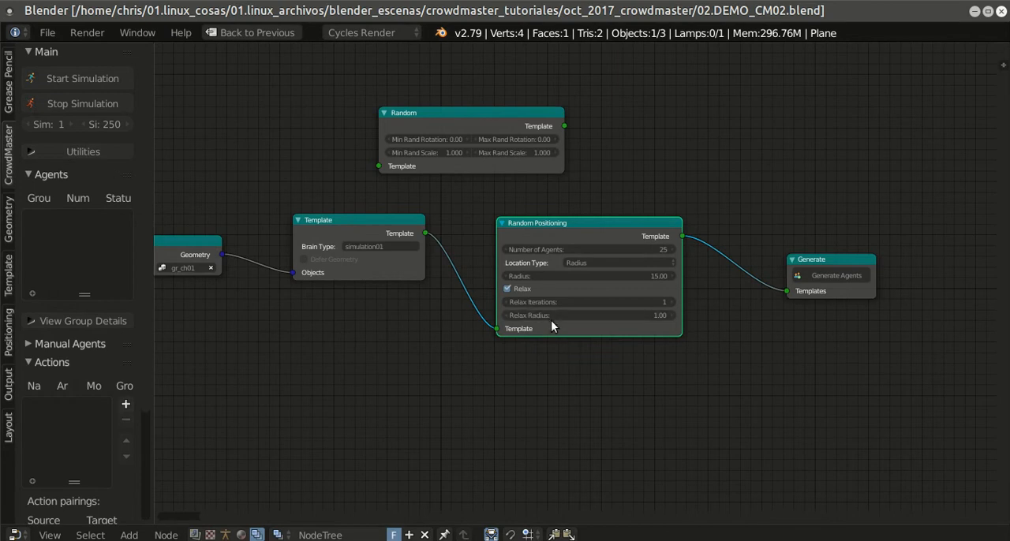
Step: Return from the maximized node editor to the full CrowdMaster layout
key(shift+space)
right_click(562, 200)
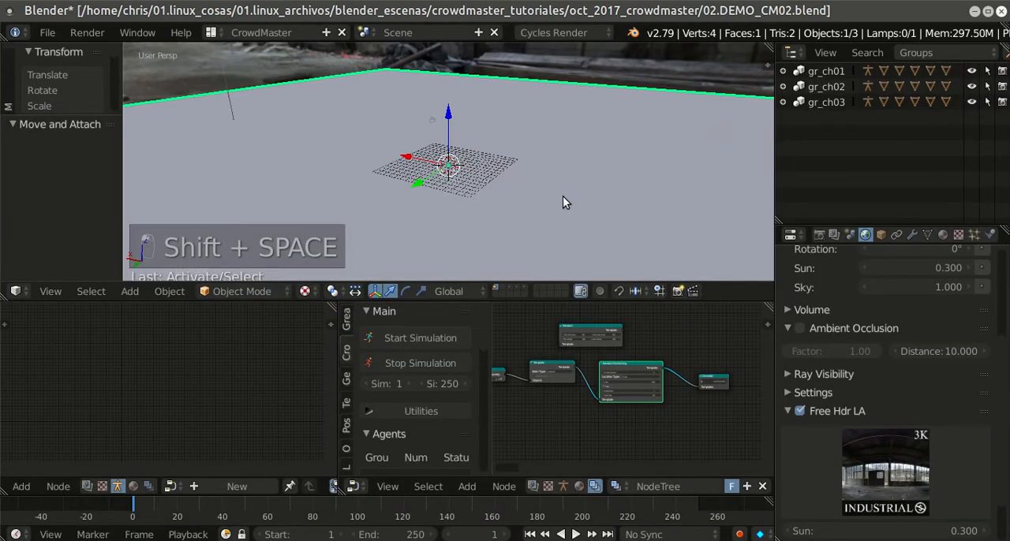
Step: Change the viewport shading mode and generate the crowd agents from the Generate node
click(305, 291)
click(324, 205)
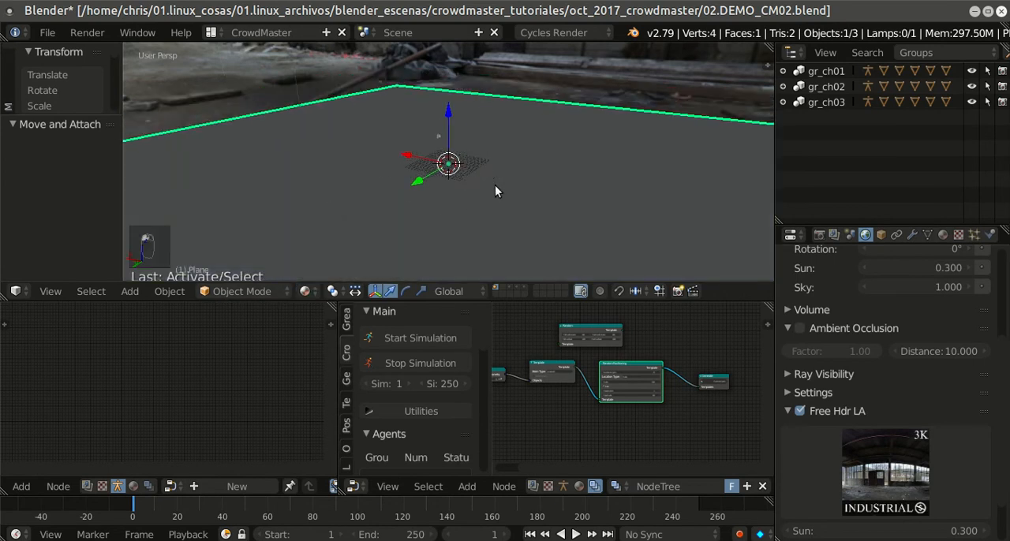
scroll(619, 358, up, 3)
middle_drag(620, 358, 497, 364)
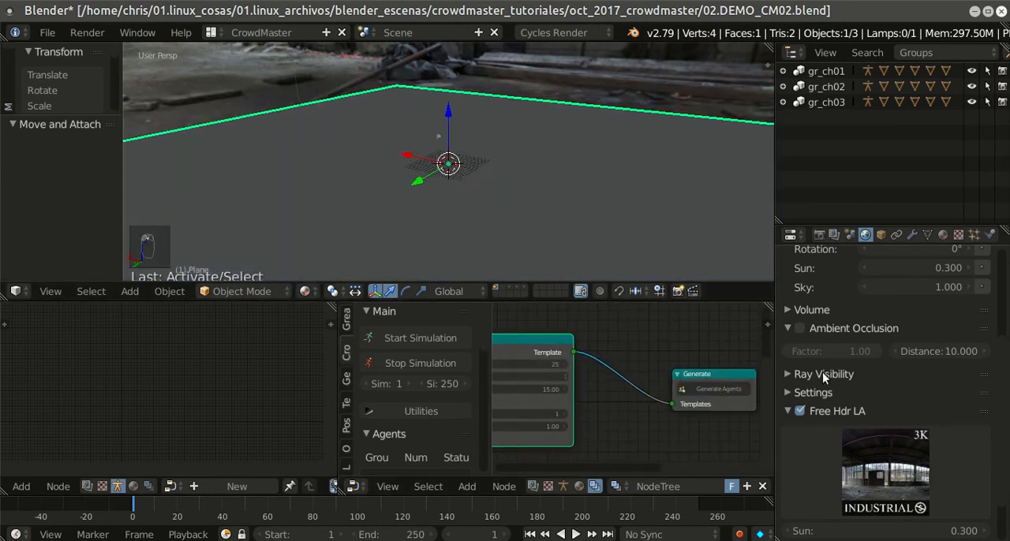
middle_drag(735, 342, 623, 331)
click(640, 379)
Step: Frame the generated crowd from a low angle and show it in rendered viewport shading
middle_drag(621, 216, 418, 212)
scroll(573, 203, up, 8)
middle_drag(572, 204, 617, 166)
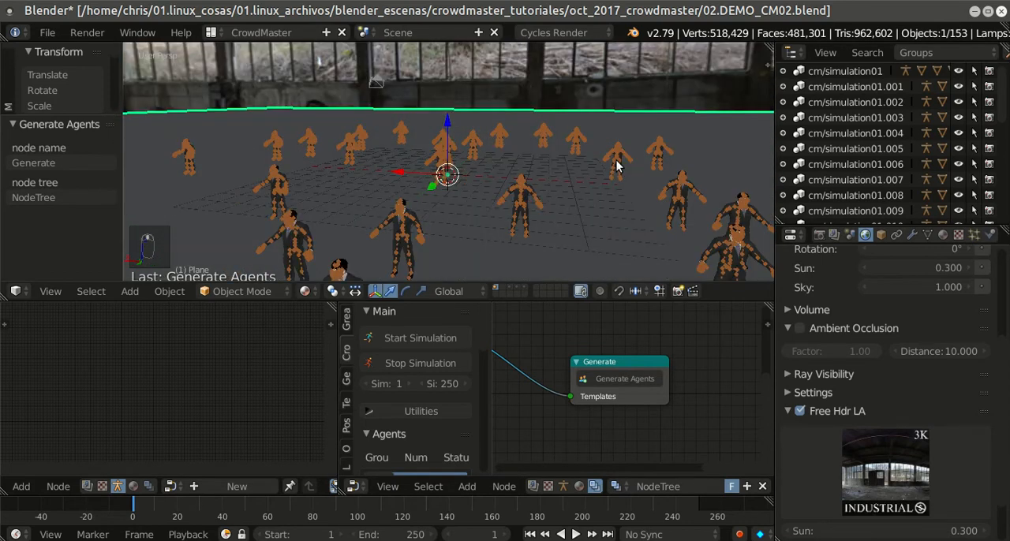
key(shift+z)
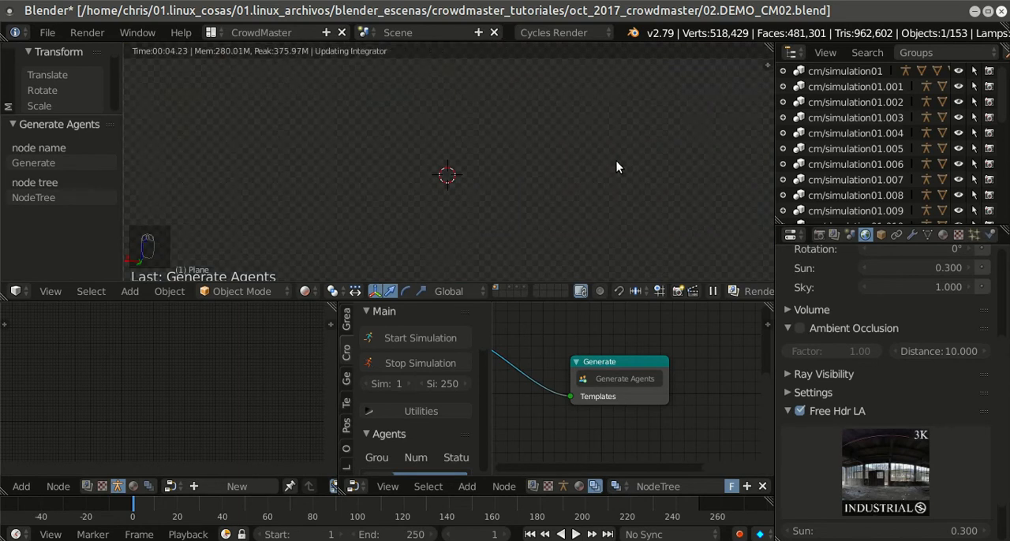
scroll(618, 198, up, 2)
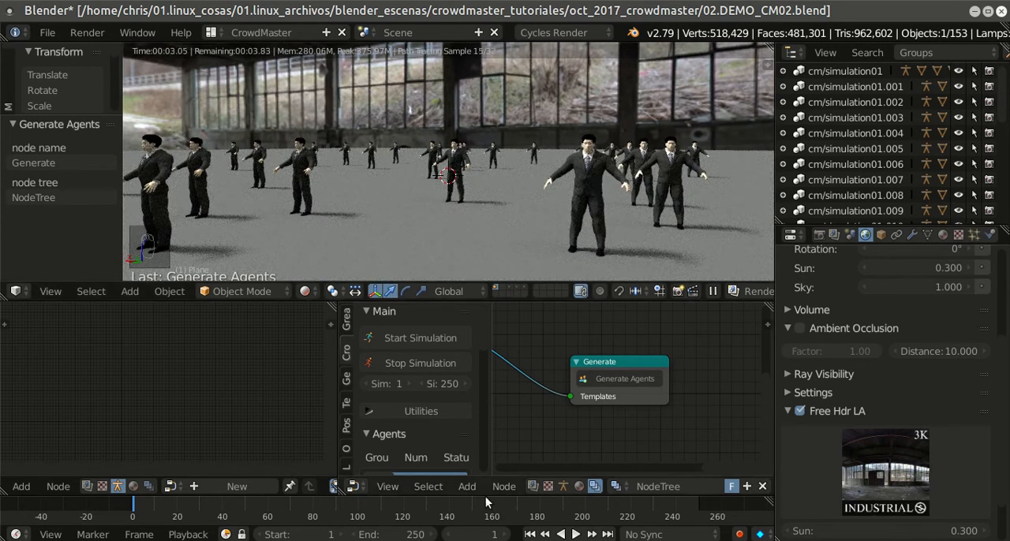
Step: Preview the agents' animation in the rendered view from frame 1, stopping playback at frame 12
click(575, 534)
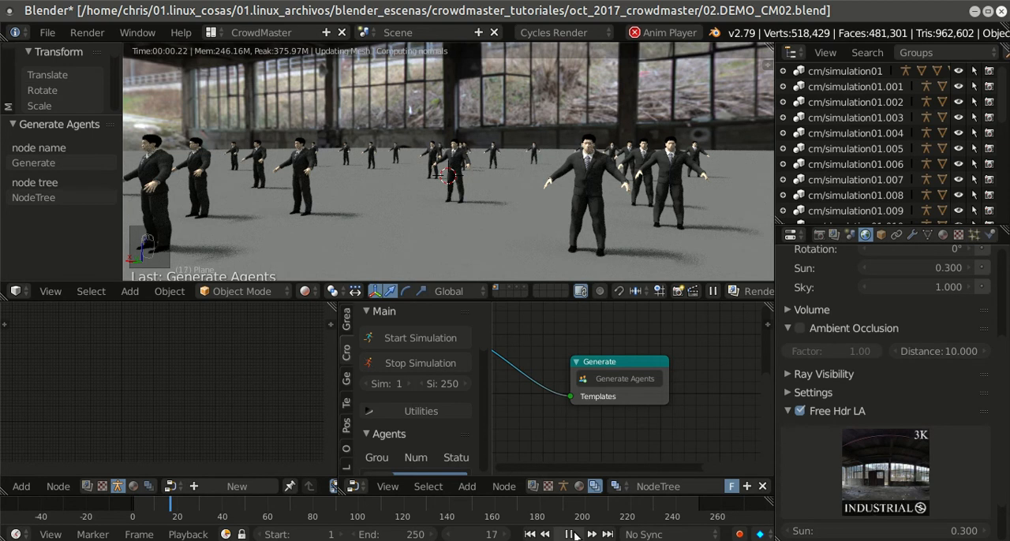
key(Escape)
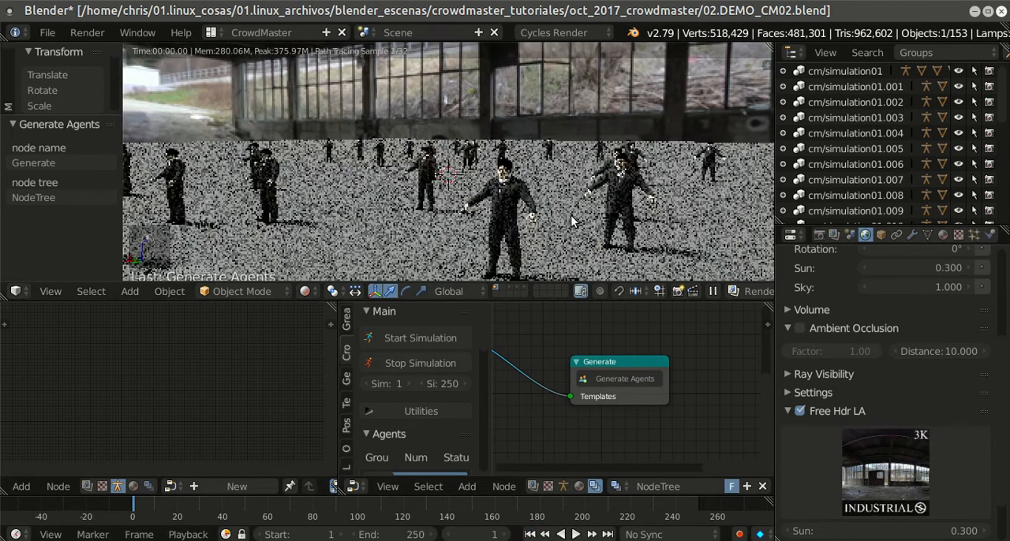
click(576, 534)
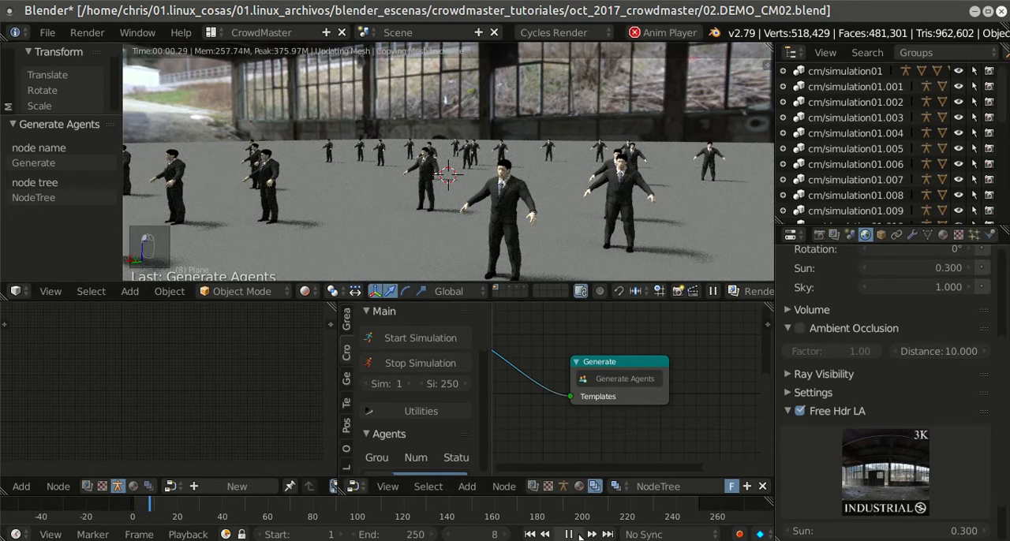
click(579, 534)
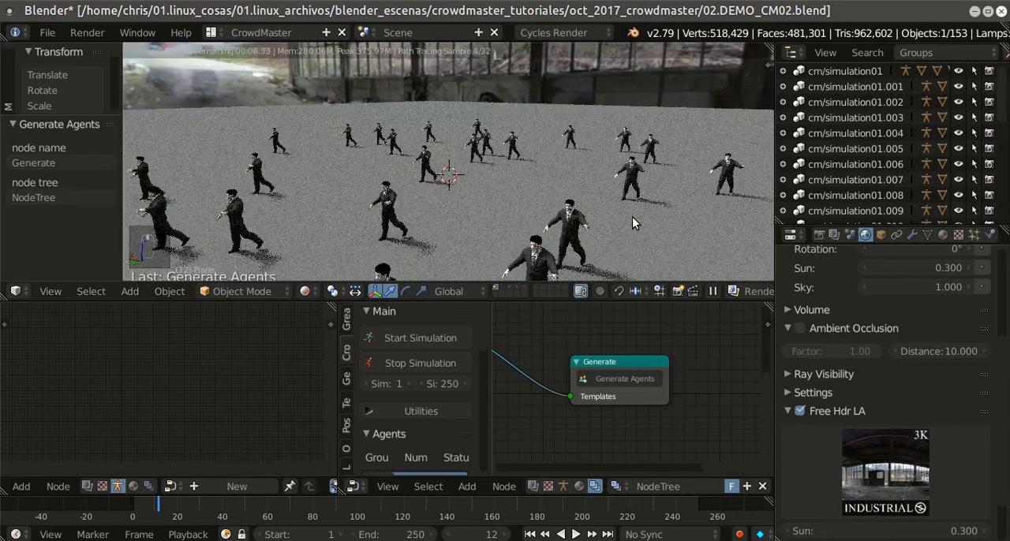
Step: Examine the rendered crowd from higher and lower angles in a maximized 3D view, ending back in the full layout
key(shift+space)
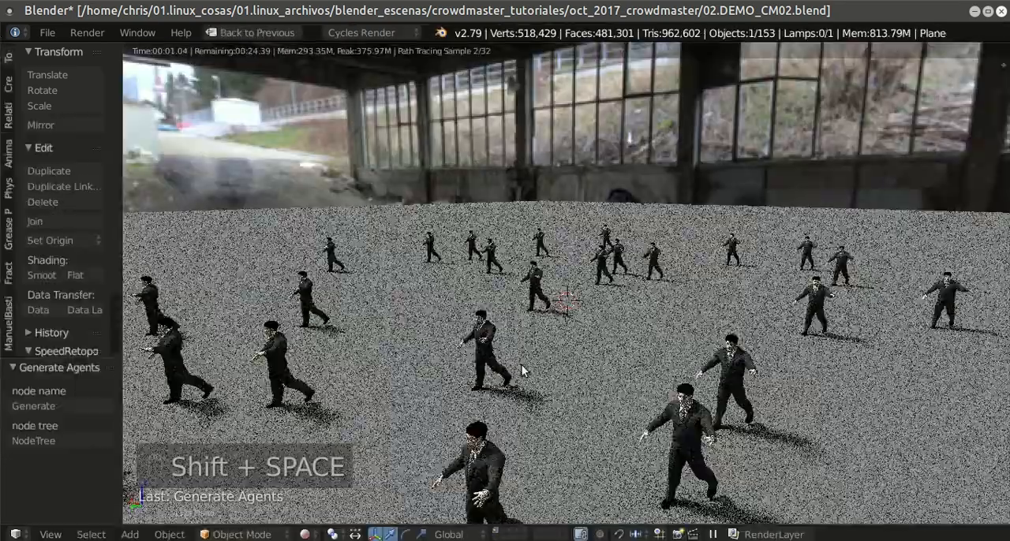
scroll(522, 365, down, 3)
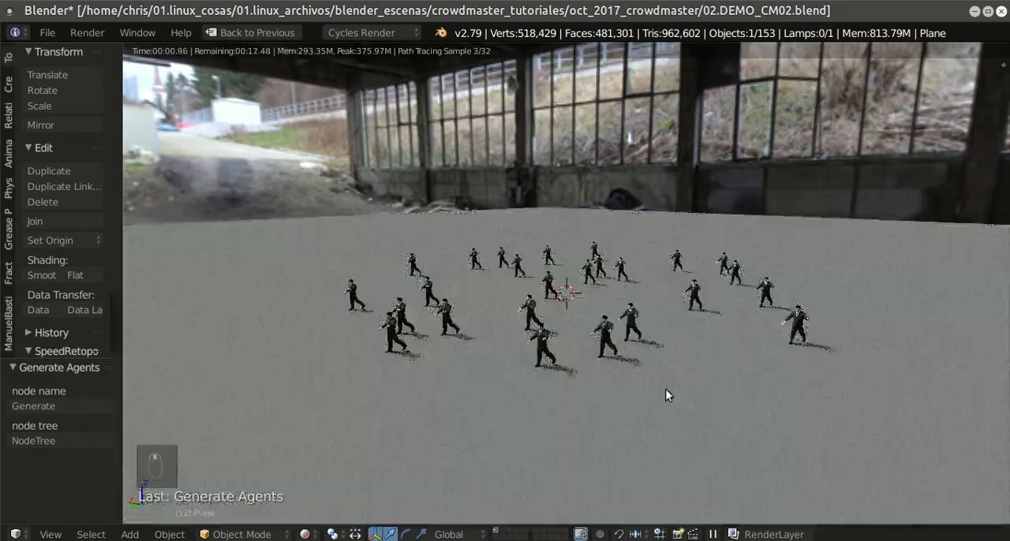
middle_drag(677, 377, 634, 418)
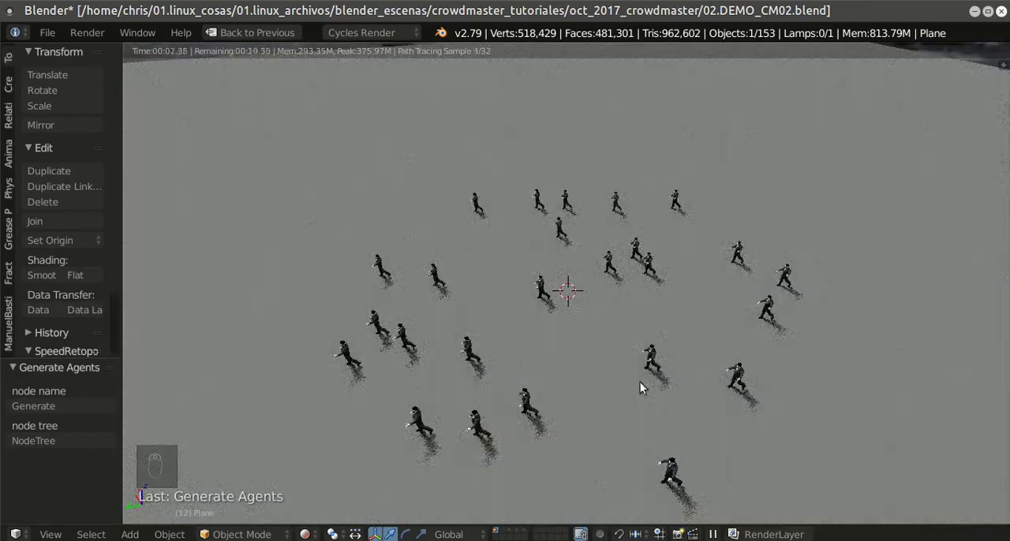
middle_drag(640, 380, 690, 359)
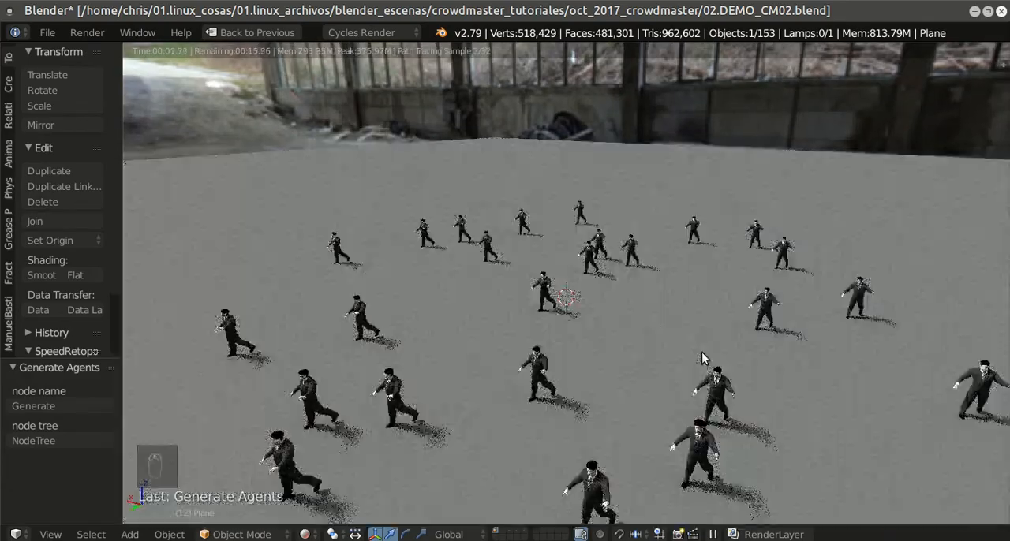
key(shift+space)
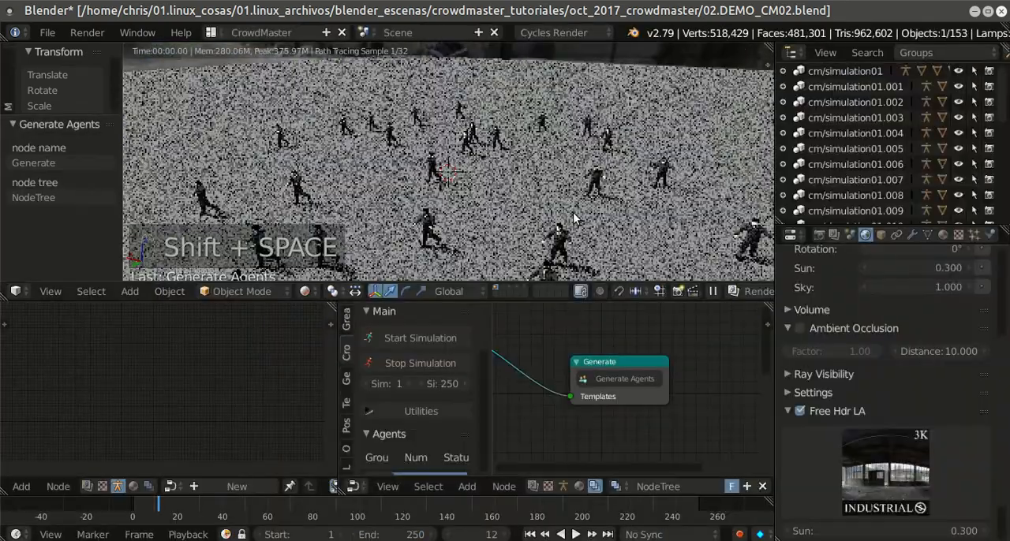
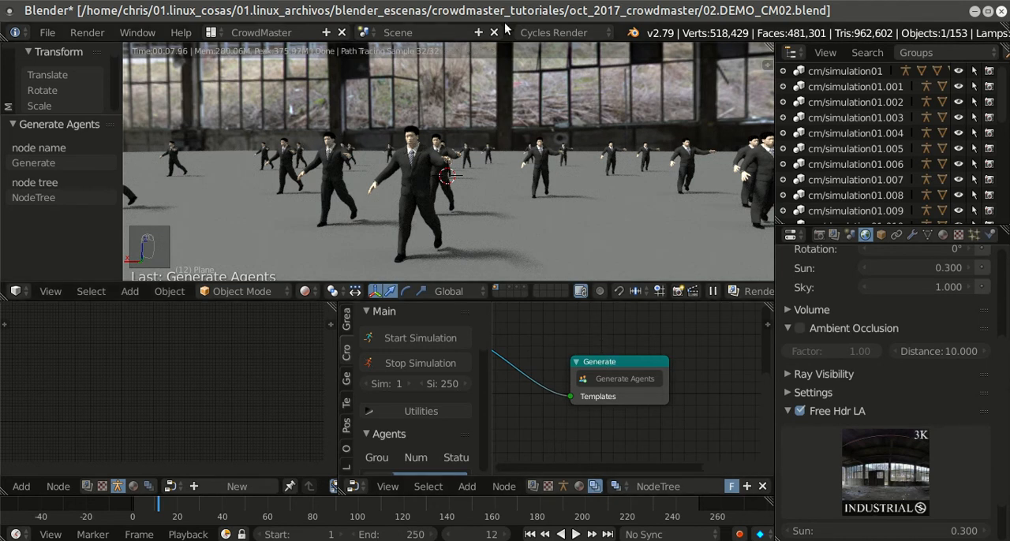
Step: Turn off rendered shading in the 3D view and maximize the CrowdMaster node editor, showing the template and generation nodes
key(shift+z)
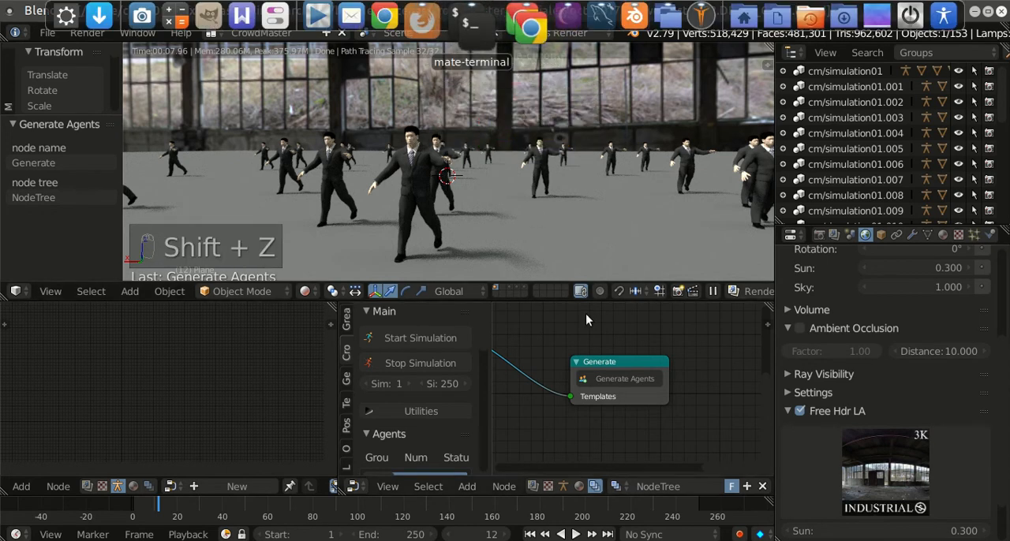
key(shift+z)
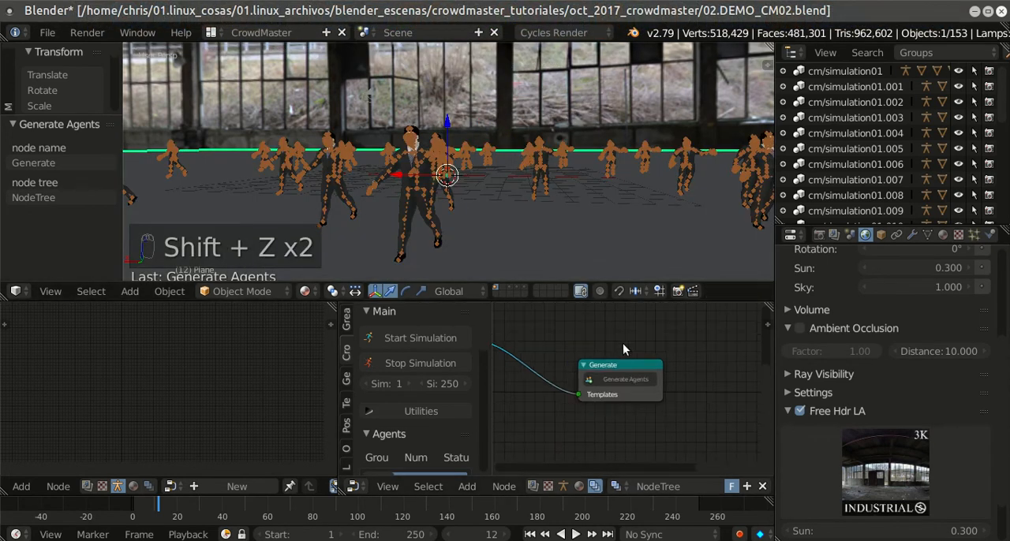
key(ctrl+Up)
scroll(584, 272, down, 9)
middle_drag(509, 327, 753, 340)
scroll(753, 340, down, 2)
Step: Move the Generate and Random Positioning nodes further along to make room after the Template node
click(311, 99)
drag(789, 272, 927, 202)
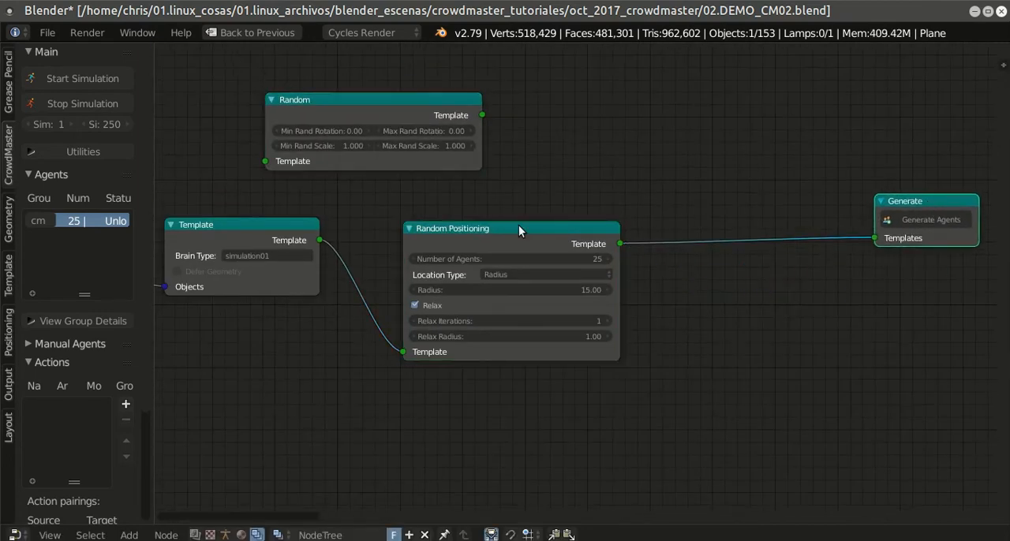
drag(519, 228, 658, 195)
Step: Delete the unconnected Random node and add a new Random template node in the free space above the node chain
click(370, 100)
key(x)
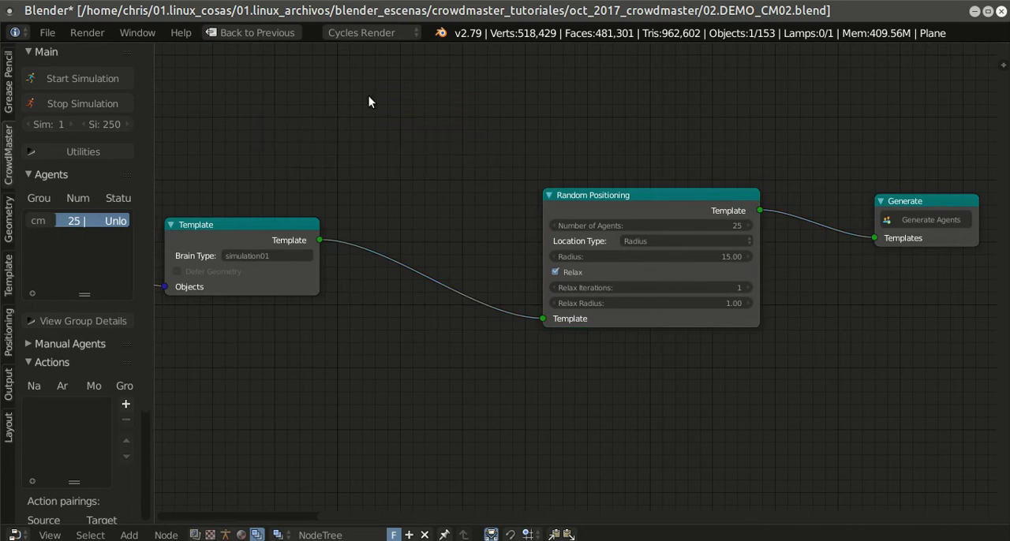
key(shift+a)
mouse_move(378, 78)
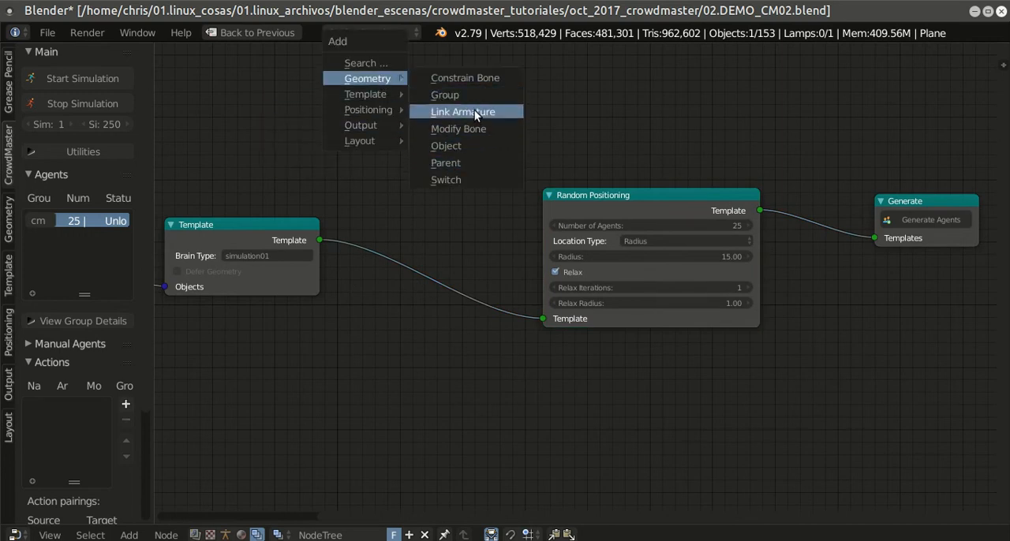
mouse_move(404, 94)
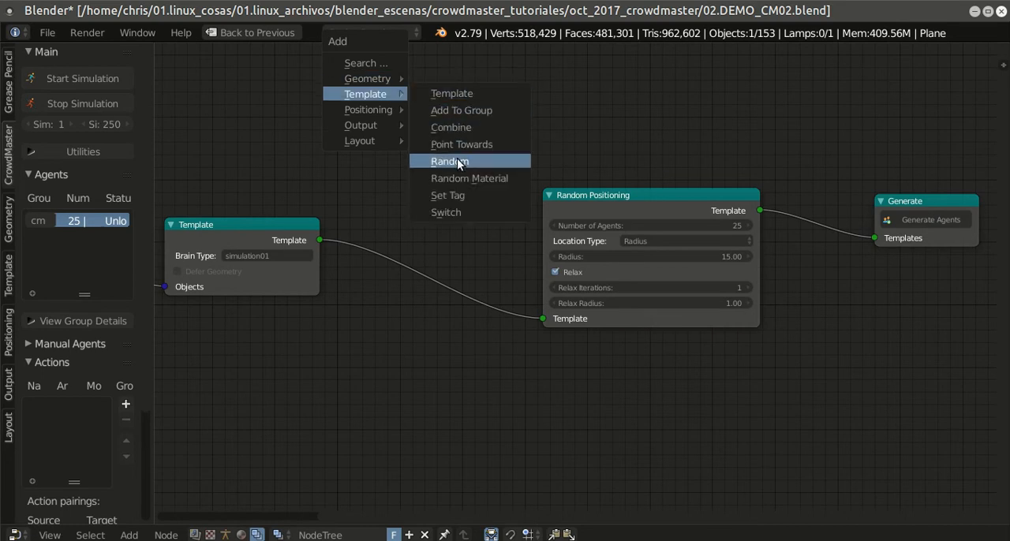
click(458, 162)
click(377, 98)
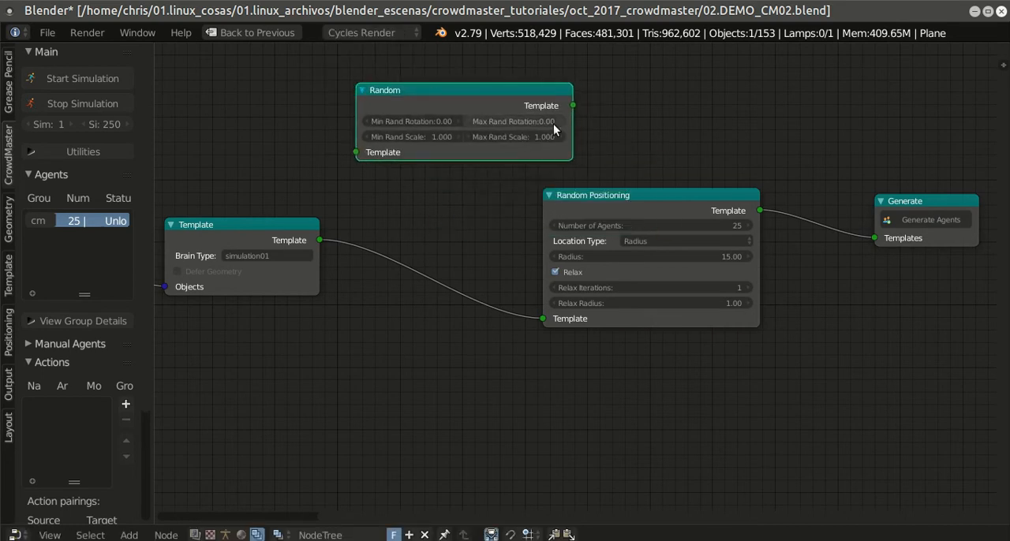
Step: Widen the Random node and insert it into the link between the Template and Random Positioning nodes
drag(572, 125, 618, 129)
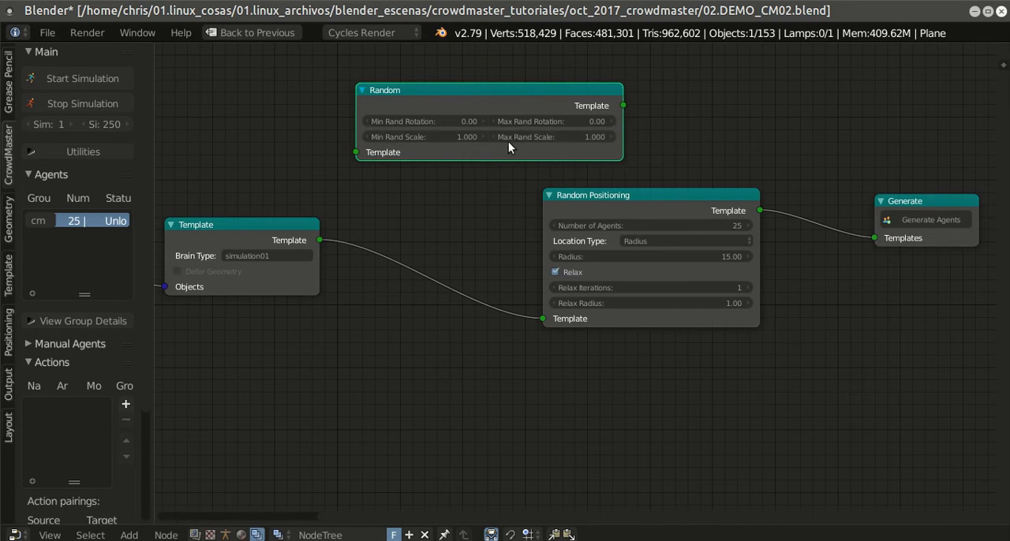
drag(502, 92, 444, 247)
middle_drag(572, 358, 559, 365)
scroll(558, 365, up, 1)
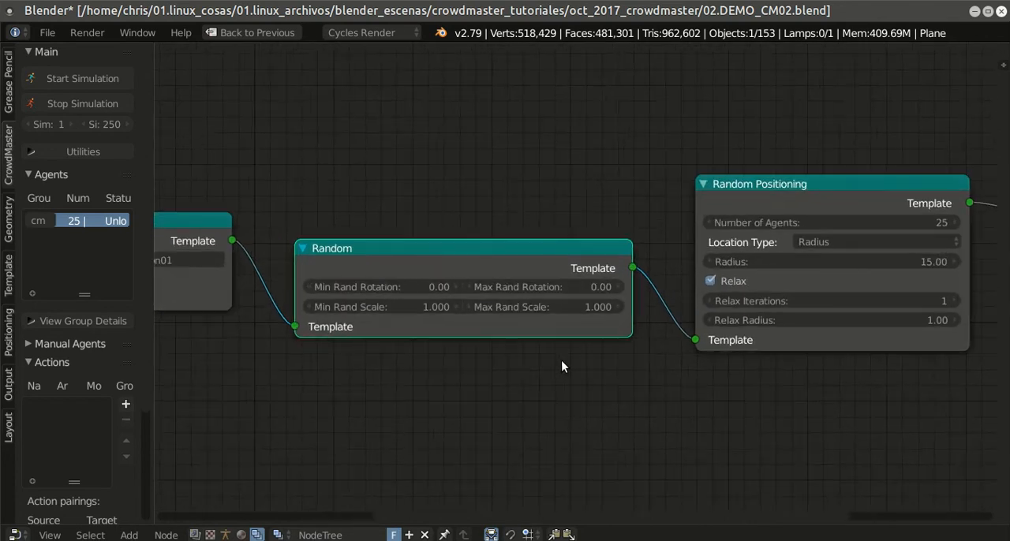
Step: Set the Random node's minimum random scale to 1.5
double_click(409, 308)
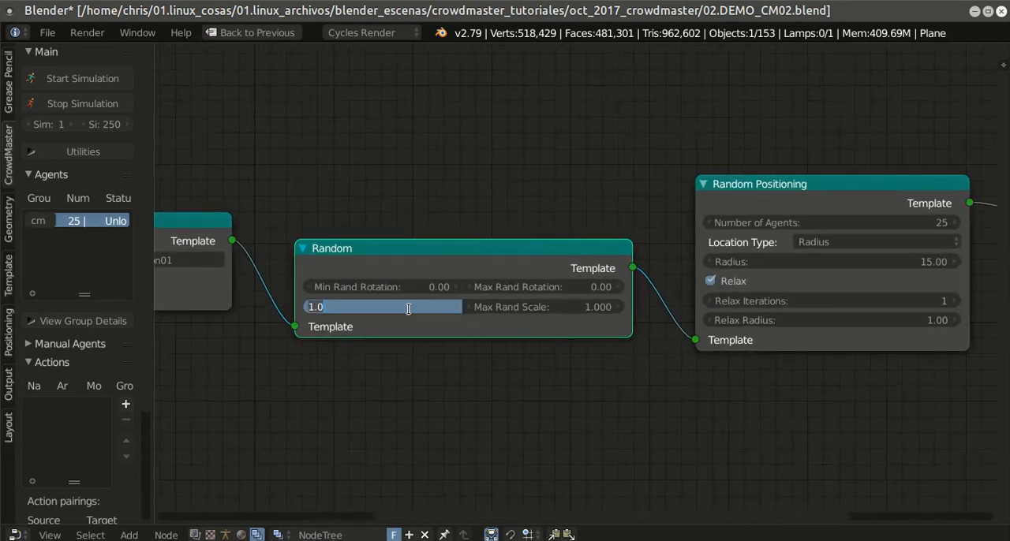
text(1.)
key(Return)
key(ctrl+c)
key(ctrl+v)
Step: Try to set the Random node's maximum random scale to 0.9
double_click(496, 305)
text(0.)
key(Escape)
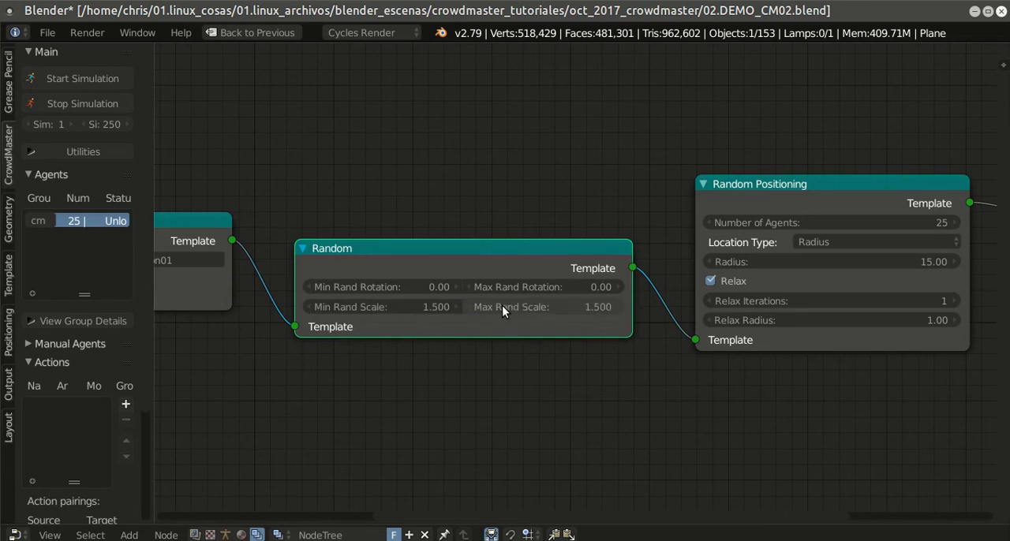
scroll(502, 306, down, 2)
double_click(573, 296)
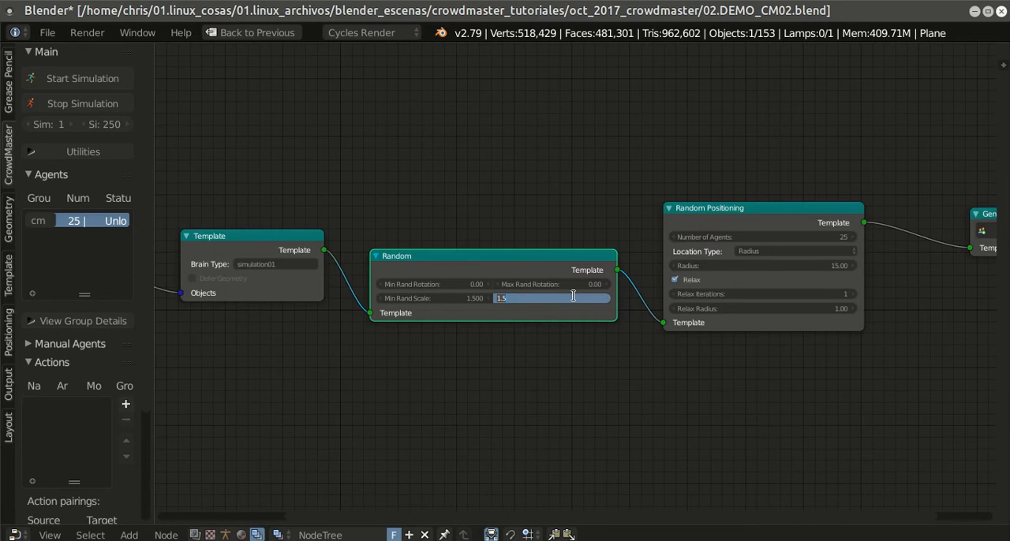
key(Escape)
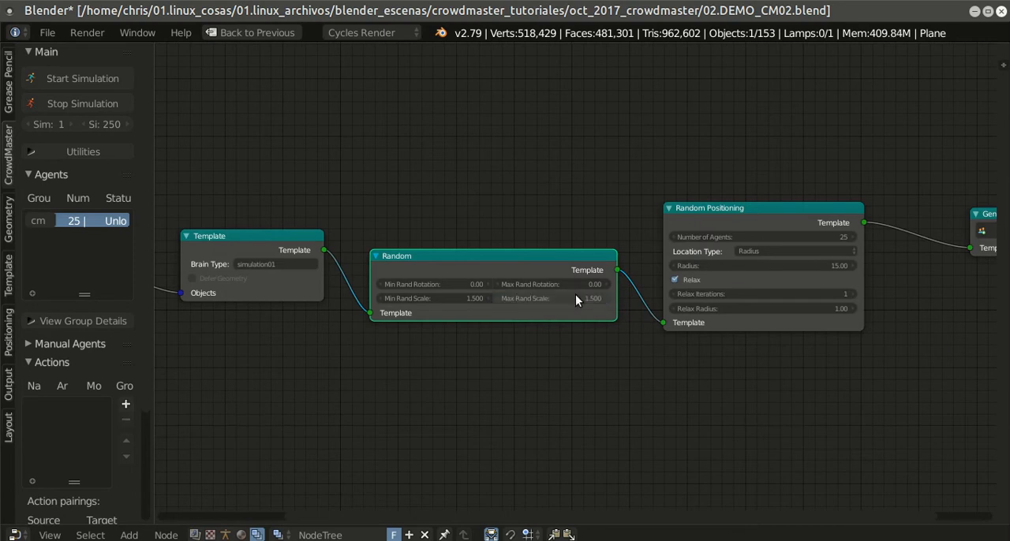
double_click(576, 296)
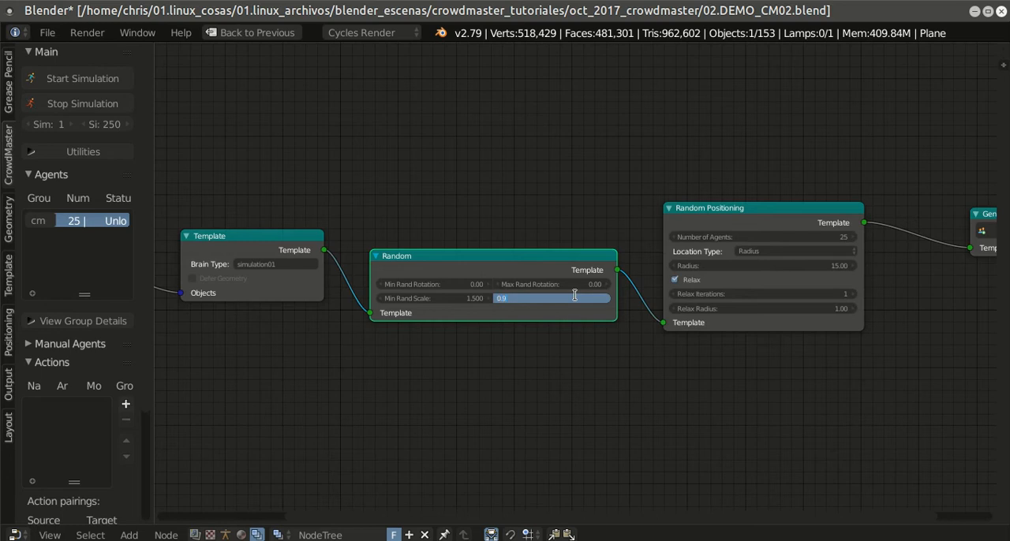
key(Escape)
double_click(575, 297)
key(Escape)
Step: Set the Random node's minimum random scale to 1.8 and try to lower its maximum random scale below that
double_click(423, 298)
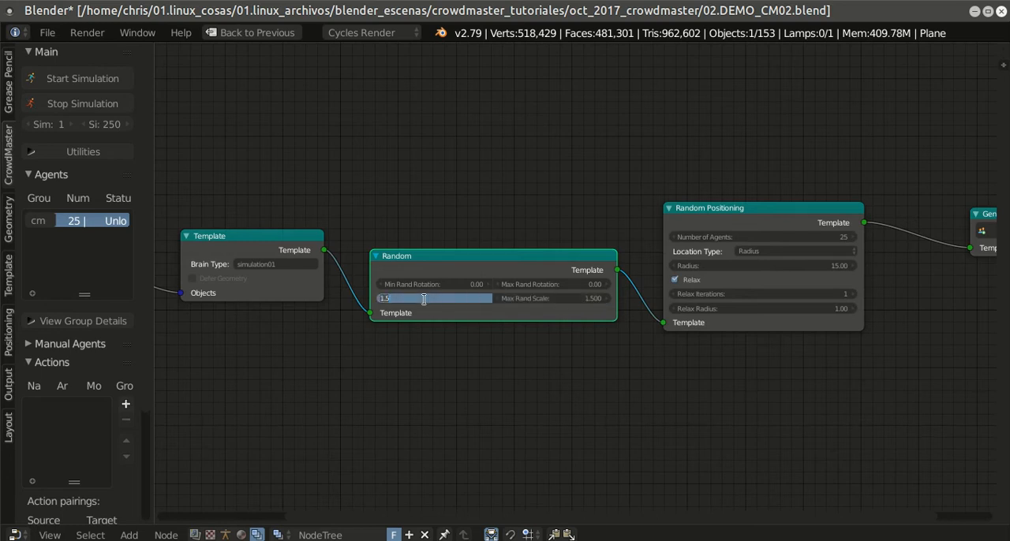
text(1.8)
key(Return)
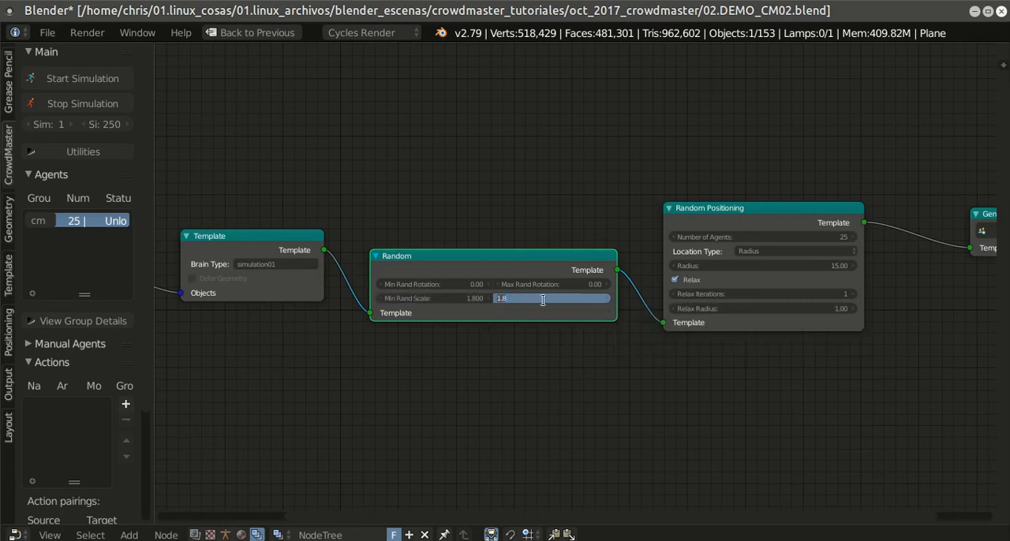
scroll(549, 337, up, 2)
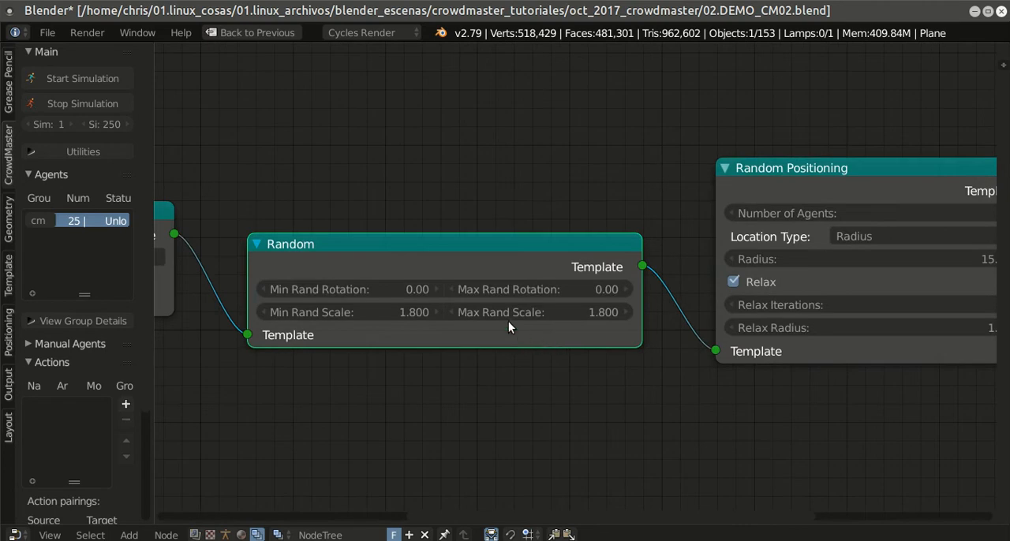
double_click(379, 312)
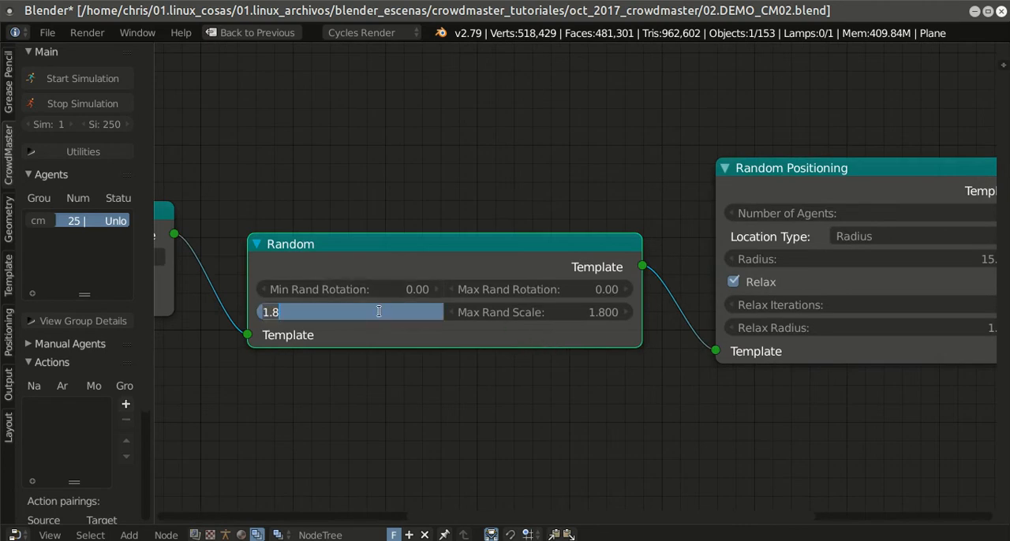
key(Return)
double_click(543, 311)
text(0.5)
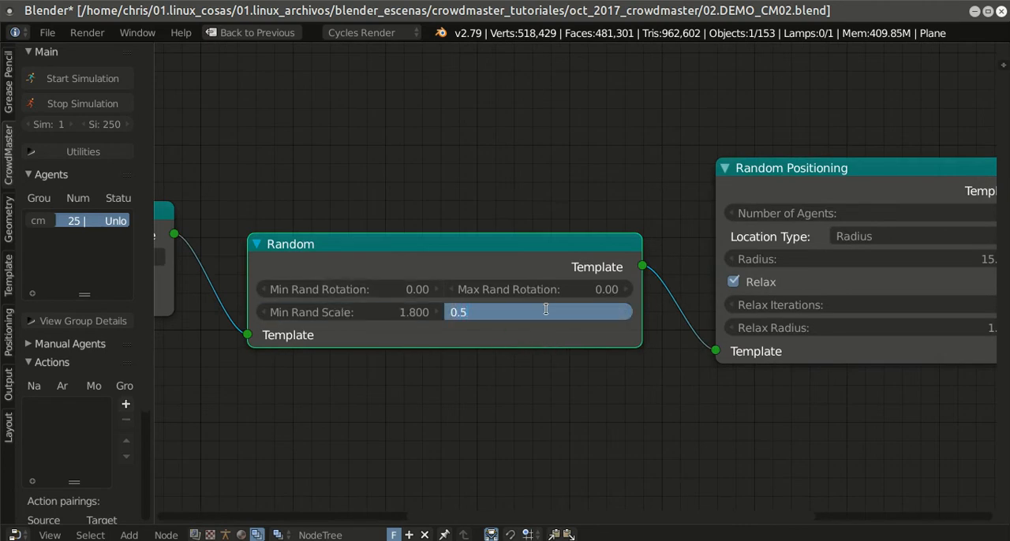
key(Return)
Step: Set the Random node's minimum random scale to 2
double_click(366, 312)
text(2)
key(Return)
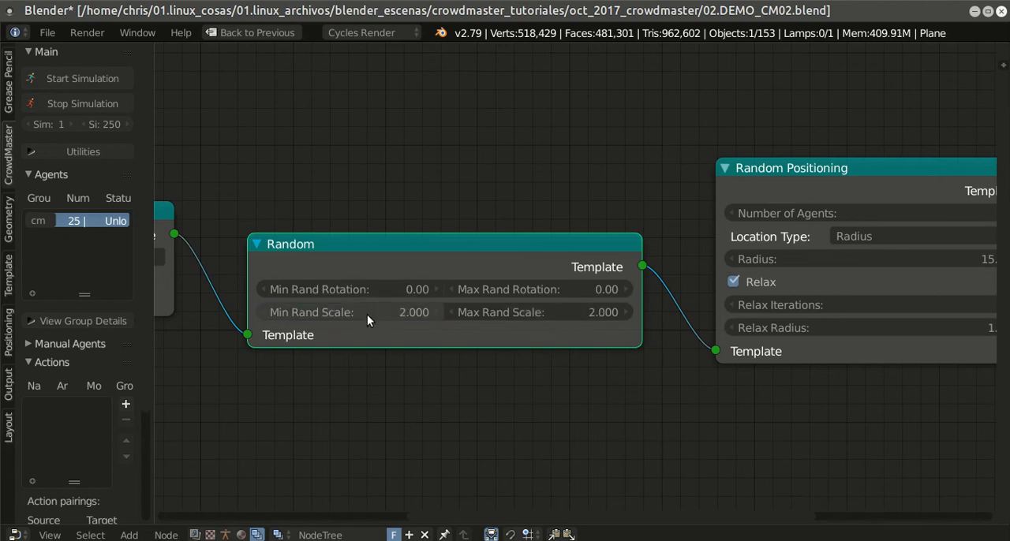
Step: Raise the Random node's maximum random scale to 2.21
double_click(509, 314)
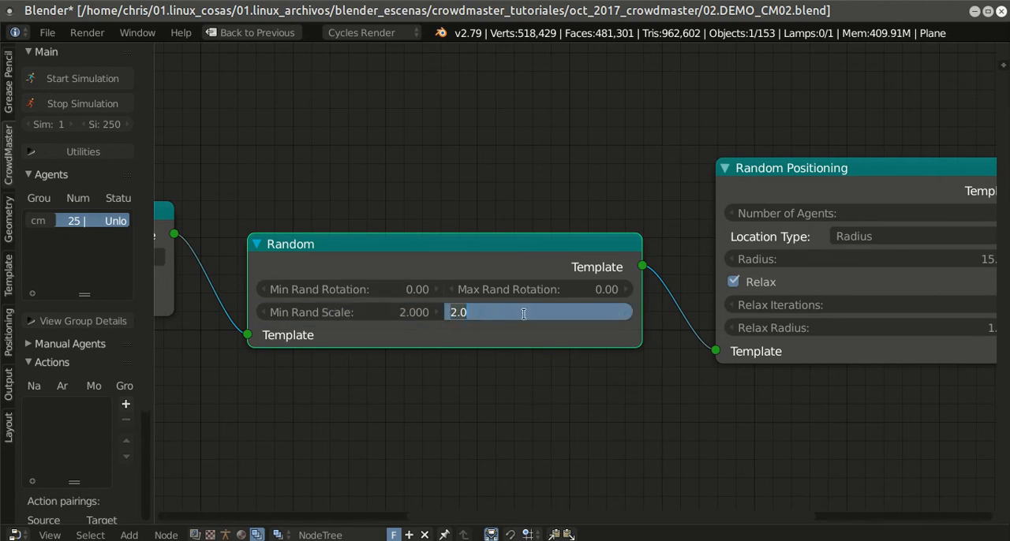
click(510, 316)
click(602, 401)
drag(626, 314, 625, 313)
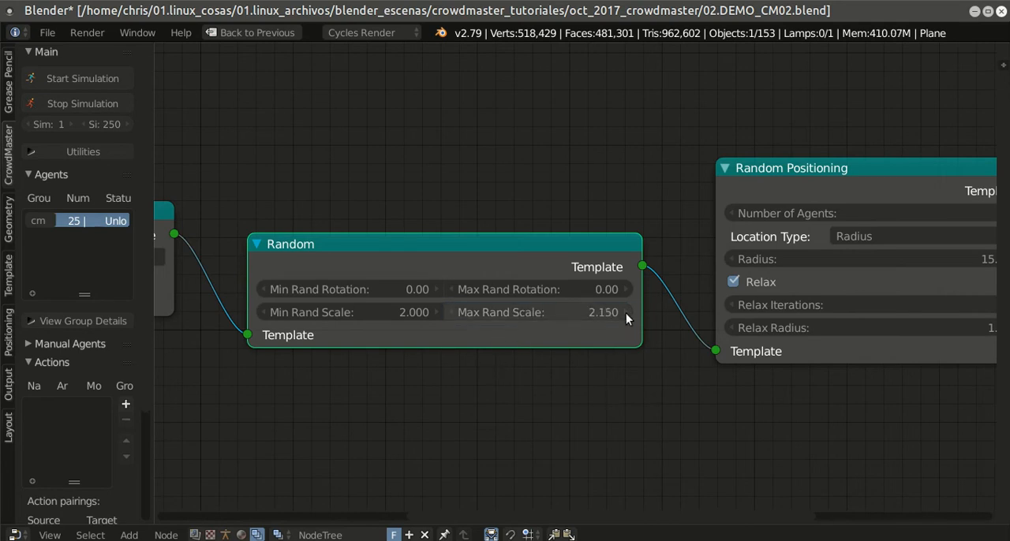
Step: Reset the Random node's minimum random scale to 0 and raise it in increments to 0.81
double_click(406, 313)
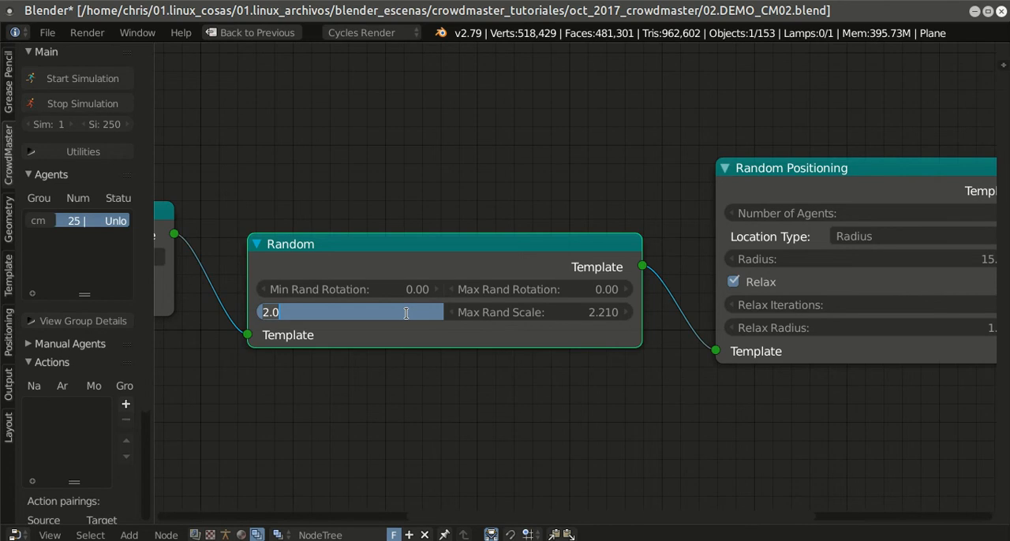
text(0)
key(Return)
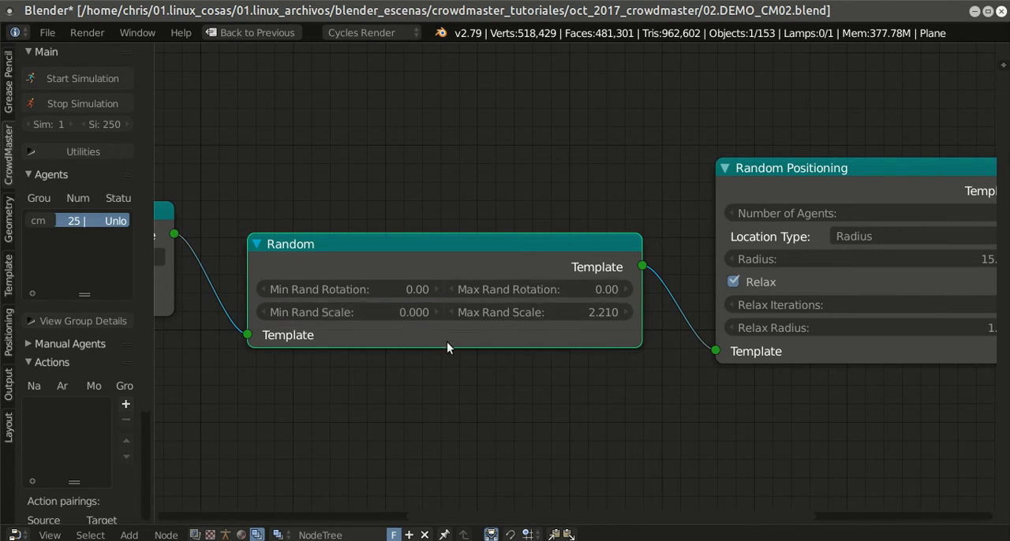
click(438, 313)
click(439, 313)
click(438, 312)
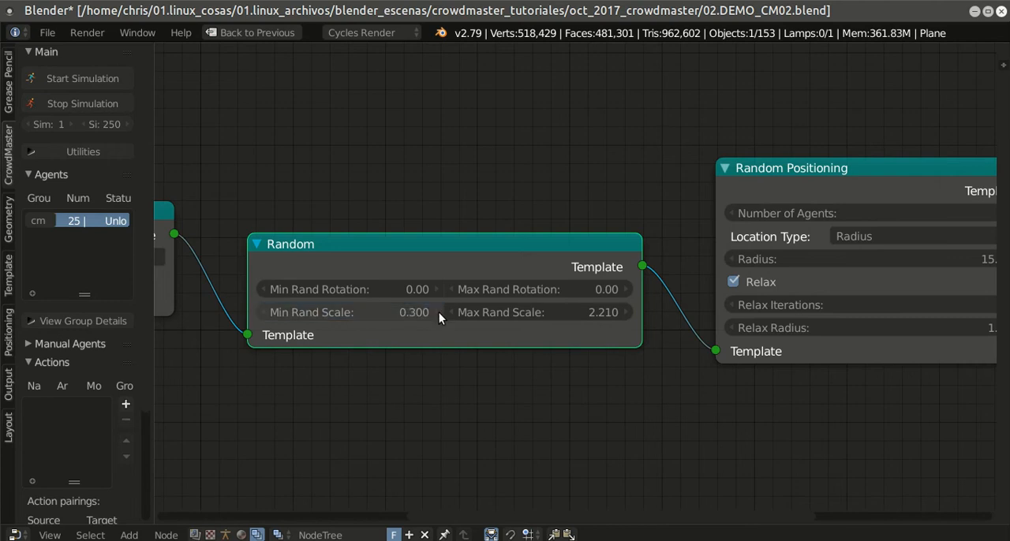
click(437, 312)
click(436, 311)
click(437, 312)
click(436, 311)
click(436, 312)
click(437, 312)
click(437, 312)
Step: Set the number of agents in the Random Positioning node to 30
scroll(629, 416, down, 3)
middle_drag(615, 413, 522, 407)
middle_drag(687, 368, 759, 366)
middle_drag(886, 318, 672, 335)
click(508, 263)
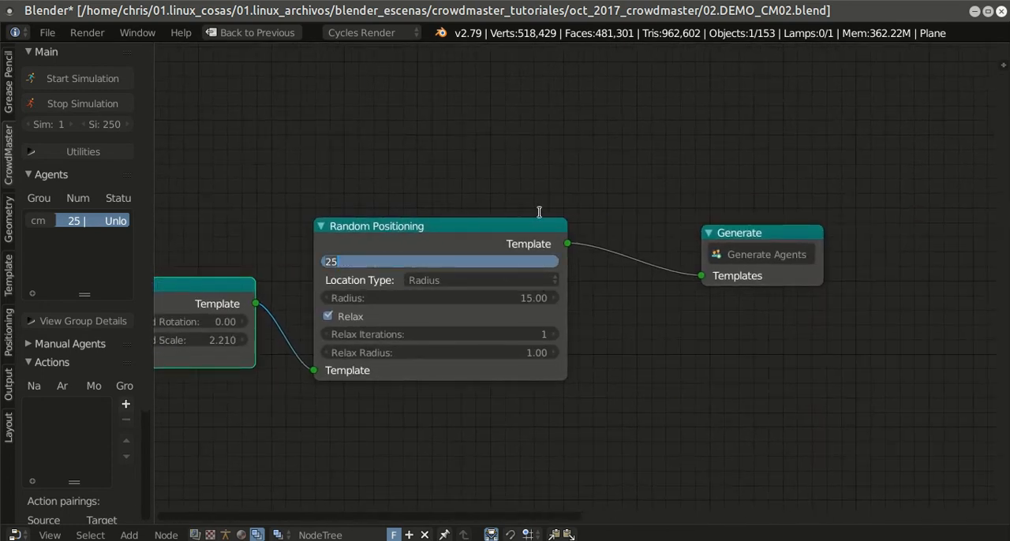
text(30)
key(Return)
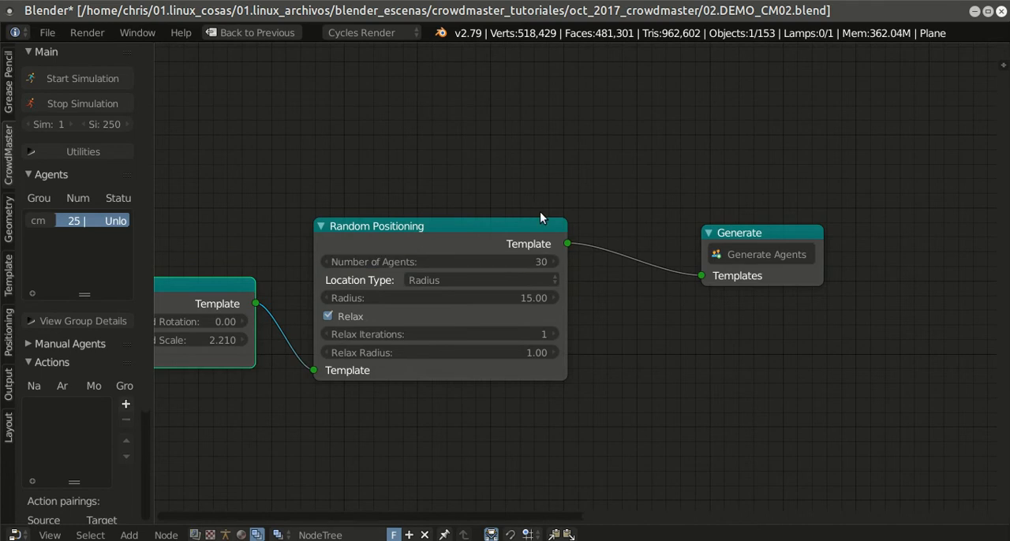
Step: Save the current blend file under its existing name
scroll(506, 225, down, 1)
click(48, 32)
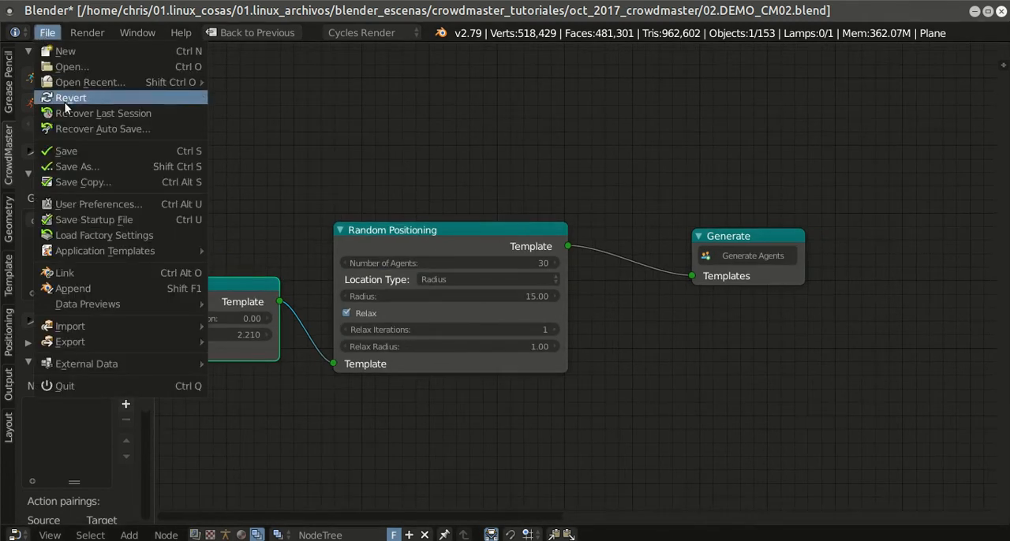
click(83, 150)
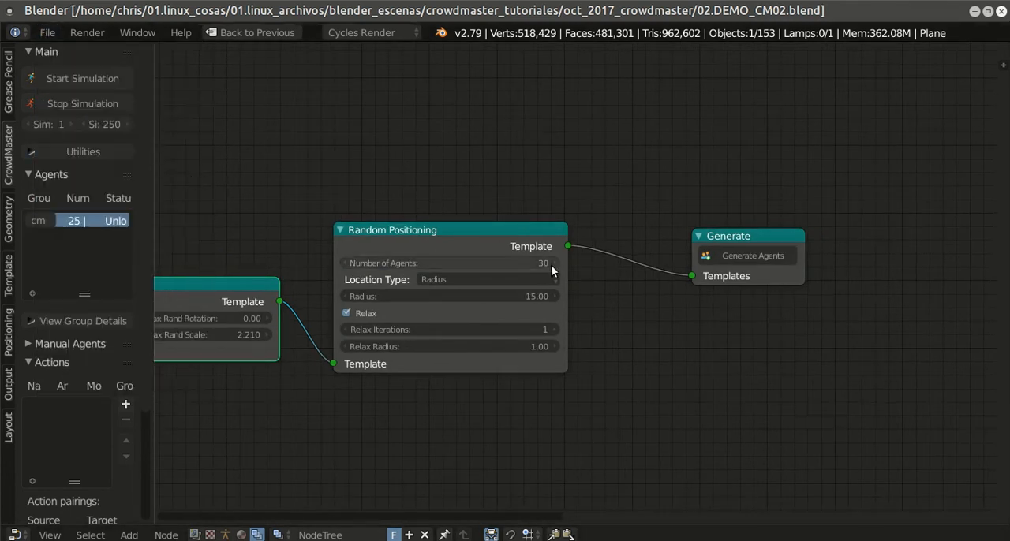
Step: Examine the node chain from Random to Generate, checking the random scale range and the positioning settings
scroll(611, 262, down, 2)
scroll(610, 261, down, 1)
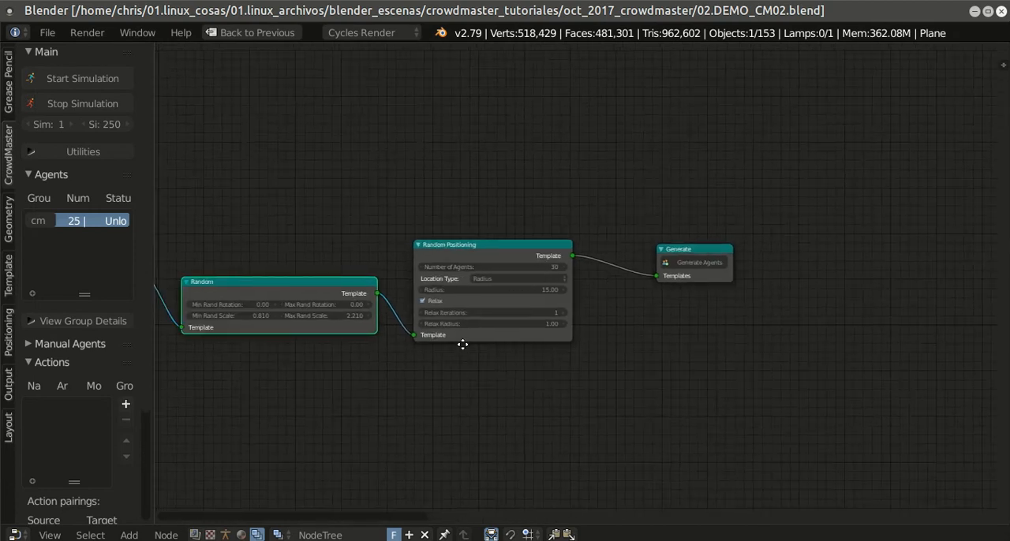
middle_drag(457, 347, 621, 346)
scroll(623, 347, up, 2)
scroll(620, 348, up, 1)
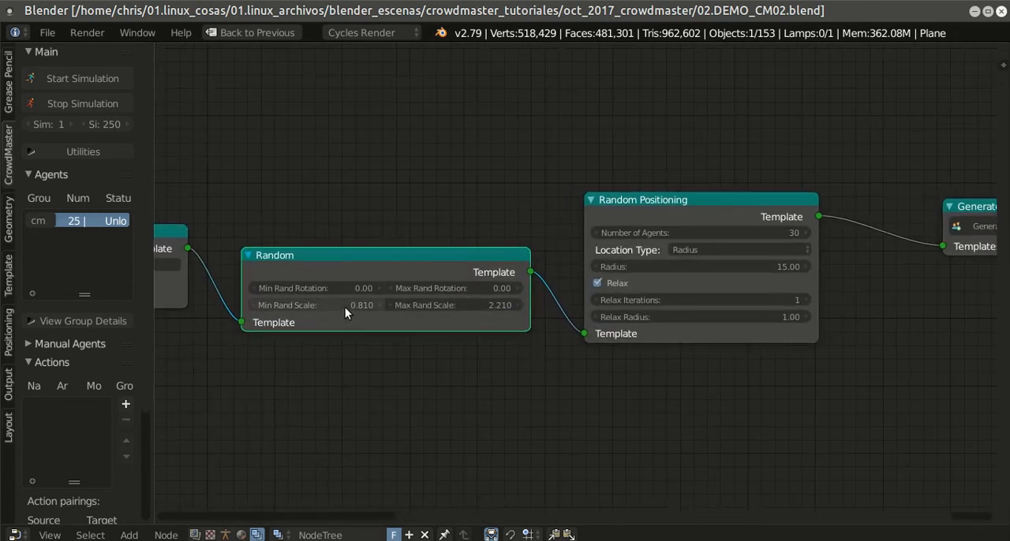
scroll(555, 354, down, 1)
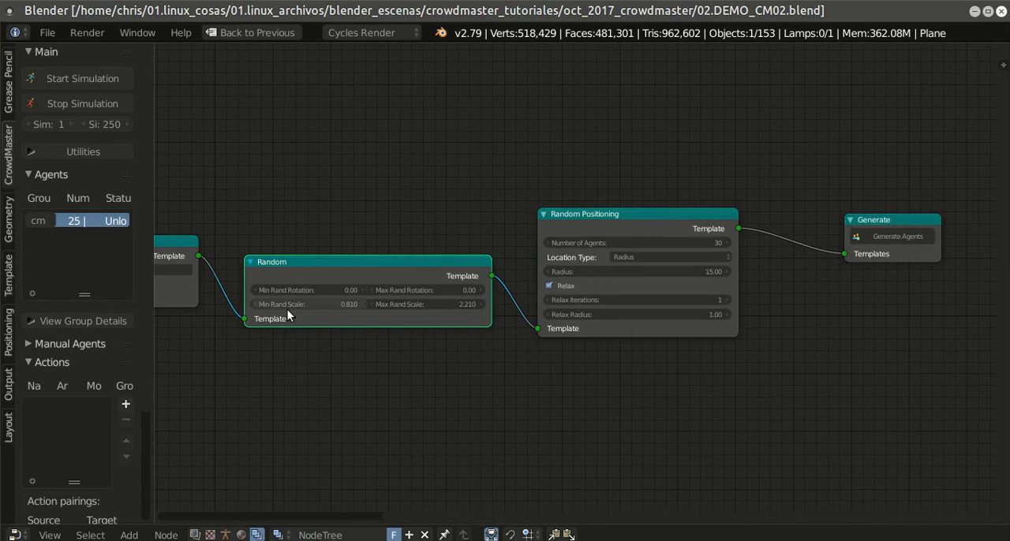
scroll(600, 369, down, 1)
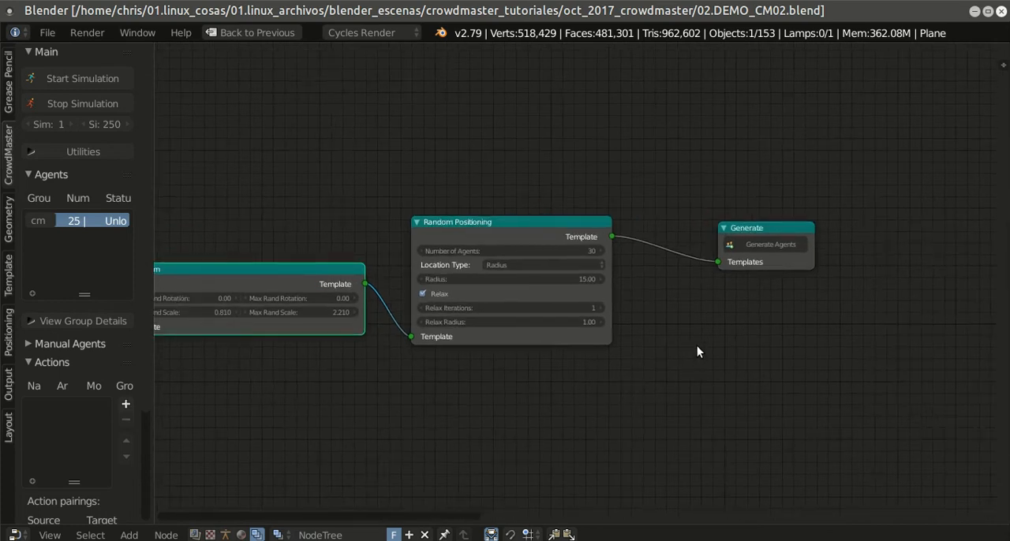
Step: Restore the full screen layout and bring the Generate node close up in the node editor
key(shift+space)
scroll(691, 362, up, 4)
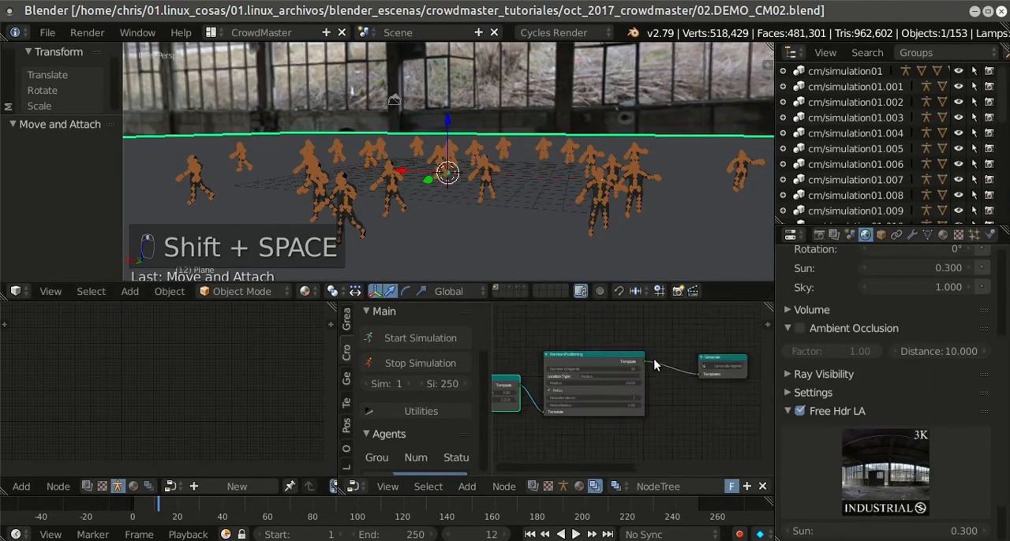
scroll(644, 374, up, 3)
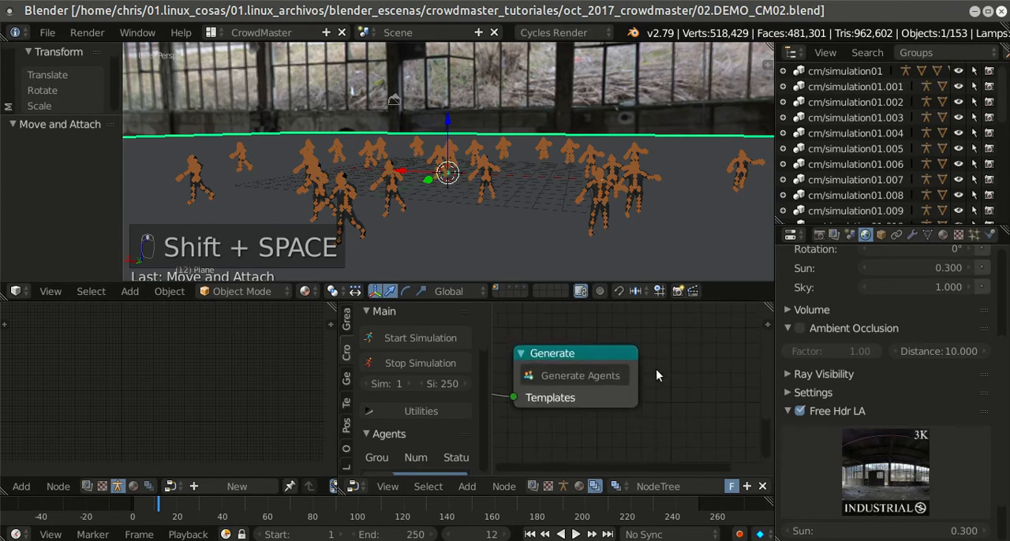
Step: Generate the agents and inspect the crowd from several angles in rendered viewport shading
click(615, 376)
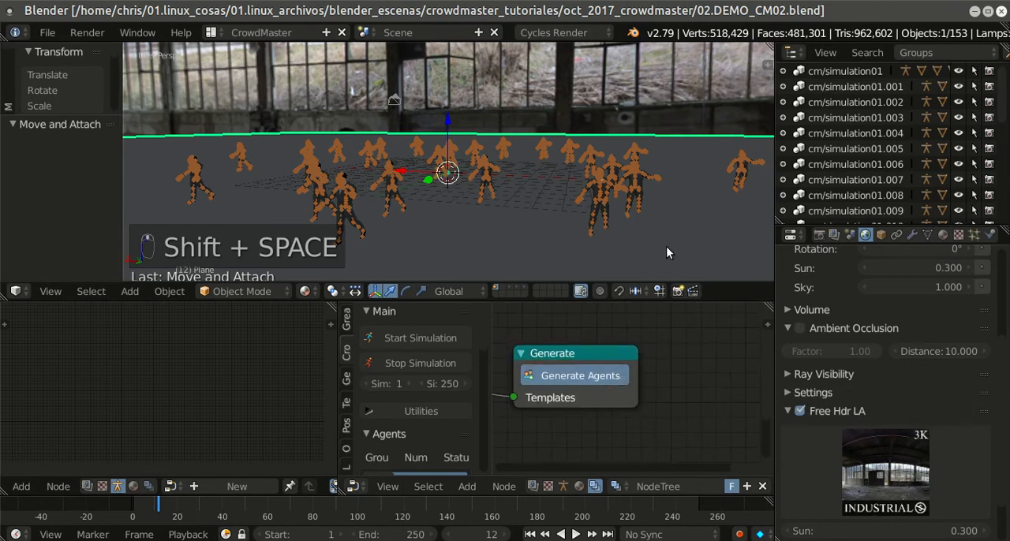
middle_drag(667, 232, 521, 199)
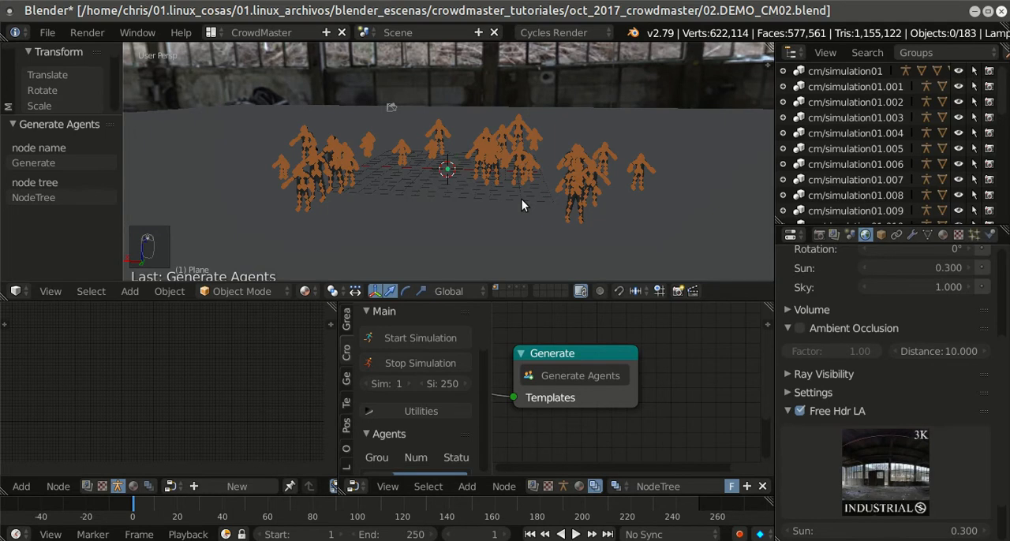
key(shift+z)
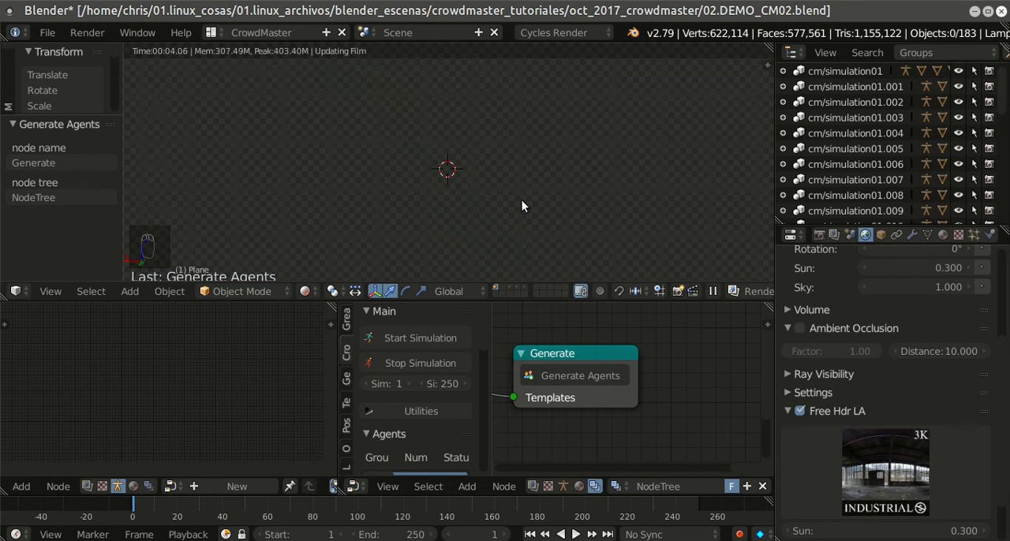
scroll(522, 199, up, 5)
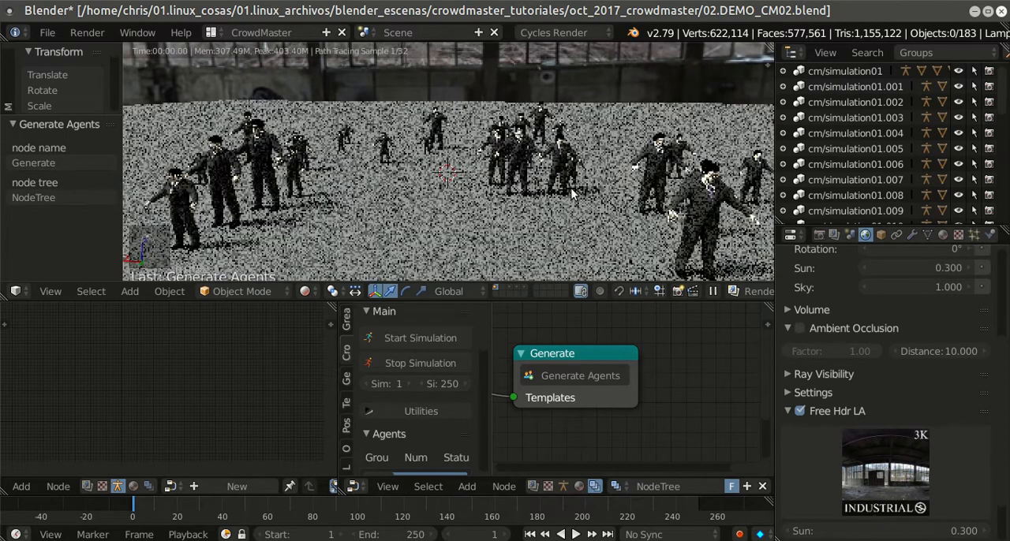
mouse_move(665, 186)
middle_down()
mouse_move(680, 175)
mouse_move(648, 173)
middle_up()
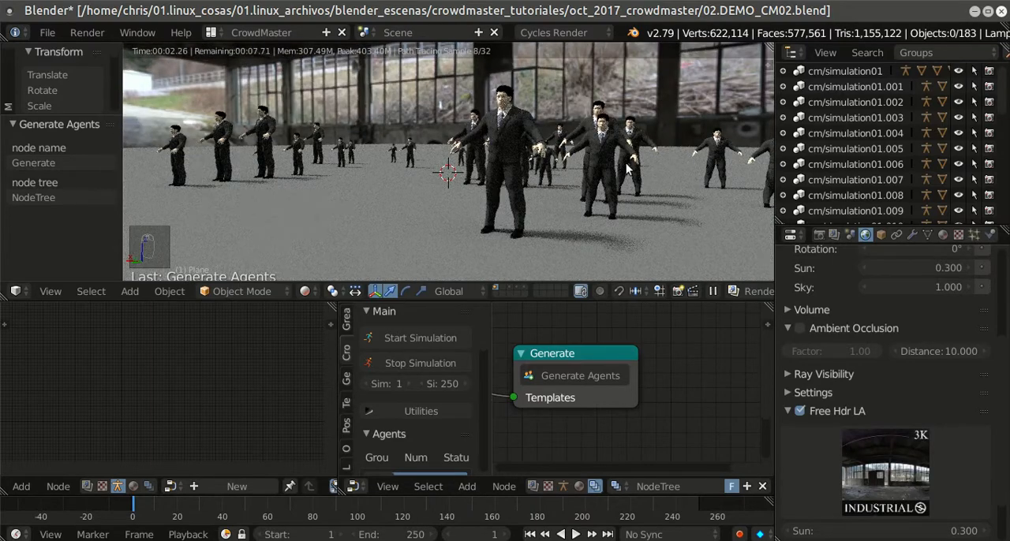
middle_drag(631, 163, 624, 165)
mouse_move(672, 185)
middle_down()
mouse_move(688, 180)
mouse_move(606, 181)
middle_up()
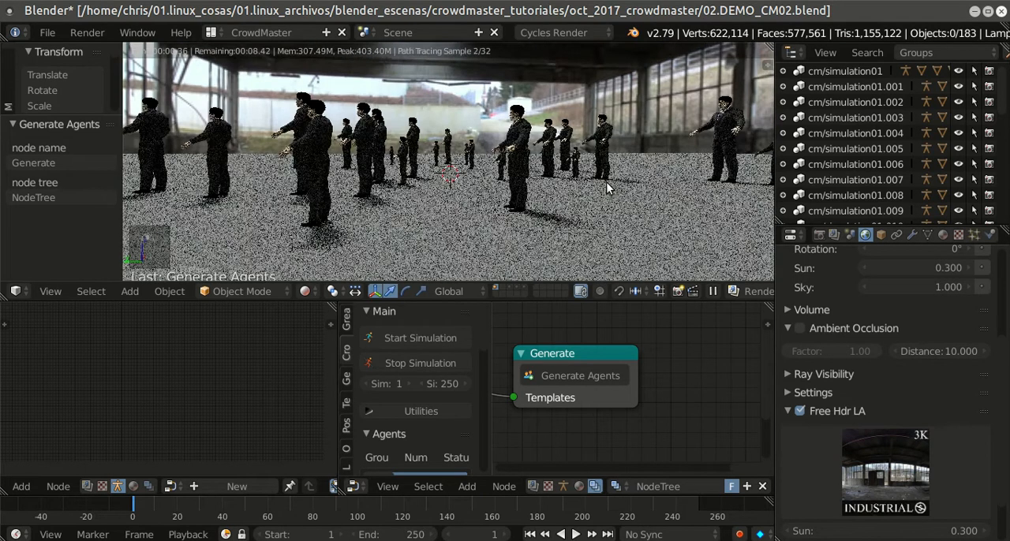
Step: Leave the rendered preview and set the Random node's minimum rotation to 0.20 and maximum rotation to 1.00
scroll(606, 360, down, 6)
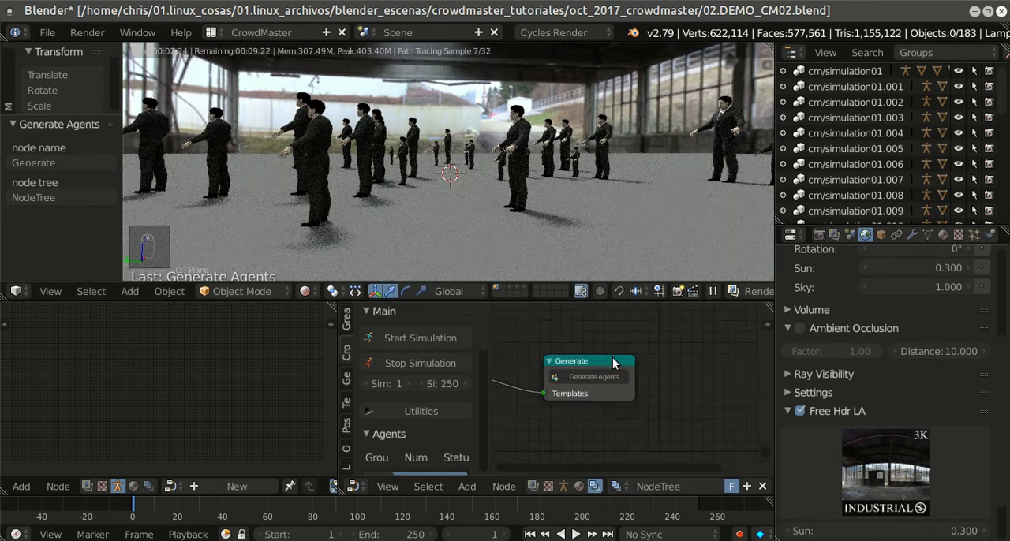
middle_drag(603, 366, 657, 374)
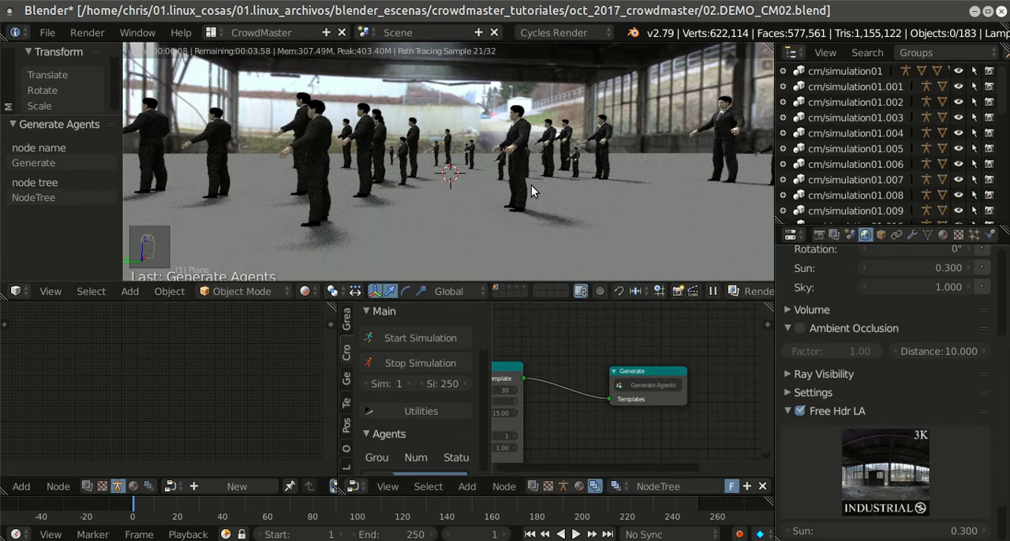
key(shift+z)
key(ctrl+Up)
middle_drag(581, 374, 605, 352)
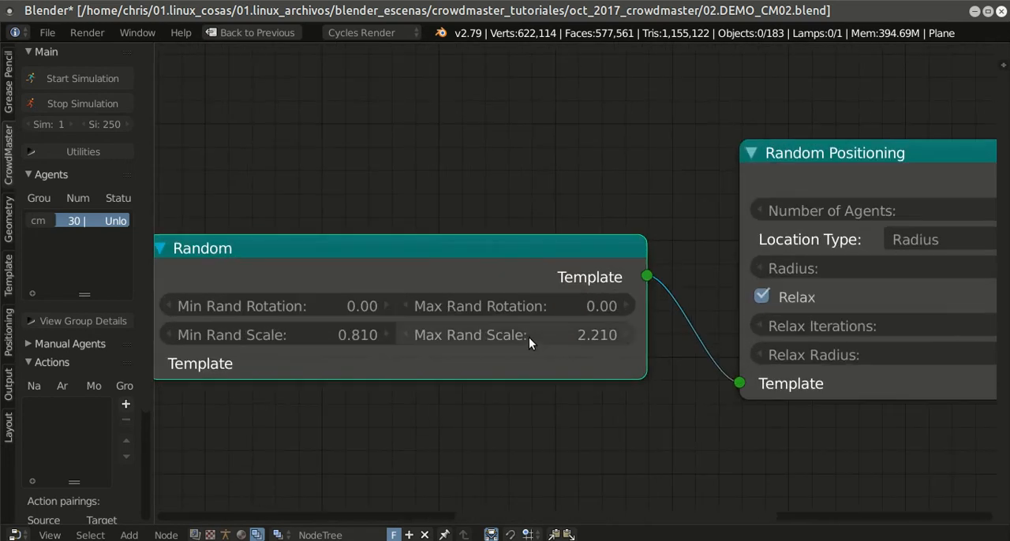
click(356, 305)
text(0.2)
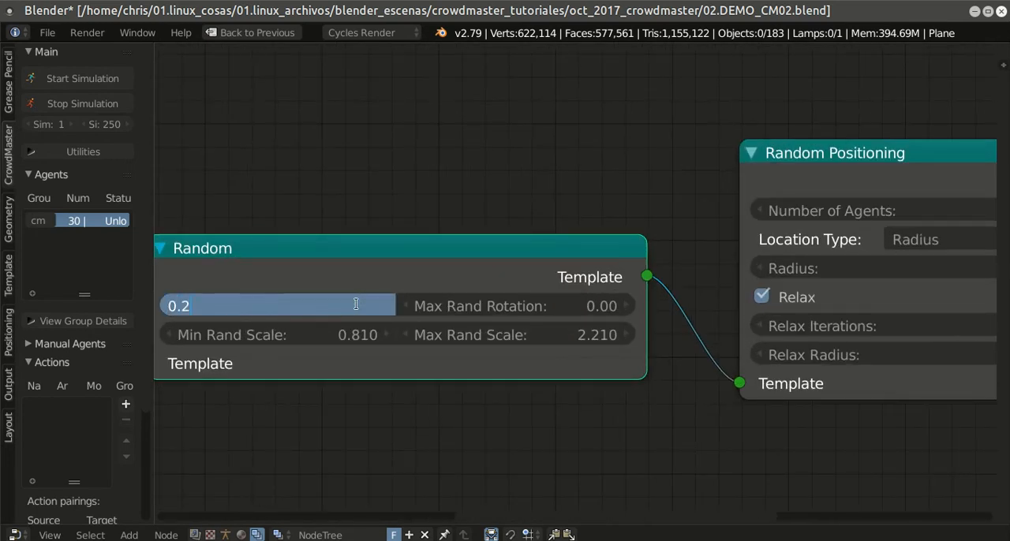
key(Return)
click(628, 306)
click(629, 308)
click(629, 308)
click(629, 308)
click(629, 307)
click(629, 308)
click(629, 308)
click(596, 309)
text(1)
key(Return)
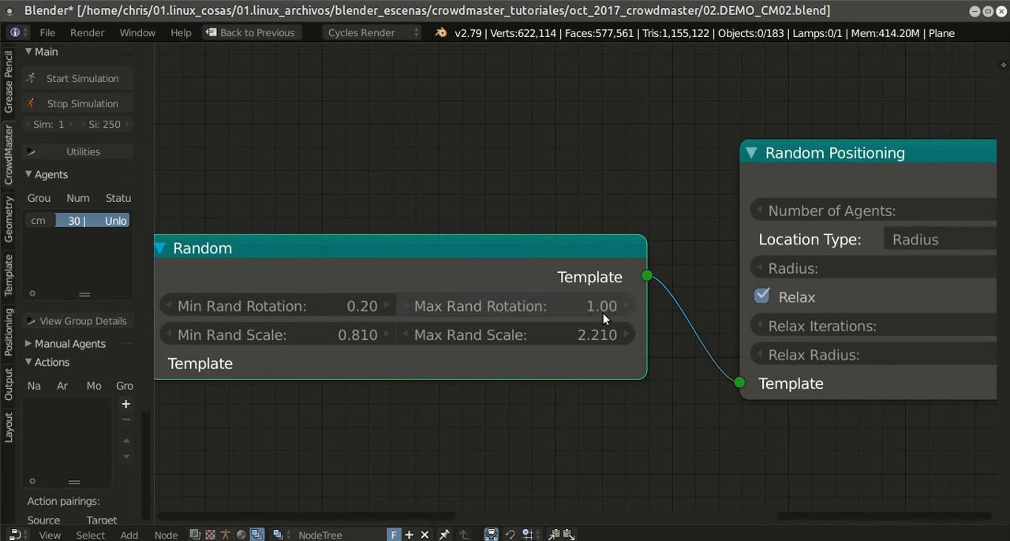
Step: Raise the Random node's minimum rotation to 0.62
scroll(591, 223, down, 2)
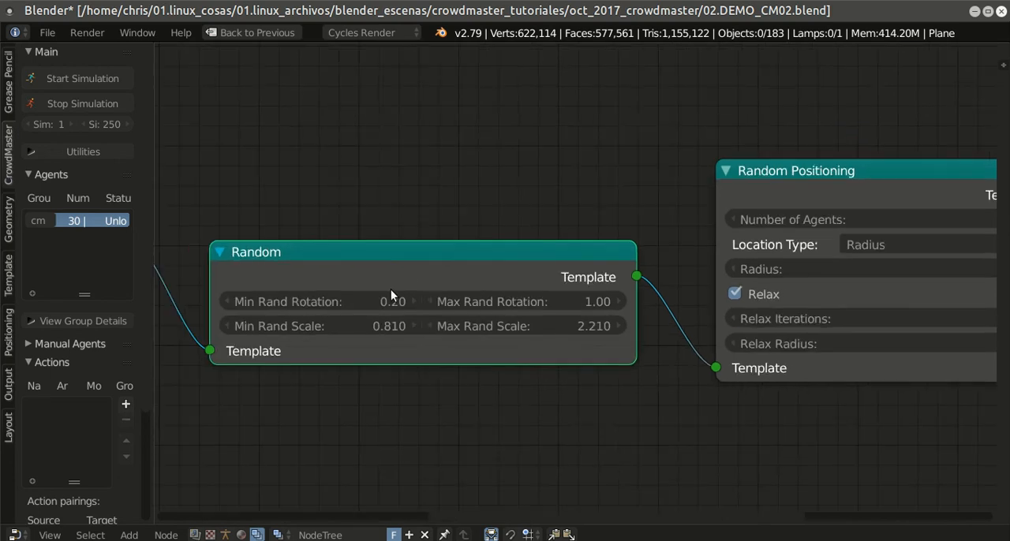
drag(408, 303, 422, 302)
click(408, 302)
click(407, 302)
click(408, 303)
click(408, 302)
click(408, 302)
click(407, 302)
click(408, 303)
click(407, 302)
scroll(627, 371, down, 4)
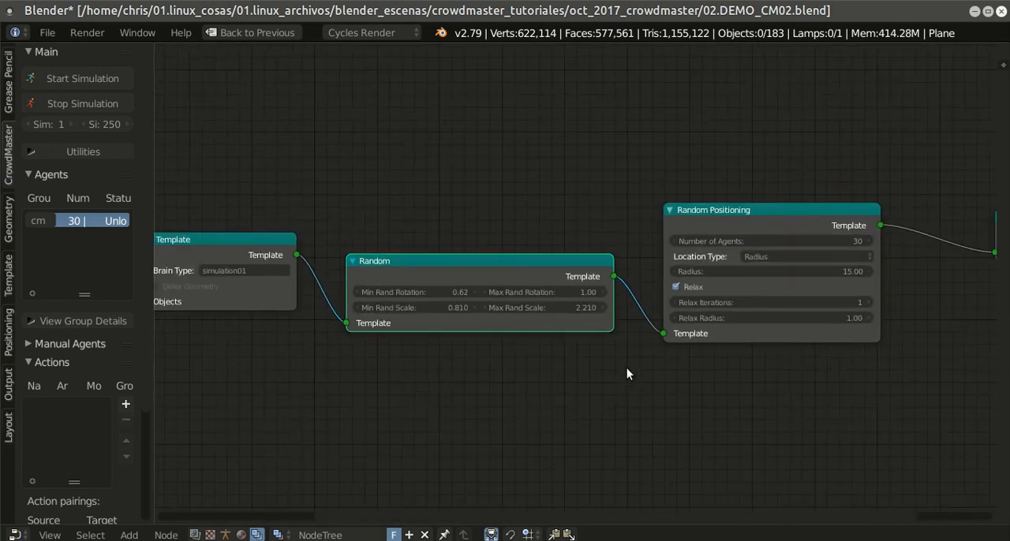
Step: Restore the full screen layout, bring the Generate node into view and save the blend file under its existing name
key(shift+space)
scroll(617, 257, down, 2)
scroll(659, 331, up, 4)
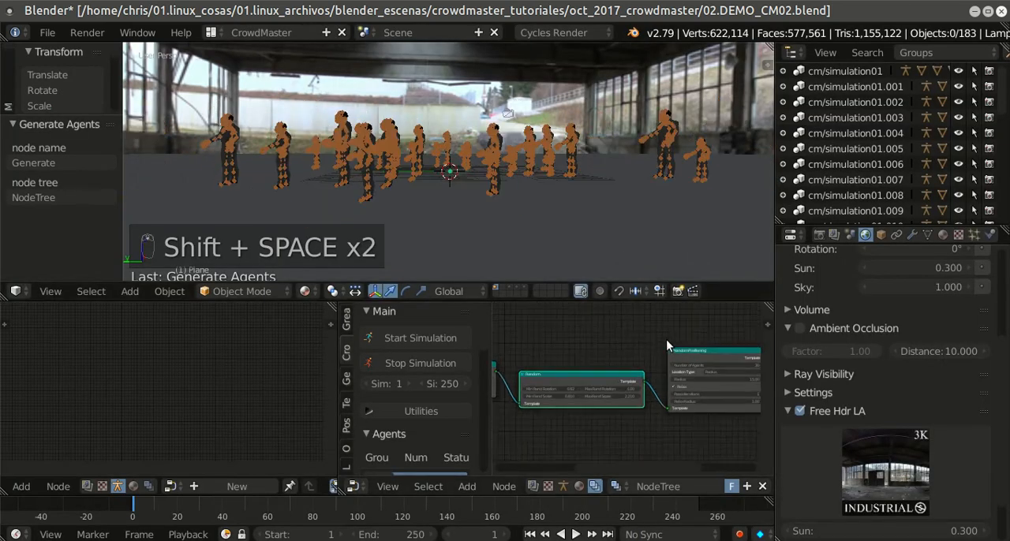
middle_drag(666, 341, 482, 380)
scroll(747, 375, up, 6)
middle_drag(726, 378, 610, 342)
click(48, 32)
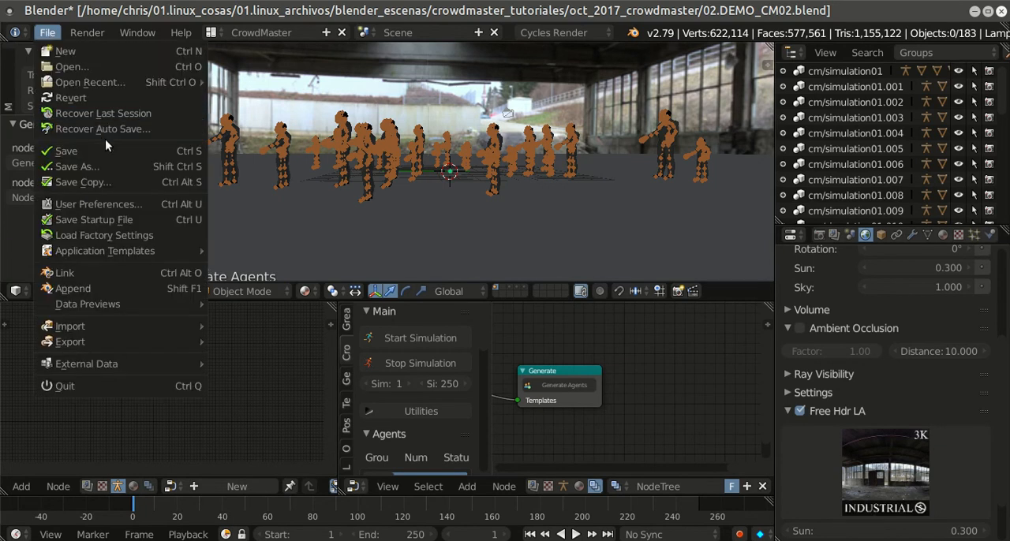
click(95, 150)
Step: Regenerate the agents with the new rotation range and check the crowd in rendered viewport shading
scroll(641, 401, up, 3)
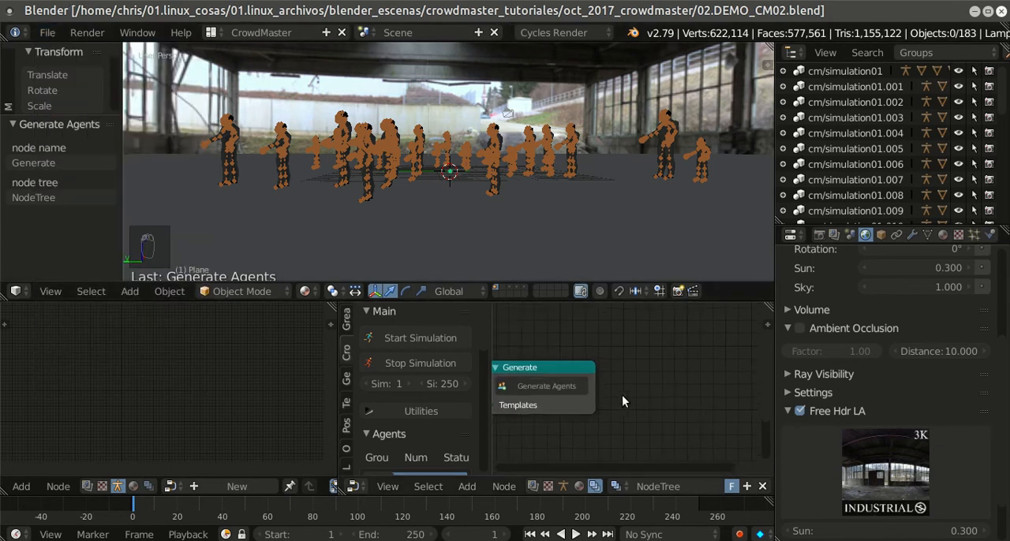
middle_drag(606, 394, 657, 396)
click(623, 388)
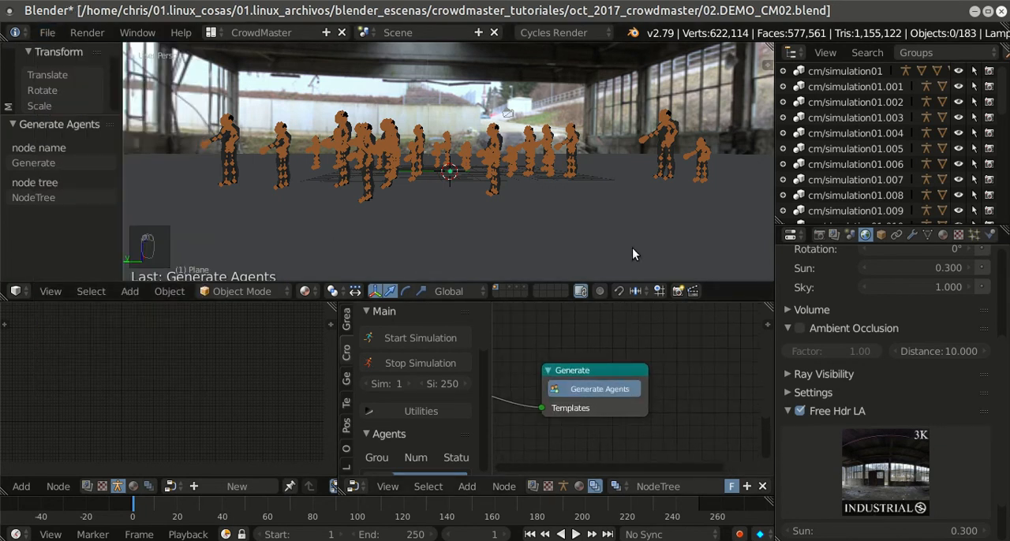
middle_drag(533, 216, 639, 210)
key(shift+z)
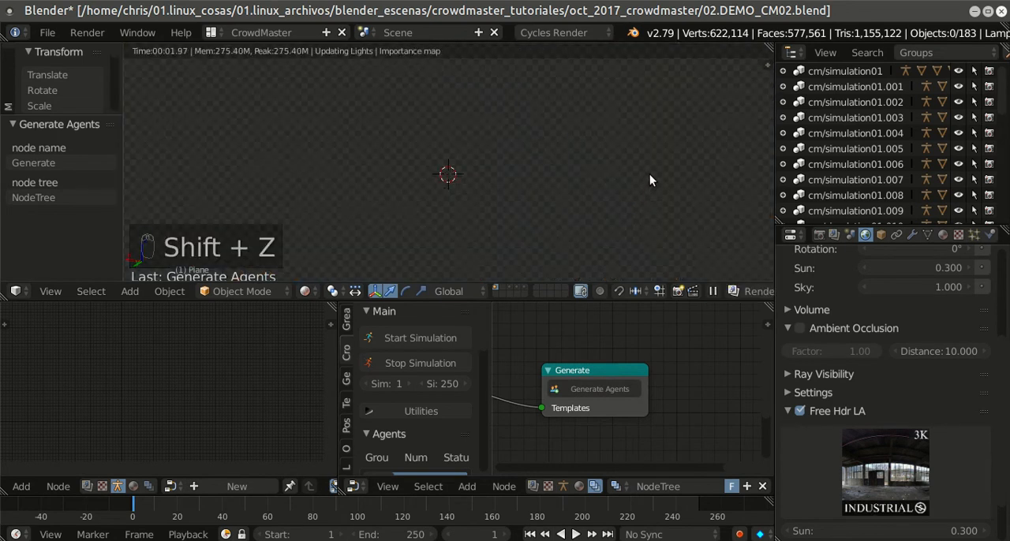
mouse_move(649, 174)
middle_down()
mouse_move(653, 192)
mouse_move(650, 167)
middle_up()
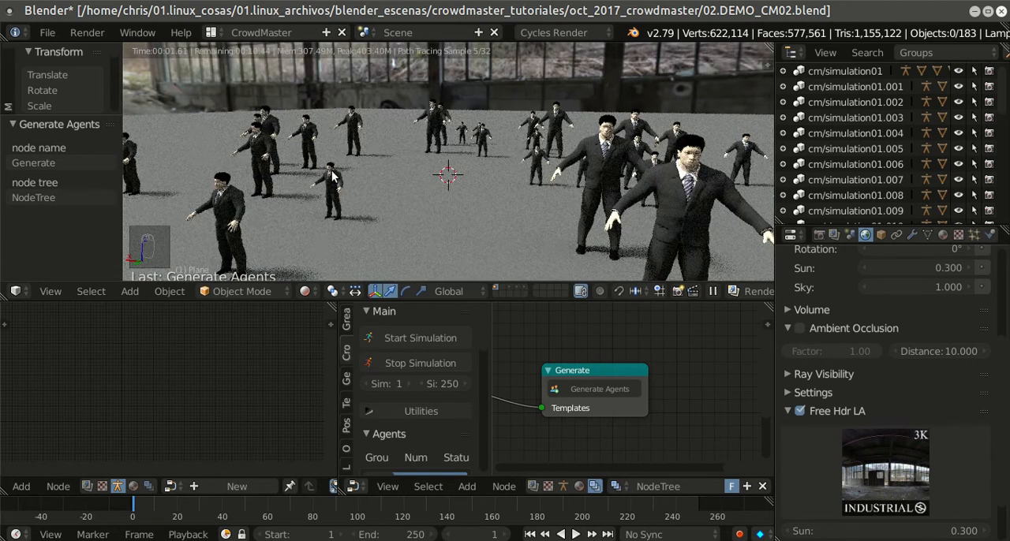
drag(252, 181, 279, 183)
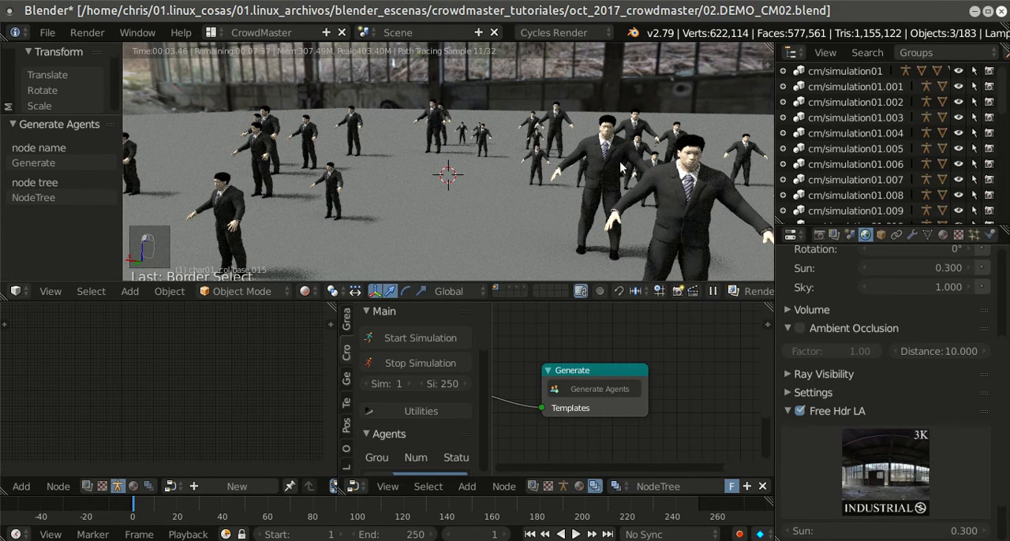
scroll(641, 150, down, 2)
middle_drag(641, 150, 622, 149)
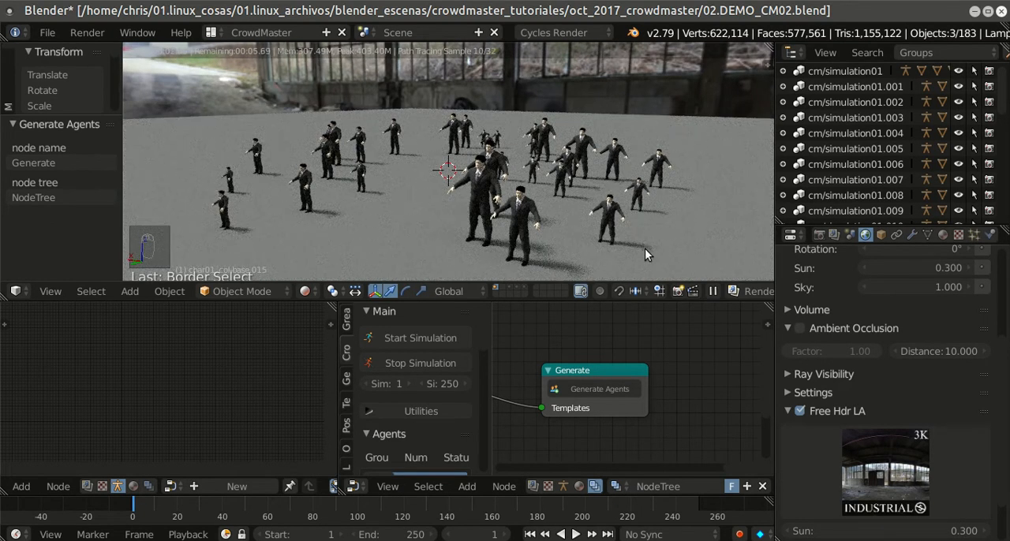
Step: Select the ground plane and adjust its diffuse material colour, trying a dark grey of 0.023 before brightening it
right_click(708, 213)
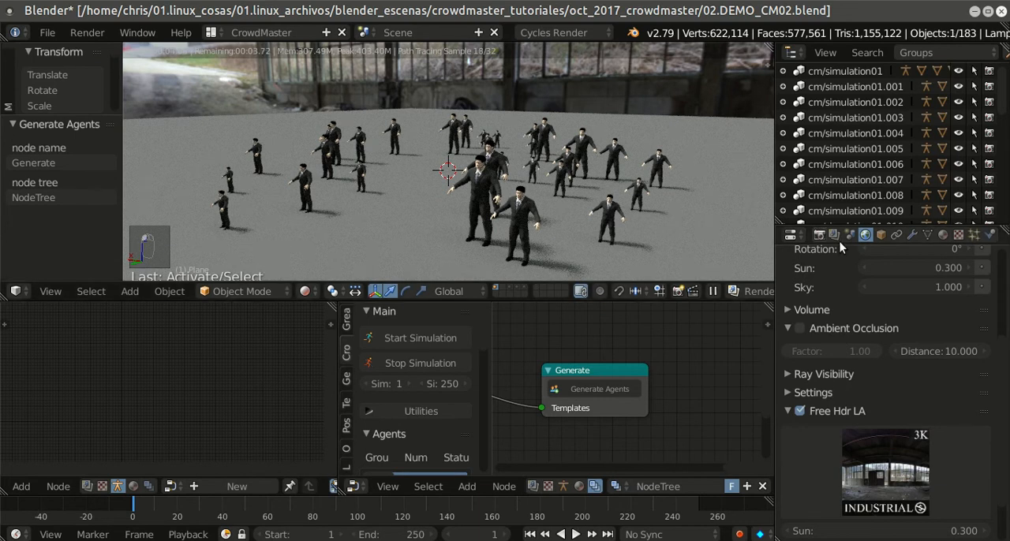
scroll(931, 315, up, 5)
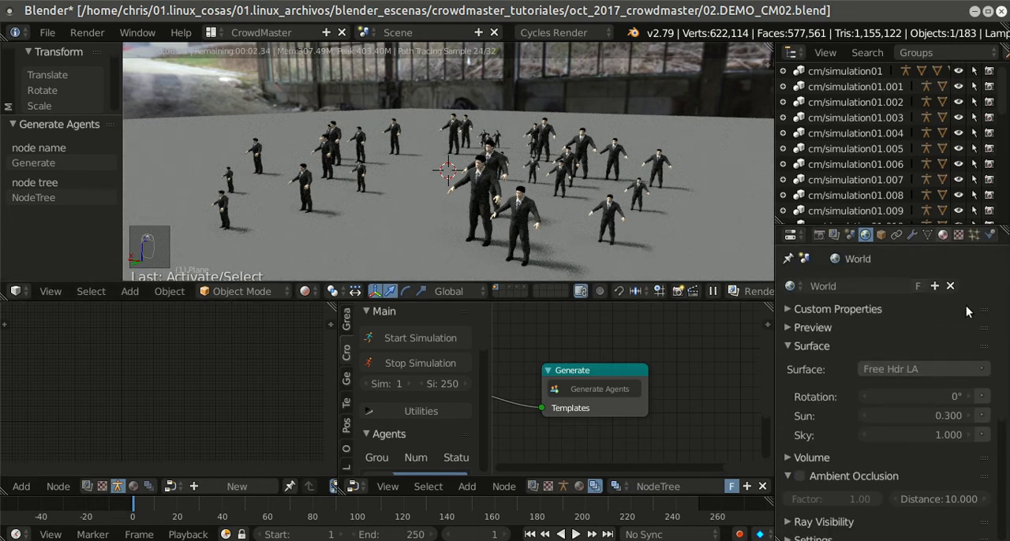
click(943, 235)
click(940, 433)
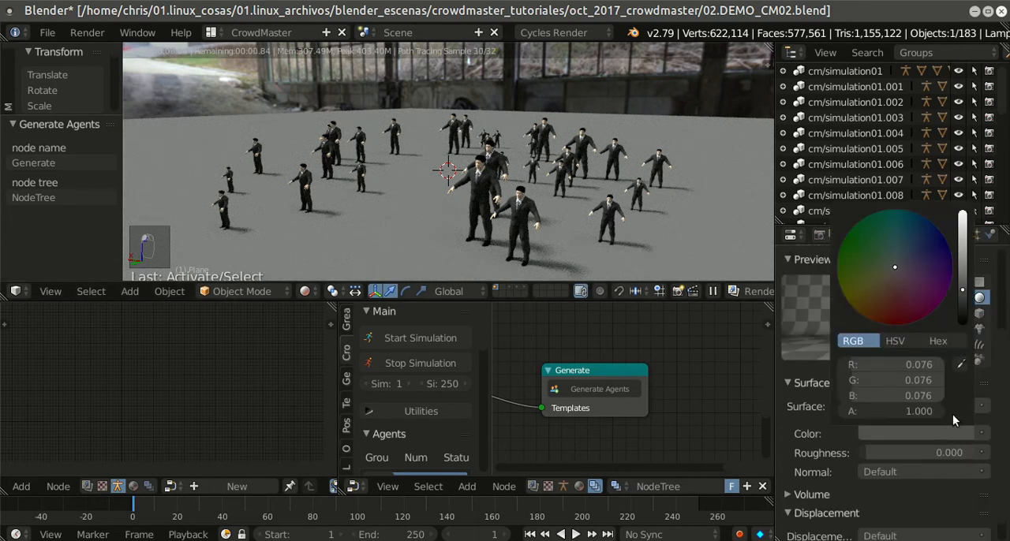
click(962, 311)
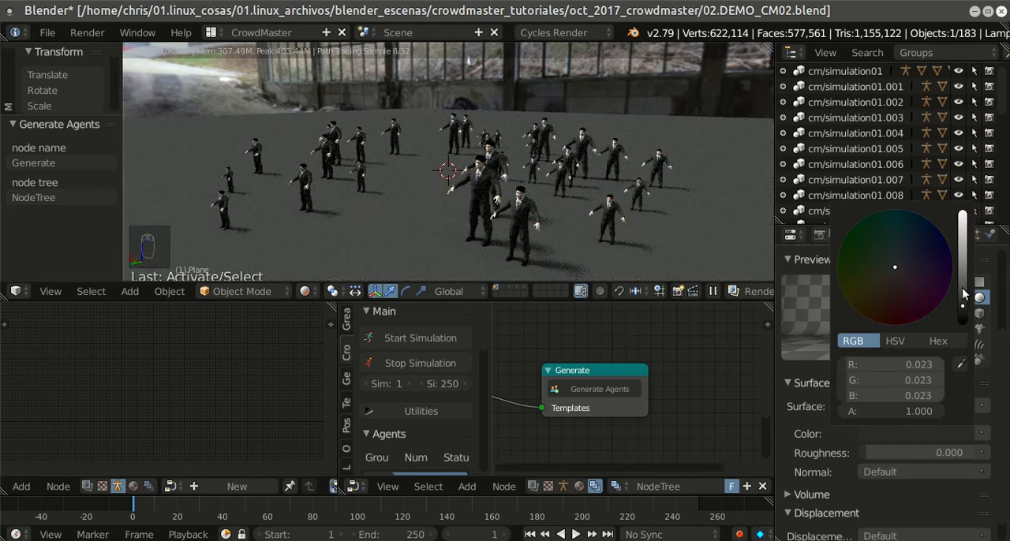
click(962, 241)
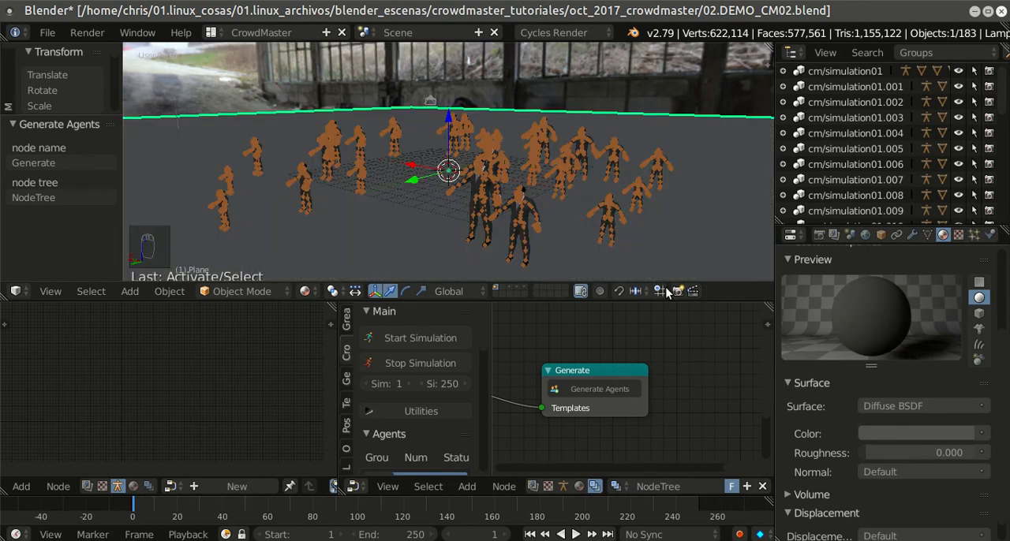
Step: Briefly preview the crowd in rendered shading, return to solid display and save the blend file
key(shift+z)
scroll(684, 372, down, 2)
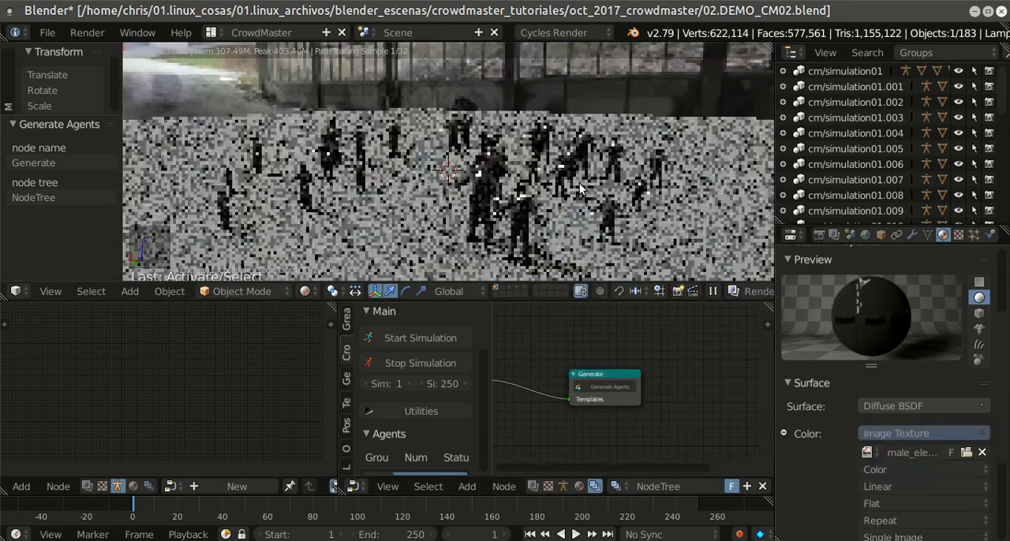
key(shift+z)
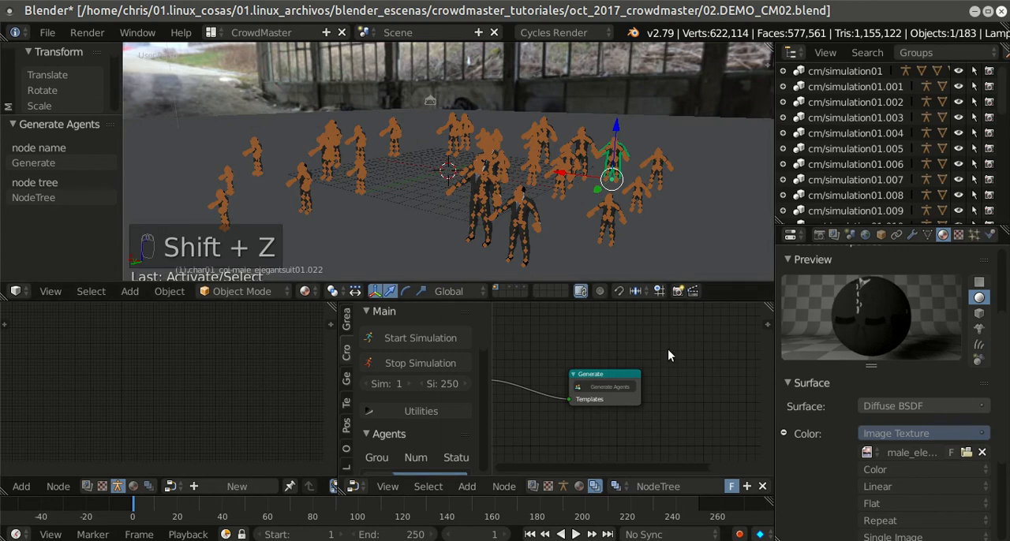
scroll(667, 349, down, 1)
click(45, 32)
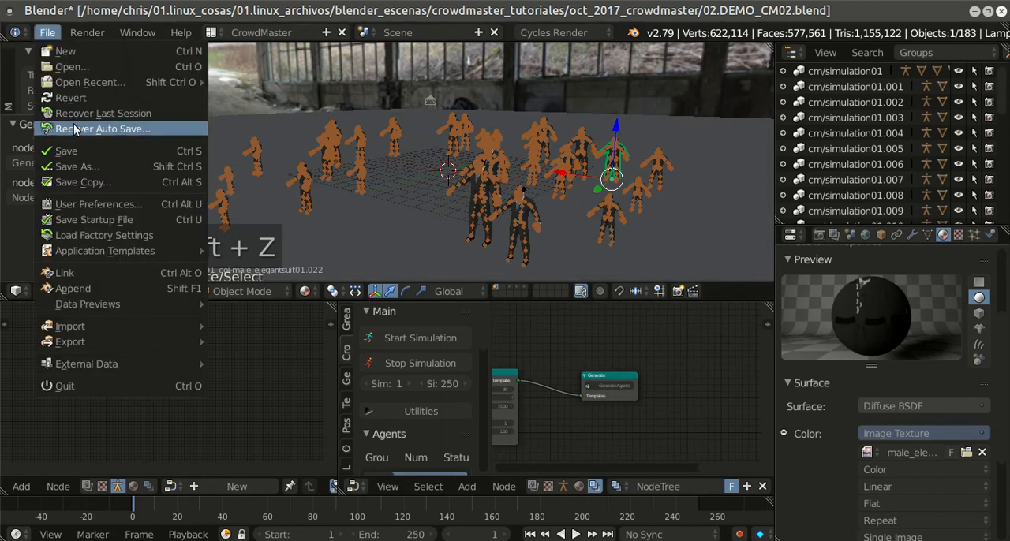
click(71, 146)
Step: Enlarge the node editor to full screen and move the Group and Template nodes further away from the Random node
middle_drag(542, 375, 743, 361)
middle_drag(599, 390, 655, 371)
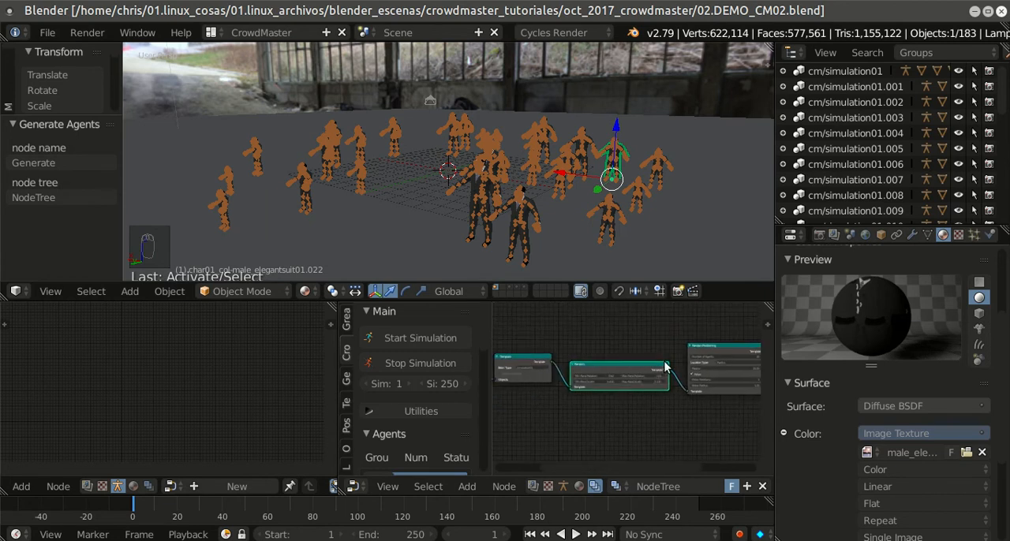
key(ctrl+Up)
scroll(653, 340, up, 4)
middle_drag(478, 363, 678, 328)
scroll(637, 357, down, 3)
middle_drag(570, 355, 718, 340)
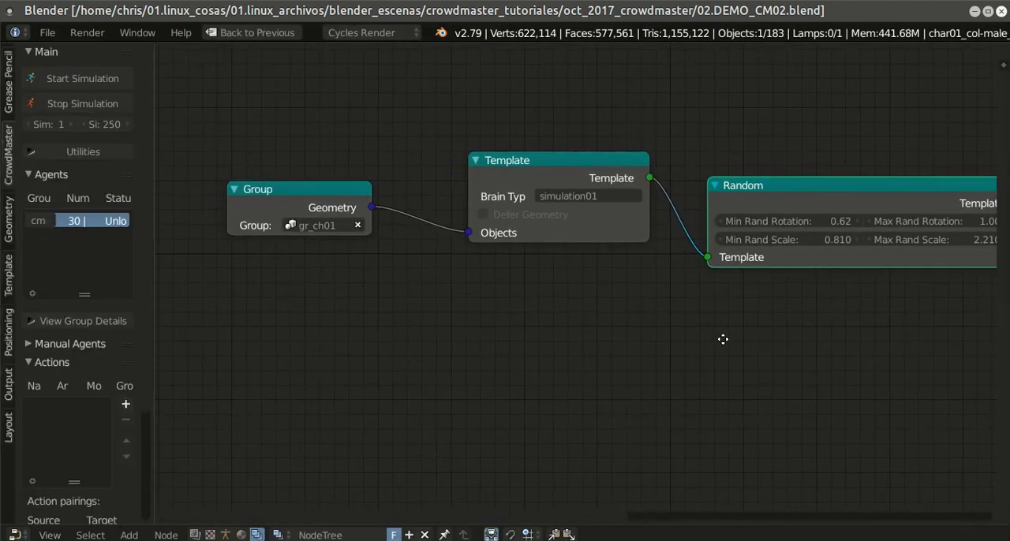
drag(316, 190, 245, 164)
drag(497, 161, 413, 184)
scroll(564, 353, down, 2)
middle_drag(546, 354, 558, 341)
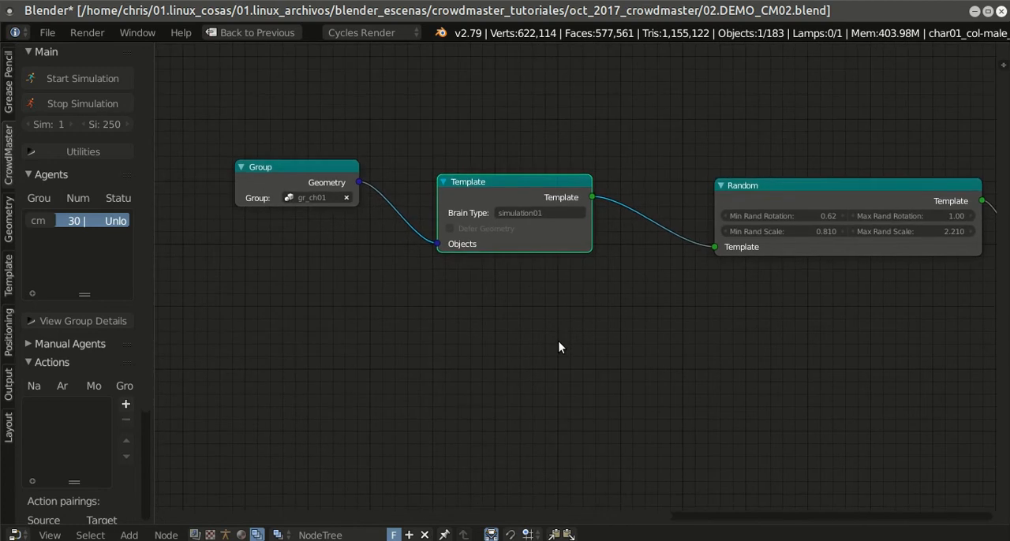
Step: Add a second Group geometry node below the first and assign it the gr_ch02 group
key(shift+a)
mouse_move(286, 344)
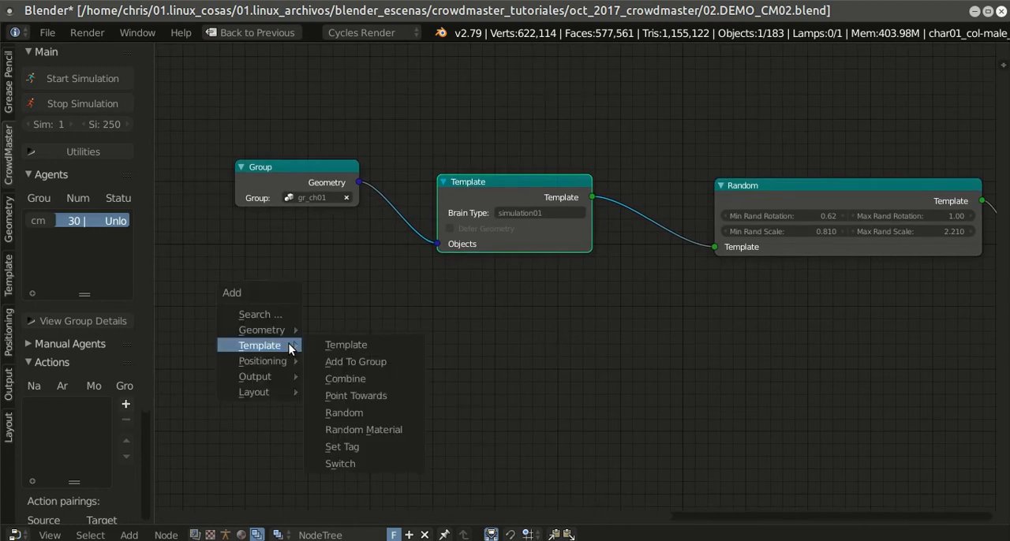
mouse_move(266, 329)
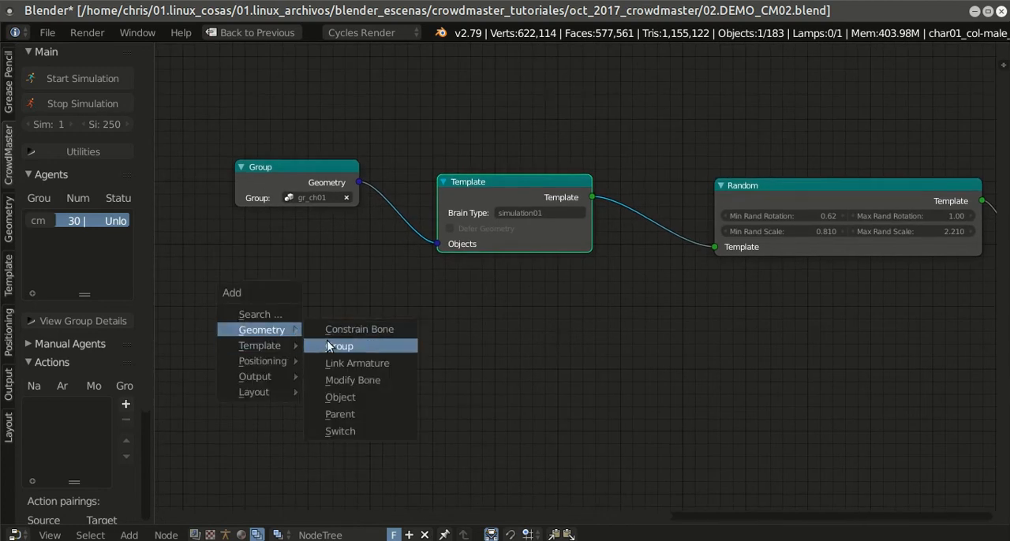
click(332, 350)
click(243, 319)
scroll(339, 304, up, 4)
middle_drag(345, 300, 424, 294)
click(336, 375)
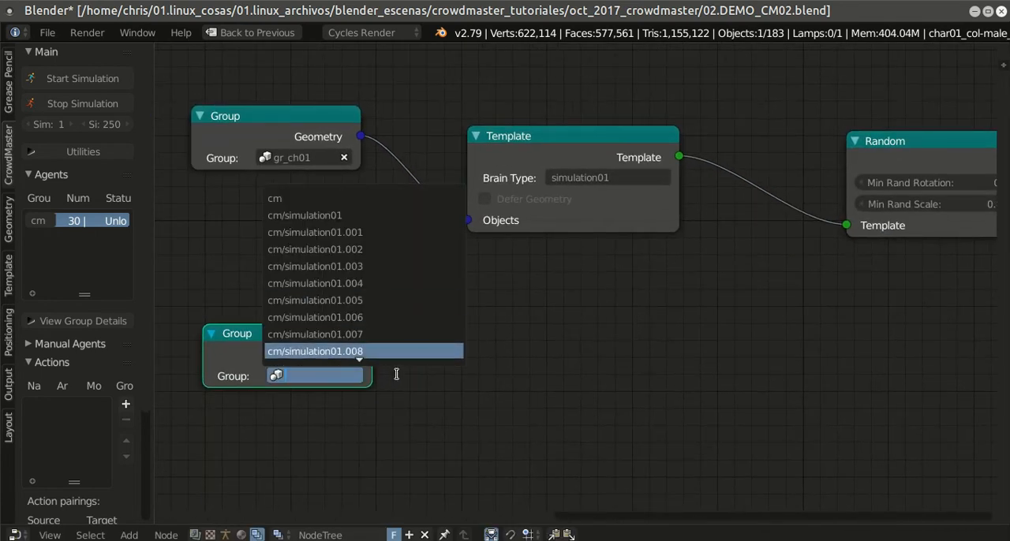
text(gr)
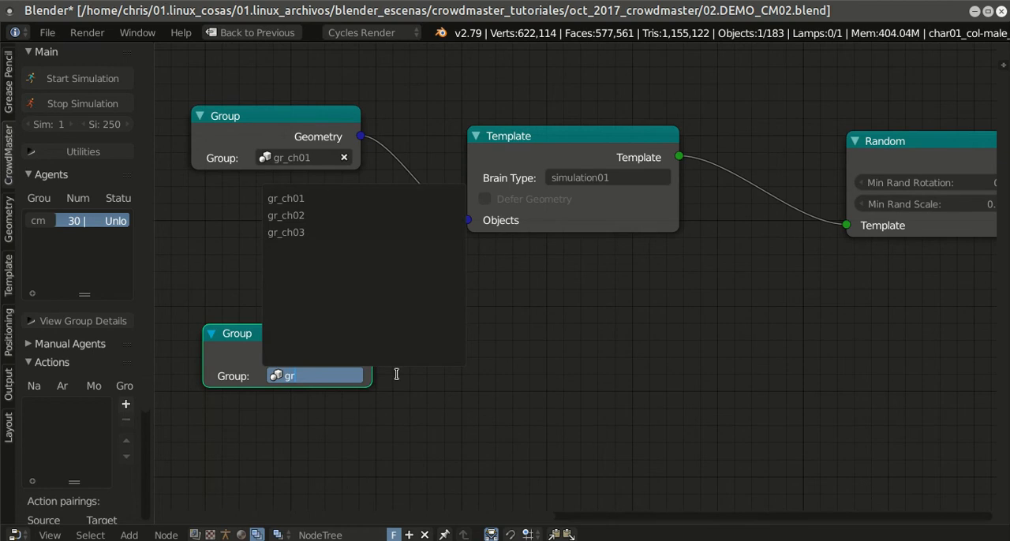
click(289, 219)
middle_drag(419, 318, 396, 313)
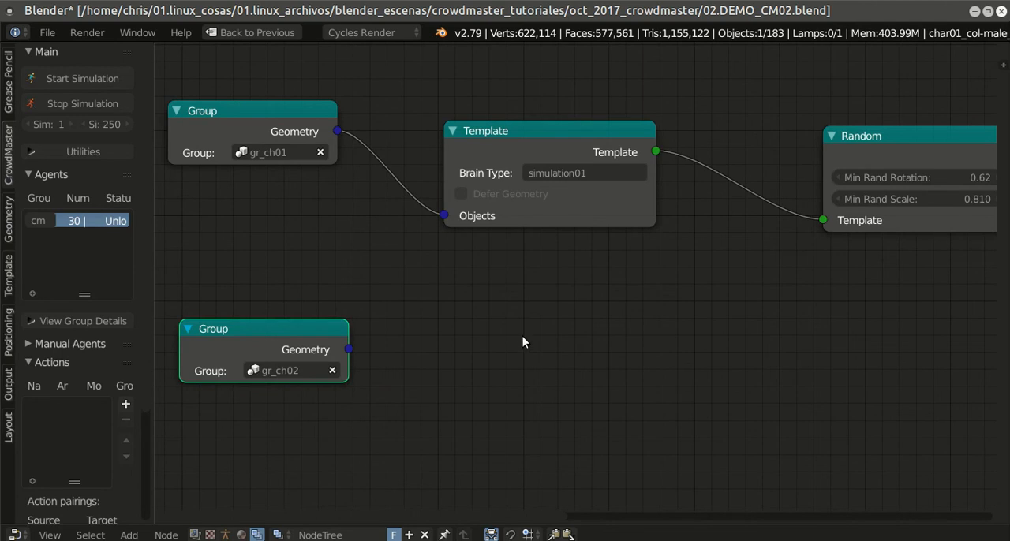
Step: Spread the nodes out, leaving a wide gap between the two Group nodes and the Template node
click(513, 139)
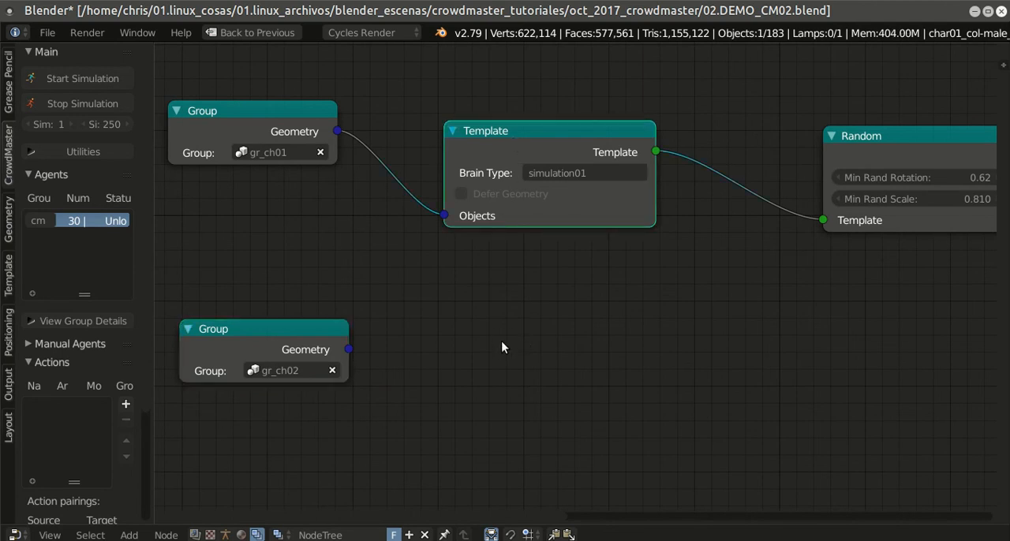
key(shift+a)
scroll(521, 251, down, 1)
middle_drag(521, 251, 802, 273)
drag(551, 137, 329, 109)
drag(554, 347, 303, 302)
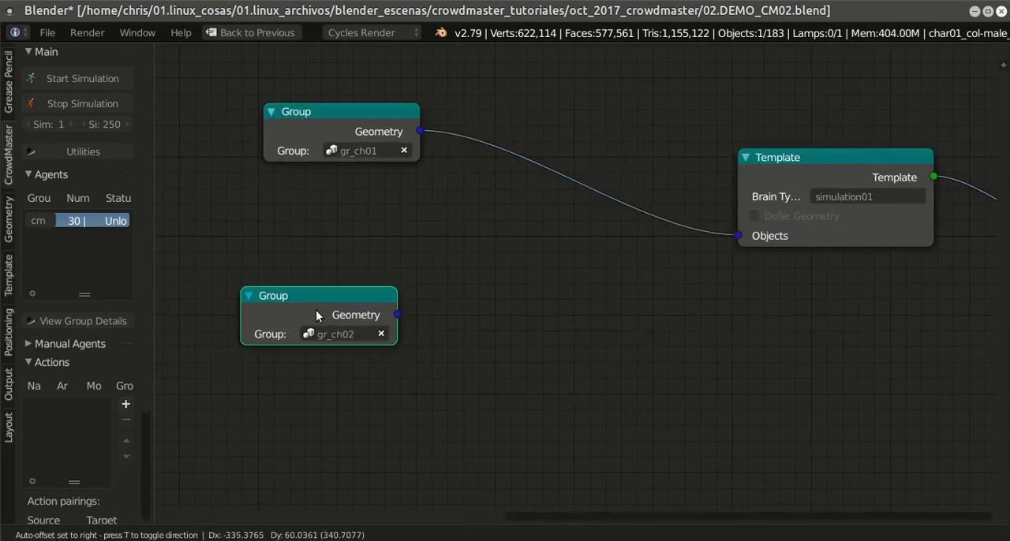
Step: Insert a geometry Switch node between the gr_ch01 Group and the Template, and connect the gr_ch02 Group to its Object 2 input
key(shift+a)
mouse_move(507, 289)
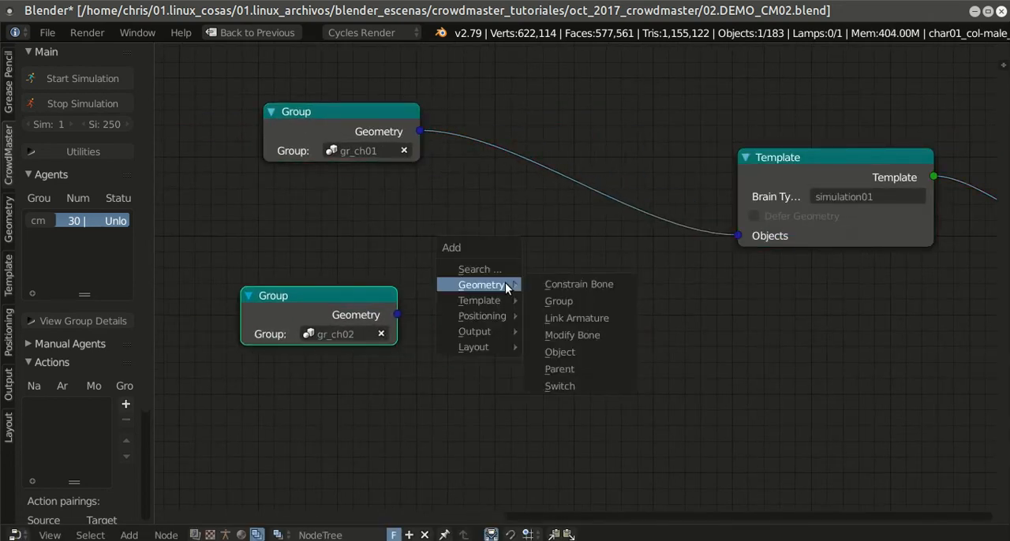
click(572, 385)
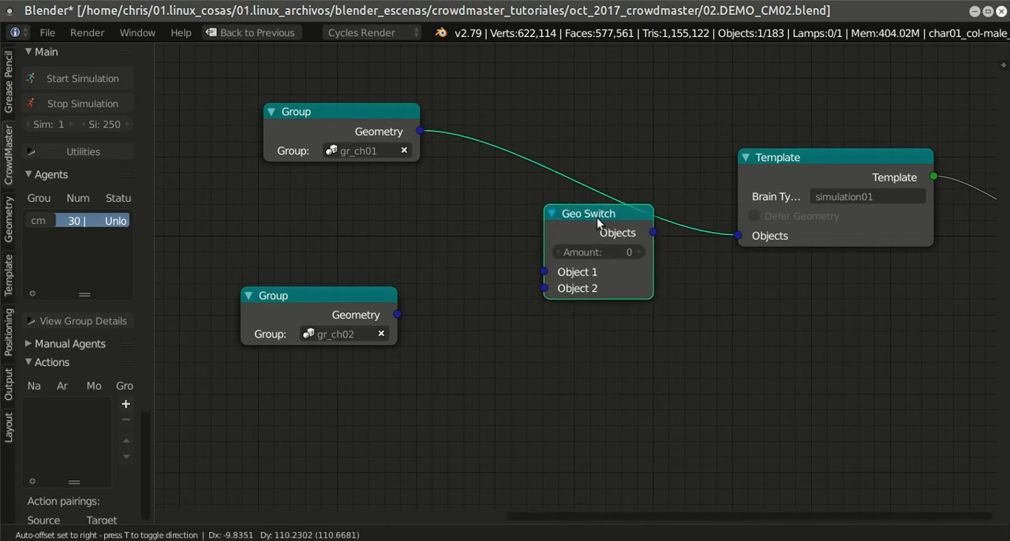
click(583, 178)
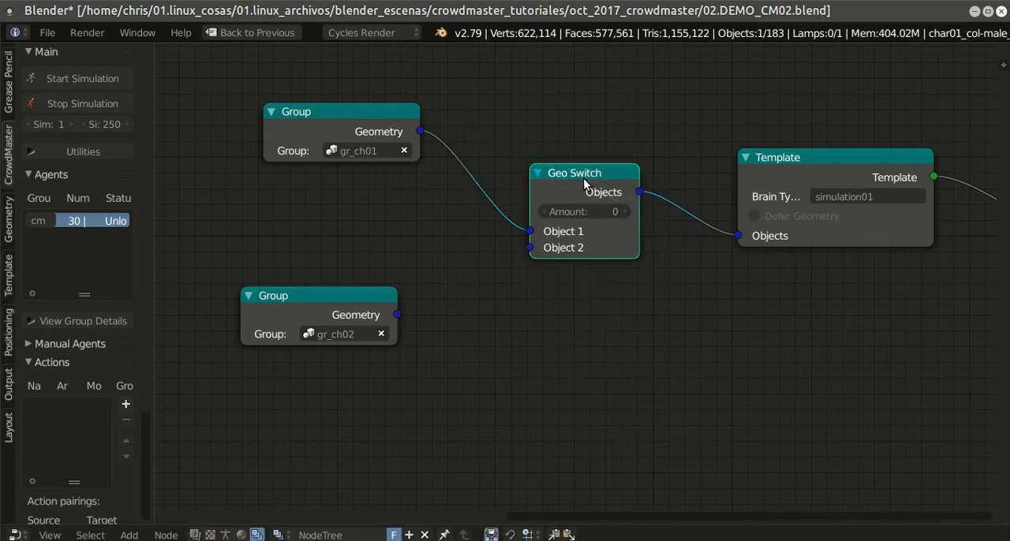
drag(397, 316, 529, 248)
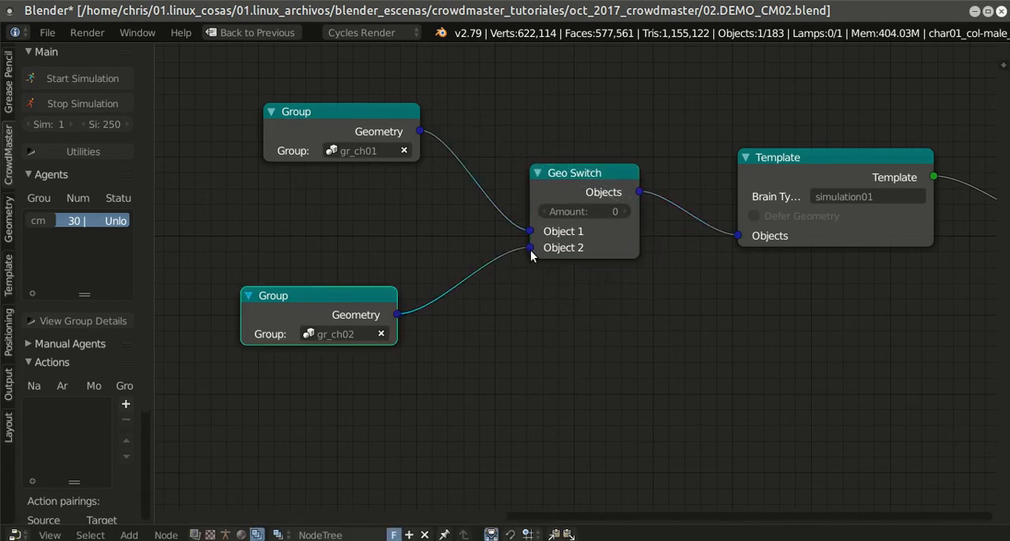
Step: Set the Geo Switch amount to 0.5 and save the blend file
middle_drag(664, 286, 604, 302)
drag(580, 247, 615, 251)
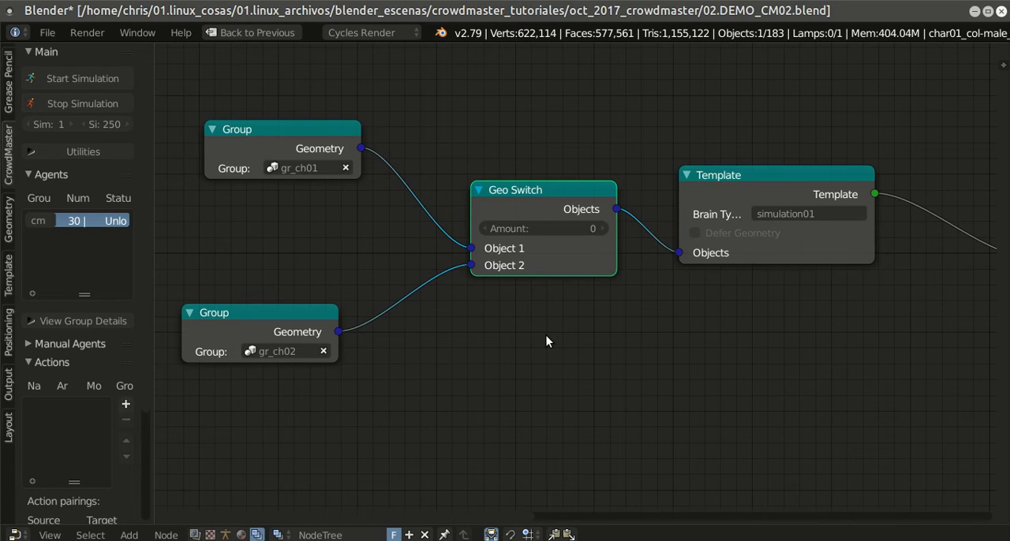
click(547, 230)
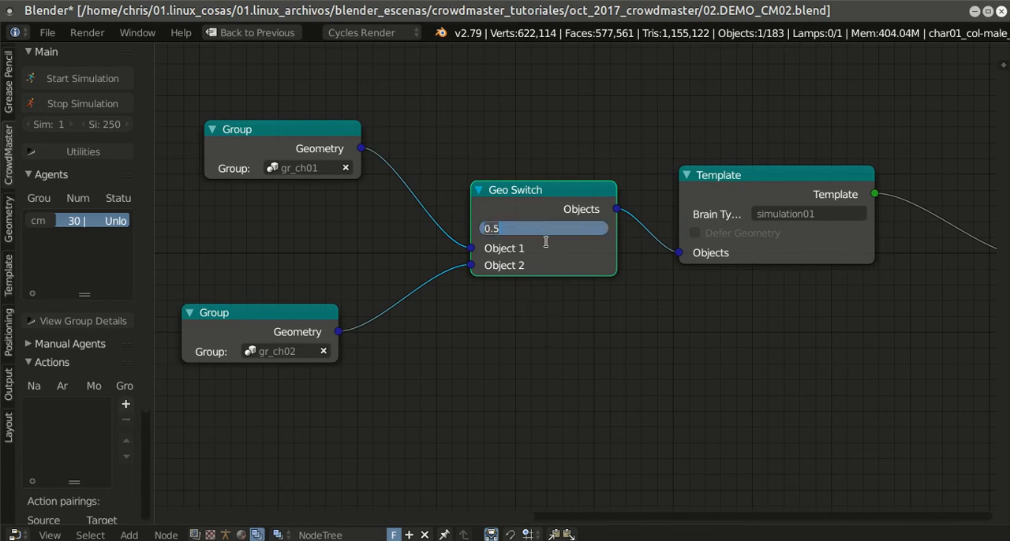
click(569, 365)
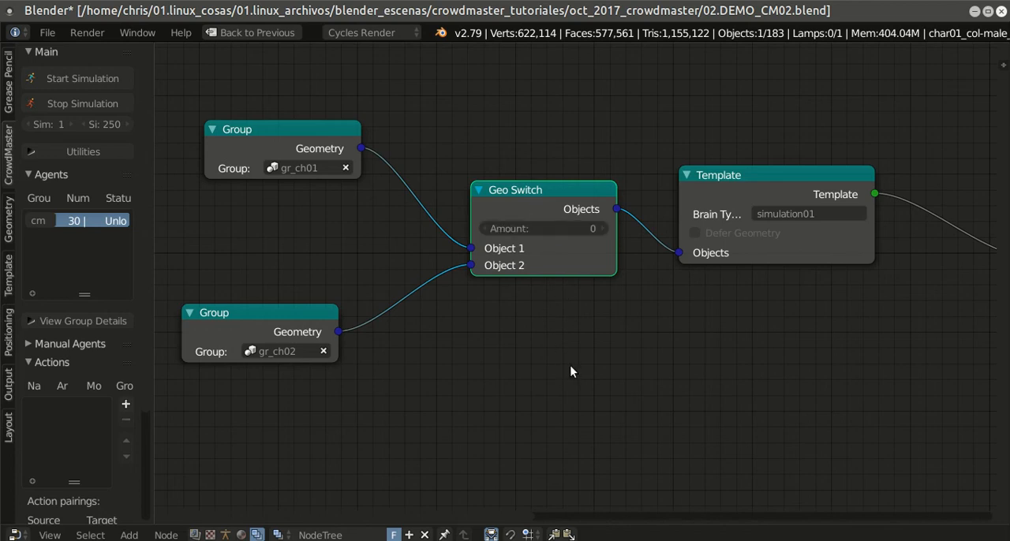
scroll(572, 365, down, 3)
middle_drag(701, 313, 534, 358)
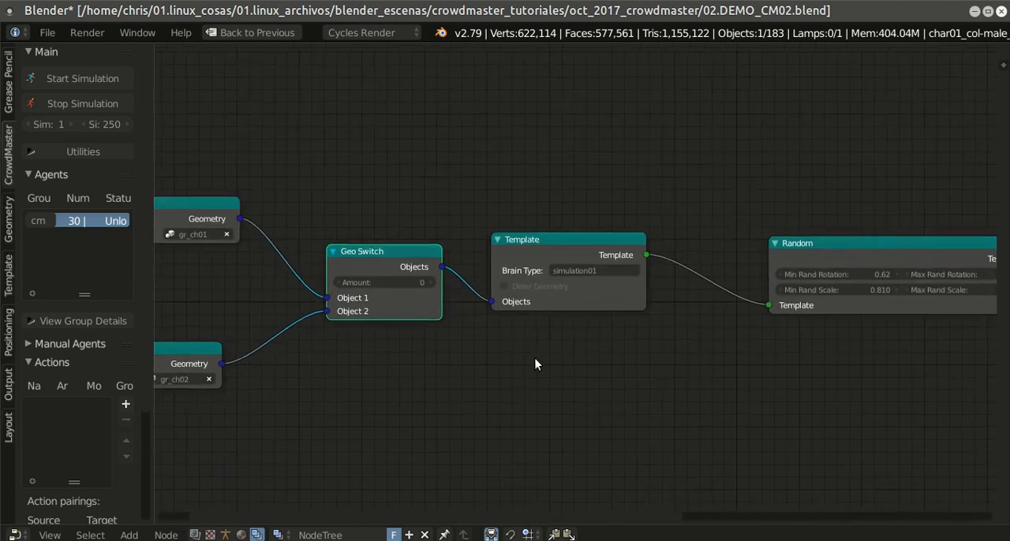
click(45, 30)
click(64, 150)
Step: Review the node chain from the Group nodes and Geo Switch through Template and Random to Random Positioning
scroll(533, 329, down, 2)
scroll(575, 335, up, 3)
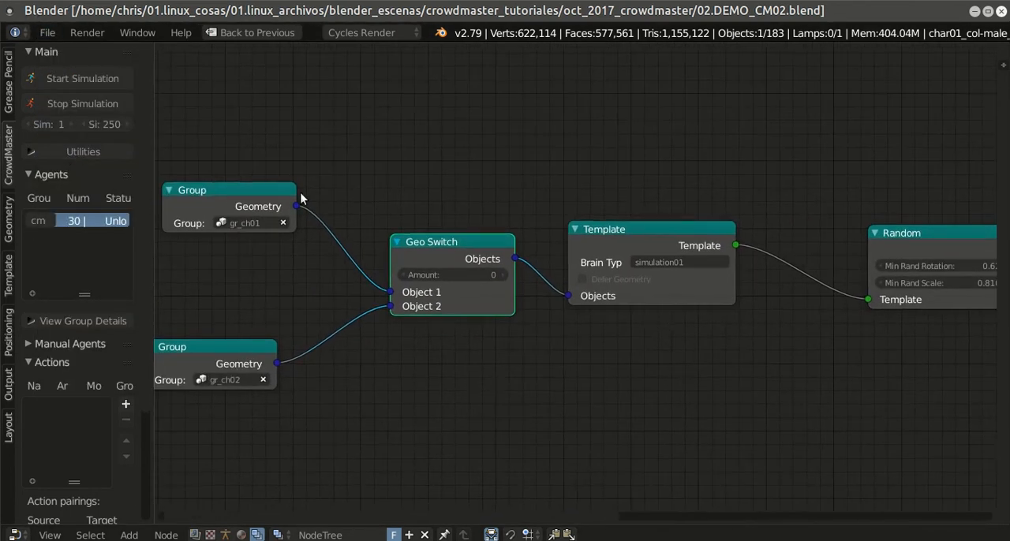
middle_drag(711, 393, 597, 407)
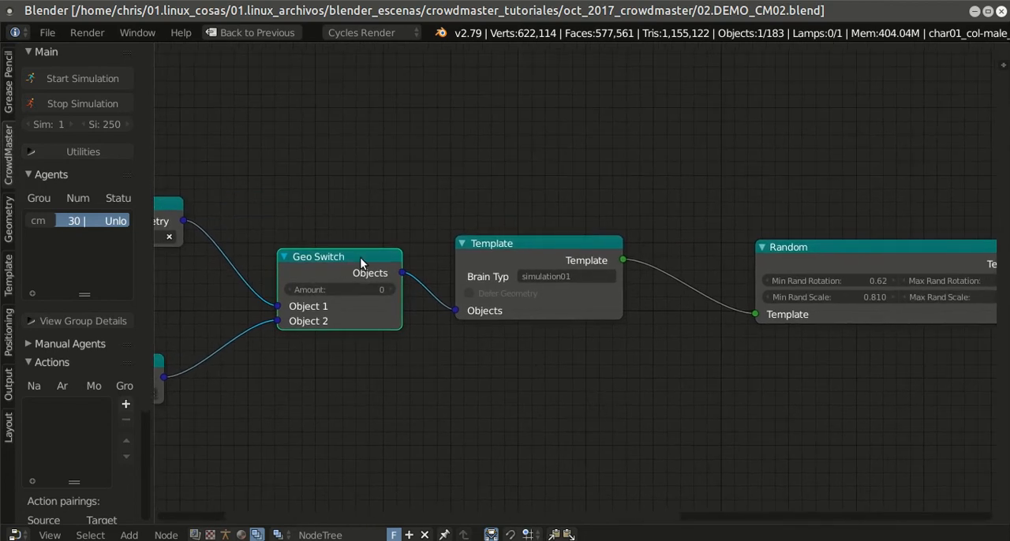
middle_drag(539, 394, 369, 361)
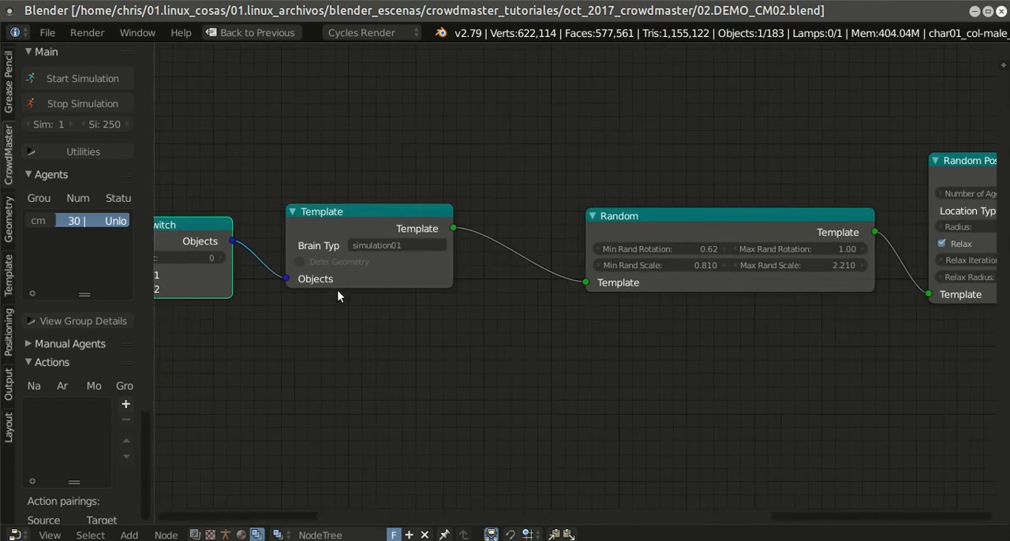
middle_drag(748, 392, 660, 403)
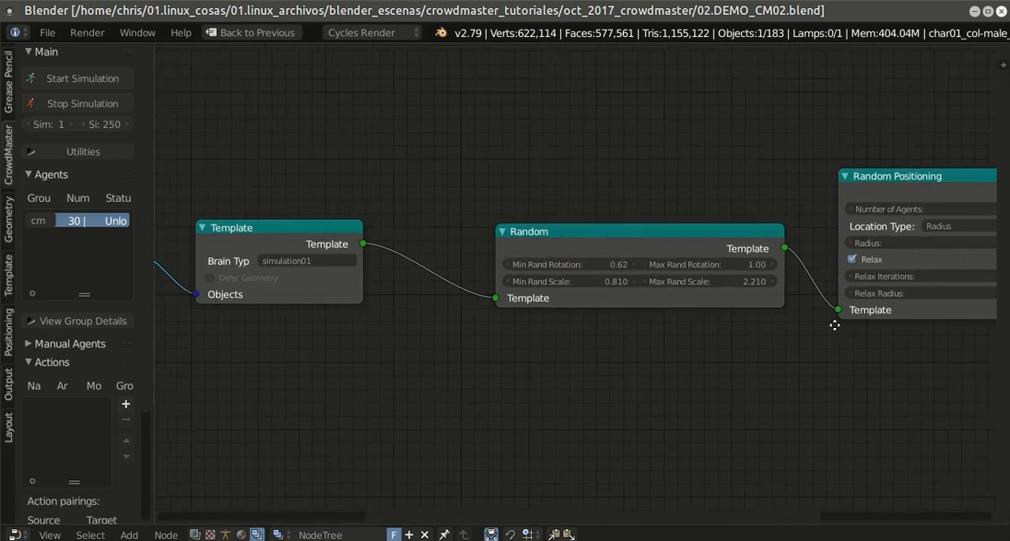
middle_drag(848, 323, 572, 351)
middle_drag(897, 288, 815, 315)
Step: Return the full-screen node editor to the multi-editor layout and save the blend file
key(shift+space)
scroll(697, 337, down, 2)
scroll(699, 339, up, 5)
middle_drag(734, 349, 578, 371)
scroll(578, 377, up, 2)
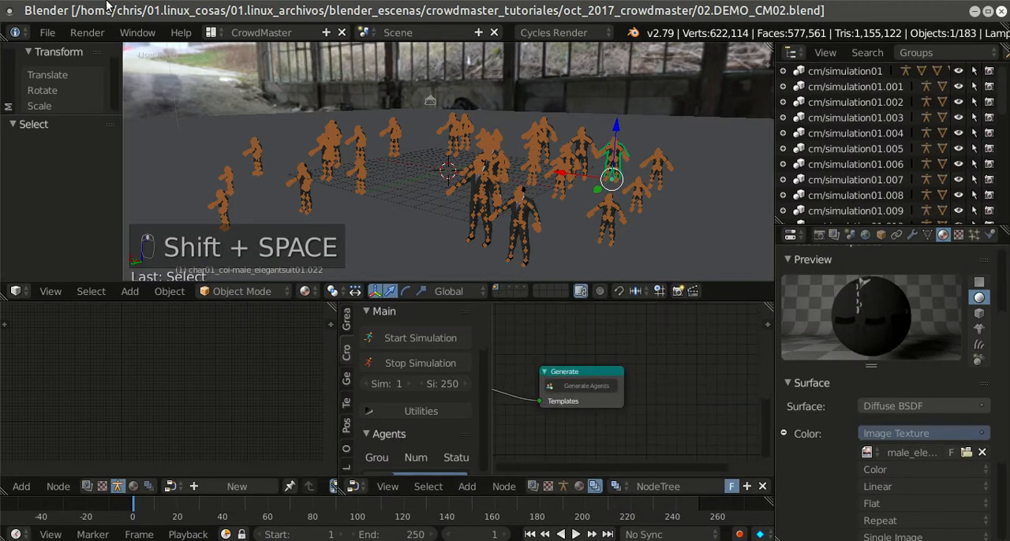
click(47, 33)
click(103, 151)
Step: Generate the agents from the two switched character groups and view the mixed crowd
scroll(614, 376, up, 2)
middle_drag(651, 352, 666, 353)
scroll(666, 353, up, 1)
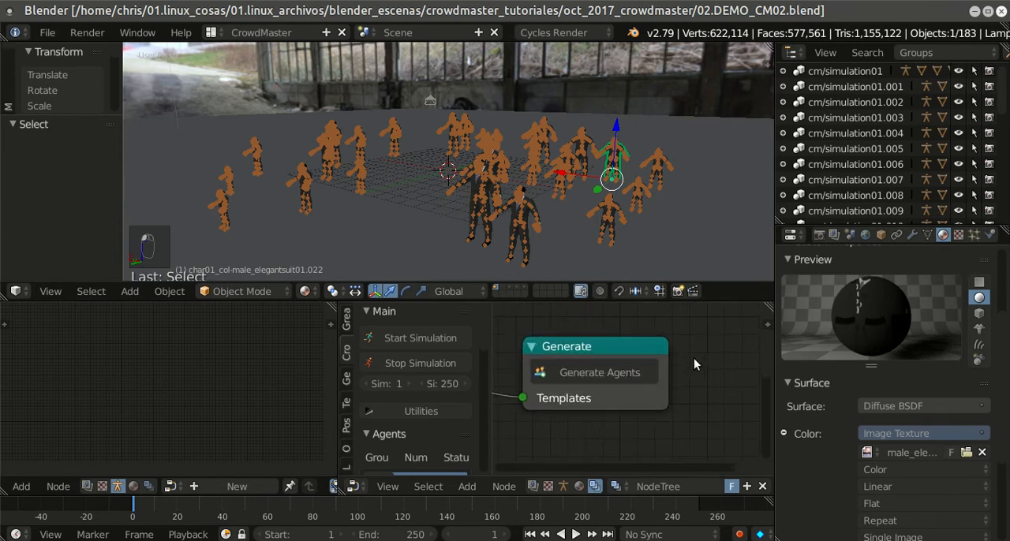
click(601, 373)
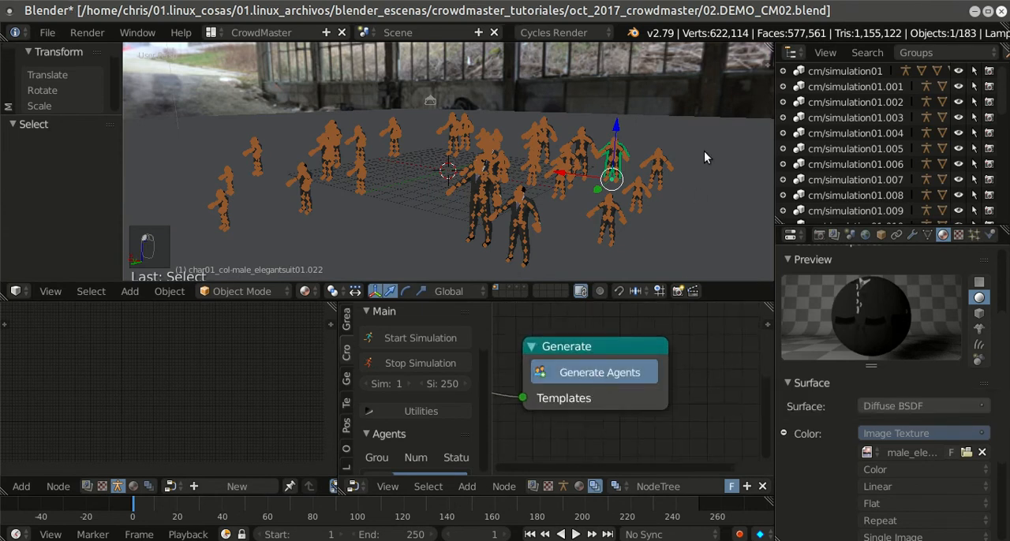
middle_drag(659, 189, 550, 185)
scroll(602, 157, down, 3)
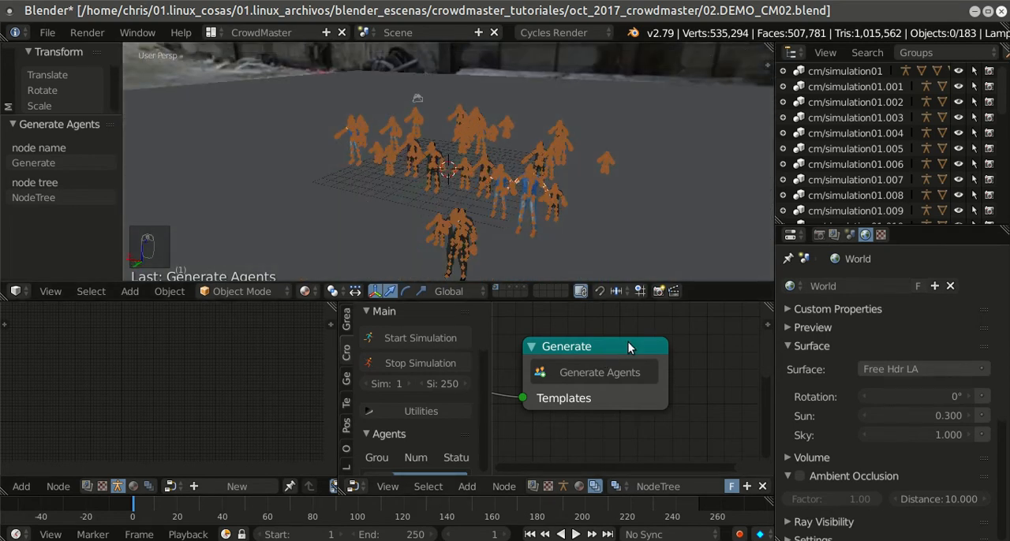
Step: Set the Random Positioning node's radius to 25
scroll(603, 351, down, 2)
middle_drag(589, 362, 697, 346)
scroll(631, 362, down, 2)
scroll(653, 389, up, 2)
middle_drag(623, 389, 720, 371)
scroll(694, 377, down, 1)
click(685, 346)
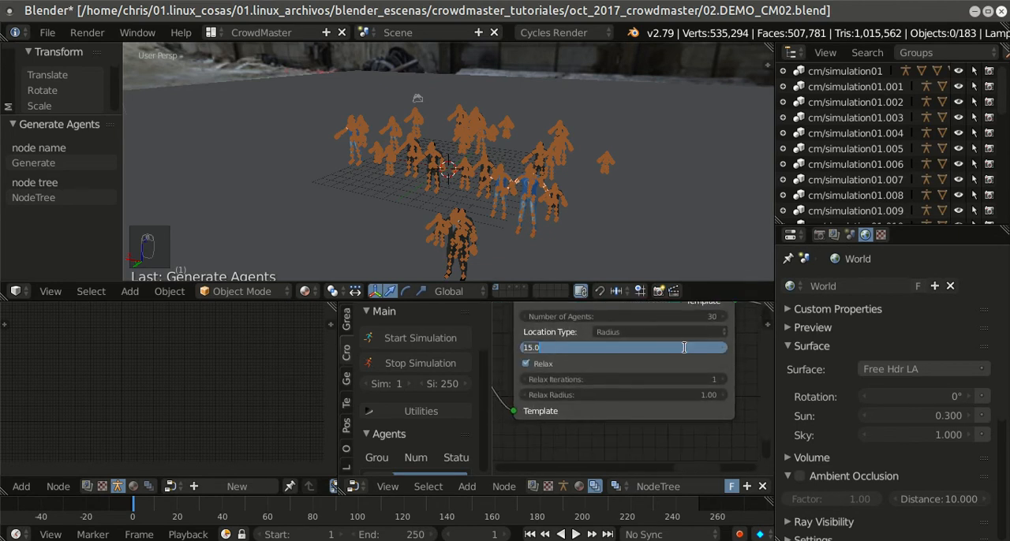
text(25)
key(Return)
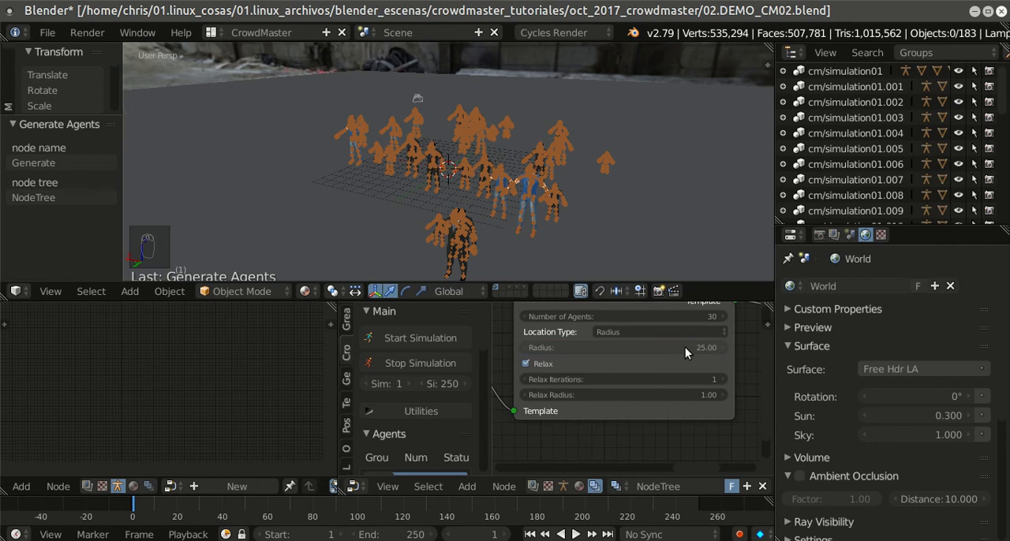
Step: Regenerate the agents with the wider placement radius and save the blend file
middle_drag(685, 347, 655, 387)
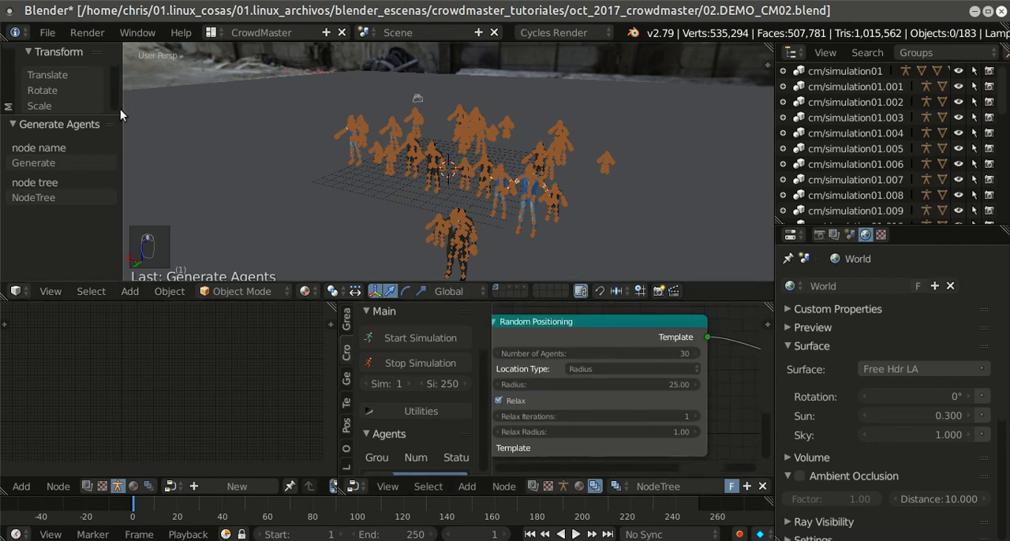
middle_drag(622, 346, 514, 379)
middle_drag(619, 371, 580, 369)
click(703, 384)
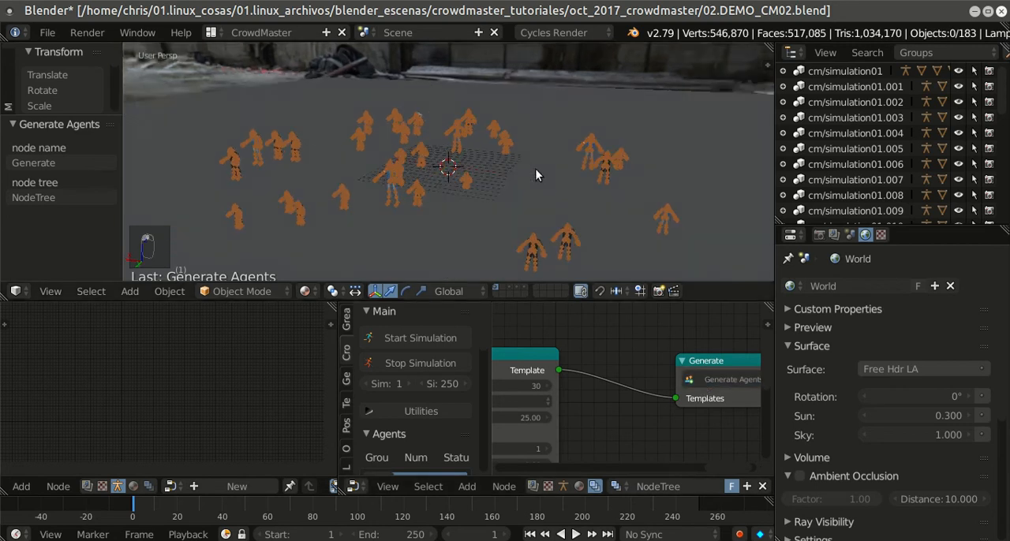
click(46, 33)
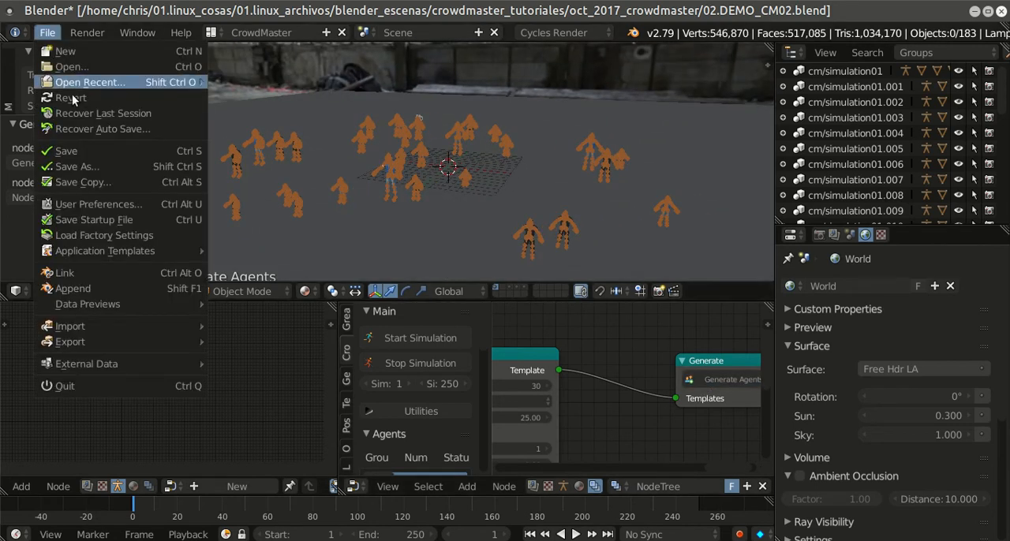
click(59, 146)
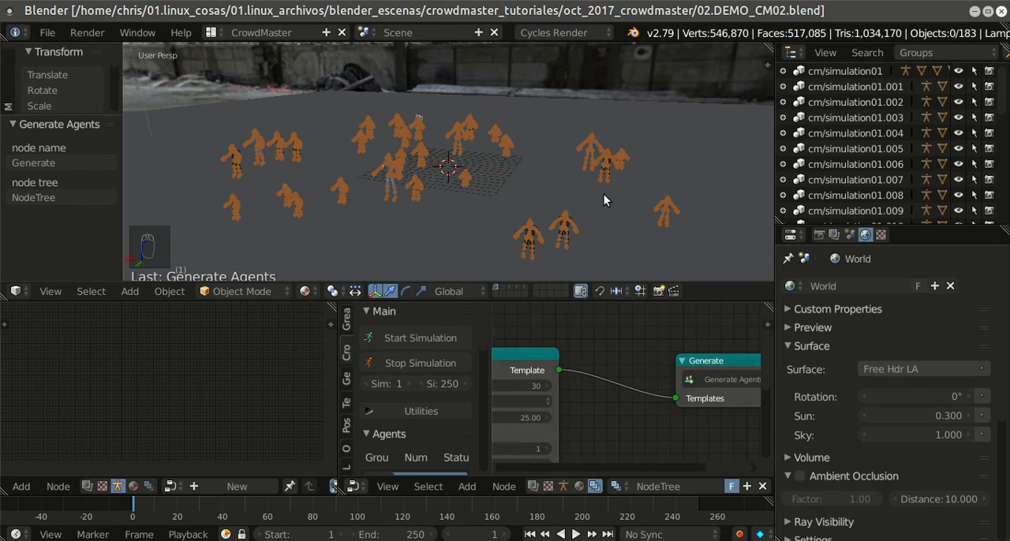
Step: Inspect the mixed crowd in rendered shading with the 3D view enlarged to full screen, then restore the layout
key(shift+z)
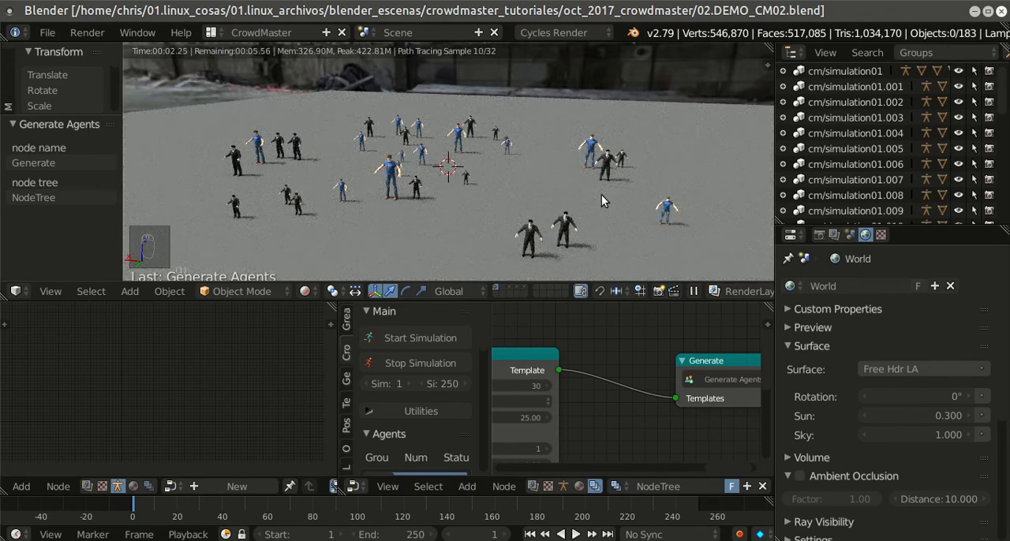
key(shift+space)
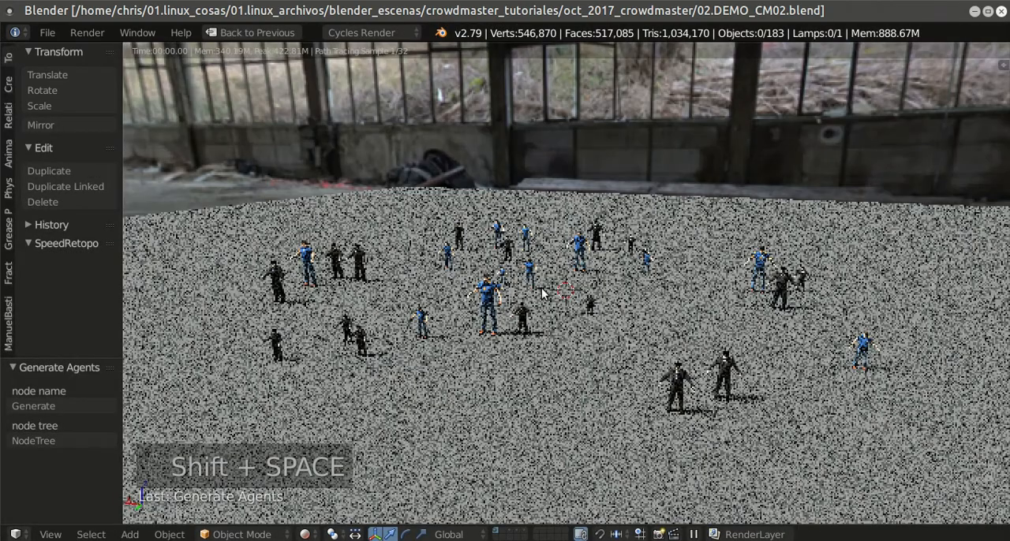
scroll(618, 329, up, 2)
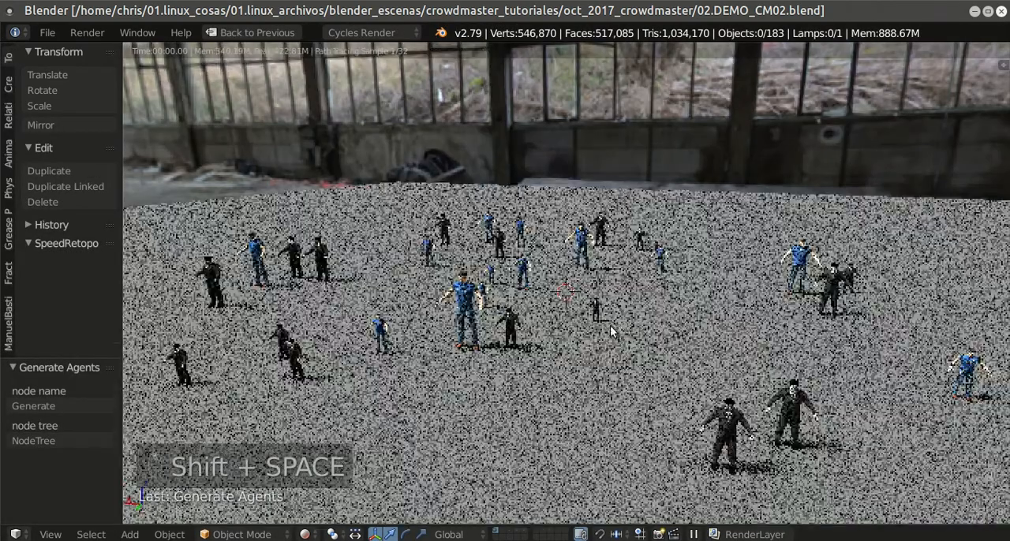
scroll(646, 321, up, 2)
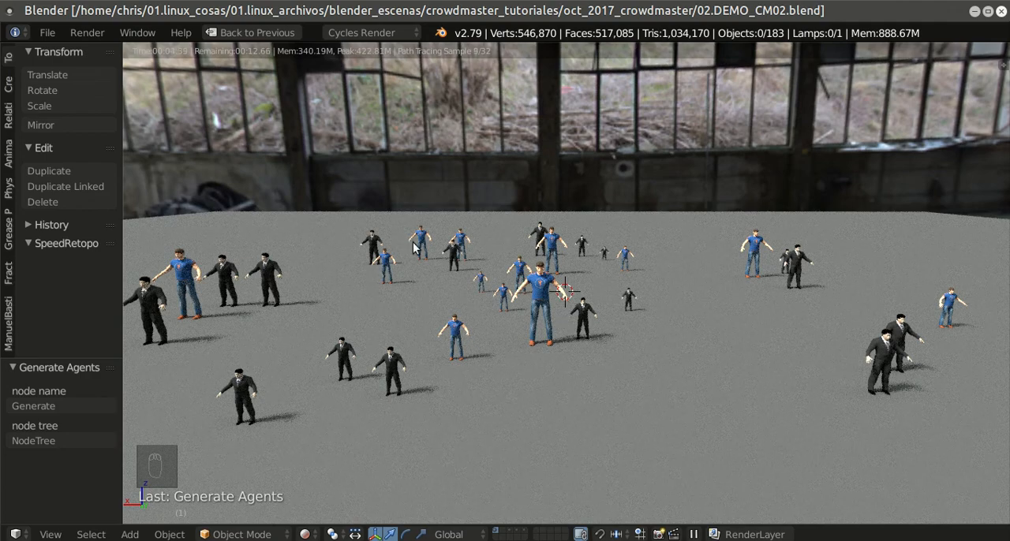
middle_drag(662, 298, 626, 294)
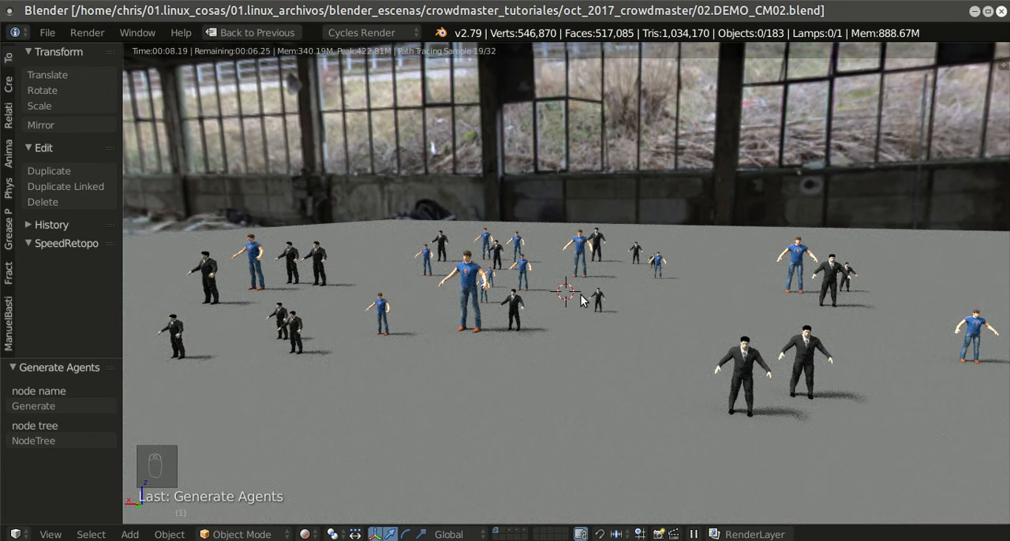
key(shift+space)
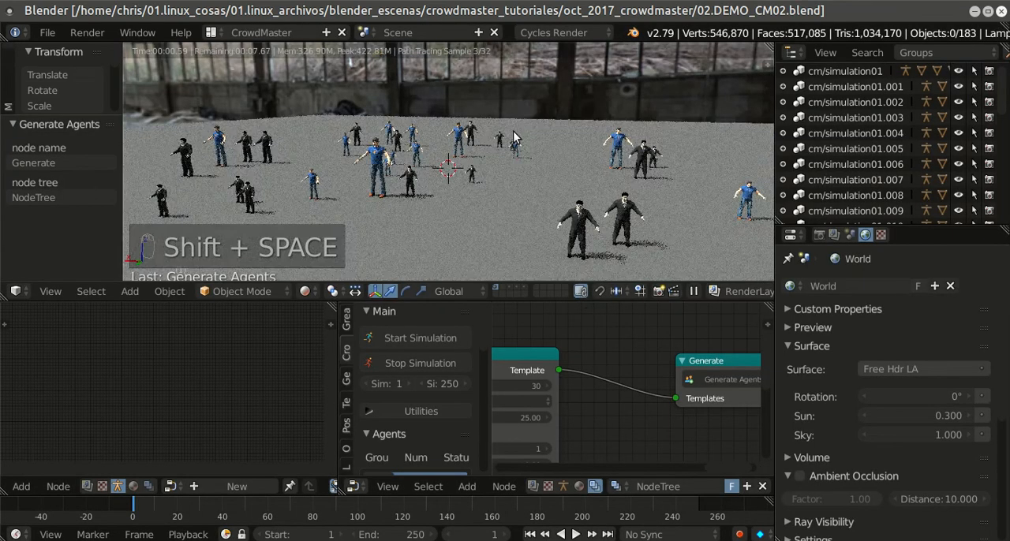
Step: Try to edit the Geo Switch node's amount, and take the 3D view out of rendered shading
middle_drag(560, 352, 704, 367)
scroll(632, 369, down, 3)
middle_drag(596, 394, 674, 362)
scroll(541, 361, down, 2)
middle_drag(536, 360, 710, 364)
scroll(618, 358, down, 2)
scroll(644, 371, down, 2)
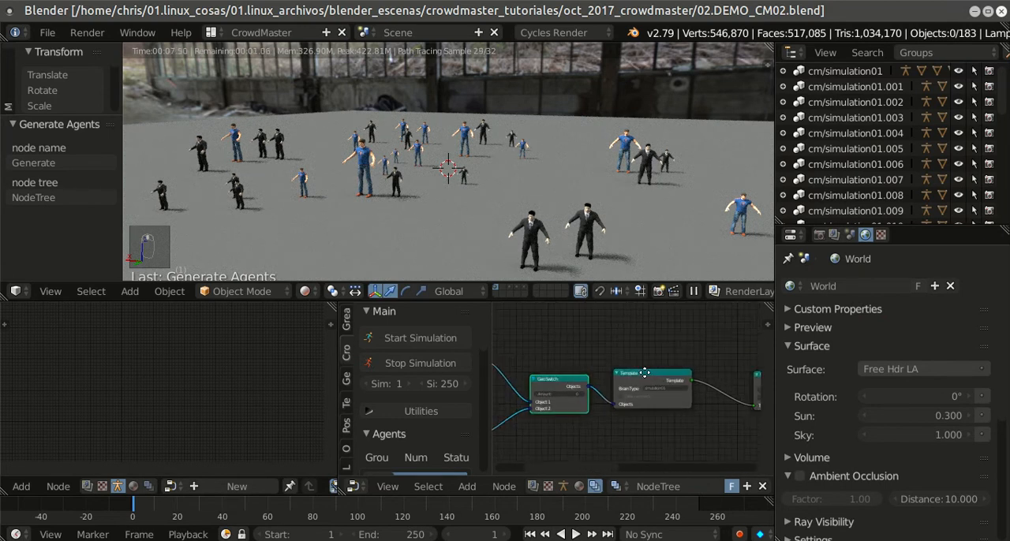
middle_drag(647, 371, 716, 366)
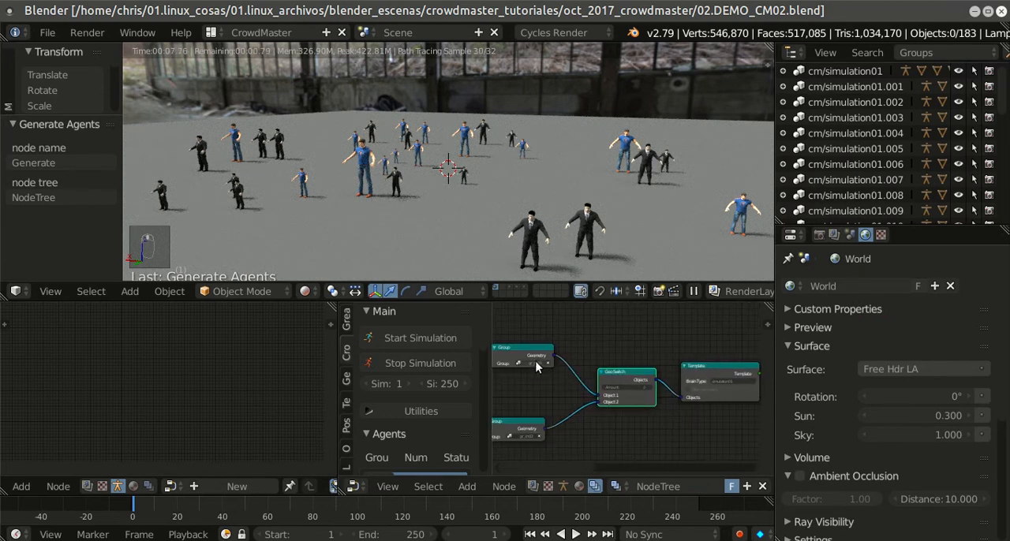
click(634, 385)
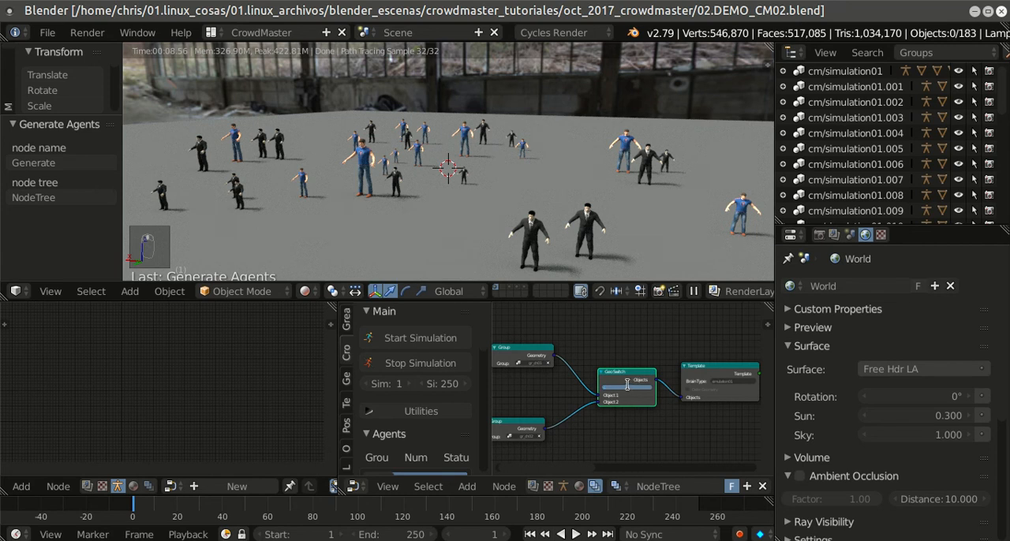
key(Return)
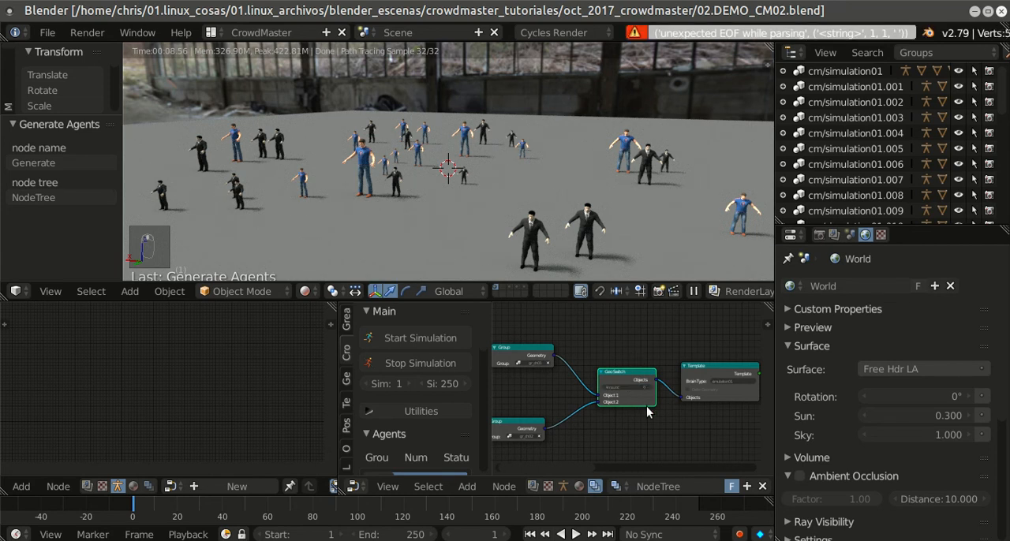
right_click(558, 151)
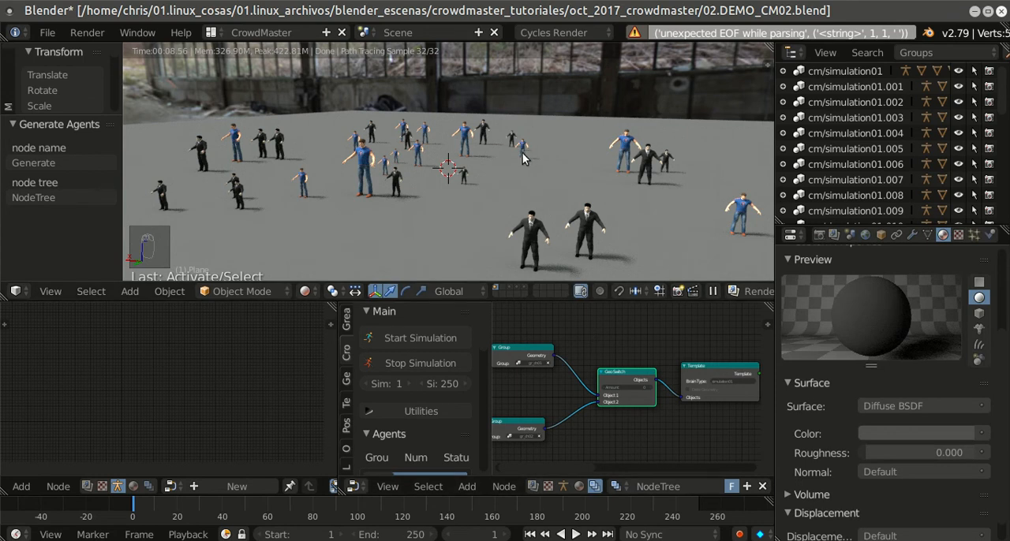
key(shift+z)
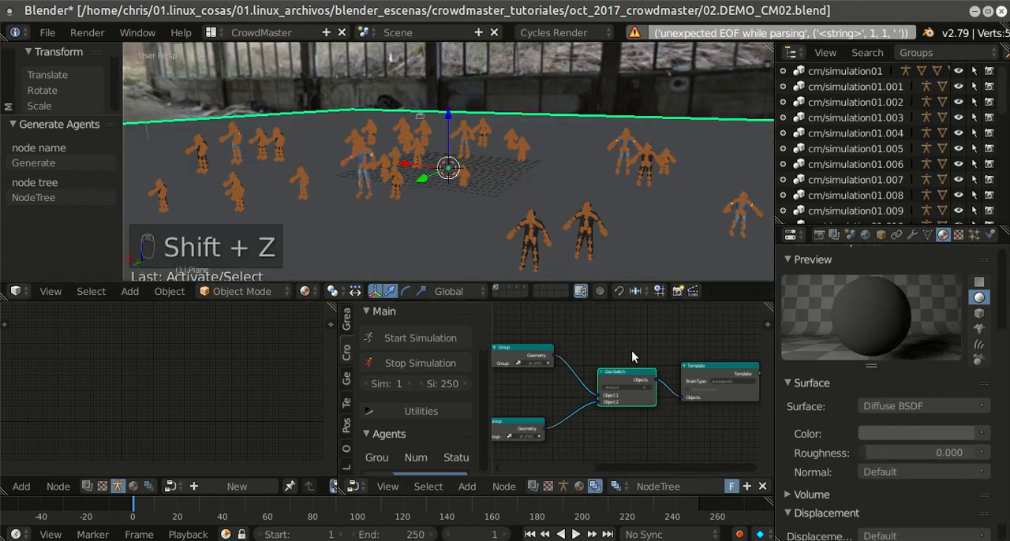
Step: Enlarge the node editor to full screen and set the Geo Switch node's Amount to 0
key(ctrl+Up)
scroll(627, 371, up, 2)
click(599, 305)
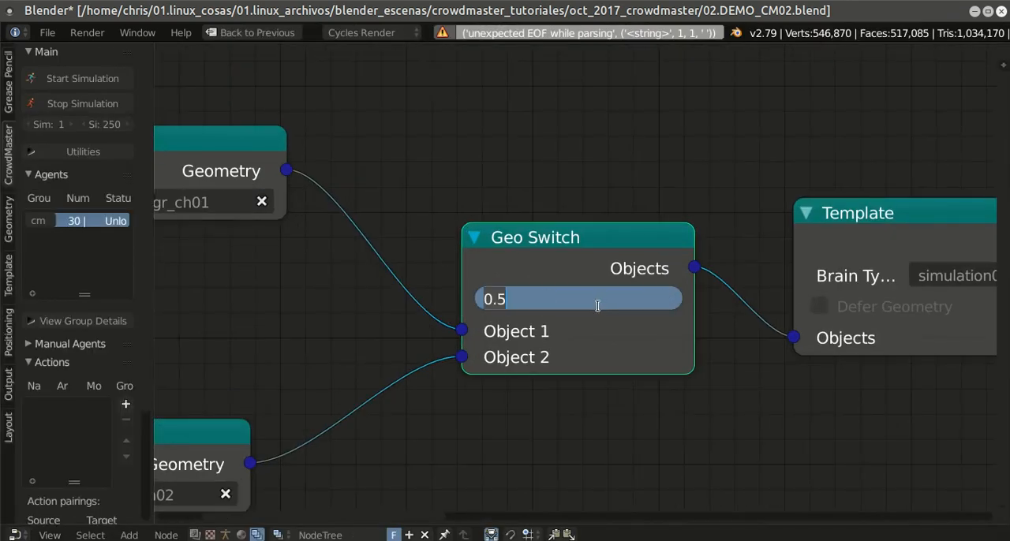
text(0)
key(Return)
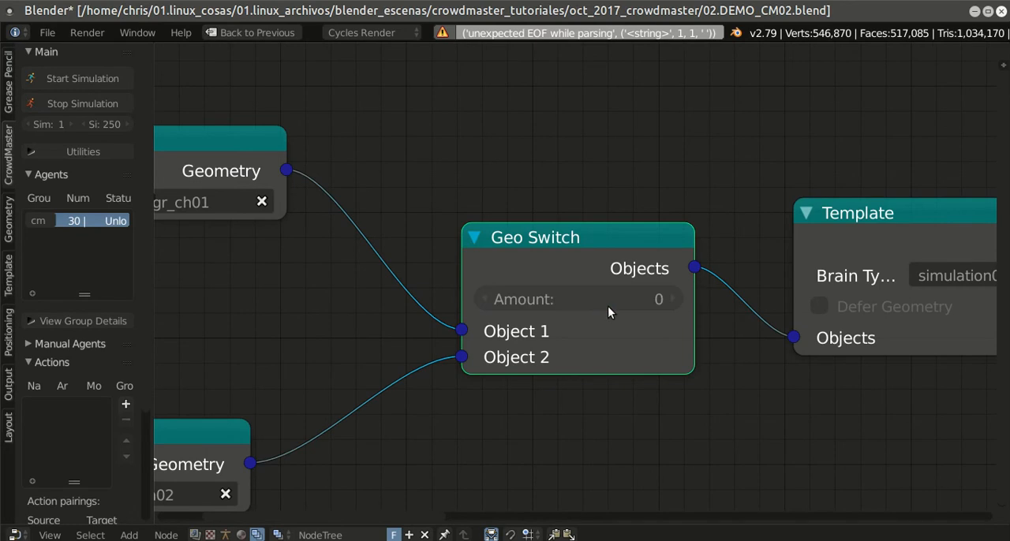
scroll(604, 307, down, 2)
middle_drag(579, 313, 600, 306)
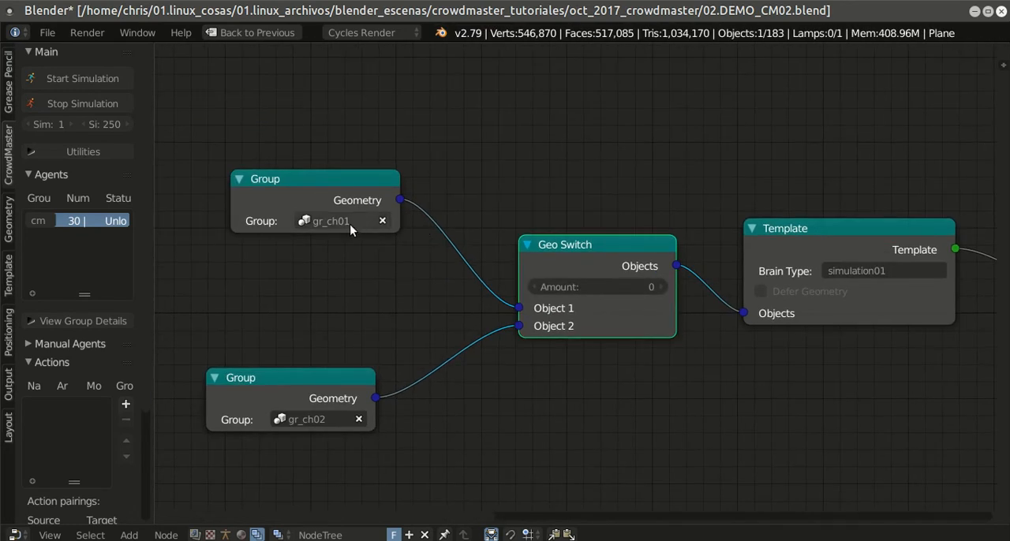
scroll(524, 374, down, 1)
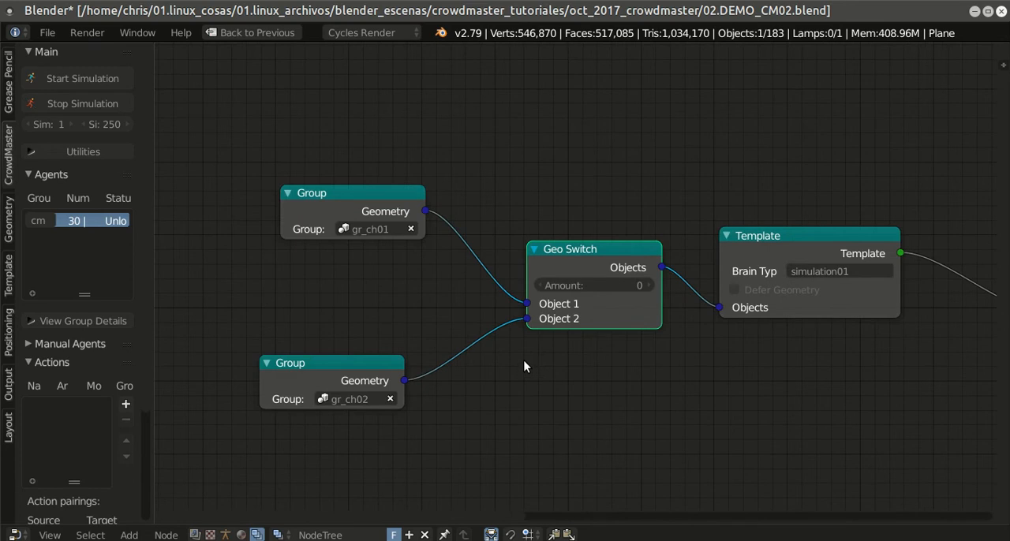
Step: Restore the editor layout and regenerate the agents with the new switch amount
key(shift+space)
scroll(540, 385, up, 2)
middle_drag(658, 345, 582, 354)
scroll(583, 353, up, 2)
scroll(584, 354, up, 1)
click(686, 409)
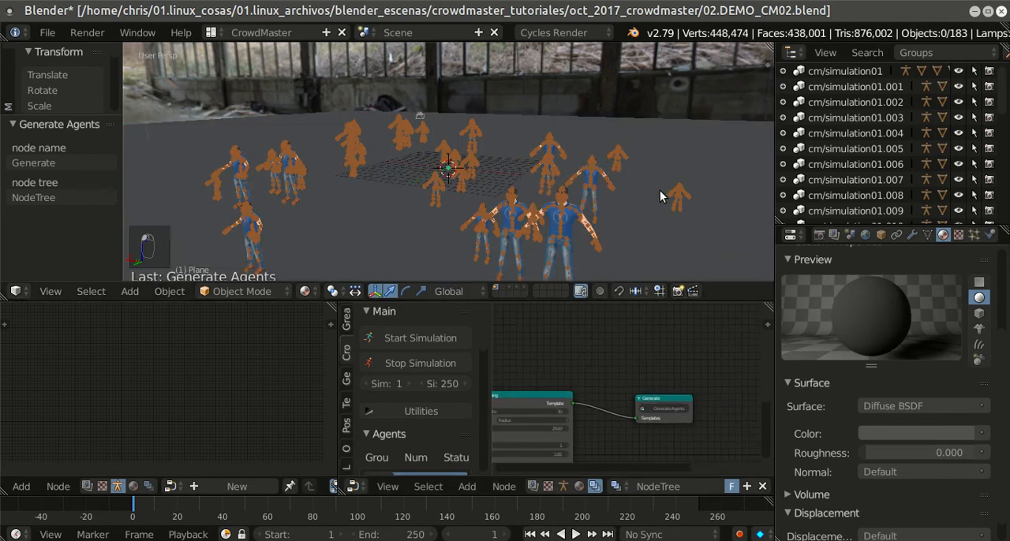
Step: Examine the regenerated crowd up close and trace the node tree back to the two groups feeding the Geo Switch
scroll(659, 191, down, 3)
middle_drag(644, 206, 615, 158)
scroll(591, 246, up, 4)
middle_drag(594, 385, 746, 370)
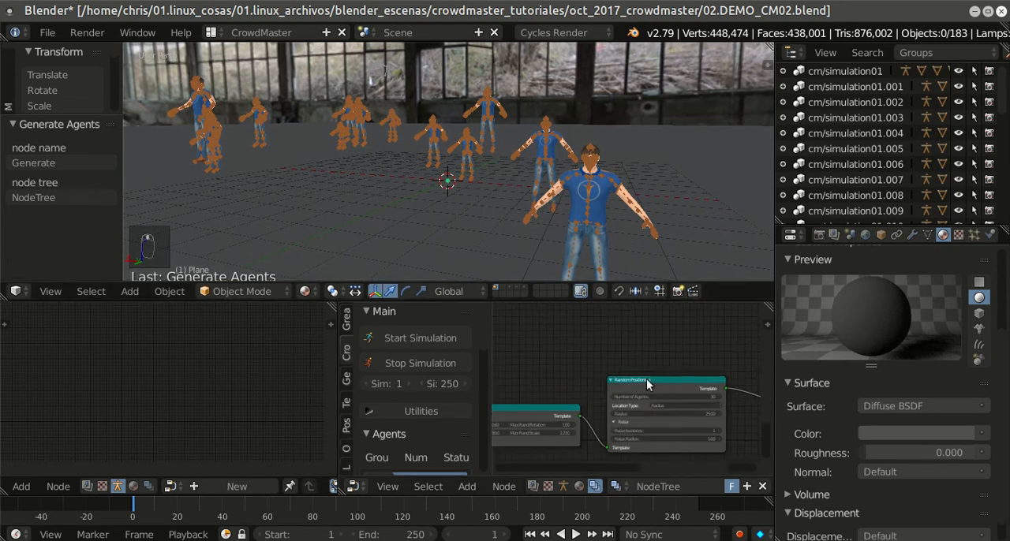
middle_drag(568, 401, 733, 363)
middle_drag(624, 376, 738, 370)
middle_drag(647, 390, 751, 380)
middle_drag(643, 395, 708, 383)
scroll(692, 369, up, 6)
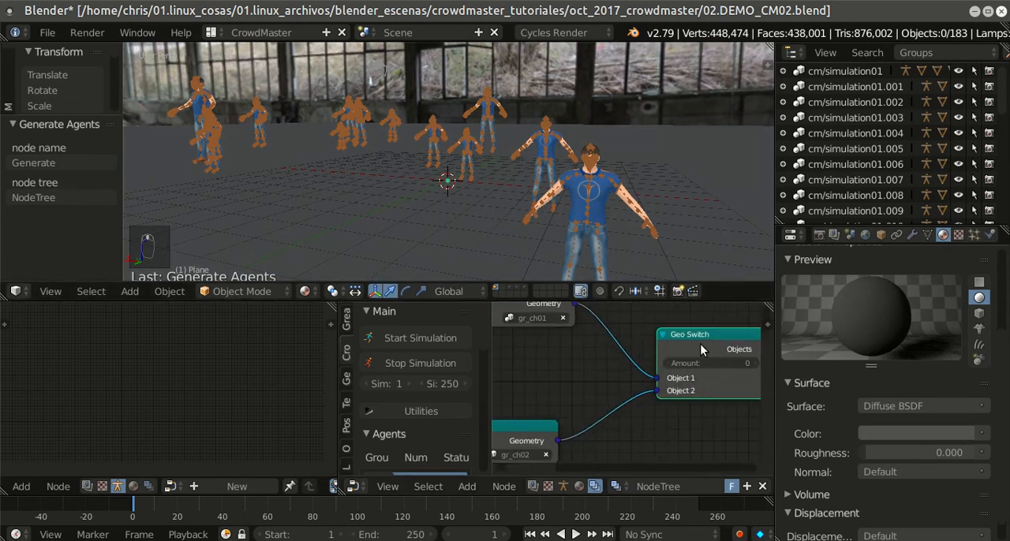
scroll(689, 382, down, 1)
middle_drag(646, 406, 602, 379)
scroll(607, 368, down, 1)
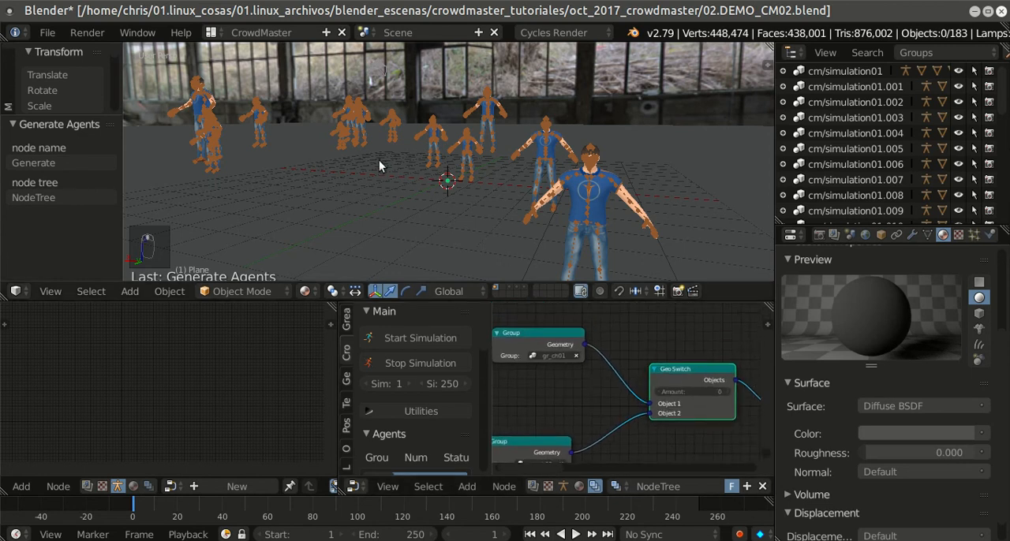
Step: Inspect the crowd in rendered shading from near and far
key(shift+z)
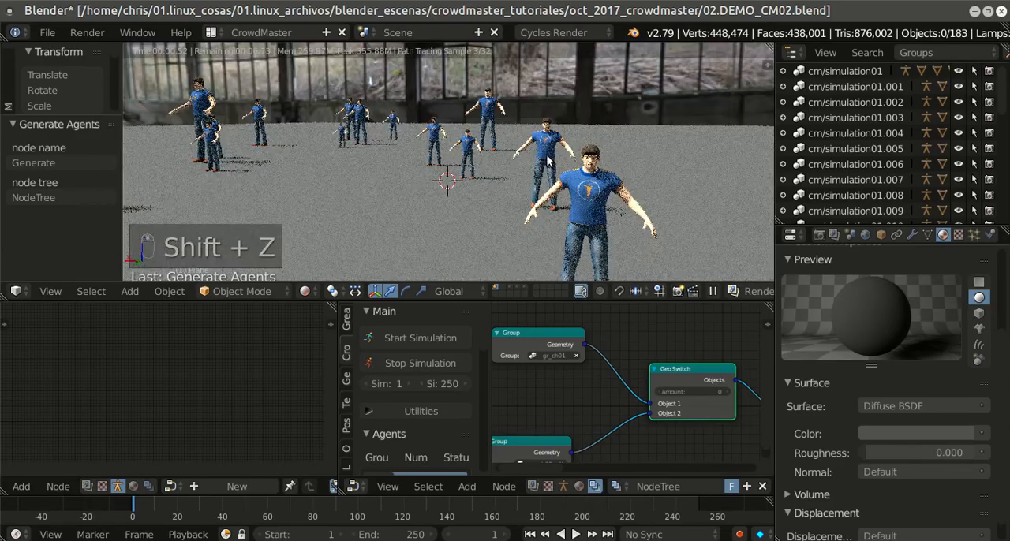
scroll(536, 165, up, 2)
scroll(528, 168, down, 8)
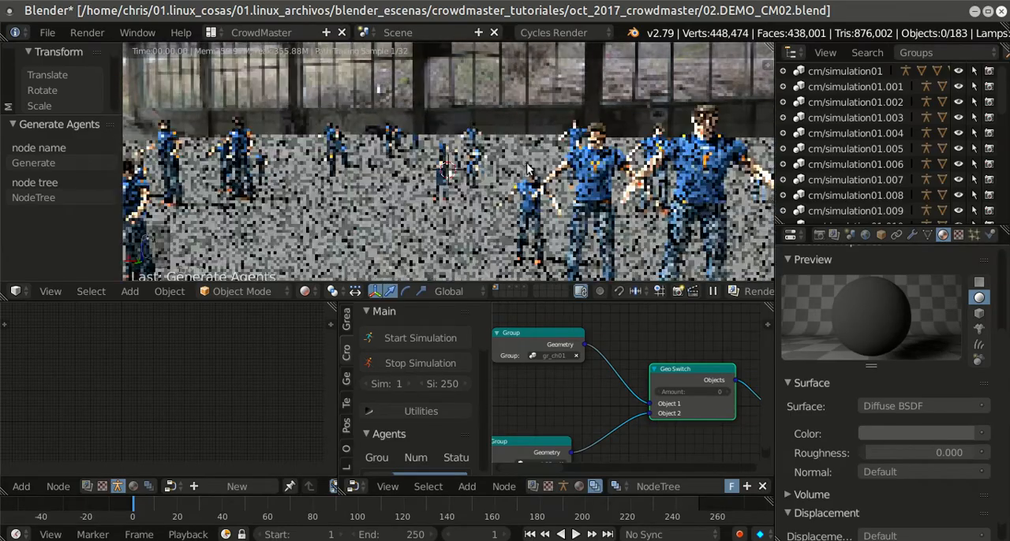
scroll(530, 165, up, 3)
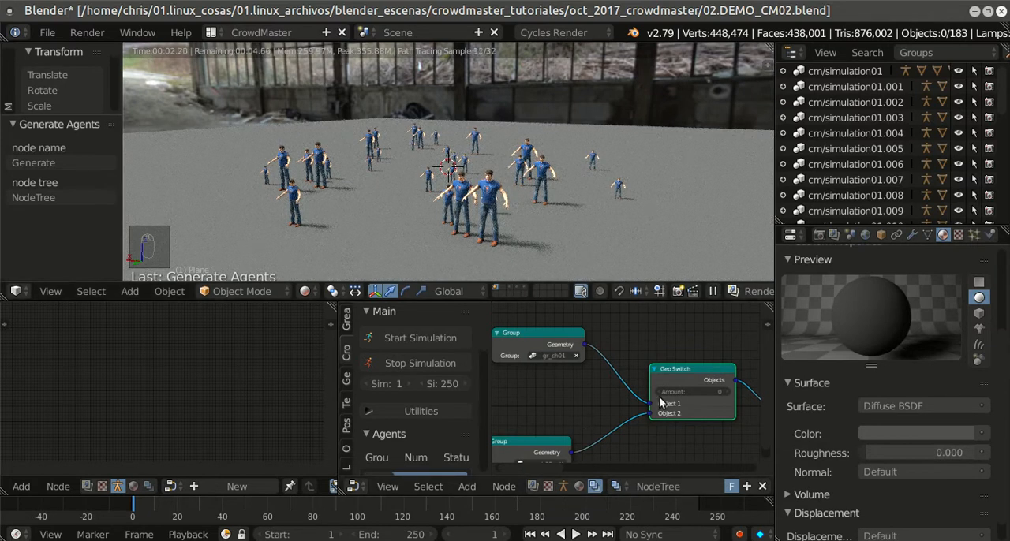
Step: Set the Geo Switch node's Amount to 1 and regenerate the agents with rendered shading turned off
click(700, 392)
key(Return)
middle_drag(704, 392, 547, 413)
middle_drag(772, 344, 602, 346)
middle_drag(732, 356, 570, 331)
key(shift+z)
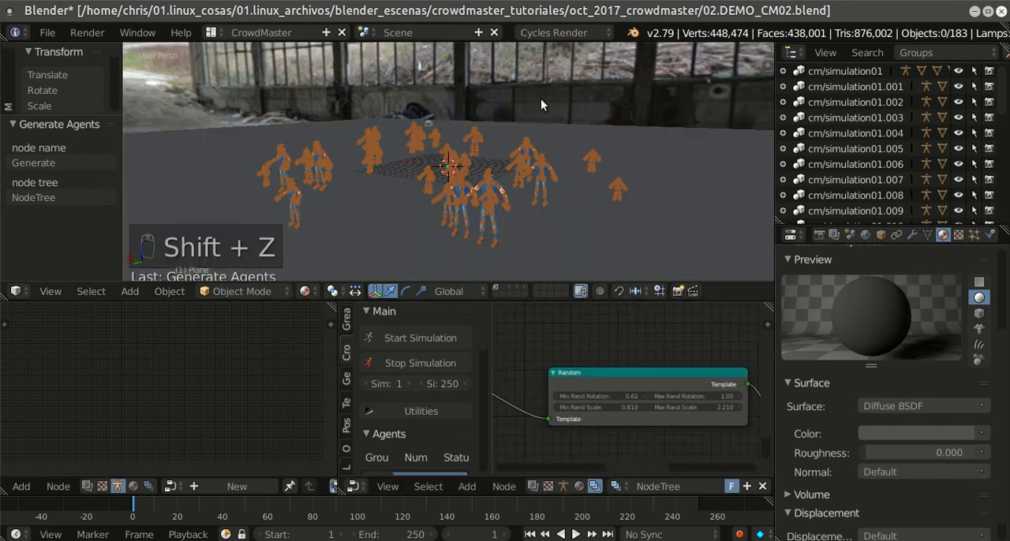
middle_drag(666, 357, 544, 395)
middle_drag(722, 397, 550, 420)
click(641, 370)
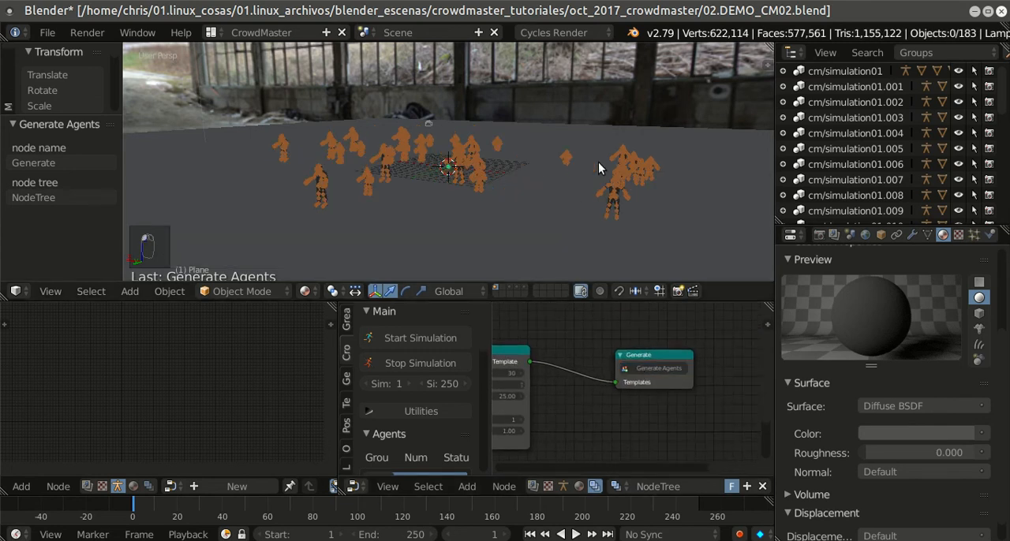
Step: Check the regenerated crowd in rendered shading, then leave rendered shading
key(shift+z)
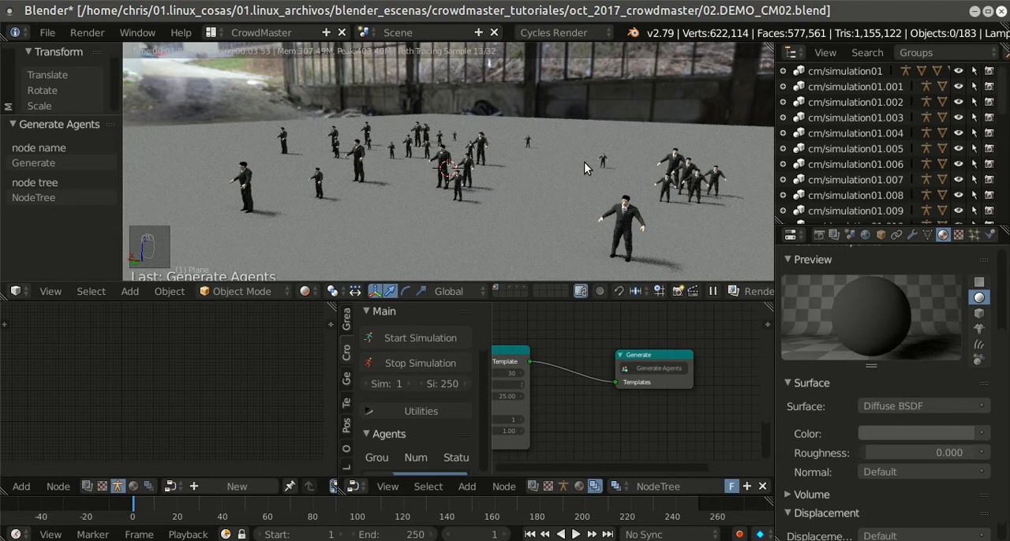
key(shift+z)
key(shift+z)
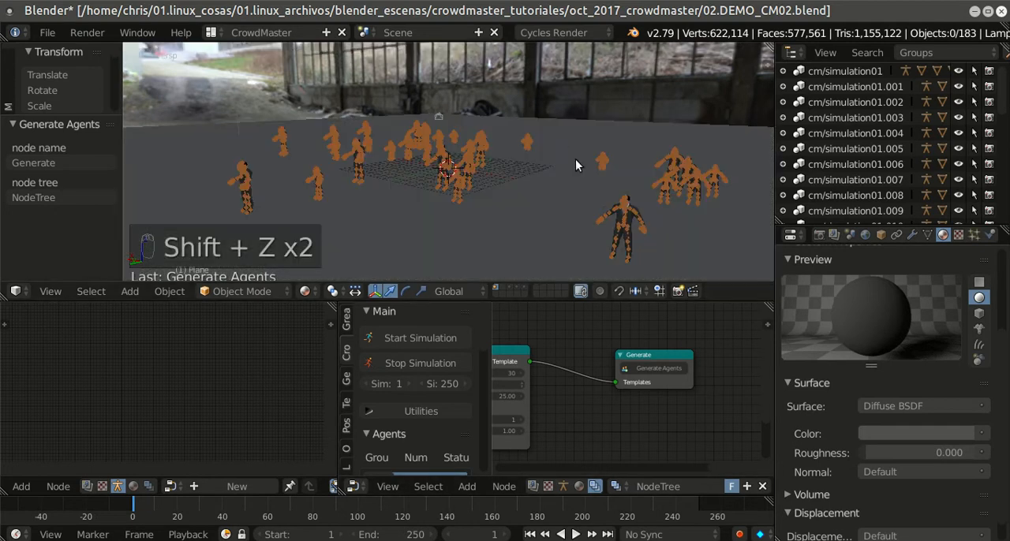
Step: Enlarge the node editor to full screen and save the blend file
middle_drag(620, 363, 697, 382)
scroll(716, 377, down, 4)
key(shift+space)
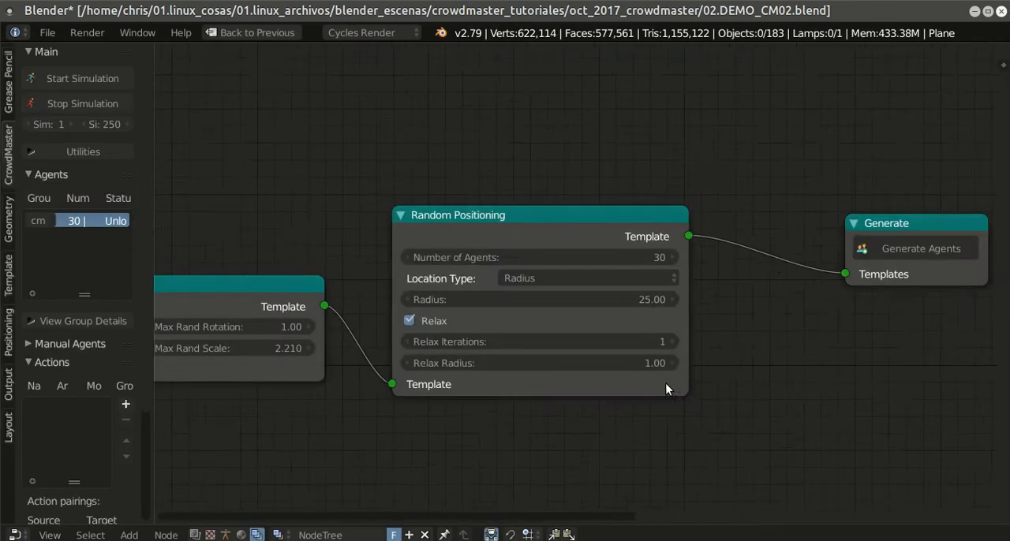
scroll(576, 351, down, 3)
middle_drag(444, 363, 661, 305)
scroll(553, 300, down, 2)
middle_drag(468, 297, 799, 258)
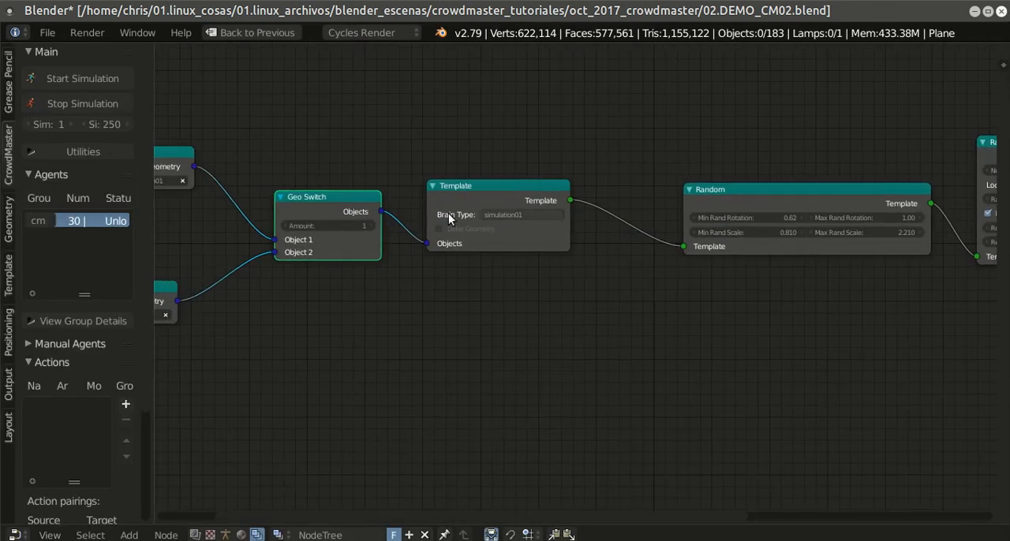
click(47, 32)
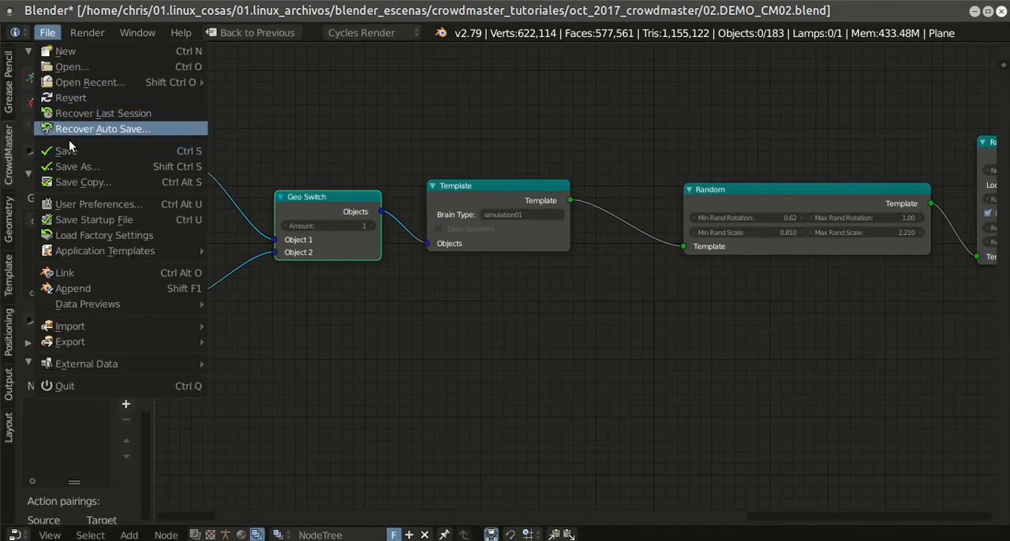
key(ctrl+s)
middle_drag(299, 347, 512, 318)
click(535, 263)
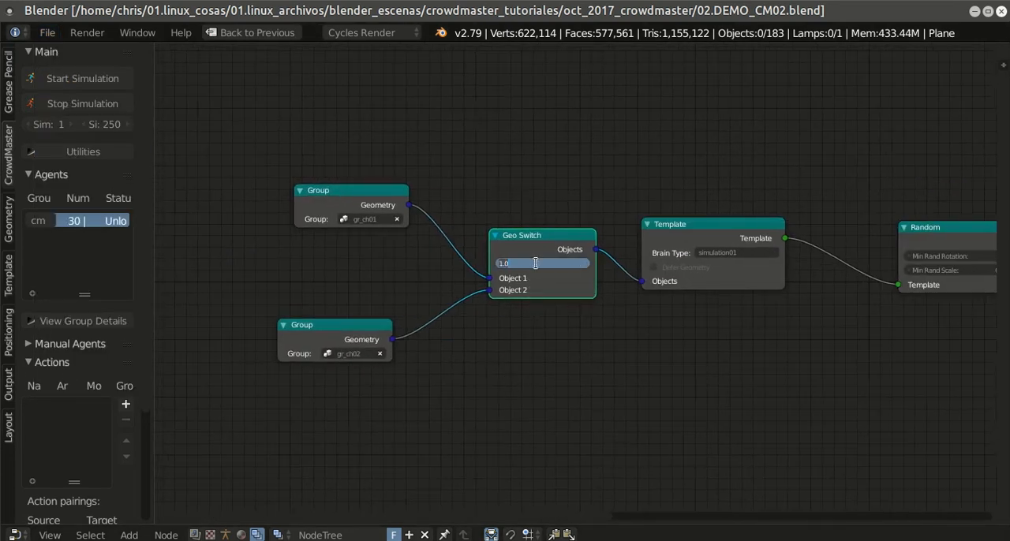
key(Return)
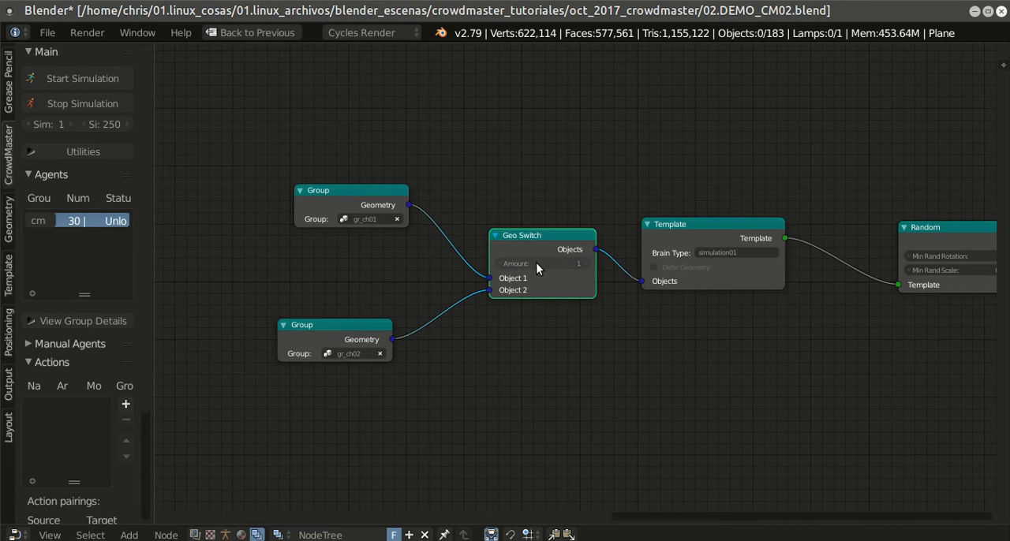
scroll(588, 372, up, 3)
scroll(616, 340, down, 1)
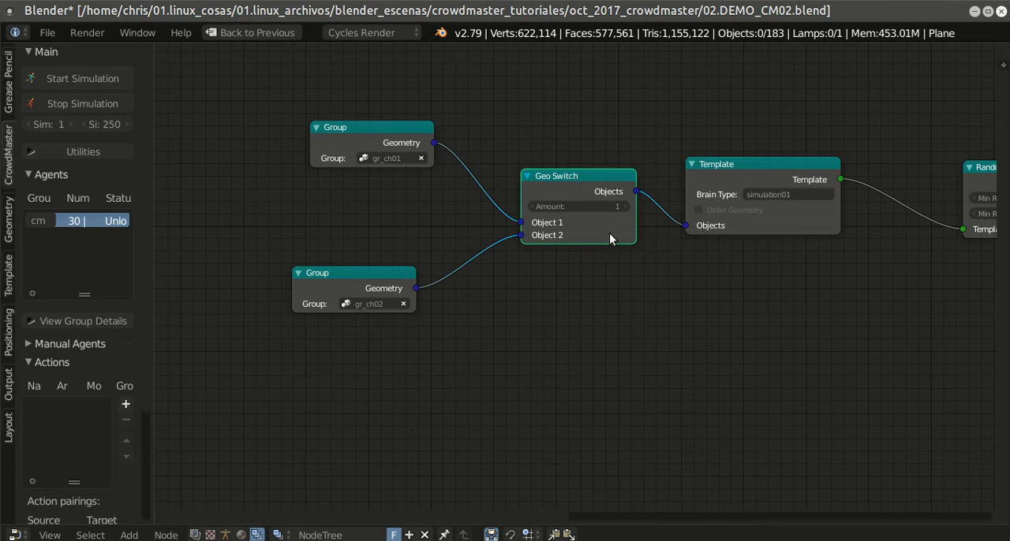
Step: Duplicate the Geo Switch node and insert the copy between the original switch and the Template node
key(shift+d)
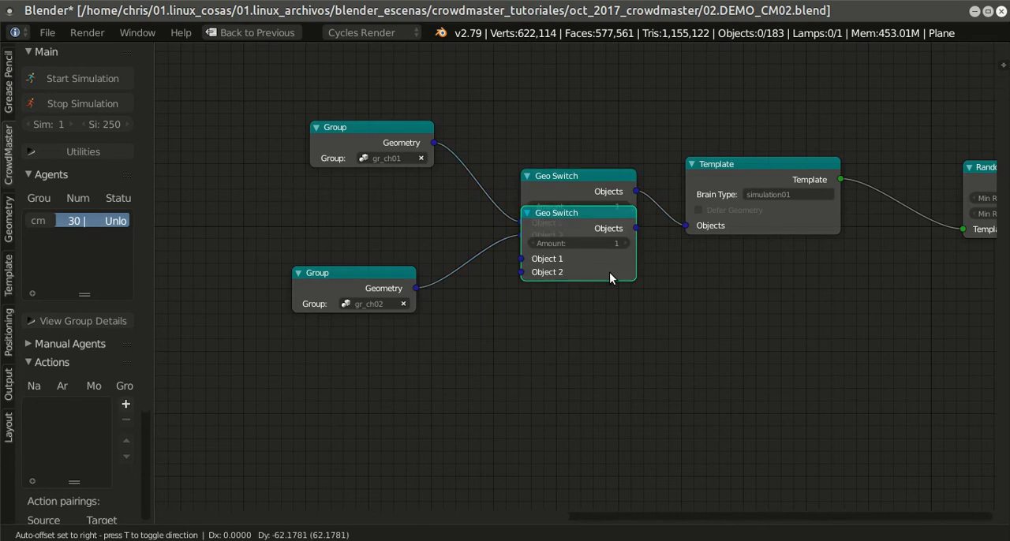
click(609, 395)
drag(369, 284, 328, 285)
drag(740, 162, 809, 148)
drag(585, 337, 728, 185)
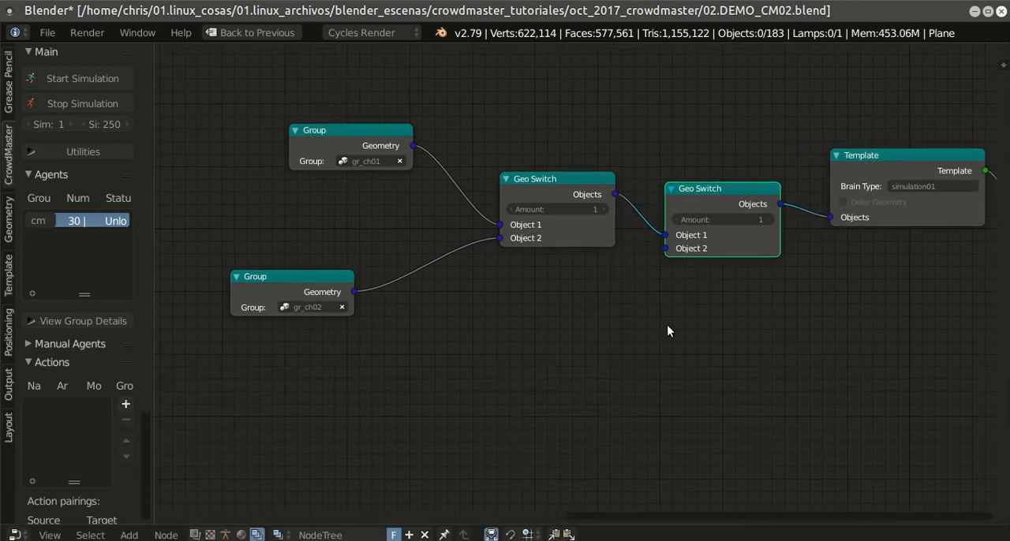
Step: Duplicate the gr_ch02 Group node, assign group gr_ch03 to the copy, and connect it to the second Geo Switch's Object 2 input
click(293, 278)
key(shift+d)
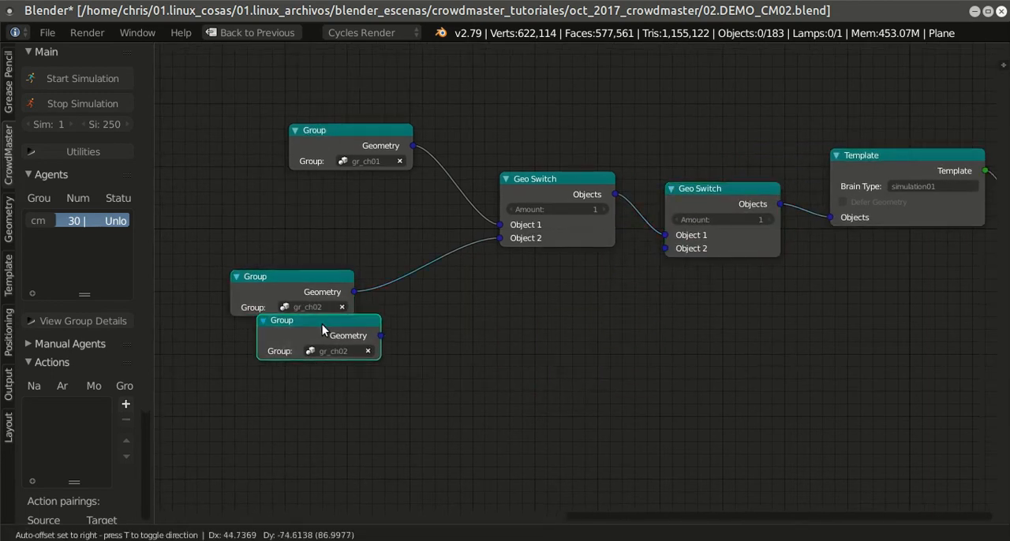
click(421, 339)
click(432, 368)
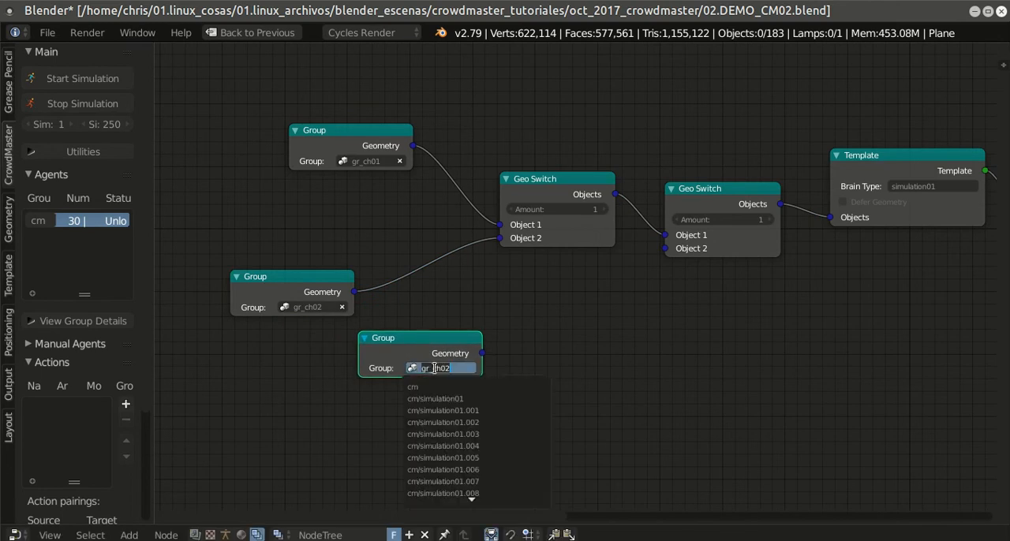
text(gr)
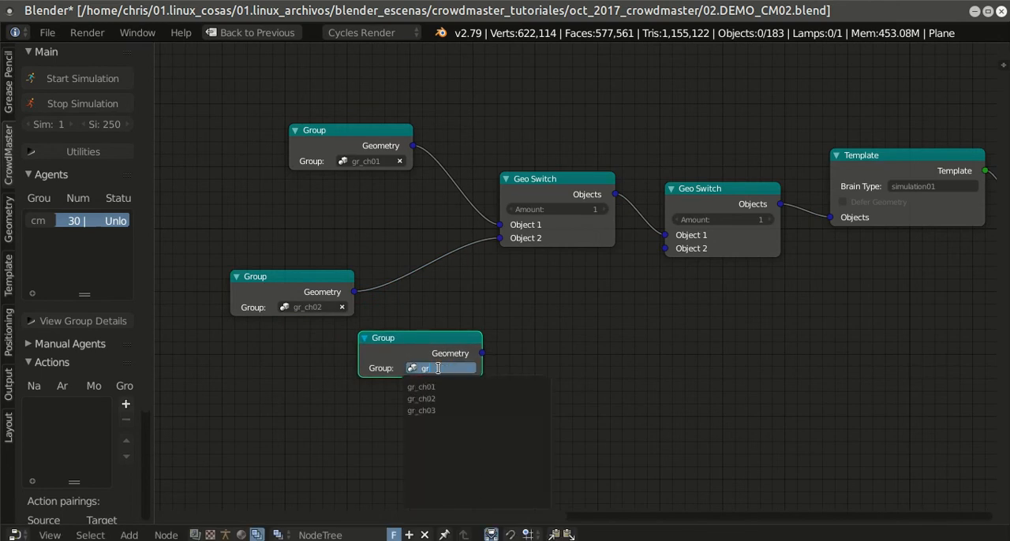
click(443, 411)
drag(481, 356, 668, 250)
Step: Set the second Geo Switch node's Amount to 0.3 and save the blend file
middle_drag(666, 300, 561, 301)
scroll(656, 319, up, 2)
click(633, 230)
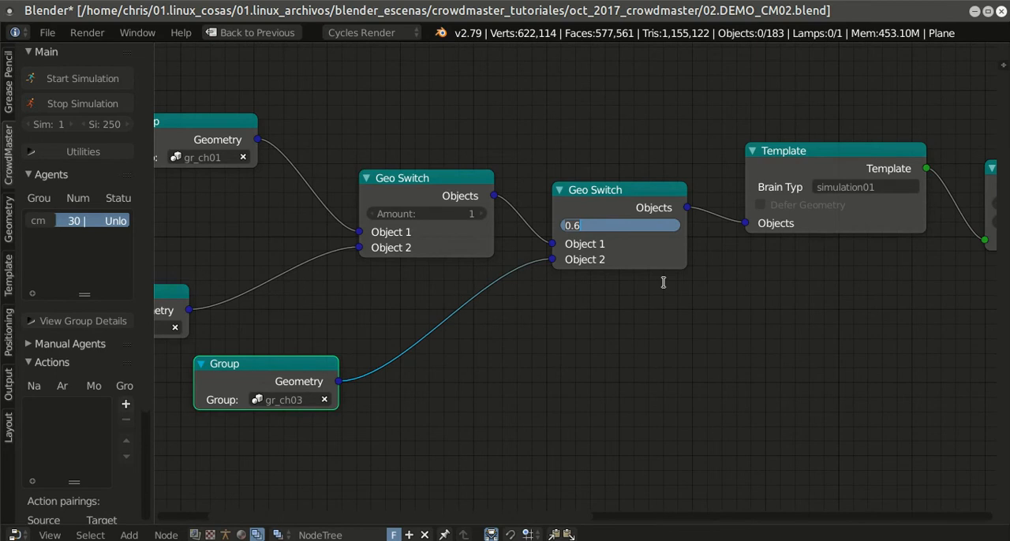
text(0.5)
key(BackSpace)
text(3)
key(Return)
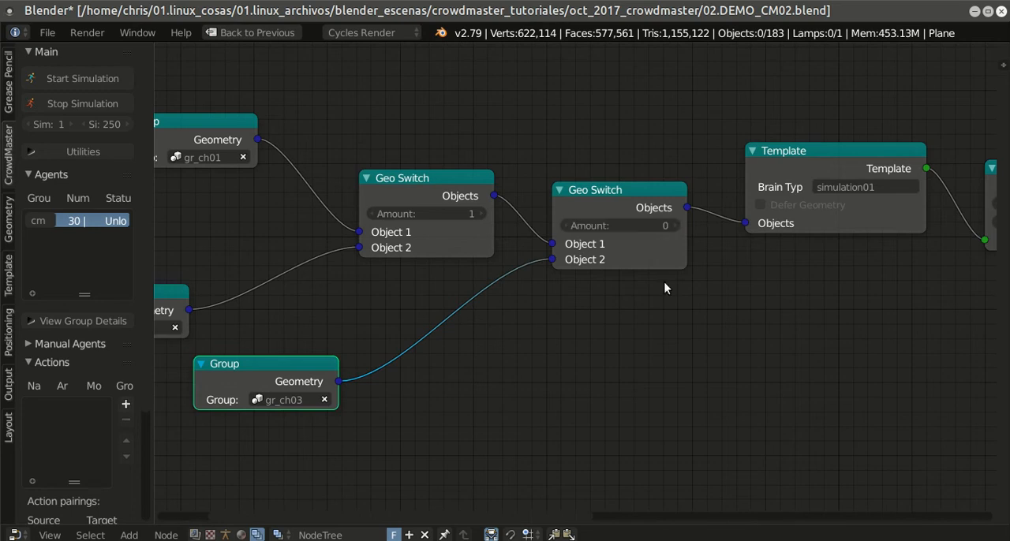
click(631, 228)
click(637, 328)
click(47, 32)
click(64, 154)
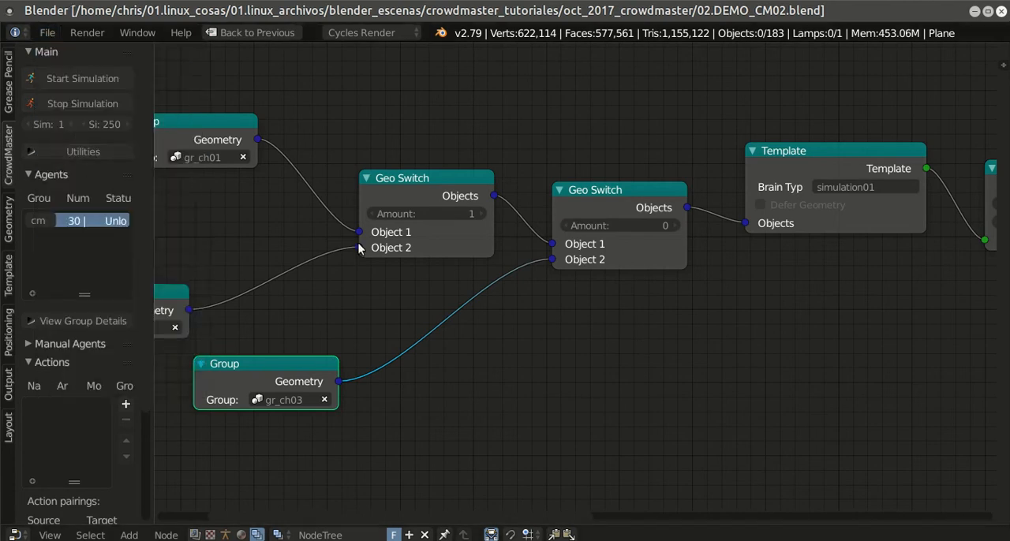
Step: Restore the multi-editor layout and generate the agents from the Generate node
scroll(569, 278, down, 4)
middle_drag(852, 334, 687, 359)
middle_drag(751, 309, 422, 362)
scroll(672, 327, down, 1)
scroll(672, 327, down, 1)
middle_drag(739, 327, 542, 361)
scroll(775, 376, up, 8)
middle_drag(777, 373, 669, 342)
scroll(686, 342, down, 2)
scroll(686, 343, up, 3)
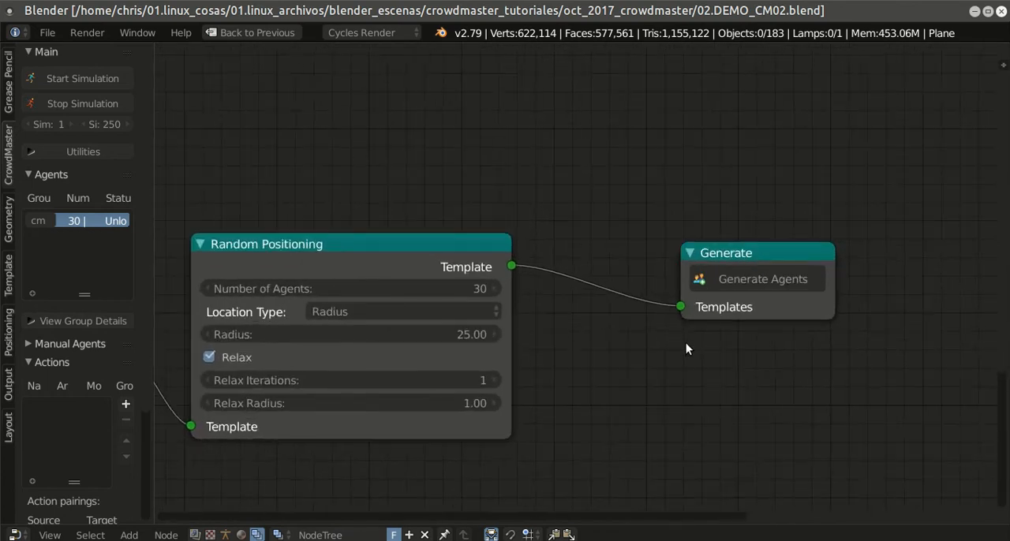
key(shift+space)
click(688, 383)
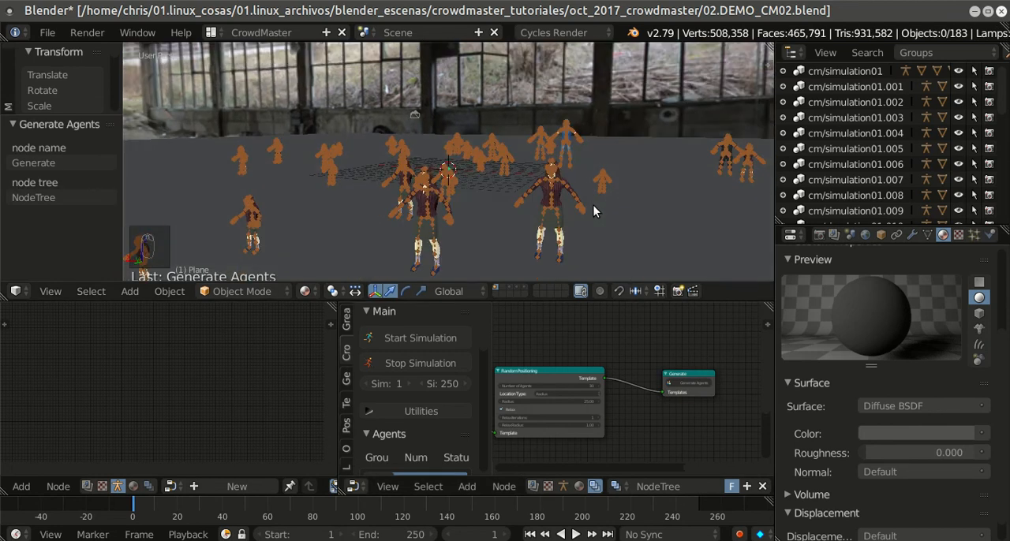
Step: Preview the generated crowd full screen in rendered shading, examining the mix of characters from several angles
key(shift+space)
middle_drag(593, 205, 597, 234)
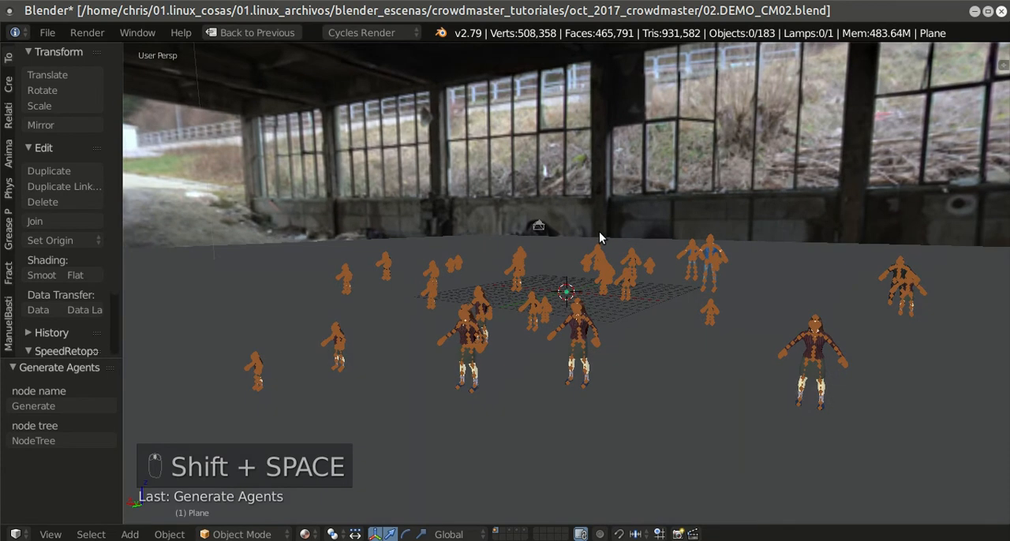
key(shift+z)
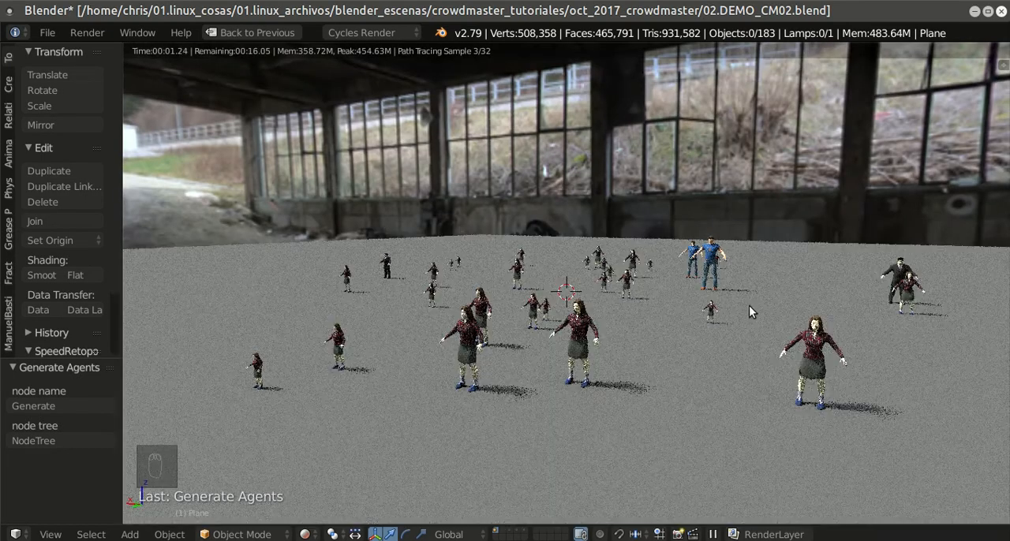
mouse_move(748, 305)
middle_down()
mouse_move(714, 321)
mouse_move(723, 309)
middle_up()
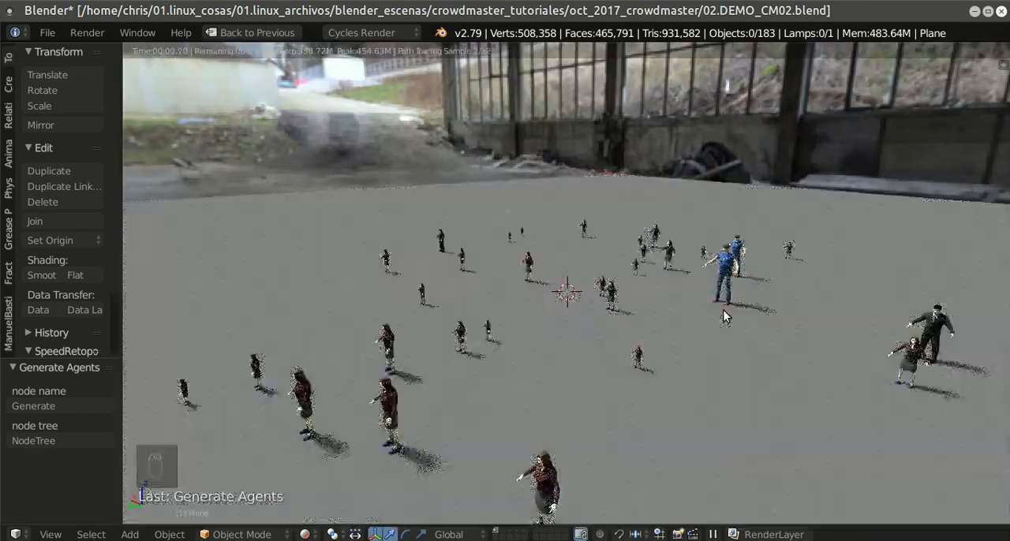
middle_drag(738, 313, 739, 315)
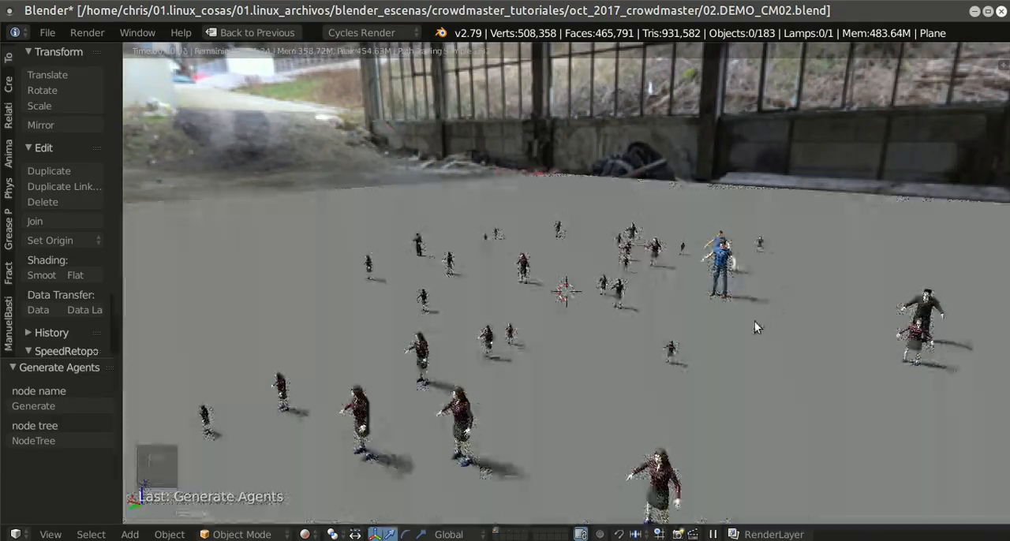
scroll(743, 311, up, 2)
scroll(744, 311, up, 2)
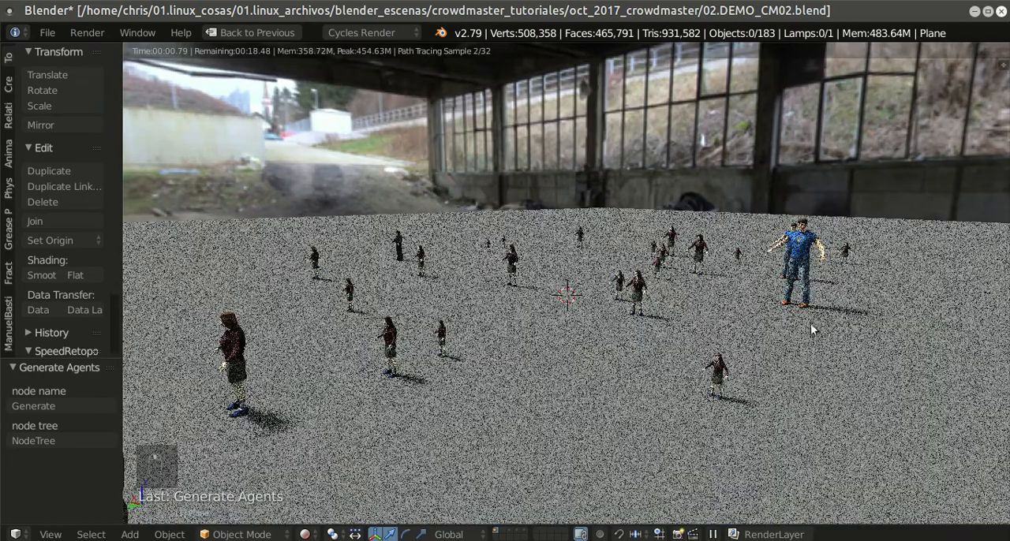
middle_drag(814, 324, 806, 317)
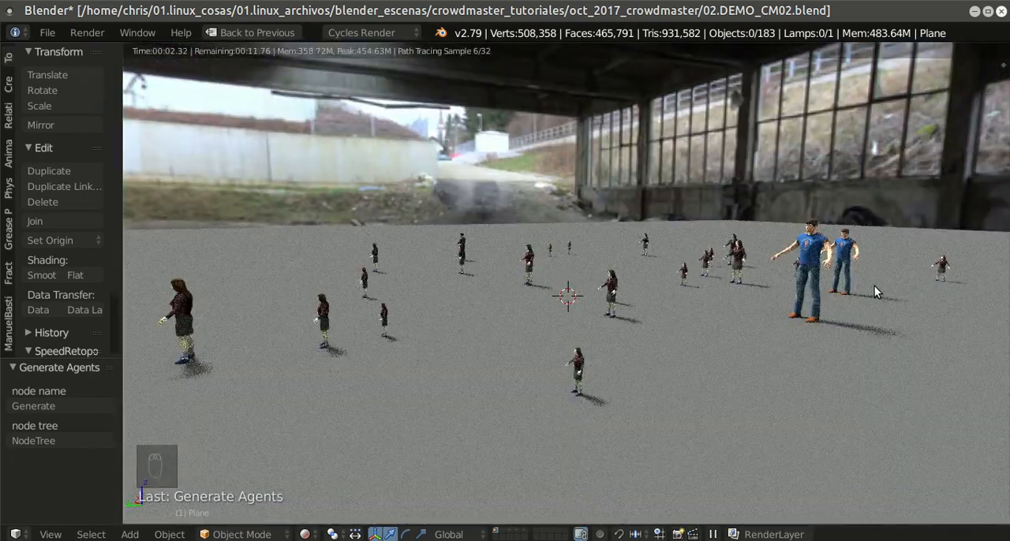
shift+middle_drag(876, 300, 711, 277)
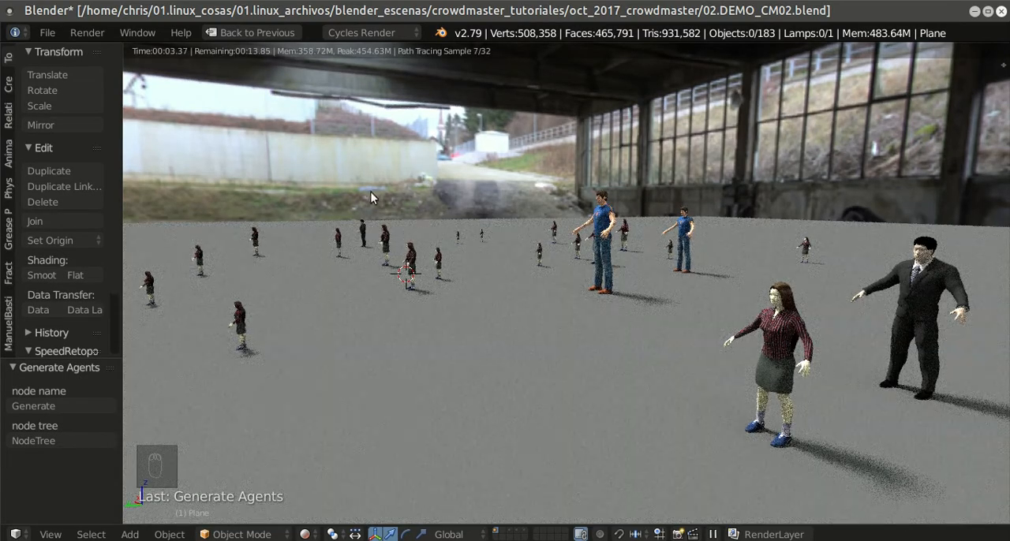
key(shift+z)
scroll(577, 288, down, 5)
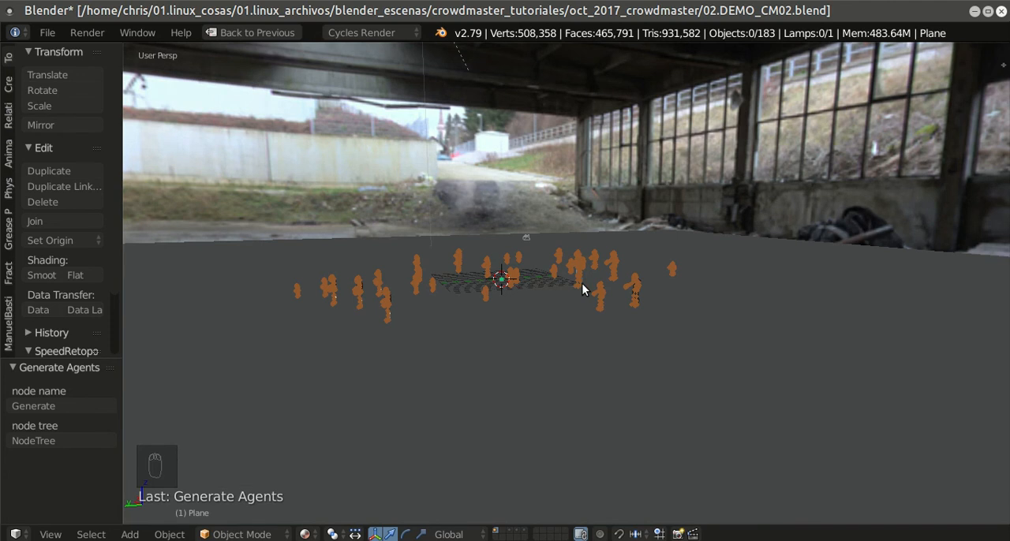
Step: Set the second Geo Switch node's Amount to 0.7 and save the blend file
key(shift+space)
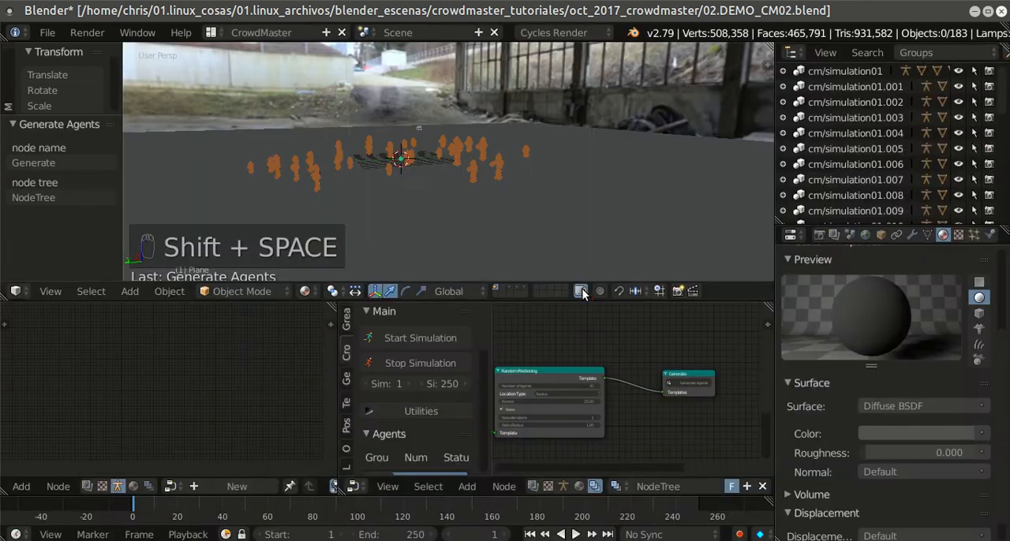
key(shift+space)
mouse_move(640, 373)
middle_down()
mouse_move(413, 310)
mouse_move(562, 310)
middle_up()
middle_drag(386, 344, 606, 321)
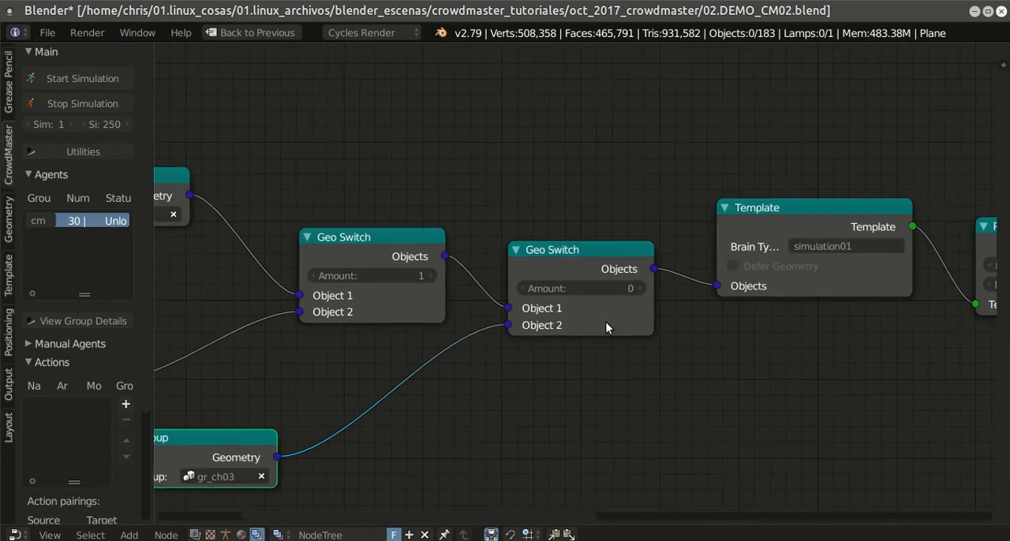
middle_drag(595, 359, 601, 352)
click(589, 281)
text(0.3)
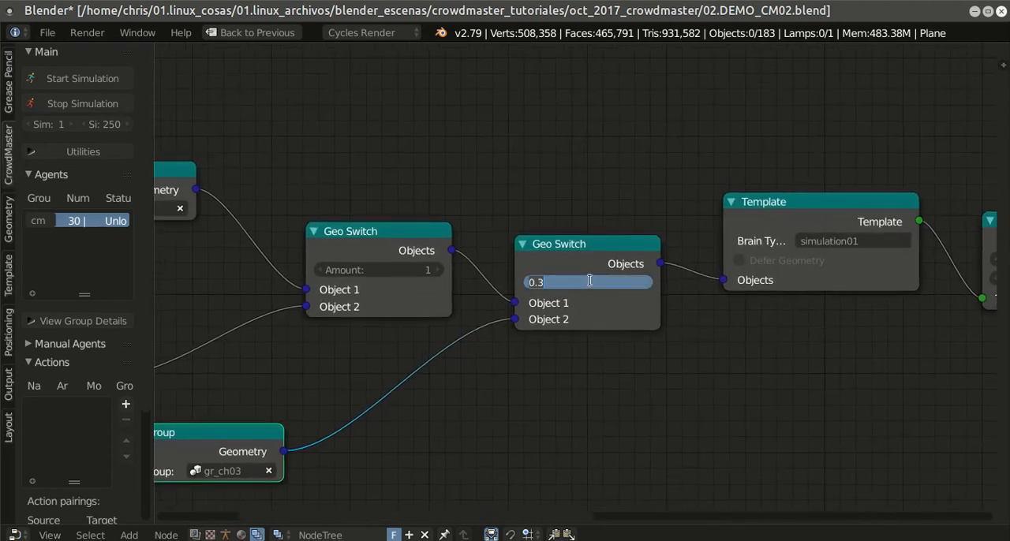
text(0.7)
key(Return)
click(47, 33)
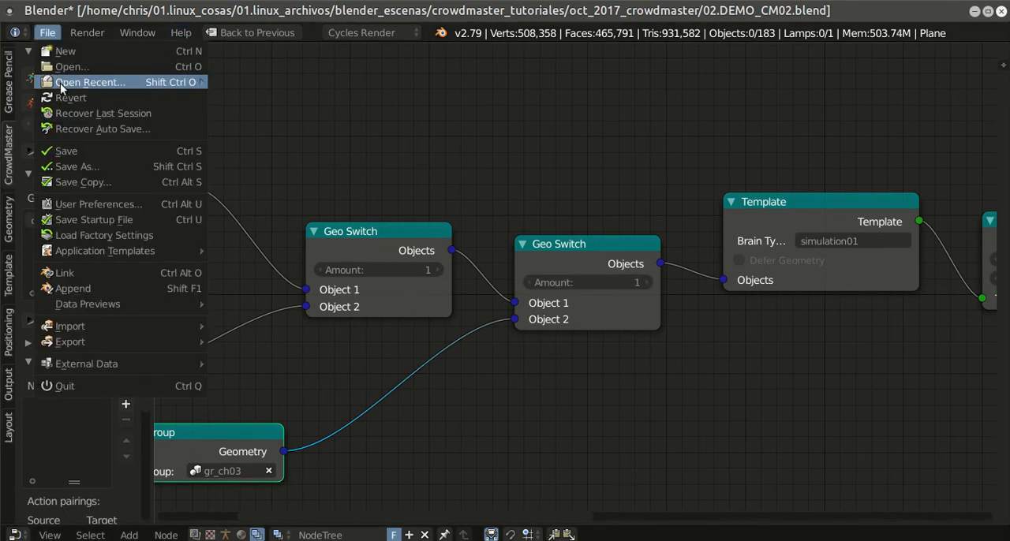
click(99, 151)
Step: Regenerate the agents from the Generate node at the end of the node chain
scroll(834, 330, down, 3)
middle_drag(834, 330, 417, 319)
middle_drag(619, 328, 459, 363)
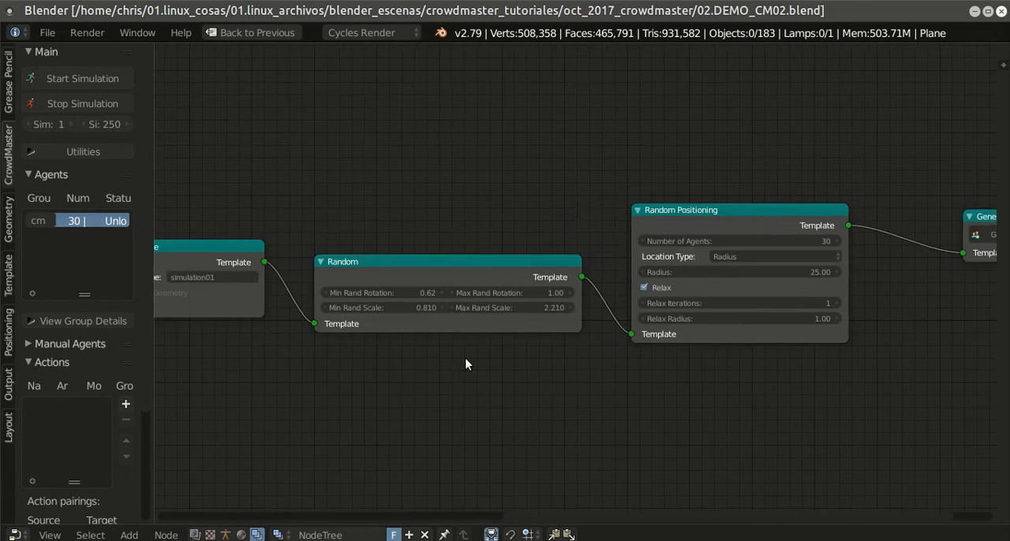
key(shift+space)
key(shift+space)
key(shift+space)
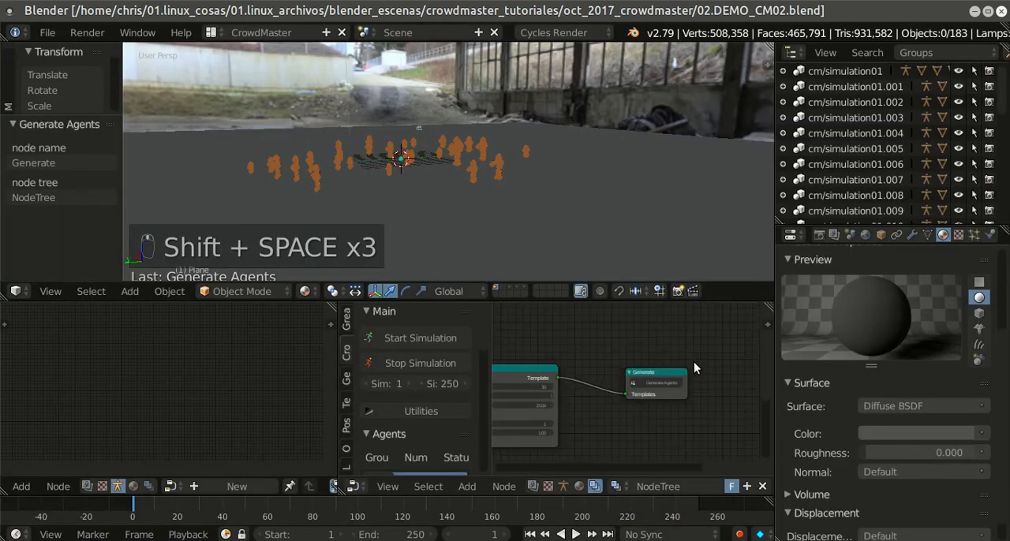
scroll(693, 361, up, 3)
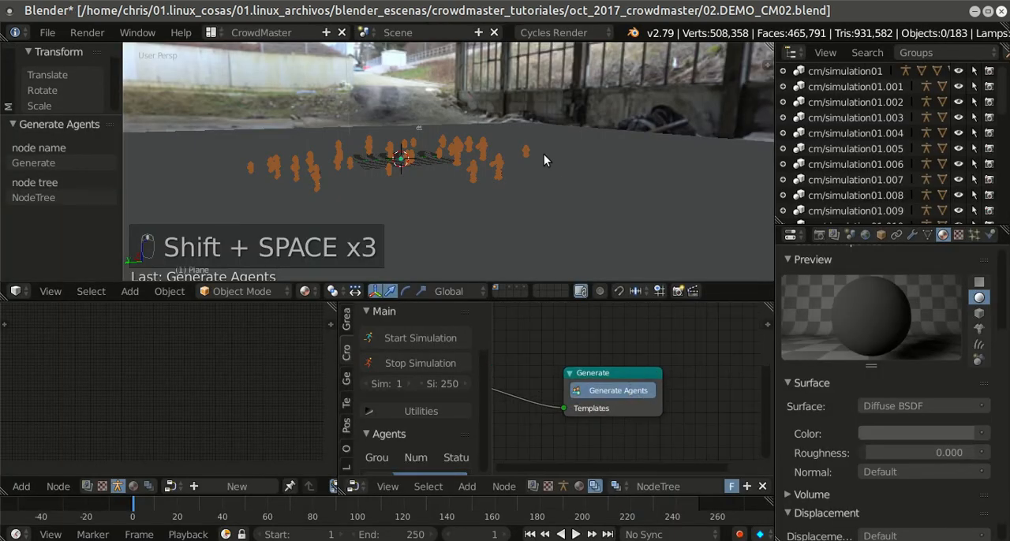
Step: Examine the character mix of the regenerated crowd in rendered shading
scroll(542, 156, up, 4)
middle_drag(533, 166, 602, 168)
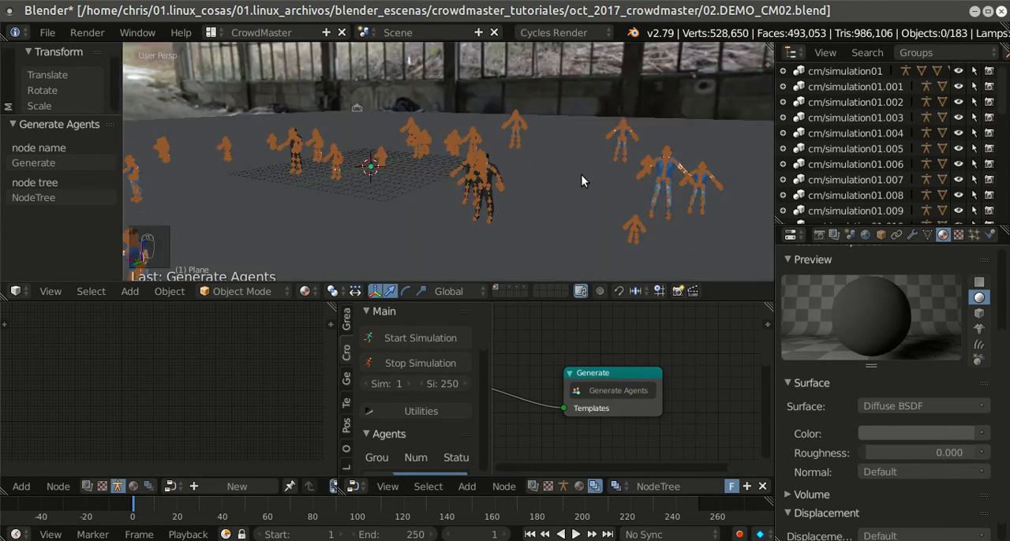
key(shift+z)
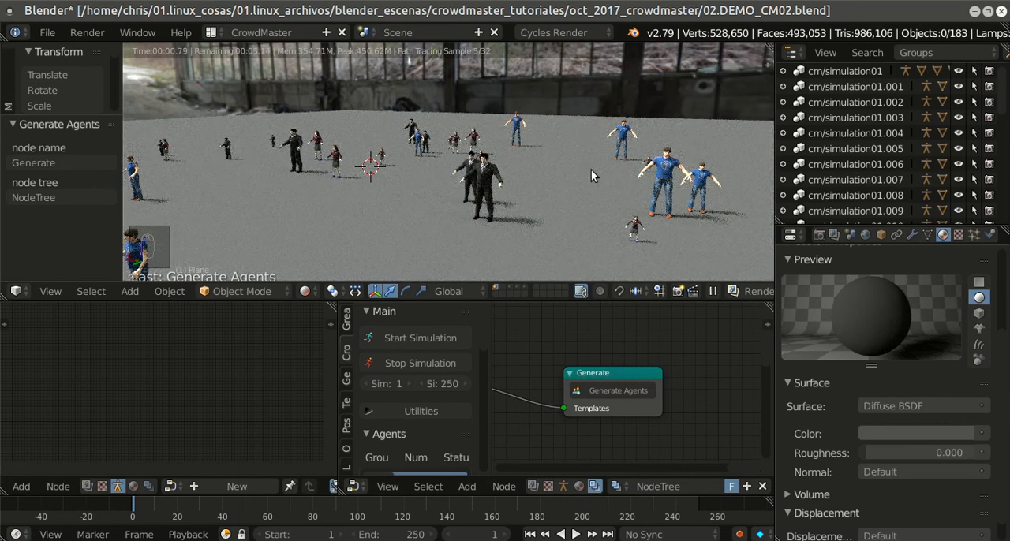
middle_drag(504, 196, 569, 204)
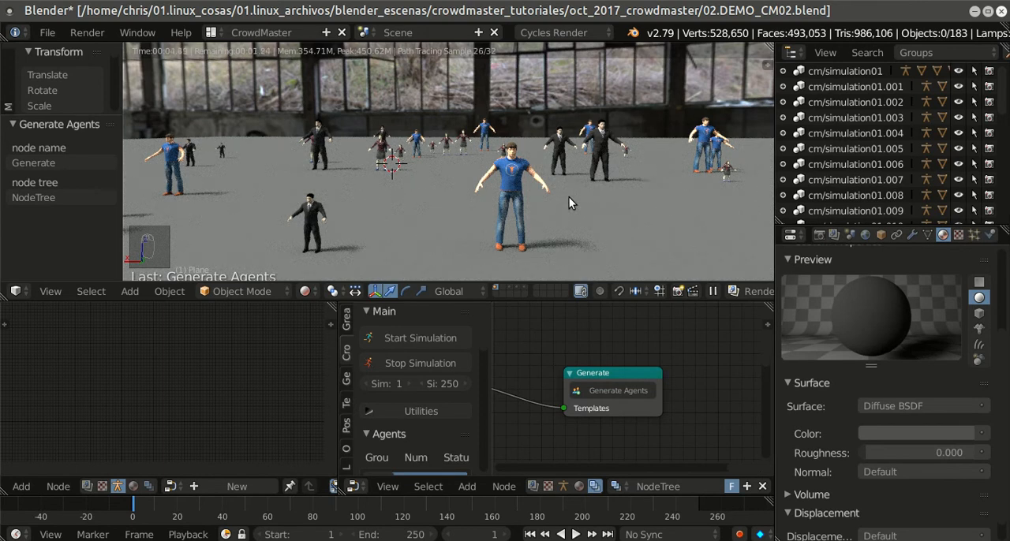
key(z)
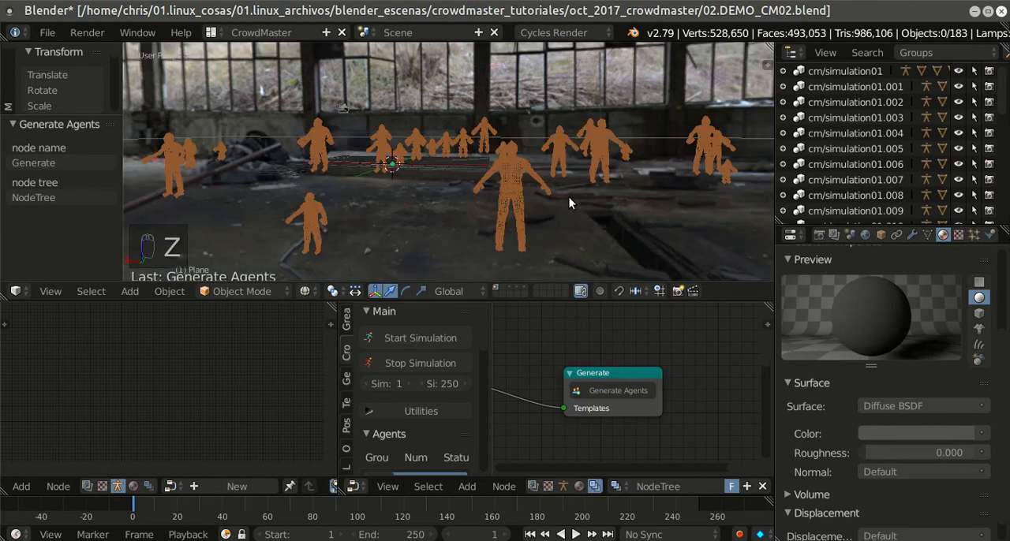
key(shift+z)
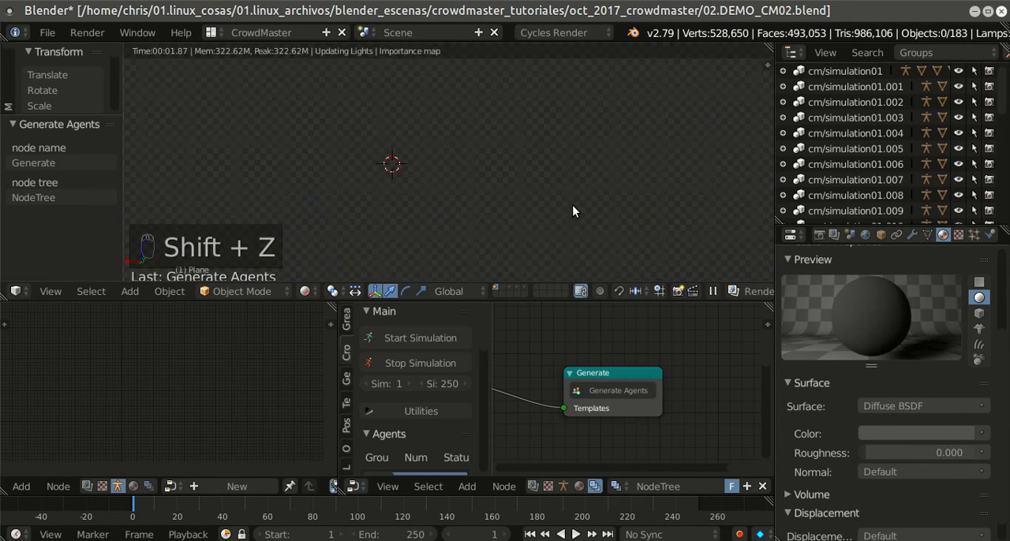
key(shift+z)
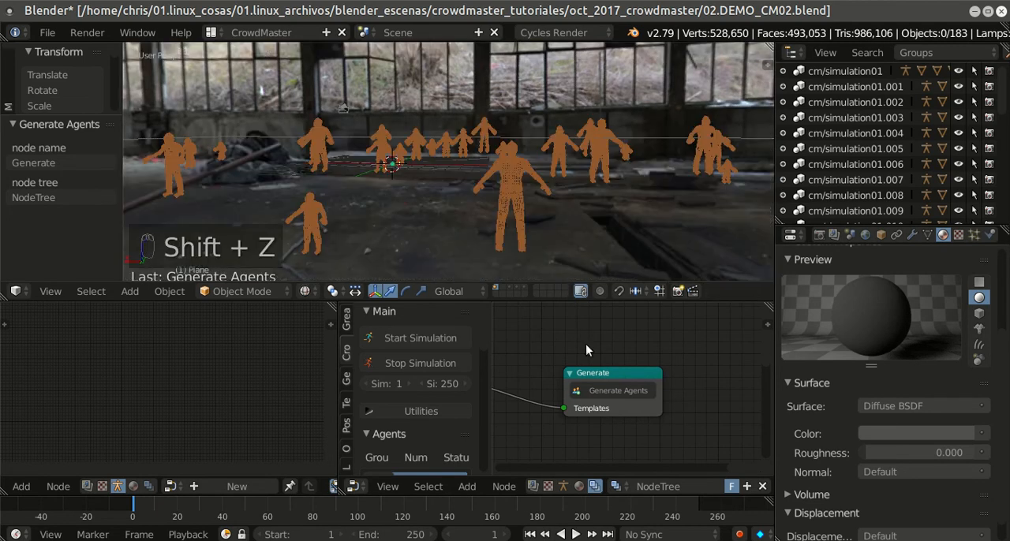
Step: Set the 3D viewport shading to Material and save the blend file
key(w)
right_click(569, 189)
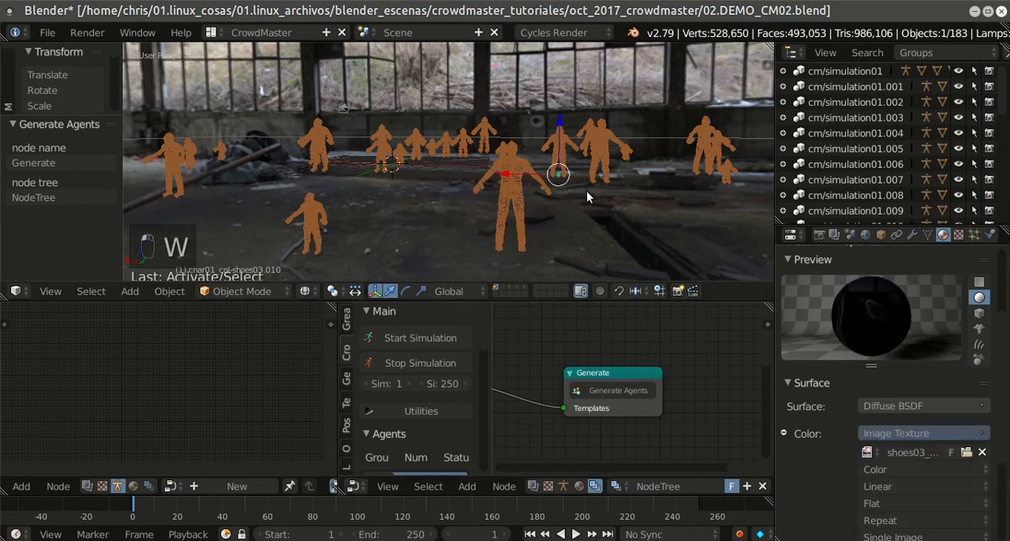
key(z)
scroll(598, 190, down, 4)
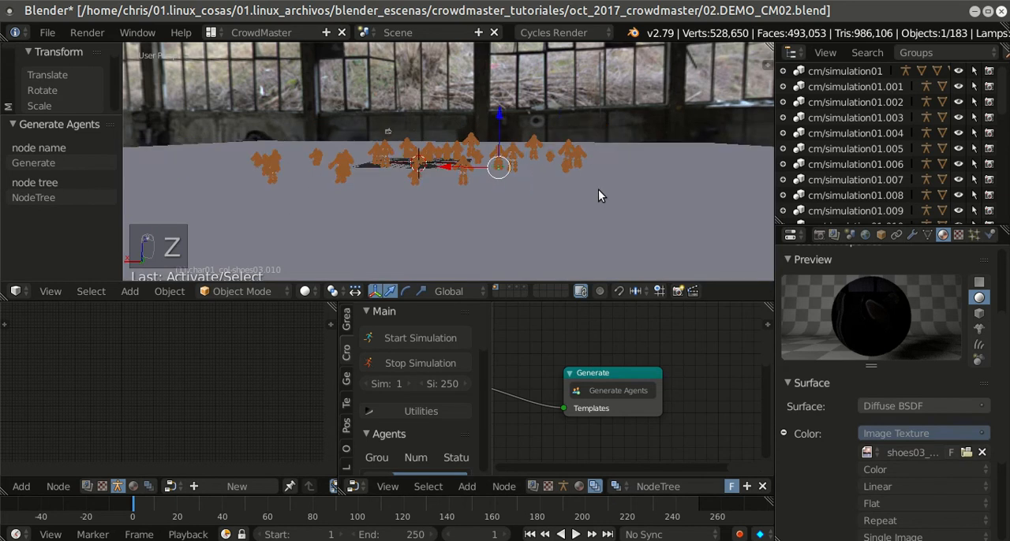
middle_drag(598, 190, 570, 215)
click(305, 291)
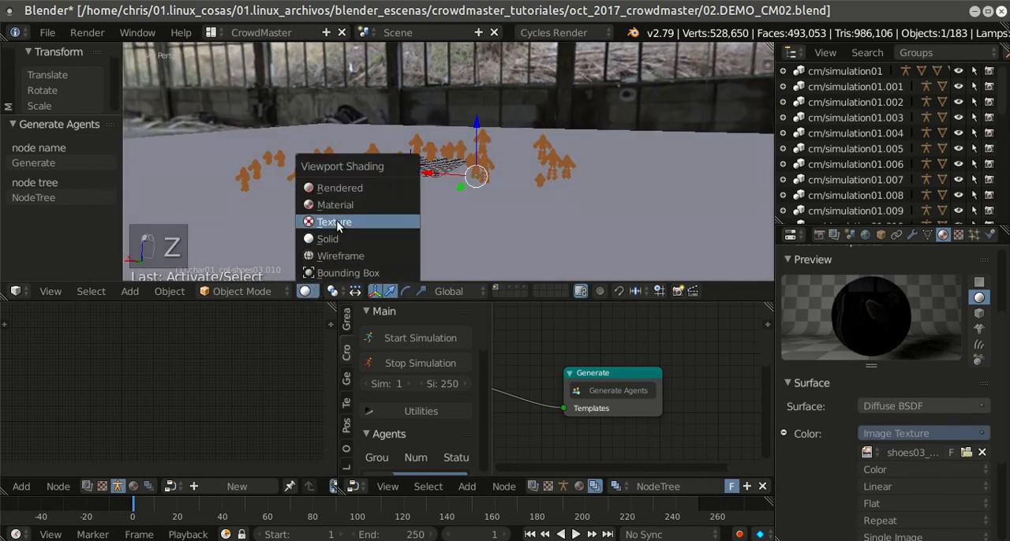
click(339, 202)
scroll(463, 184, up, 4)
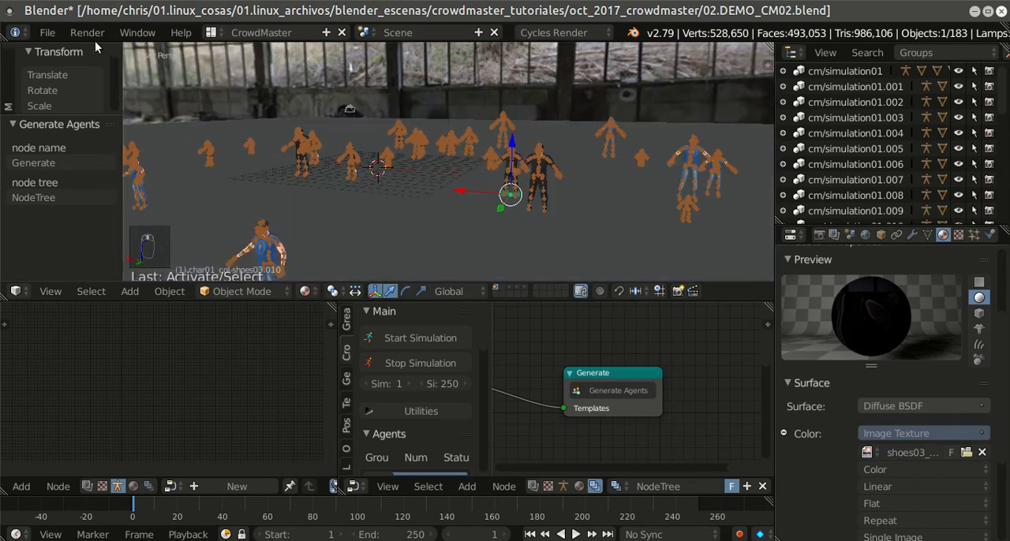
click(48, 32)
click(88, 155)
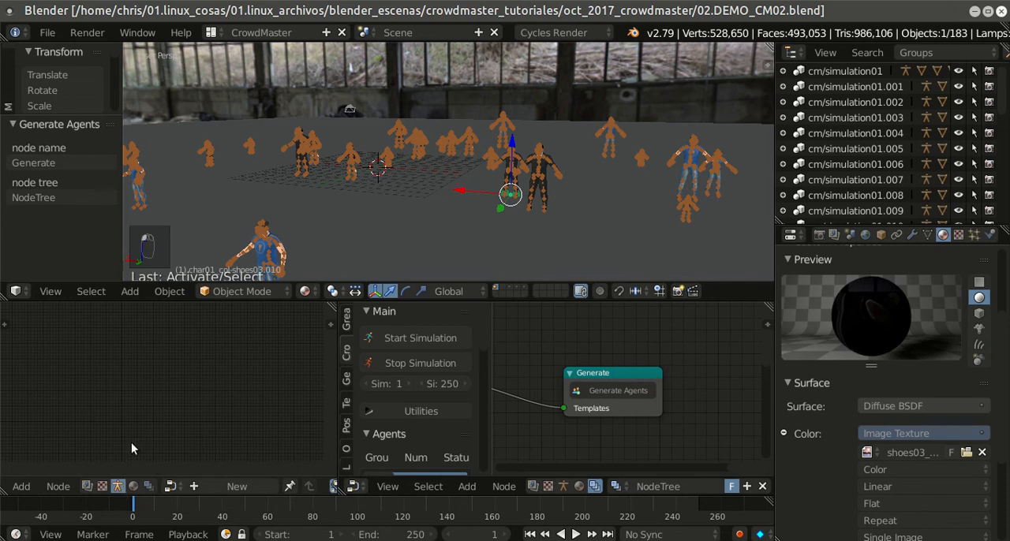
Step: Copy the Brain Type name simulation01 from the Template node
scroll(587, 342, down, 1)
middle_drag(563, 370, 646, 359)
middle_drag(583, 341, 755, 344)
scroll(604, 381, up, 1)
middle_drag(604, 380, 553, 350)
scroll(553, 356, up, 1)
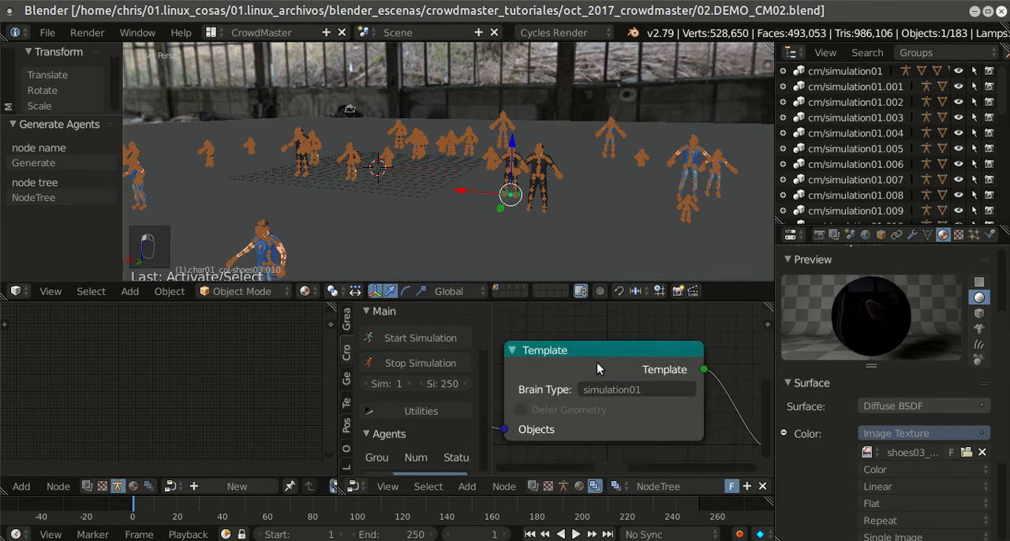
click(635, 391)
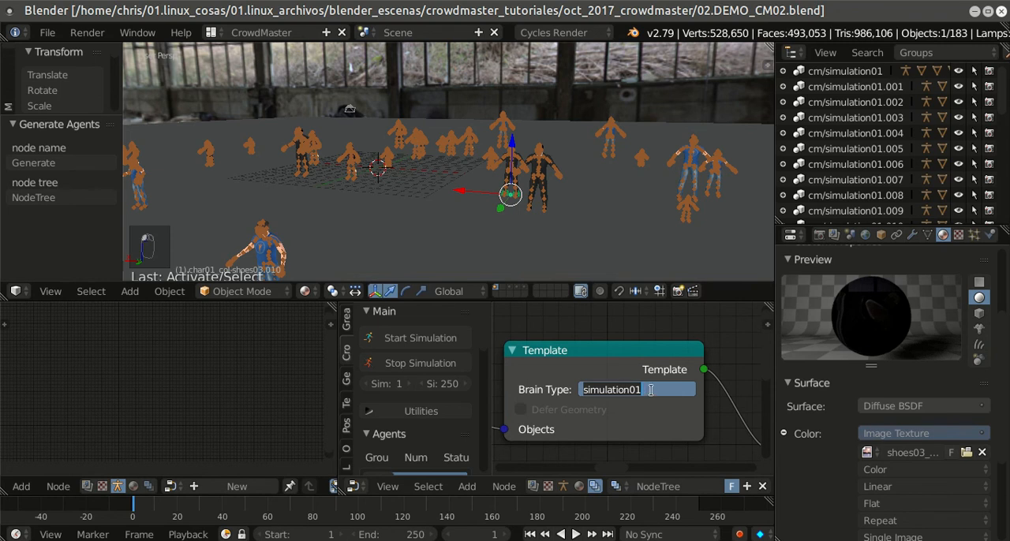
click(631, 391)
double_click(629, 390)
key(ctrl+c)
key(ctrl+c)
scroll(568, 359, down, 2)
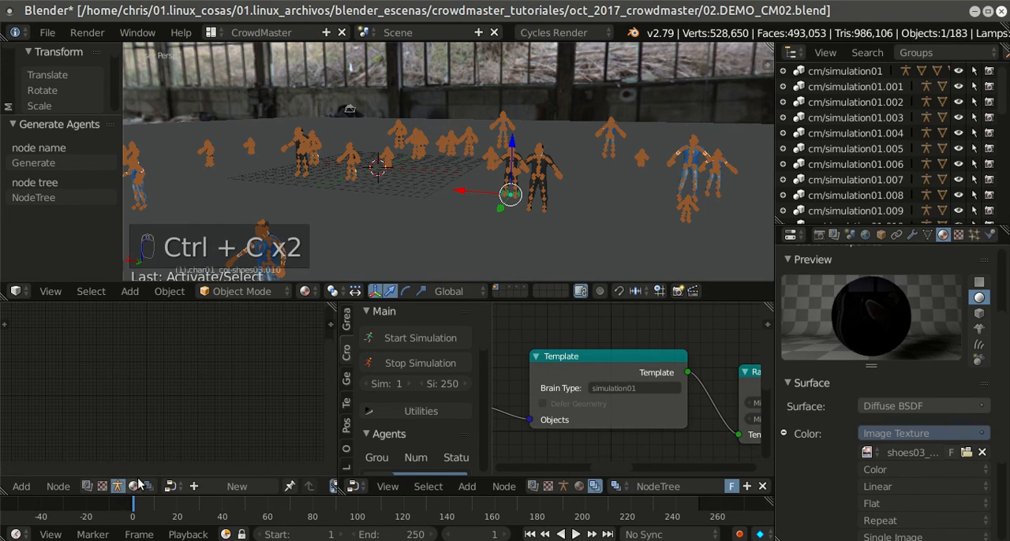
Step: Create a new node tree in the empty node editor, name it simulation01 by pasting the copied name, and select the Template node
click(225, 490)
click(233, 487)
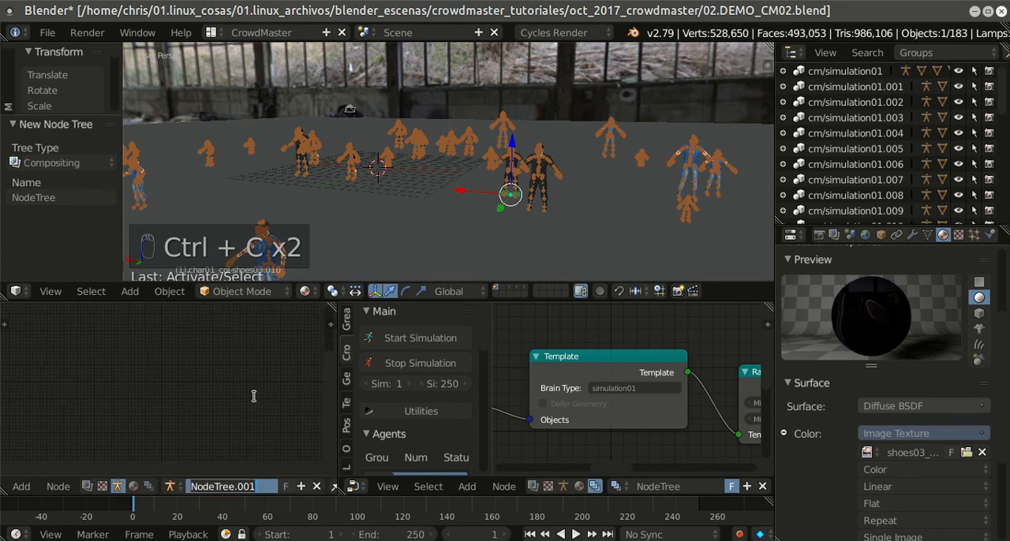
key(ctrl+v)
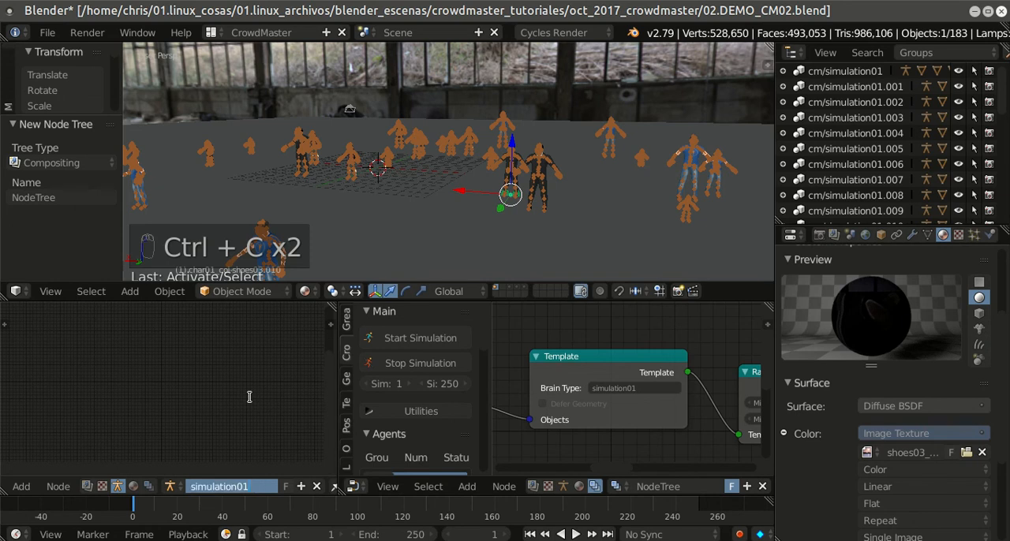
click(250, 401)
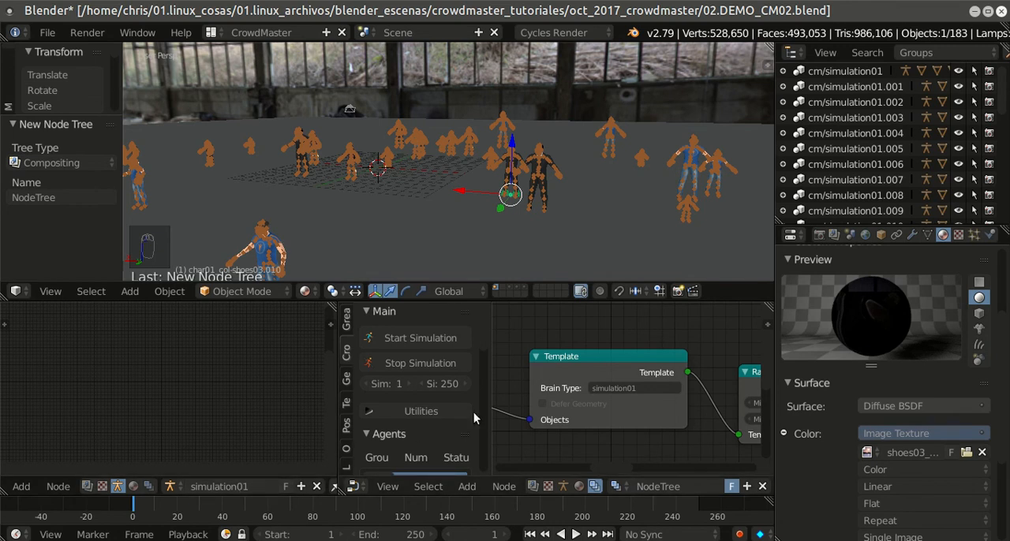
click(599, 360)
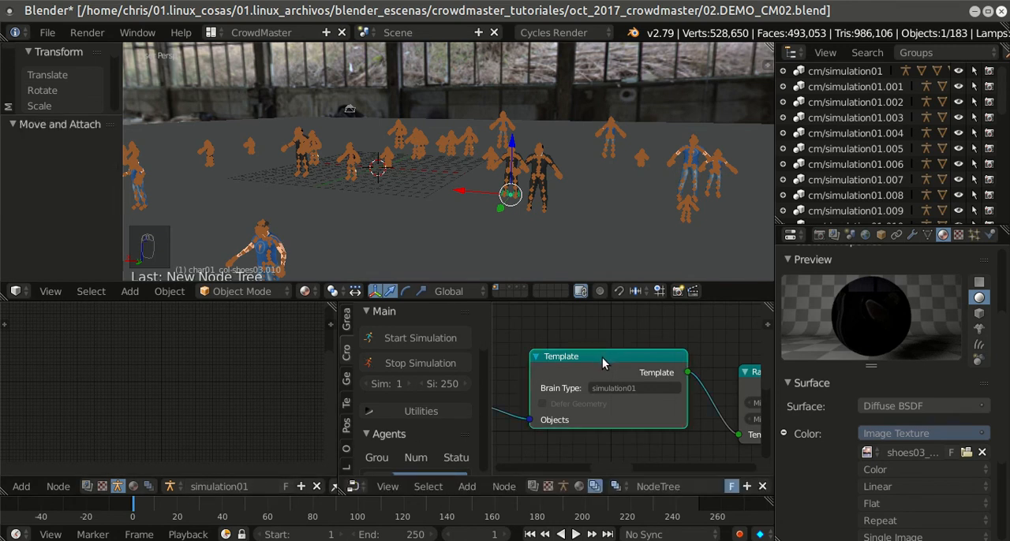
click(635, 387)
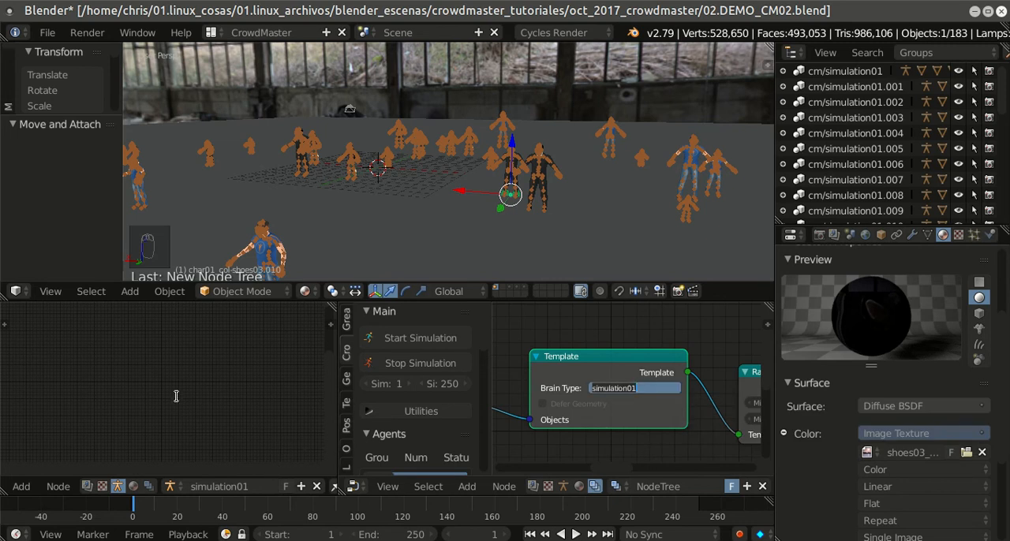
click(638, 343)
scroll(635, 343, down, 1)
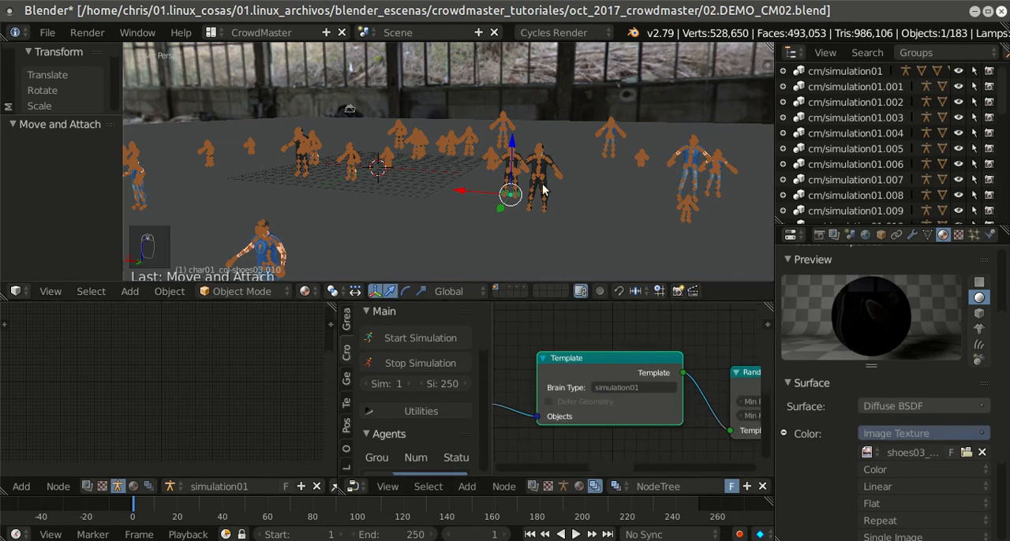
middle_drag(593, 173, 491, 264)
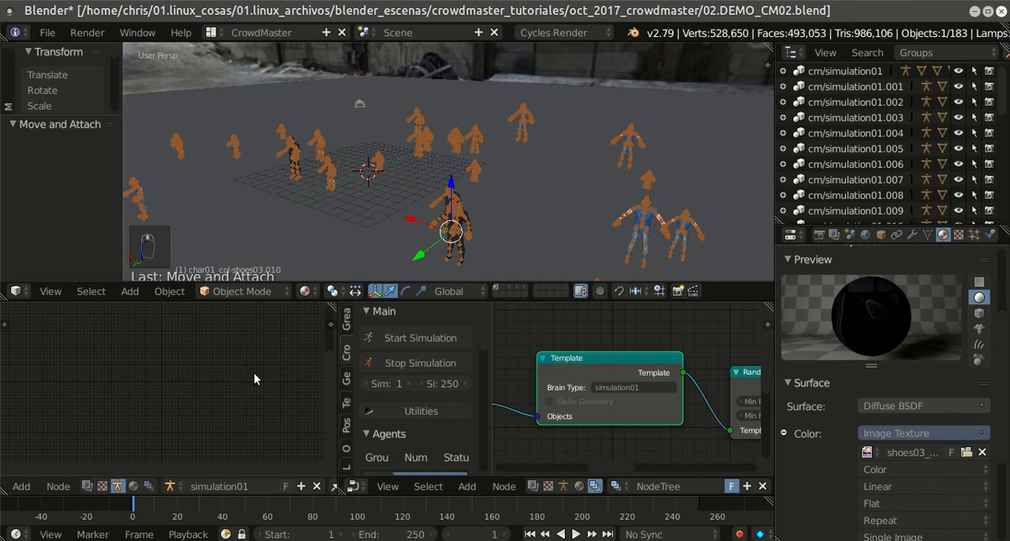
Step: Maximize the simulation01 node editor and show its tool shelf, widened enough to read the CrowdMaster settings
key(shift+space)
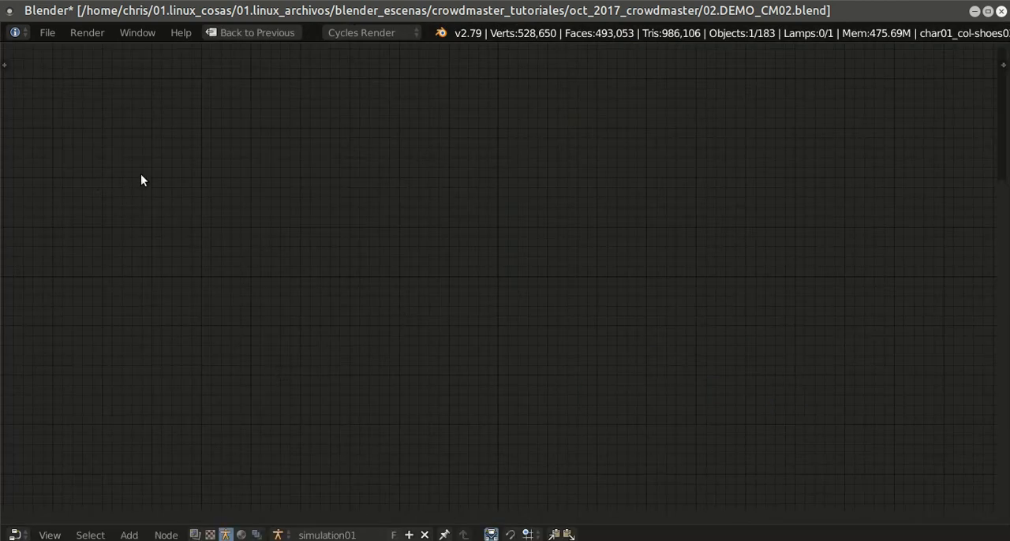
key(shift+space)
key(n)
key(t)
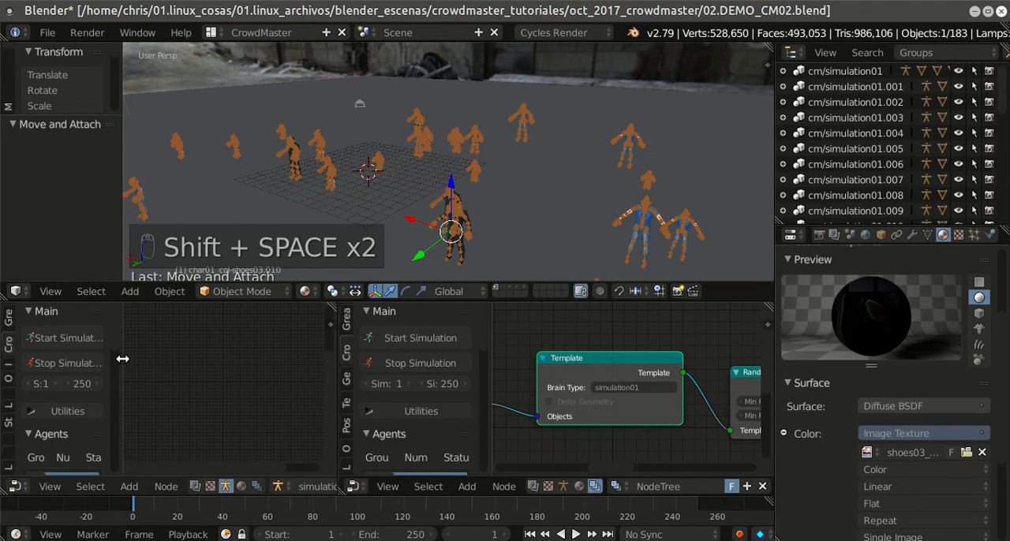
key(shift+space)
drag(120, 262, 237, 277)
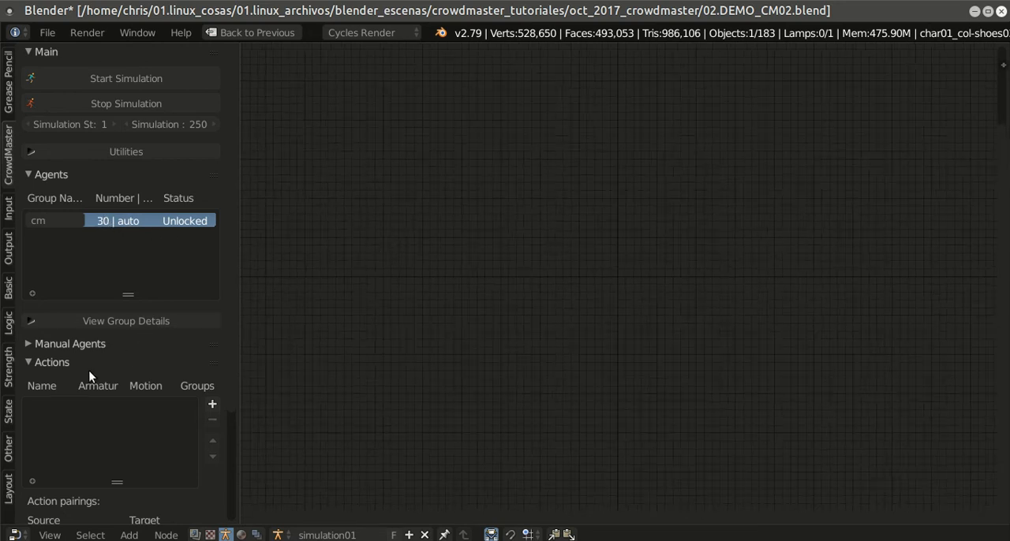
drag(241, 328, 266, 331)
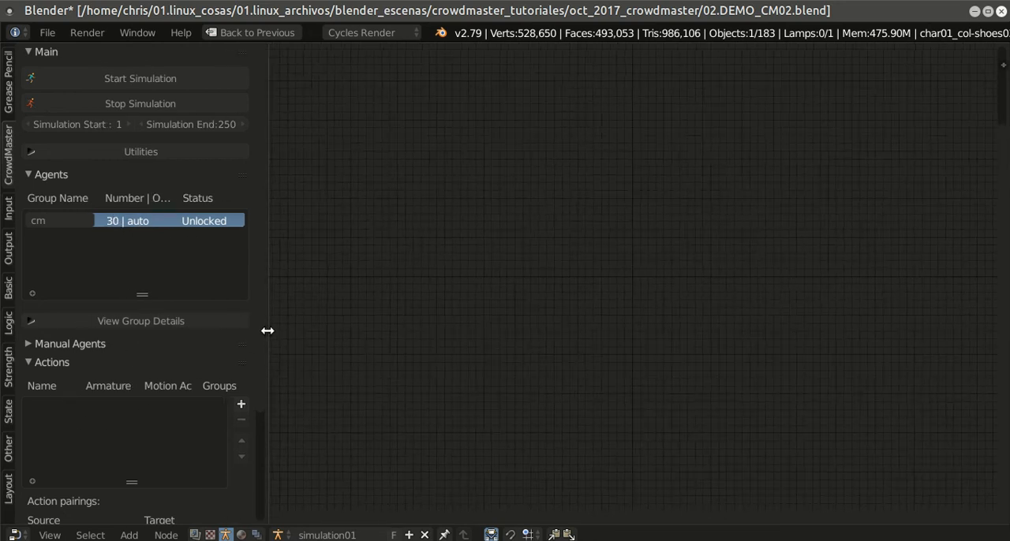
Step: Add an entry to the CrowdMaster Actions list and name it act_01
click(26, 344)
click(28, 342)
scroll(176, 363, down, 4)
scroll(176, 364, up, 1)
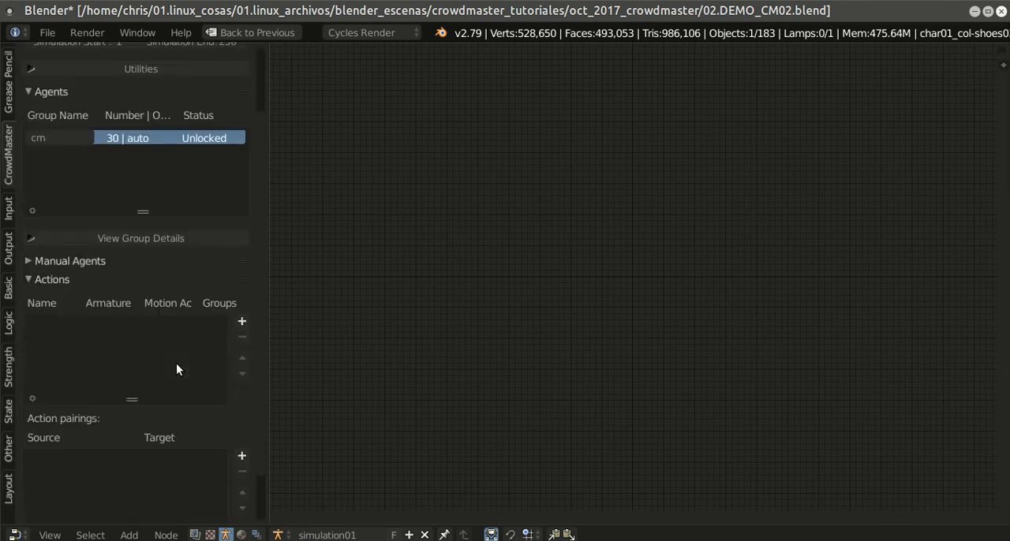
click(242, 323)
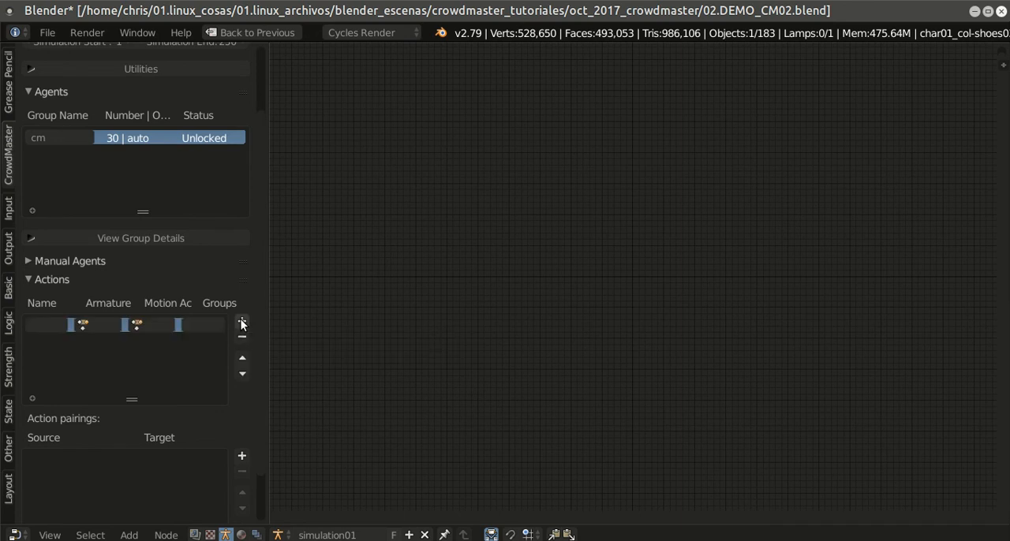
drag(269, 313, 433, 320)
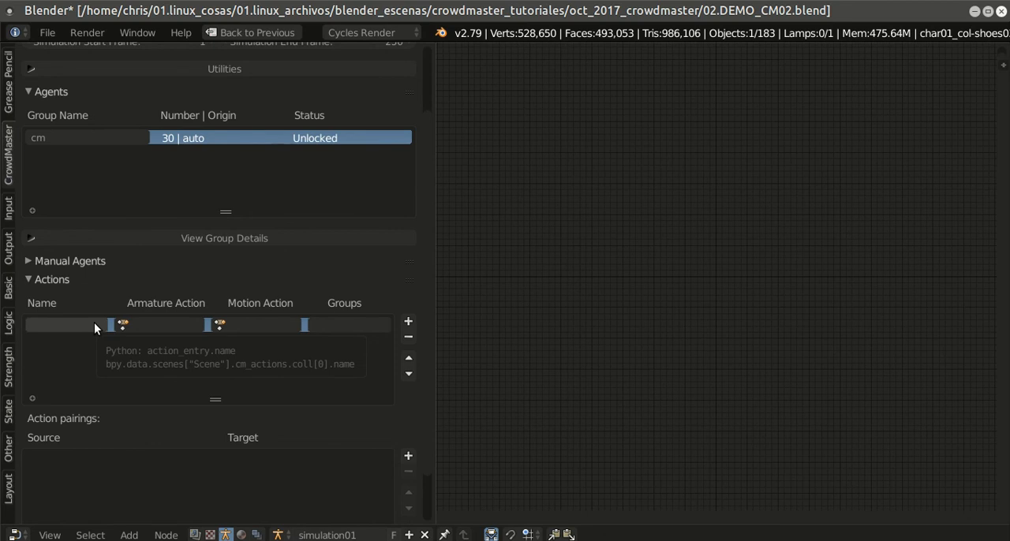
double_click(94, 322)
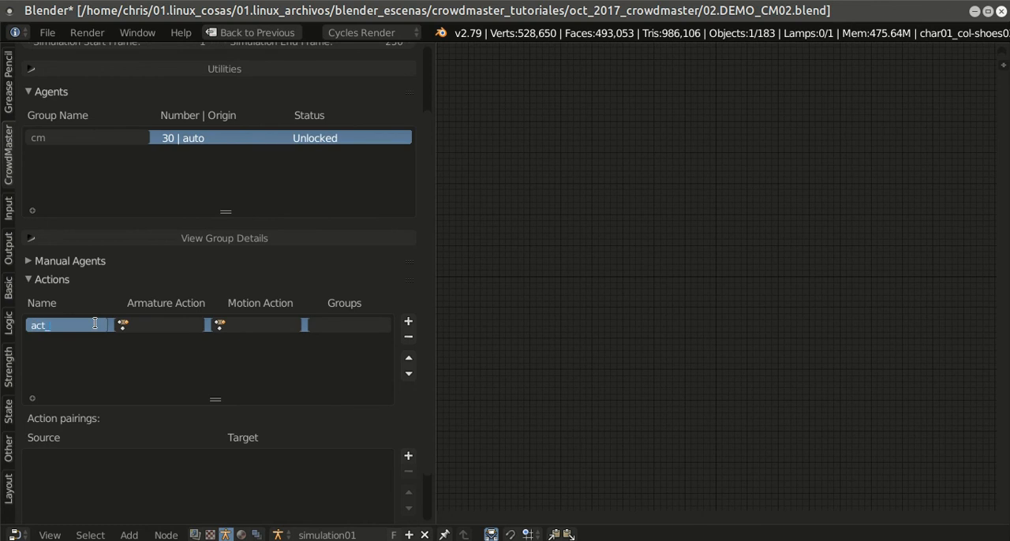
Step: Check which armature actions are available for act_01, in both the maximized editor and the regular CrowdMaster layout
click(143, 318)
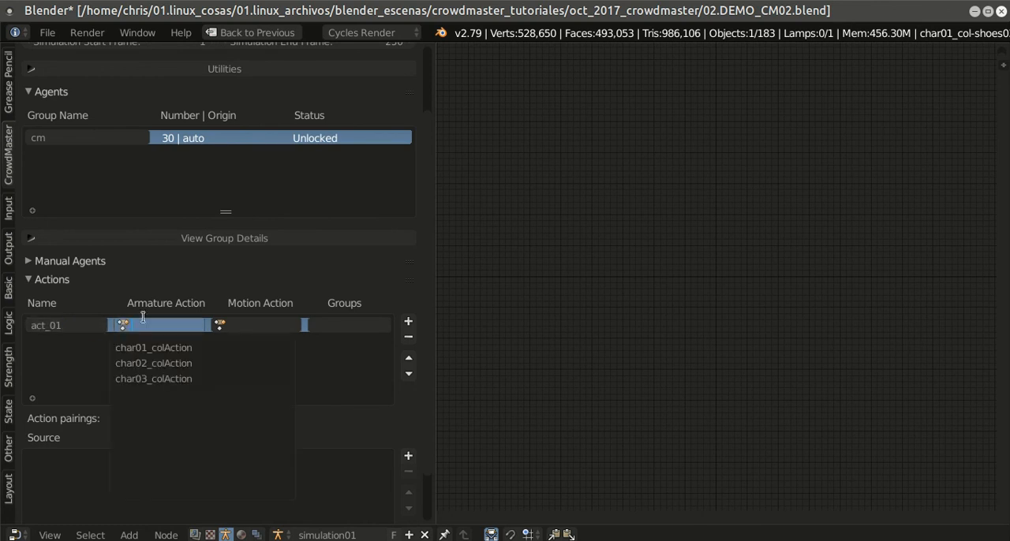
click(669, 241)
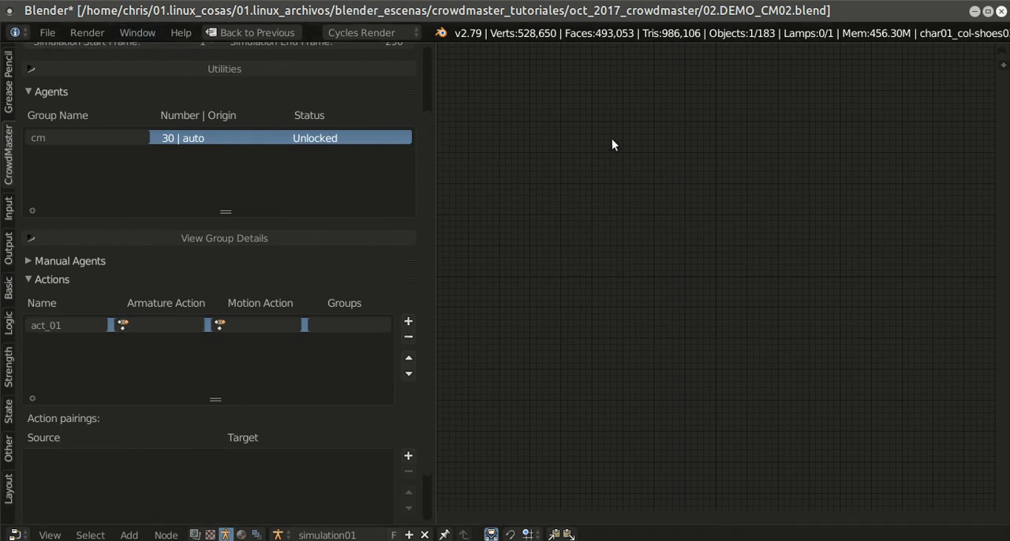
key(shift+space)
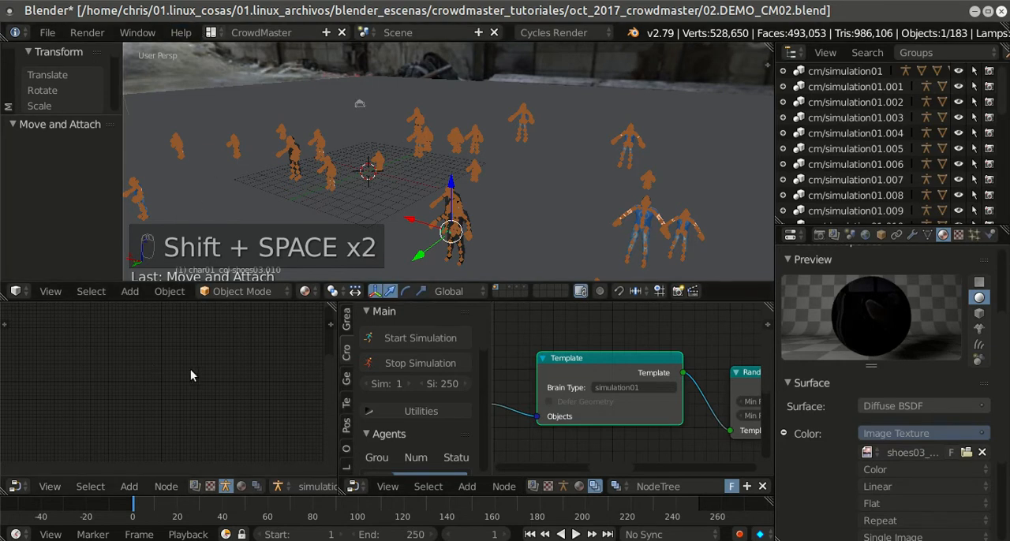
scroll(444, 380, down, 2)
scroll(443, 377, down, 2)
scroll(443, 377, up, 2)
scroll(441, 377, down, 6)
click(389, 401)
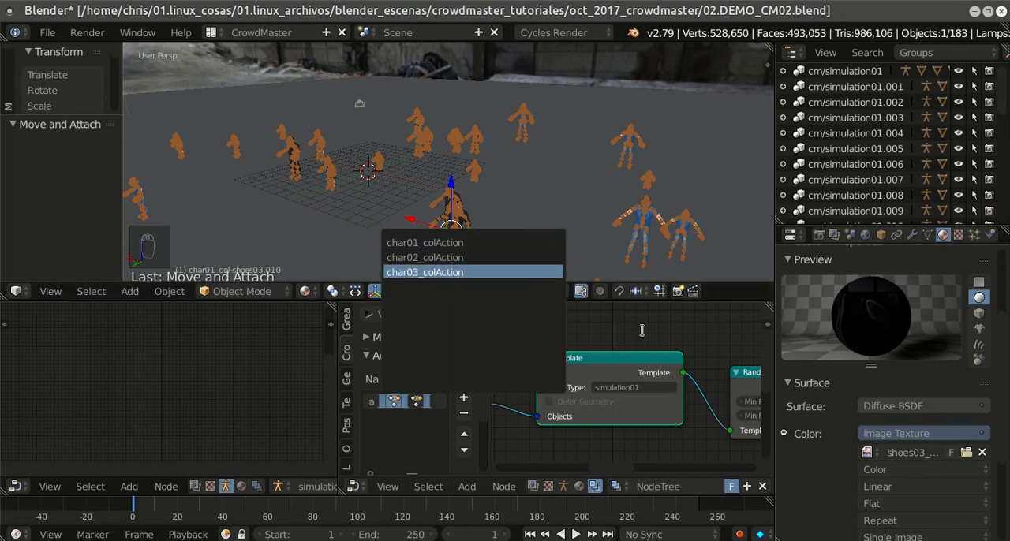
Step: Switch to the Animation layout and examine the keyframes of char01_colAction, char02_colAction and char03_colAction in the Action Editor
click(209, 33)
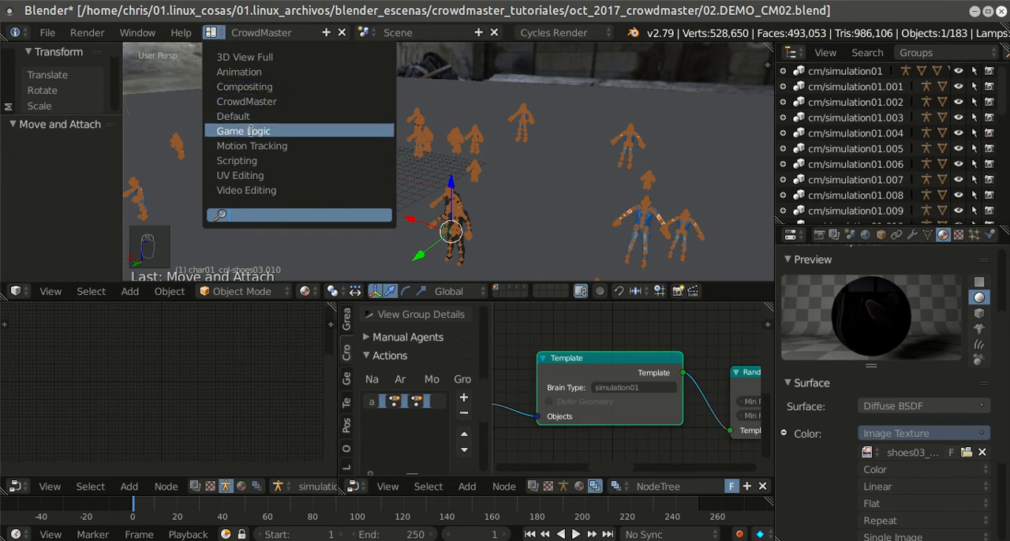
click(254, 70)
middle_drag(497, 267, 418, 305)
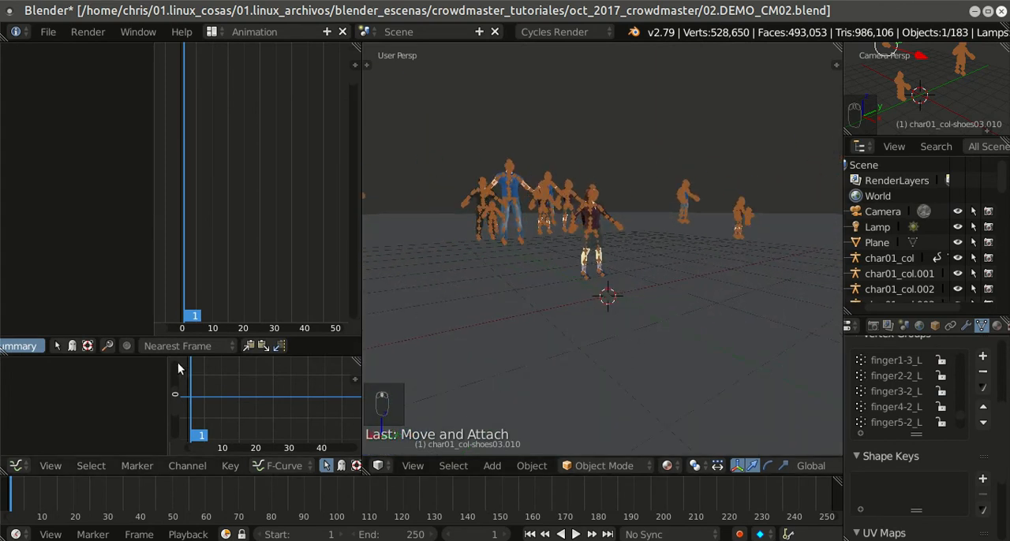
scroll(202, 352, up, 10)
scroll(202, 353, down, 5)
click(202, 348)
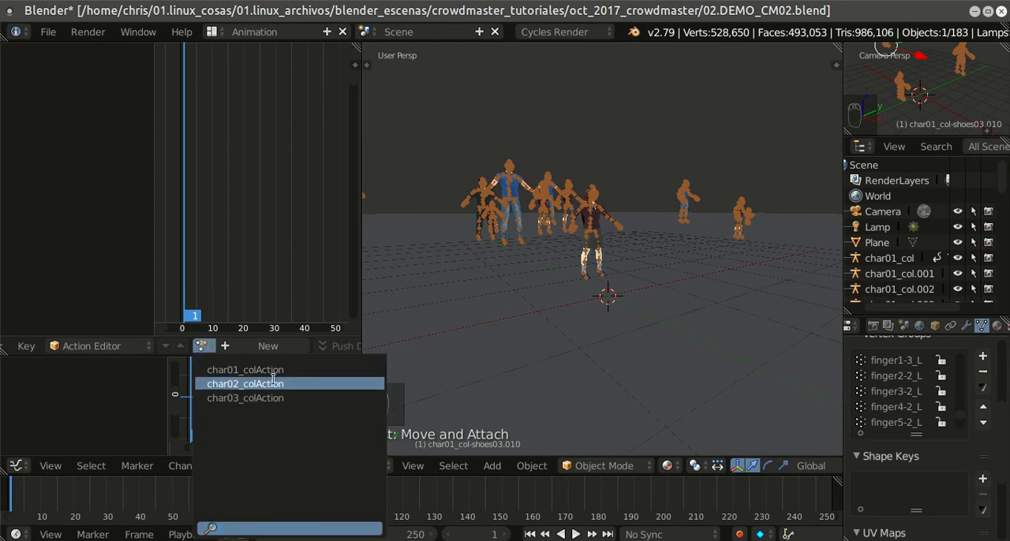
click(252, 370)
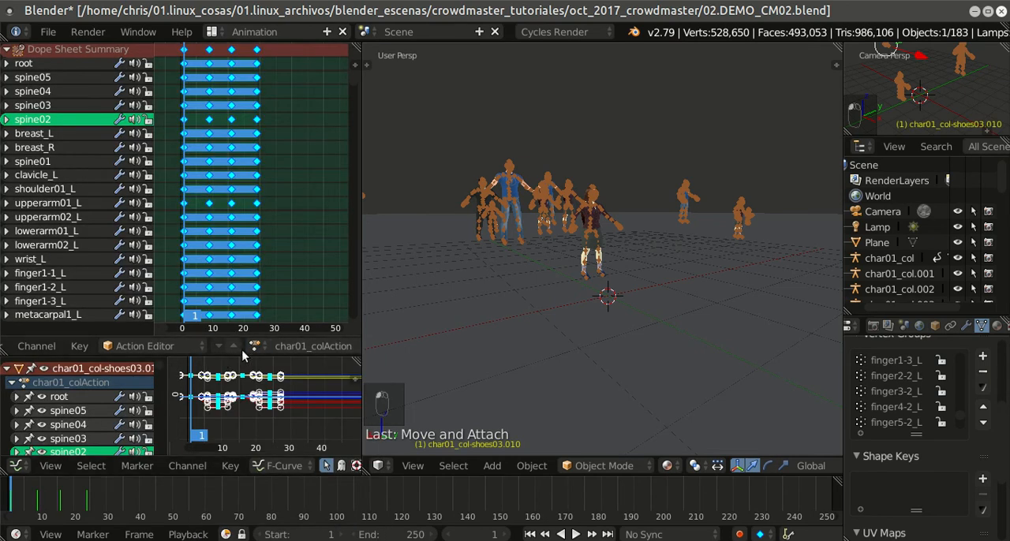
click(254, 347)
click(272, 382)
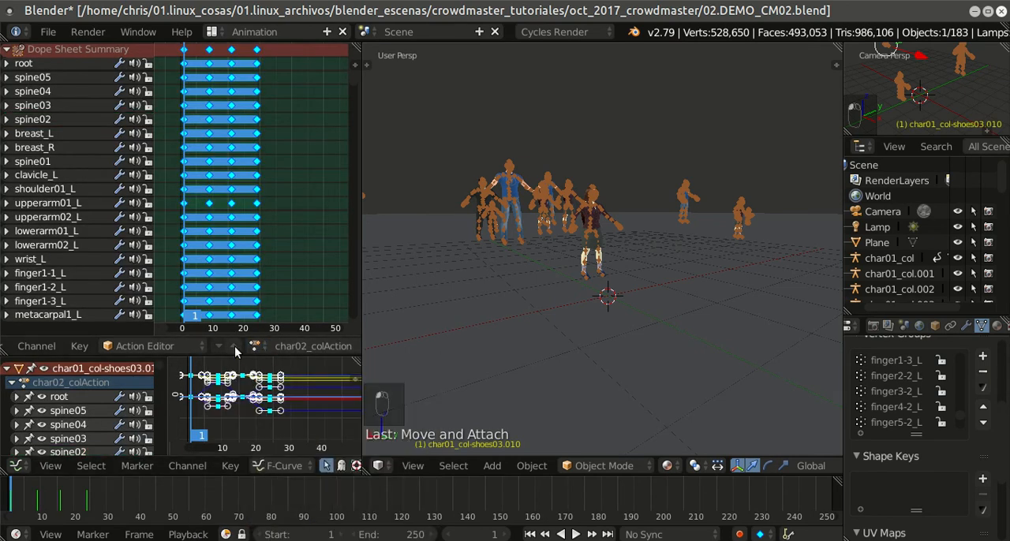
click(254, 347)
click(272, 399)
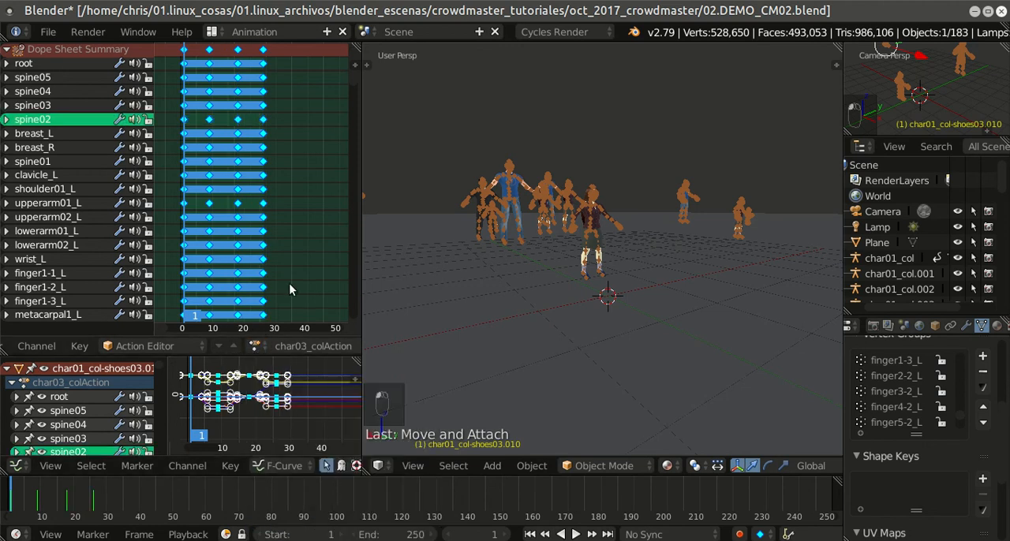
Step: Return to the CrowdMaster layout and maximize the simulation01 node editor
click(211, 31)
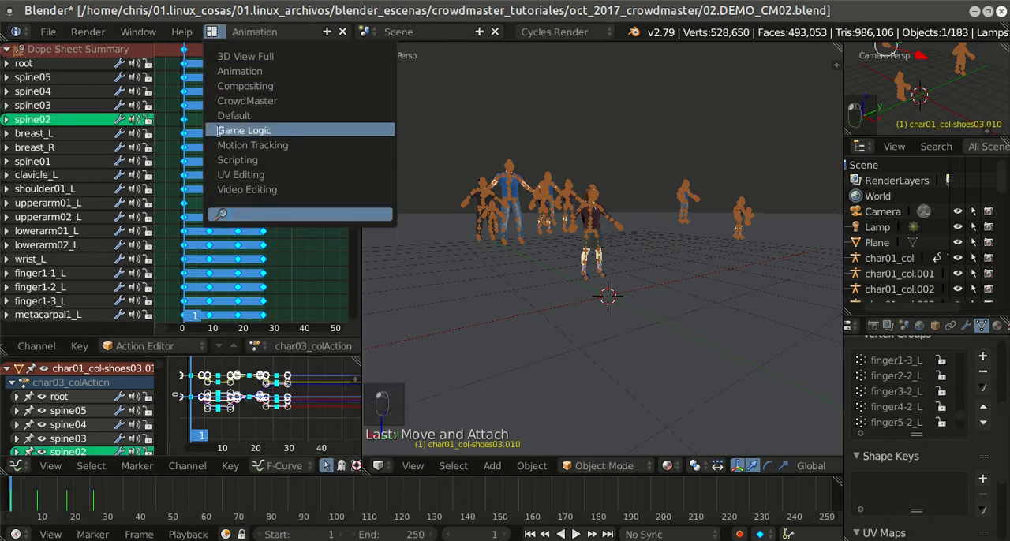
click(224, 116)
click(211, 32)
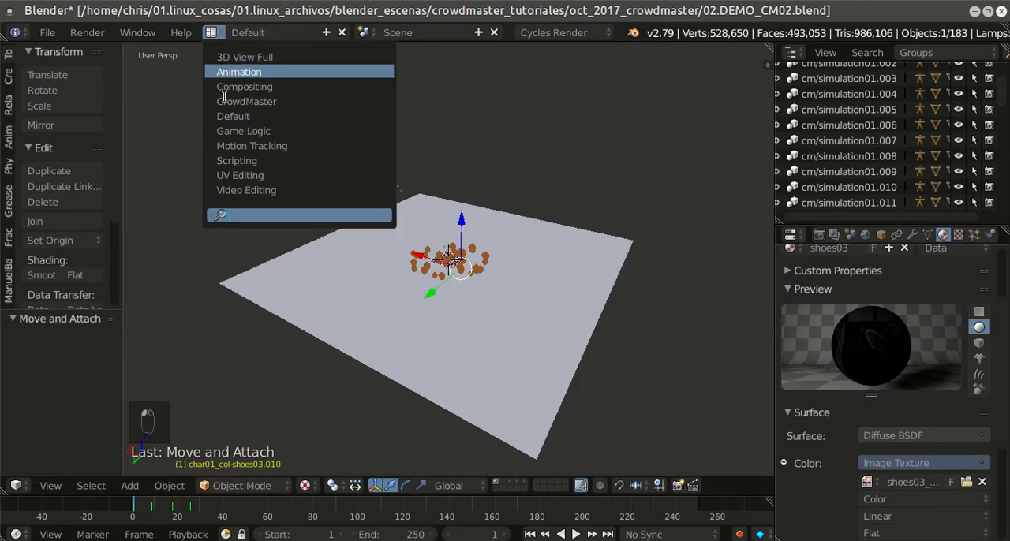
click(231, 102)
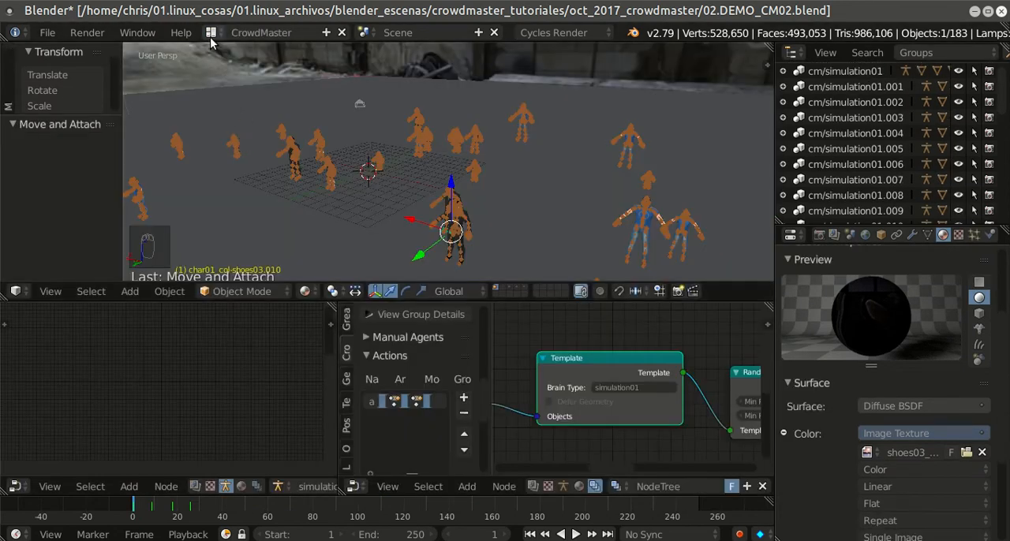
key(shift+space)
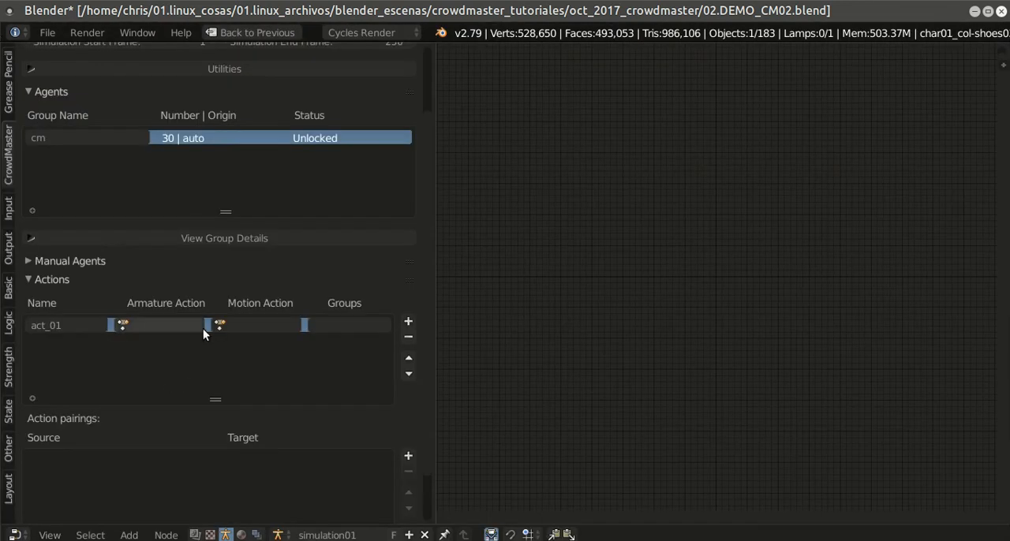
Step: Set both the Armature Action and the Motion Action of act_01 to char01_colAction
click(130, 327)
click(150, 347)
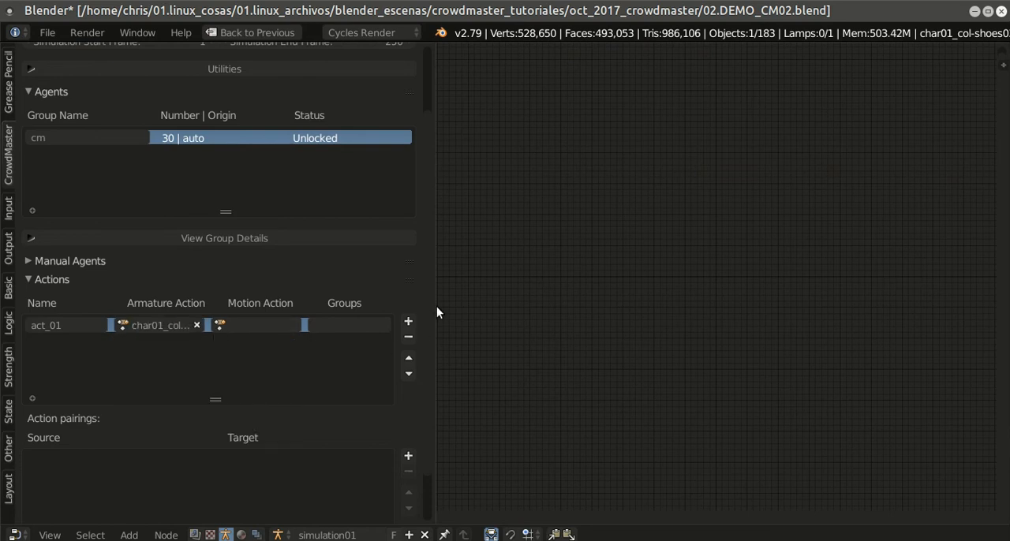
drag(434, 307, 550, 328)
click(344, 328)
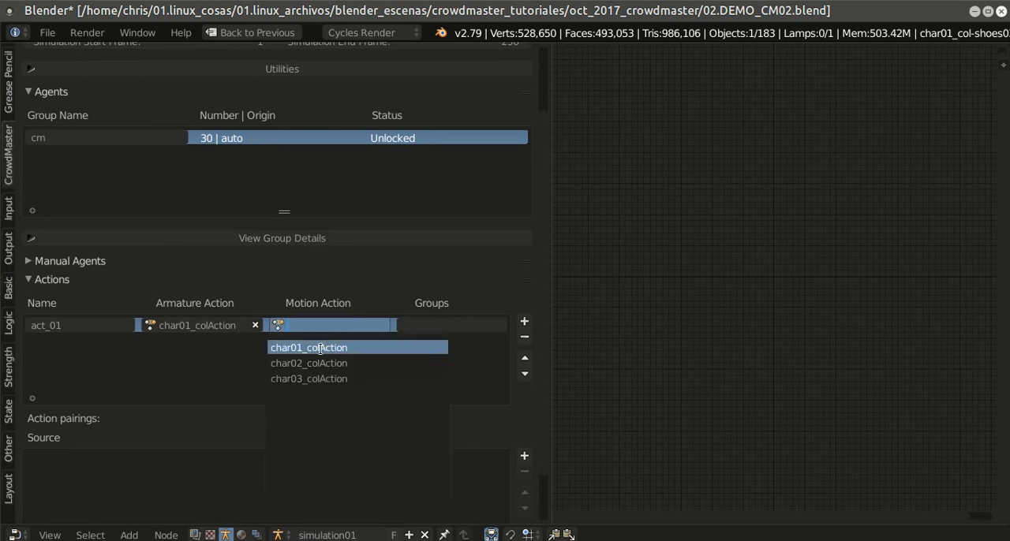
click(320, 348)
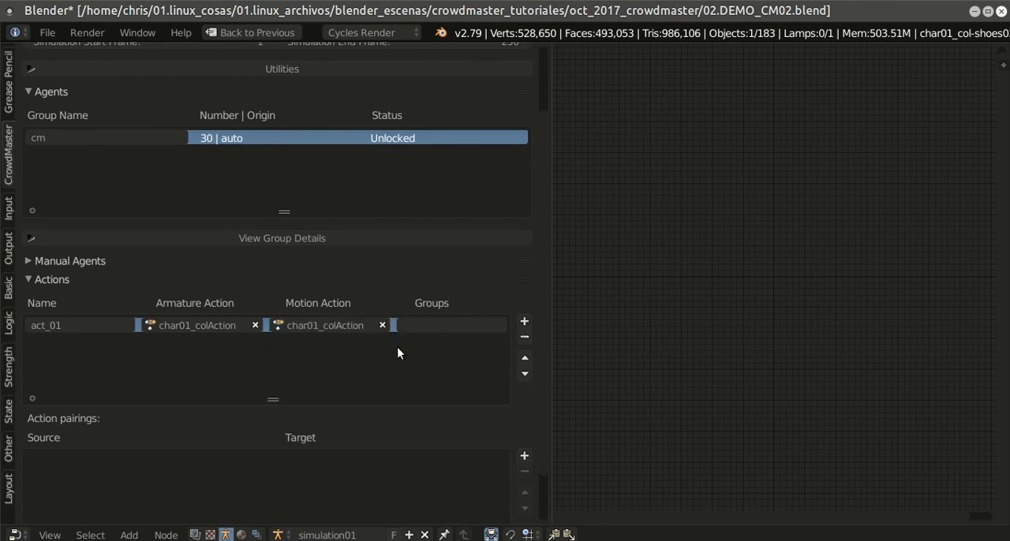
Step: Add a second entry to the Actions list and name it act_02
click(524, 321)
click(89, 330)
click(78, 338)
click(79, 339)
text(a)
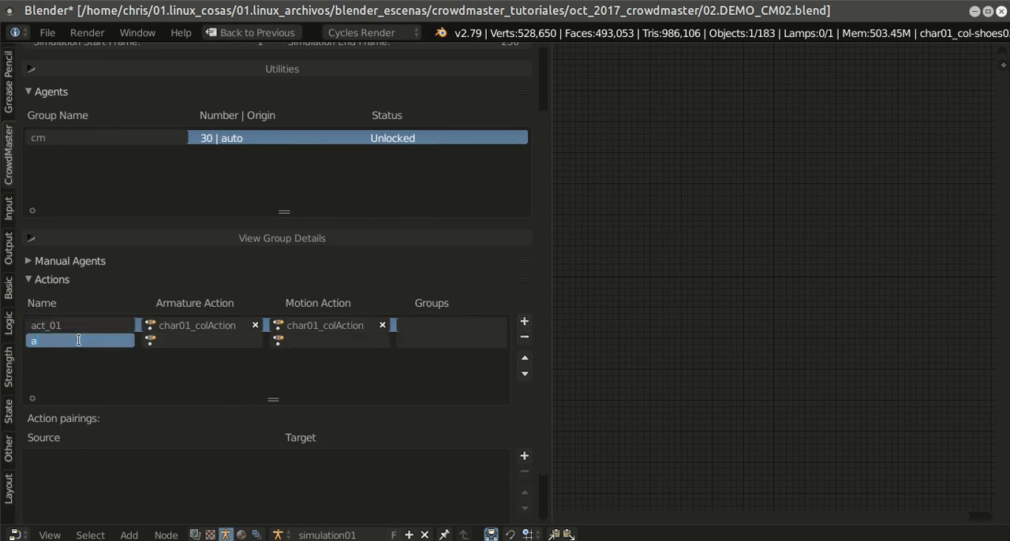
text(ct_02)
key(Return)
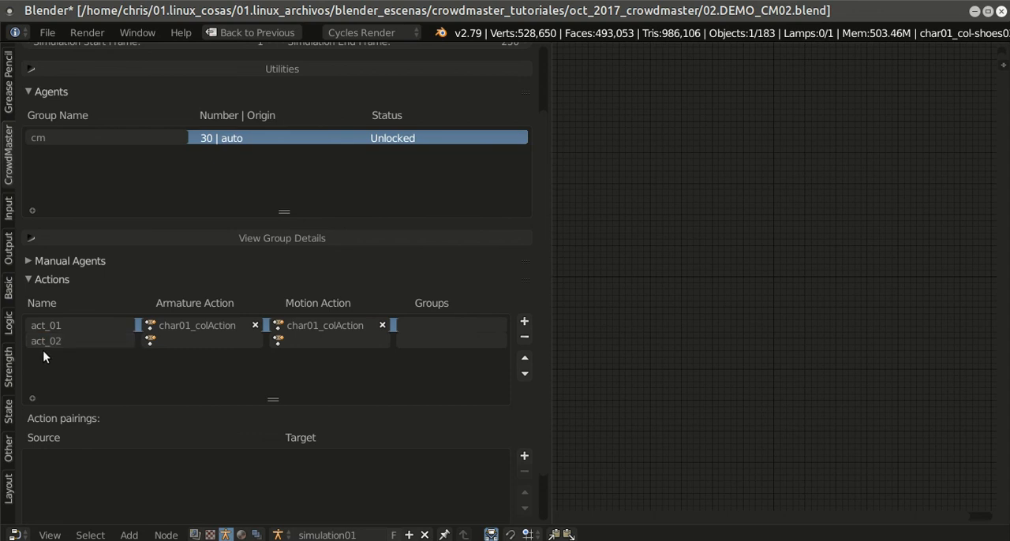
Step: Set both the Armature Action and the Motion Action of act_02 to char02_colAction
click(223, 339)
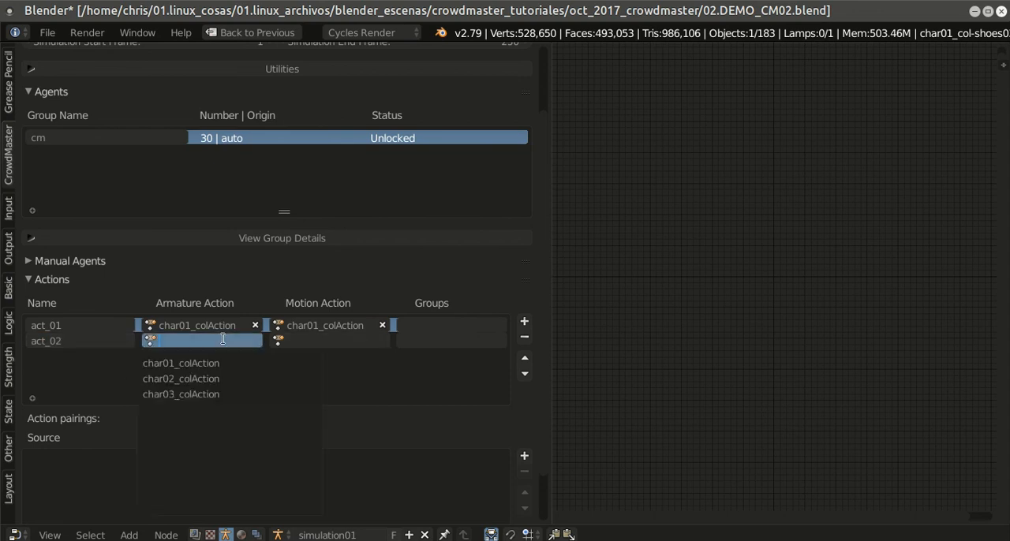
click(205, 379)
click(301, 341)
click(313, 378)
Step: Add a third action named act_03 and set its Armature Action to char03_colAction
click(524, 321)
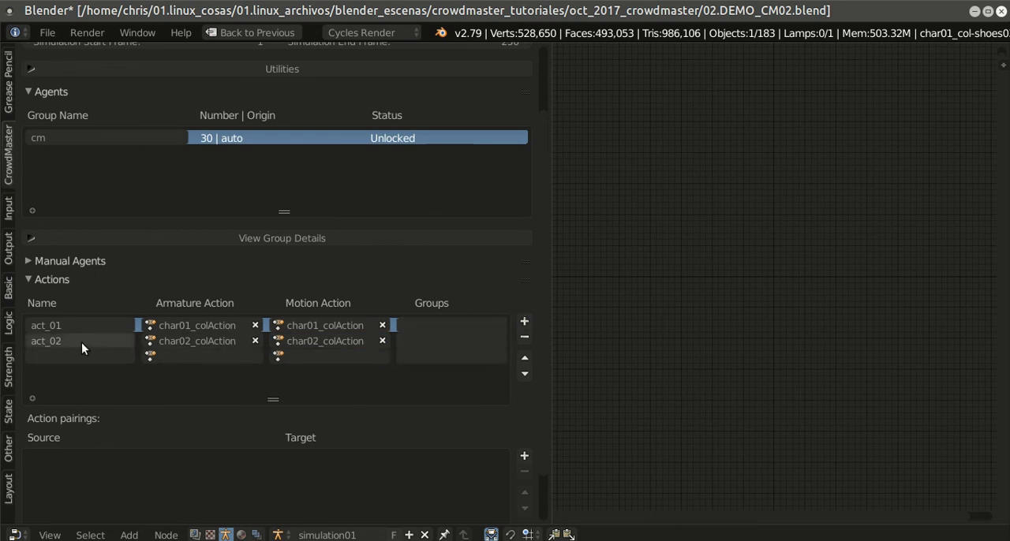
double_click(49, 359)
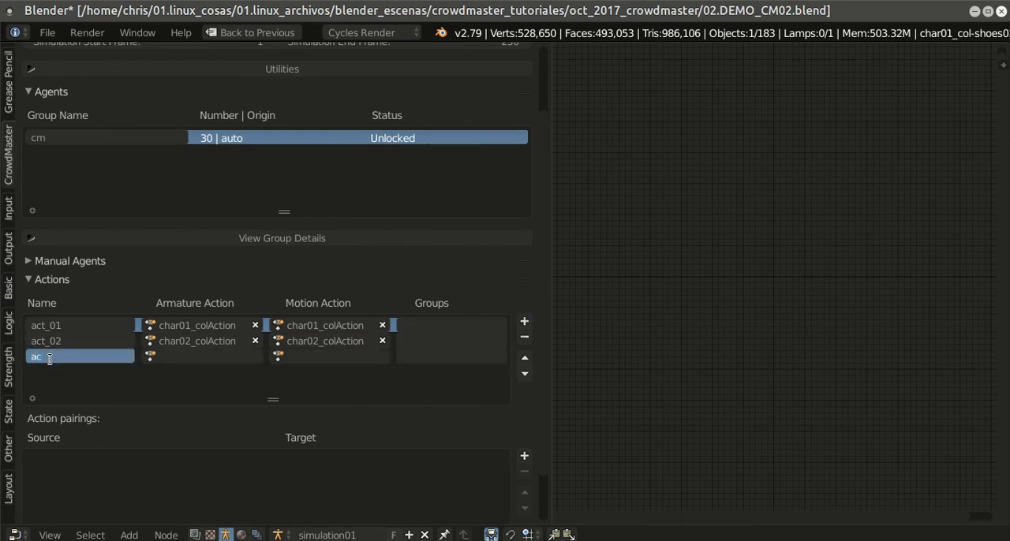
text(act_03)
key(Return)
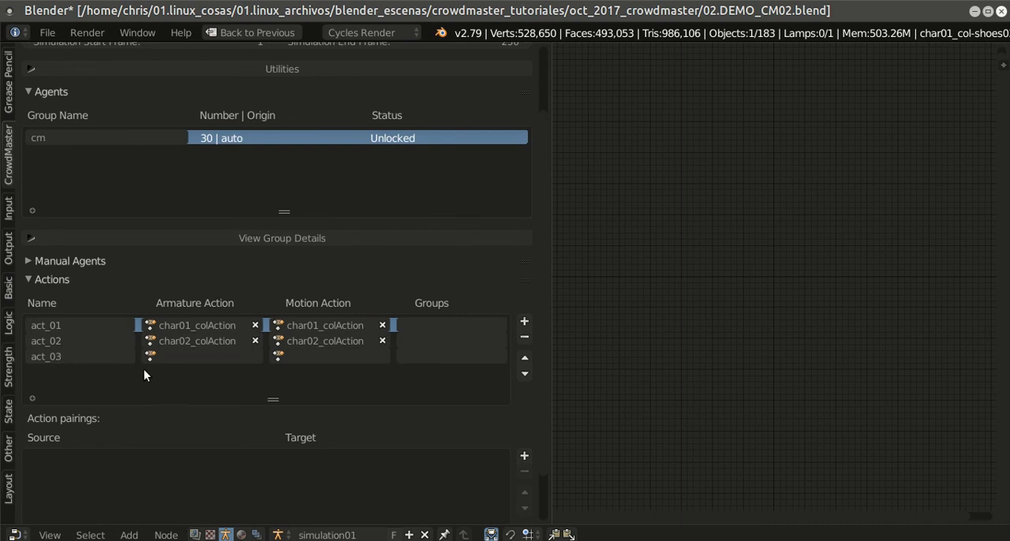
click(171, 353)
click(181, 408)
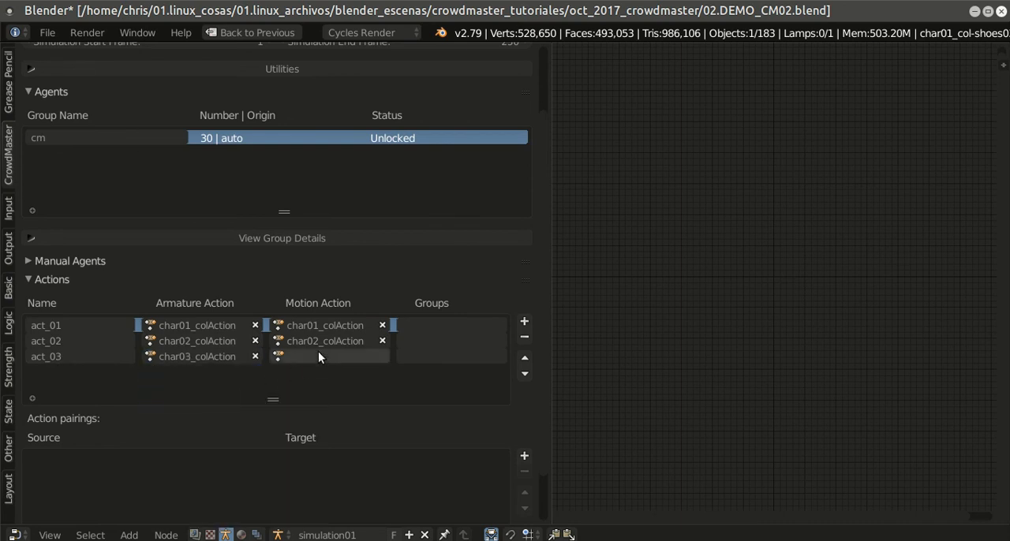
Step: Set the Motion Action of act_03 to char03_colAction and save the file
click(312, 356)
click(328, 408)
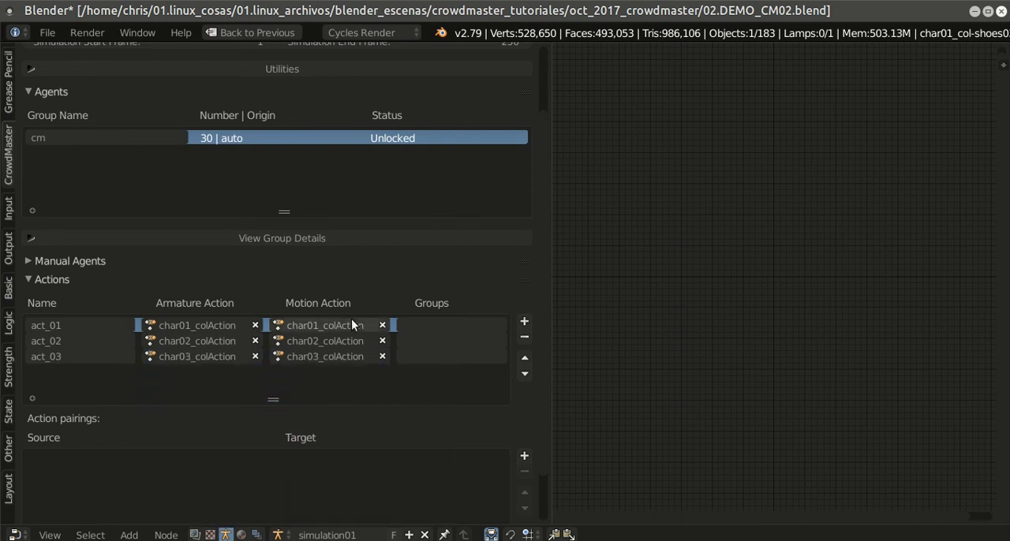
click(49, 32)
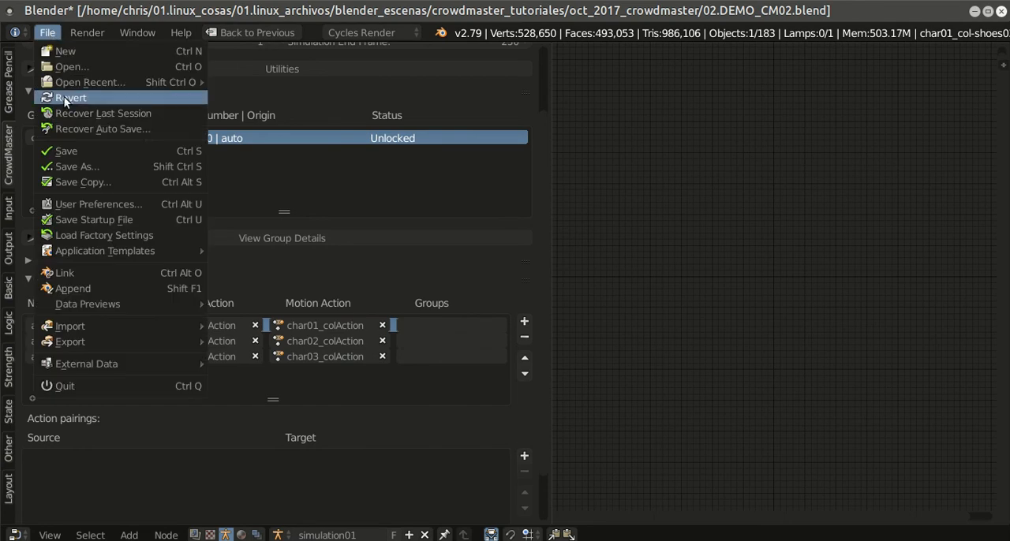
click(72, 151)
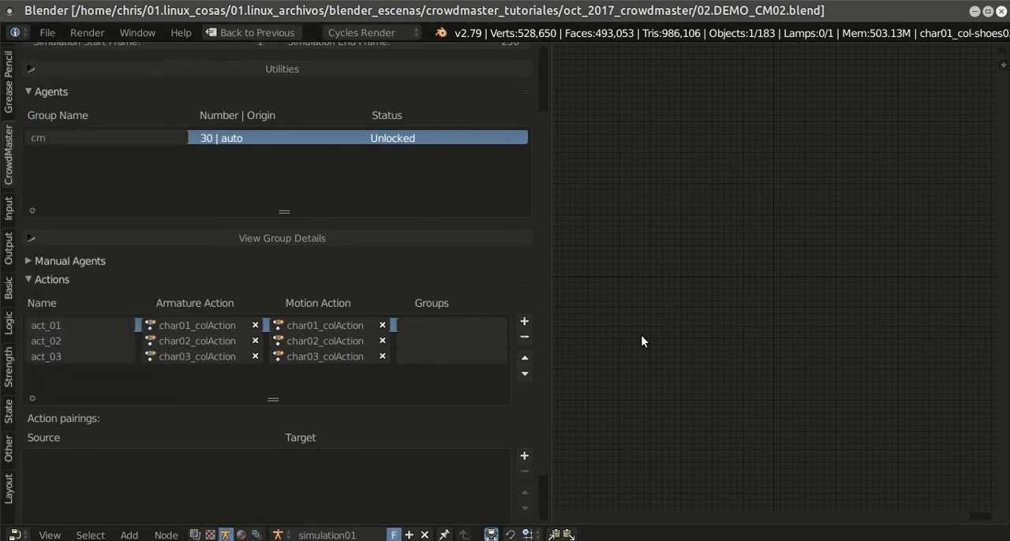
Step: Add an Input node to the simulation01 brain tree and set its Constant to 0.2
drag(554, 322, 349, 319)
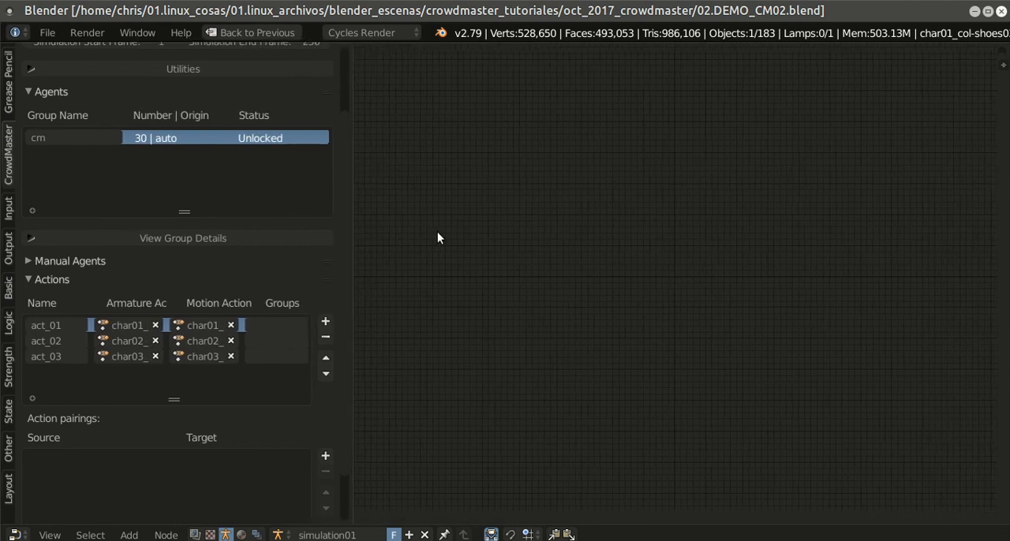
key(shift+a)
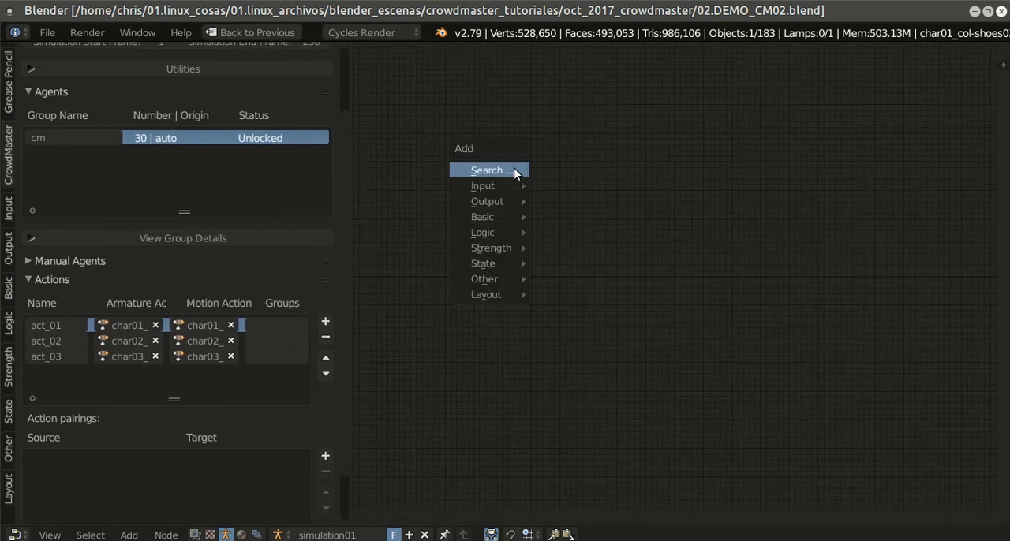
mouse_move(508, 186)
click(540, 184)
click(430, 135)
scroll(604, 215, up, 4)
middle_drag(546, 225, 689, 289)
scroll(568, 261, up, 3)
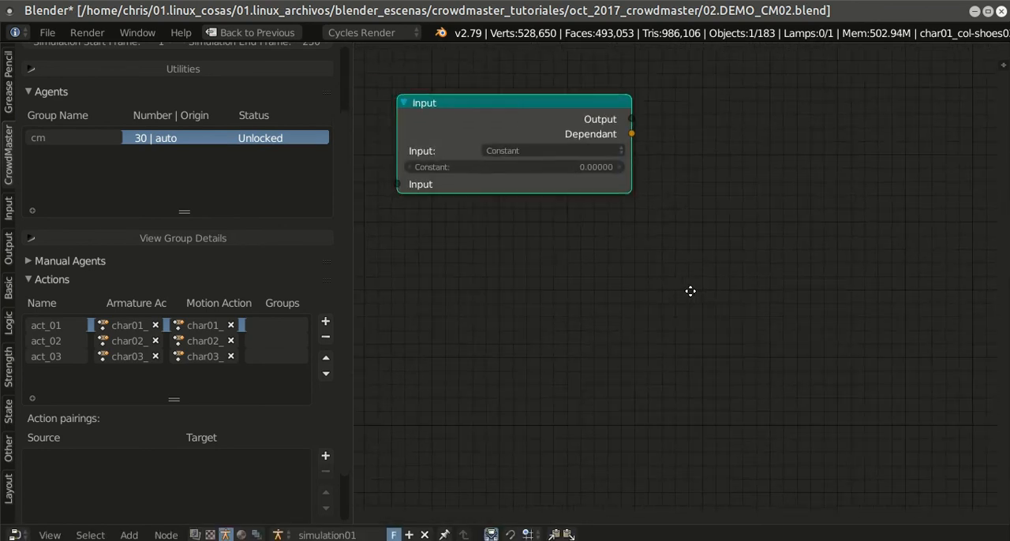
scroll(608, 164, up, 1)
click(547, 159)
text(0.2)
key(Return)
Step: Add an Output node set to Position Y beside the Input node and link the Input node's Output to its Input
middle_drag(792, 150, 740, 207)
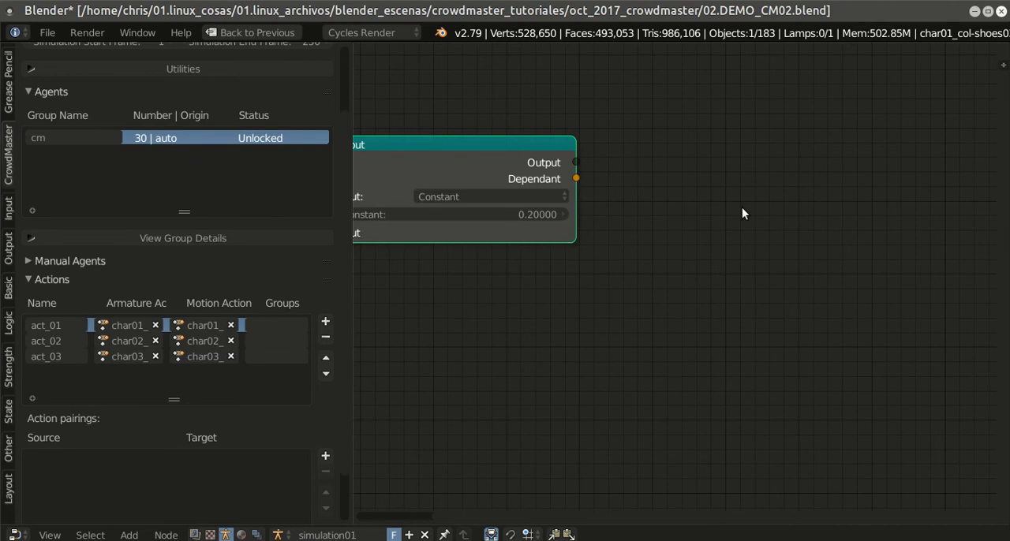
key(shift+a)
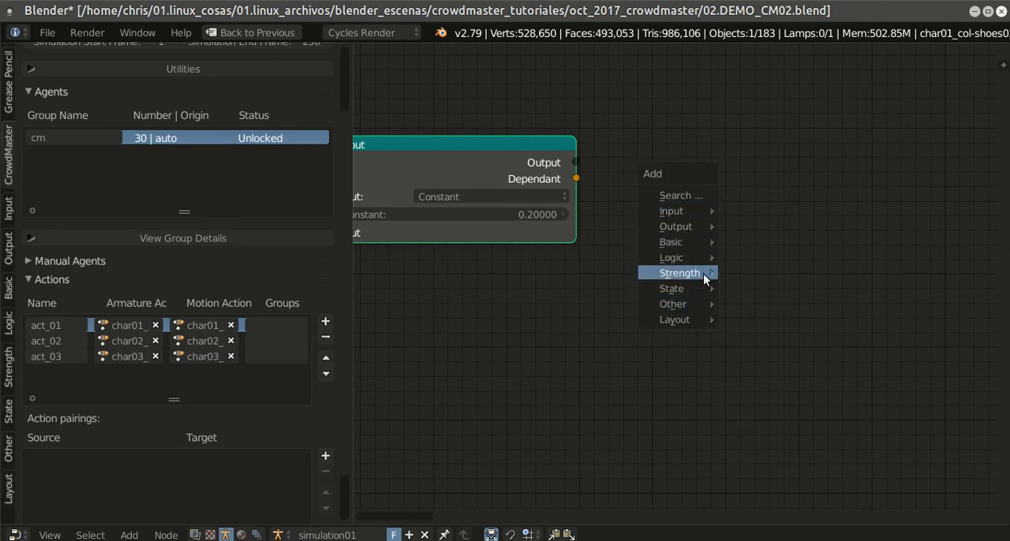
mouse_move(695, 229)
click(749, 224)
click(680, 133)
click(865, 188)
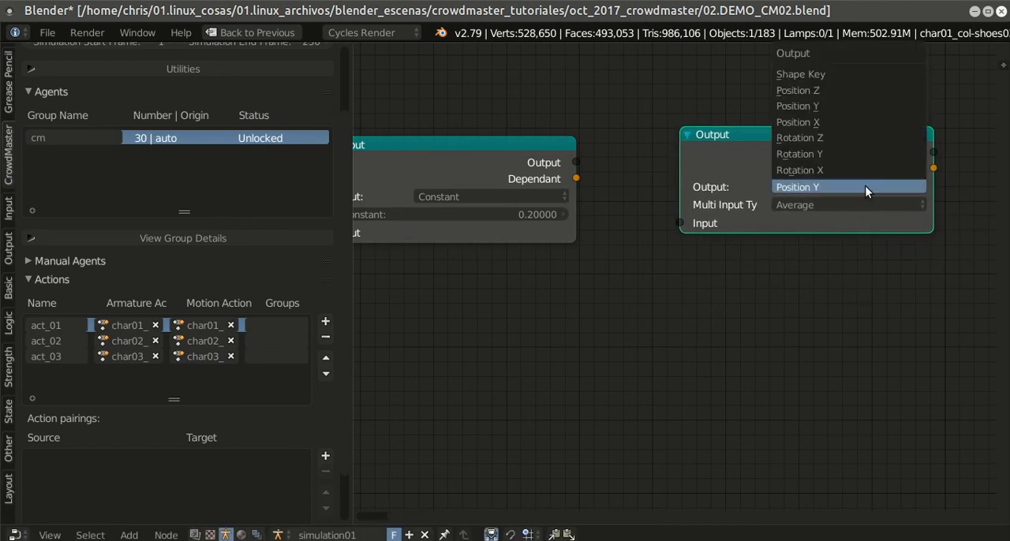
click(865, 186)
drag(579, 163, 680, 223)
scroll(769, 303, down, 1)
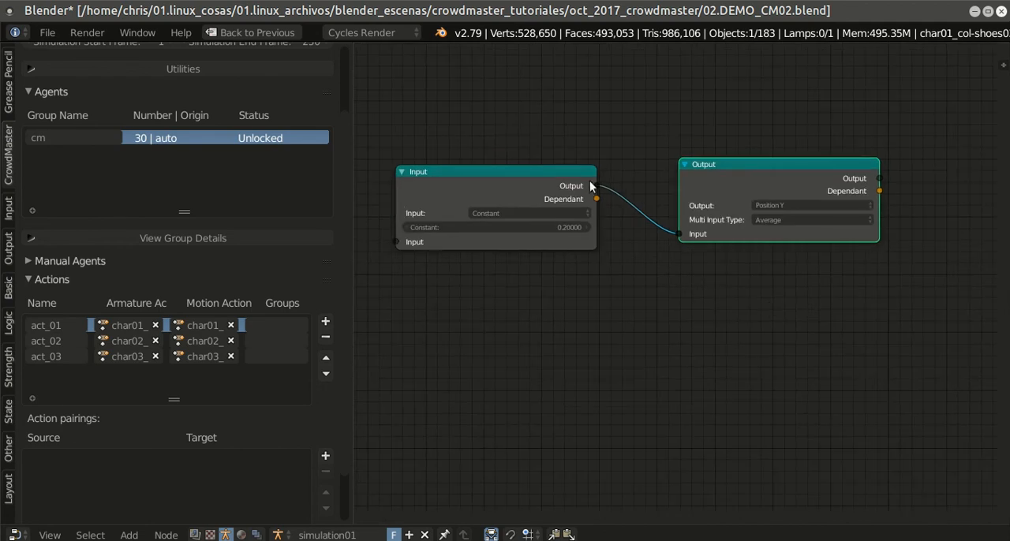
Step: Save the file and restore the full multi-editor layout from the maximized node editor
click(45, 31)
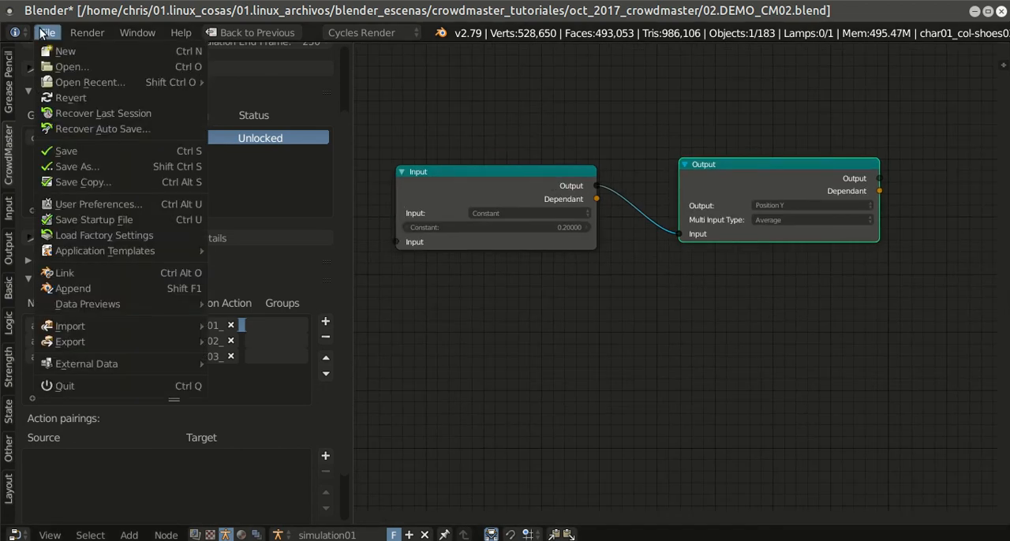
click(76, 149)
scroll(521, 306, down, 1)
middle_drag(595, 311, 586, 303)
key(shift+space)
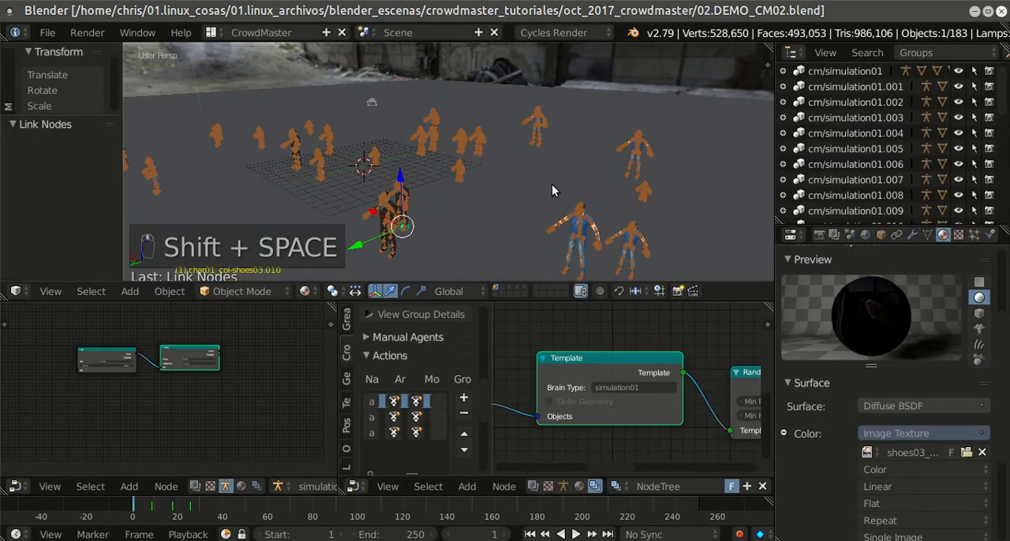
Step: Run the CrowdMaster simulation to watch how the agents move in the 3D view, and stop it
middle_drag(551, 187, 541, 172)
scroll(496, 143, down, 2)
scroll(497, 146, down, 2)
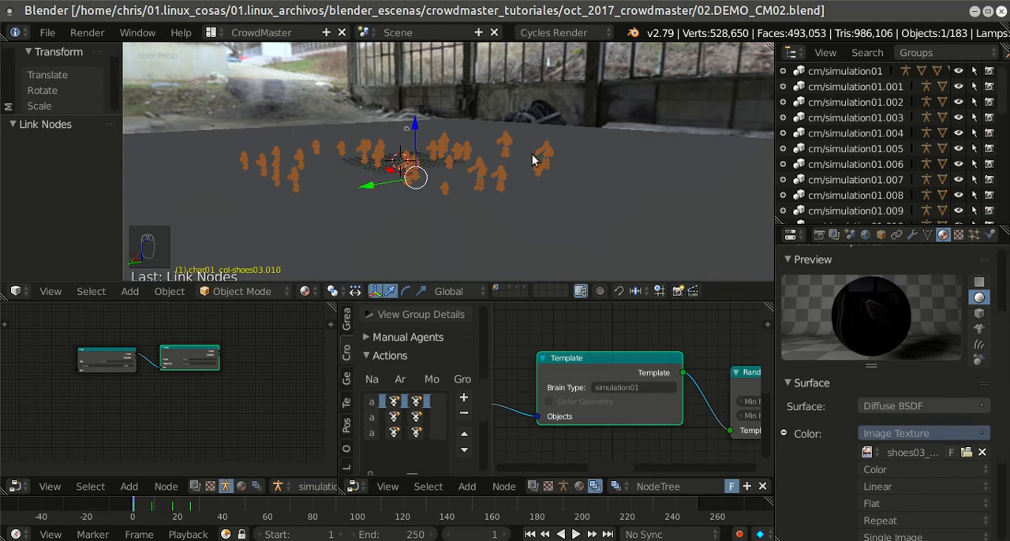
scroll(527, 162, up, 5)
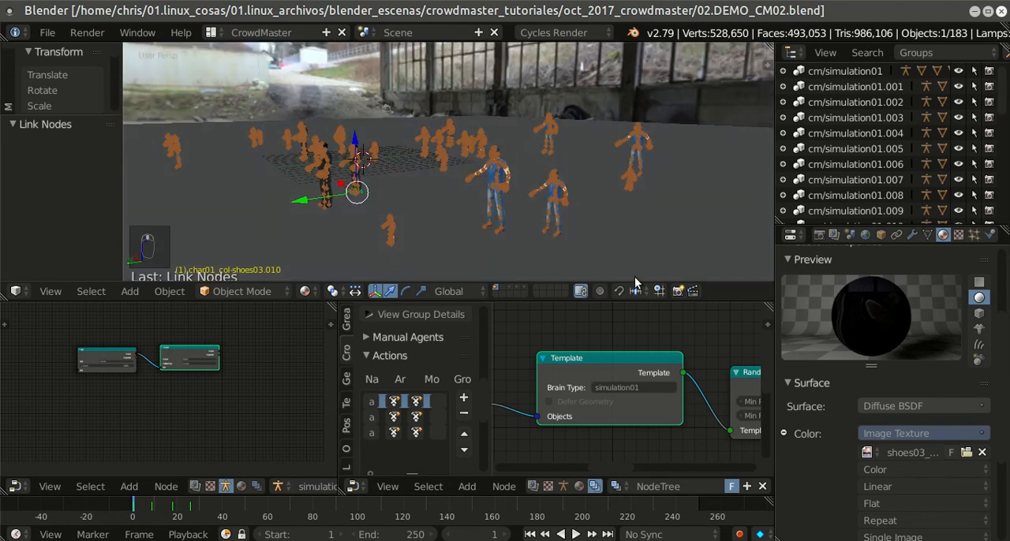
middle_drag(669, 325, 503, 338)
middle_drag(713, 371, 569, 359)
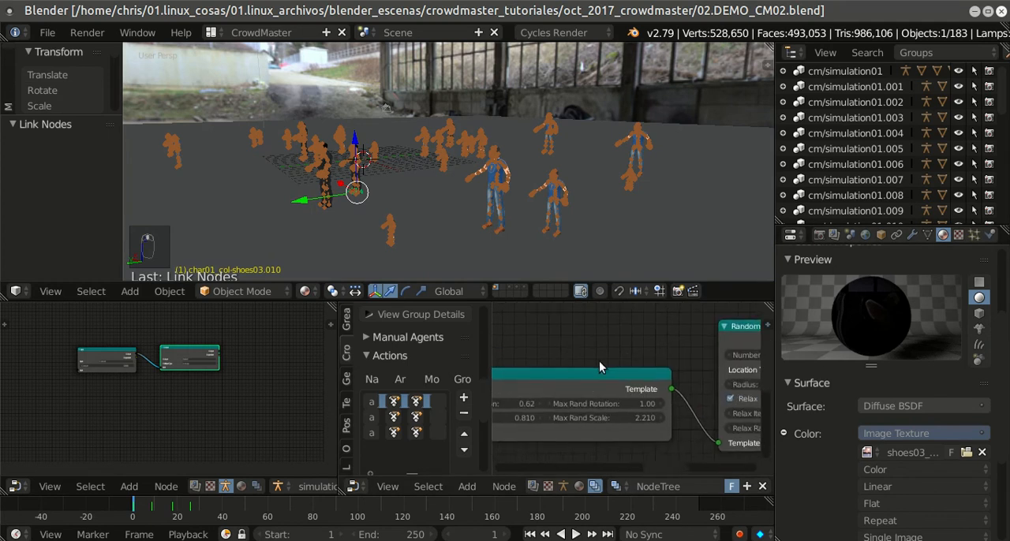
middle_drag(634, 357, 499, 359)
middle_drag(643, 341, 509, 365)
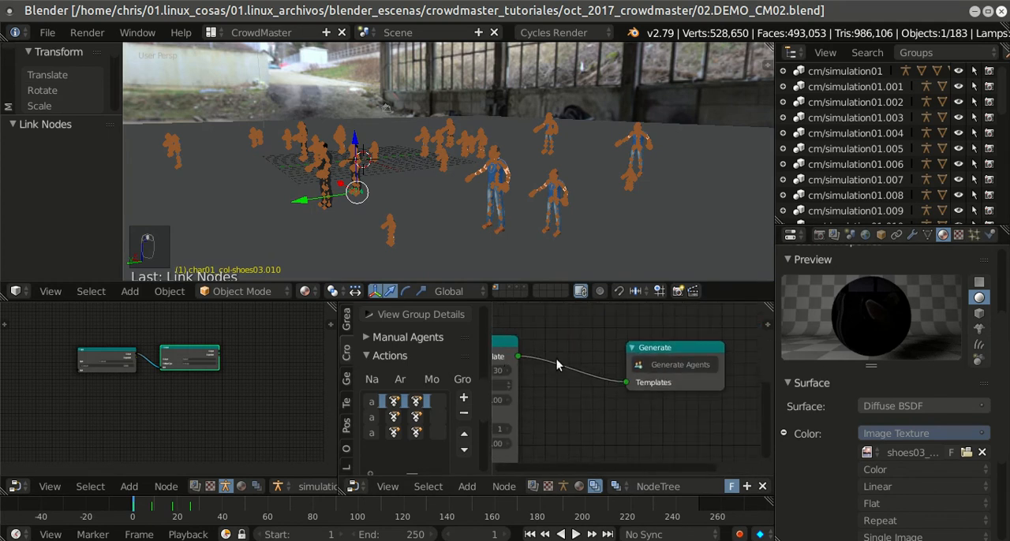
scroll(438, 363, up, 6)
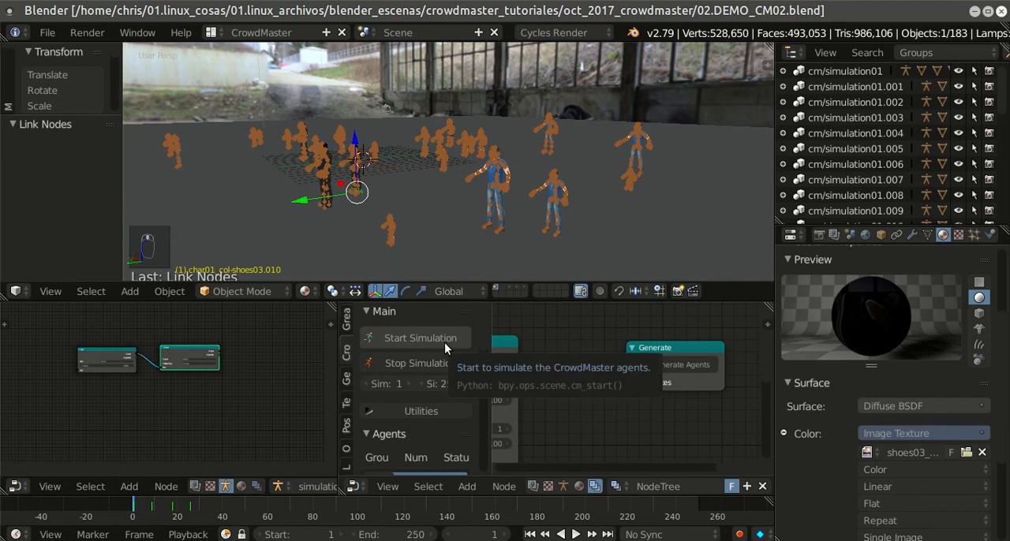
click(444, 342)
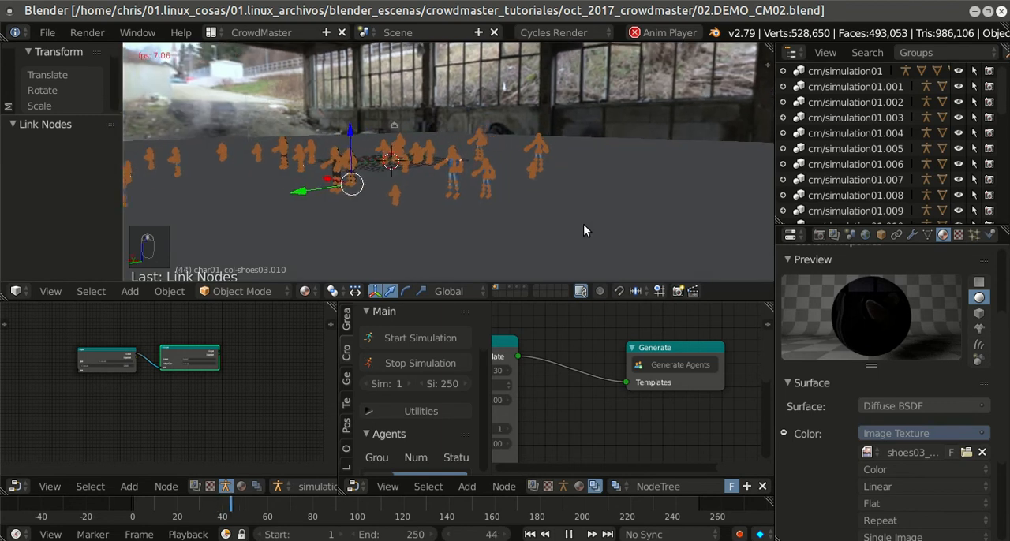
click(432, 370)
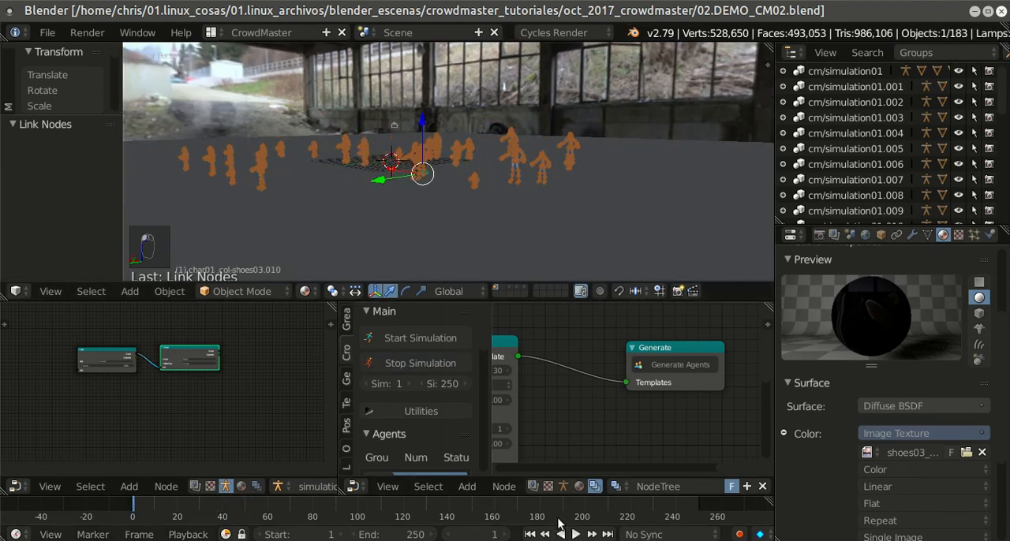
Step: Try the Input node in the brain tree with its input channel switched to Noise
scroll(234, 405, up, 5)
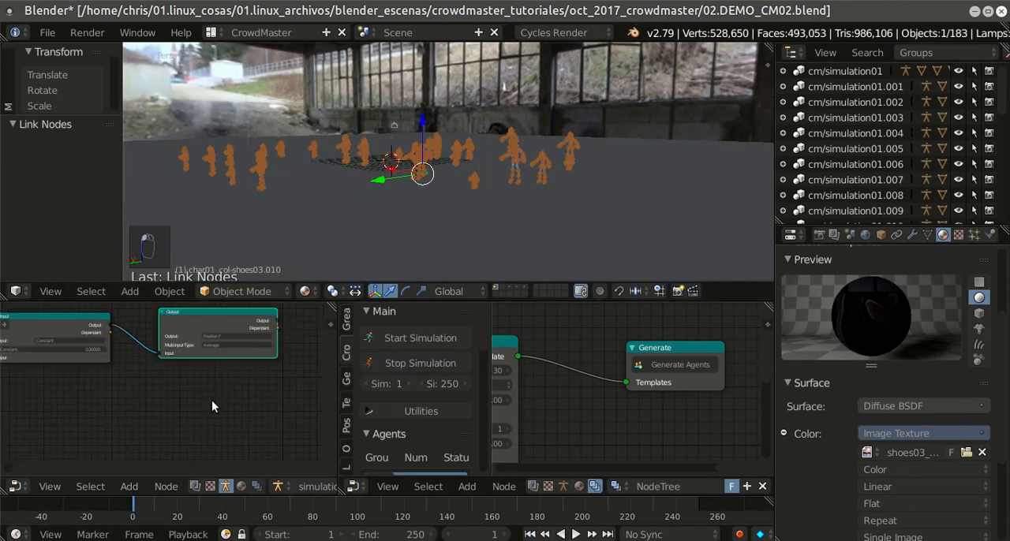
middle_drag(114, 362, 226, 414)
scroll(253, 414, up, 3)
click(241, 379)
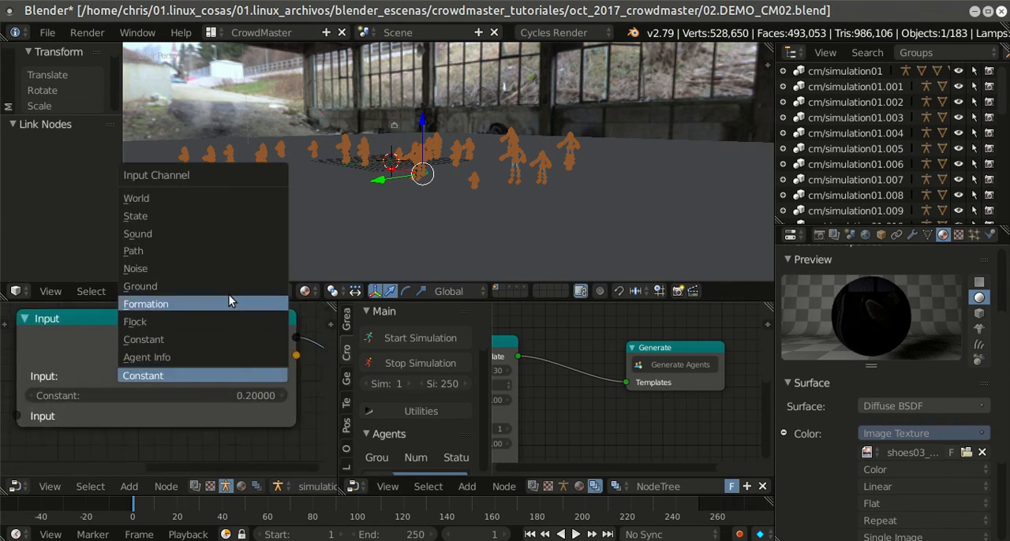
click(214, 235)
click(203, 375)
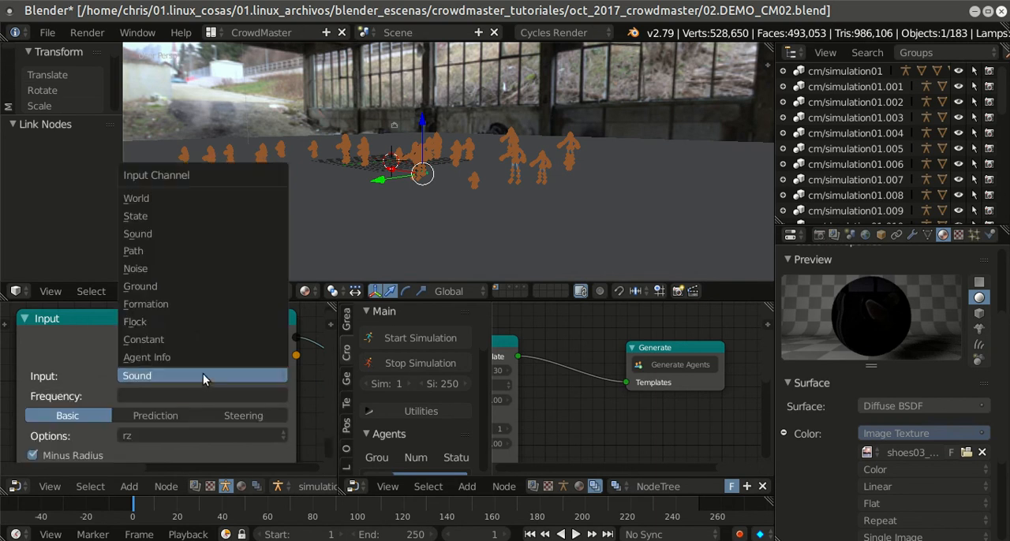
click(175, 269)
scroll(237, 373, down, 1)
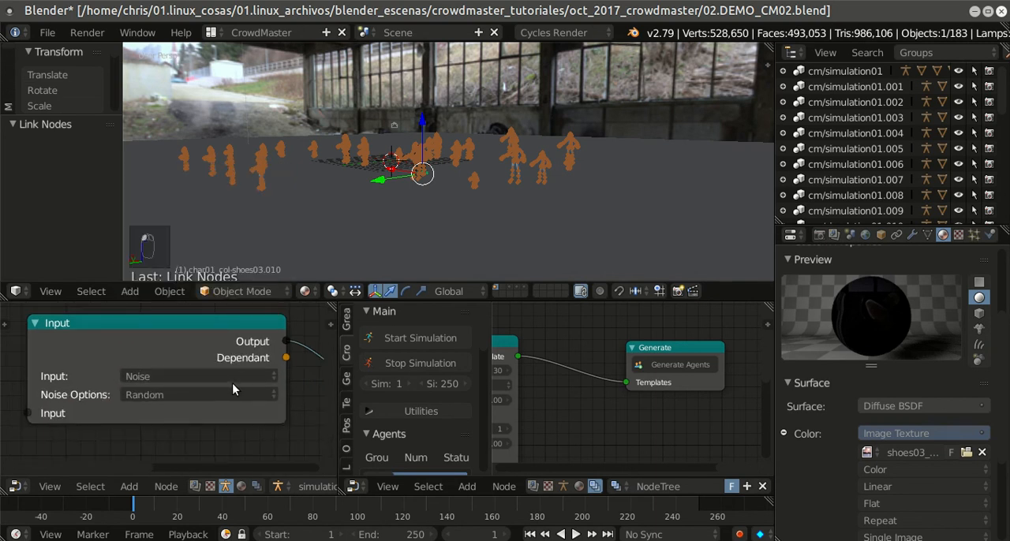
middle_click(239, 415)
scroll(273, 390, down, 2)
middle_drag(276, 390, 169, 395)
Step: Save the file, run the simulation to check the agents' movement with the noise input, and stop it
click(47, 32)
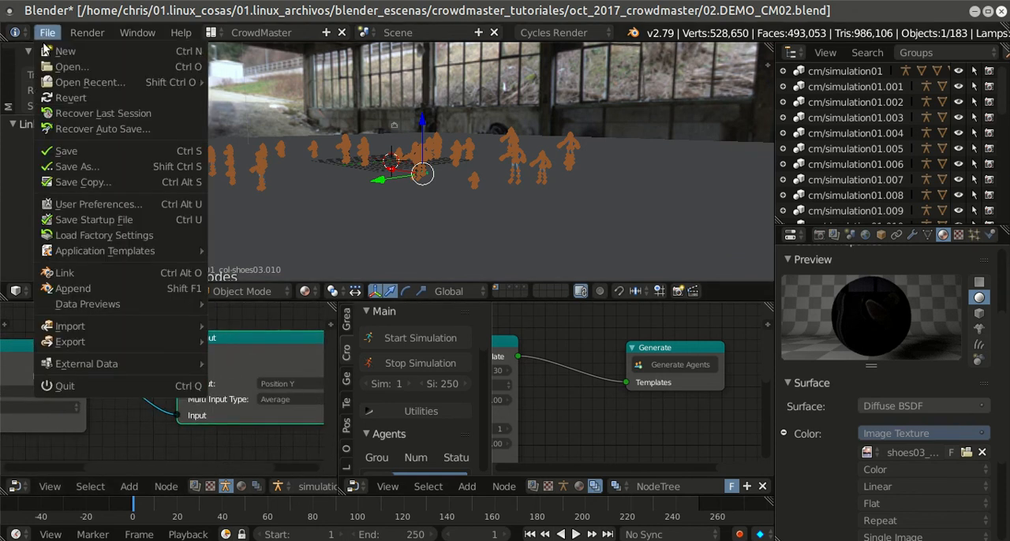
click(60, 146)
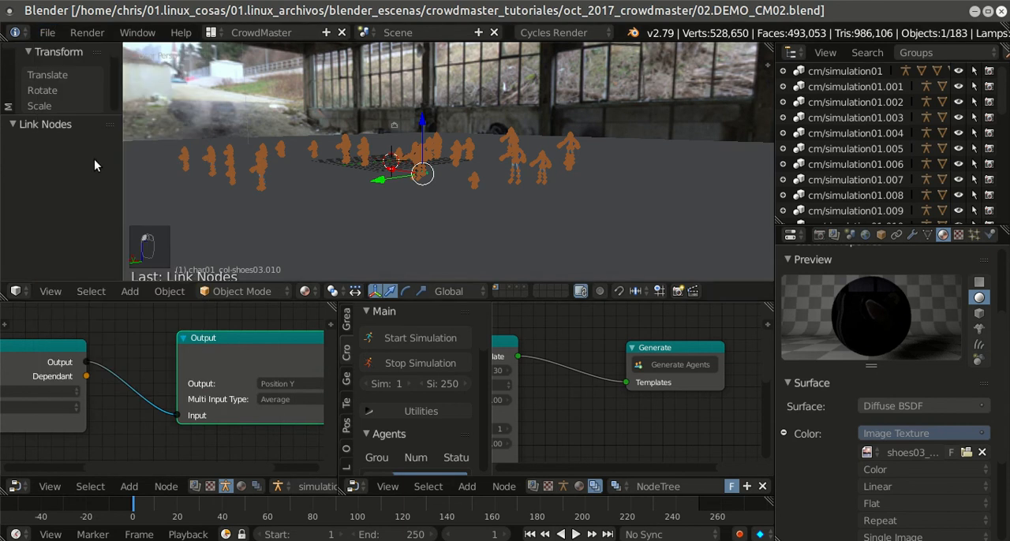
click(417, 340)
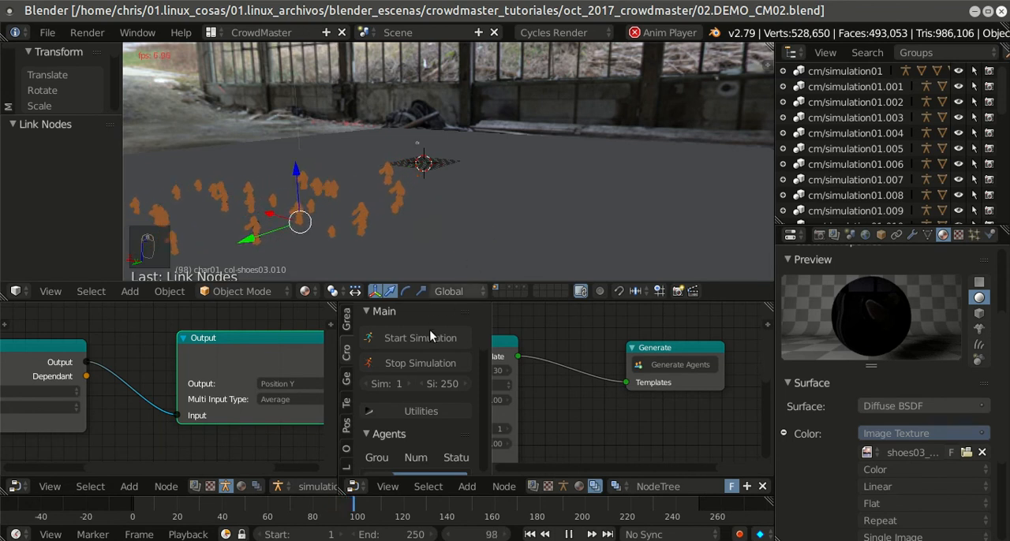
click(414, 363)
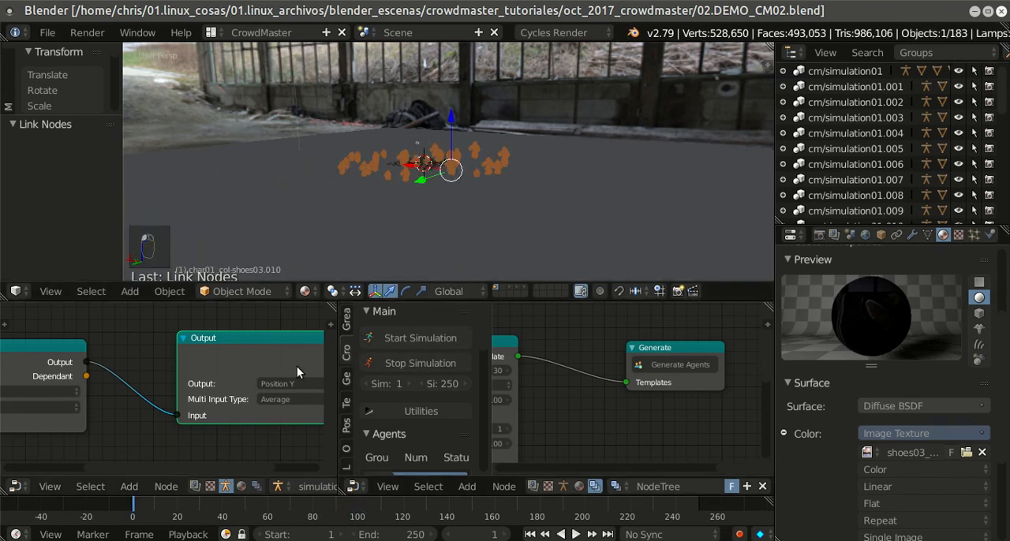
Step: Switch the Input node's channel back to Constant and set its value to 0.1
scroll(283, 354, down, 1)
middle_drag(98, 384, 213, 371)
scroll(213, 371, up, 1)
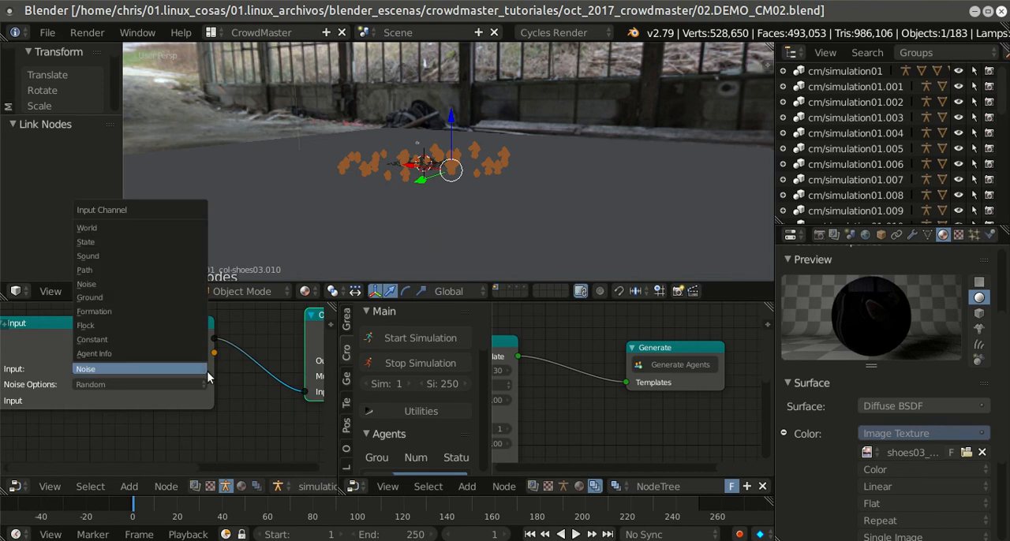
click(182, 368)
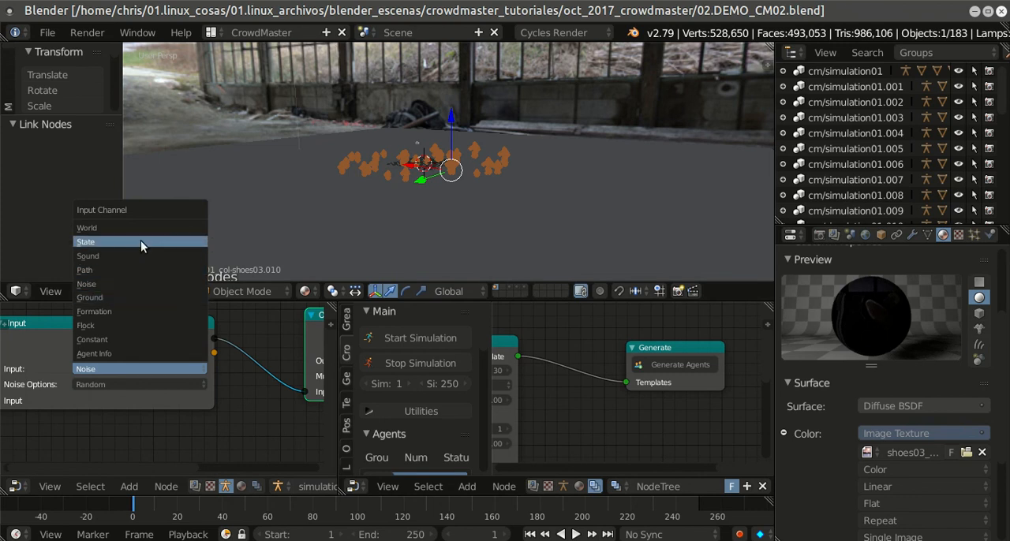
click(128, 339)
click(130, 382)
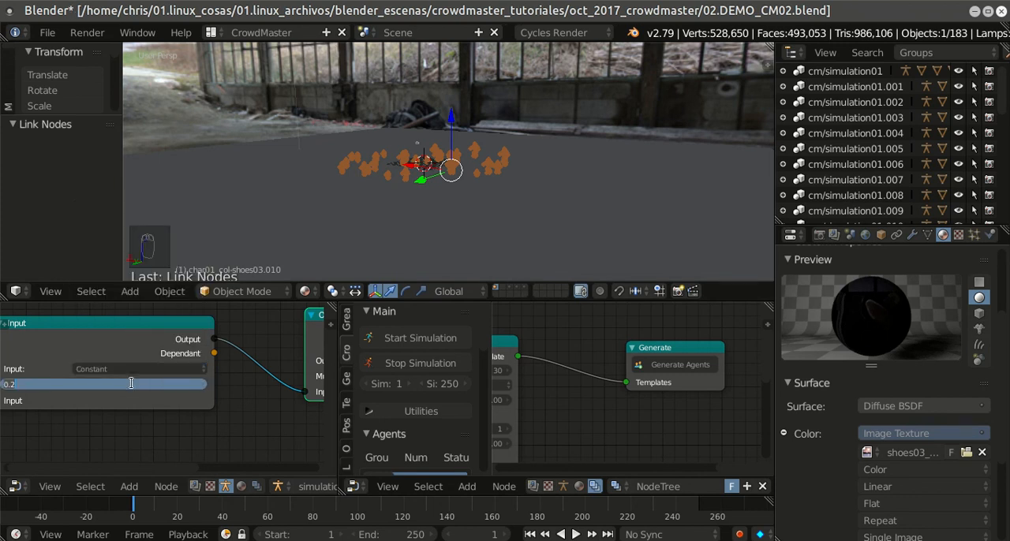
text(0.)
key(BackSpace)
key(Return)
Step: Maximize the brain tree's node editor and add an Action state node below the Input node
scroll(617, 333, down, 1)
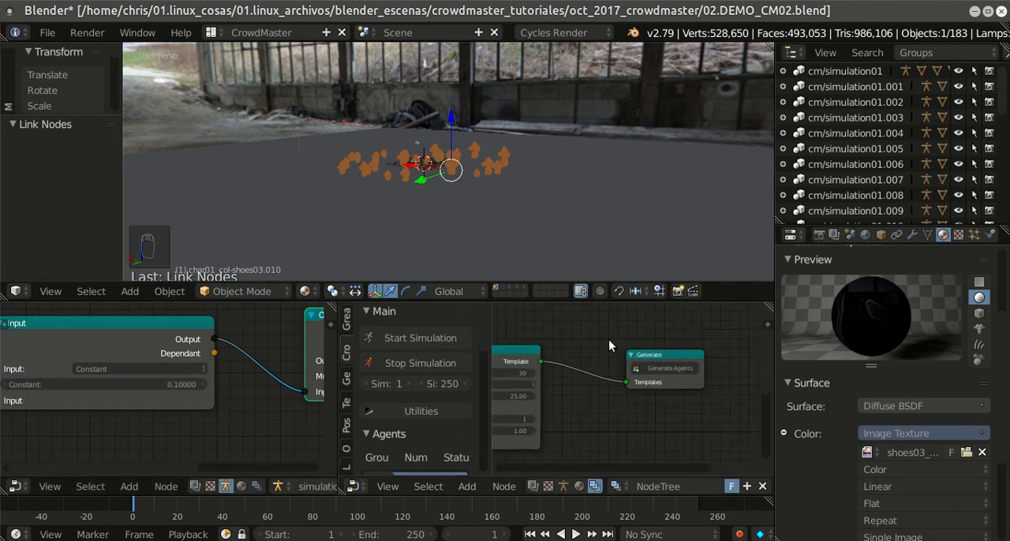
middle_drag(617, 333, 650, 341)
scroll(266, 370, down, 1)
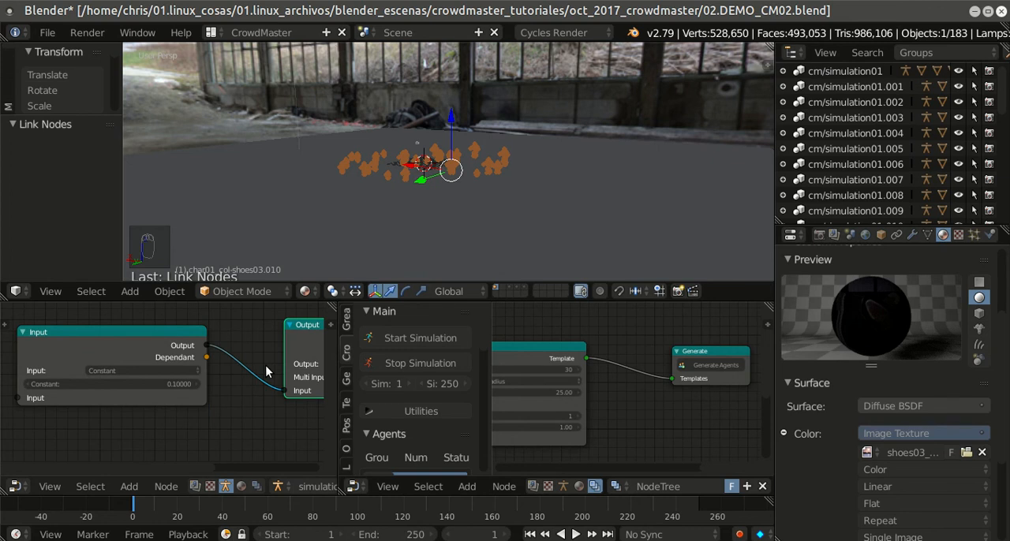
key(shift+space)
scroll(550, 325, down, 3)
scroll(629, 328, up, 2)
middle_drag(619, 328, 604, 295)
scroll(595, 313, down, 3)
key(shift+a)
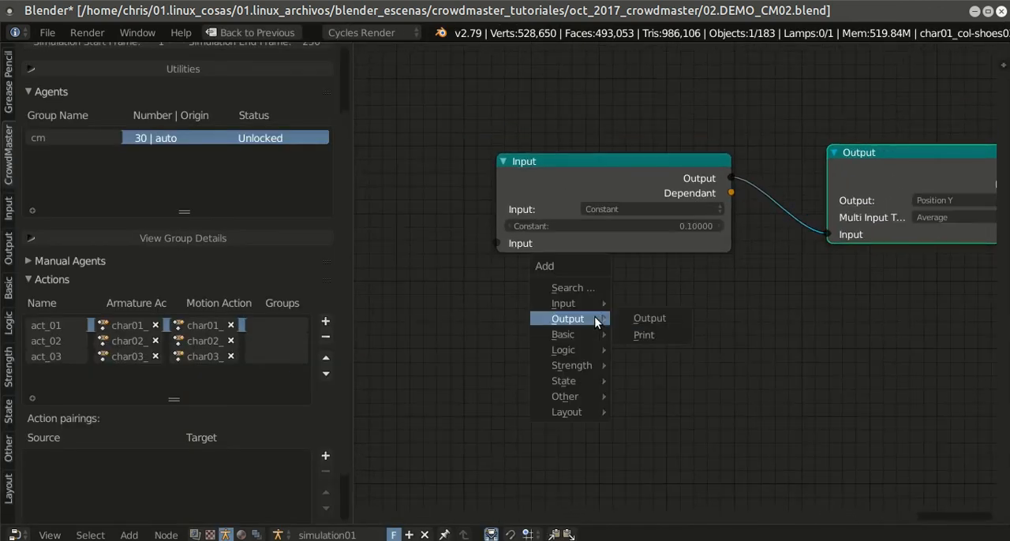
key(shift+a)
mouse_move(478, 366)
mouse_move(489, 433)
click(545, 428)
click(664, 310)
Step: Add a Start state node to the left of the Action node and move the Action node to leave space between them
scroll(731, 335, up, 1)
scroll(732, 334, up, 2)
key(shift+a)
mouse_move(435, 344)
click(482, 362)
click(331, 247)
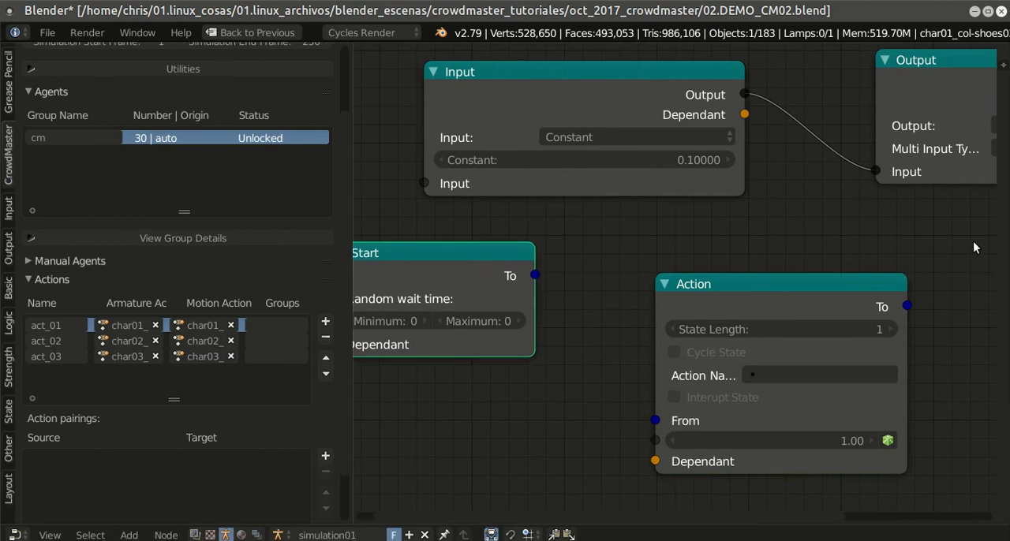
scroll(568, 296, down, 1)
scroll(571, 286, down, 1)
drag(699, 262, 737, 239)
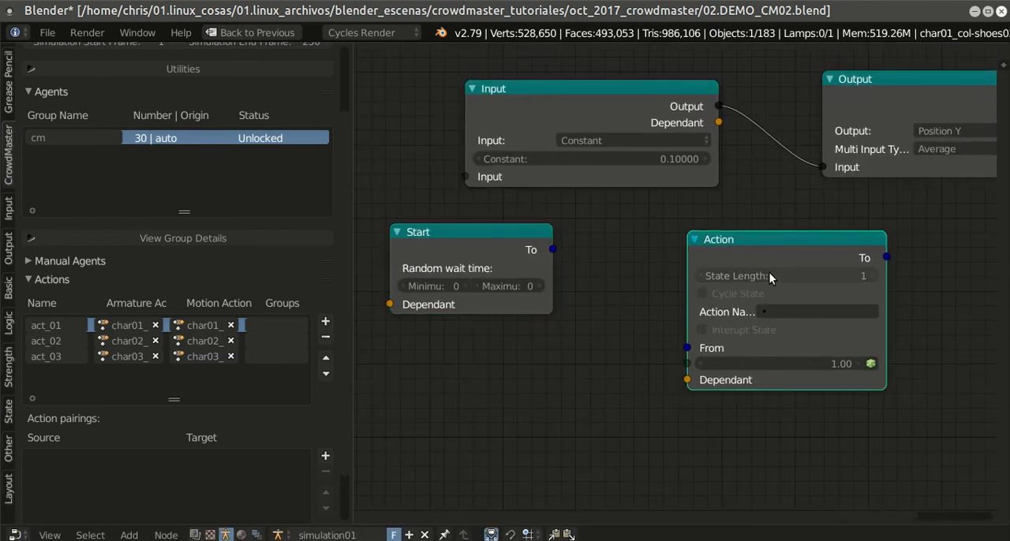
Step: Enable Cycle State on the Action node and set its action name to act_01
middle_drag(935, 299, 849, 293)
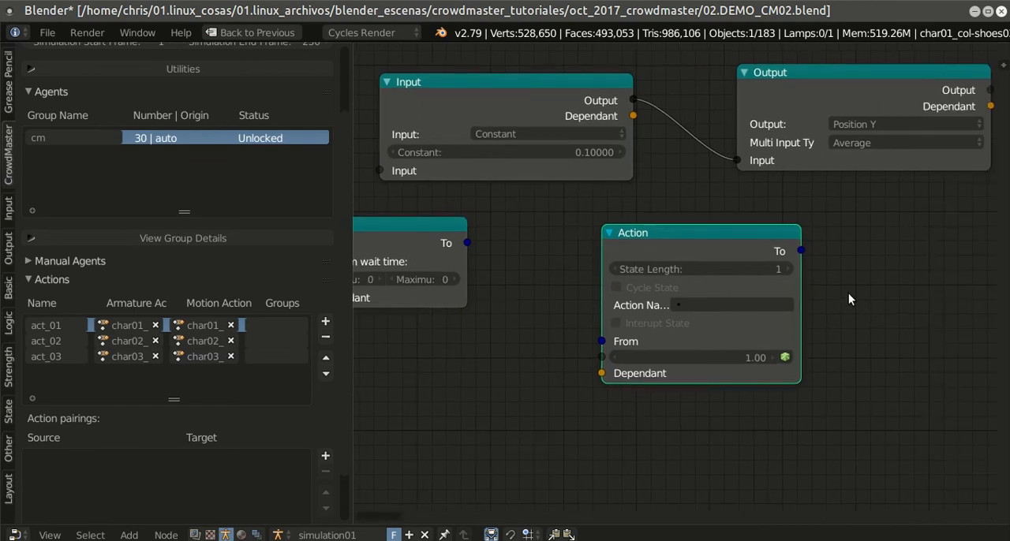
click(616, 288)
click(706, 306)
click(730, 305)
click(792, 325)
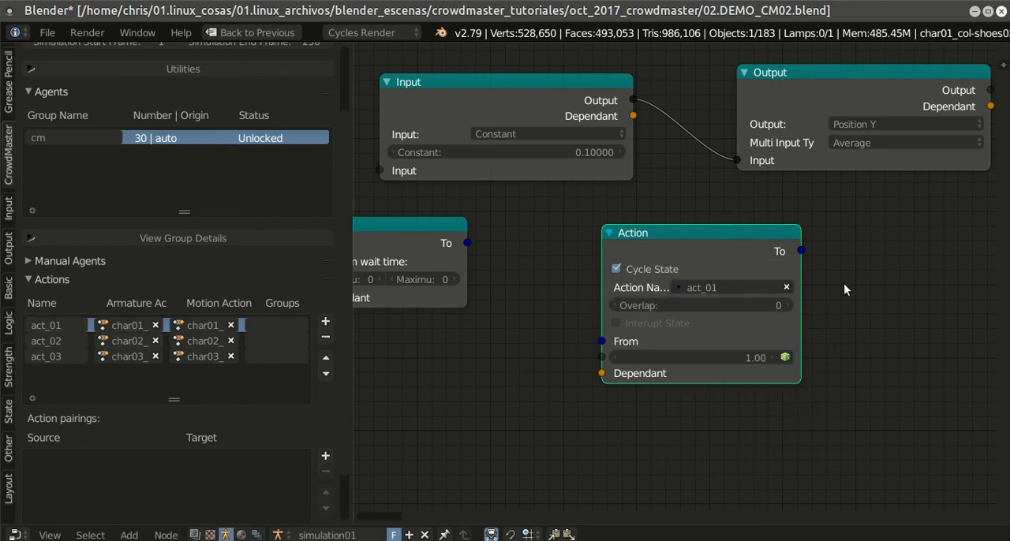
Step: Connect the Start node's To output to the Action node's From input and save the file
drag(472, 246, 604, 336)
scroll(710, 300, down, 4)
middle_drag(843, 284, 852, 280)
scroll(663, 256, up, 2)
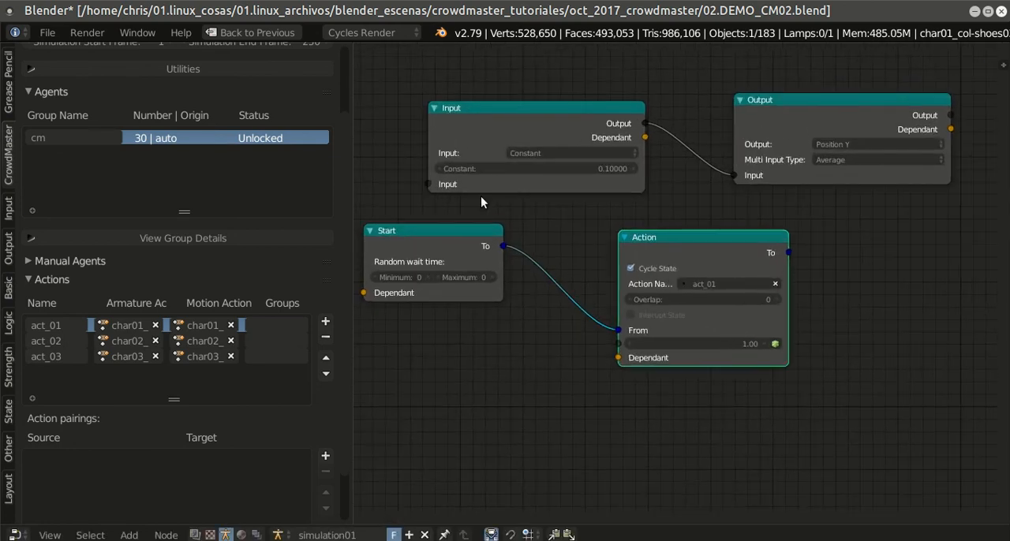
click(49, 32)
click(69, 148)
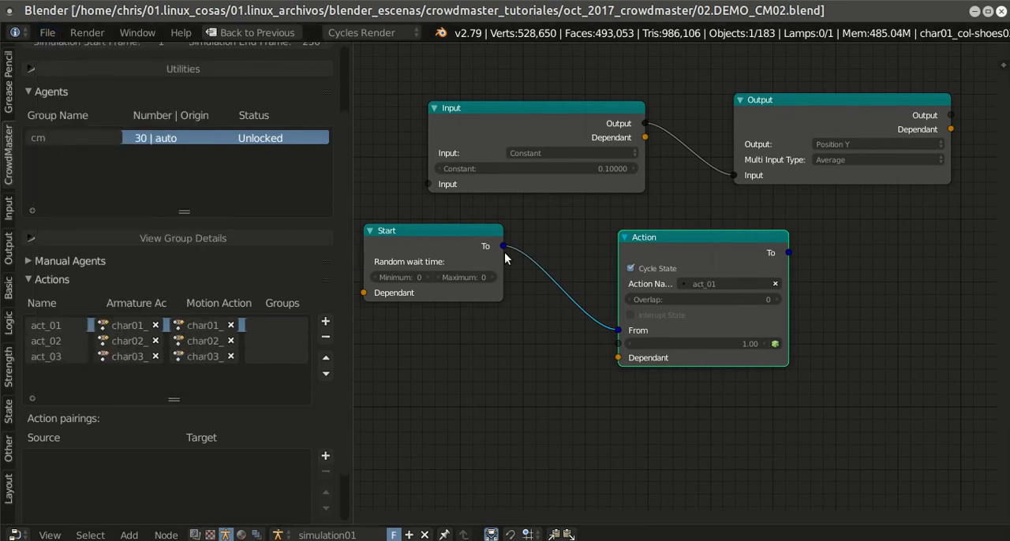
Step: Restore the full CrowdMaster layout from the maximized node editor and save the file again
scroll(641, 266, down, 2)
scroll(790, 288, up, 1)
scroll(787, 288, down, 1)
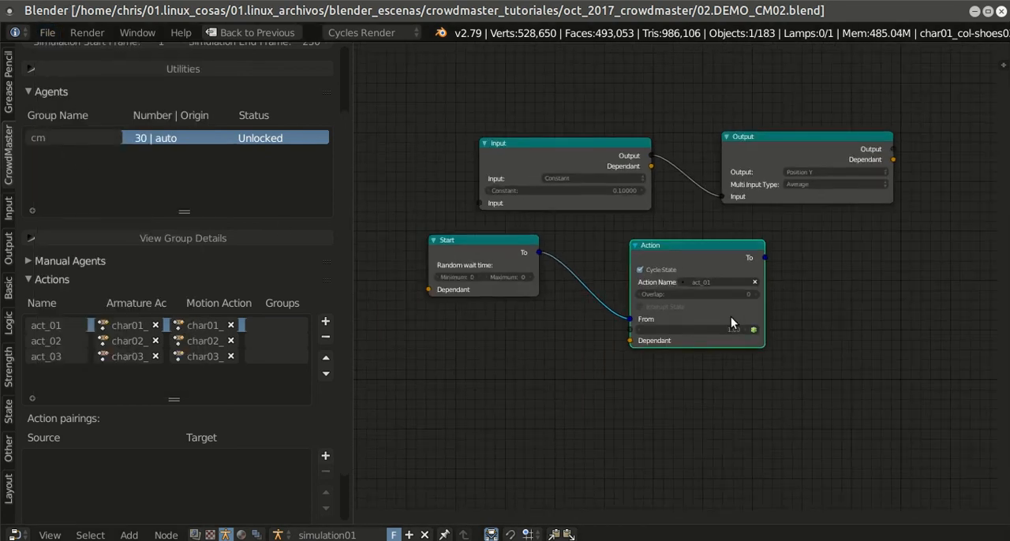
key(shift+space)
middle_drag(650, 339, 619, 351)
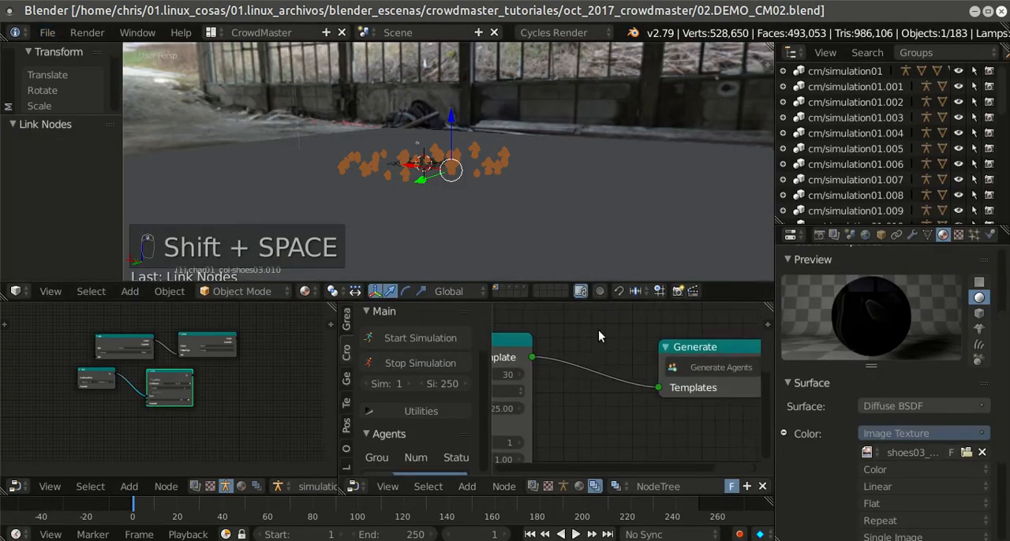
click(47, 33)
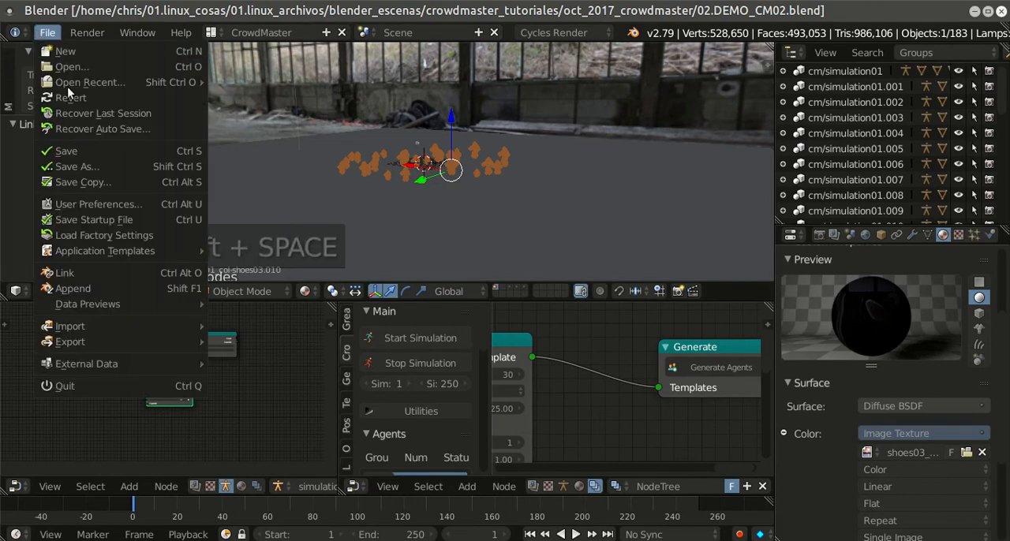
click(67, 150)
Step: Deselect all objects in the 3D view and inspect the generated agents up close
click(614, 201)
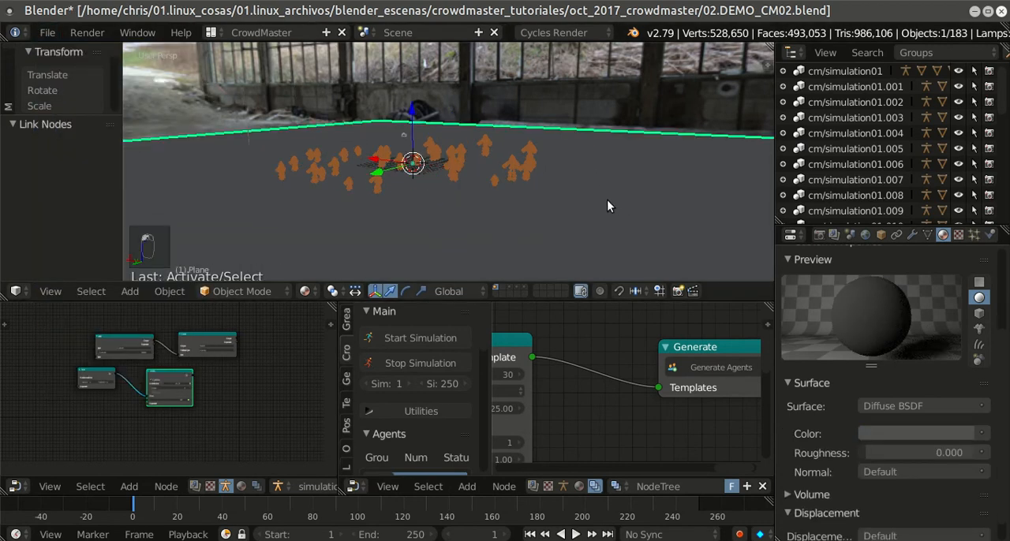
key(a)
key(a)
key(a)
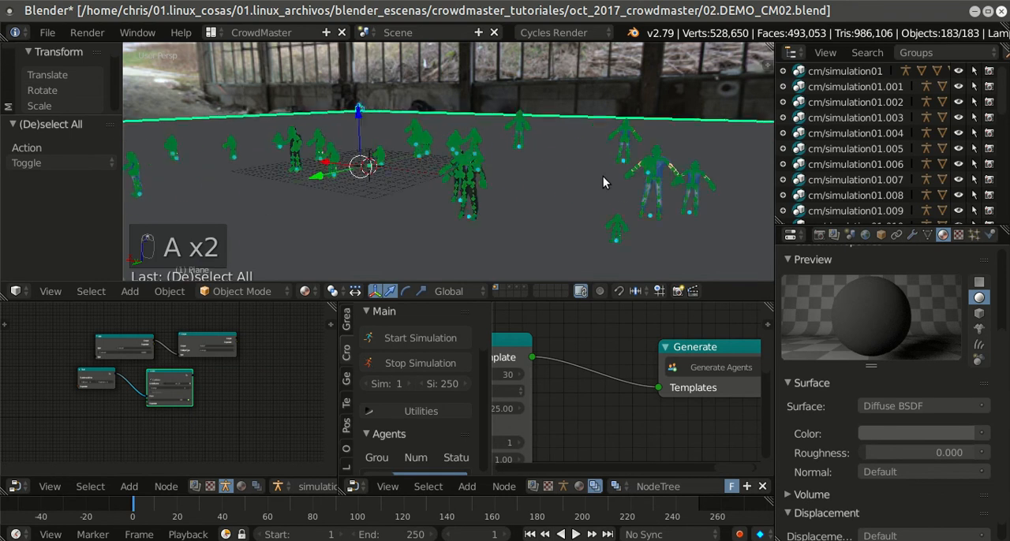
scroll(465, 212, up, 6)
scroll(466, 212, down, 5)
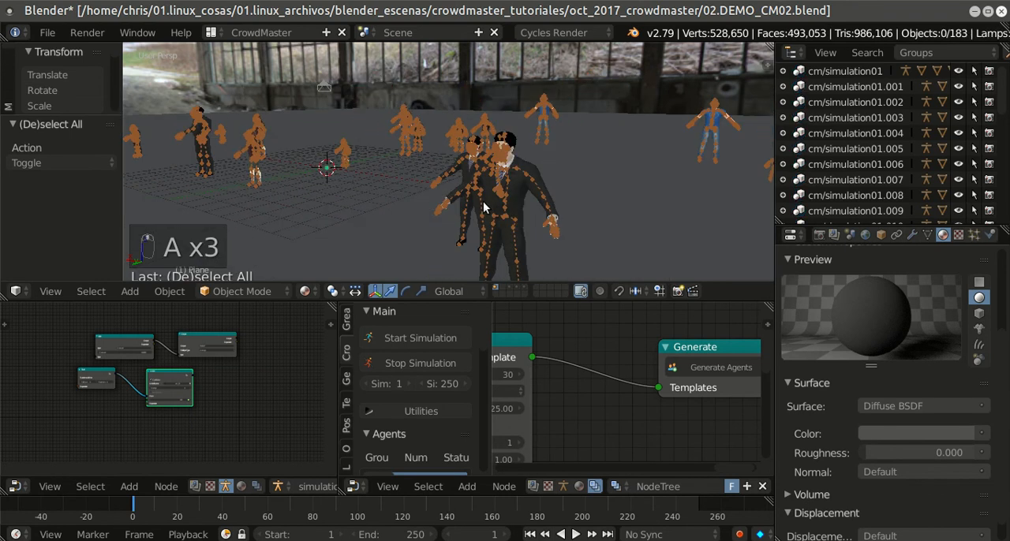
scroll(629, 164, up, 5)
scroll(630, 163, down, 5)
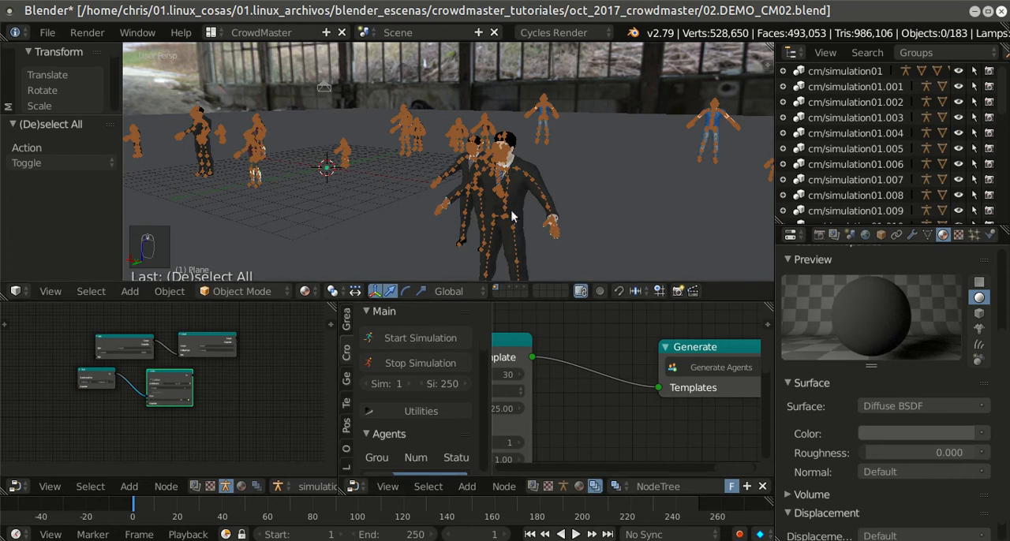
scroll(411, 192, down, 4)
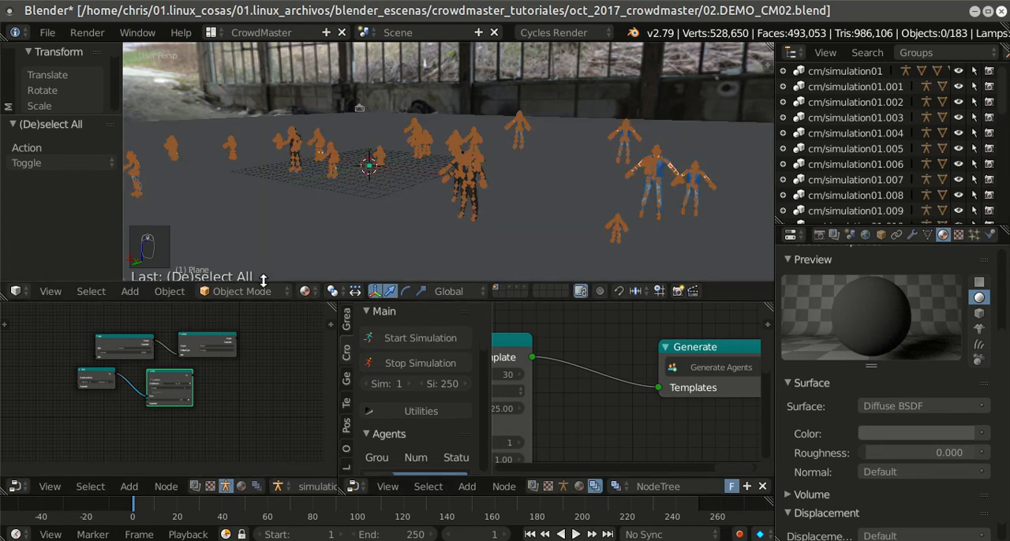
Step: Set the 3D view's viewport shading to Texture after trying Solid
click(305, 291)
click(336, 236)
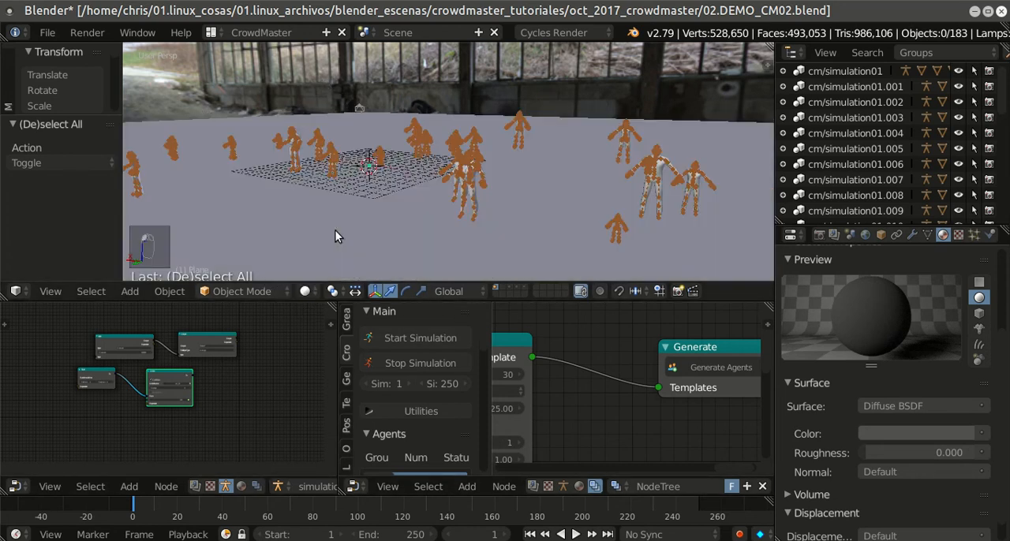
click(313, 291)
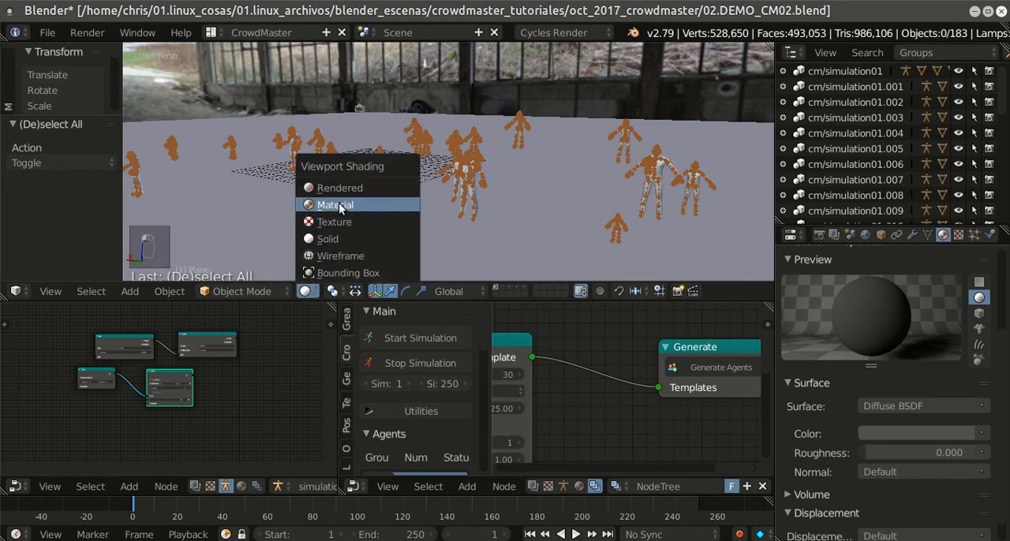
click(340, 224)
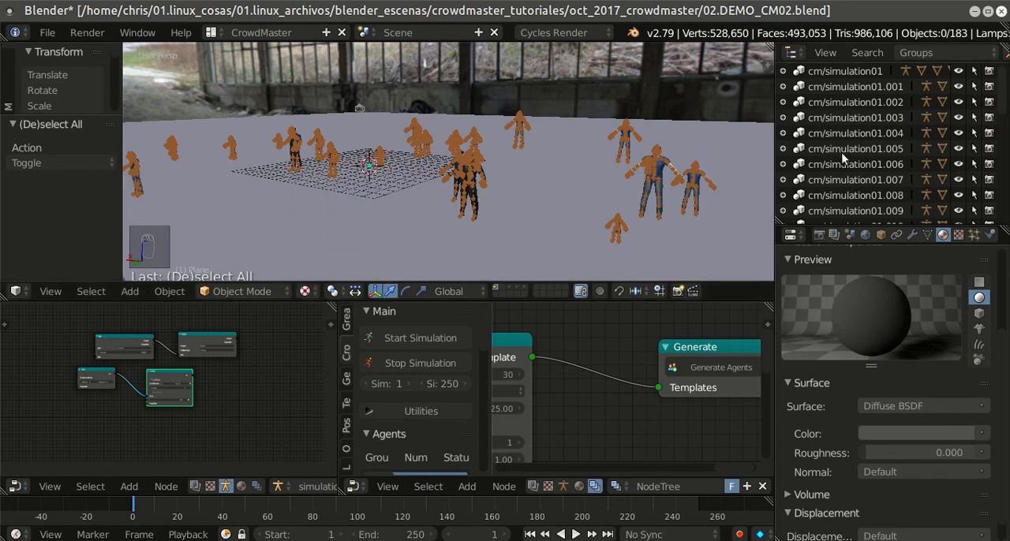
Step: Frame the whole crowd in the 3D view, save the file and start the simulation
scroll(643, 173, down, 3)
middle_drag(643, 174, 618, 181)
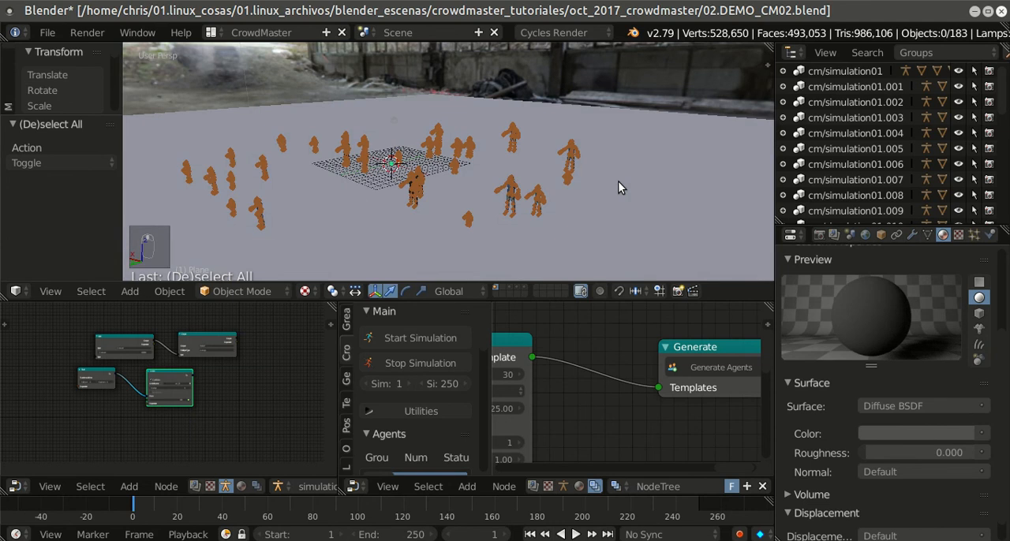
scroll(617, 187, up, 2)
click(388, 338)
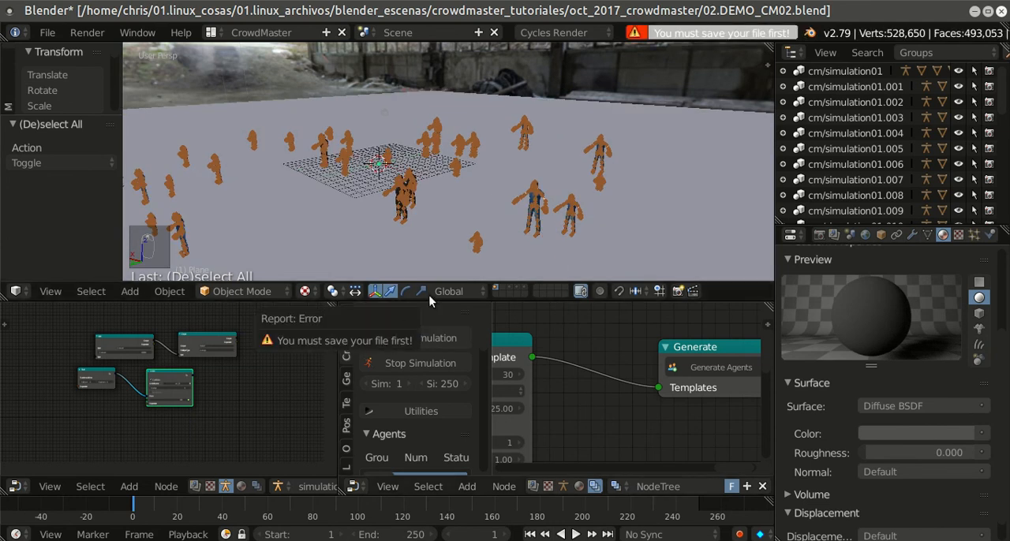
click(44, 33)
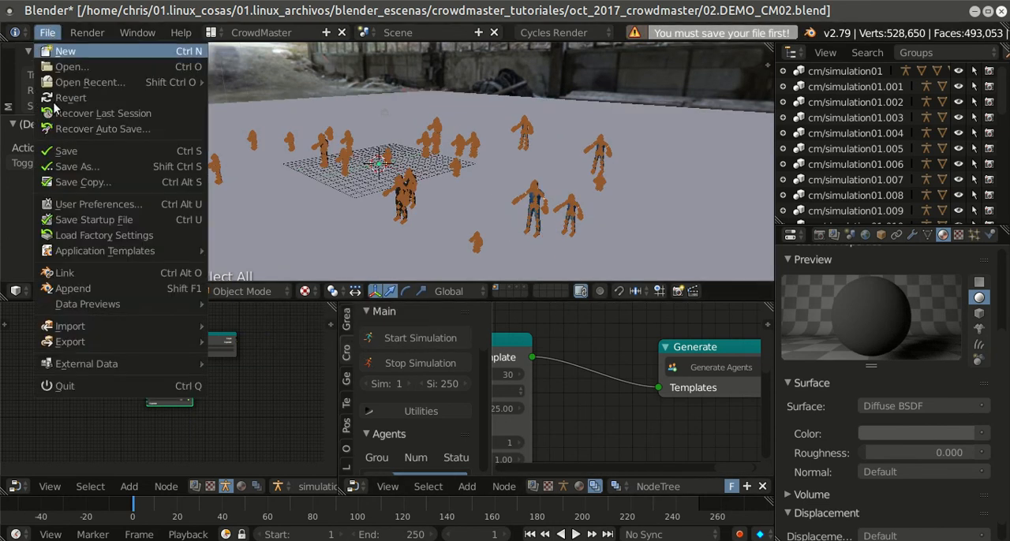
click(58, 151)
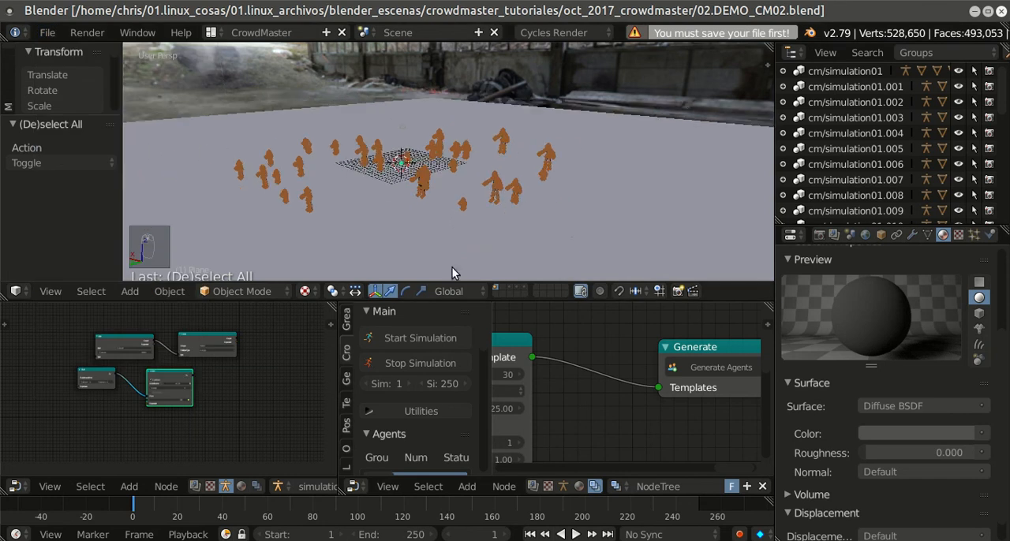
click(431, 337)
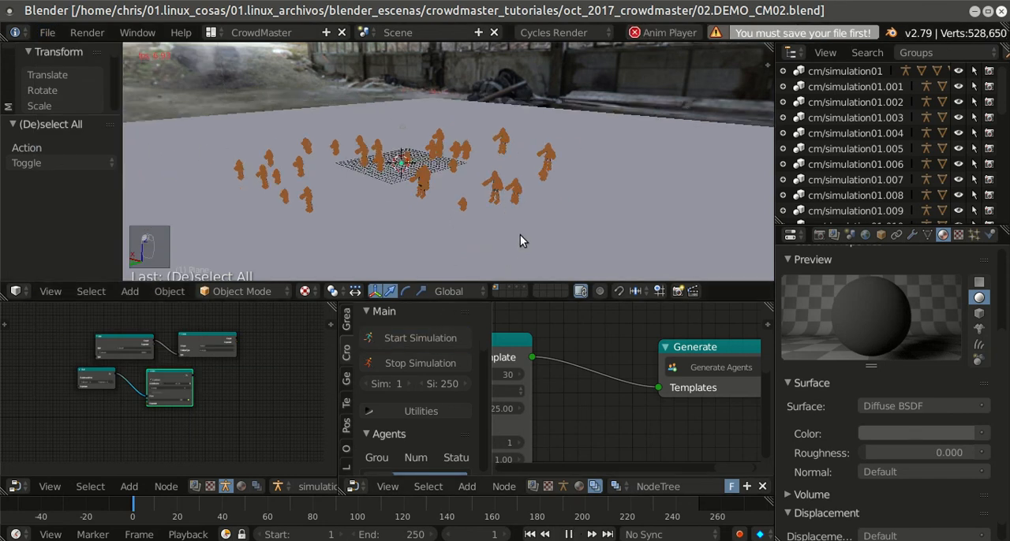
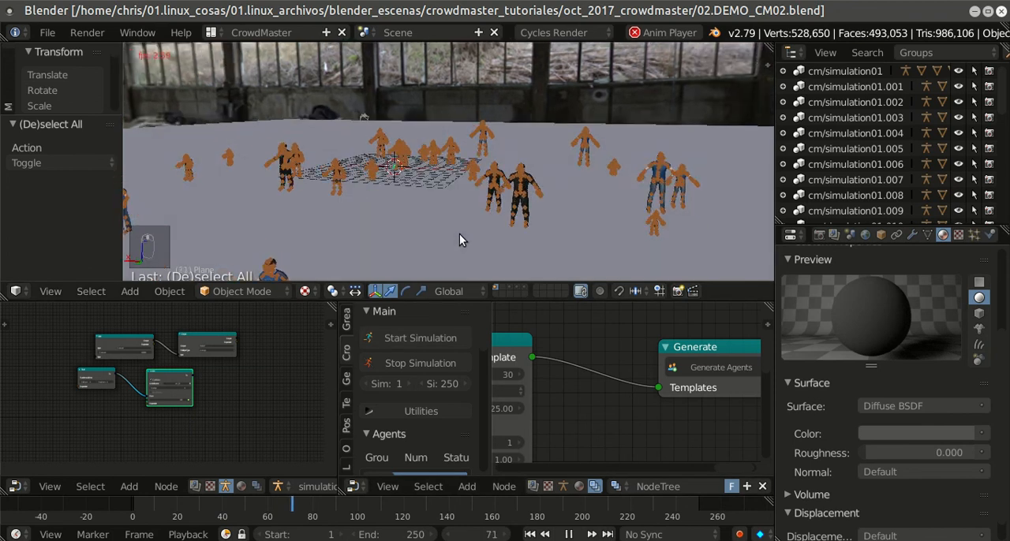
Step: Stop the running simulation and set the constant of the Input node feeding the Position Y output to 0.2
click(410, 362)
scroll(250, 388, up, 2)
scroll(250, 388, up, 7)
middle_drag(106, 340, 205, 397)
scroll(181, 386, up, 3)
click(167, 340)
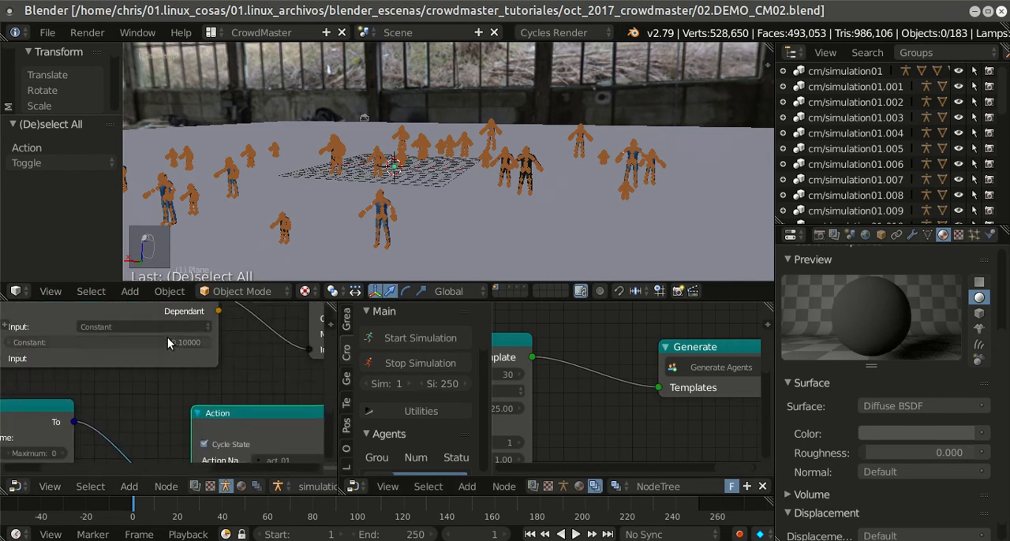
text(0.2)
key(Return)
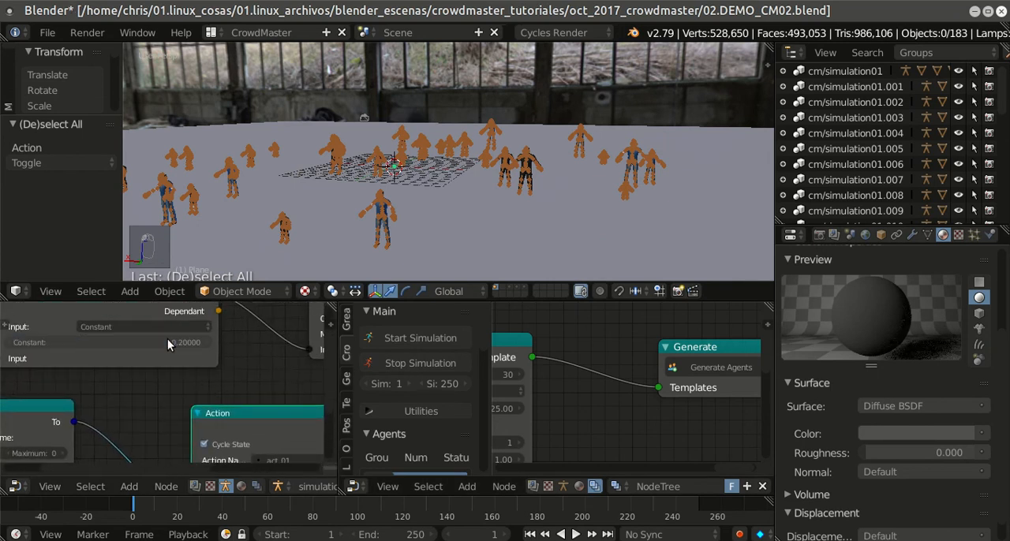
Step: Examine the agent generation node chain from the Generate node back through Random Positioning, Random and Template
key(ctrl+Up)
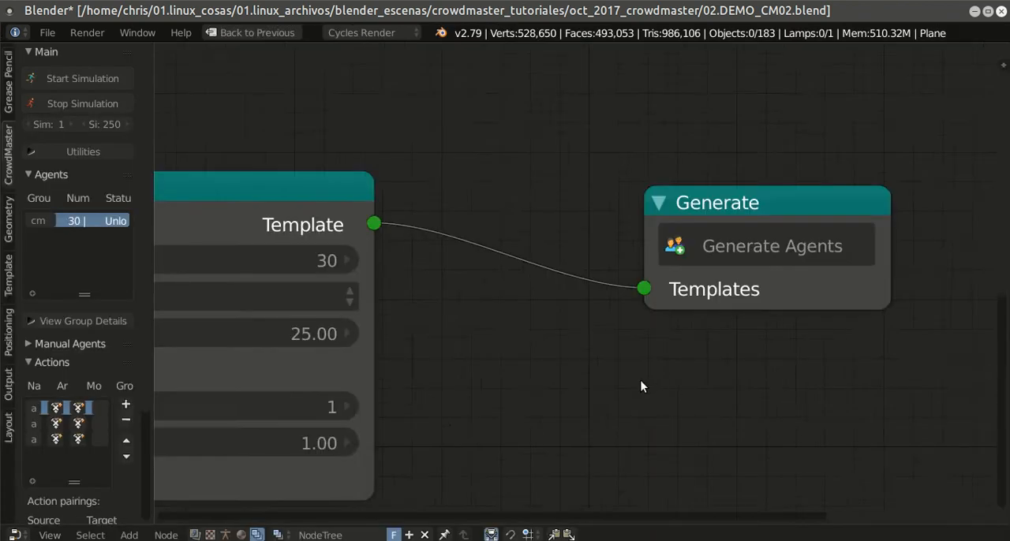
scroll(513, 360, down, 2)
middle_drag(514, 360, 716, 303)
scroll(474, 393, down, 3)
middle_drag(472, 393, 651, 348)
scroll(493, 401, down, 4)
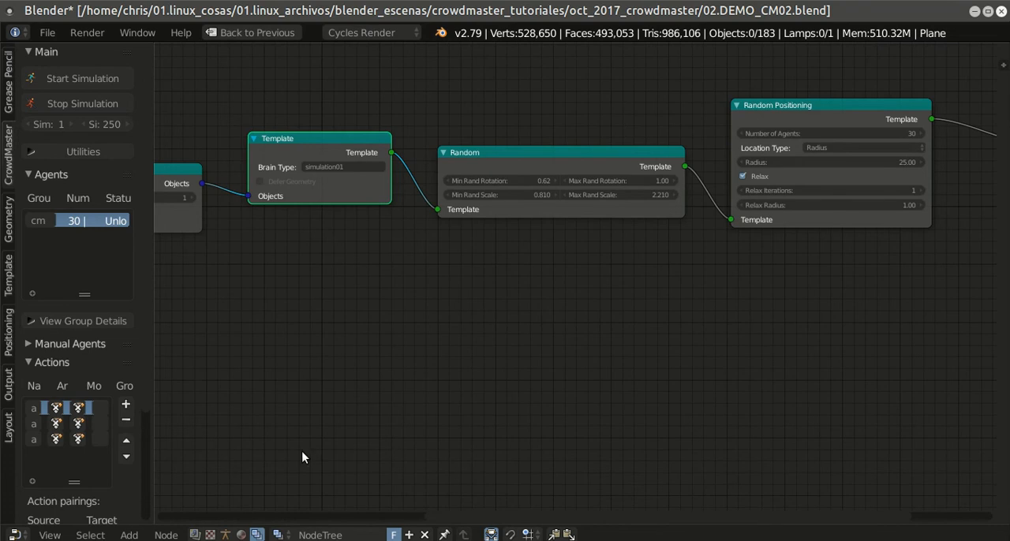
key(shift+space)
key(shift+space)
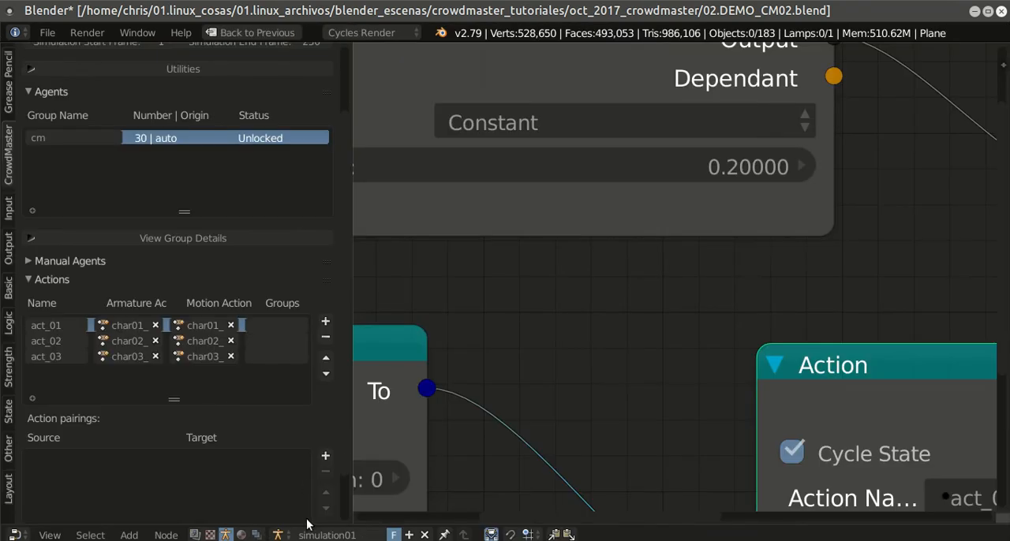
Step: Duplicate the act_01 Action node in the simulation01 tree, place the copy below it, and assign it act_02
scroll(714, 288, down, 4)
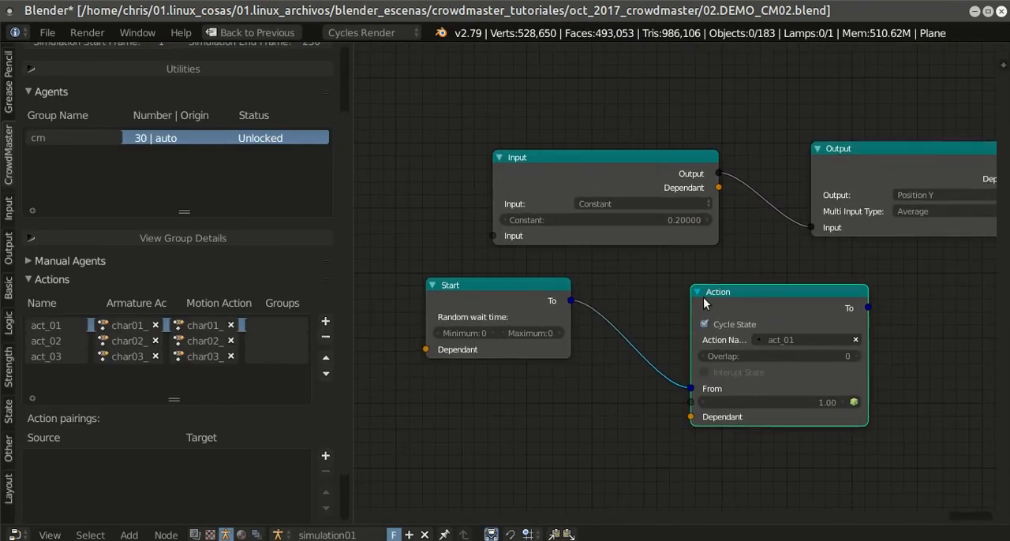
scroll(742, 290, down, 2)
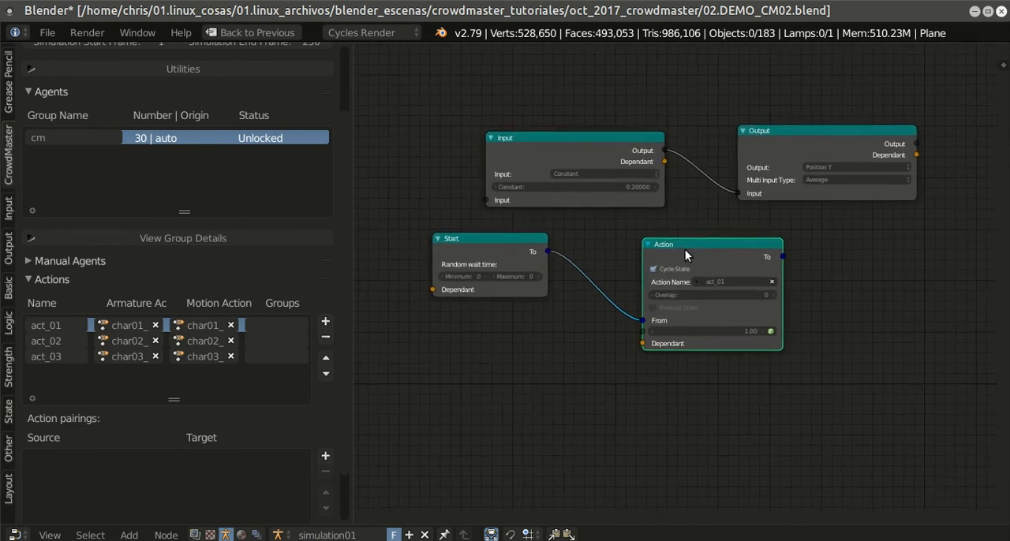
key(shift+a)
key(shift+d)
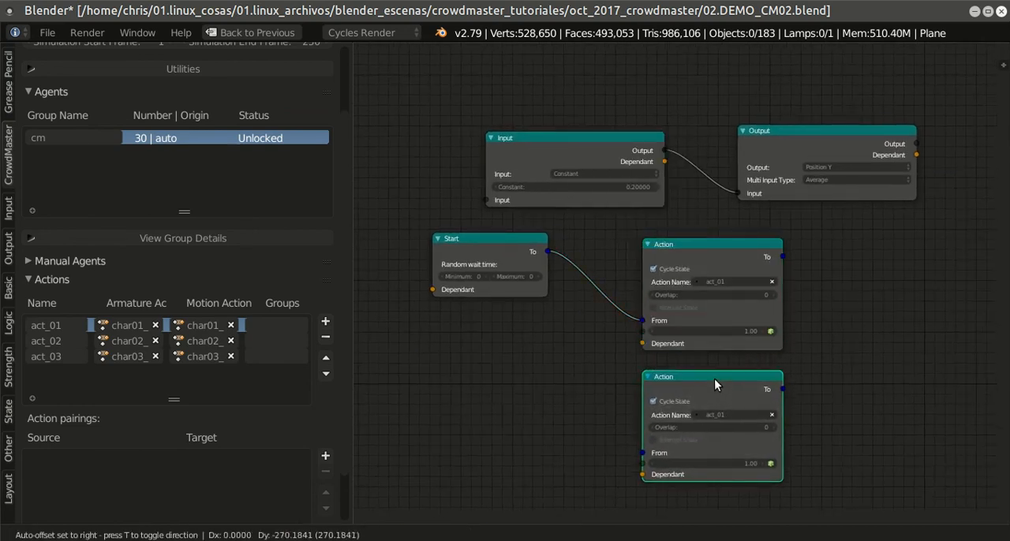
click(714, 380)
scroll(756, 305, up, 3)
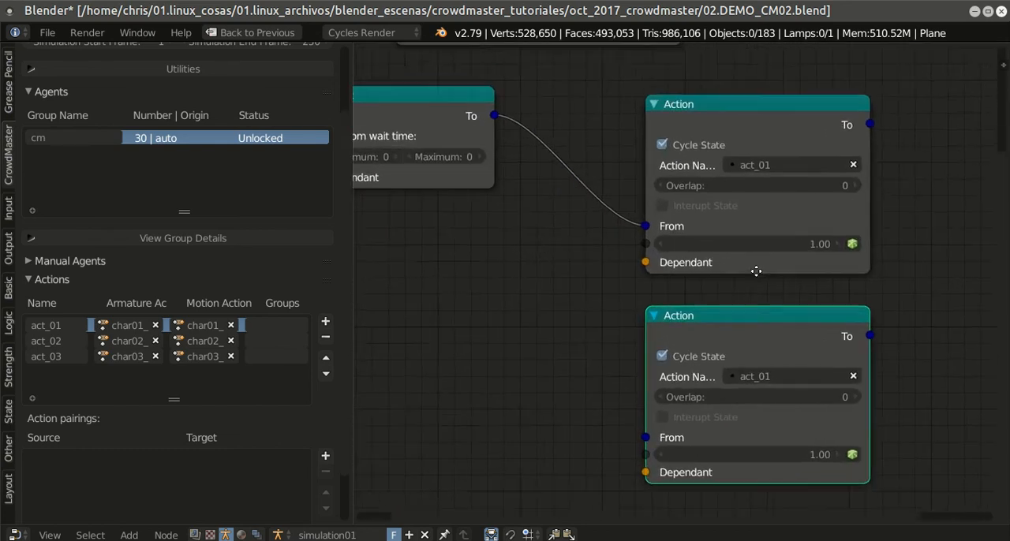
click(757, 349)
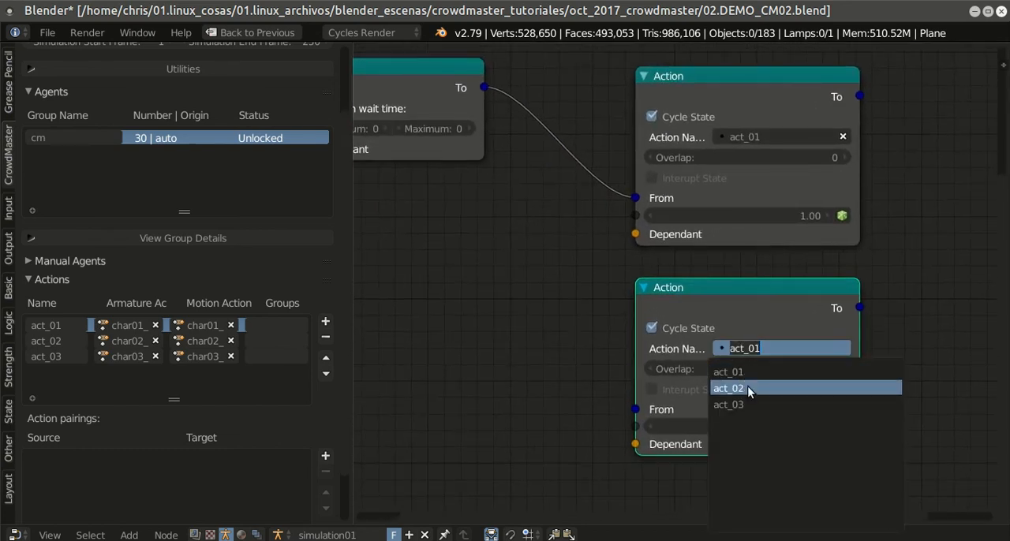
click(730, 385)
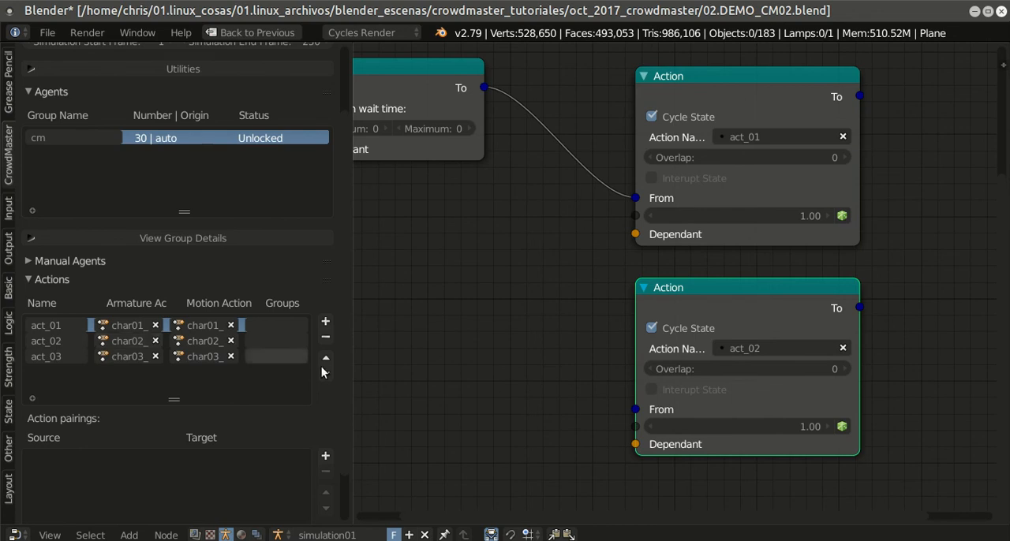
Step: Duplicate the act_02 Action node, place the copy below it, and assign it act_03
scroll(915, 357, down, 1)
middle_drag(915, 355, 898, 285)
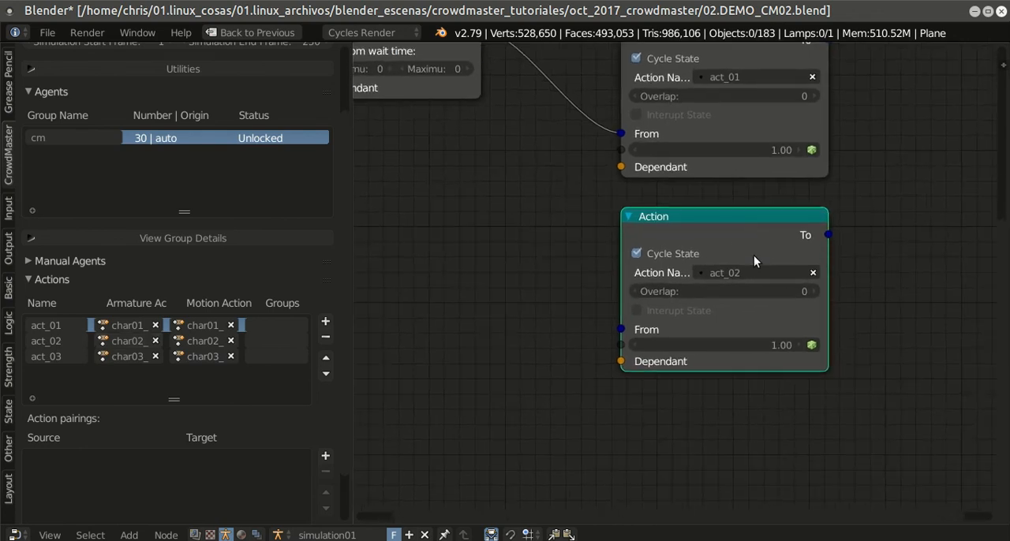
key(shift+d)
click(754, 397)
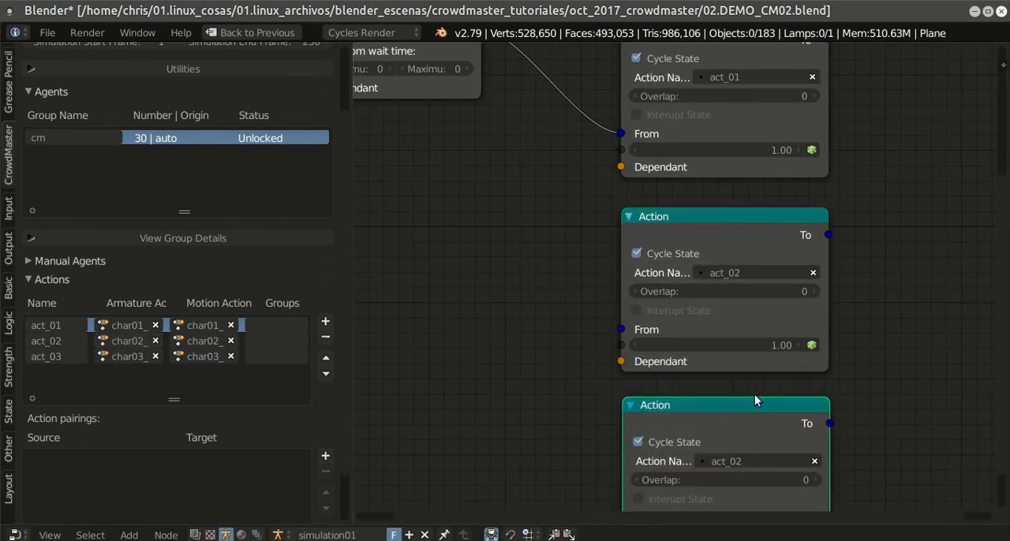
middle_drag(754, 397, 738, 298)
click(726, 390)
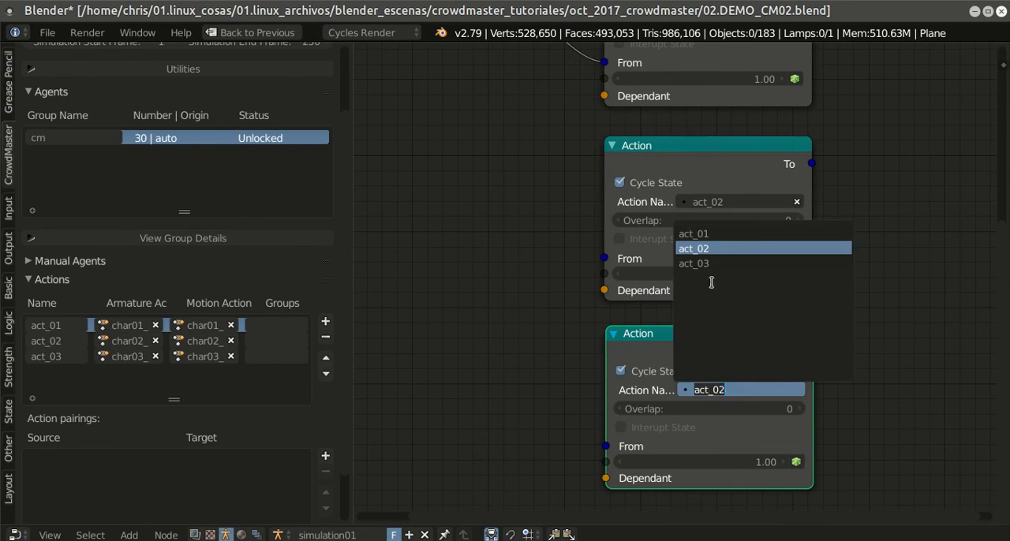
click(706, 264)
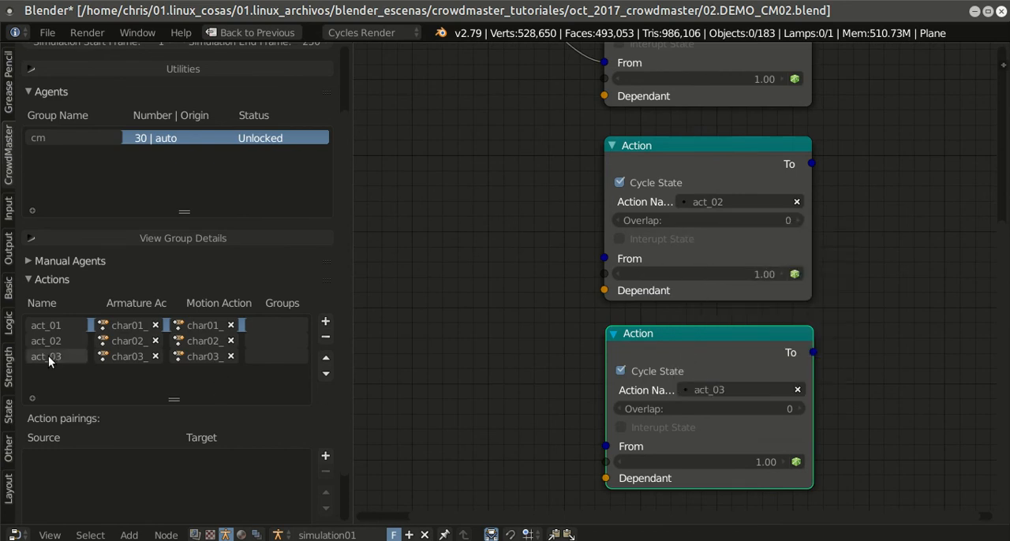
Step: Connect the Start node's To output to the From inputs of the act_02 and act_03 Action nodes
scroll(836, 256, up, 4)
scroll(847, 242, down, 4)
middle_drag(854, 236, 875, 264)
scroll(881, 285, down, 3)
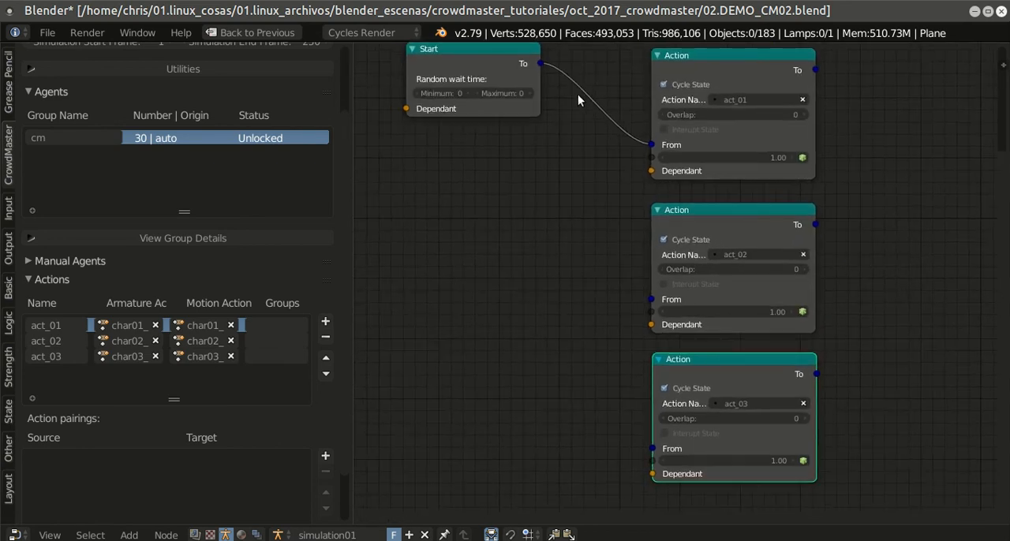
drag(540, 64, 651, 299)
drag(540, 63, 652, 449)
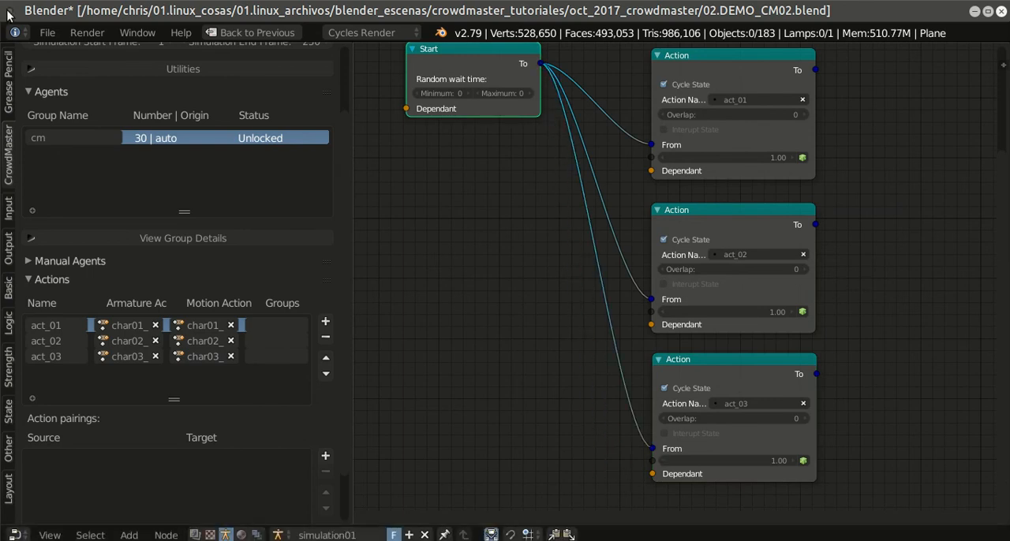
Step: Save the blend file and restore the full CrowdMaster layout from the enlarged node editor
click(47, 33)
click(76, 148)
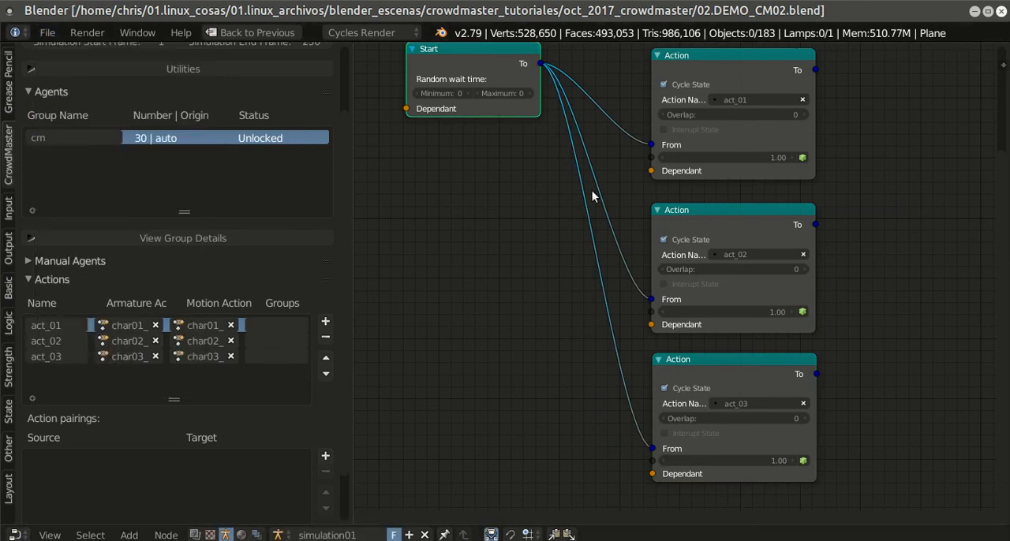
scroll(747, 184, down, 1)
middle_drag(765, 198, 696, 234)
scroll(697, 235, up, 1)
scroll(697, 235, down, 1)
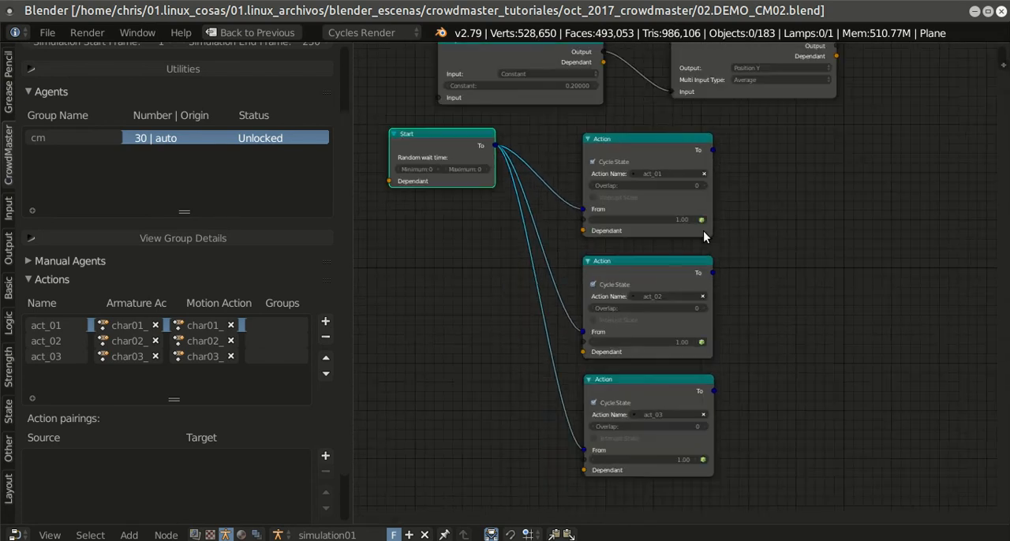
key(shift+space)
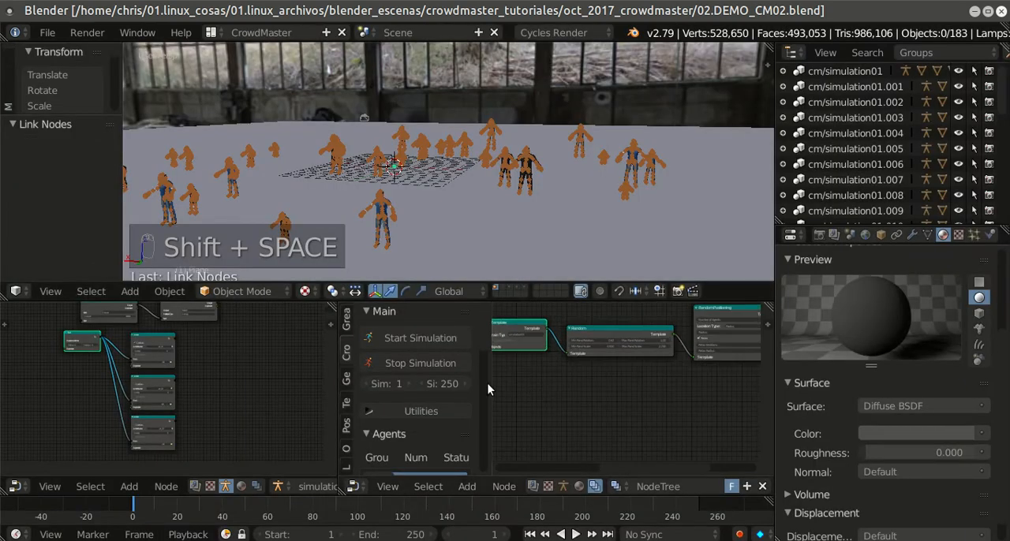
click(47, 32)
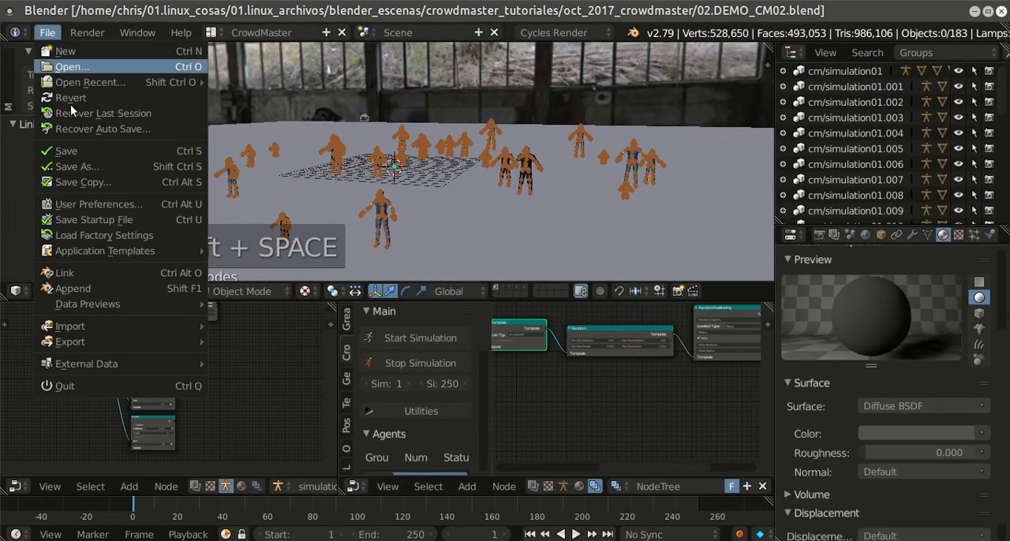
click(85, 152)
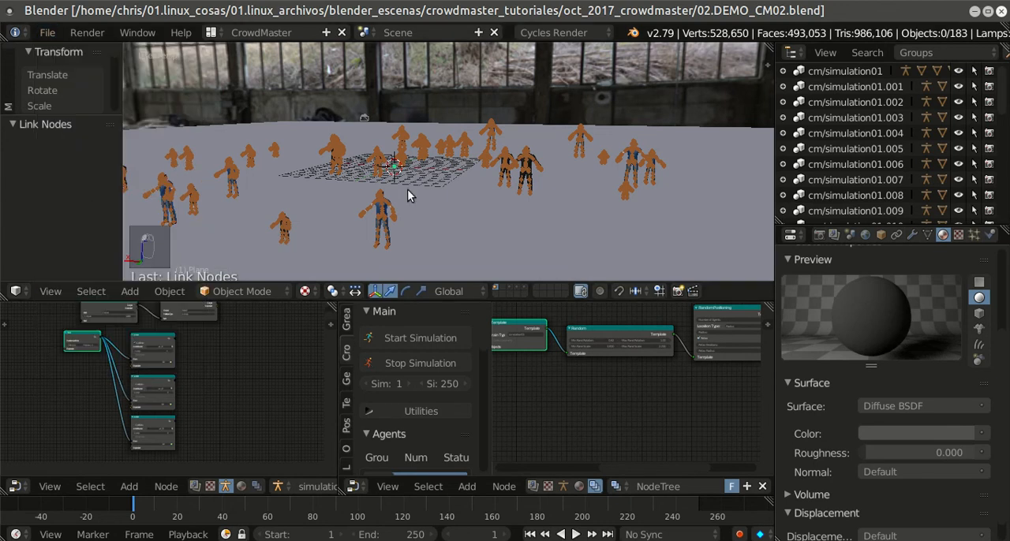
Step: Run the crowd simulation, view the moving agents from several angles, and stop it
click(425, 337)
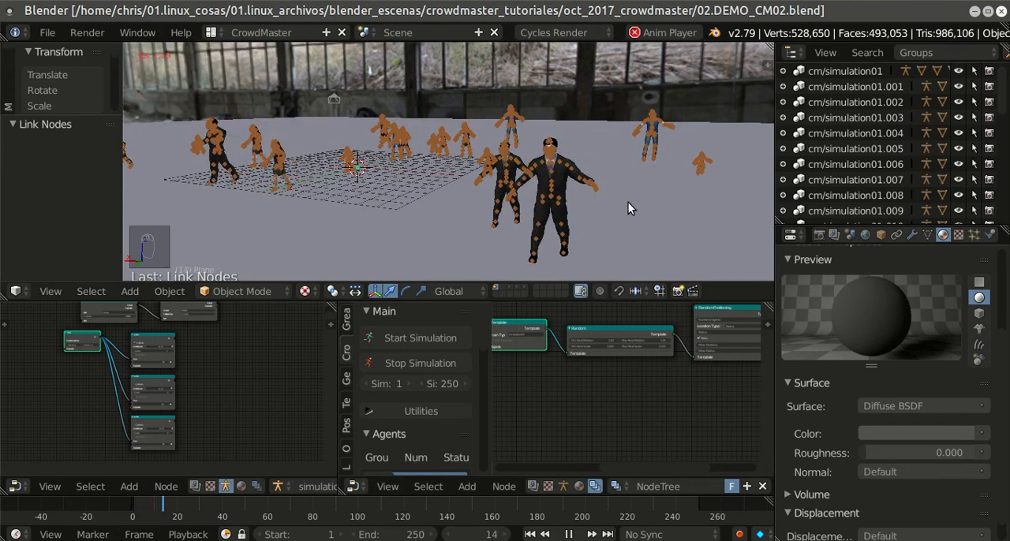
middle_drag(426, 206, 516, 198)
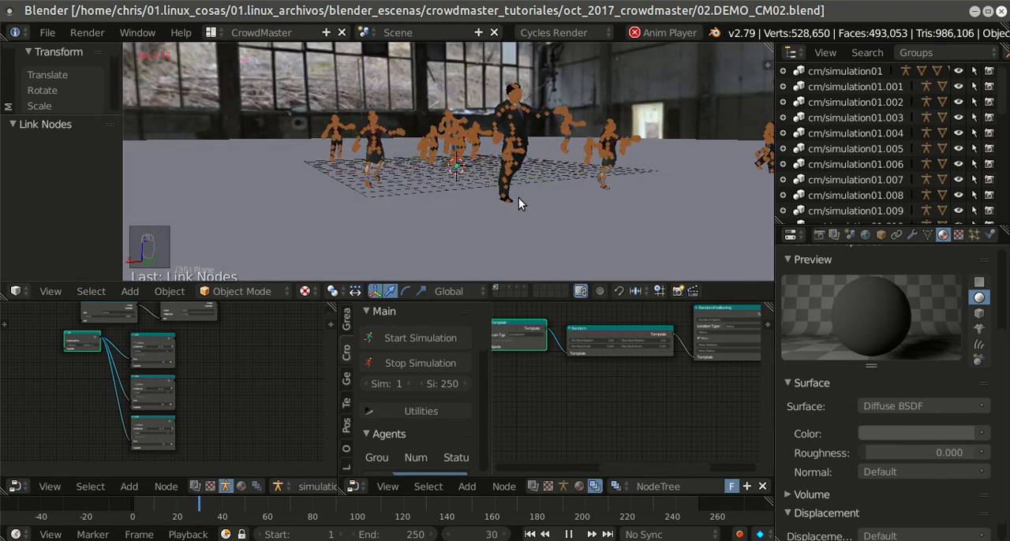
scroll(525, 186, down, 3)
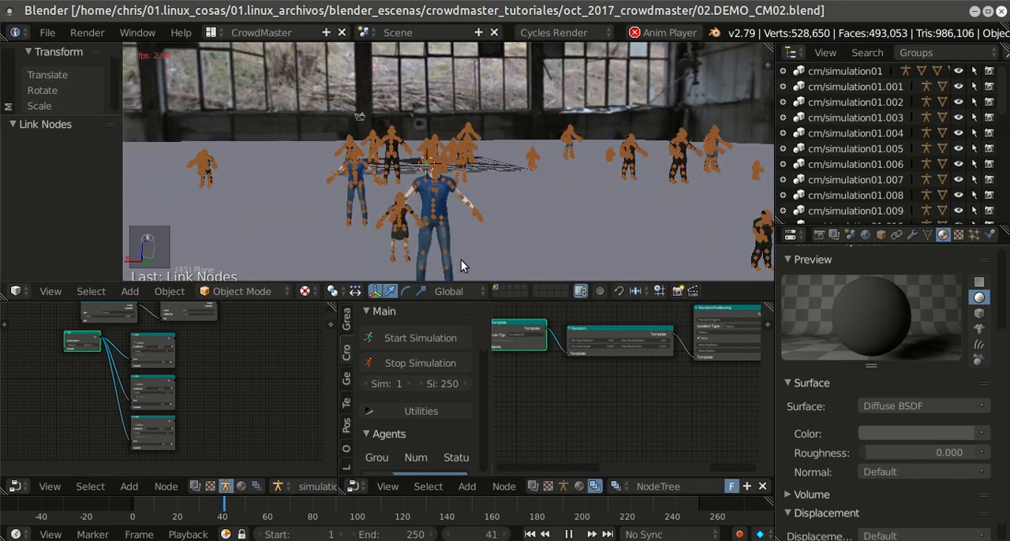
click(422, 363)
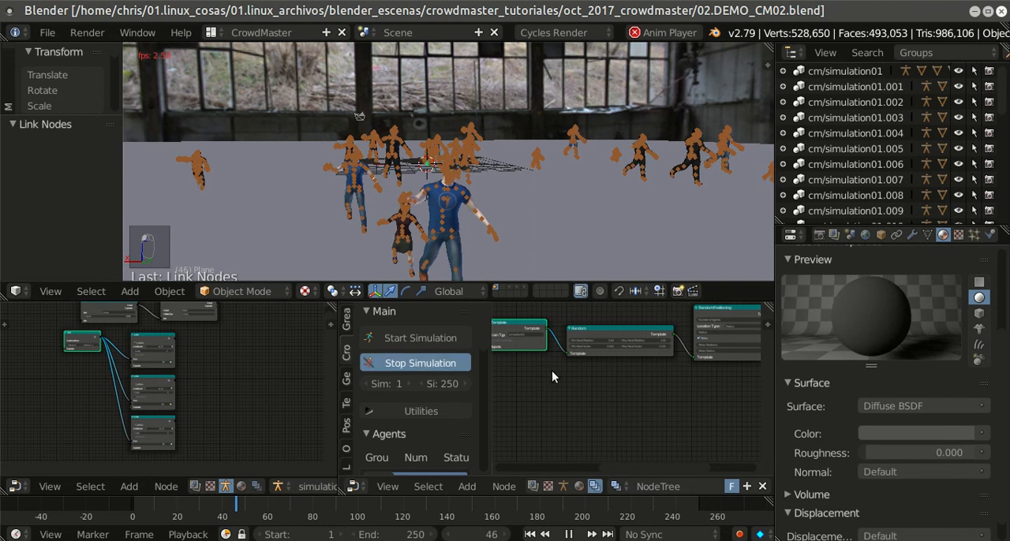
Step: Enlarge the simulation01 node editor and move the Start node farther from the three Action nodes
key(ctrl+Up)
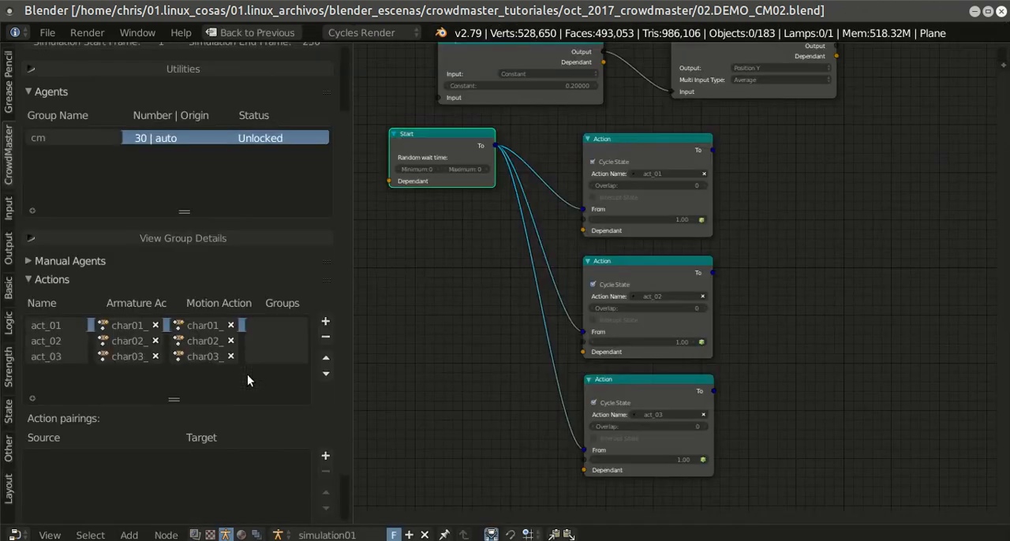
drag(428, 140, 384, 143)
middle_drag(443, 171, 497, 161)
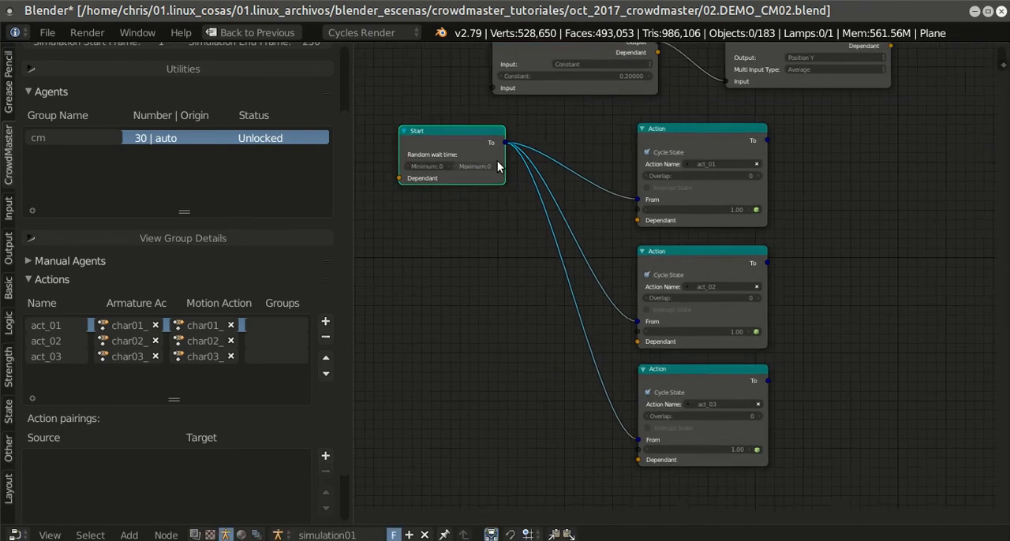
Step: Duplicate the constant Input node three times and stack the copies below the Start node
scroll(513, 201, down, 2)
middle_drag(513, 202, 506, 230)
scroll(512, 205, up, 1)
click(539, 52)
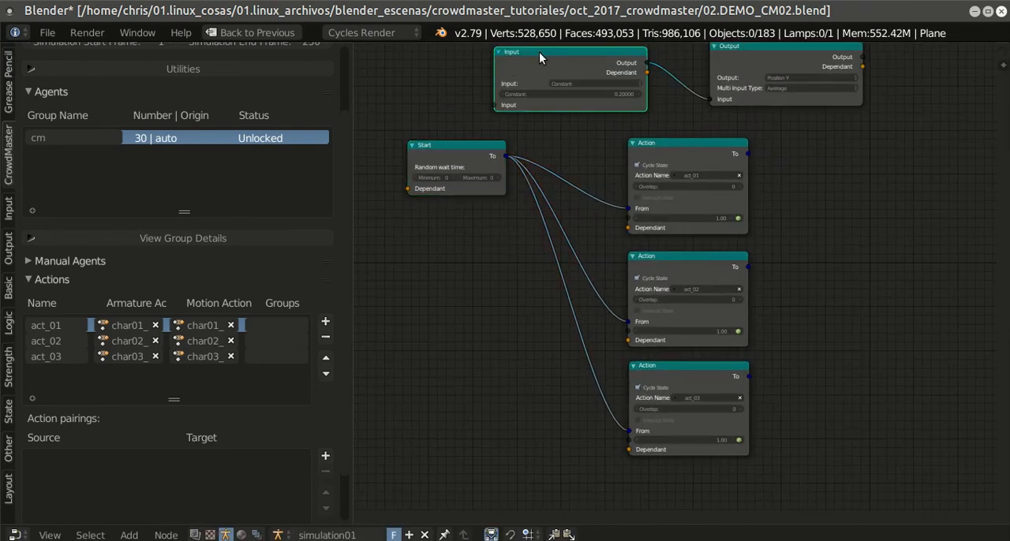
key(shift+d)
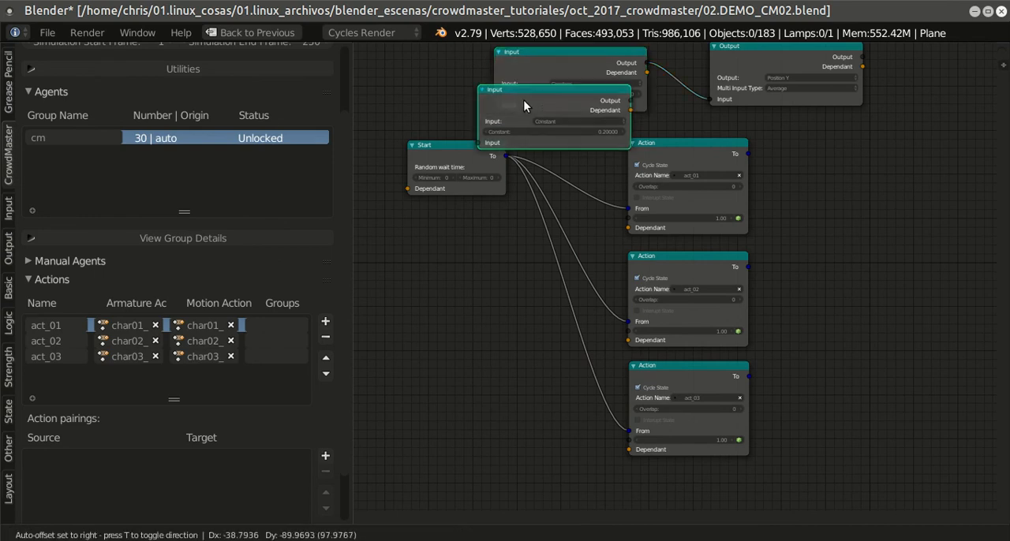
click(429, 254)
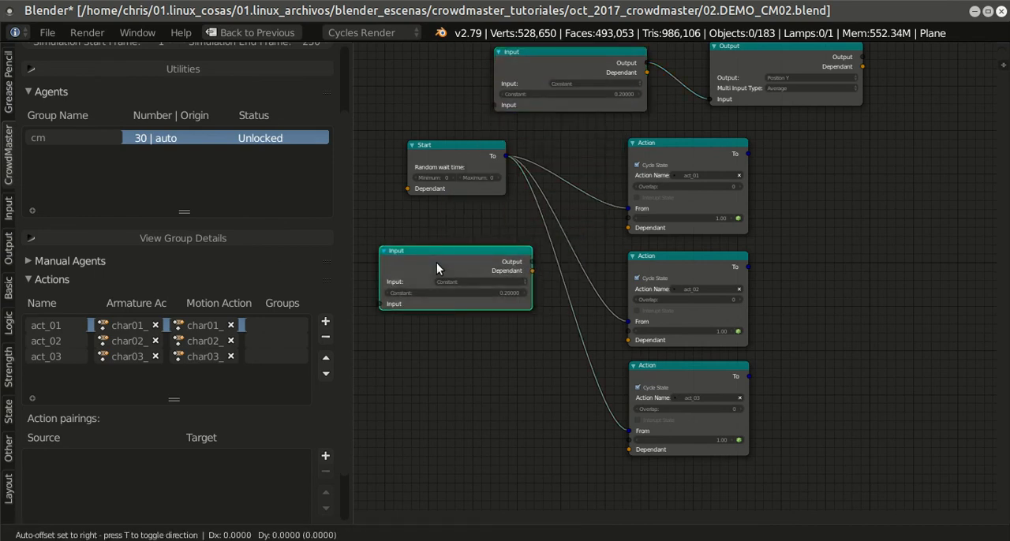
key(shift+d)
click(433, 340)
key(shift+d)
click(431, 426)
Step: Set all three duplicated Input nodes to the Noise channel, keeping their noise option at Random
scroll(418, 442, up, 3)
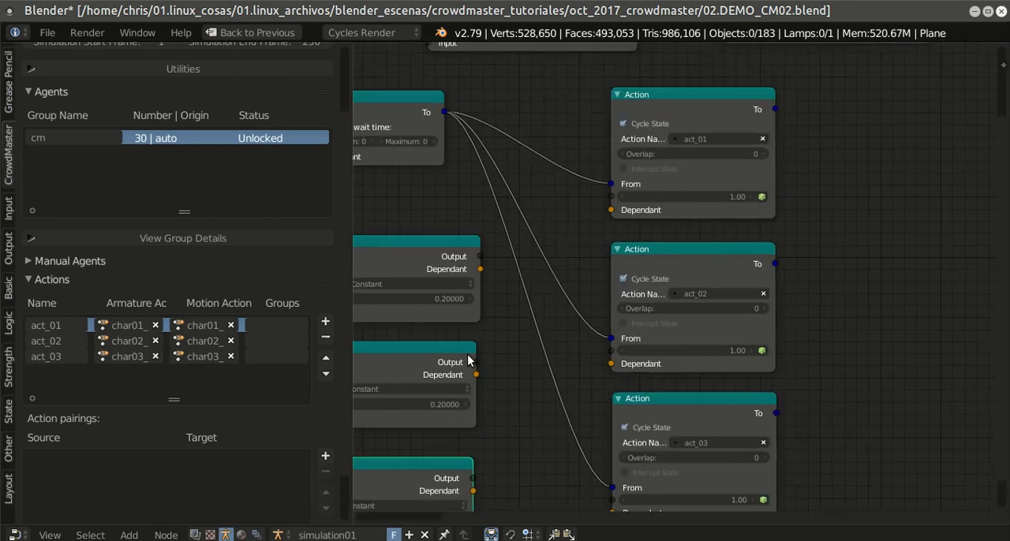
click(537, 184)
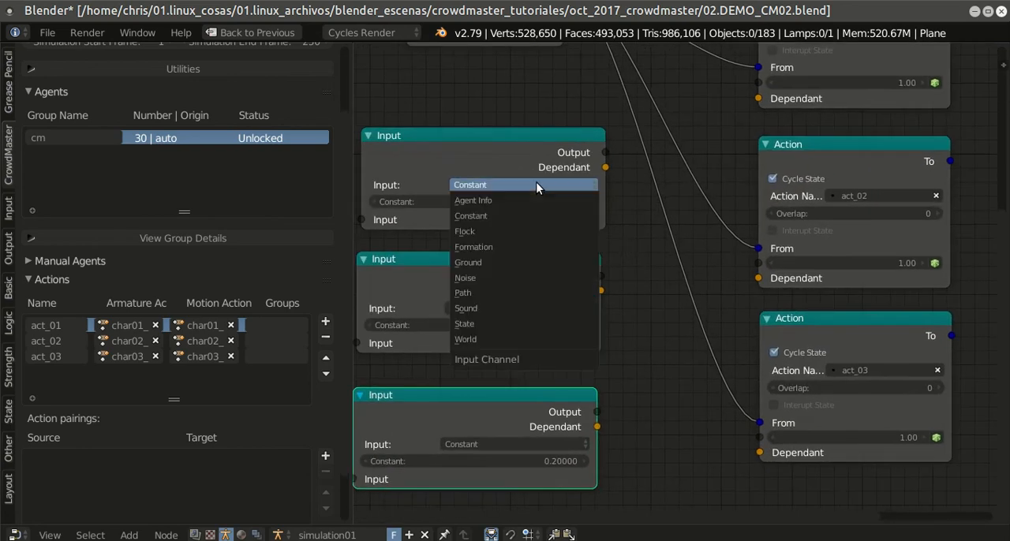
click(498, 277)
click(499, 270)
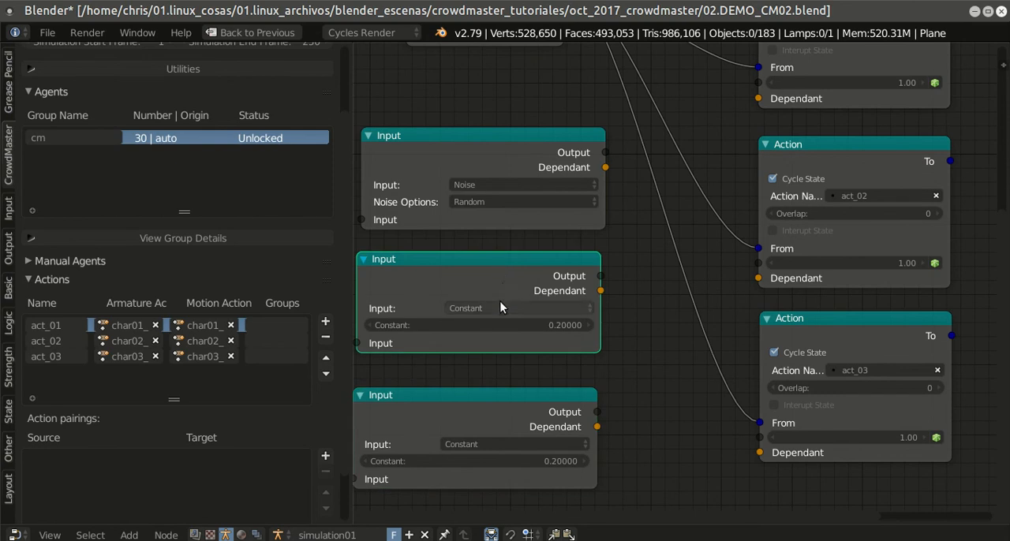
click(500, 308)
click(489, 213)
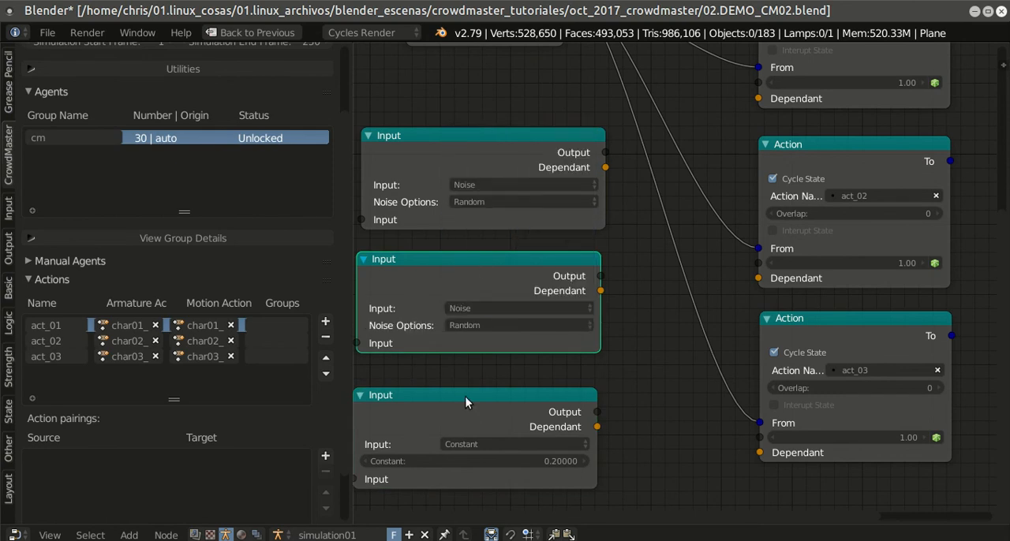
click(476, 441)
click(491, 351)
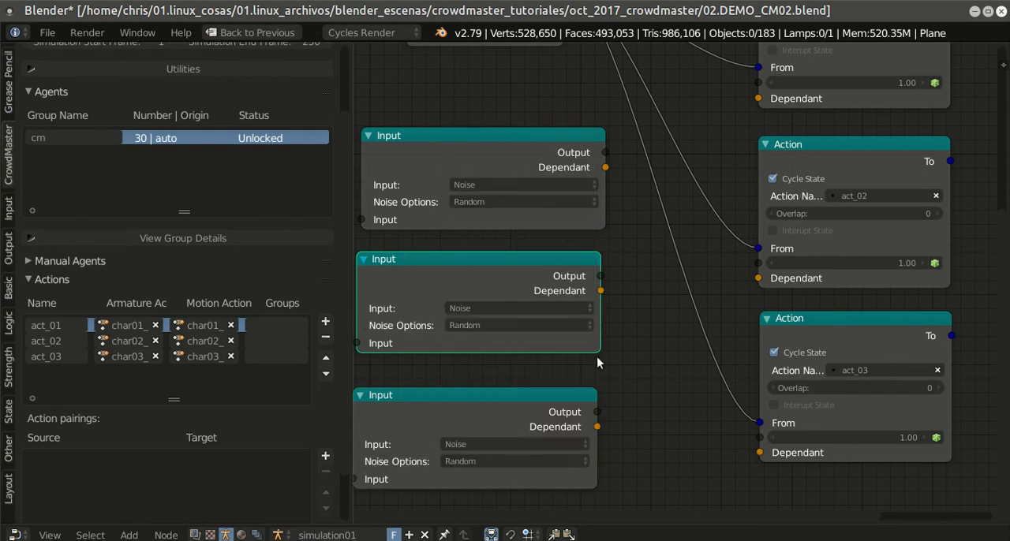
Step: Connect the three Noise Input outputs to the value sockets of the act_01, act_02 and act_03 Action nodes, one each
middle_drag(598, 356, 582, 357)
drag(589, 154, 747, 87)
middle_drag(706, 132, 674, 128)
drag(555, 275, 709, 267)
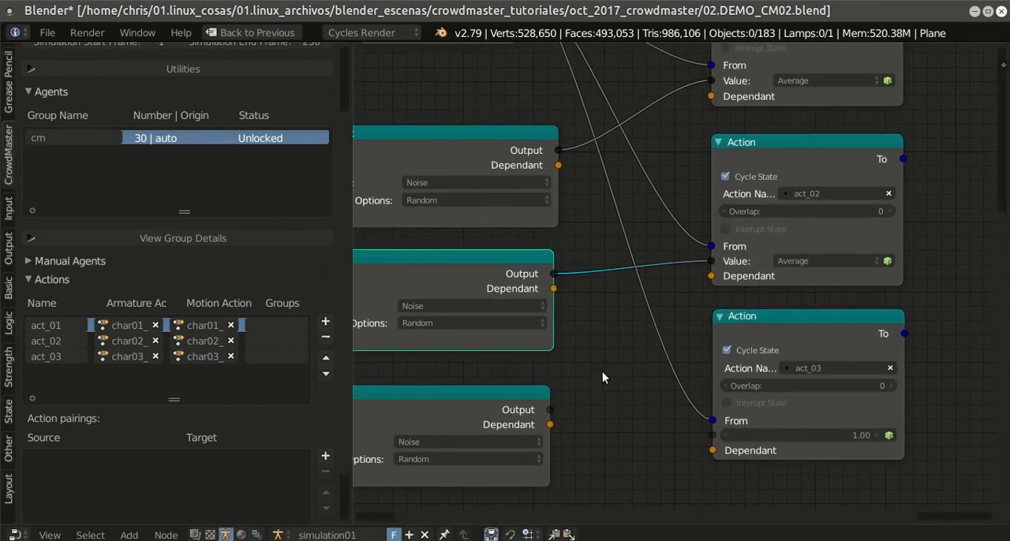
drag(552, 414, 712, 434)
scroll(765, 319, down, 2)
middle_drag(765, 319, 766, 341)
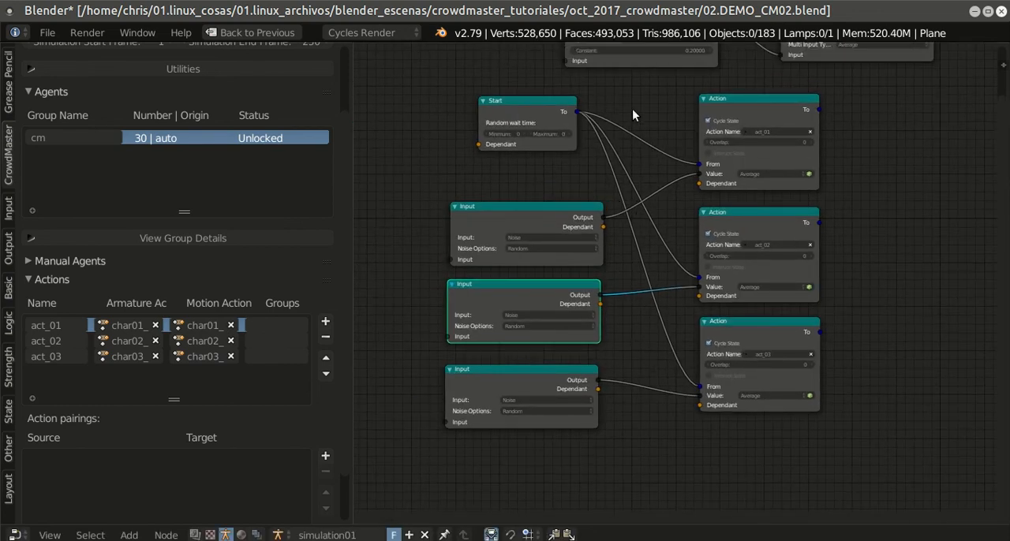
Step: Save the noise-driven brain in the blend file and return from the enlarged node editor to the full layout
click(47, 32)
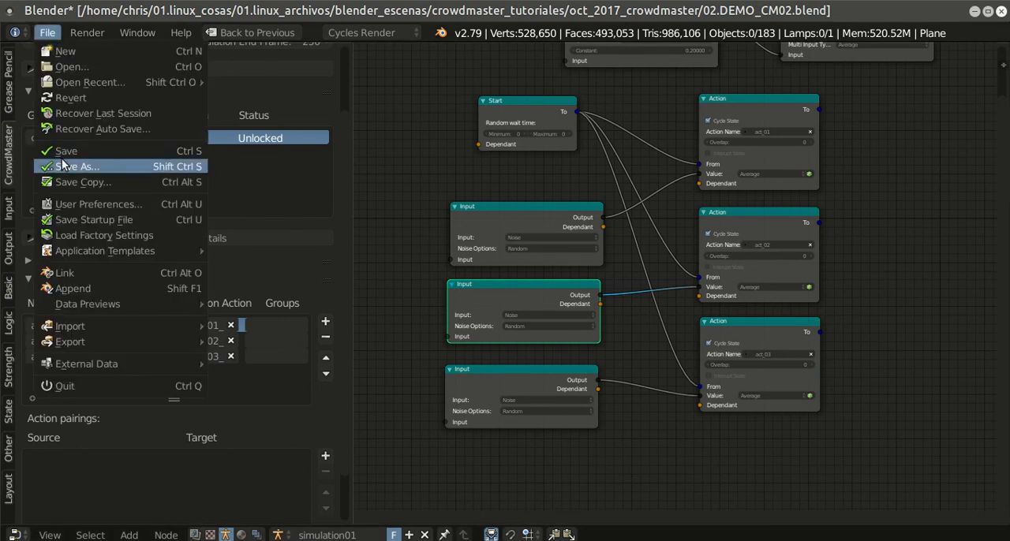
click(73, 150)
scroll(594, 255, down, 3)
scroll(617, 256, up, 2)
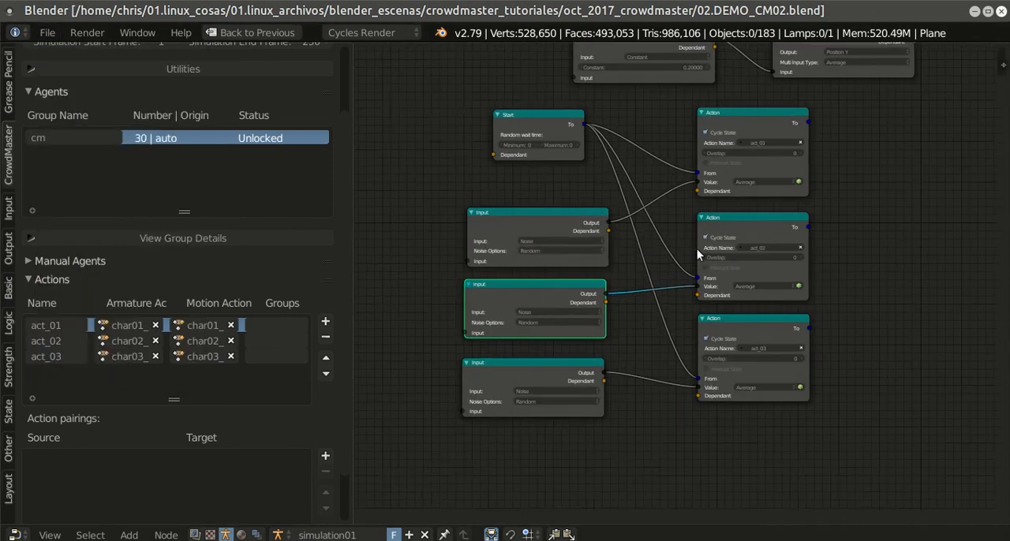
middle_drag(752, 236, 747, 291)
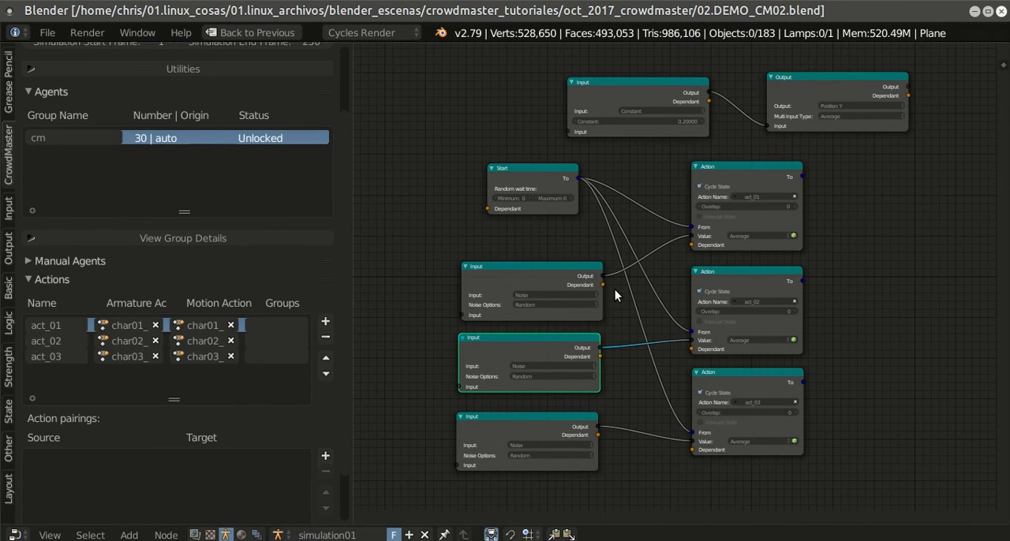
key(shift+space)
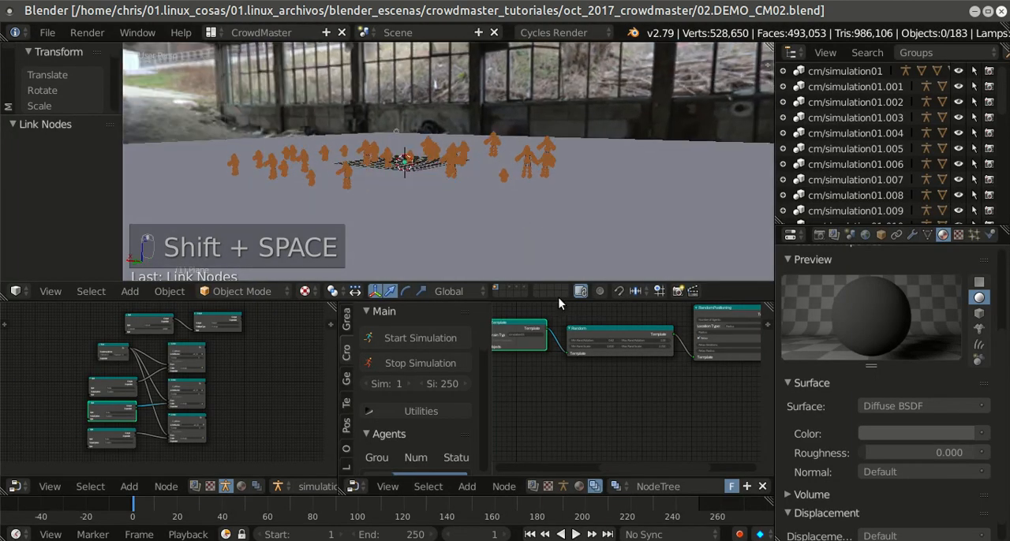
Step: Start the crowd simulation, watch the agents perform their actions, and pause playback
scroll(558, 374, up, 2)
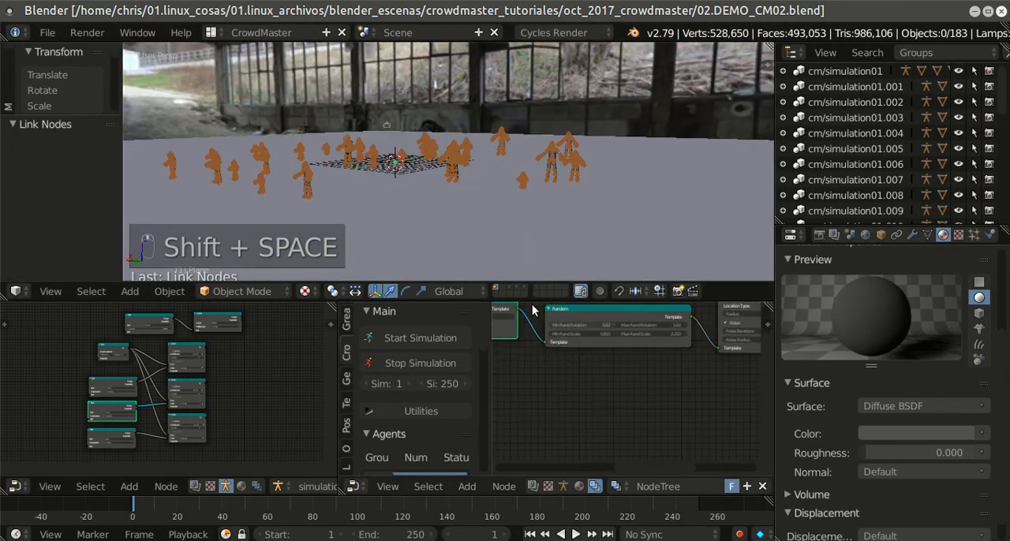
click(47, 33)
scroll(542, 211, up, 5)
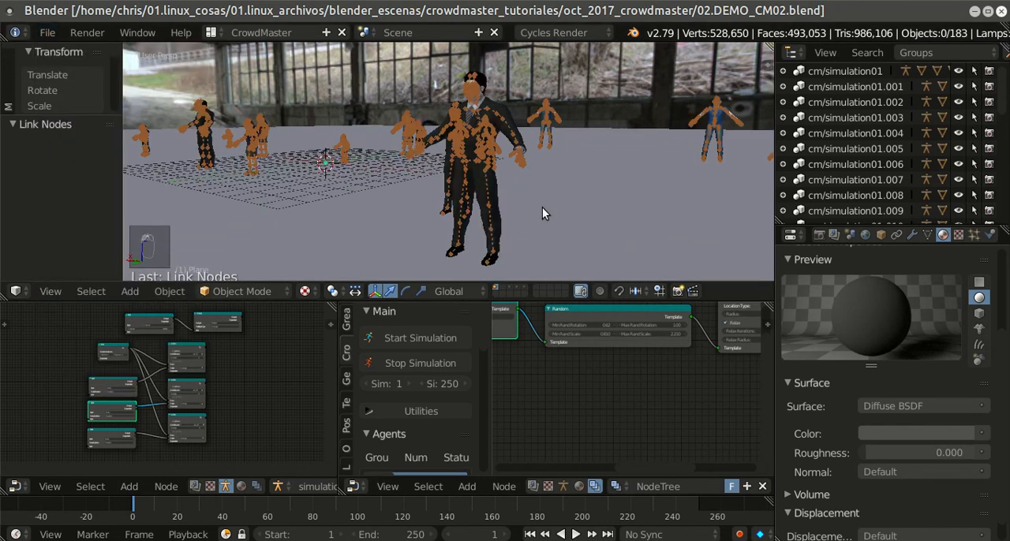
click(429, 336)
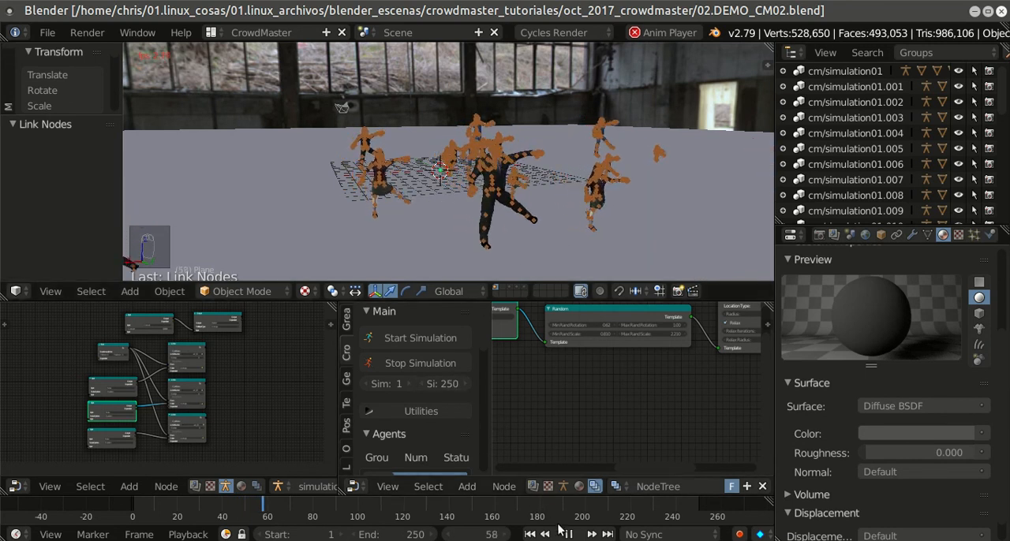
key(alt+a)
Step: Examine the agents' poses from several angles in an enlarged viewport with rendered shading
middle_drag(693, 123, 655, 120)
key(shift+z)
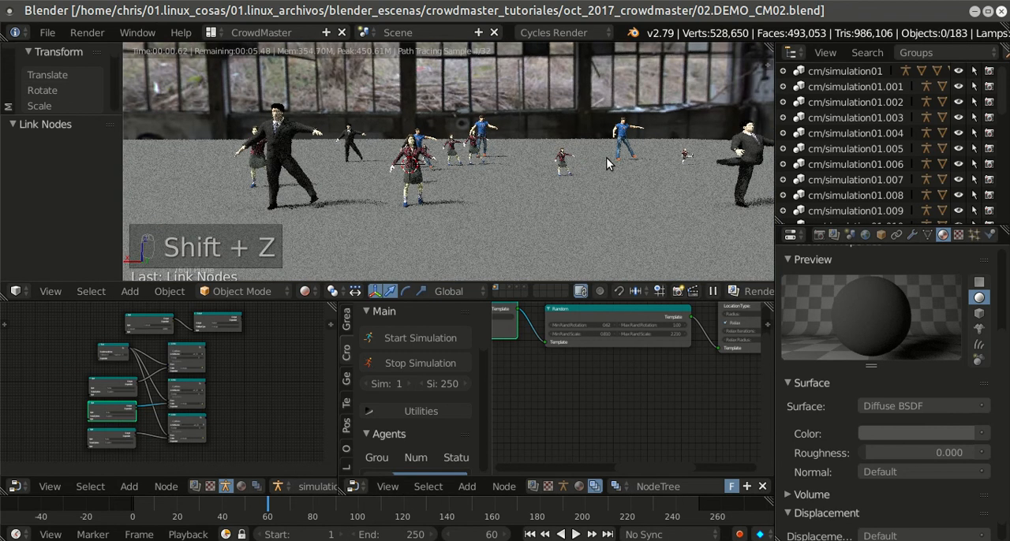
mouse_move(640, 151)
middle_down()
mouse_move(552, 209)
mouse_move(559, 200)
mouse_move(530, 209)
middle_up()
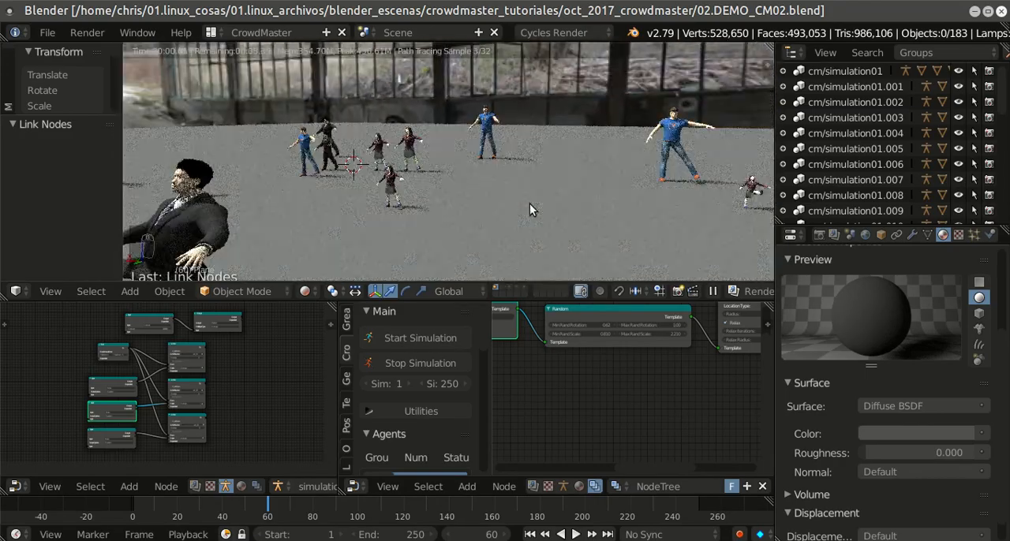
mouse_move(563, 196)
middle_down()
mouse_move(571, 190)
mouse_move(524, 188)
mouse_move(610, 182)
mouse_move(564, 186)
mouse_move(559, 198)
middle_up()
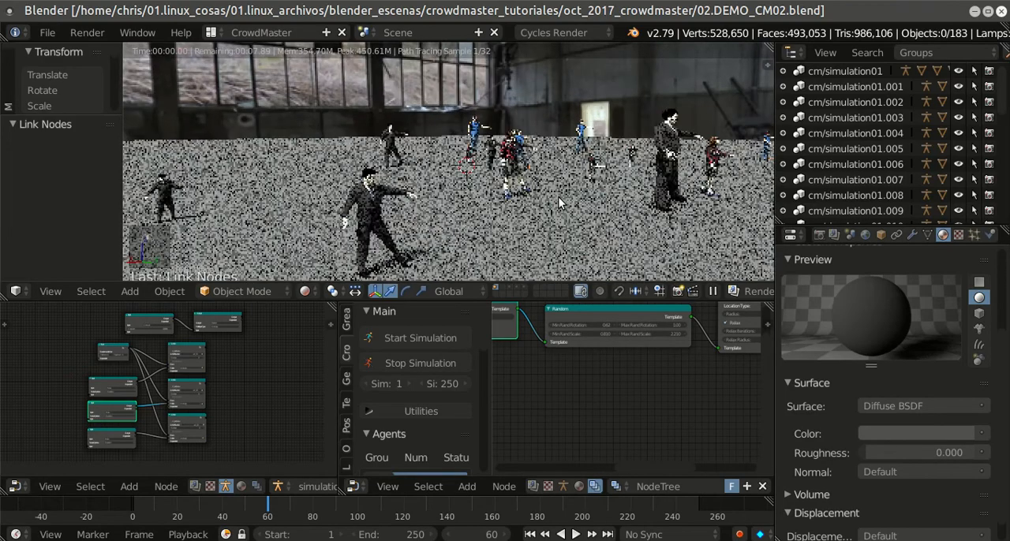
key(shift+space)
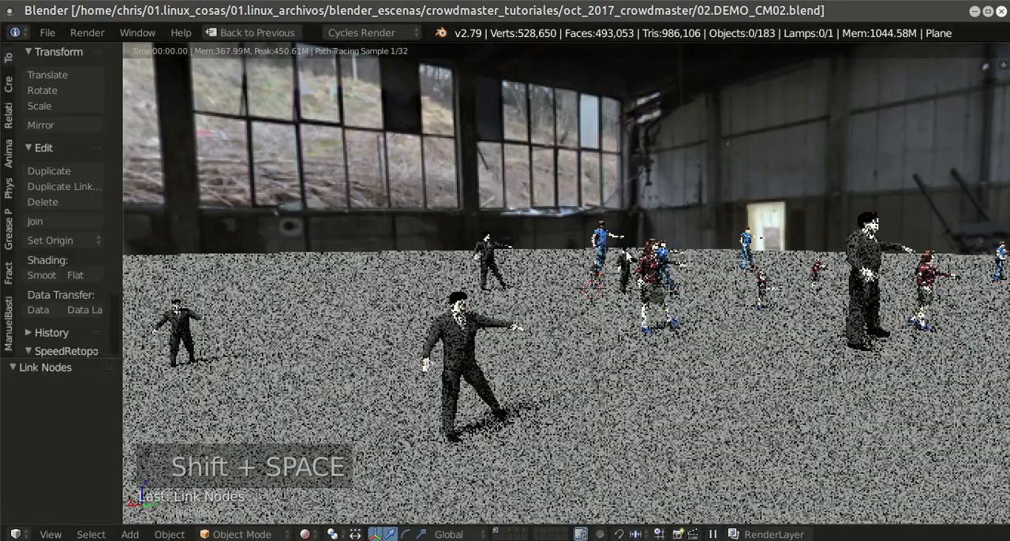
scroll(596, 254, up, 3)
middle_drag(595, 250, 592, 250)
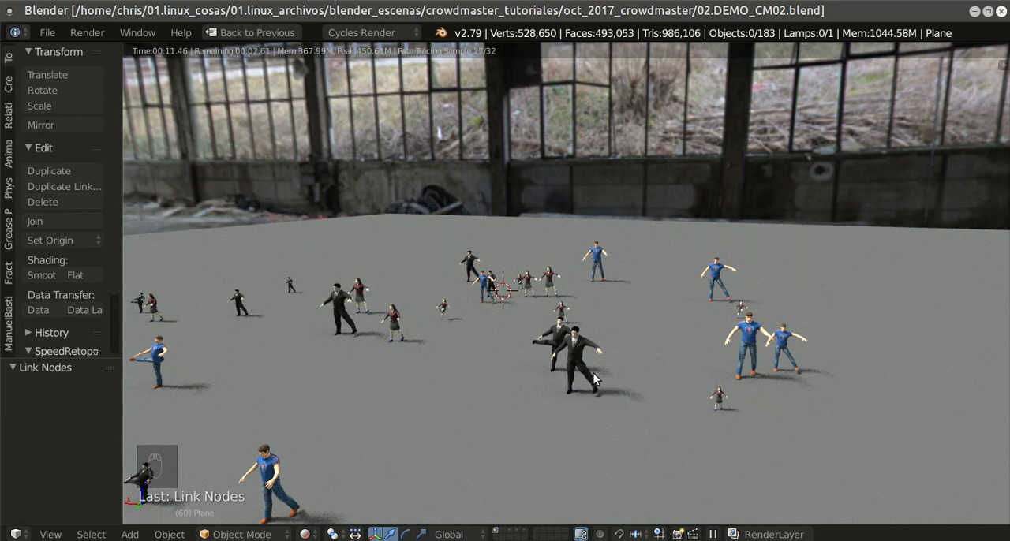
Step: Turn off rendered shading, restore the full CrowdMaster layout, and inspect the crowd up close
key(shift+z)
scroll(607, 267, down, 4)
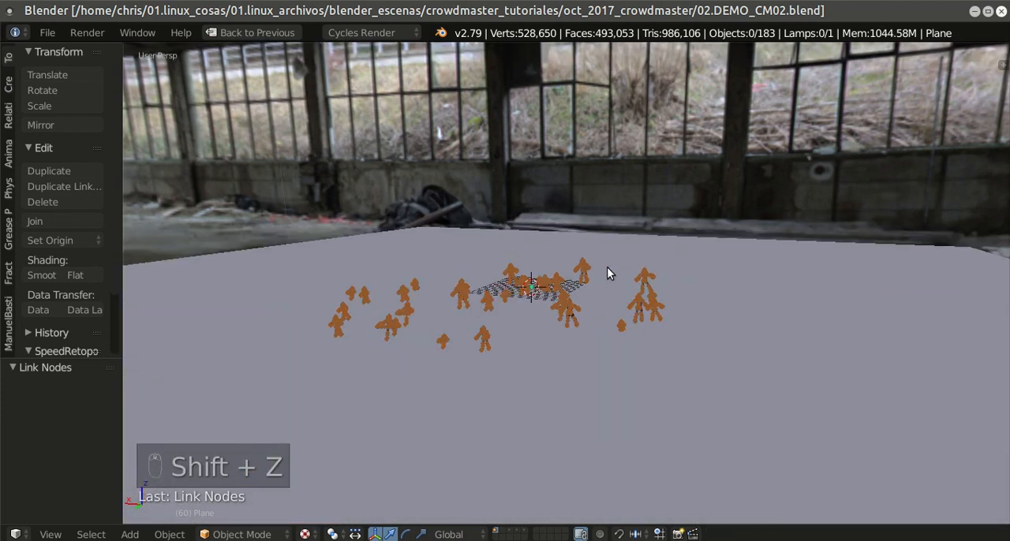
key(shift+space)
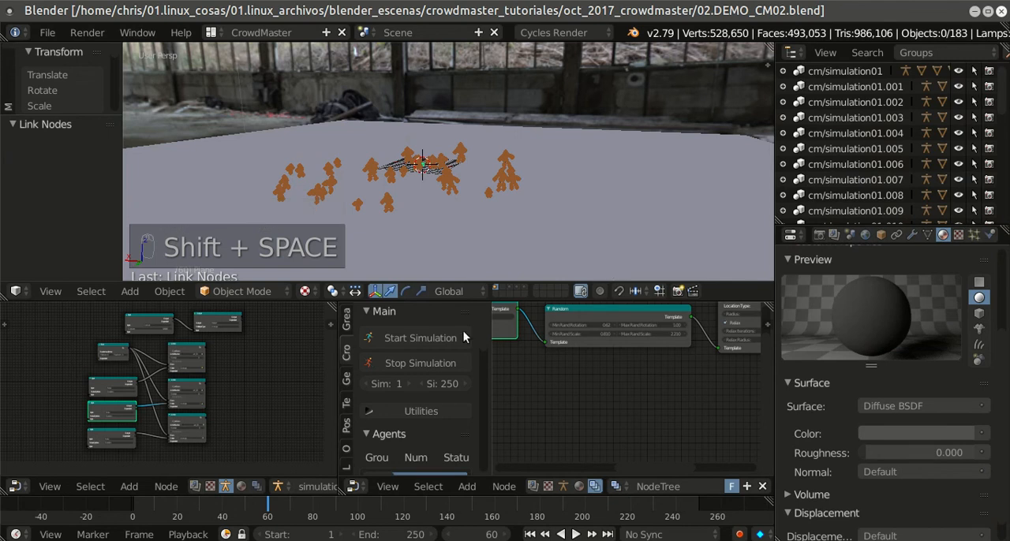
scroll(573, 170, up, 5)
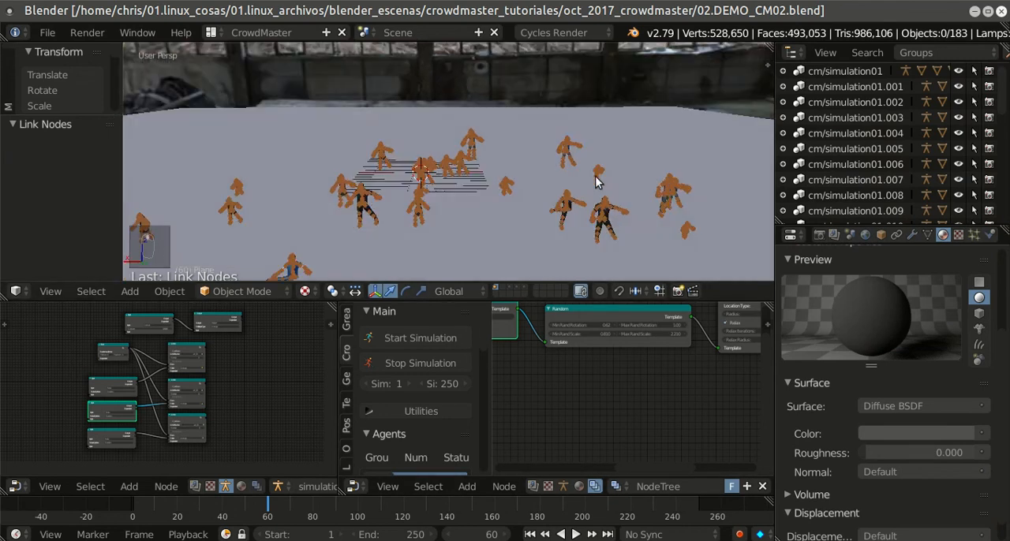
scroll(604, 184, up, 3)
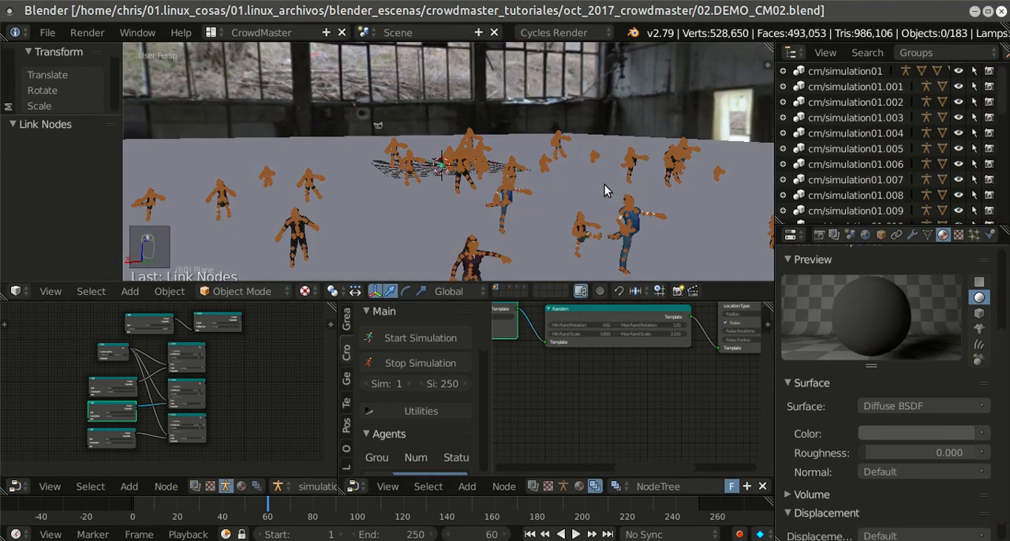
middle_drag(603, 182, 584, 193)
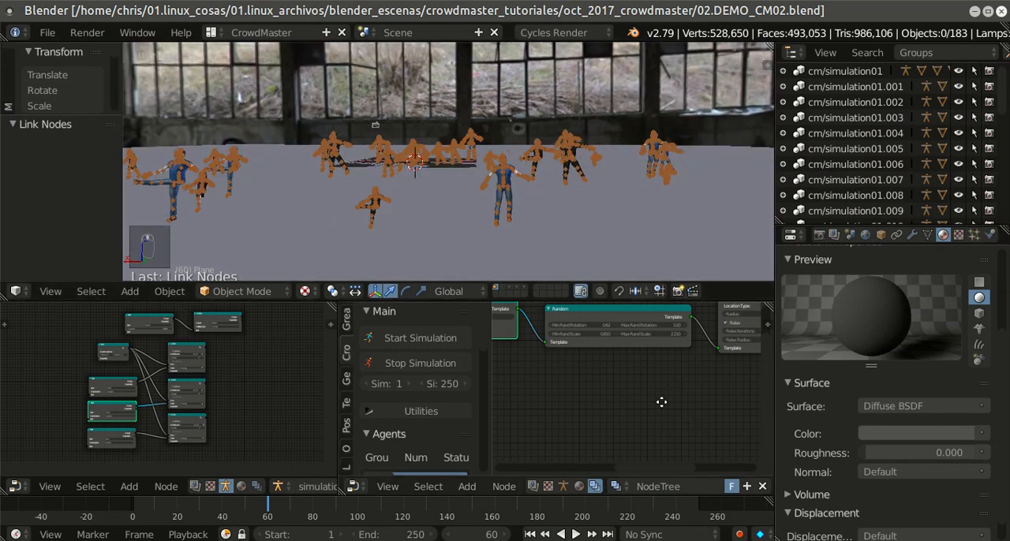
Step: Enlarge the agent generation node editor and set the Random Positioning node's number of agents to 50
middle_drag(673, 381, 660, 402)
scroll(671, 374, down, 3)
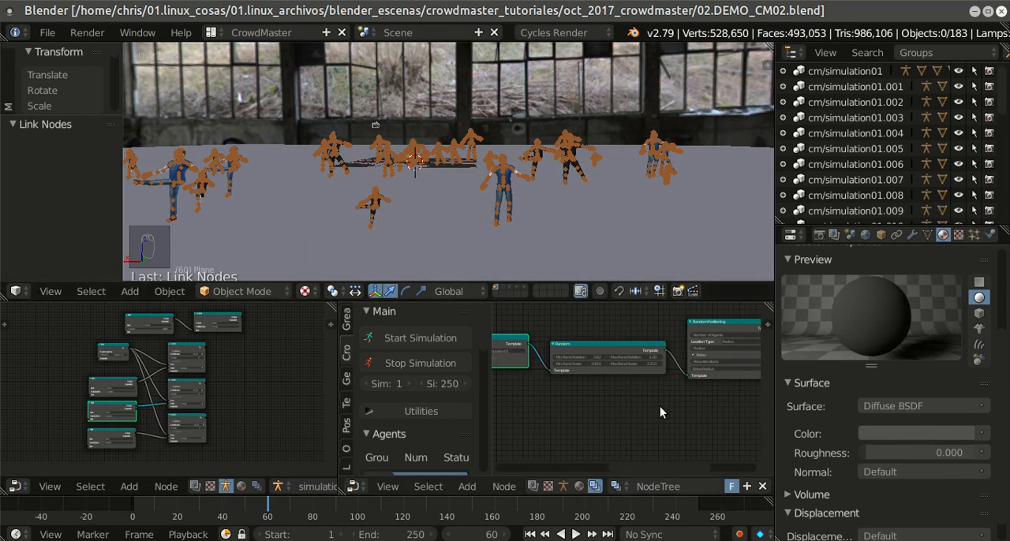
key(ctrl+space)
middle_drag(689, 358, 320, 458)
middle_drag(480, 372, 515, 366)
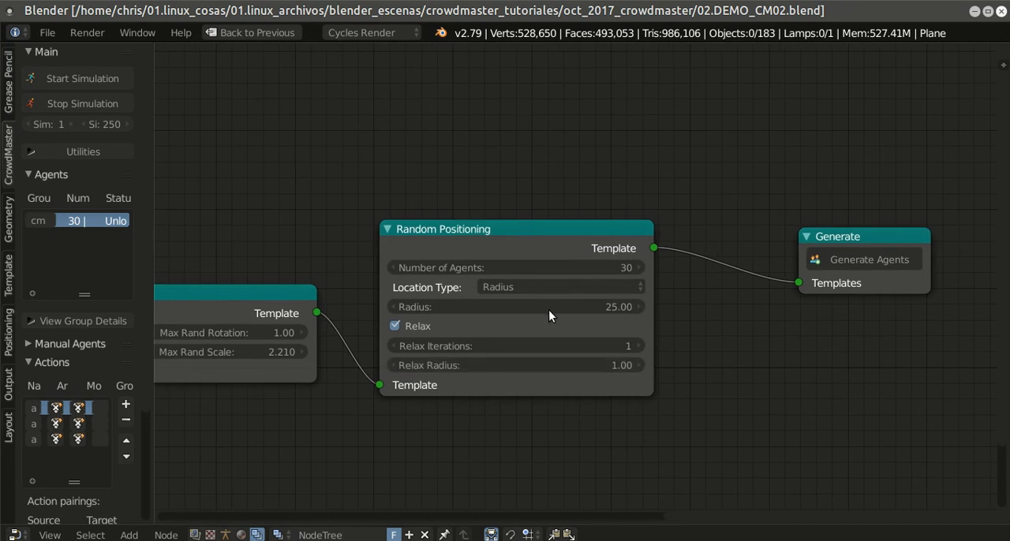
click(549, 267)
text(50)
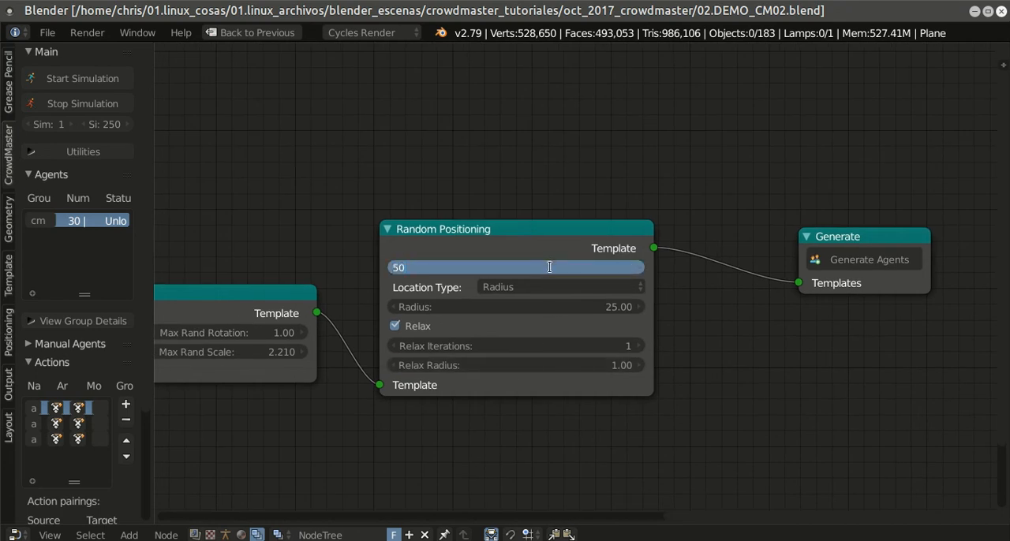
key(Return)
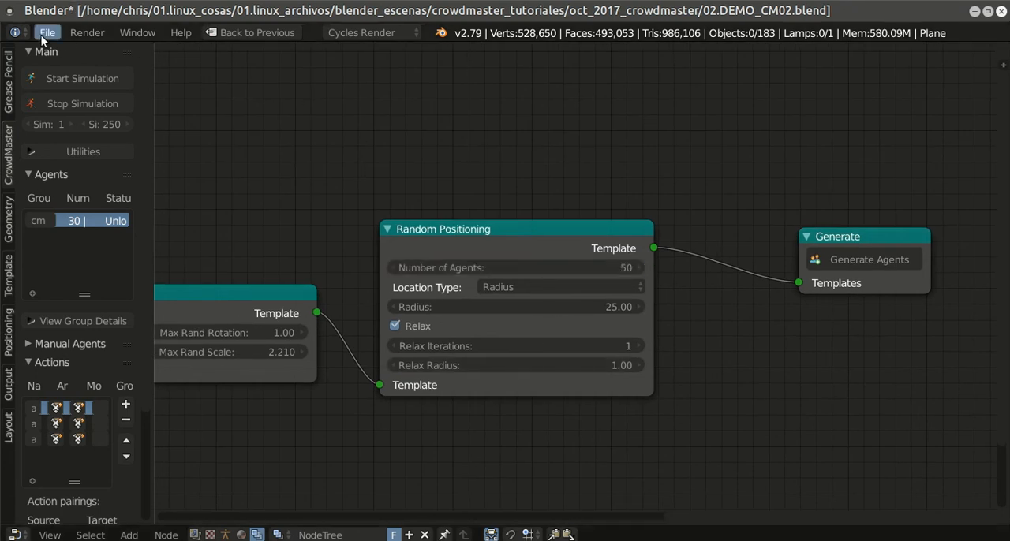
Step: Save the blend file with the new agent count and restore the full CrowdMaster layout
click(47, 32)
click(64, 150)
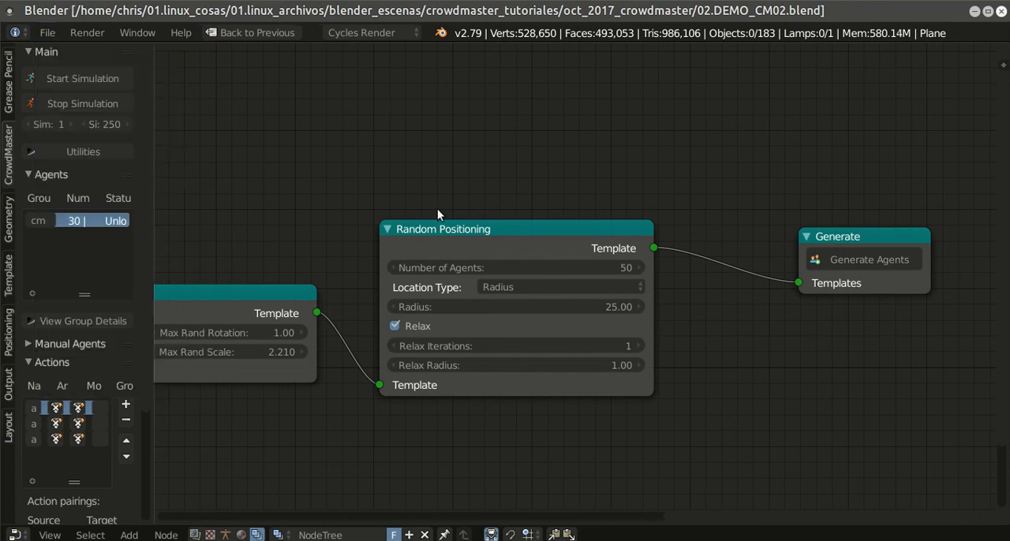
key(shift+space)
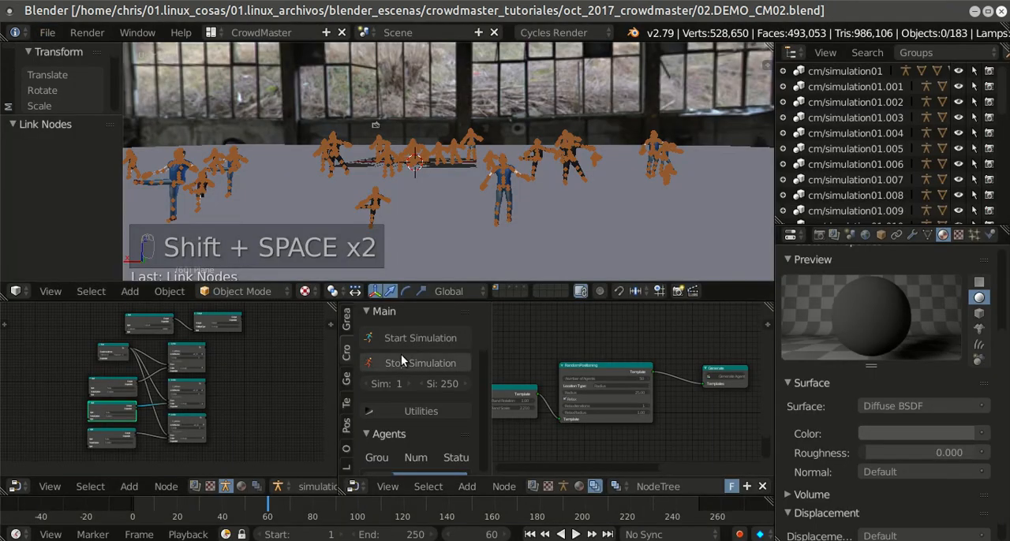
Step: Stop the crowd simulation, rewind the timeline to frame 1, and save the blend file
click(448, 357)
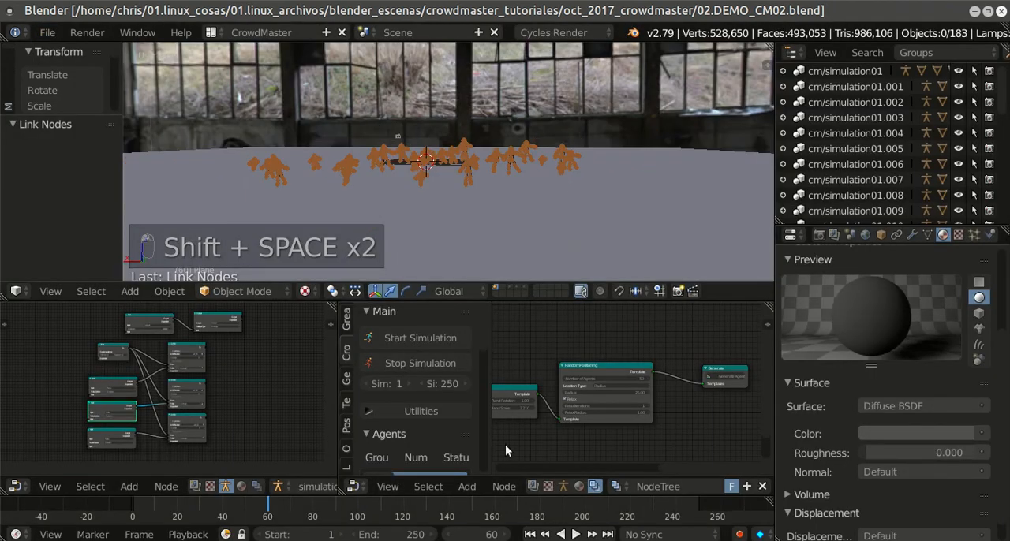
click(529, 534)
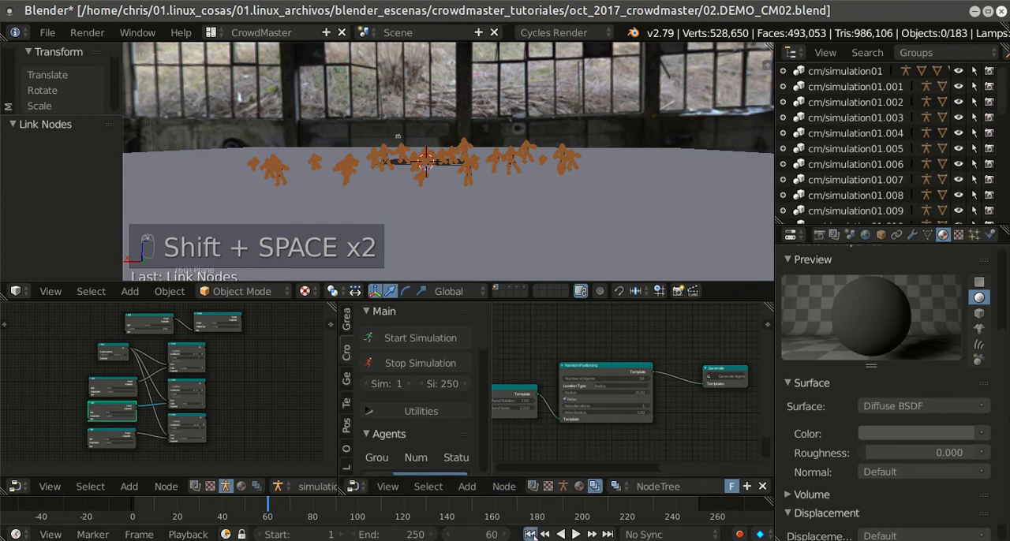
click(47, 33)
click(74, 149)
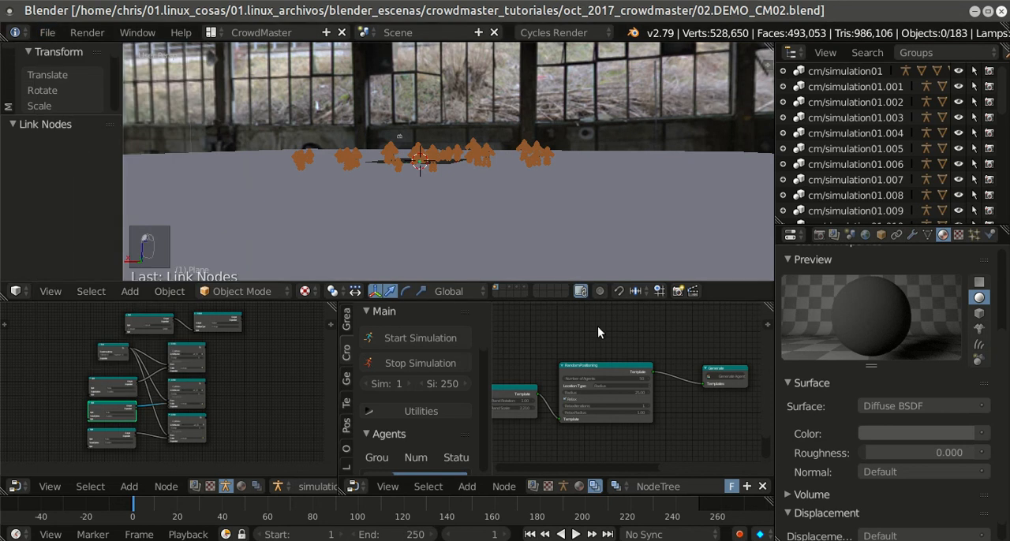
Step: Generate the agents again from the Generate node
scroll(691, 382, up, 3)
scroll(687, 385, down, 4)
scroll(600, 385, up, 4)
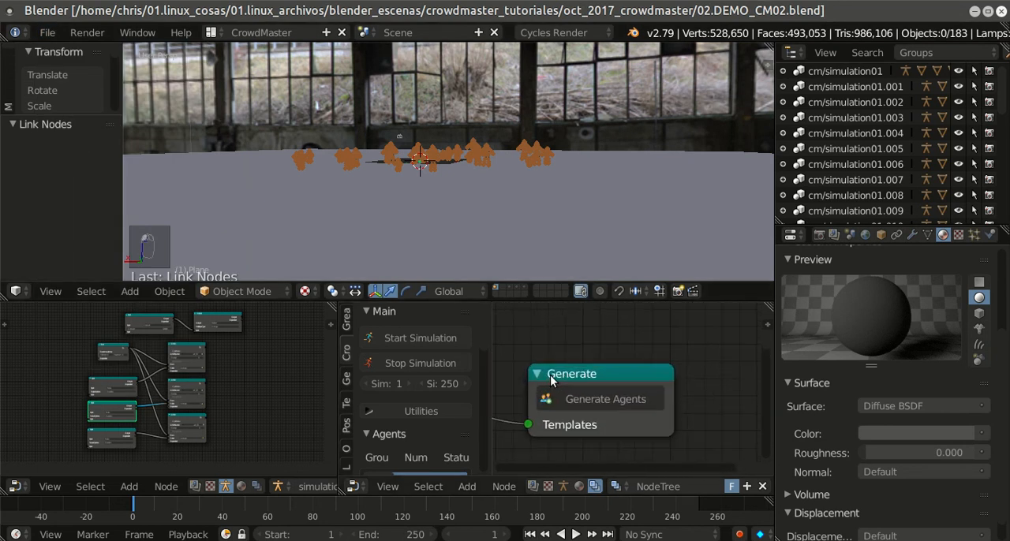
click(608, 399)
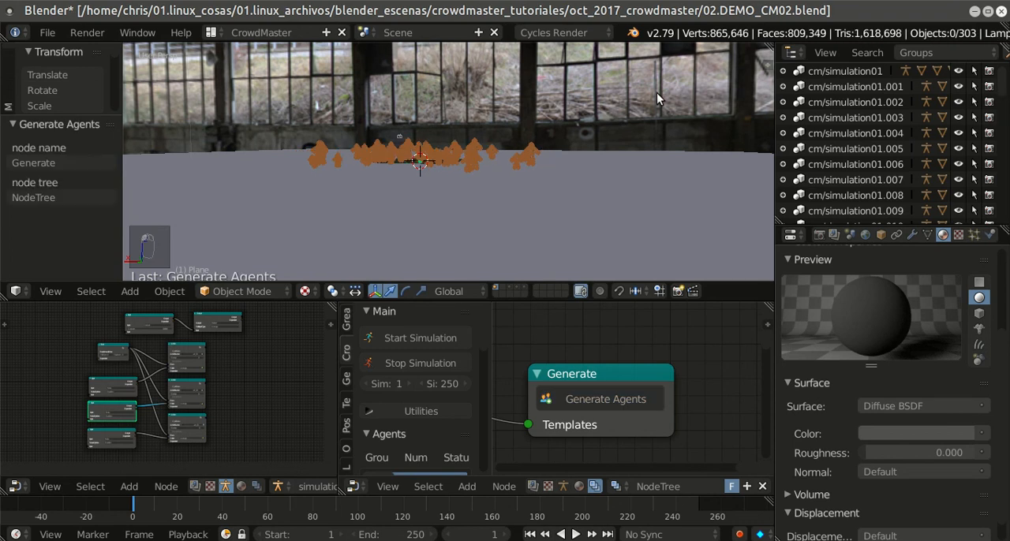
Step: Preview the generated crowd in rendered shading from several angles and return to the previous viewport shading
middle_drag(587, 132, 586, 161)
scroll(559, 188, up, 4)
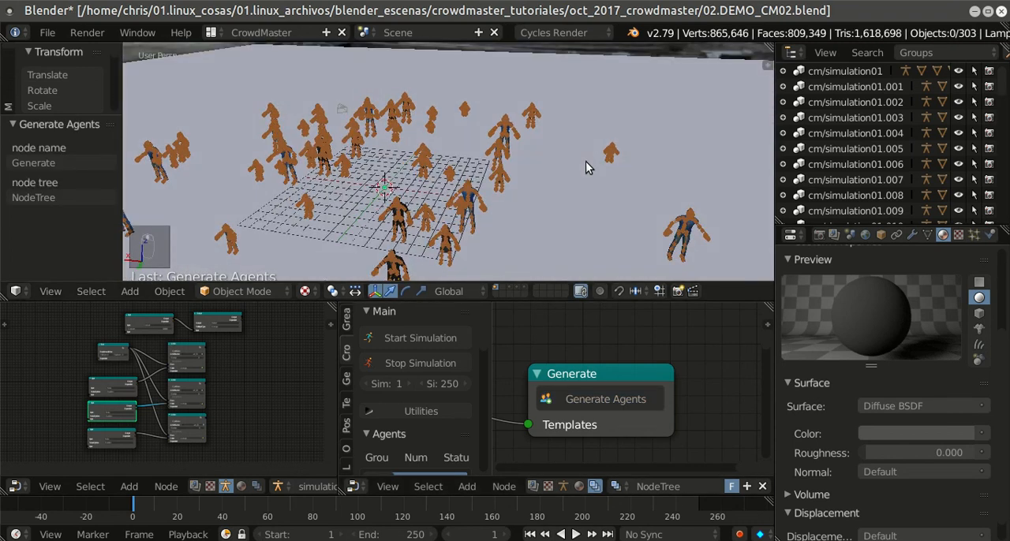
key(shift+z)
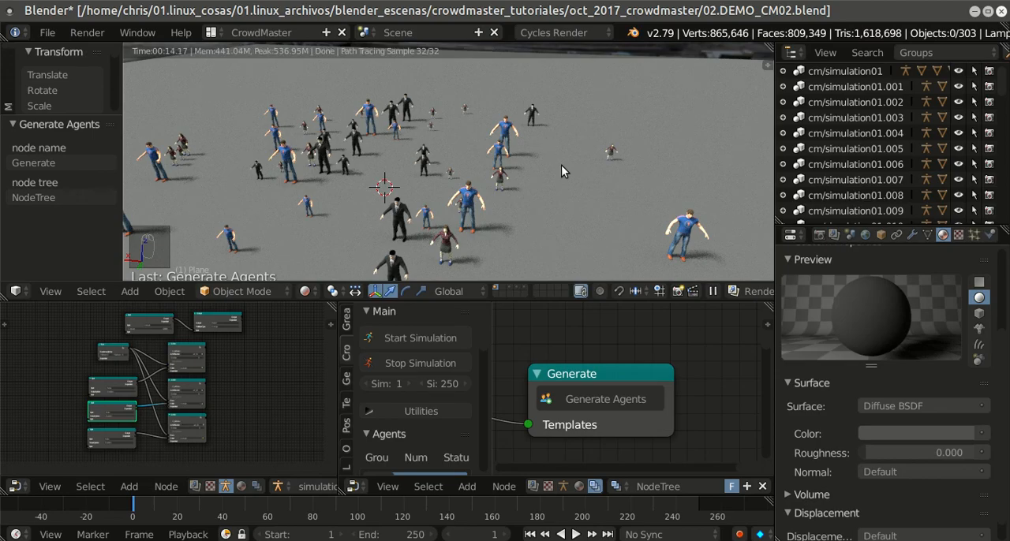
scroll(561, 165, down, 3)
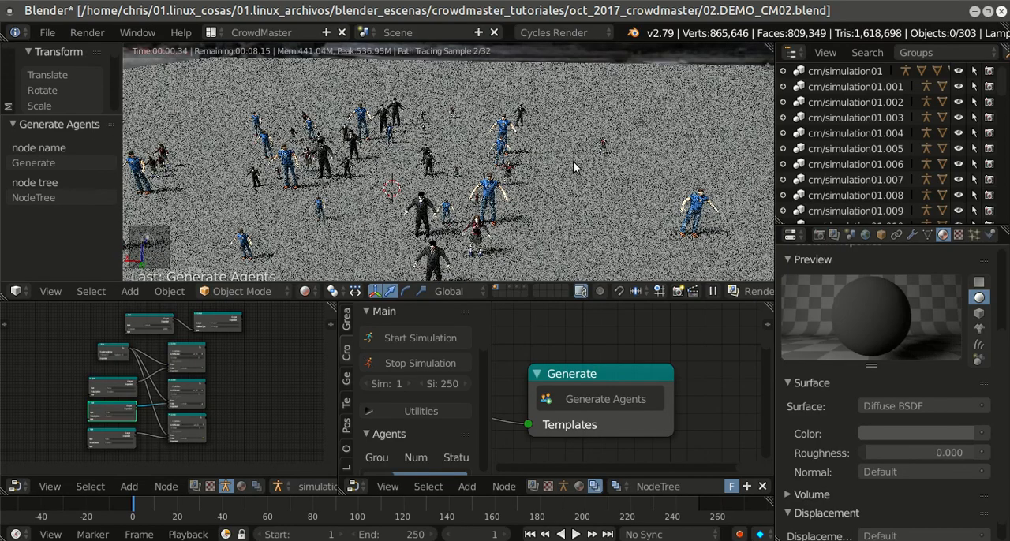
scroll(573, 161, up, 3)
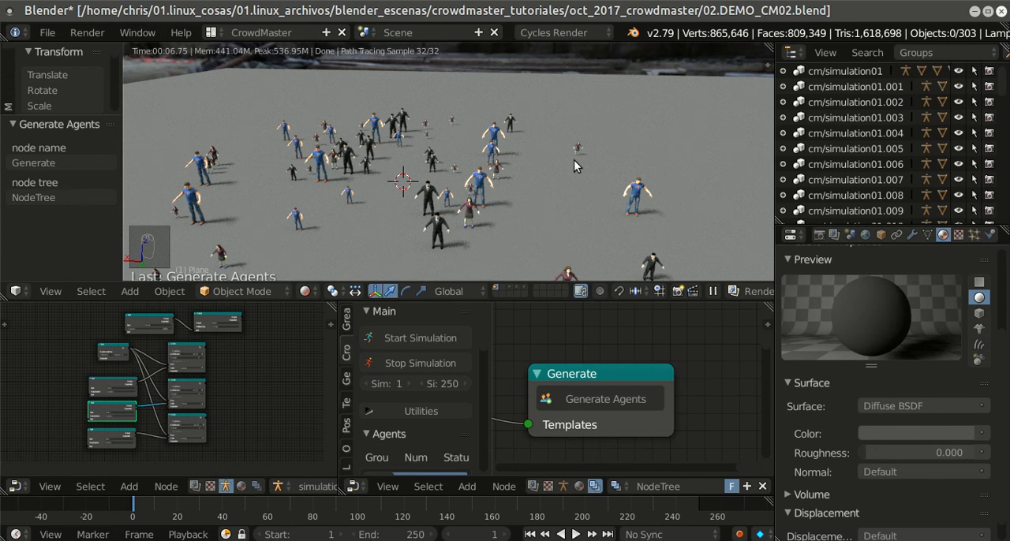
middle_drag(560, 161, 558, 145)
scroll(560, 153, up, 5)
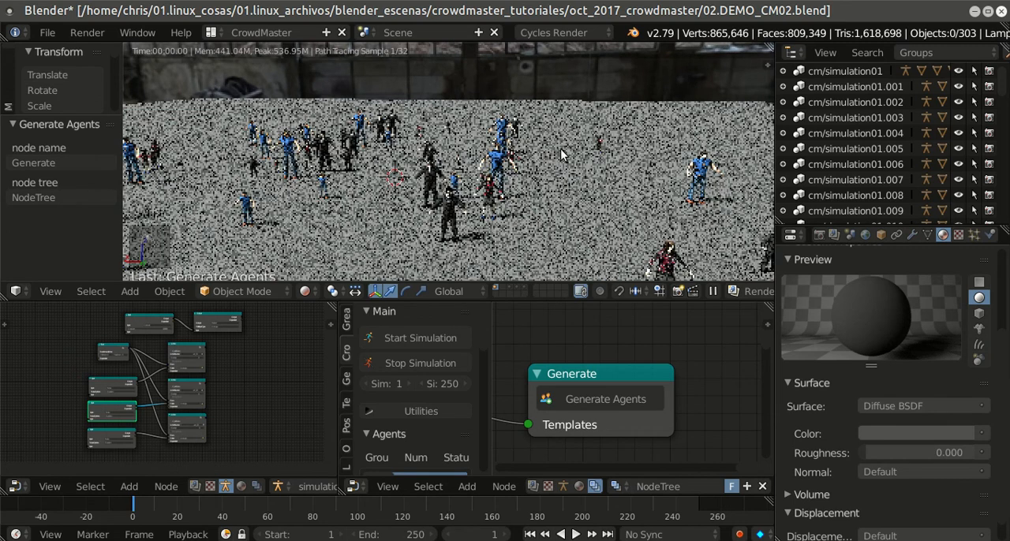
scroll(549, 174, up, 2)
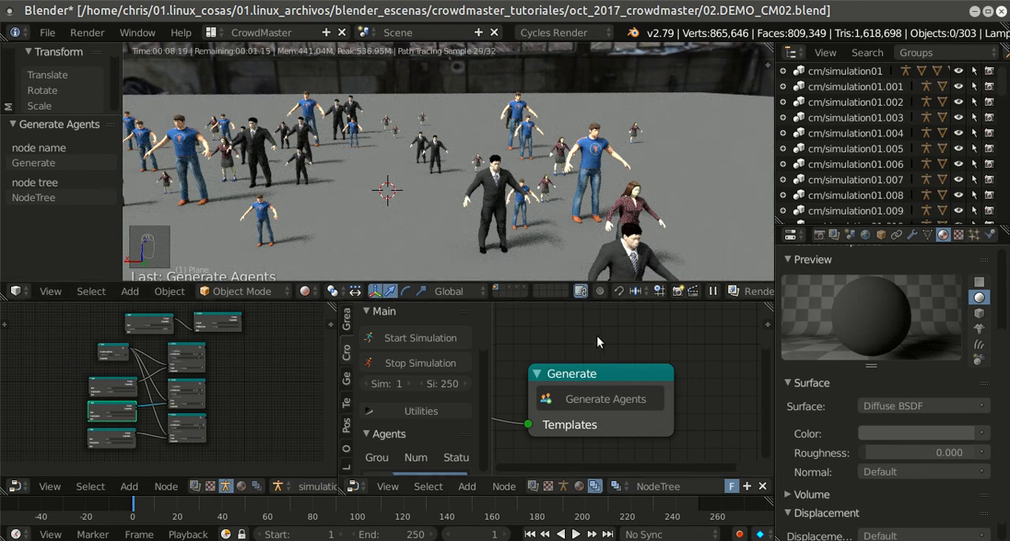
scroll(596, 334, down, 1)
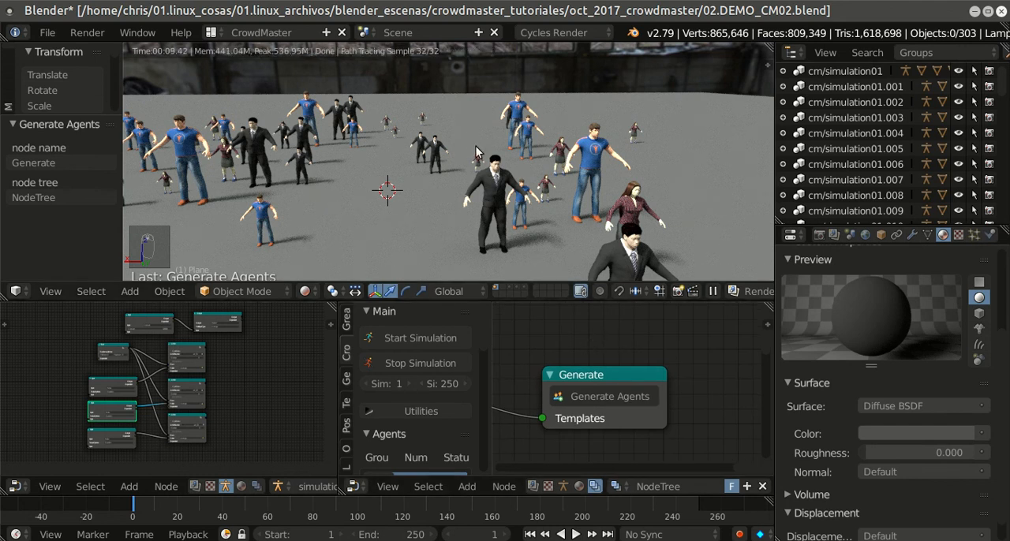
key(shift+z)
Step: Enlarge the agent generation node editor and enable Defer Geometry on the Template node
scroll(567, 411, down, 1)
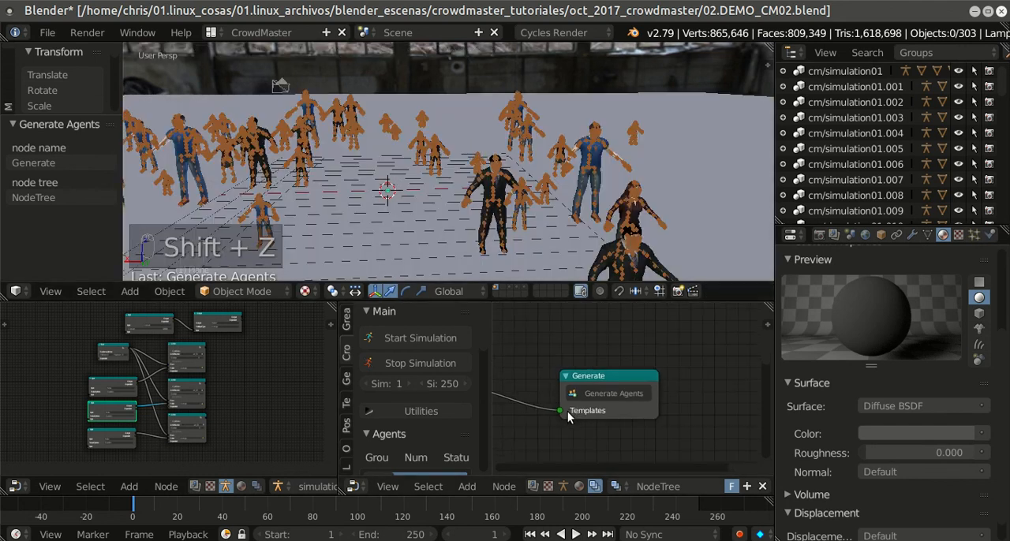
key(shift+space)
middle_drag(485, 352, 825, 325)
scroll(703, 340, down, 7)
middle_drag(368, 345, 730, 329)
scroll(568, 360, down, 3)
middle_drag(430, 356, 766, 331)
middle_drag(584, 356, 694, 338)
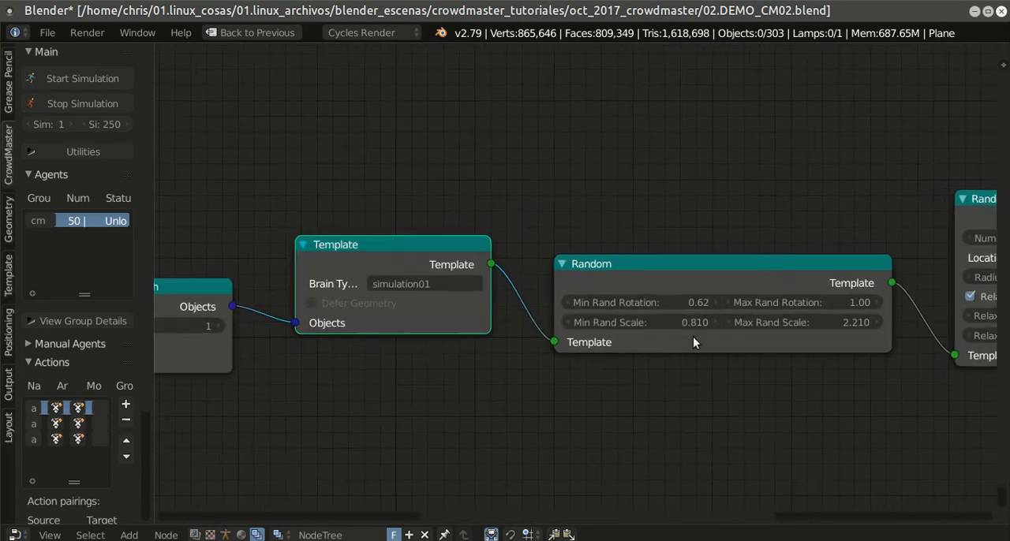
scroll(577, 383, up, 2)
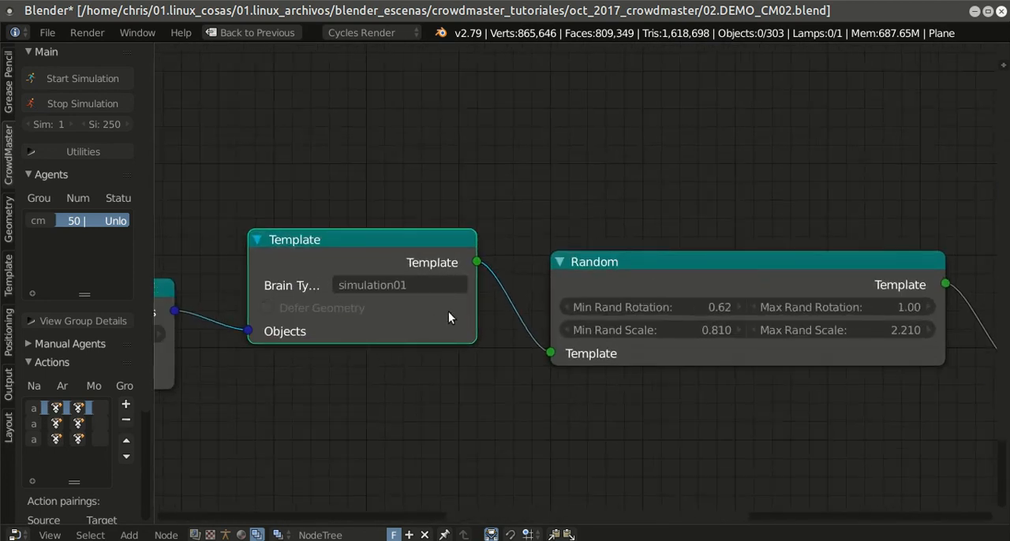
scroll(480, 320, down, 3)
middle_drag(449, 345, 606, 302)
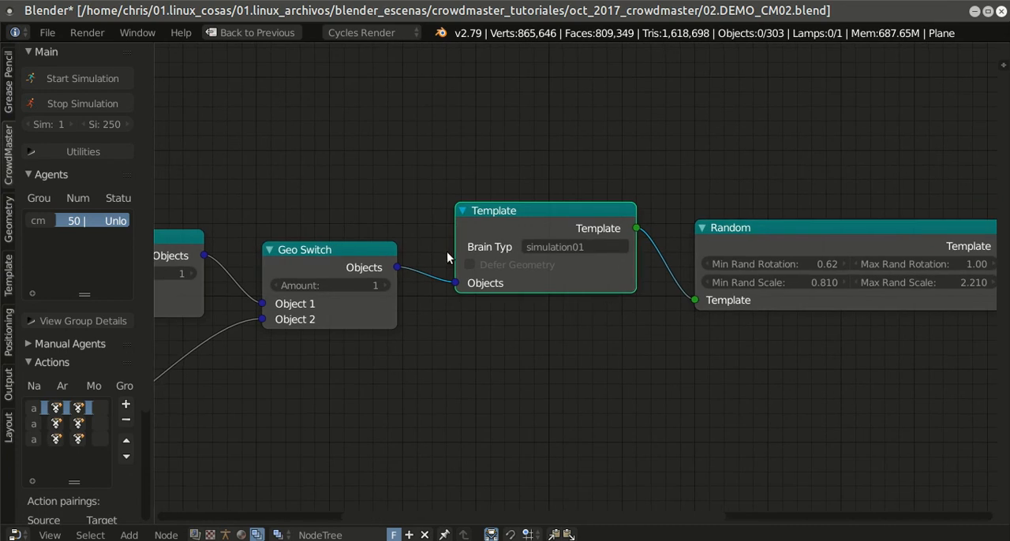
click(473, 264)
Step: Save the blend file with the deferred geometry setting and restore the full CrowdMaster layout
middle_drag(664, 351, 497, 359)
click(47, 34)
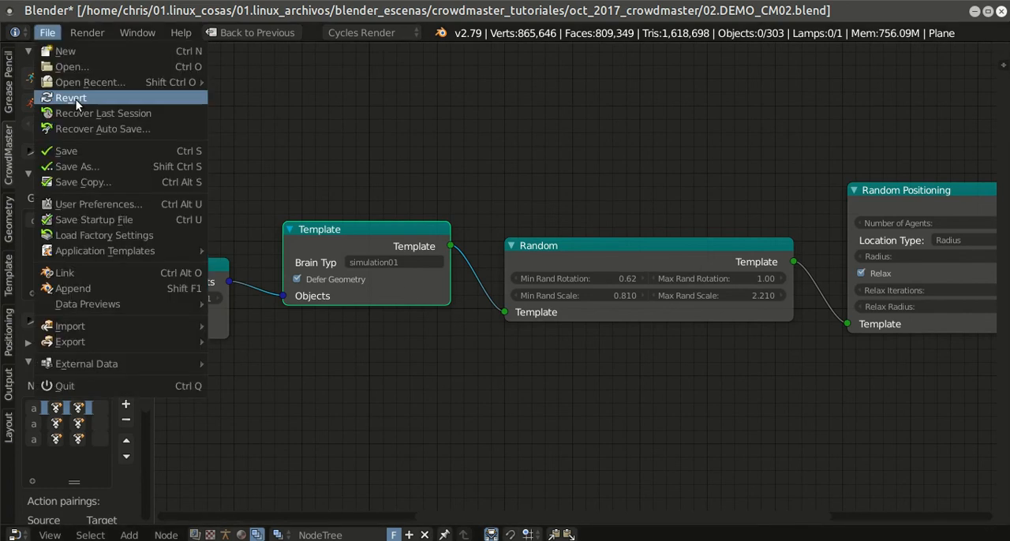
click(80, 150)
scroll(556, 229, down, 3)
middle_drag(673, 262, 388, 309)
scroll(699, 332, up, 2)
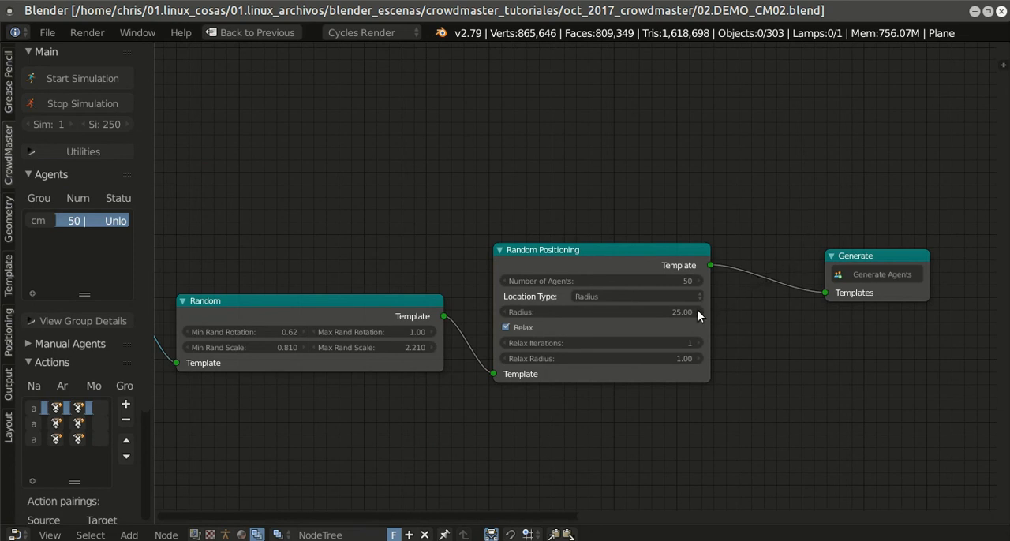
key(shift+space)
click(43, 35)
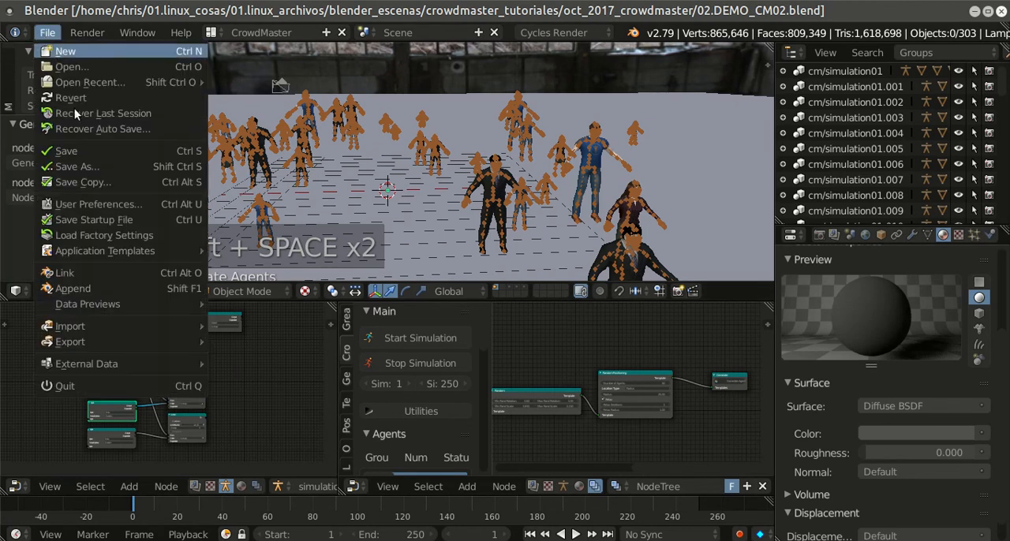
click(88, 149)
Step: Regenerate the agents from the Generate node and select the ground plane in the 3D view
scroll(697, 418, up, 1)
middle_drag(696, 414, 528, 411)
scroll(548, 403, up, 9)
middle_drag(595, 365, 642, 350)
scroll(642, 351, up, 1)
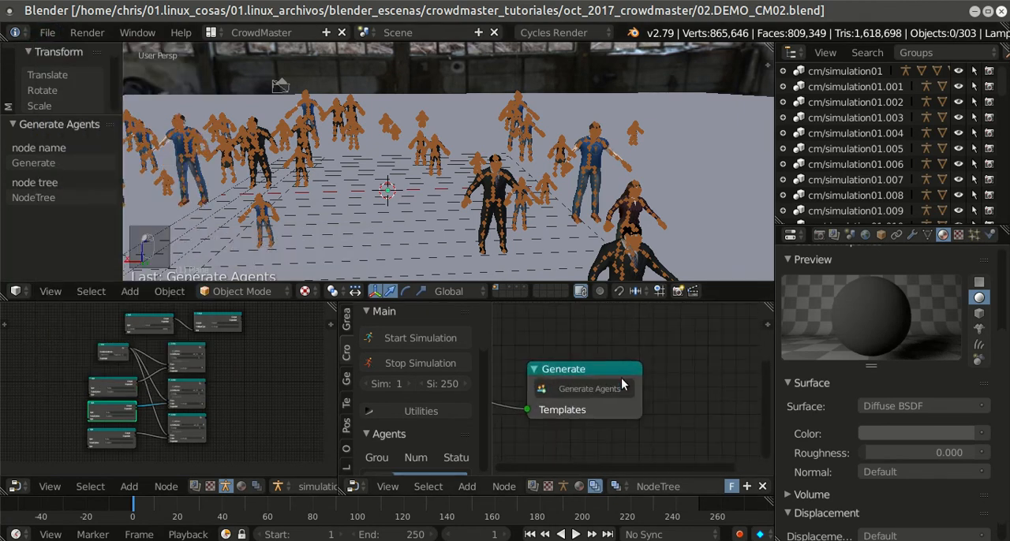
click(616, 389)
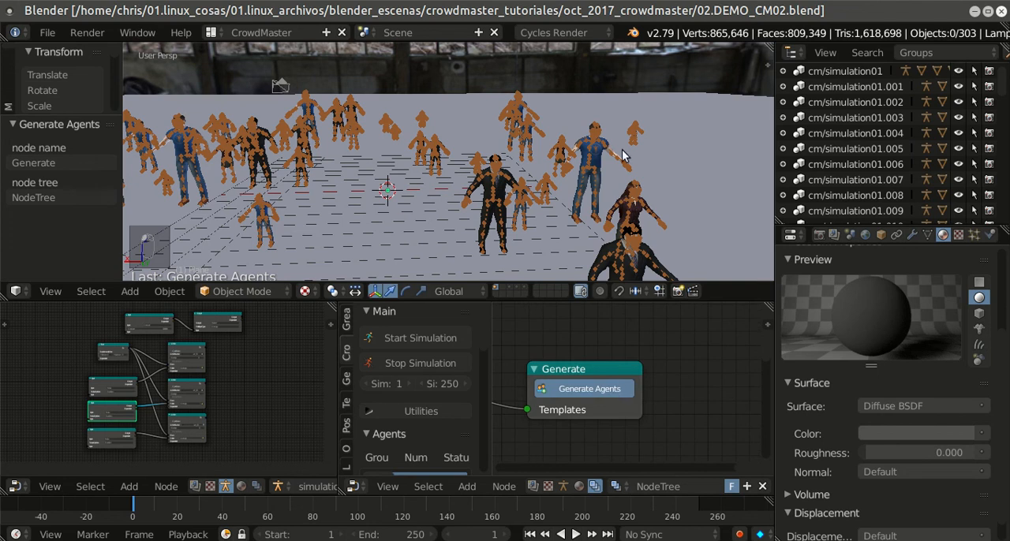
scroll(538, 200, up, 3)
right_click(552, 262)
mouse_move(562, 219)
middle_down()
mouse_move(585, 189)
mouse_move(635, 175)
mouse_move(676, 178)
mouse_move(555, 203)
mouse_move(553, 188)
mouse_move(552, 221)
mouse_move(572, 204)
middle_up()
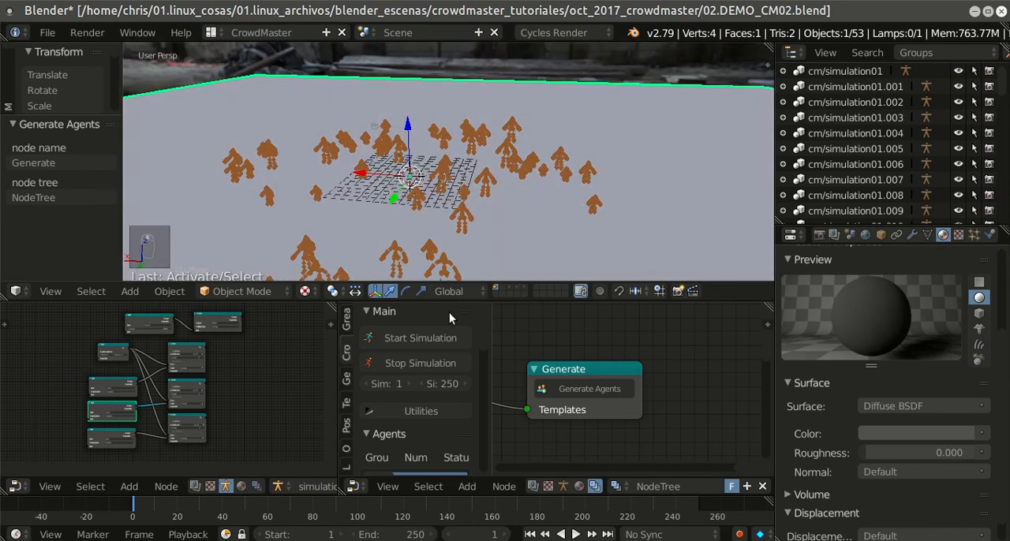
Step: Save the blend file and run the crowd simulation briefly before stopping it
click(434, 336)
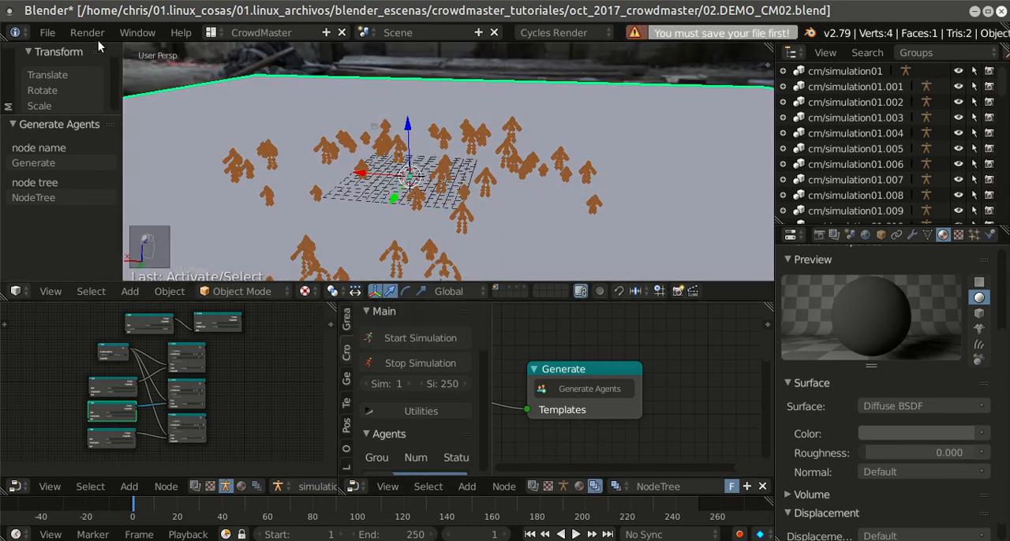
click(47, 33)
click(71, 153)
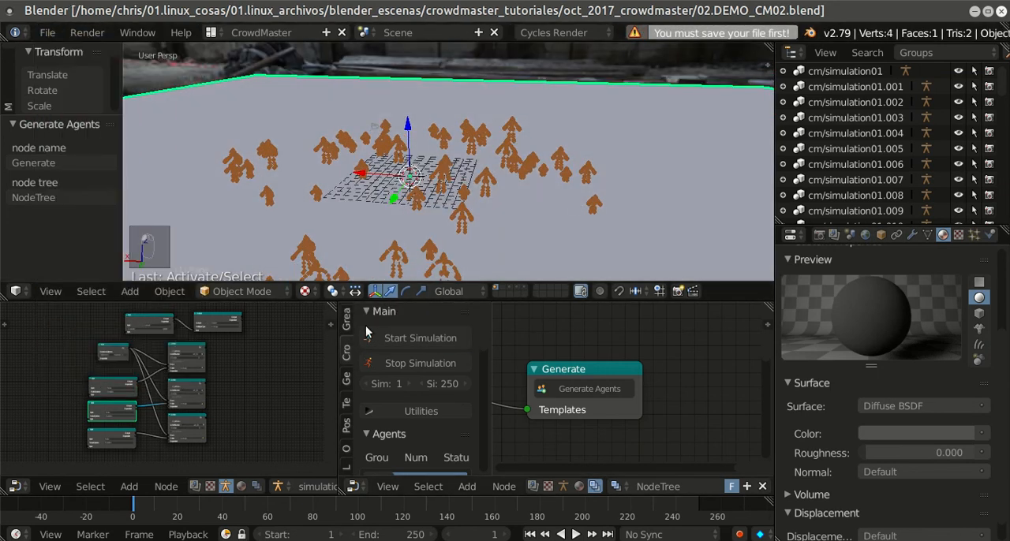
click(390, 341)
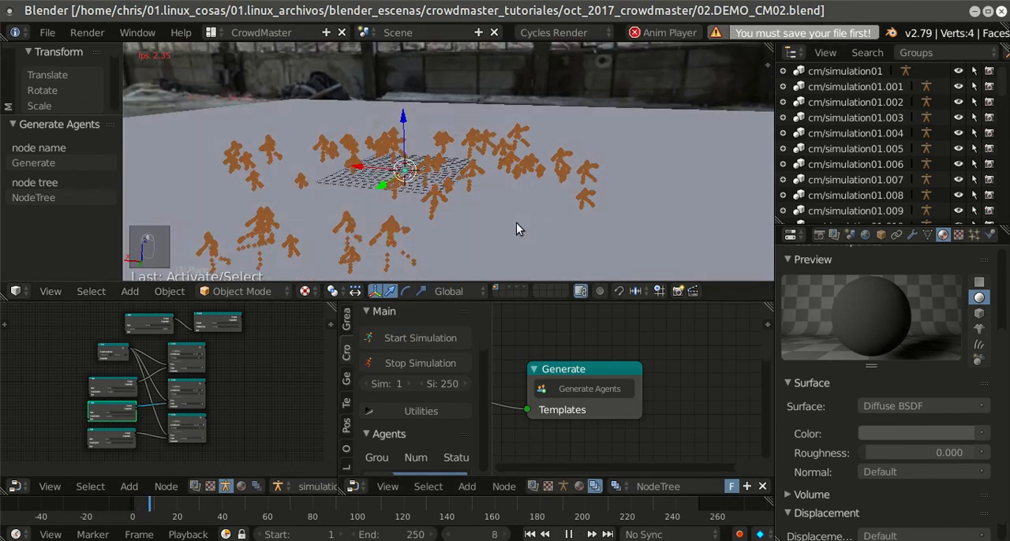
click(421, 361)
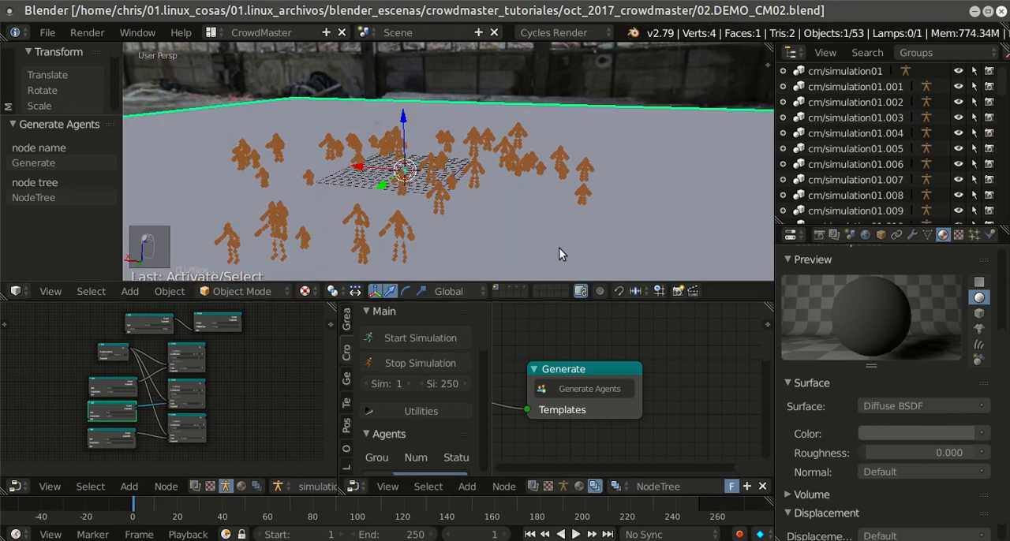
Step: Set the Random Positioning node's number of agents to 30
scroll(594, 359, down, 4)
middle_drag(566, 360, 720, 356)
click(598, 381)
click(602, 386)
text(30)
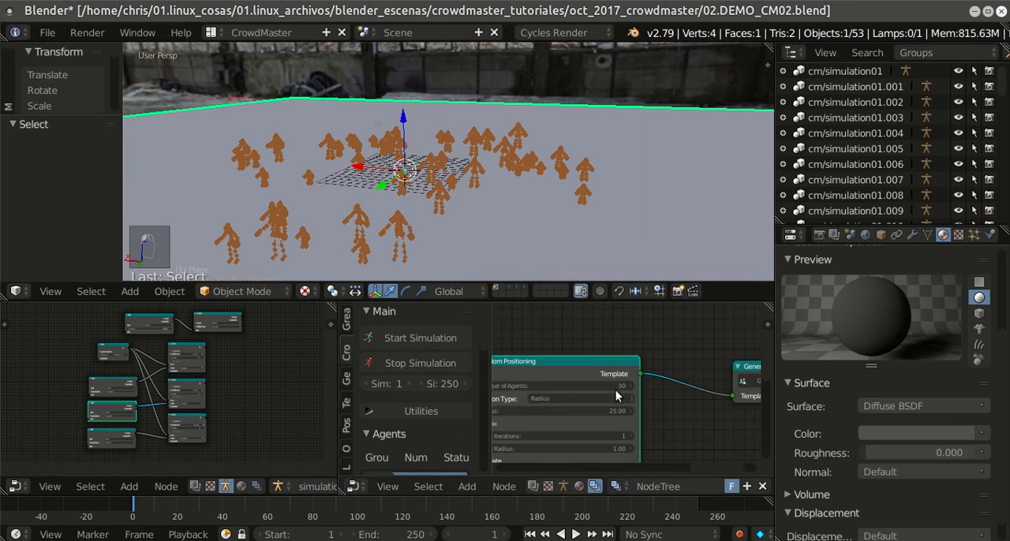
key(Return)
Step: Turn off Defer Geometry on the Template node and generate the agents again
mouse_move(519, 388)
middle_down()
mouse_move(644, 385)
mouse_move(739, 366)
middle_up()
middle_drag(525, 405, 710, 373)
mouse_move(649, 383)
middle_down()
mouse_move(737, 373)
mouse_move(725, 372)
middle_up()
mouse_move(589, 394)
middle_down()
mouse_move(660, 377)
mouse_move(516, 414)
middle_up()
middle_drag(621, 376, 521, 394)
mouse_move(676, 358)
middle_down()
mouse_move(574, 351)
mouse_move(571, 360)
middle_up()
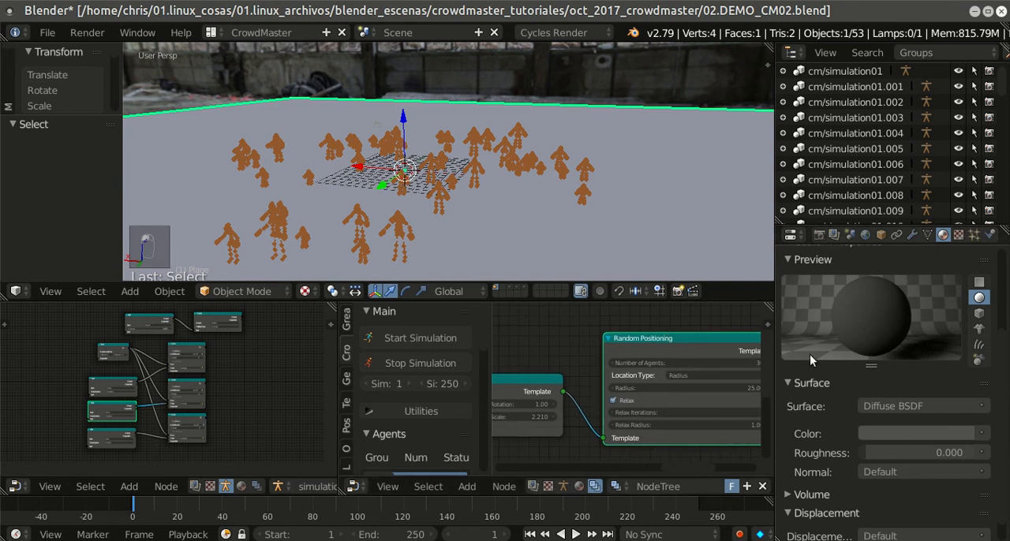
middle_drag(740, 362, 522, 379)
click(660, 377)
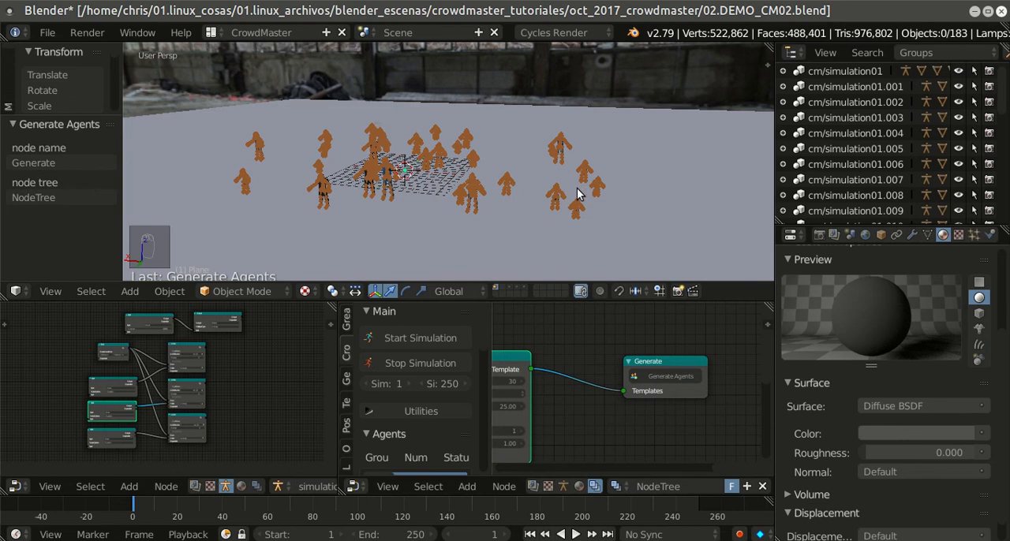
Step: Preview the regenerated crowd in rendered shading with the 3D view enlarged to full screen
key(shift+z)
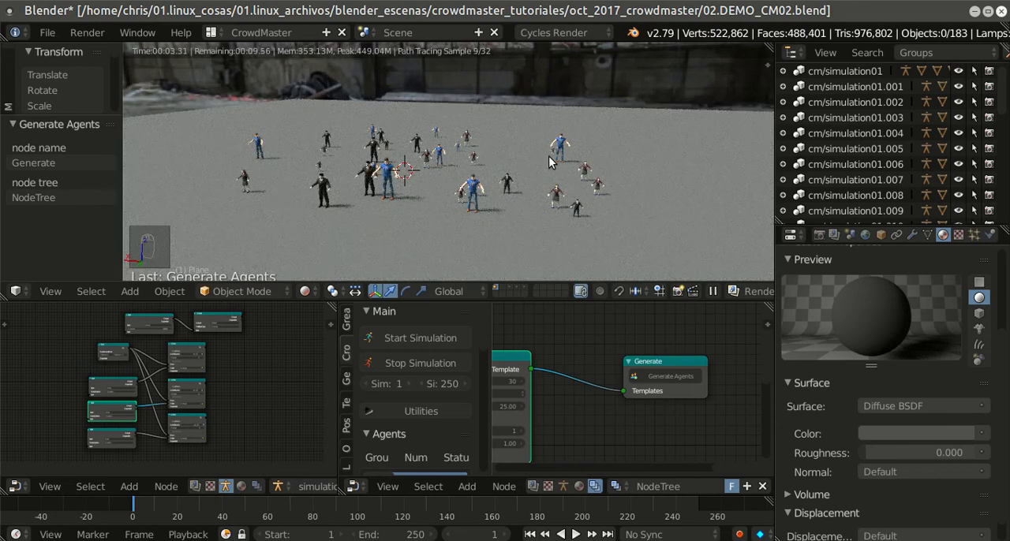
key(shift+space)
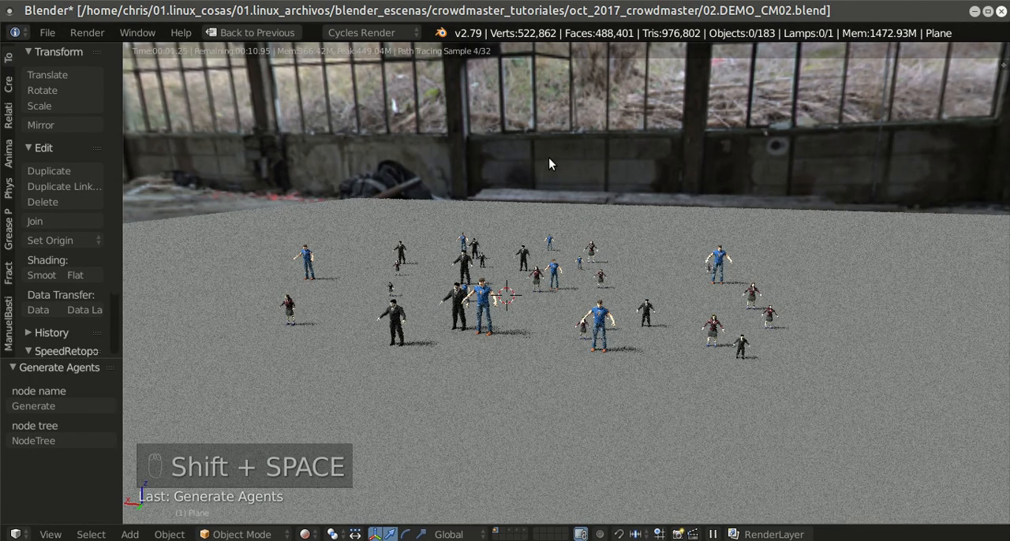
scroll(576, 230, up, 3)
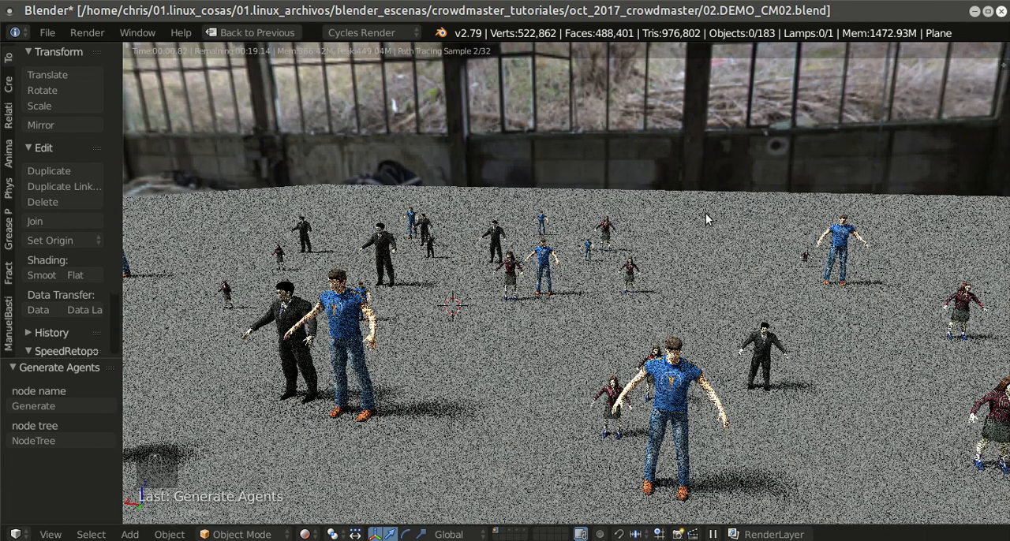